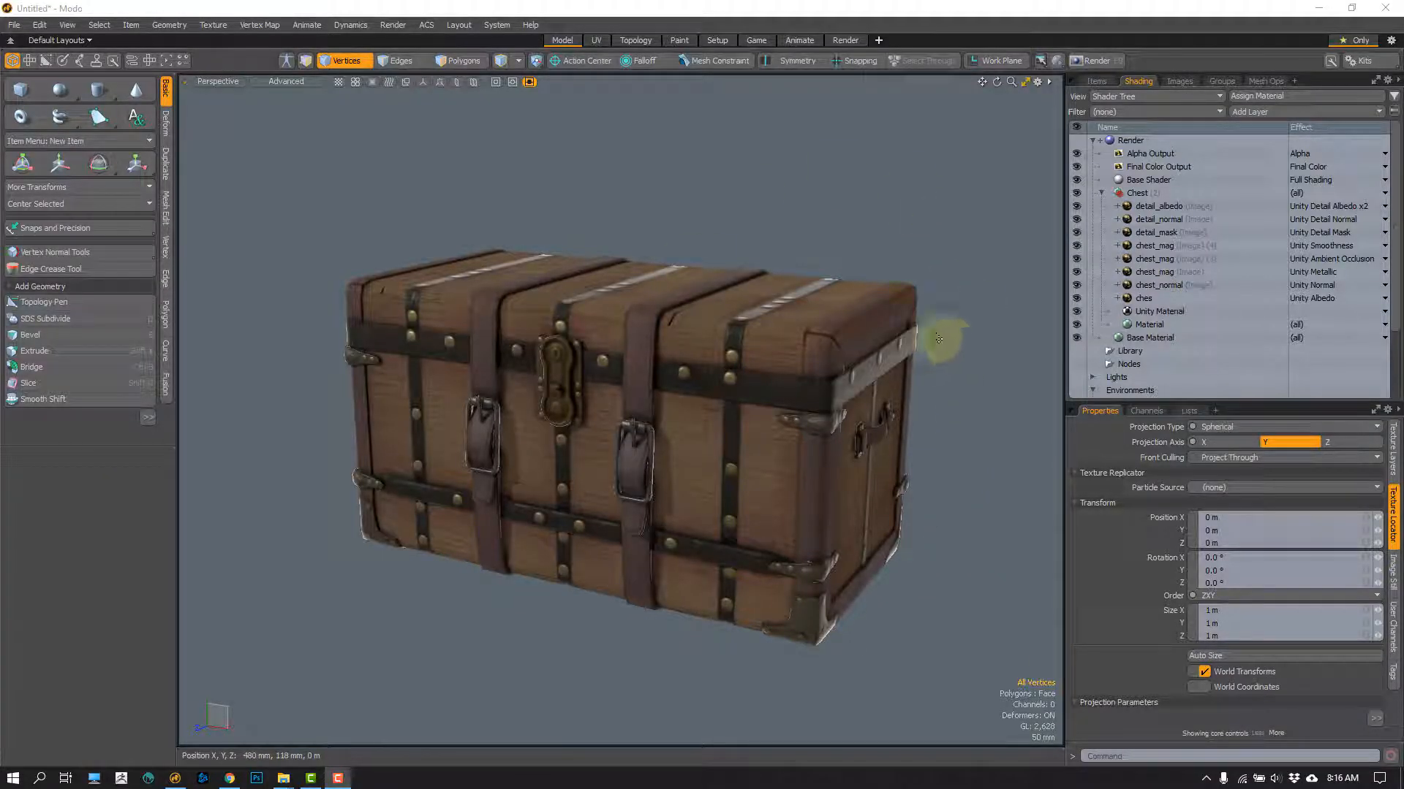
Step: Hide all of the chest's image layers in the Shader Tree and show only the ches Unity Albedo layer again
alt+drag(950, 454, 590, 398)
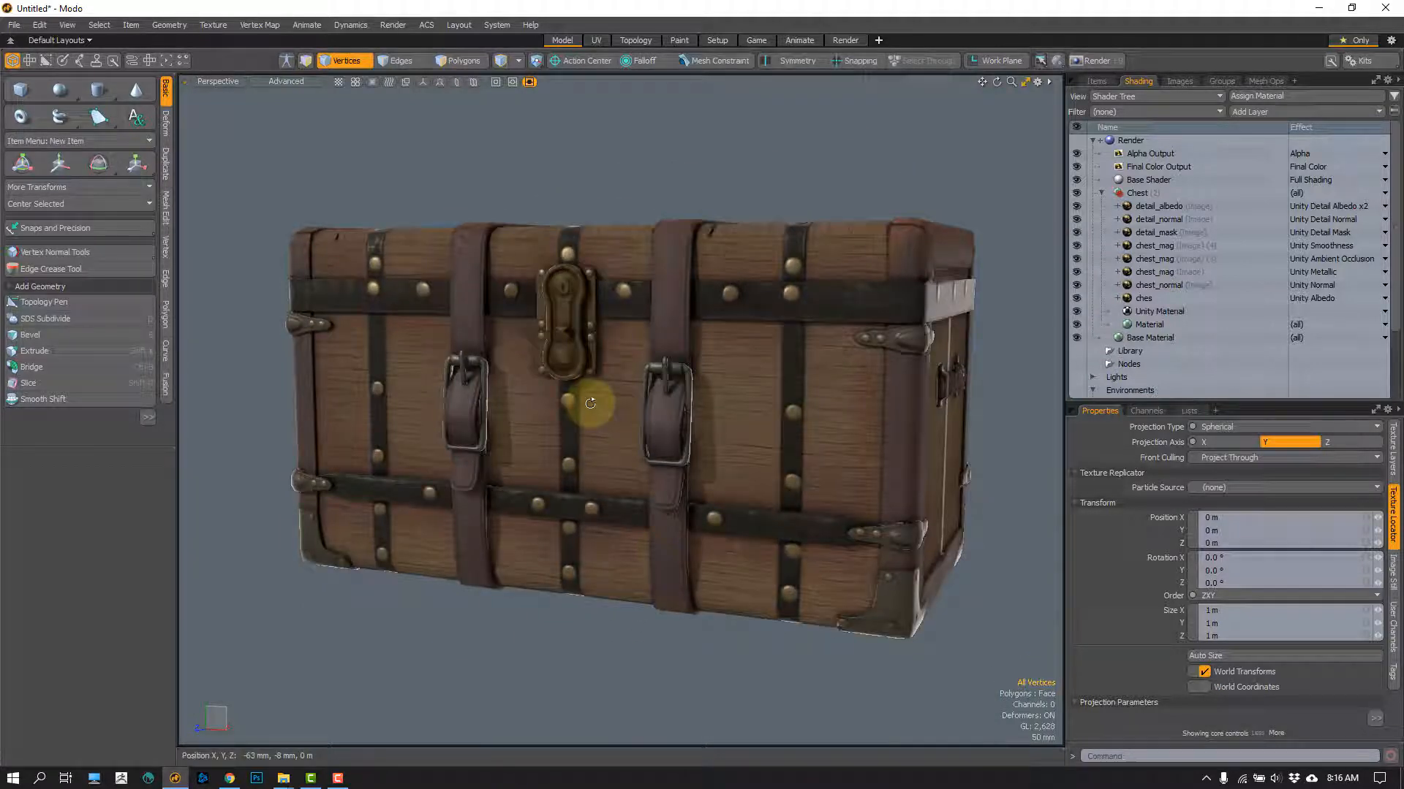
ctrl+alt+drag(597, 462, 618, 494)
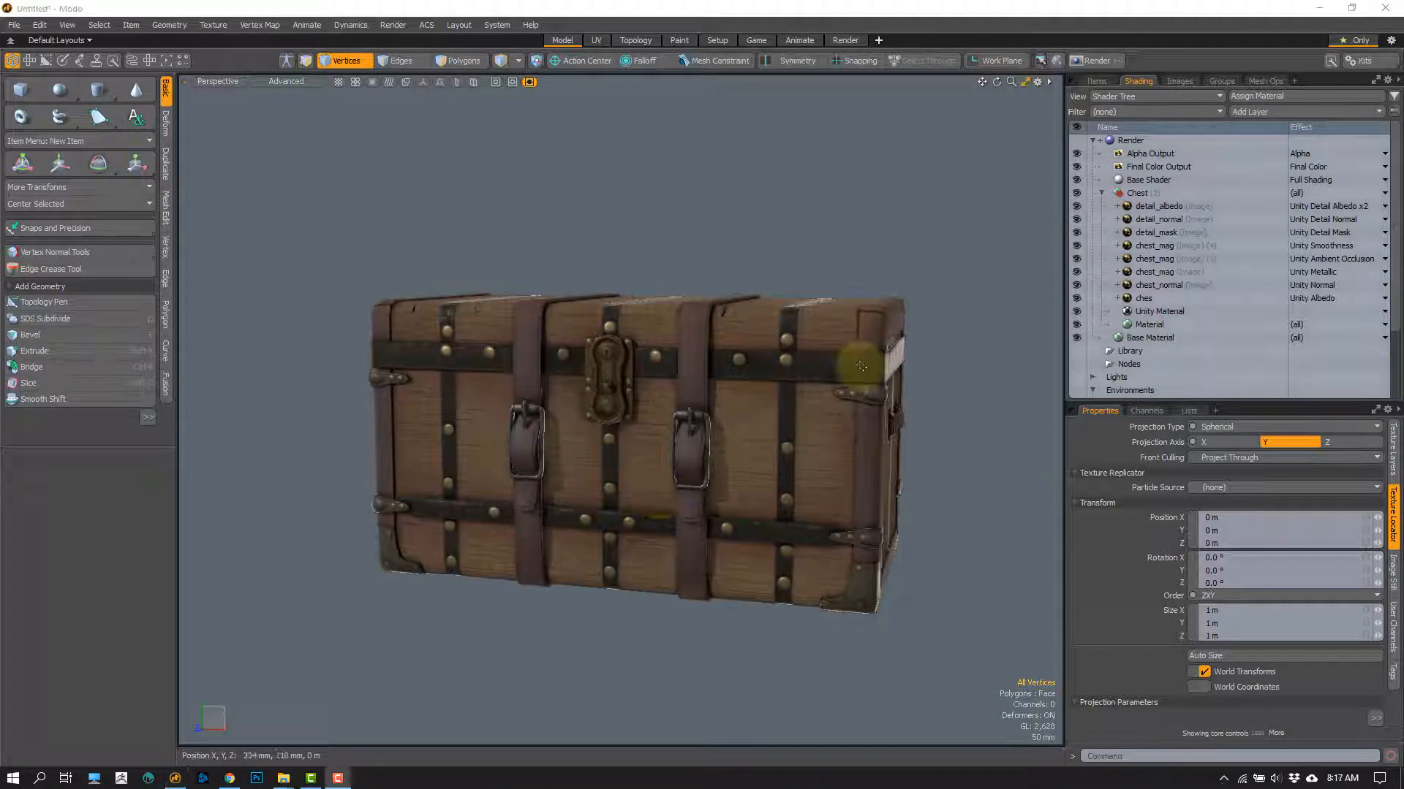
alt+drag(803, 429, 787, 430)
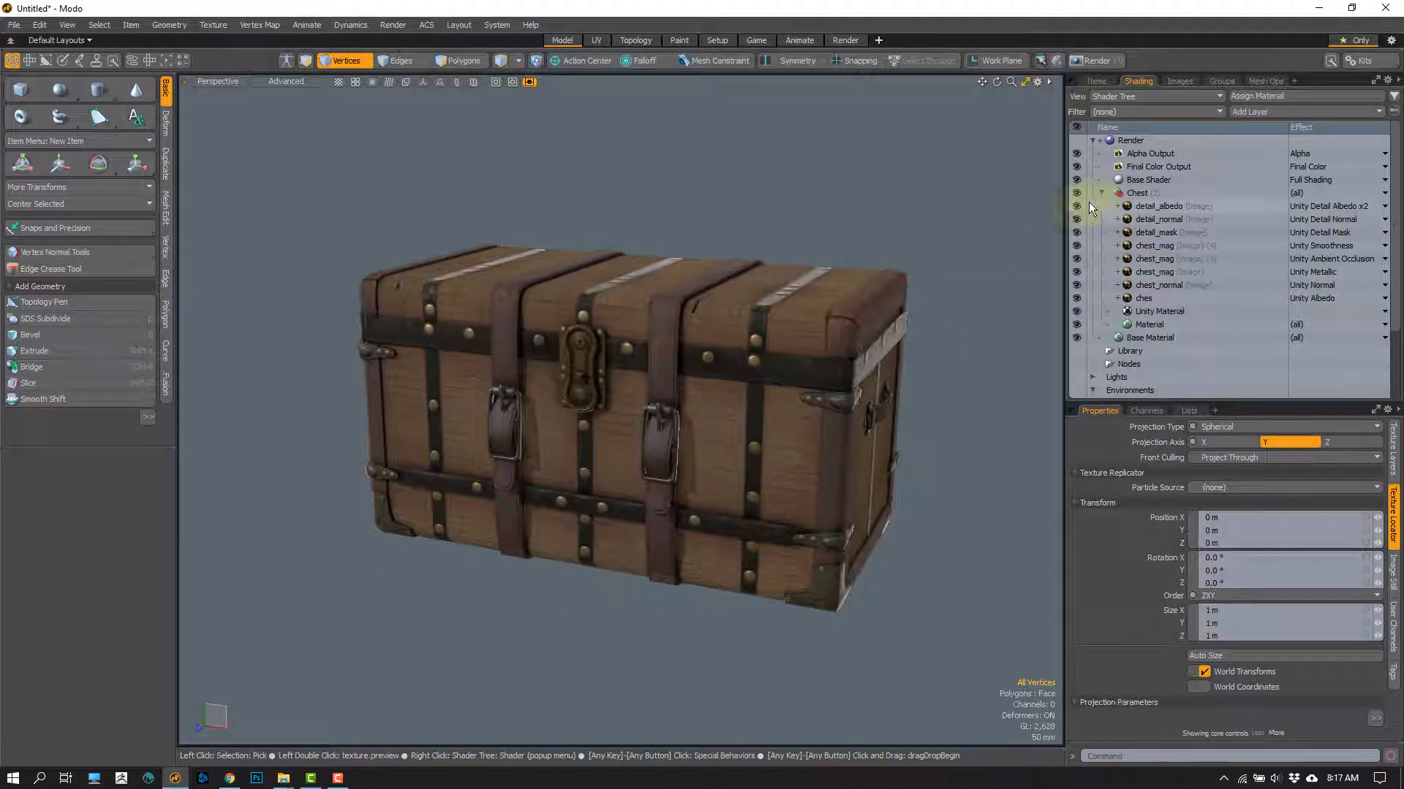
drag(1076, 207, 1079, 305)
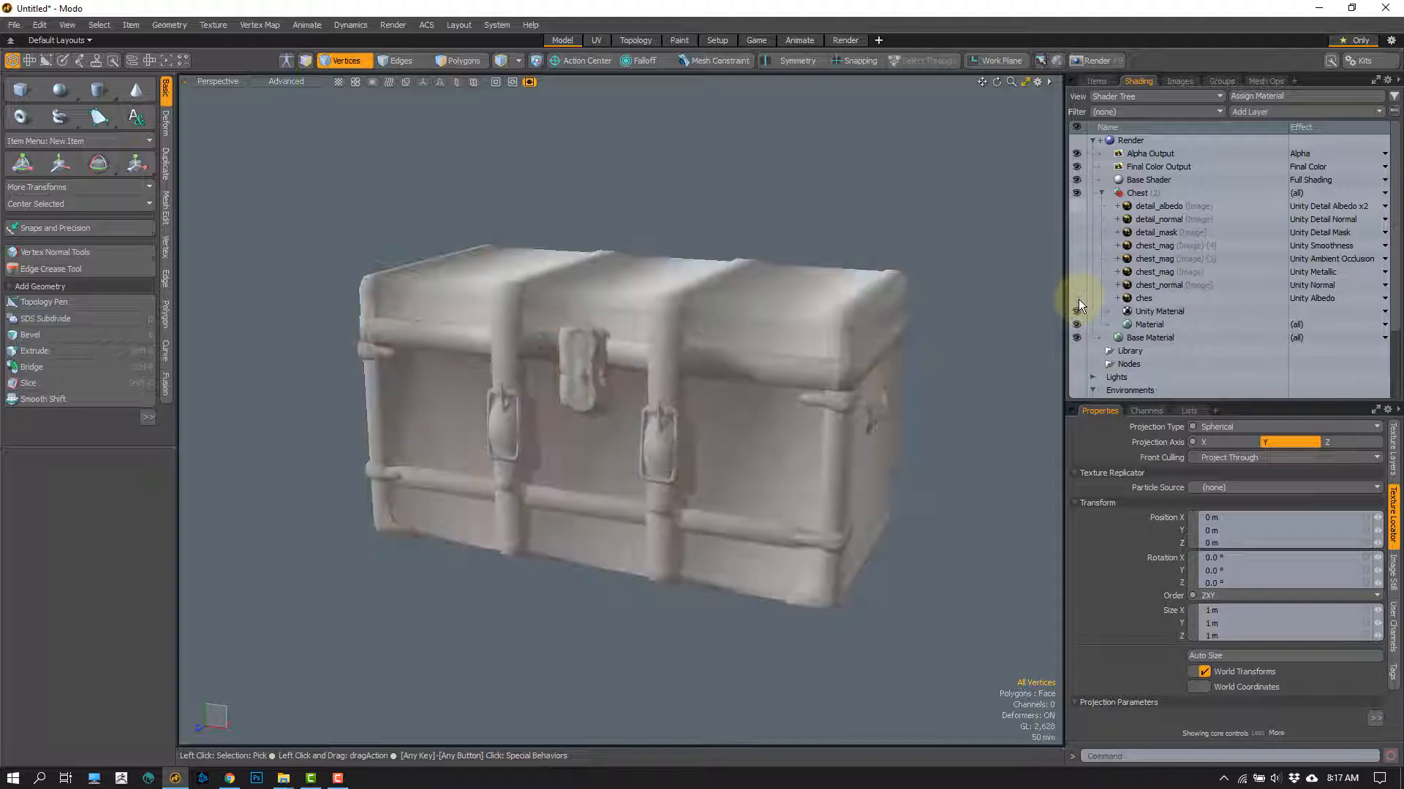
click(1075, 302)
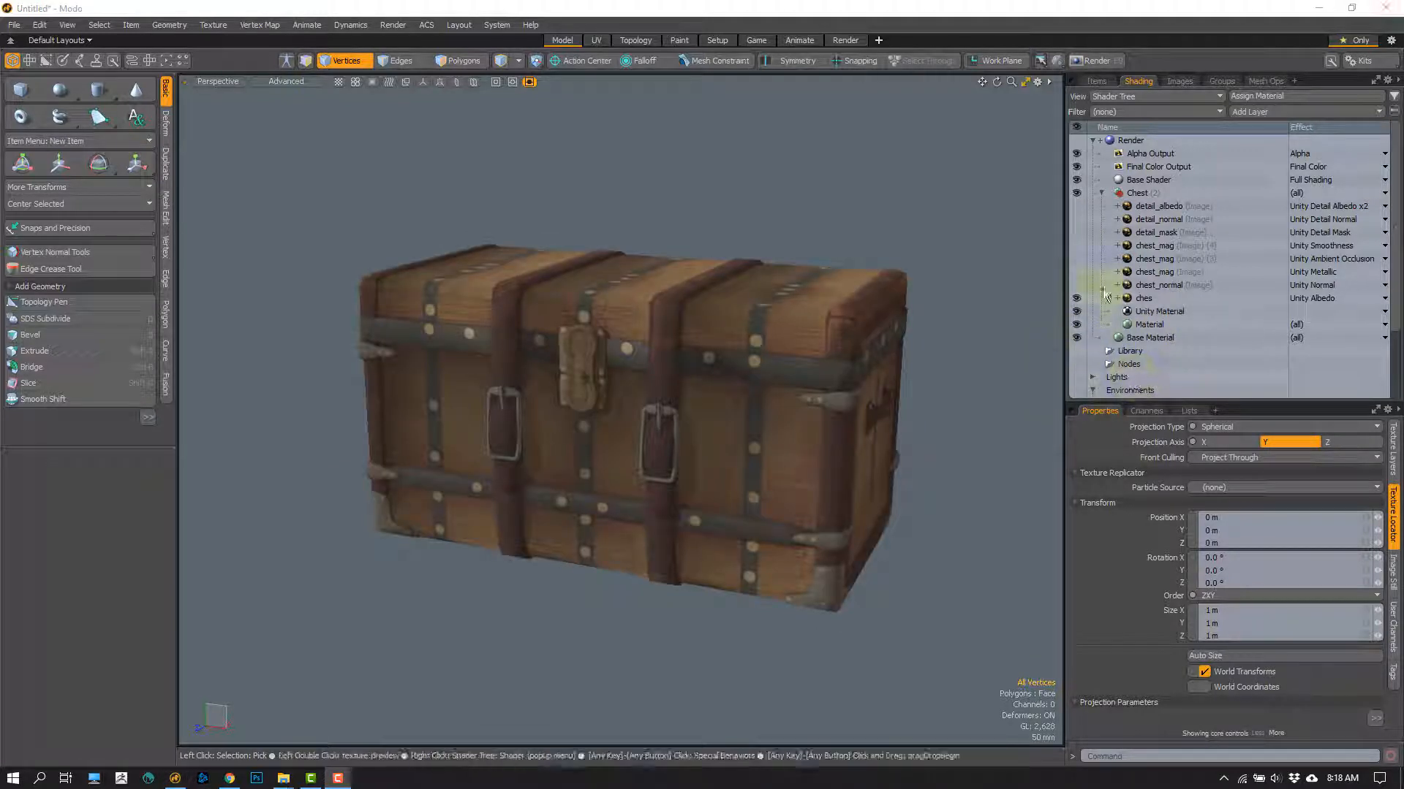
Step: Select the ches layer and review the Basic Channels effects available for it, leaving the effect set to Unity Albedo
click(1152, 311)
click(1146, 299)
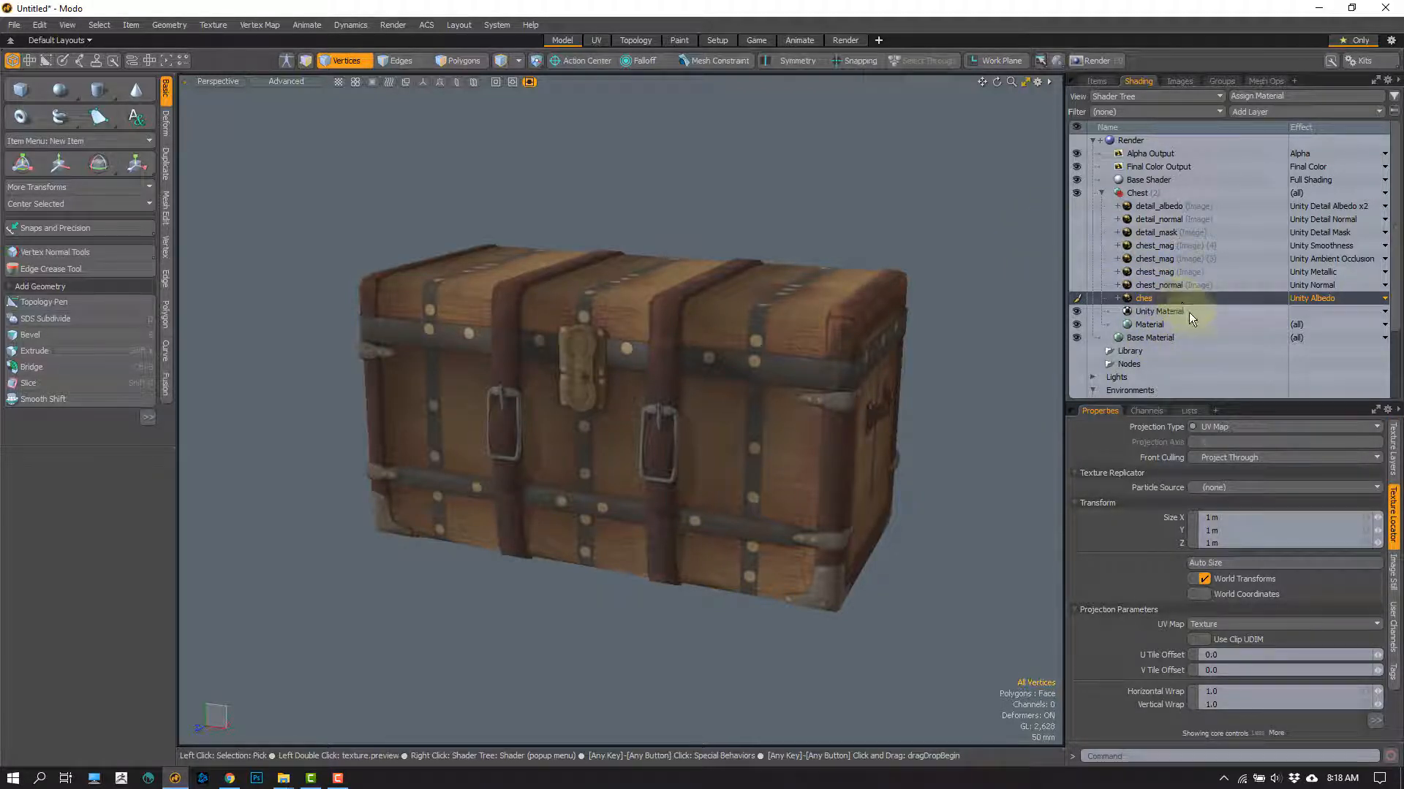
click(1168, 312)
click(1164, 301)
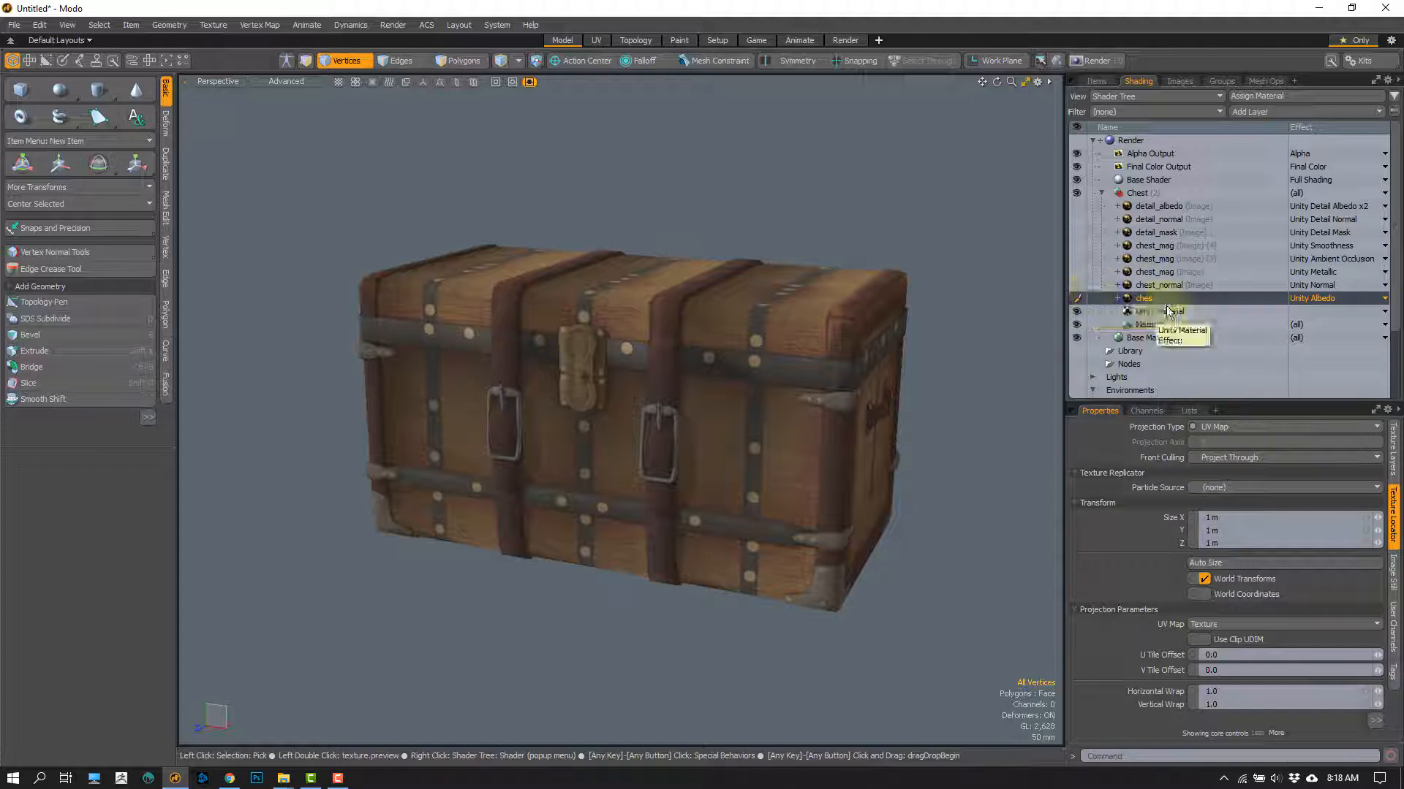
click(1311, 299)
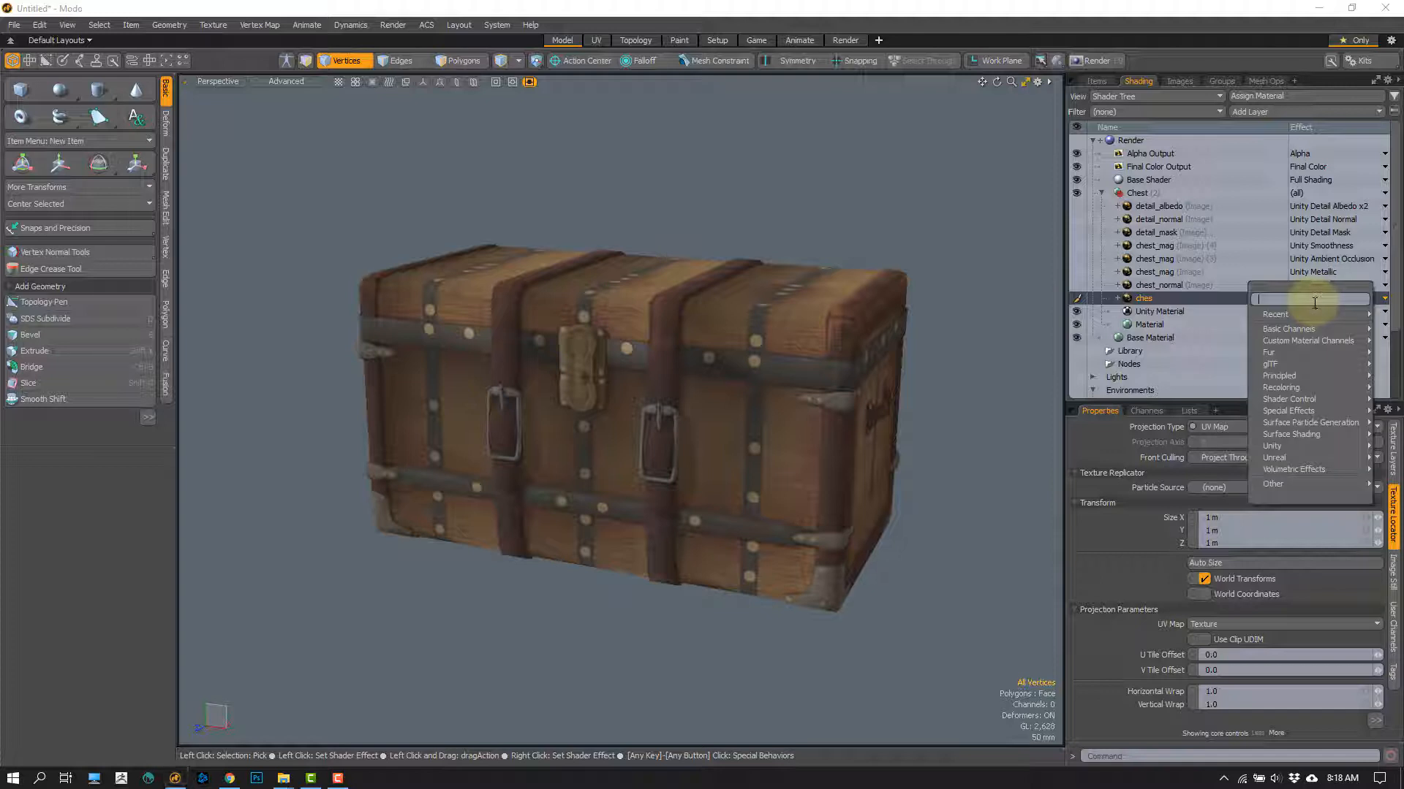
mouse_move(1318, 328)
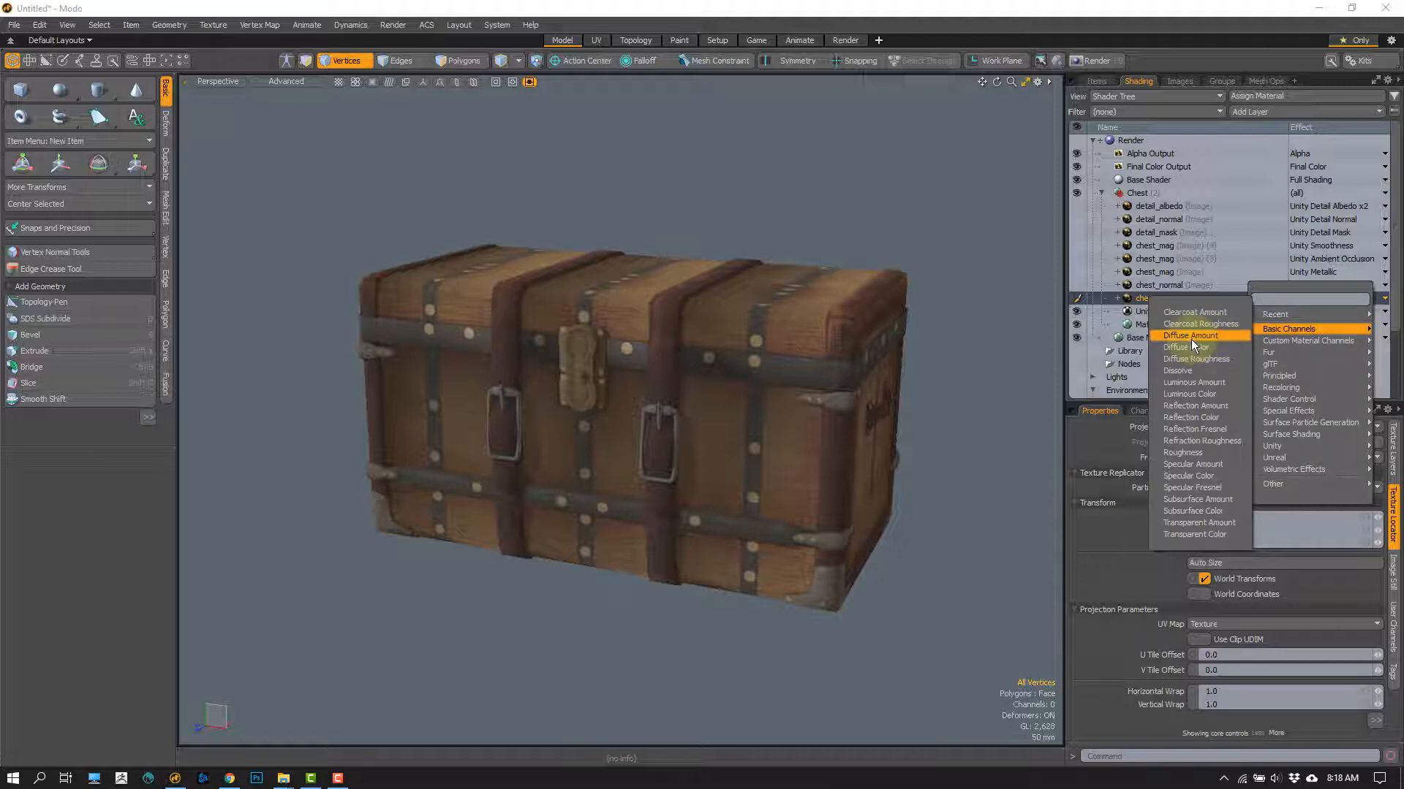
click(1015, 388)
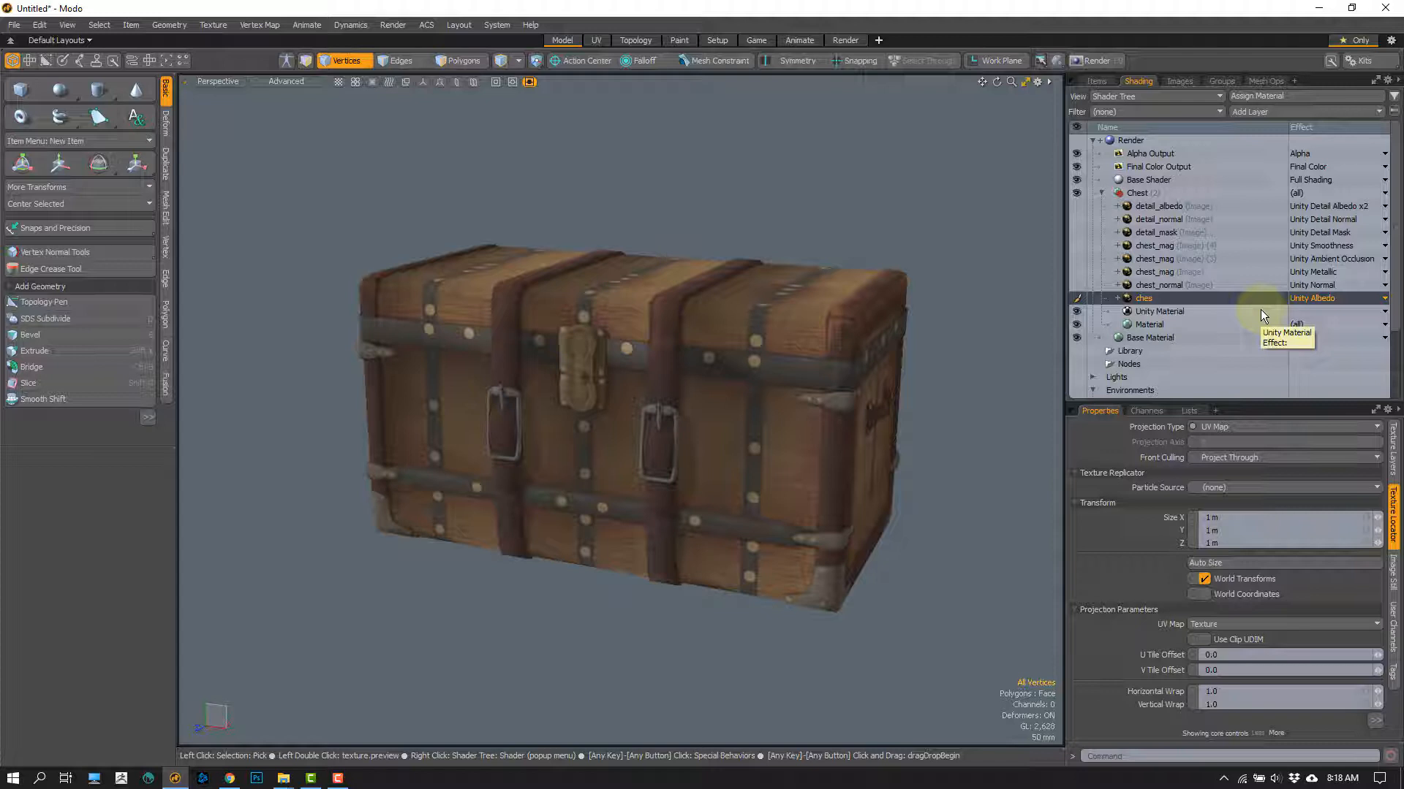
Step: Examine the chest's lid, metal bands, rivets and straps with only the albedo shown, selecting the detail_mask layer along the way
alt+drag(707, 478, 704, 344)
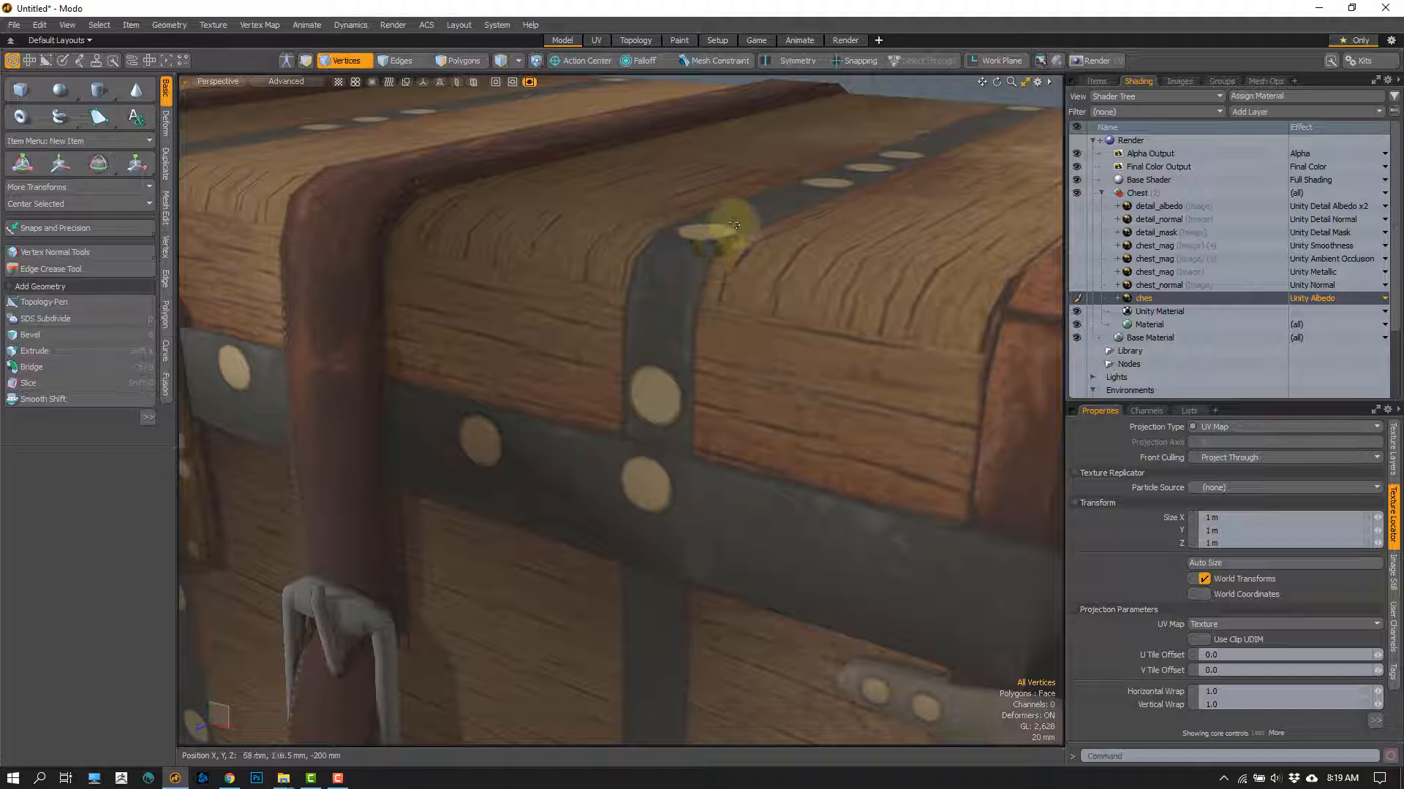
alt+drag(651, 351, 765, 276)
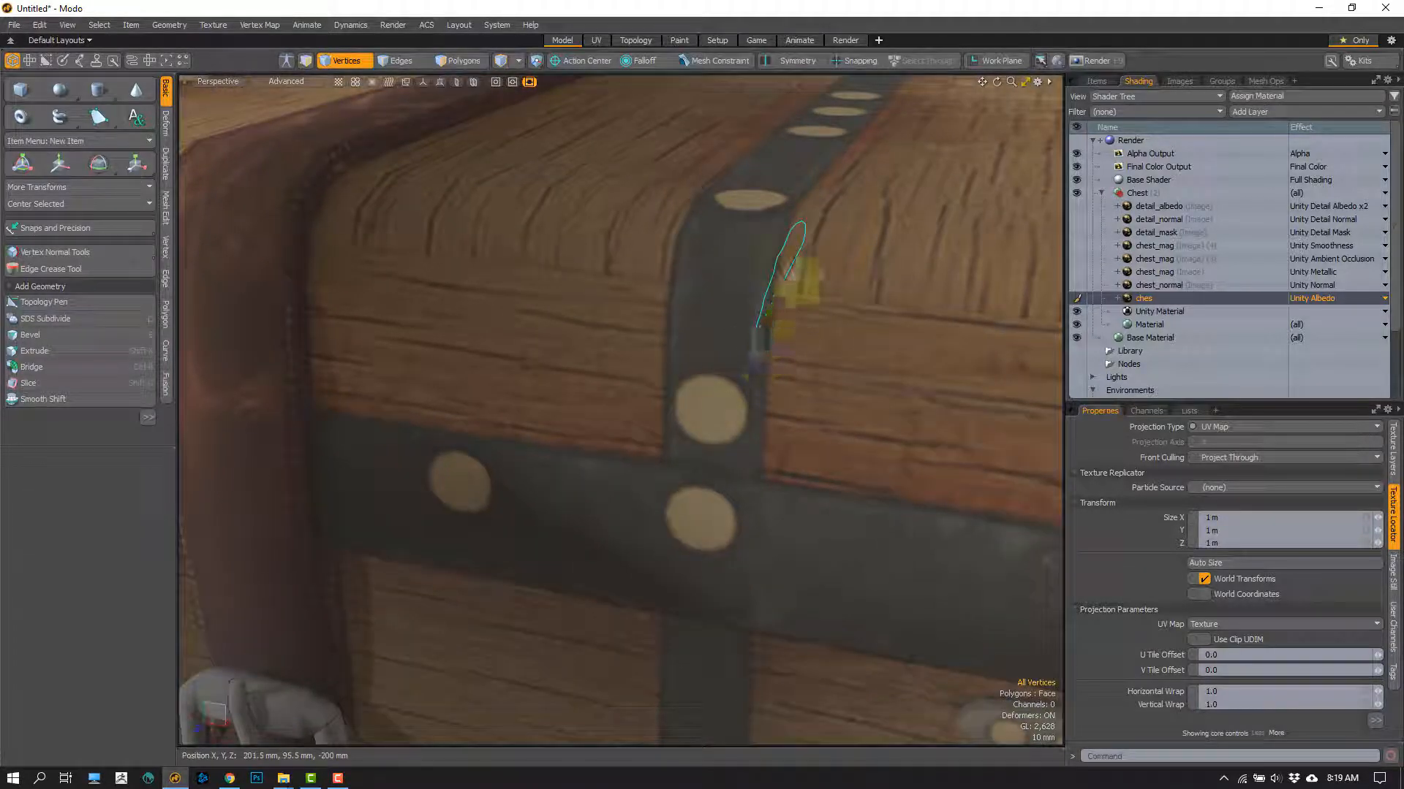
scroll(731, 340, down, 3)
alt+shift+drag(709, 315, 725, 301)
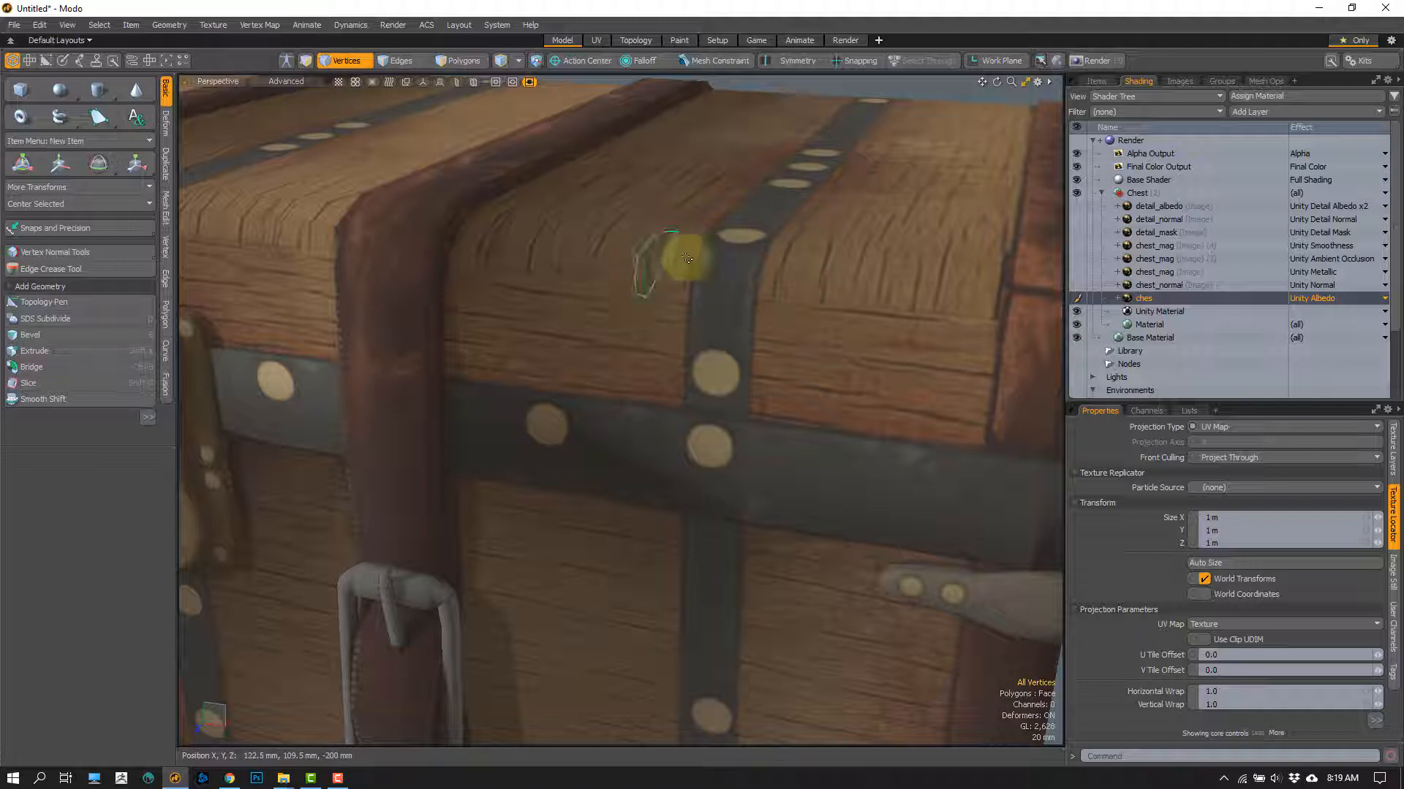
ctrl+alt+drag(668, 359, 656, 325)
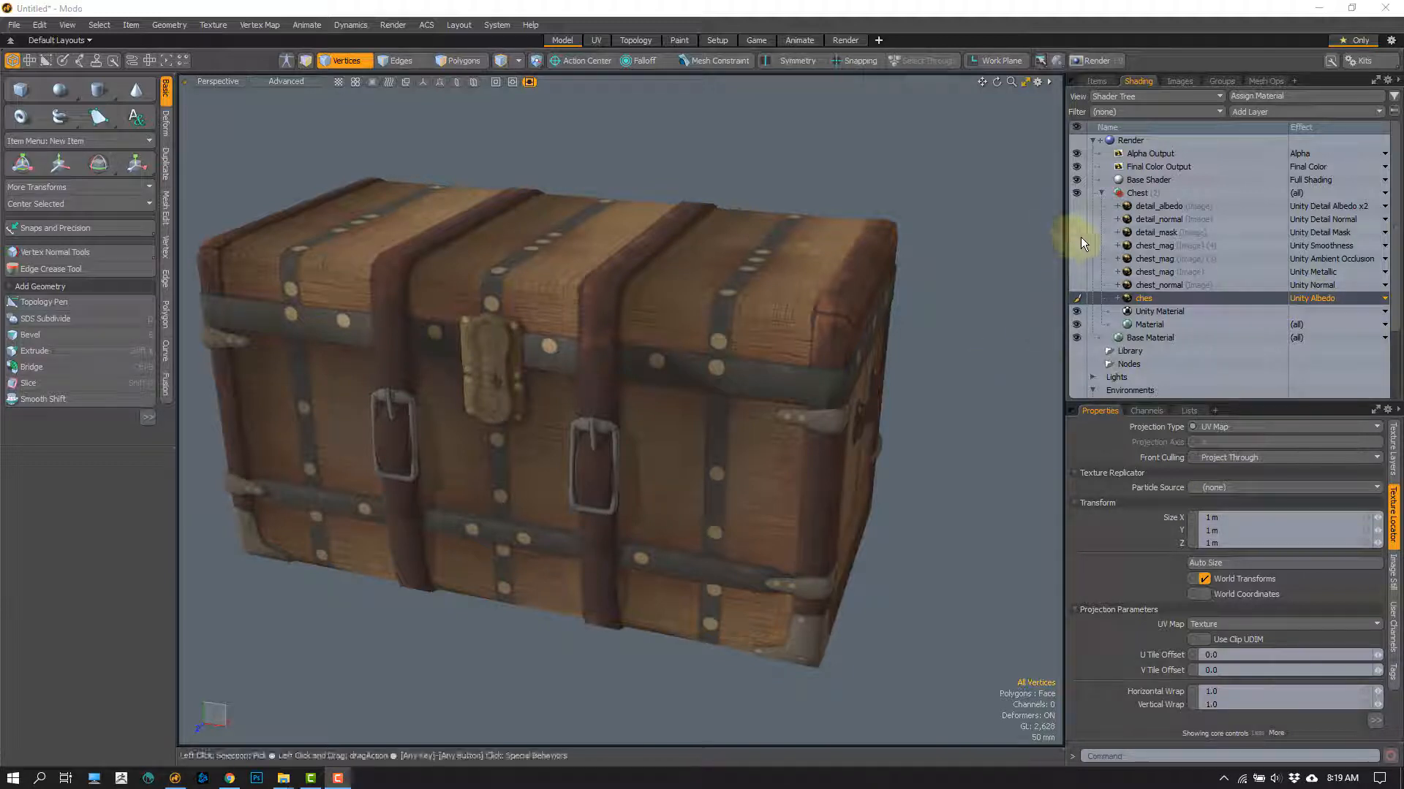
click(1149, 236)
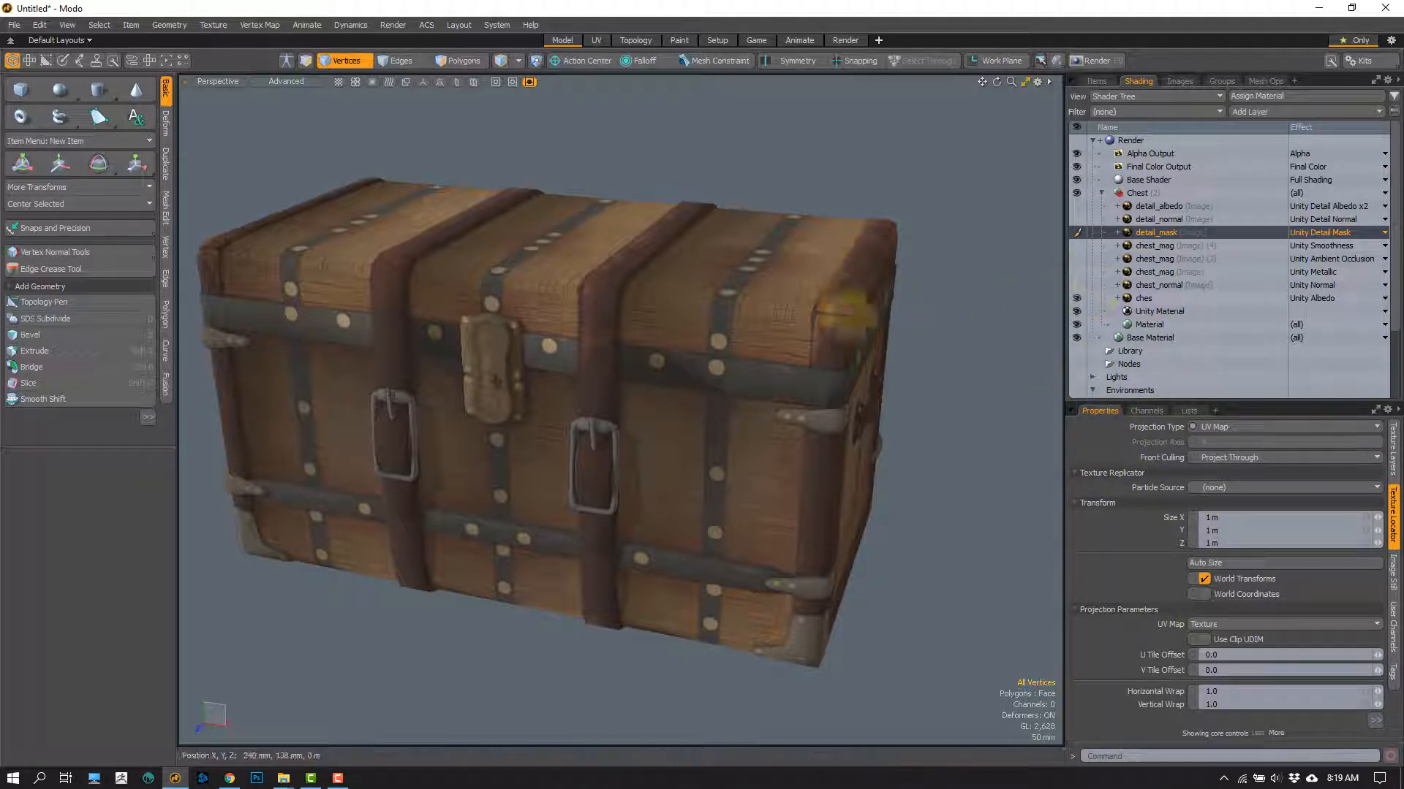
scroll(642, 422, up, 5)
alt+drag(642, 423, 655, 425)
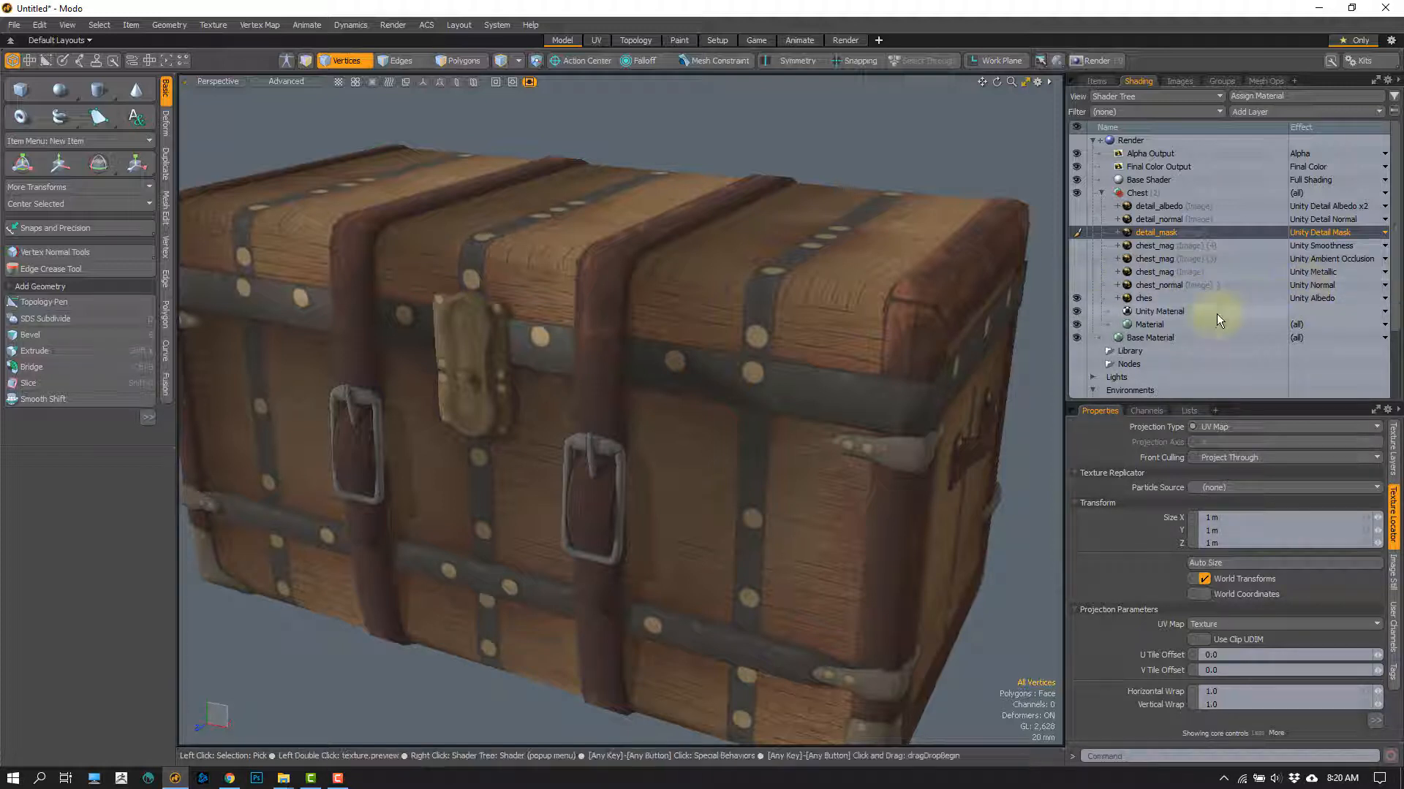
Step: Show the chest_normal layer and toggle it off and on to compare the surface relief around the strap and lock
click(1076, 285)
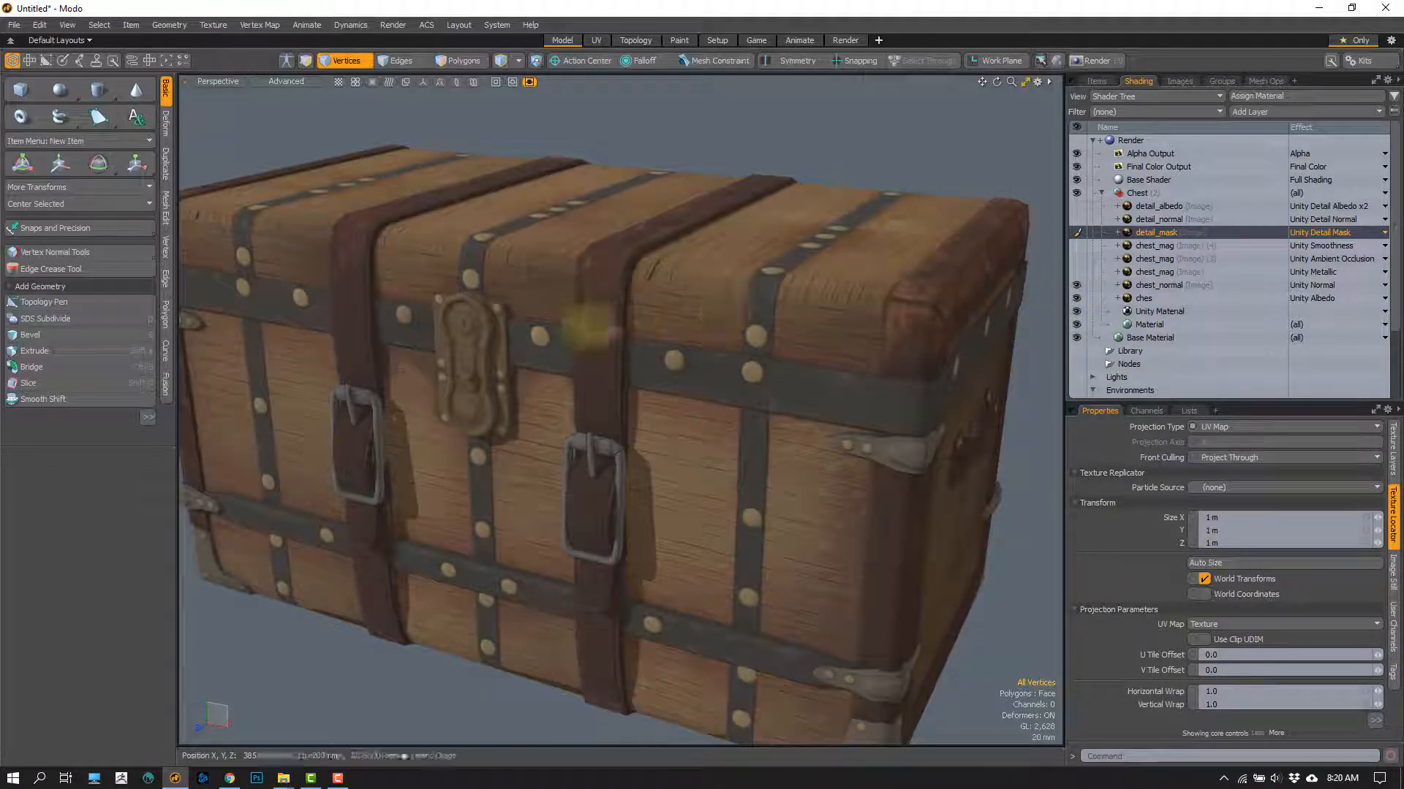
alt+shift+drag(537, 354, 746, 352)
scroll(534, 313, up, 4)
alt+drag(533, 314, 539, 342)
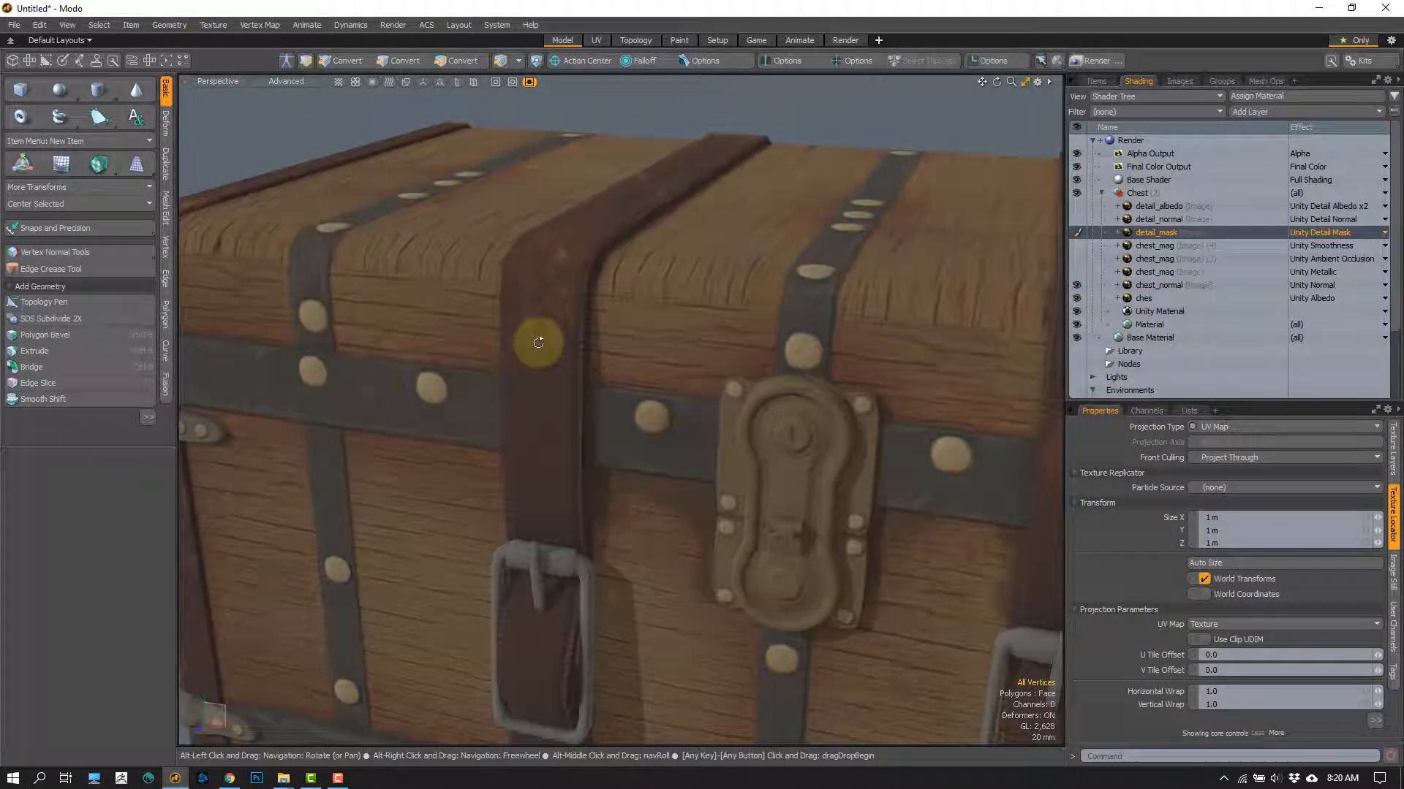
click(1075, 286)
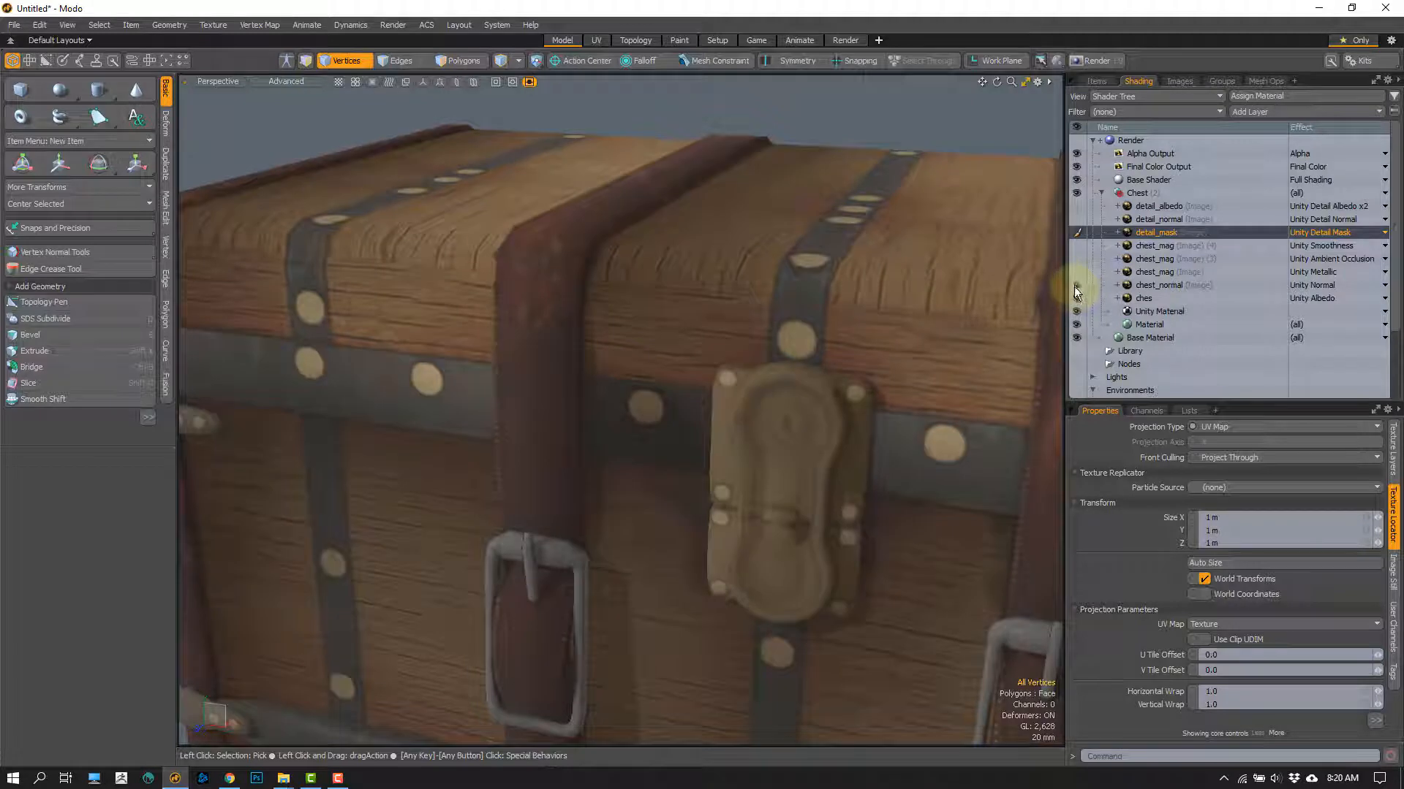
click(1074, 290)
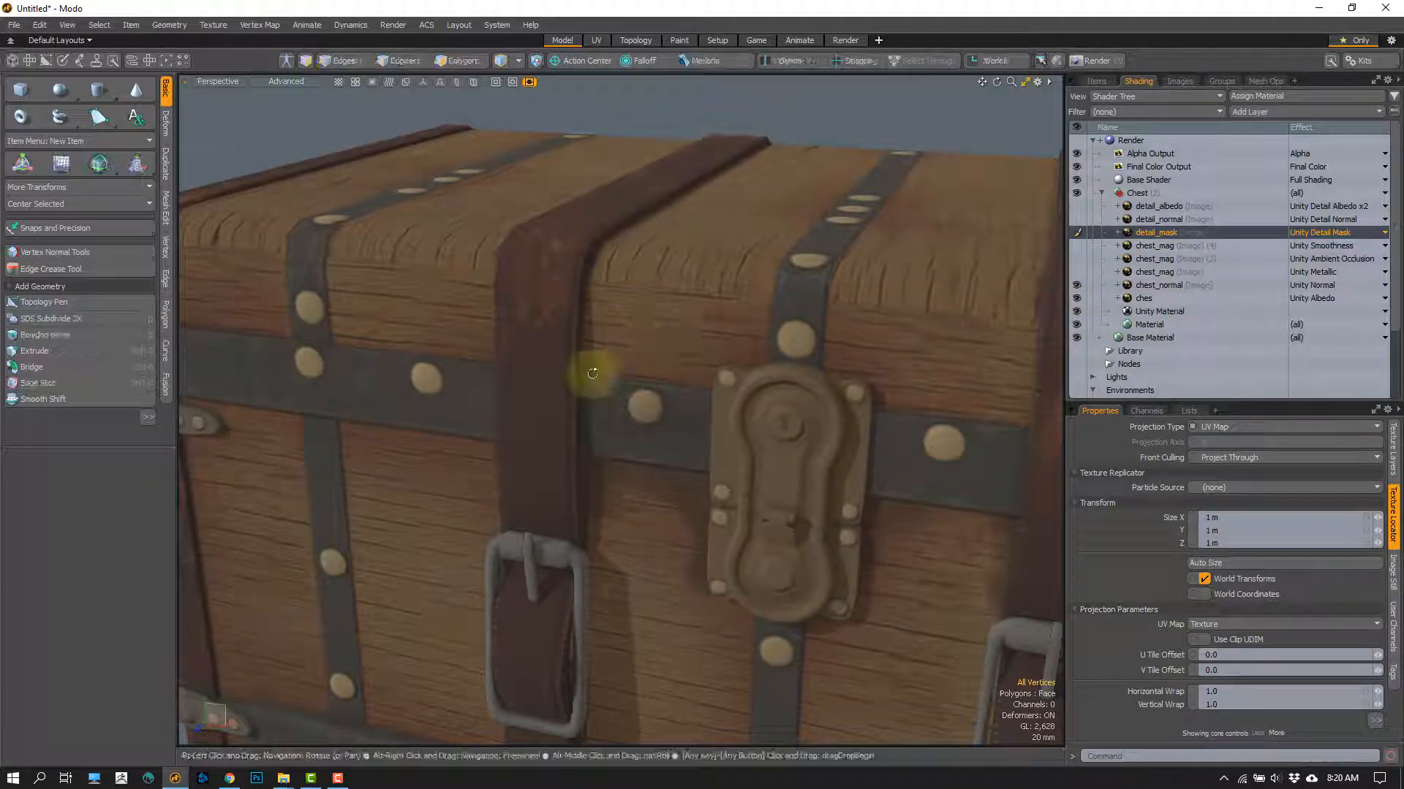
Step: Hide the ches albedo layer and inspect the bare normal-mapped relief of the chest's lock, buckles and rivets
alt+shift+drag(590, 370, 642, 357)
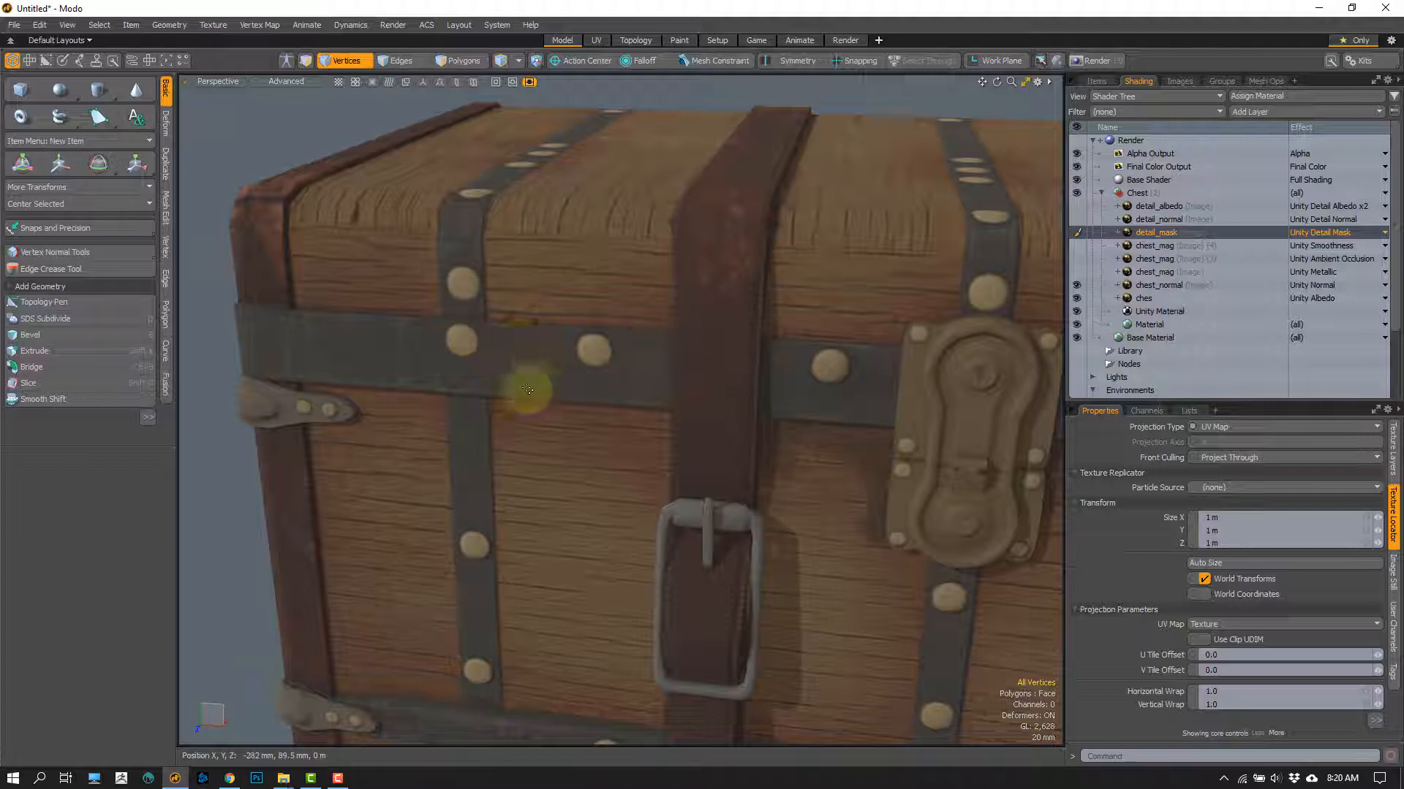
alt+drag(492, 375, 482, 339)
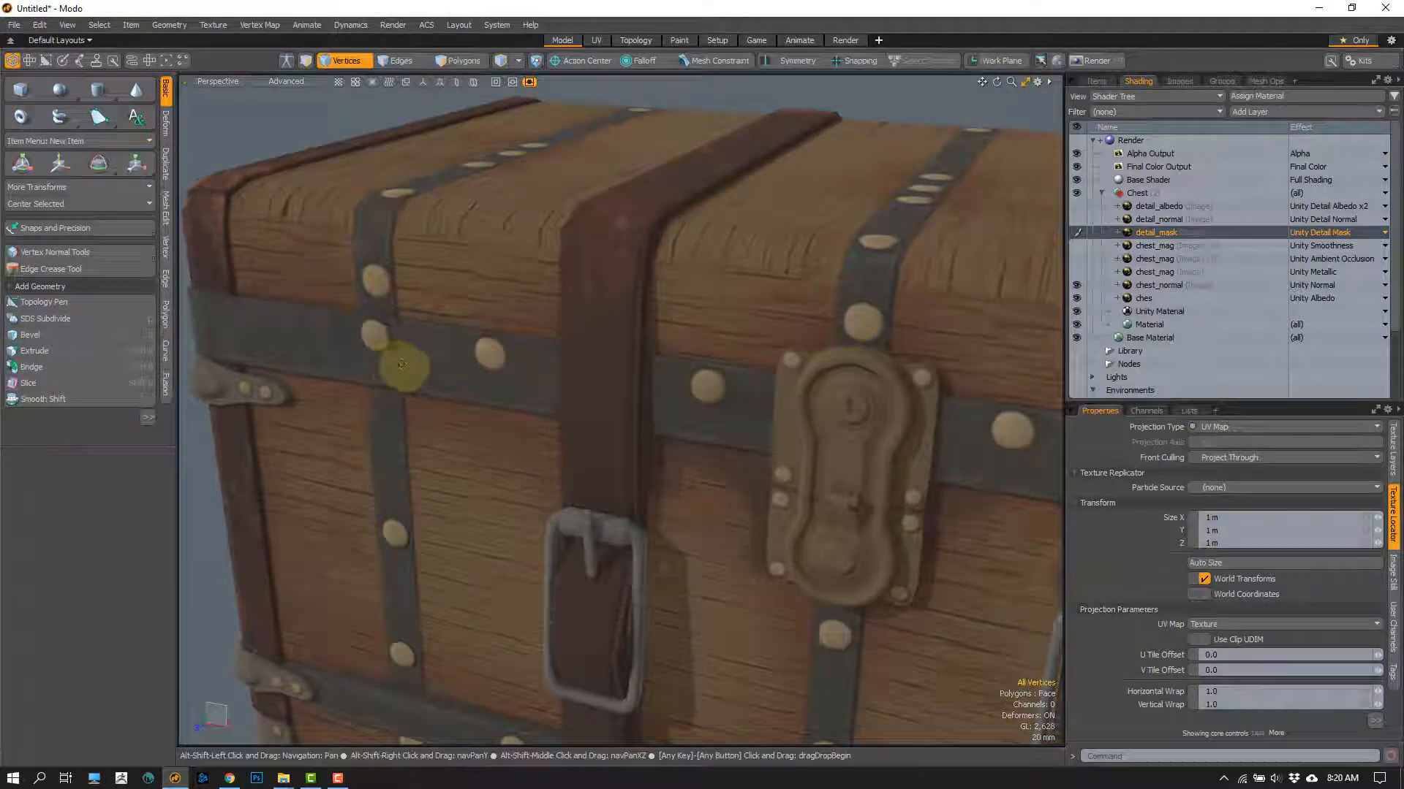
alt+drag(402, 363, 475, 323)
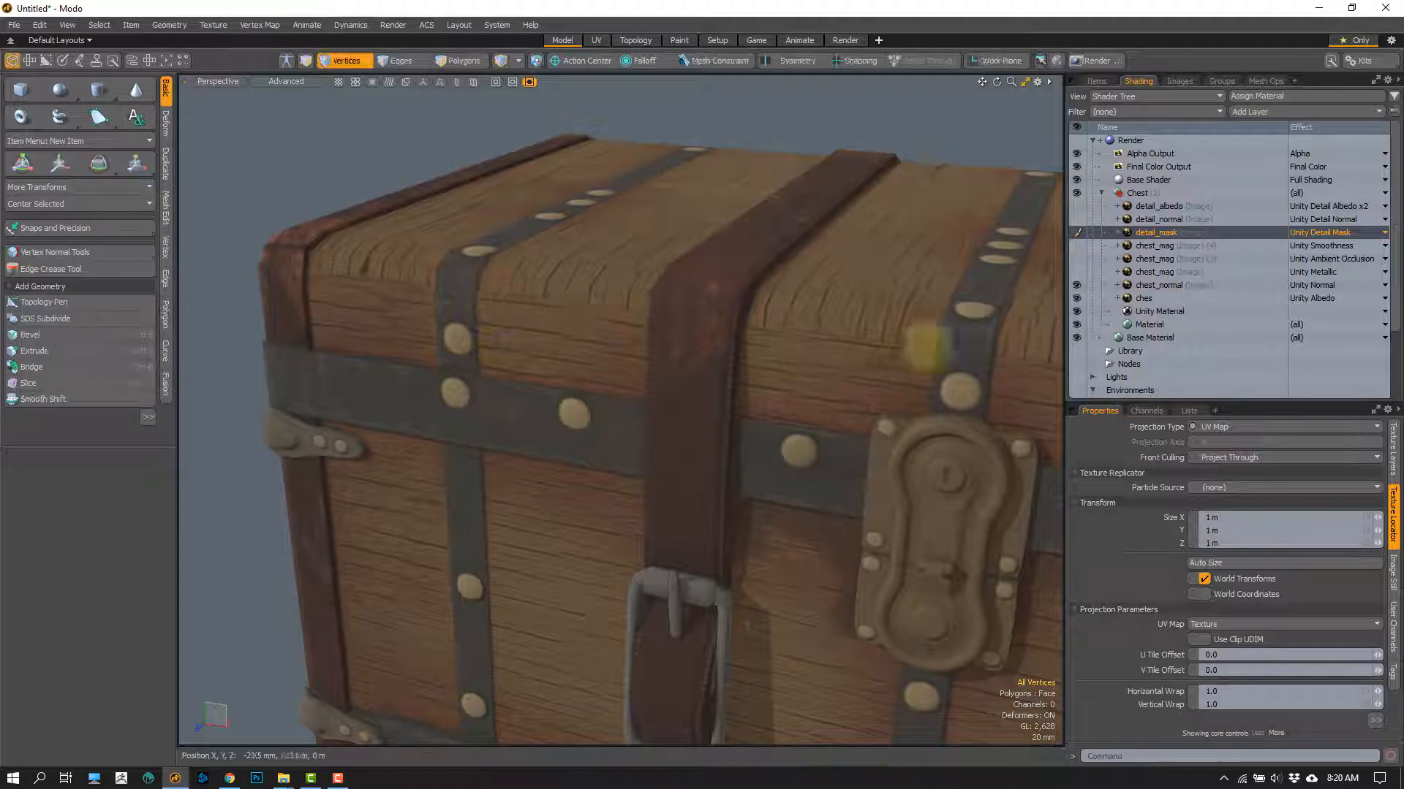
click(1077, 299)
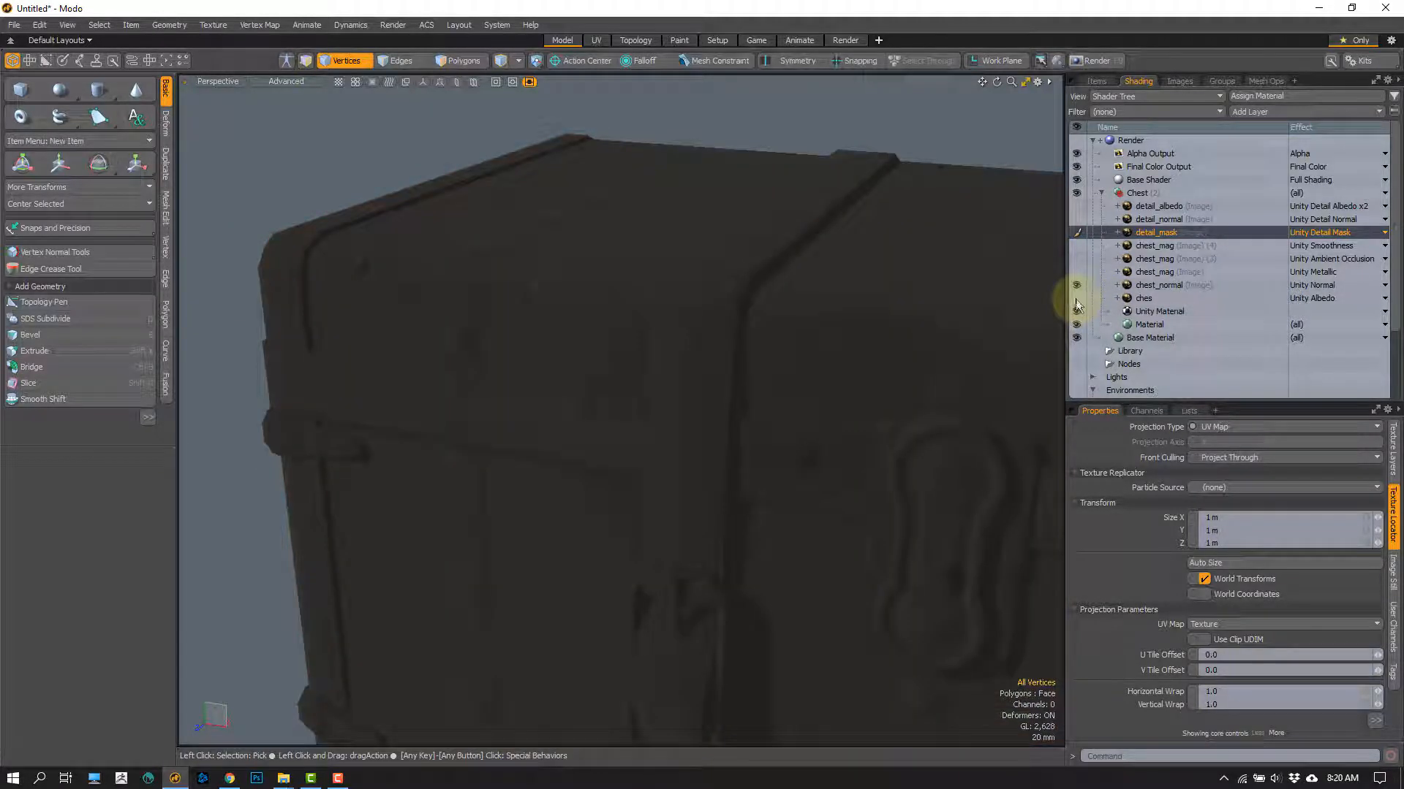
scroll(757, 400, down, 3)
alt+shift+drag(756, 401, 689, 382)
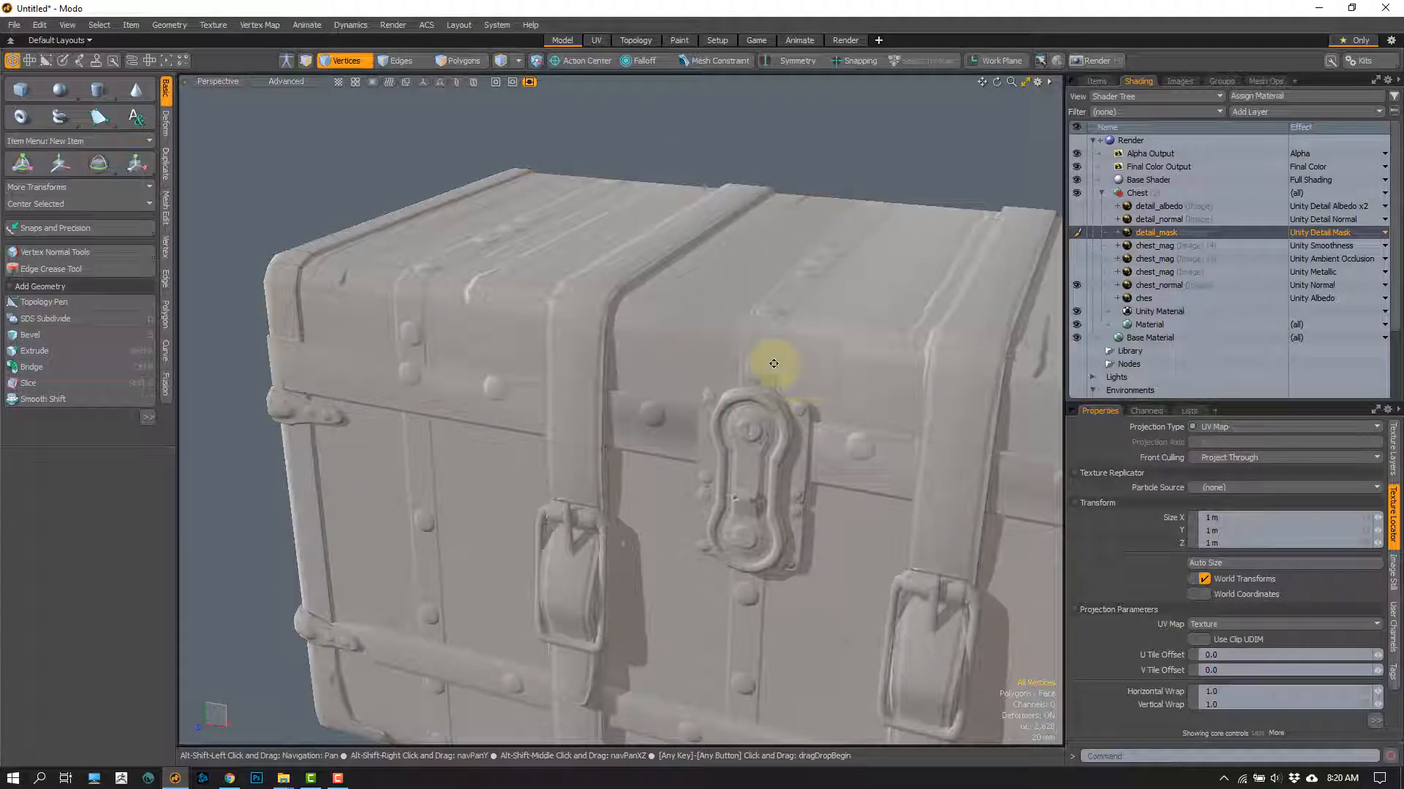
alt+shift+drag(774, 363, 611, 292)
alt+drag(656, 400, 595, 313)
scroll(583, 272, up, 2)
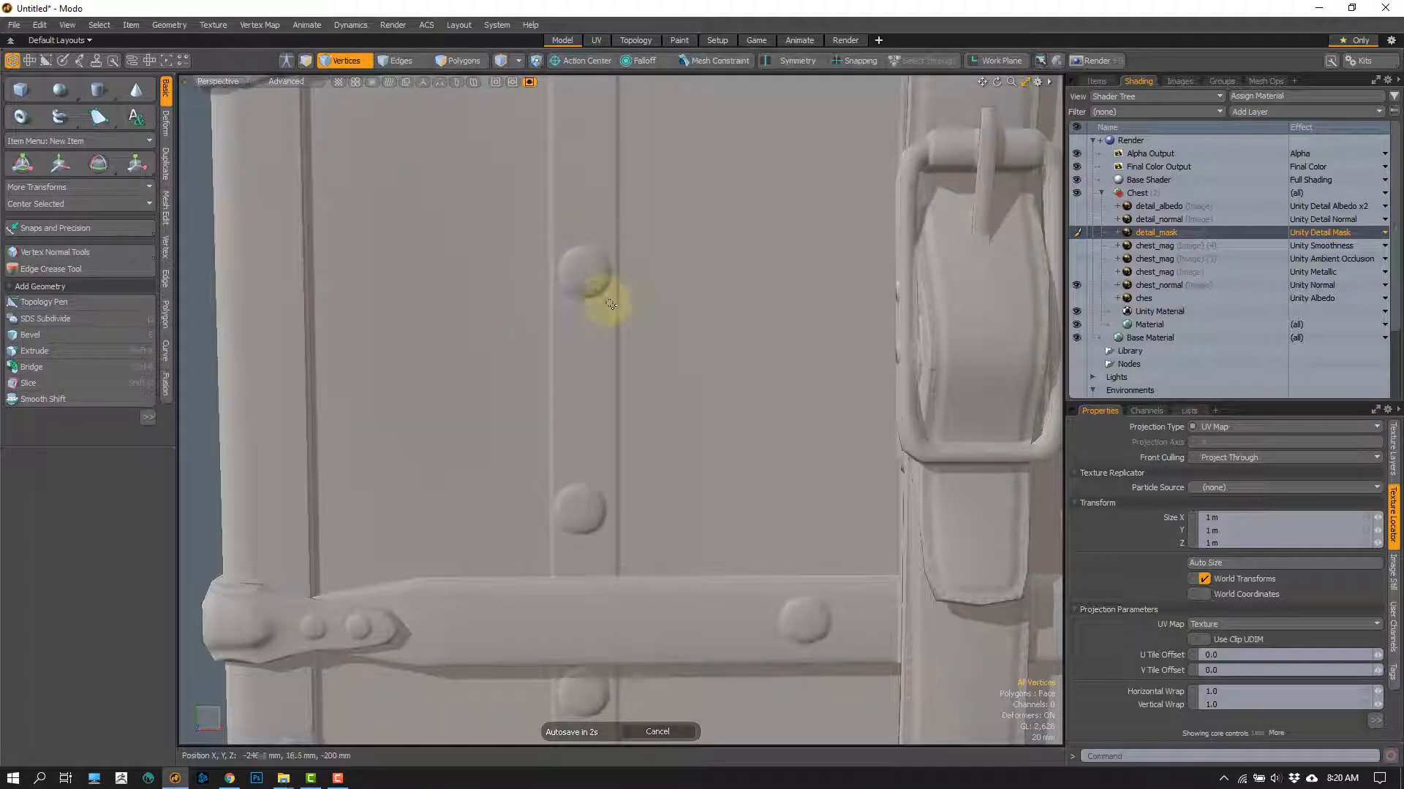
alt+drag(610, 304, 570, 328)
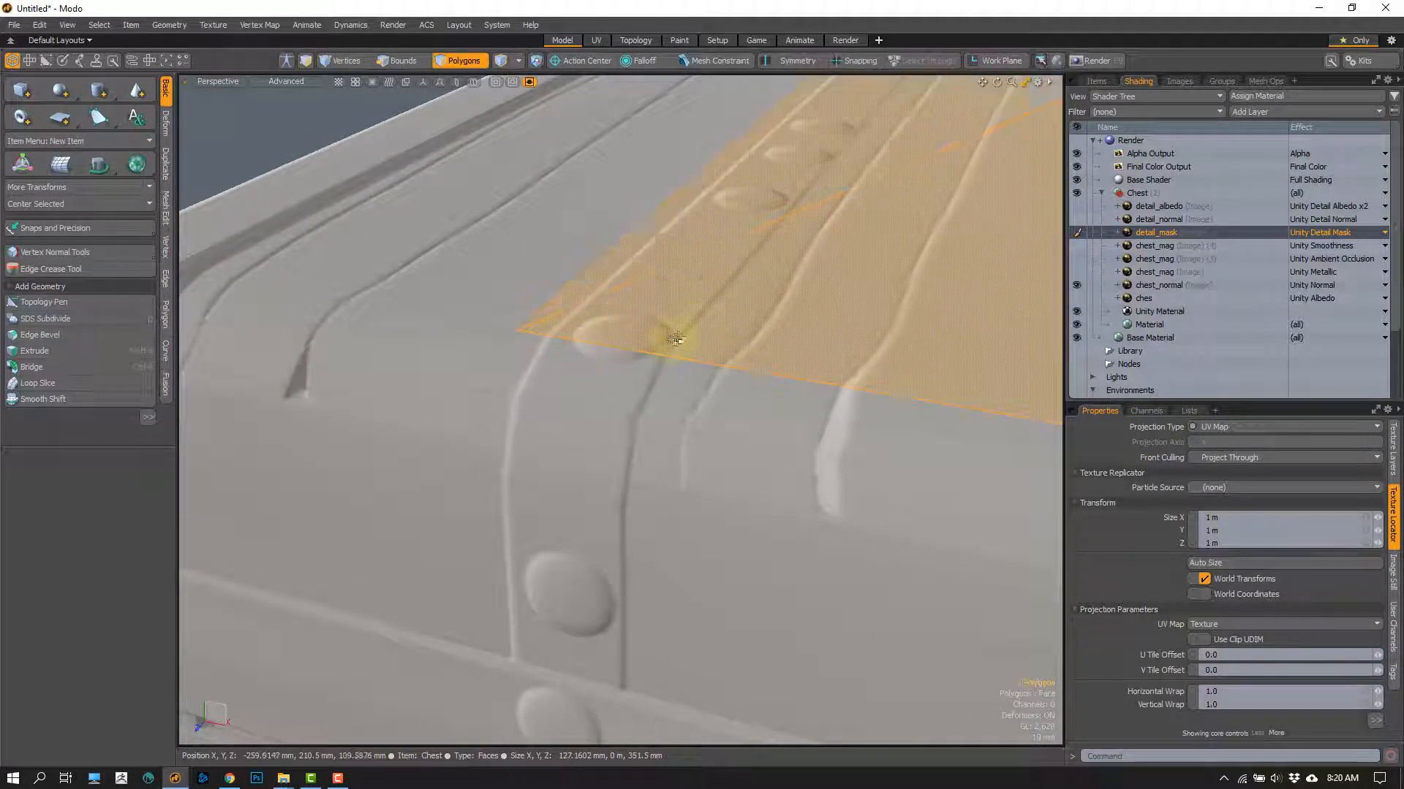
Step: Select the triangular front polygon with the rivet just below the lid edge, hide all other polygons, and clear the selection
alt+drag(595, 360, 611, 388)
click(612, 466)
key(shift+a)
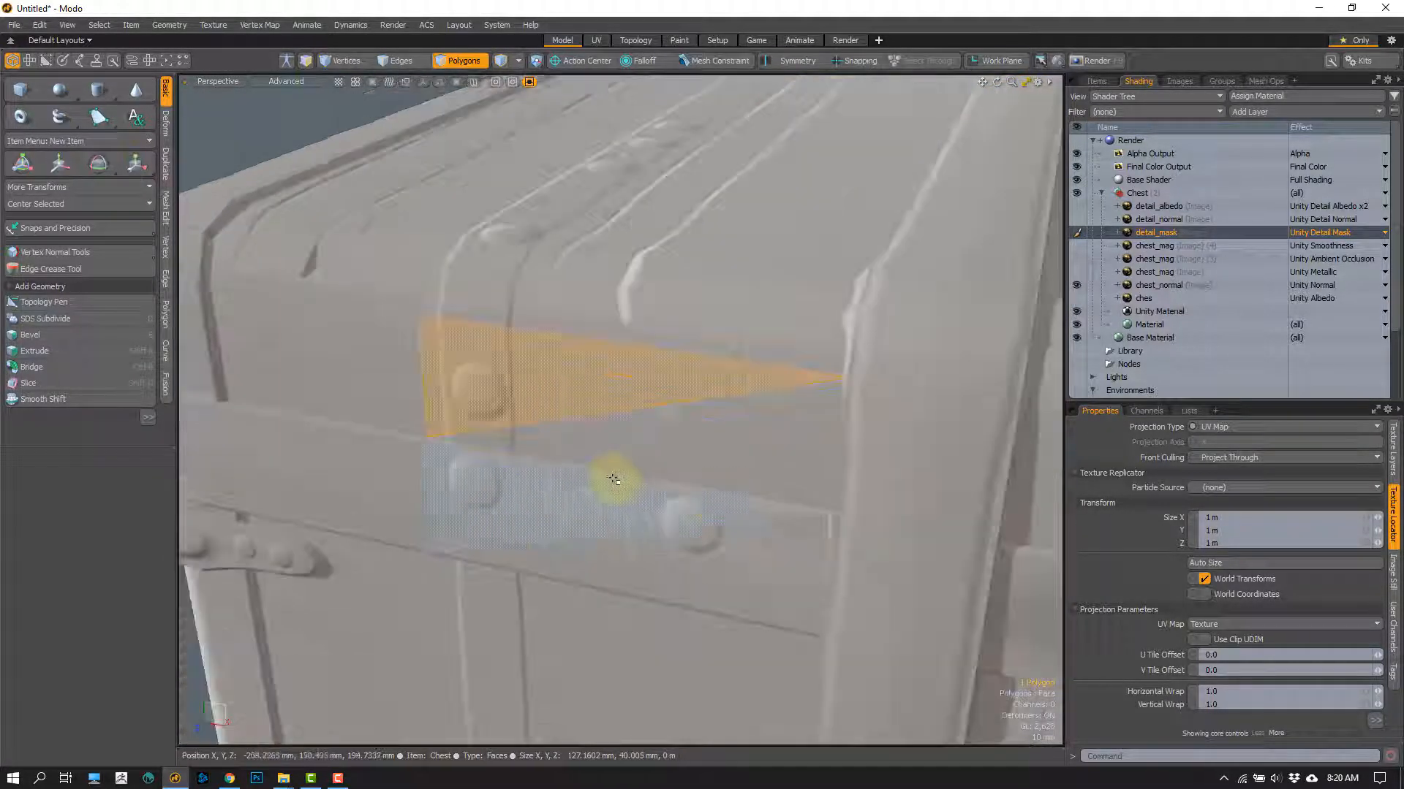
alt+drag(614, 479, 594, 453)
scroll(489, 385, up, 3)
key(shift+h)
click(644, 465)
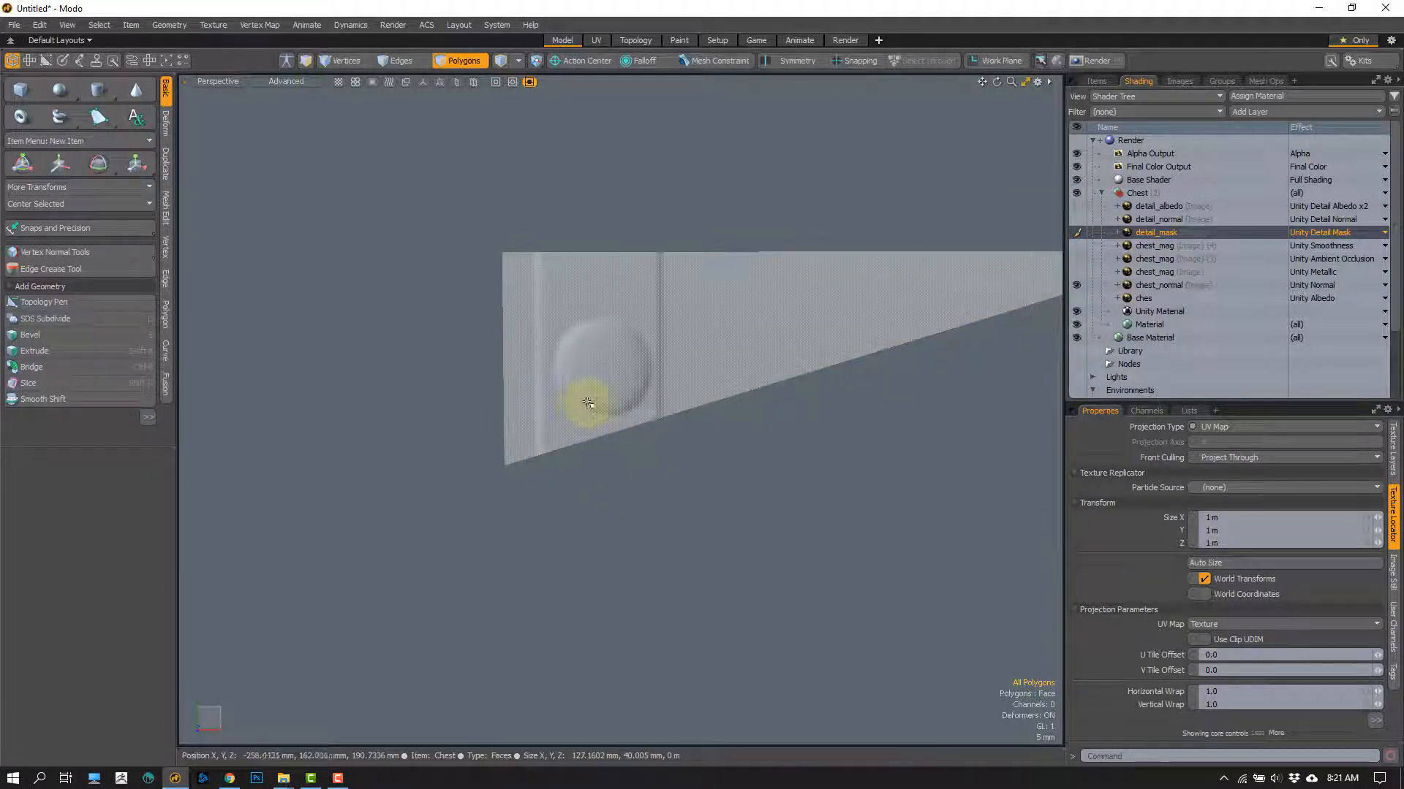
Step: Examine the isolated polygon's rivet shading from several angles, toggling the Directional Light's visibility off and back on
right_drag(561, 392, 619, 322)
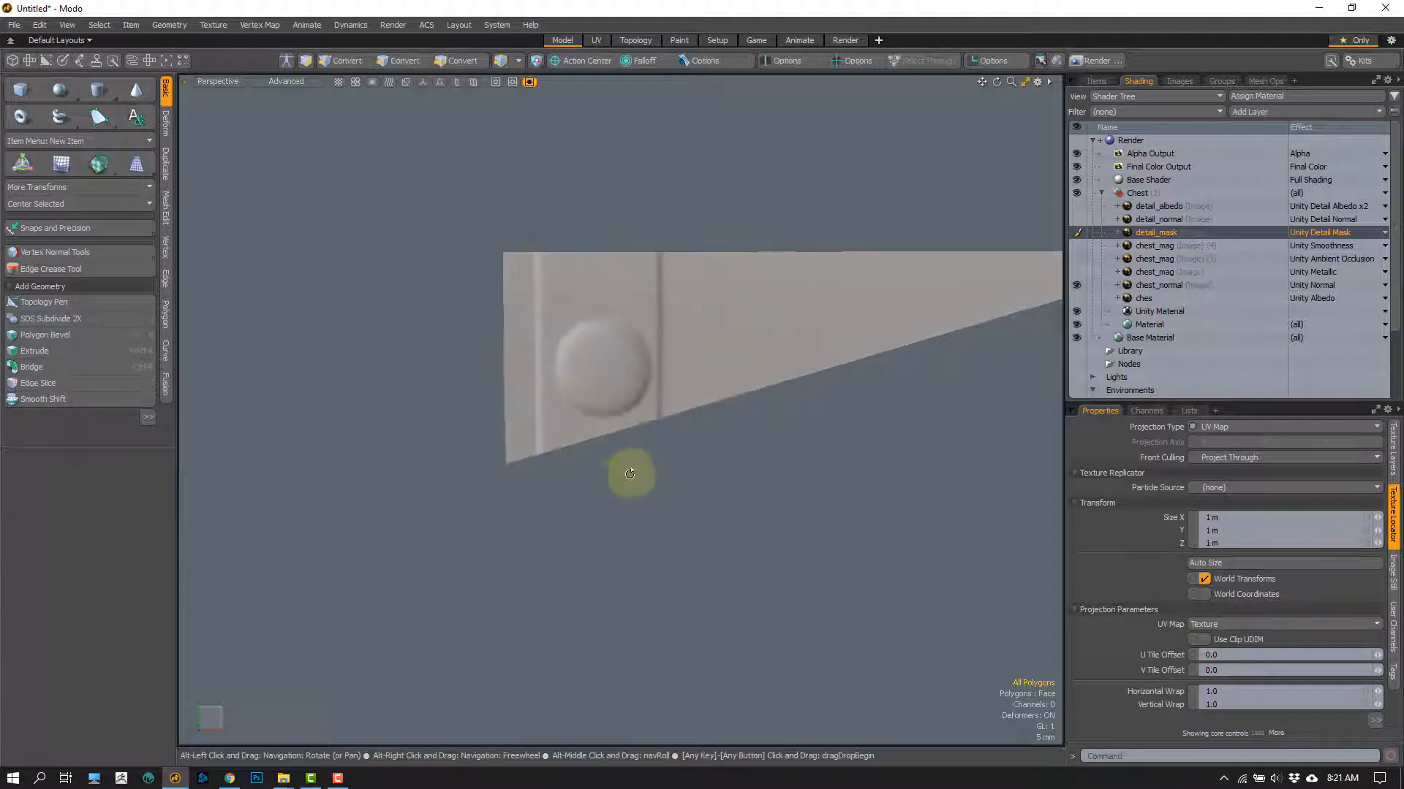
alt+drag(629, 473, 585, 407)
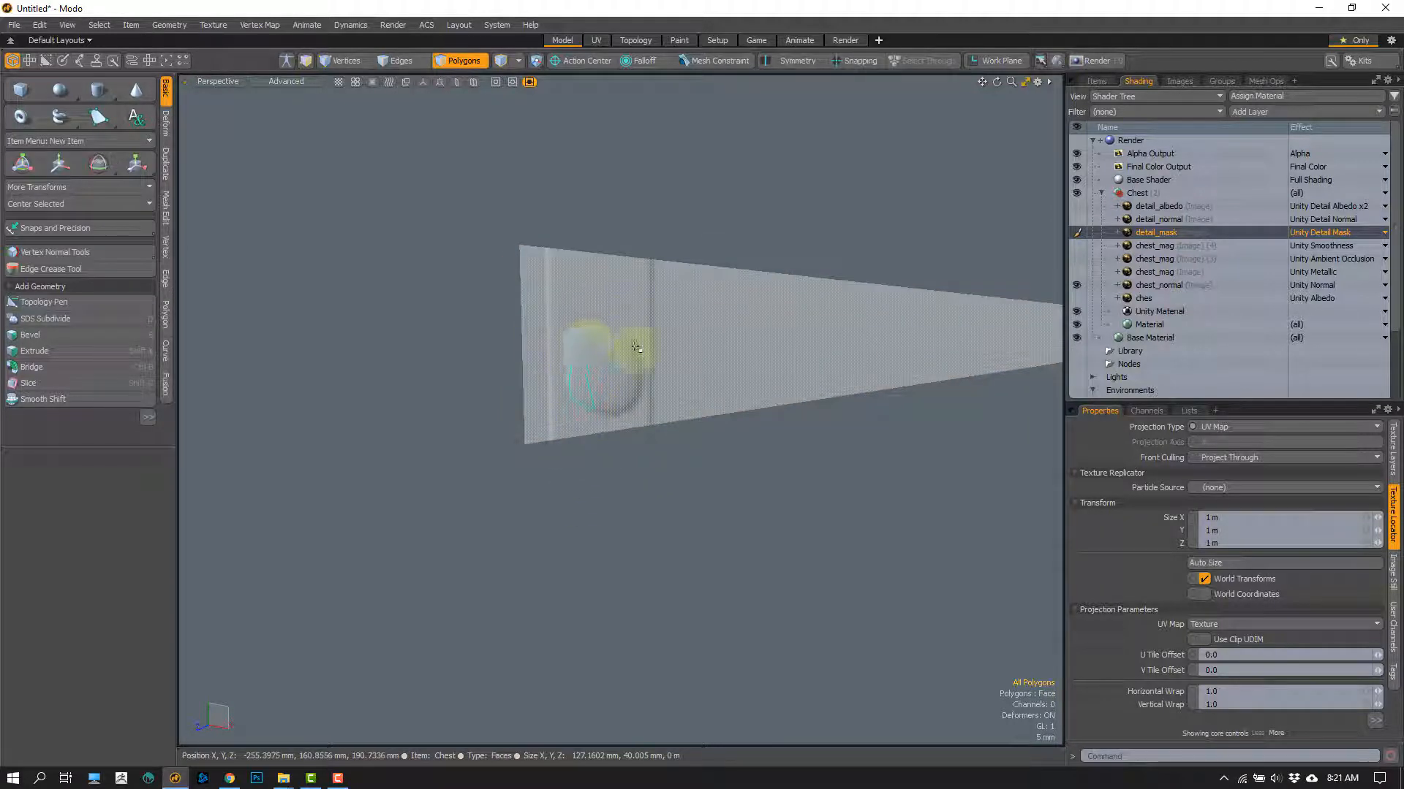
alt+drag(595, 397, 667, 453)
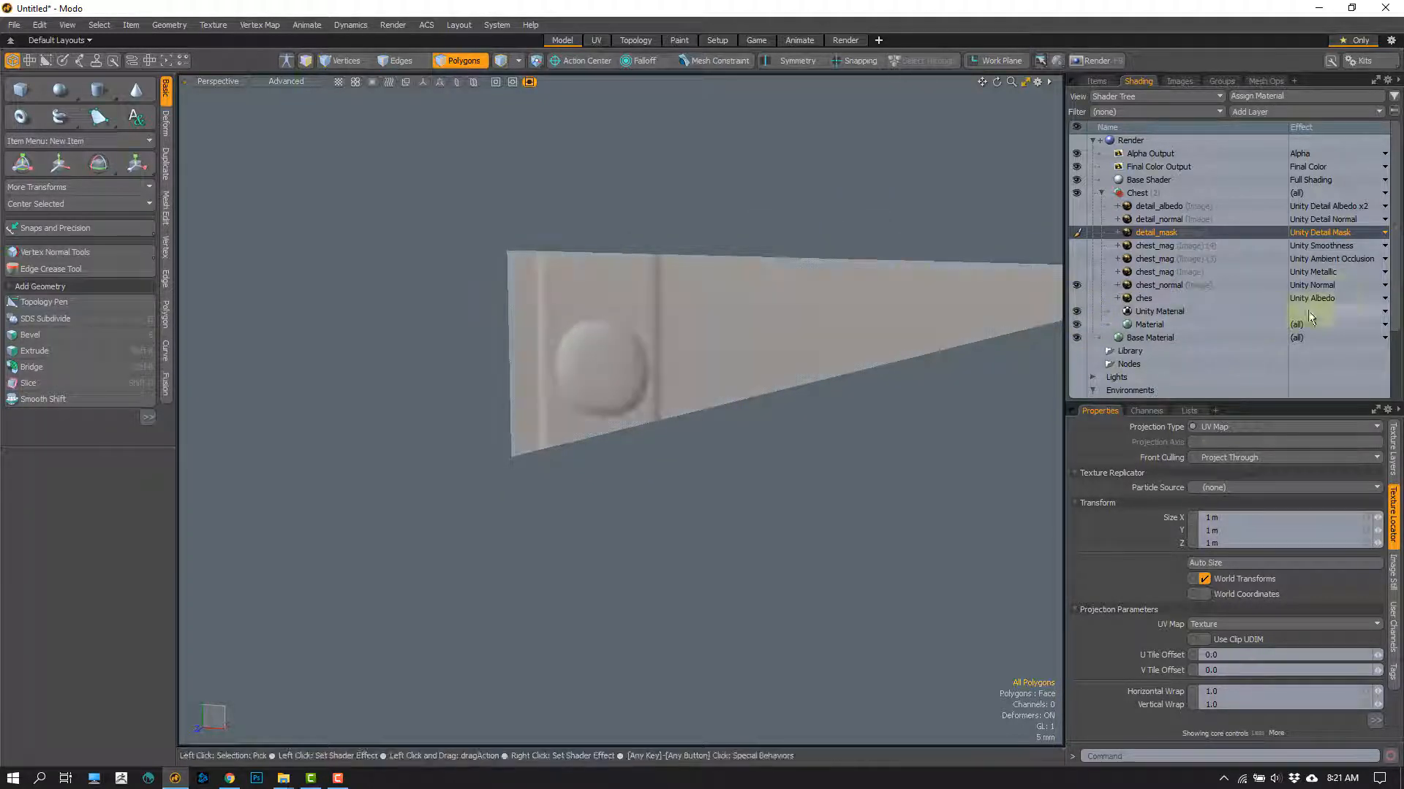
click(1096, 81)
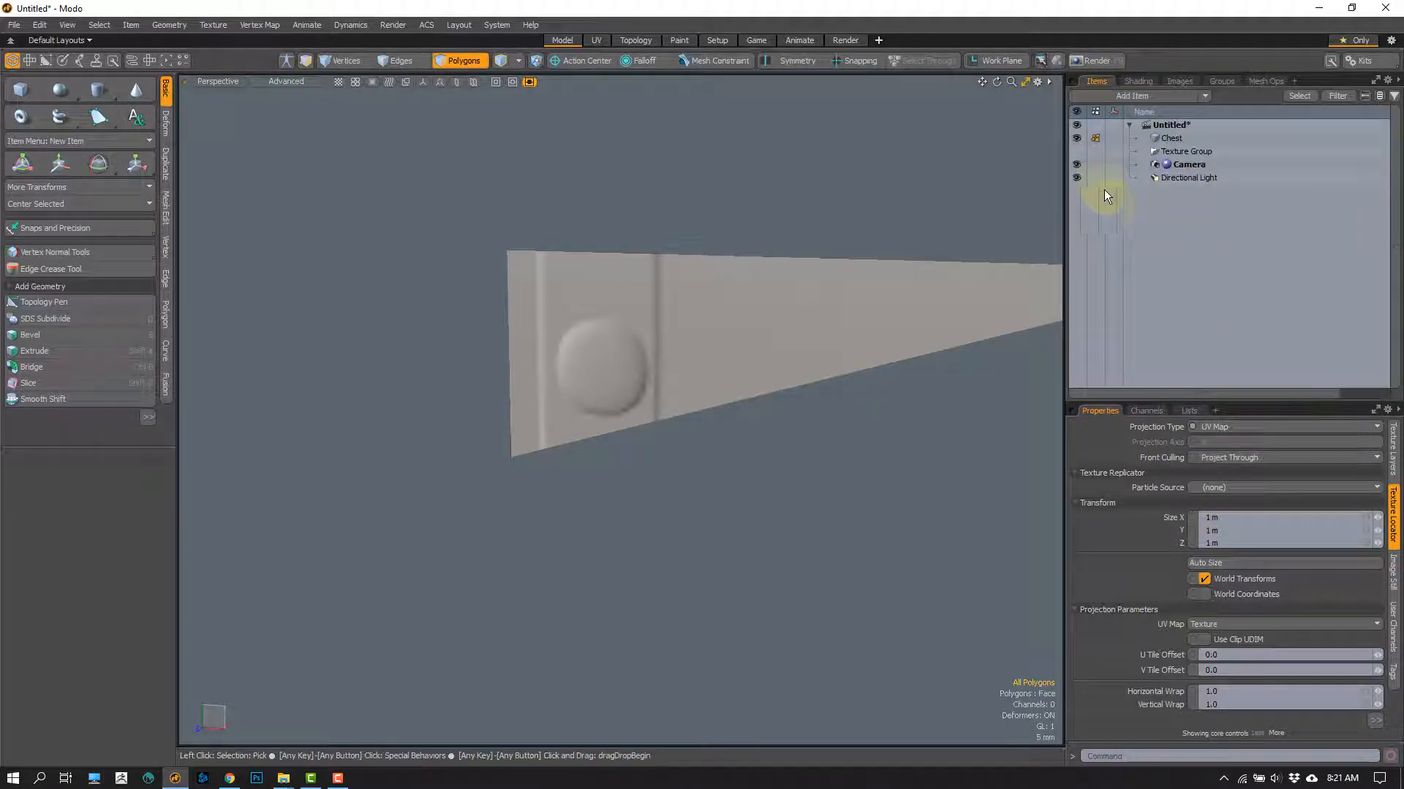
click(1076, 178)
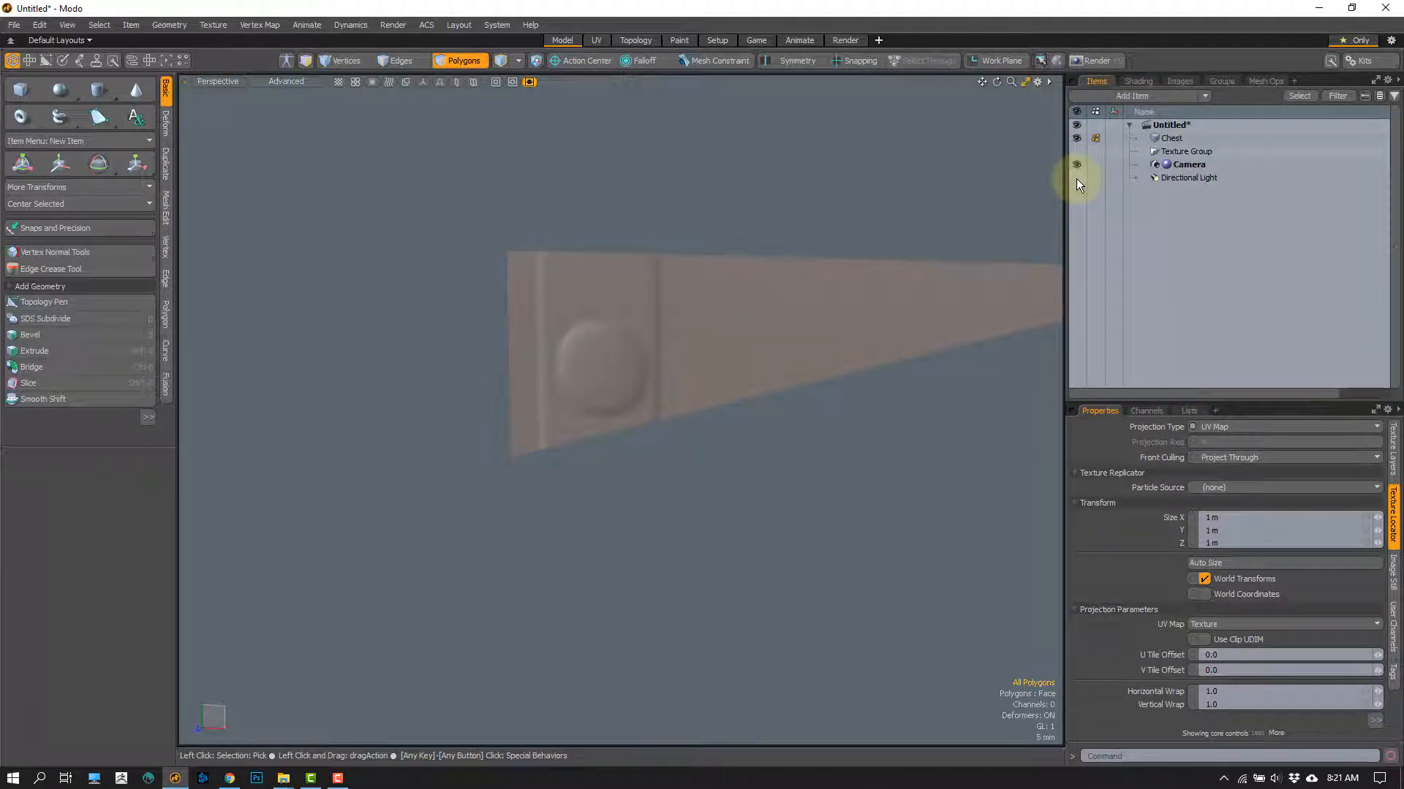
click(1076, 177)
click(1076, 178)
click(1075, 177)
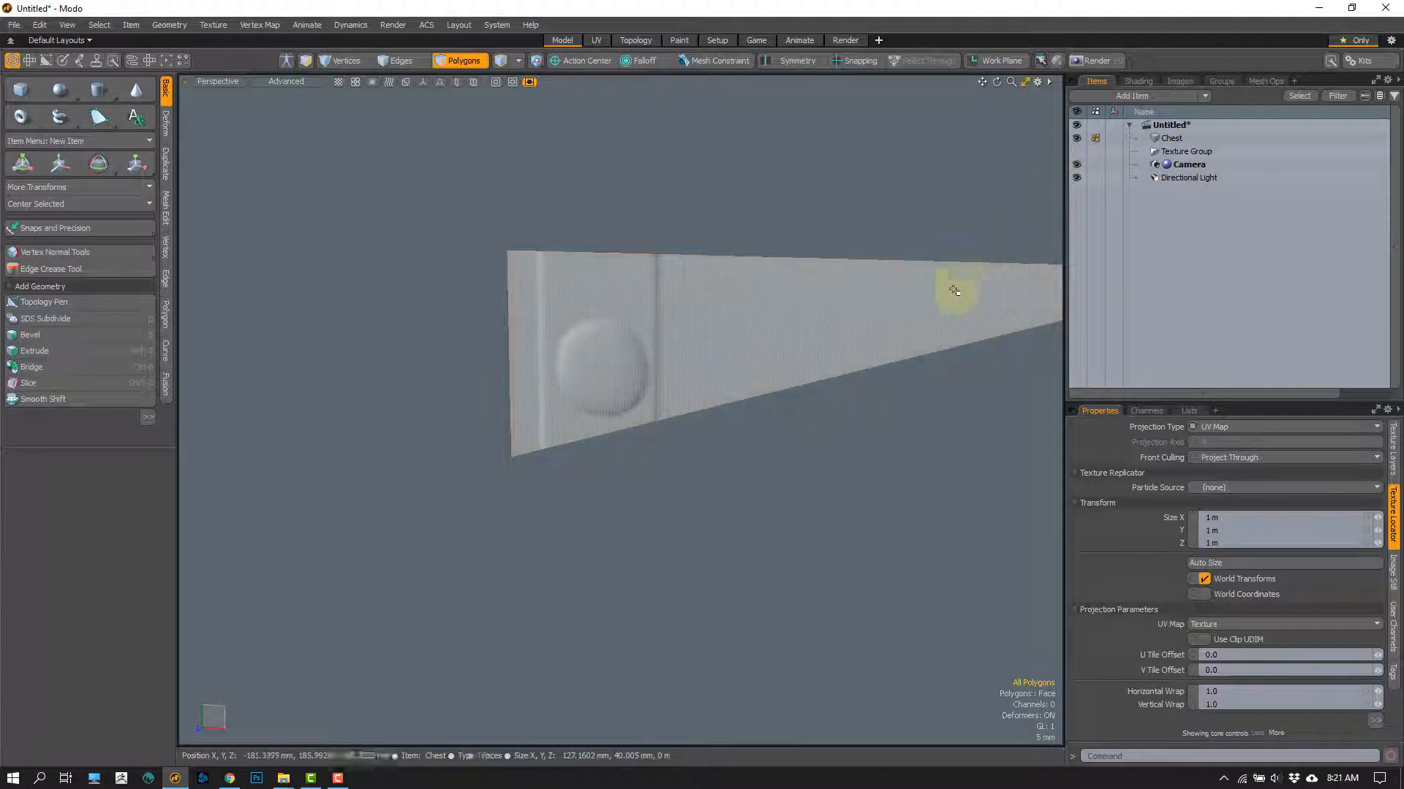
Step: Look through the Directional Light and re-aim it so the light strikes the isolated polygon from a different direction
alt+drag(719, 479, 733, 474)
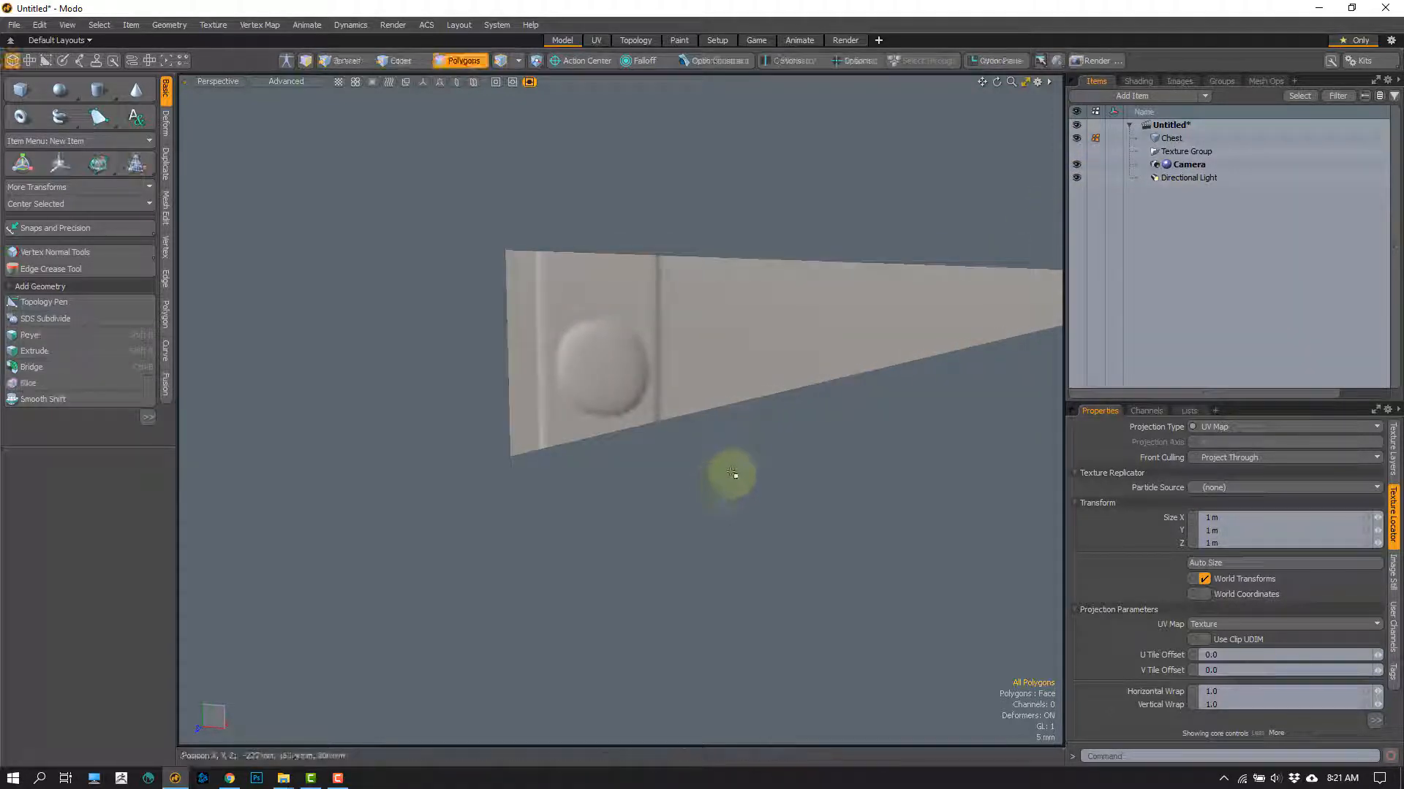
alt+drag(713, 393, 572, 335)
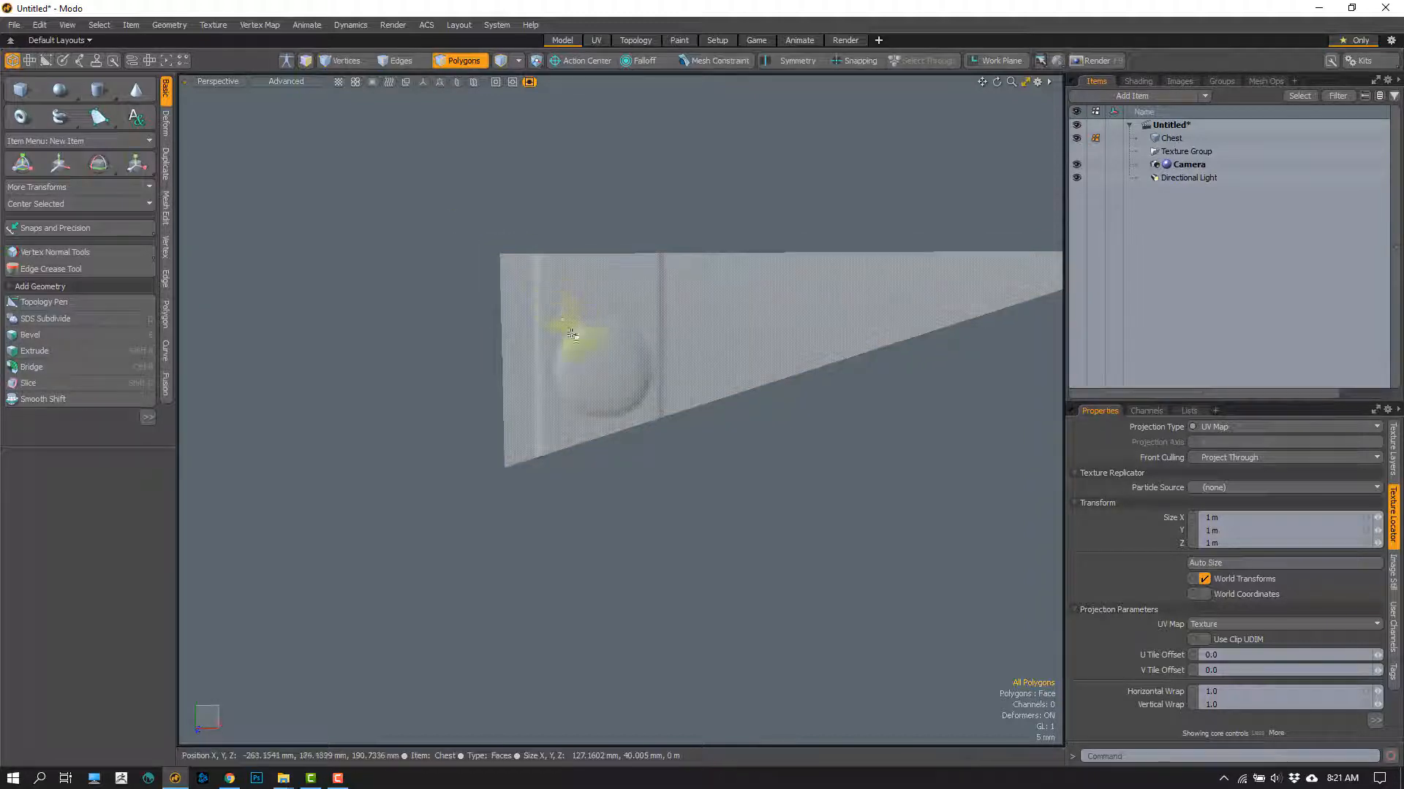
mouse_move(443, 190)
right_down()
mouse_move(401, 240)
mouse_move(463, 198)
mouse_move(418, 213)
mouse_move(519, 304)
mouse_move(507, 313)
mouse_move(526, 329)
right_up()
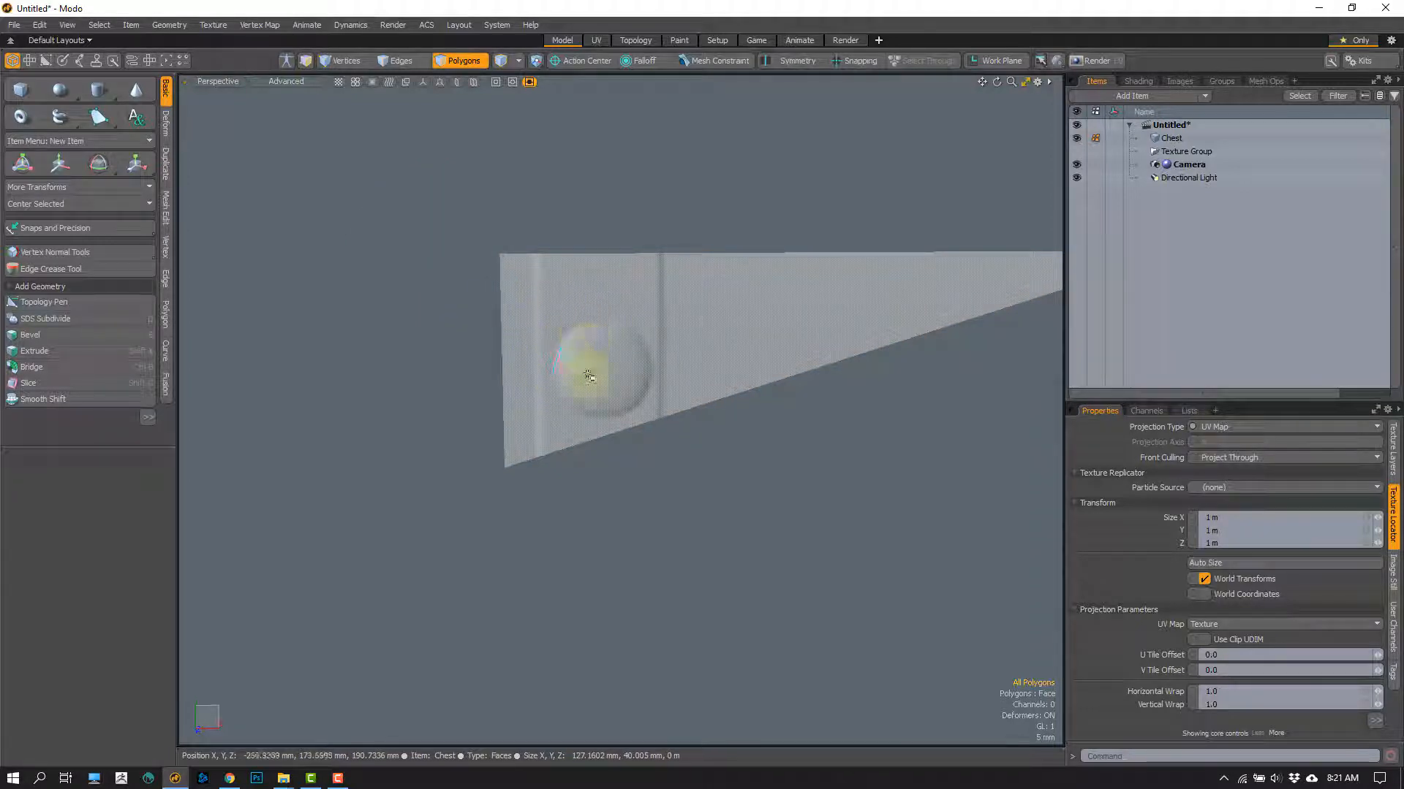
click(313, 103)
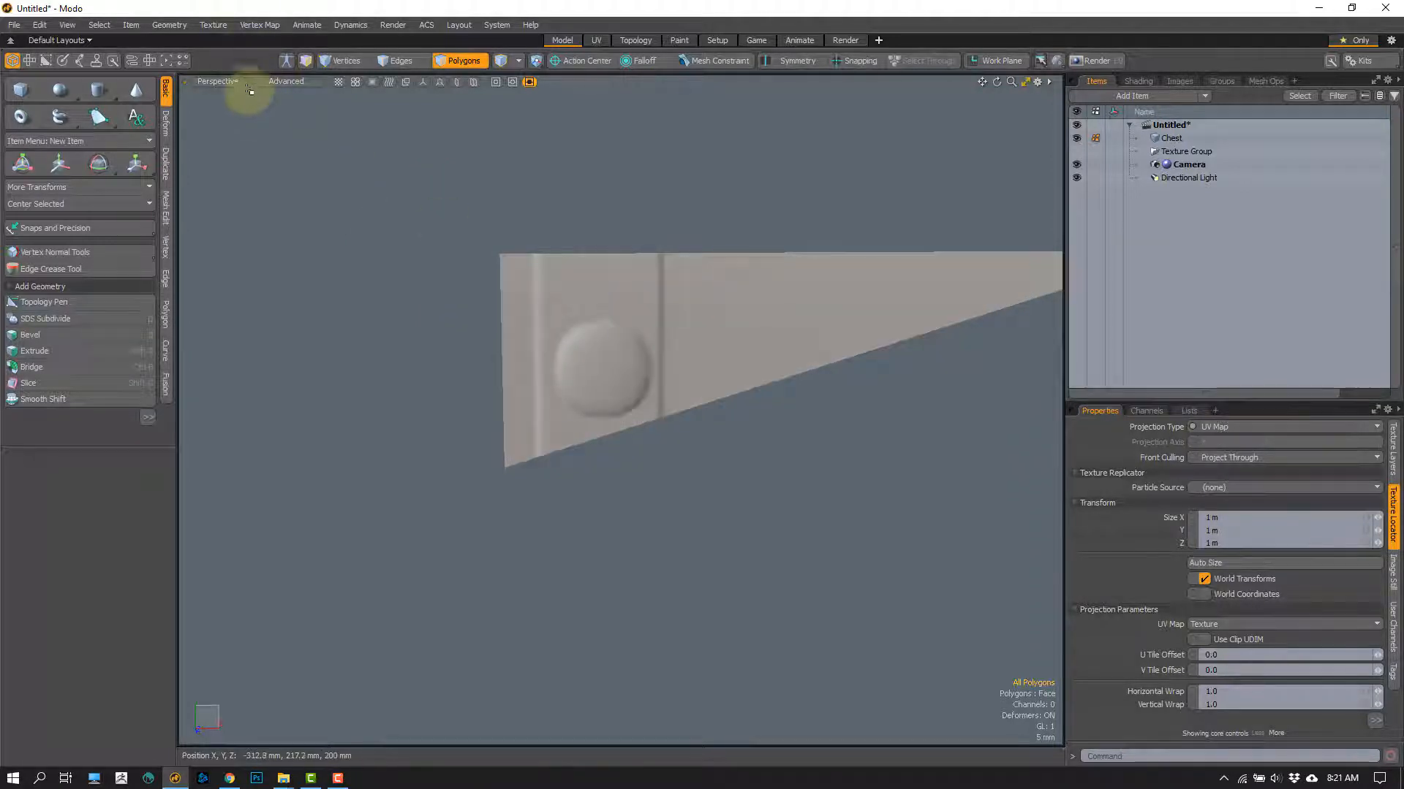
click(223, 82)
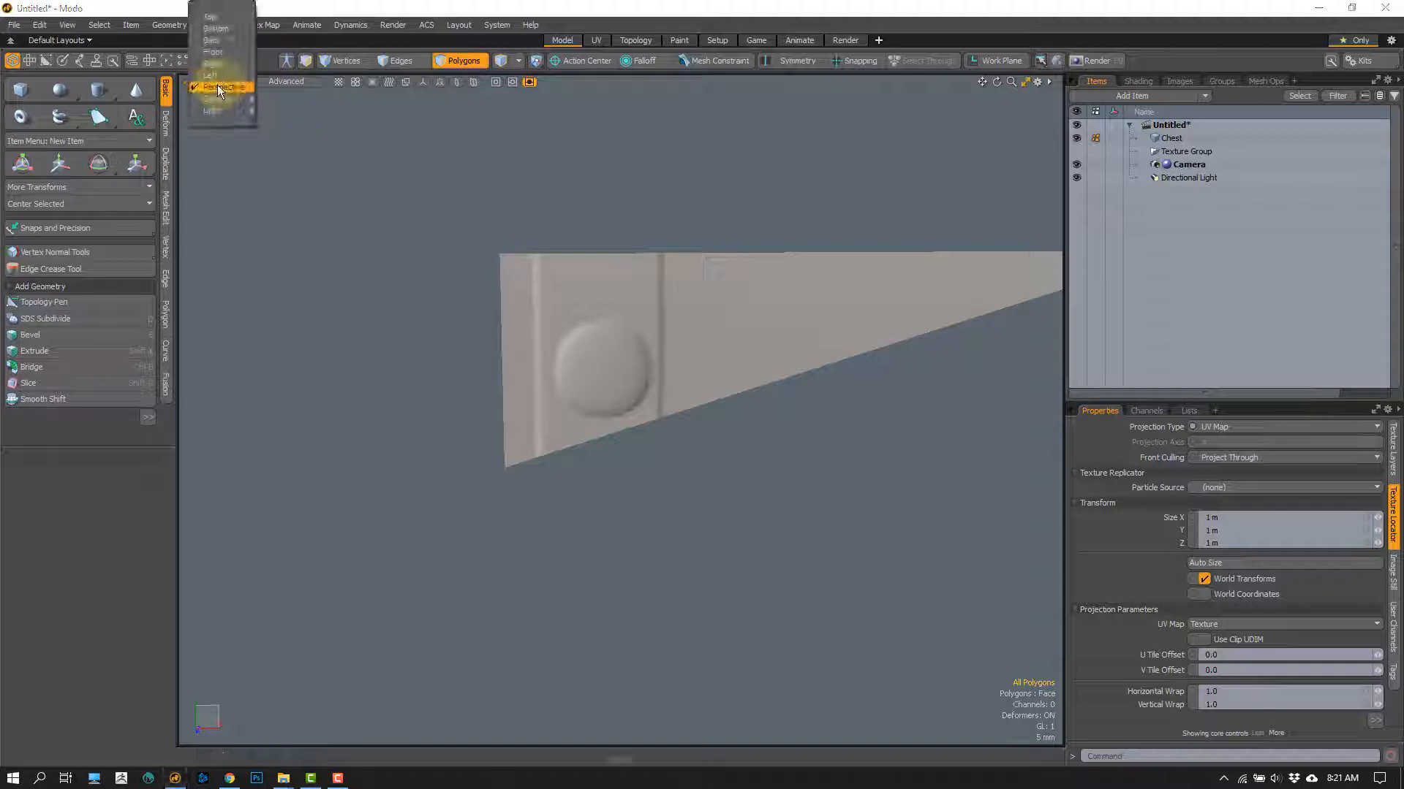
mouse_move(223, 111)
click(292, 124)
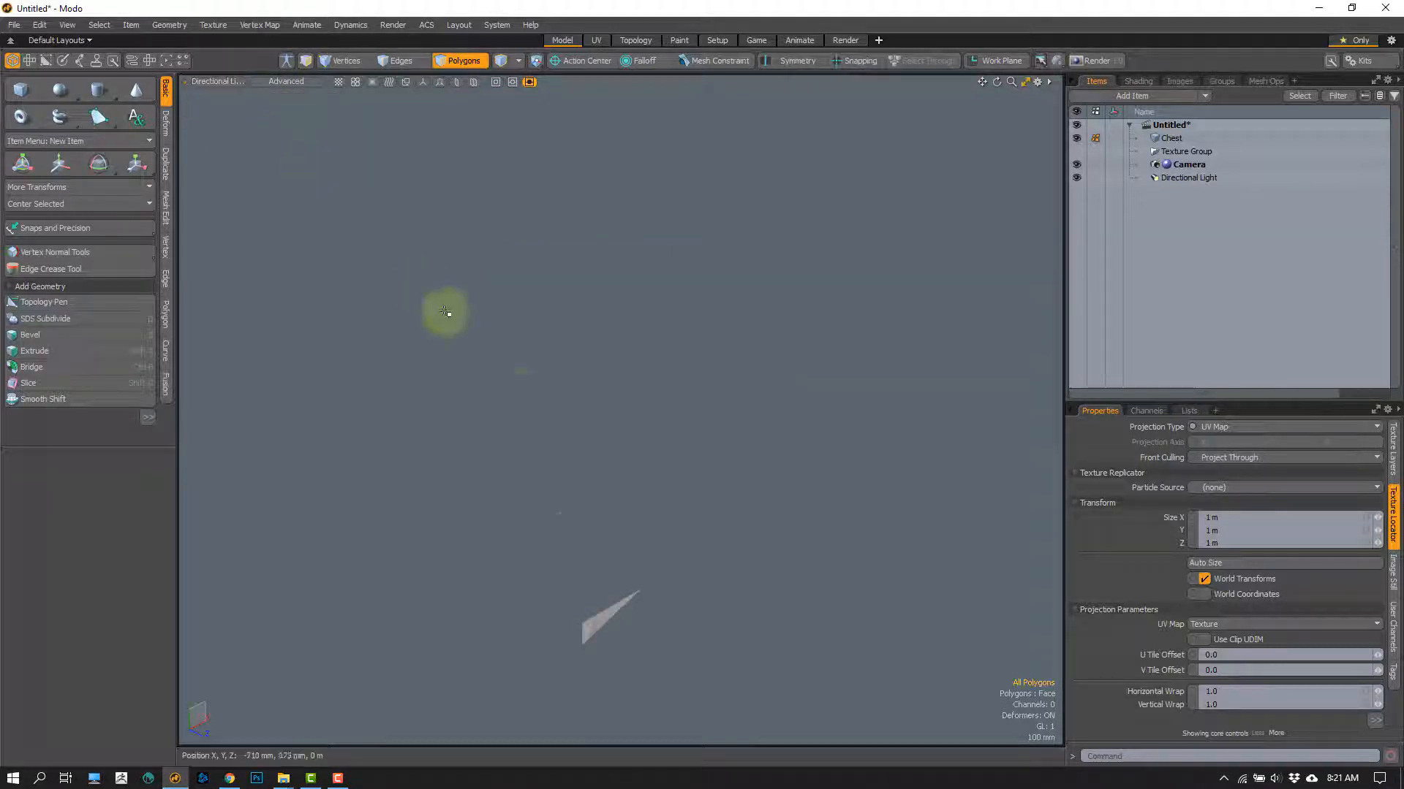
alt+drag(608, 619, 423, 463)
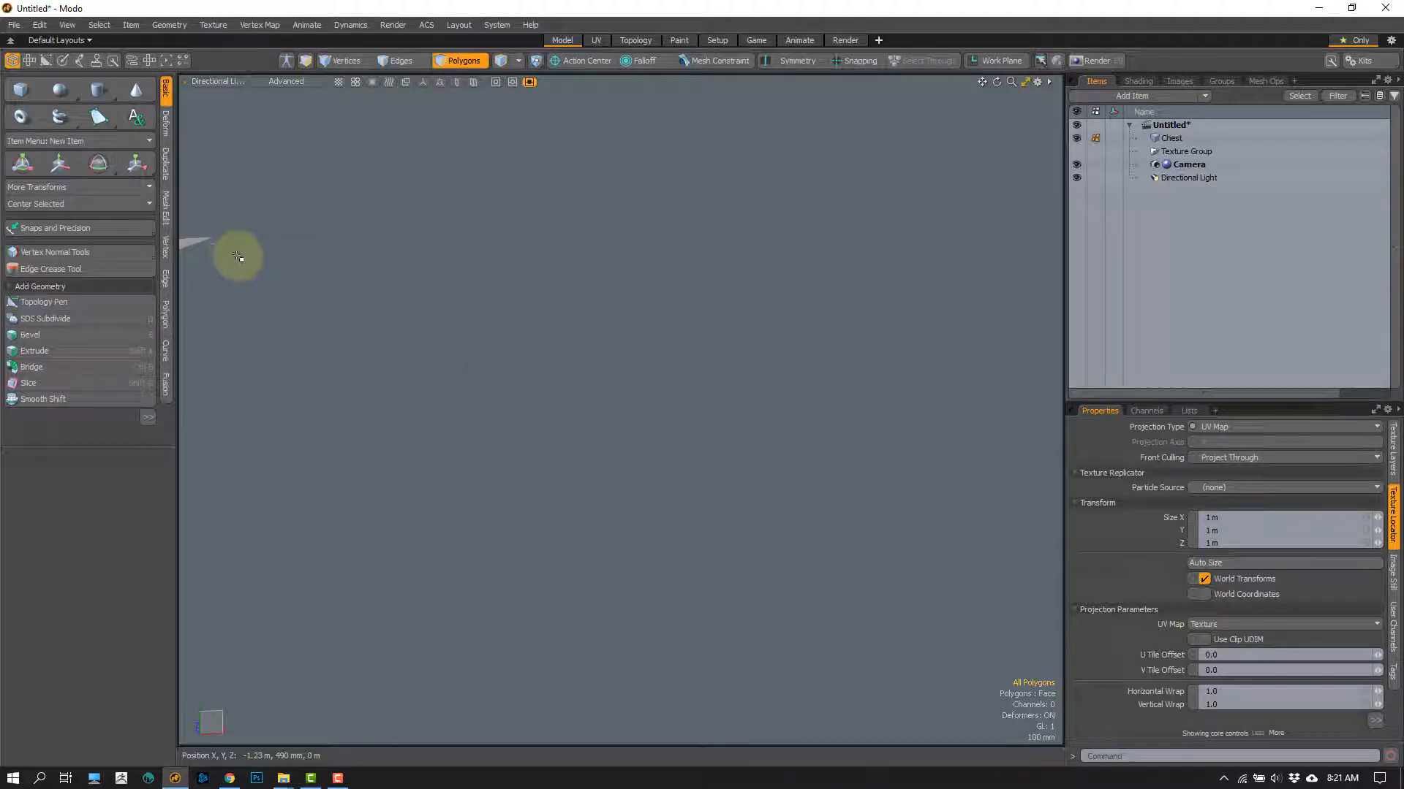
alt+drag(234, 240, 670, 370)
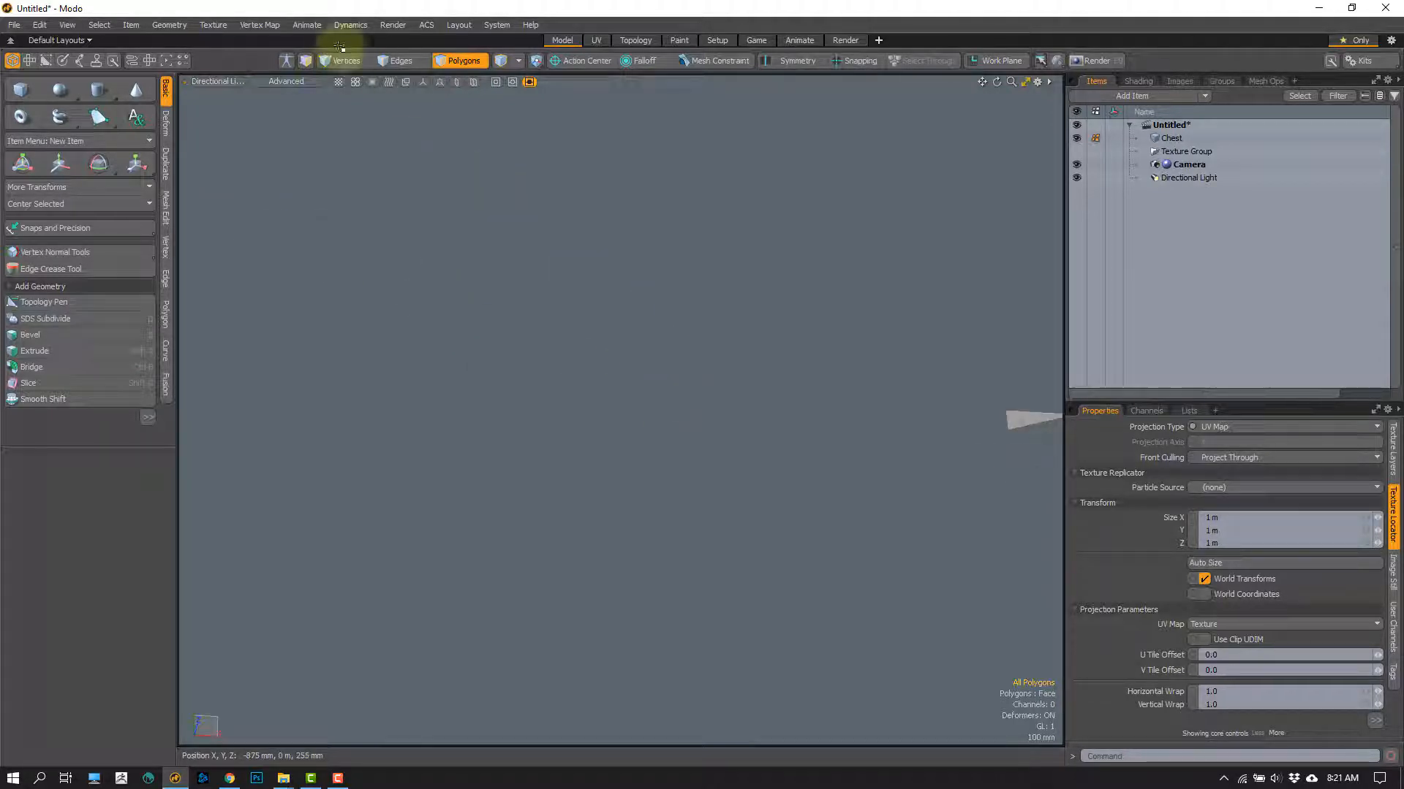
Step: Return to the Perspective view and examine how the rivet's normal-mapped shading responds to the light direction
click(219, 82)
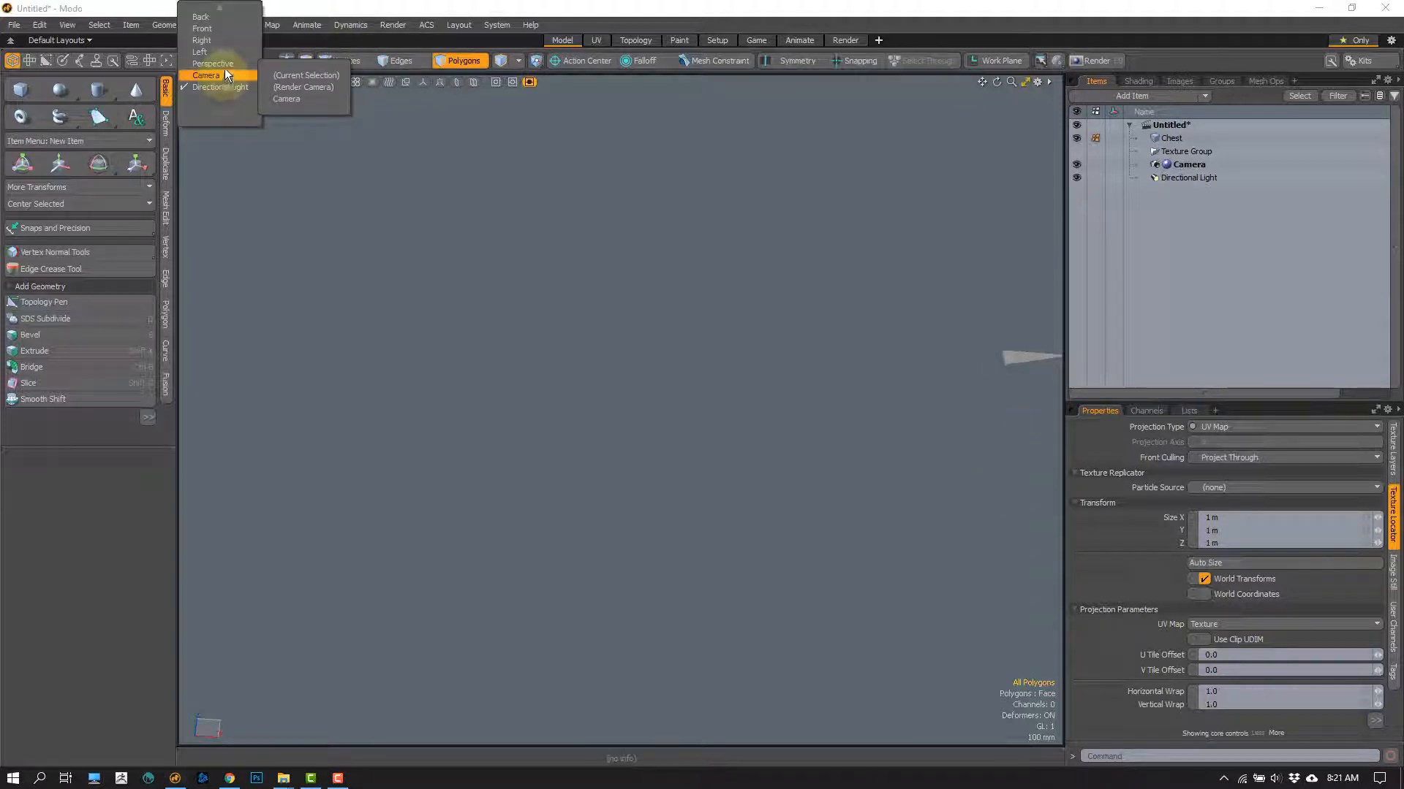
click(226, 66)
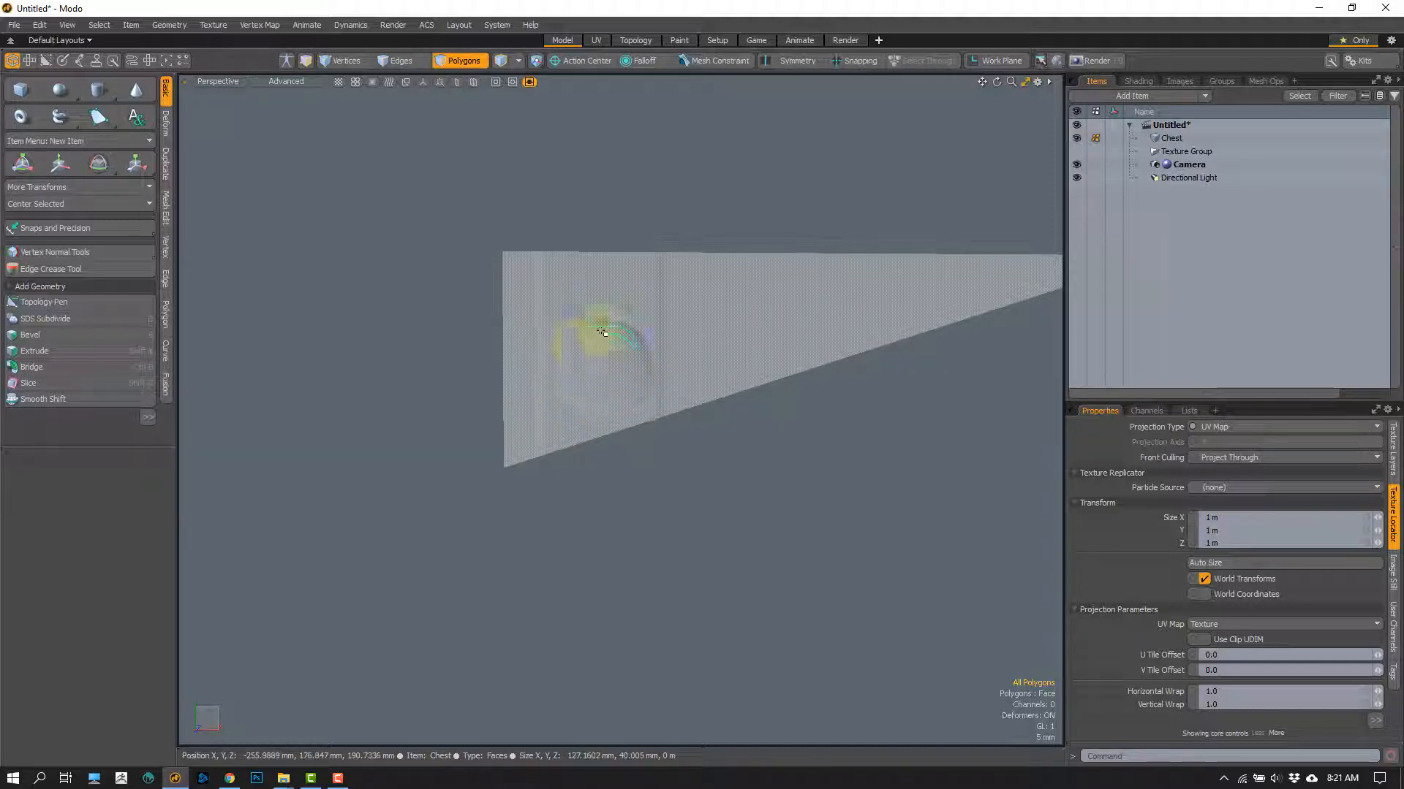
mouse_move(586, 335)
alt+mouse_down()
mouse_move(648, 441)
mouse_move(545, 508)
mouse_move(471, 512)
alt+mouse_up()
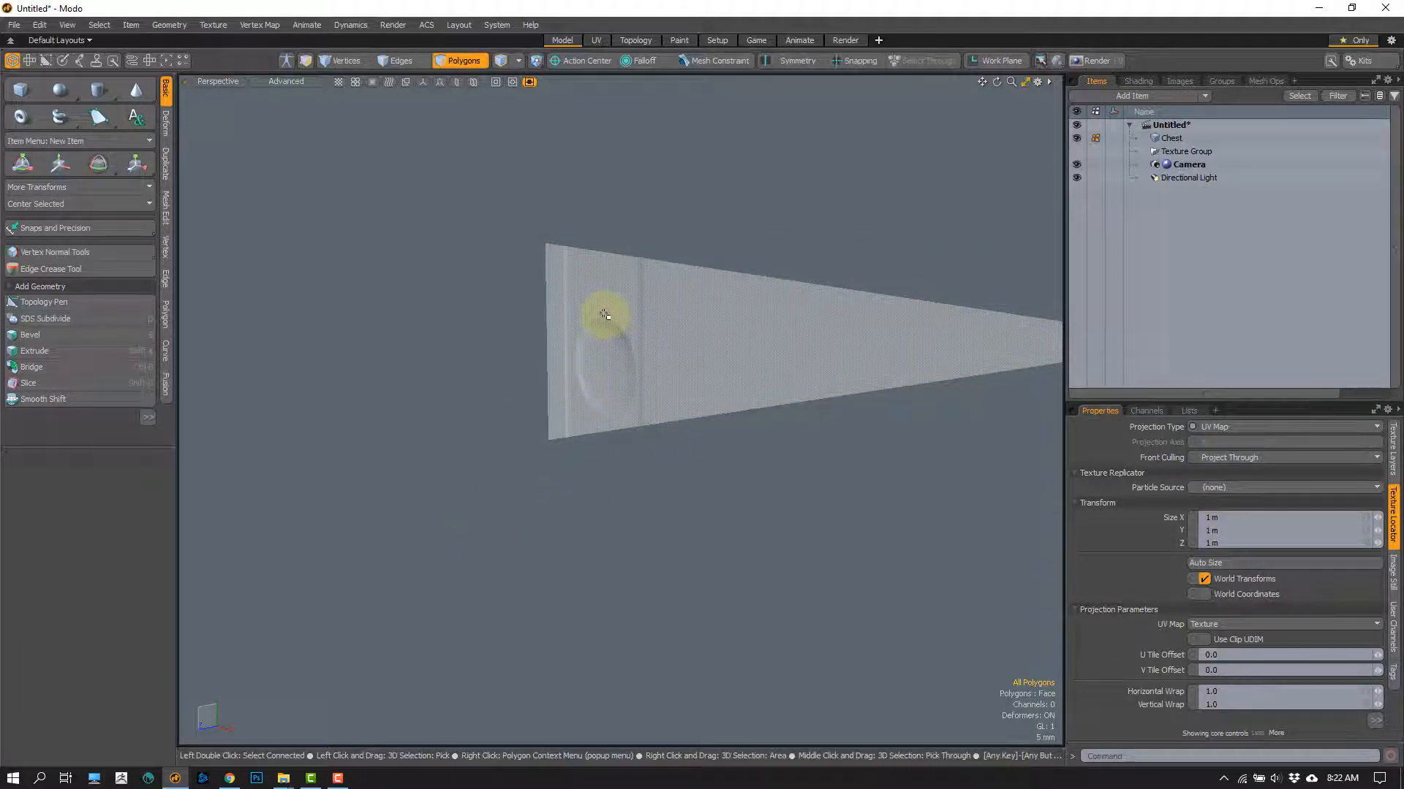
alt+drag(599, 553, 639, 549)
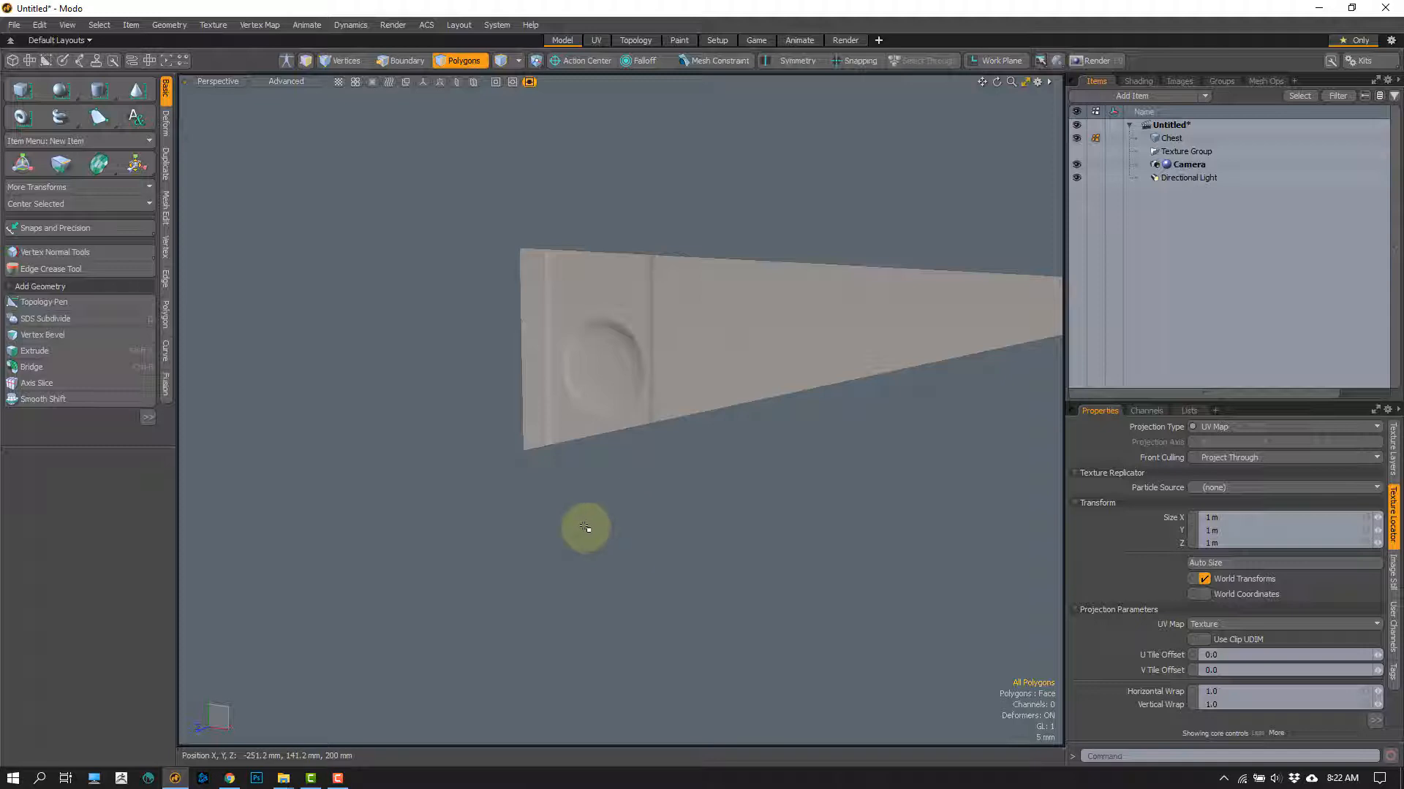
alt+drag(601, 529, 597, 533)
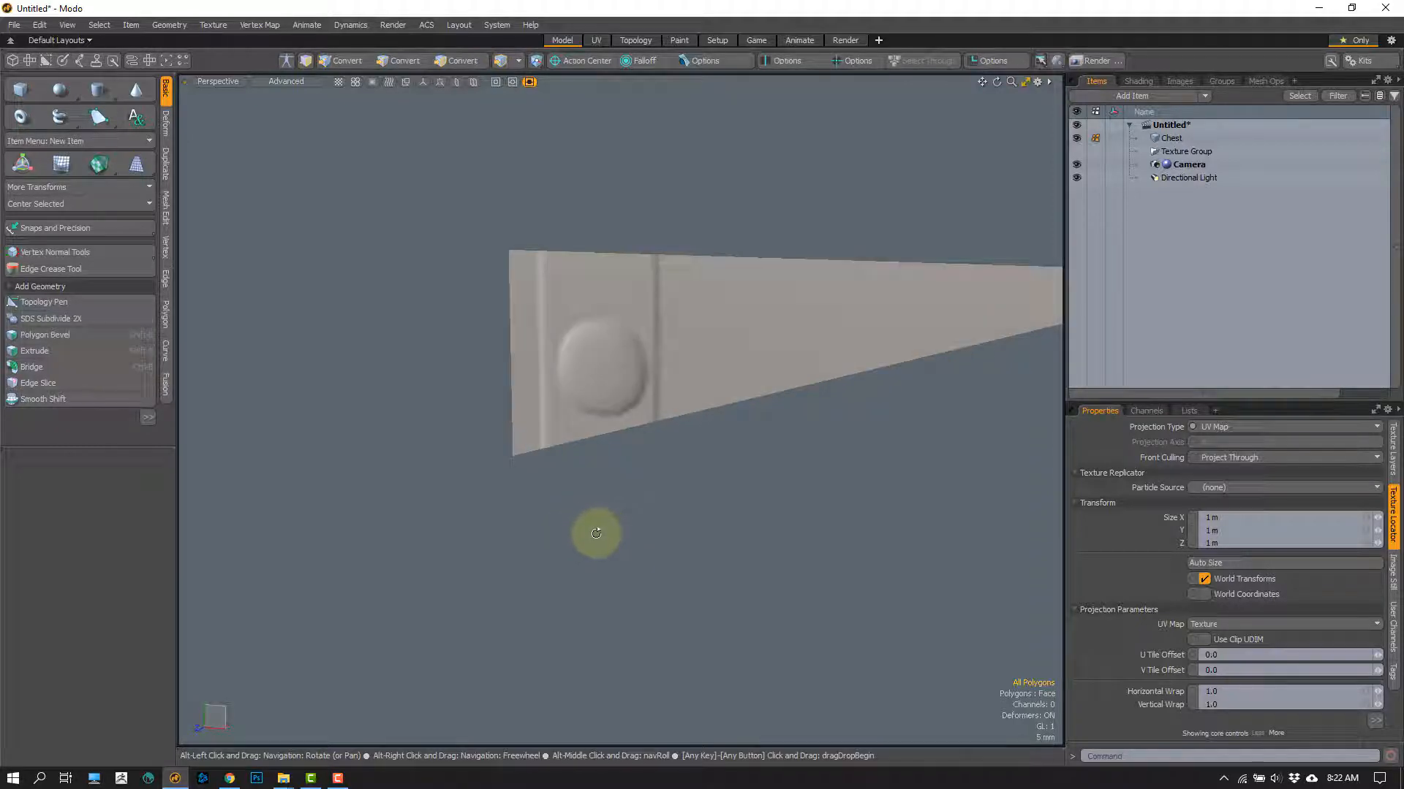
Step: Unhide all polygons of the chest and show the ches albedo layer
click(571, 534)
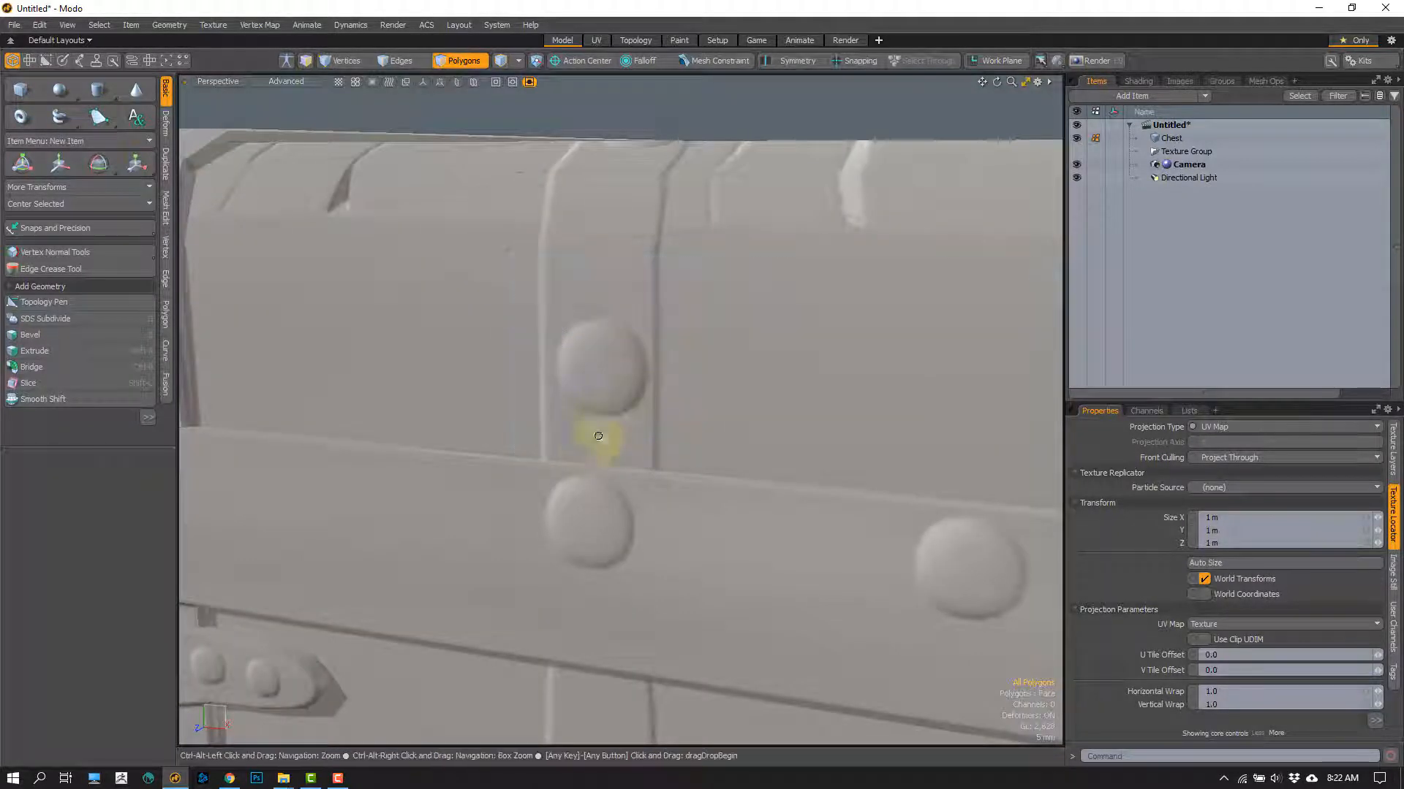
alt+drag(589, 438, 626, 454)
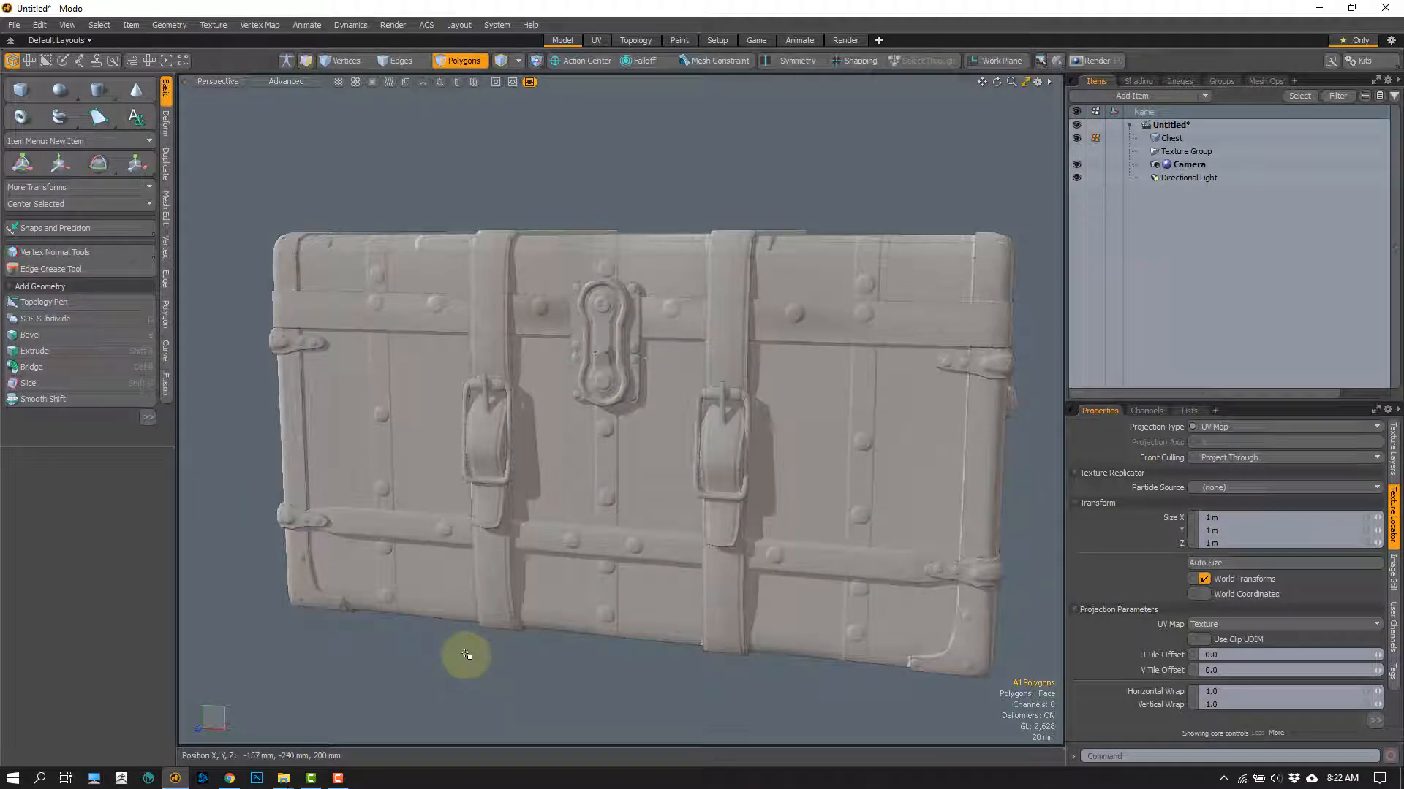
click(1139, 82)
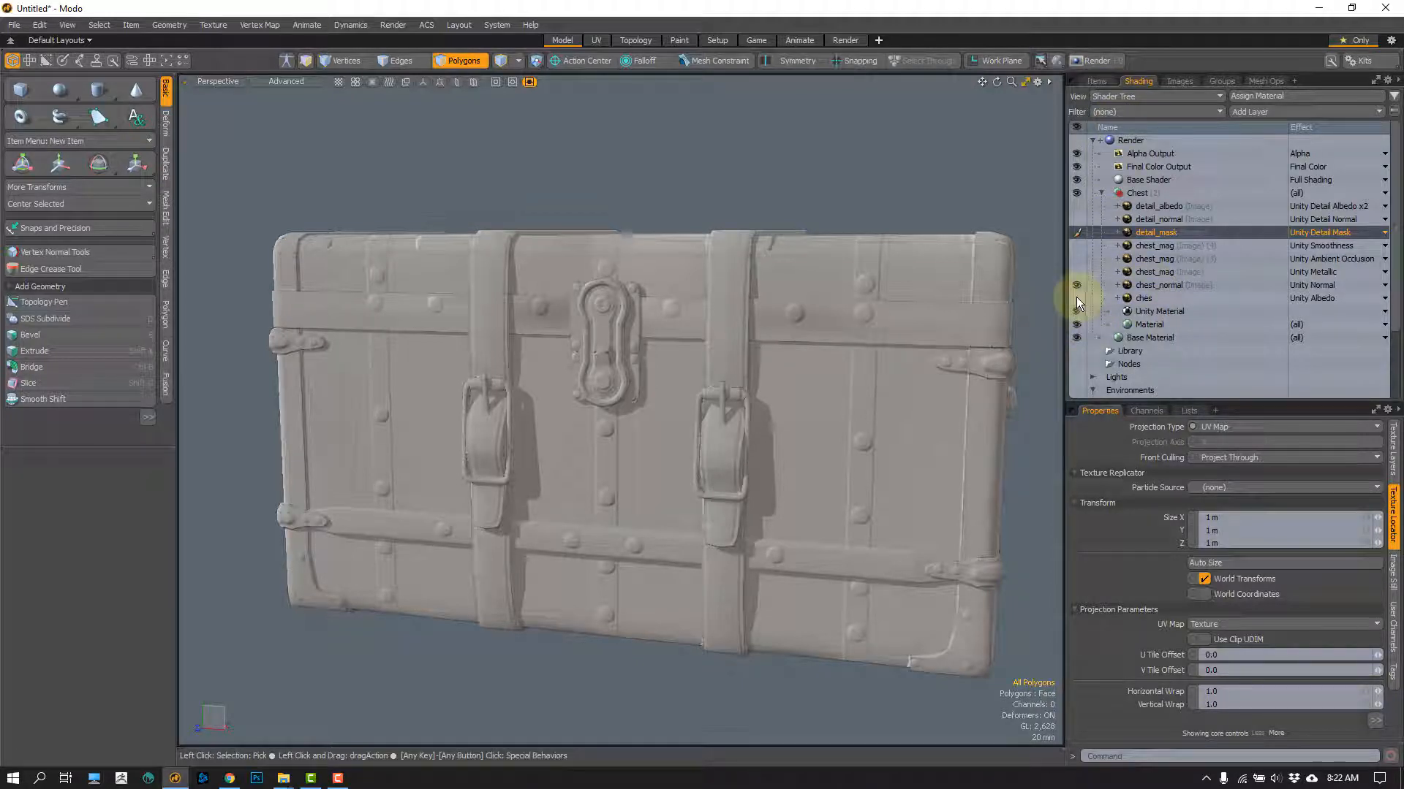
click(1076, 298)
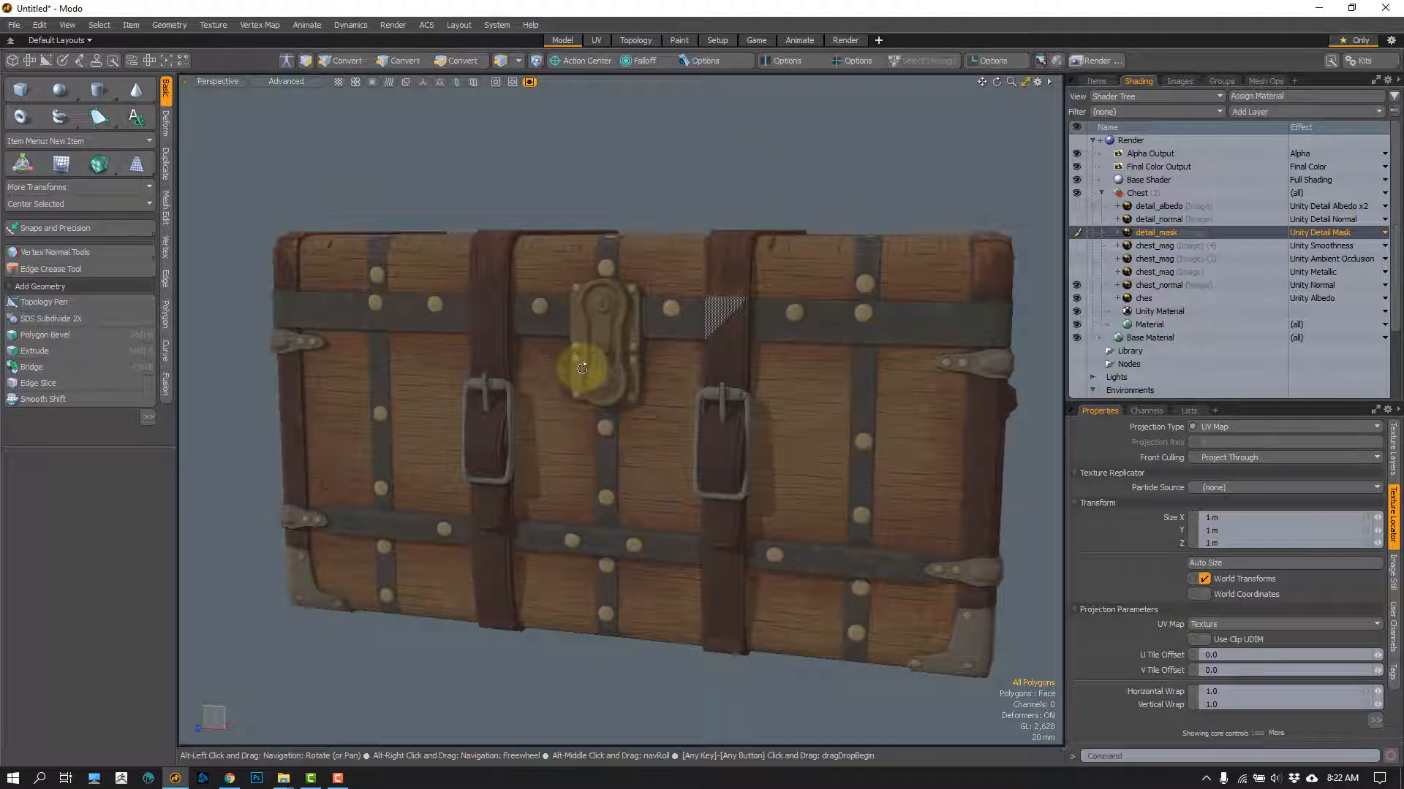
Step: Toggle the chest_normal layer off and on to compare the wood grain and rivets at the chest's corner, leaving it on
alt+drag(601, 429, 556, 399)
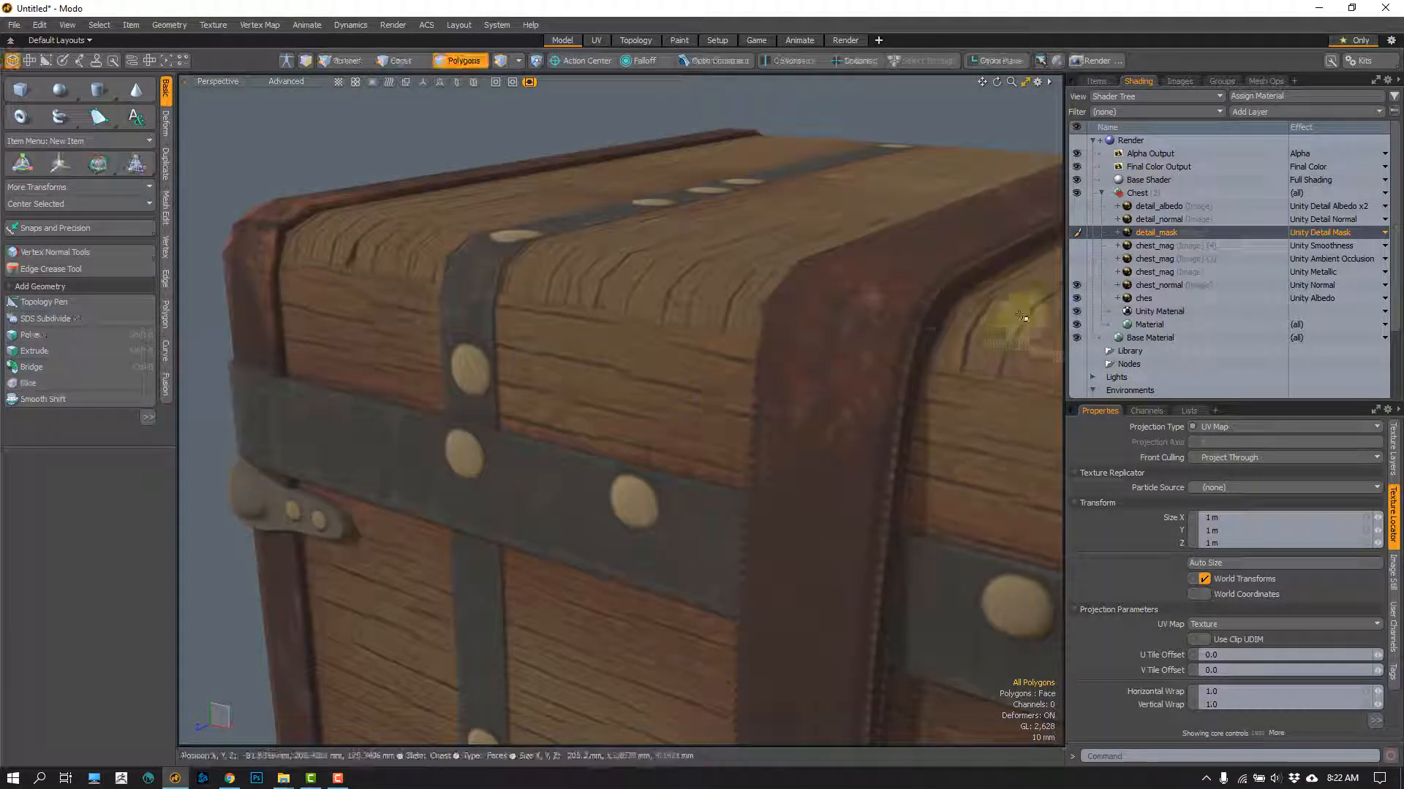
click(1076, 285)
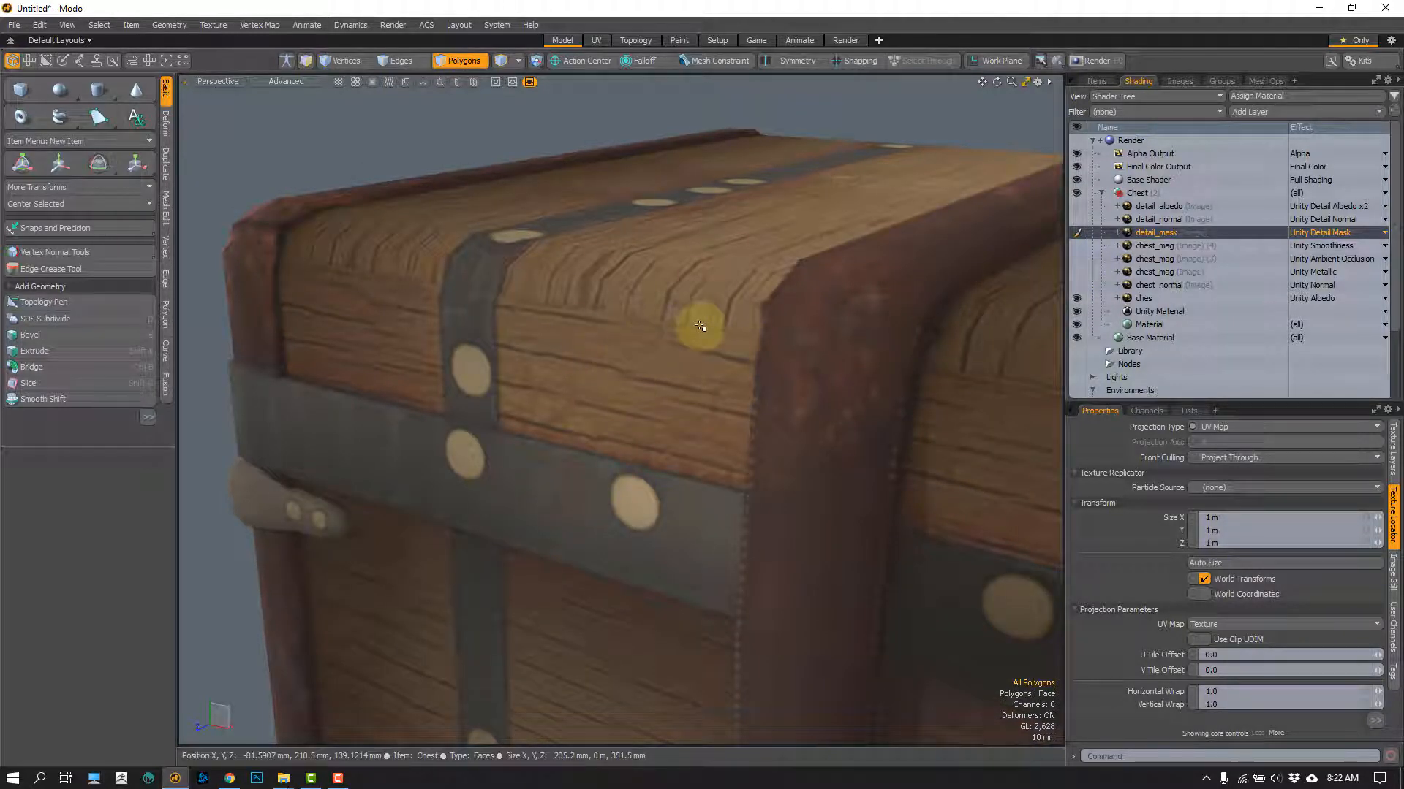
alt+drag(647, 433, 568, 486)
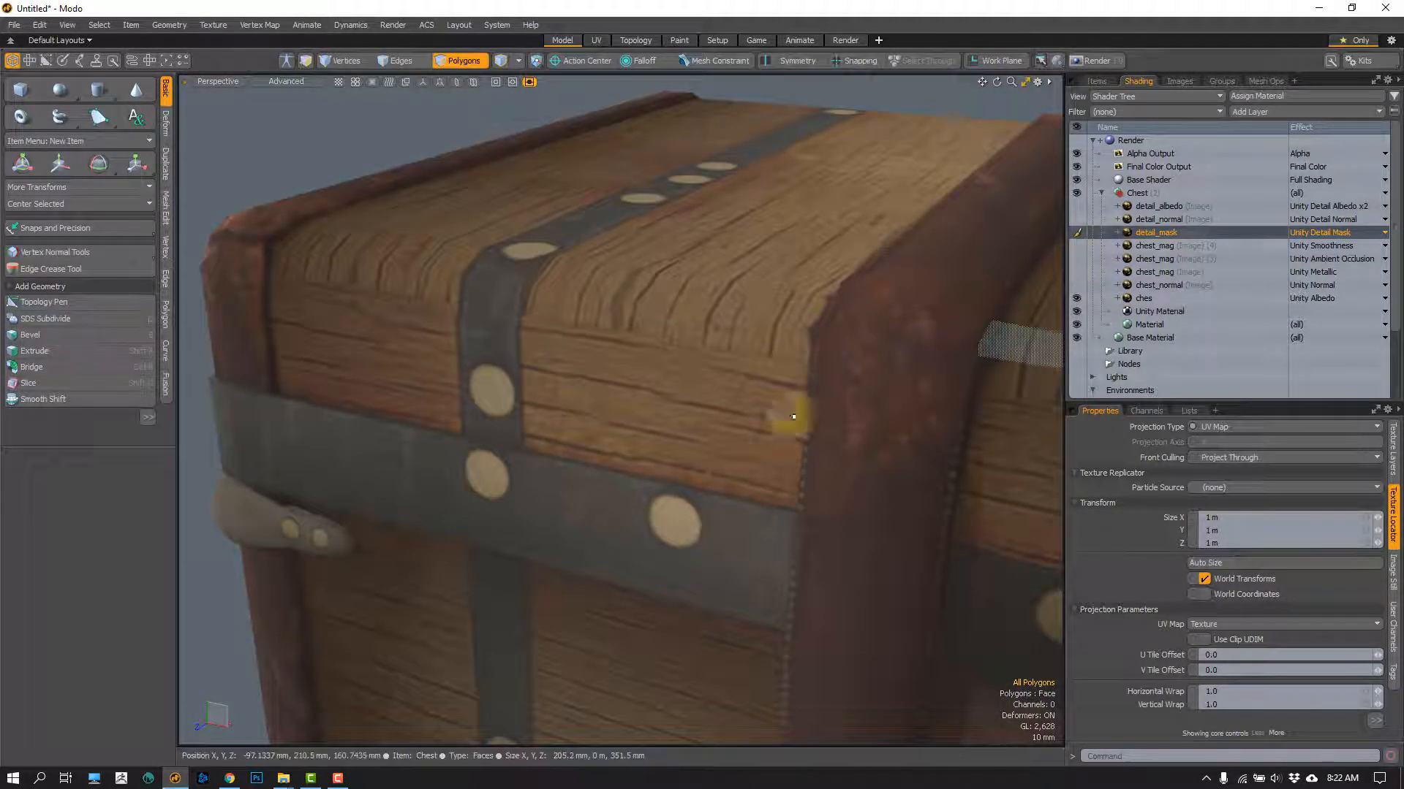
alt+drag(789, 407, 538, 397)
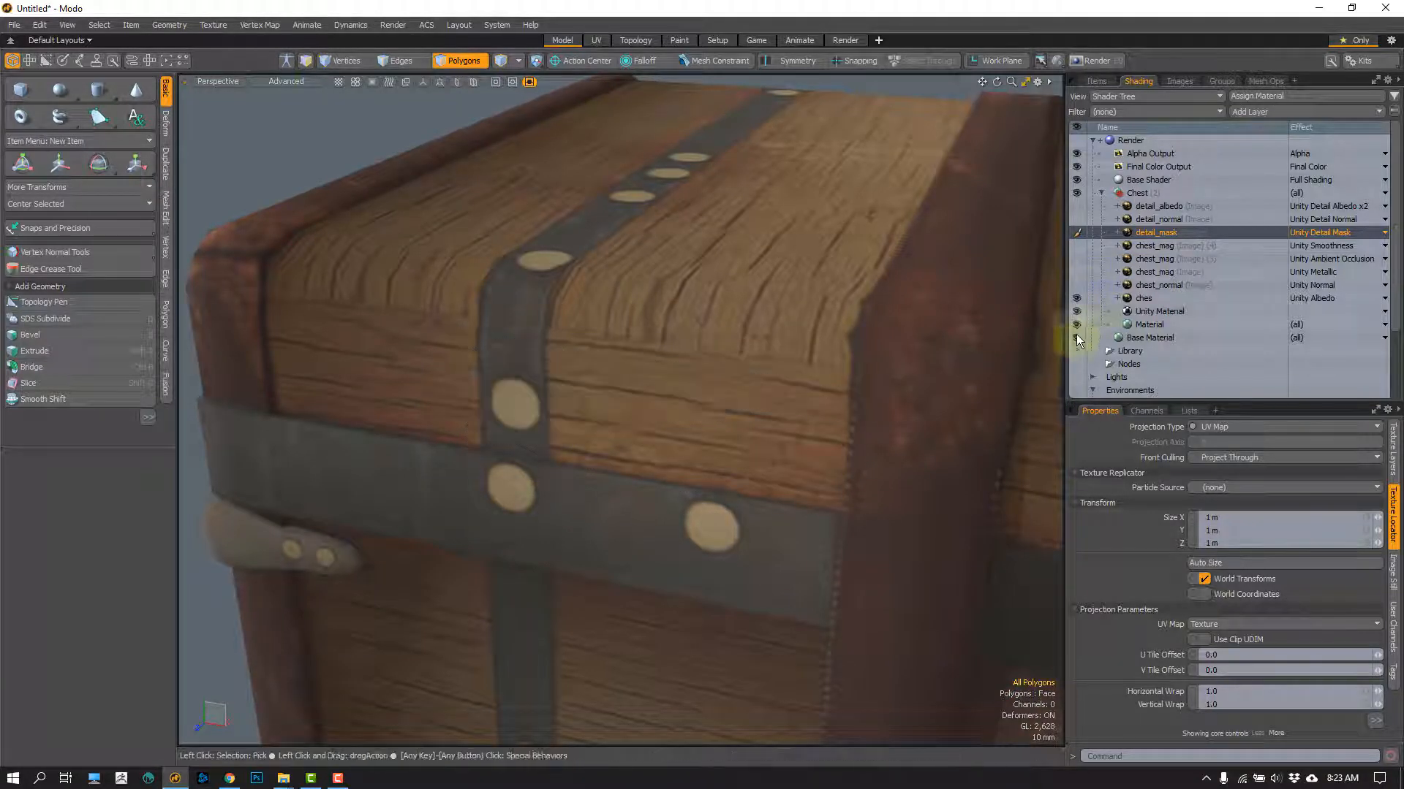
click(1076, 285)
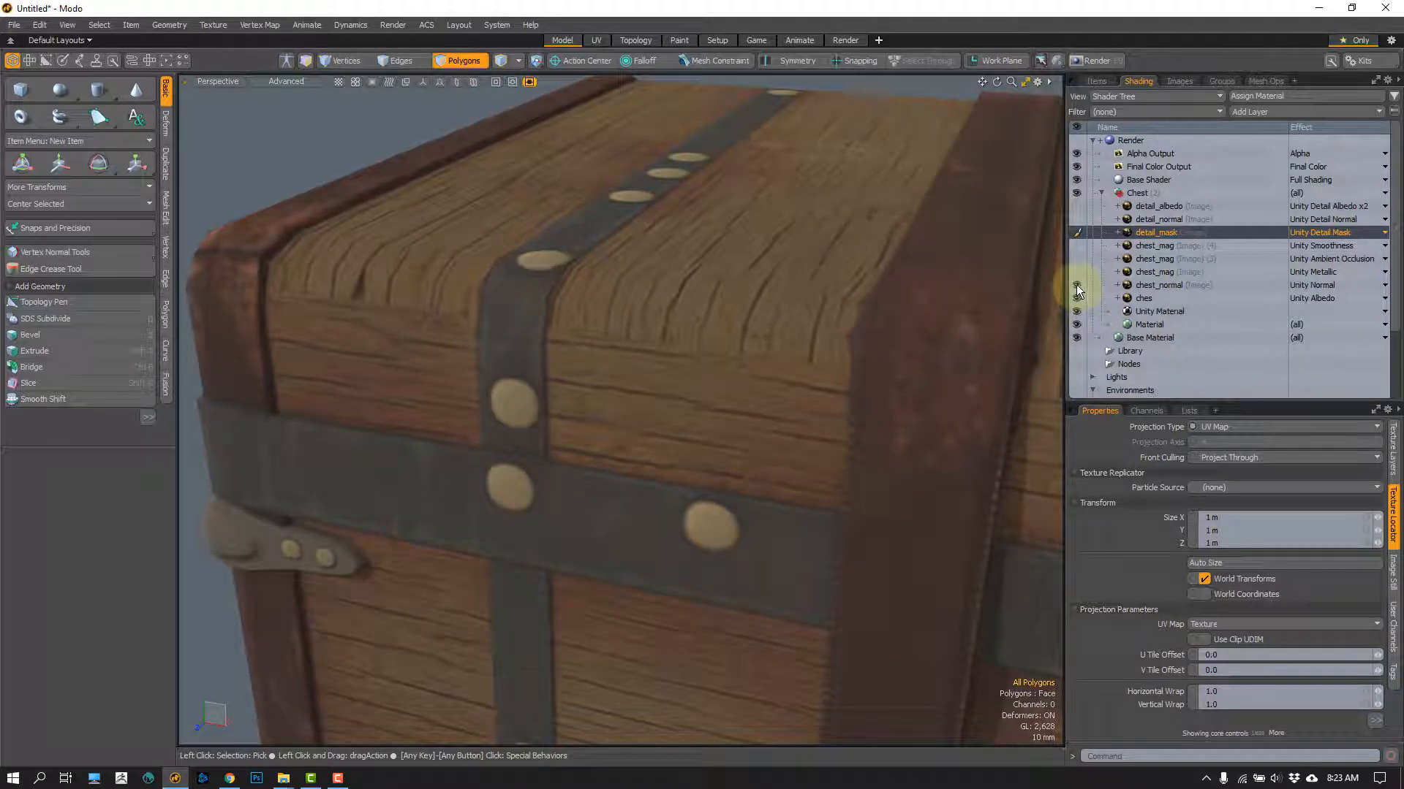
click(1076, 285)
click(1076, 285)
click(1076, 286)
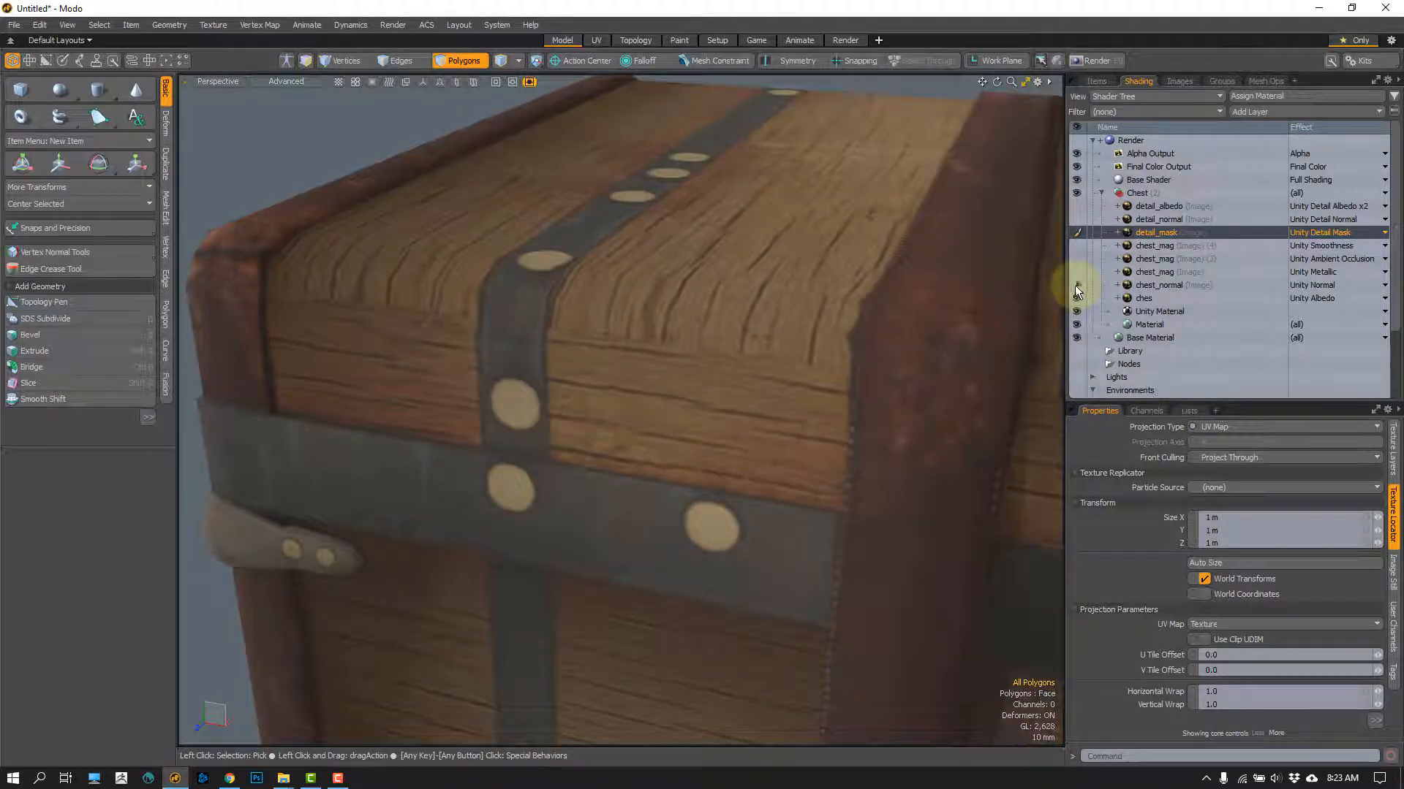
click(1076, 286)
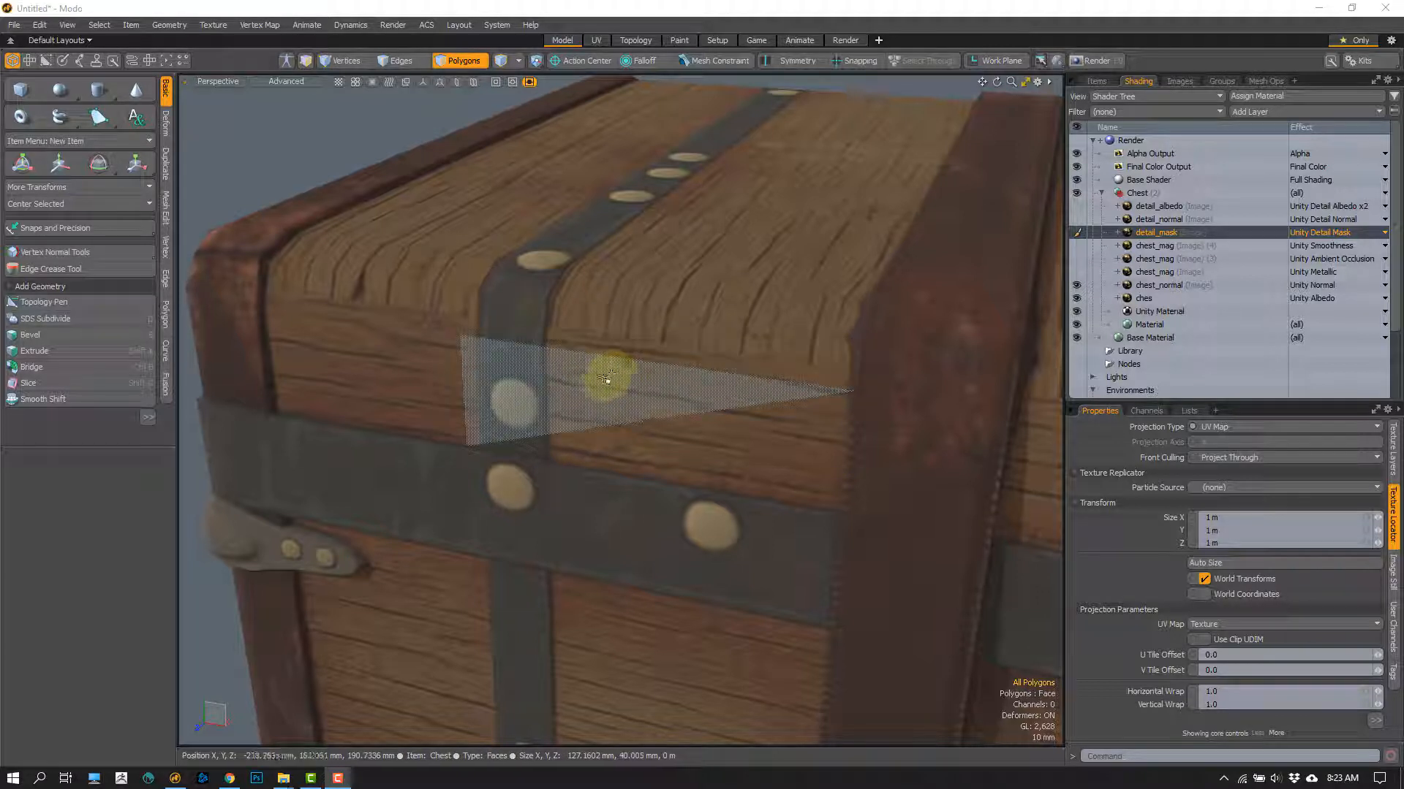
Step: Frame the chest's front and lid, switch to vertex selection mode, and show the chest_mag layer with the Unity Ambient Occlusion effect
ctrl+alt+drag(597, 393, 478, 300)
ctrl+alt+drag(549, 388, 533, 361)
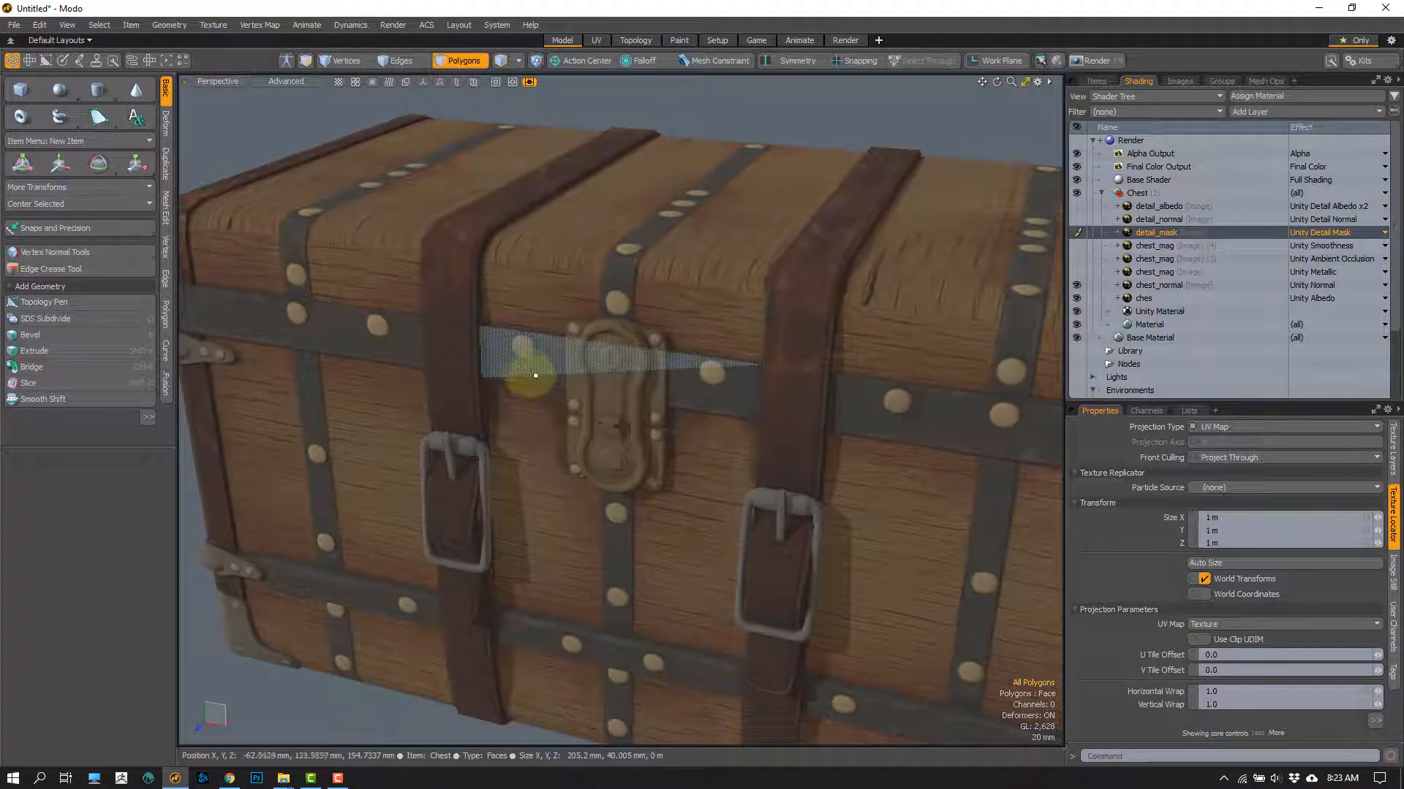
key(1)
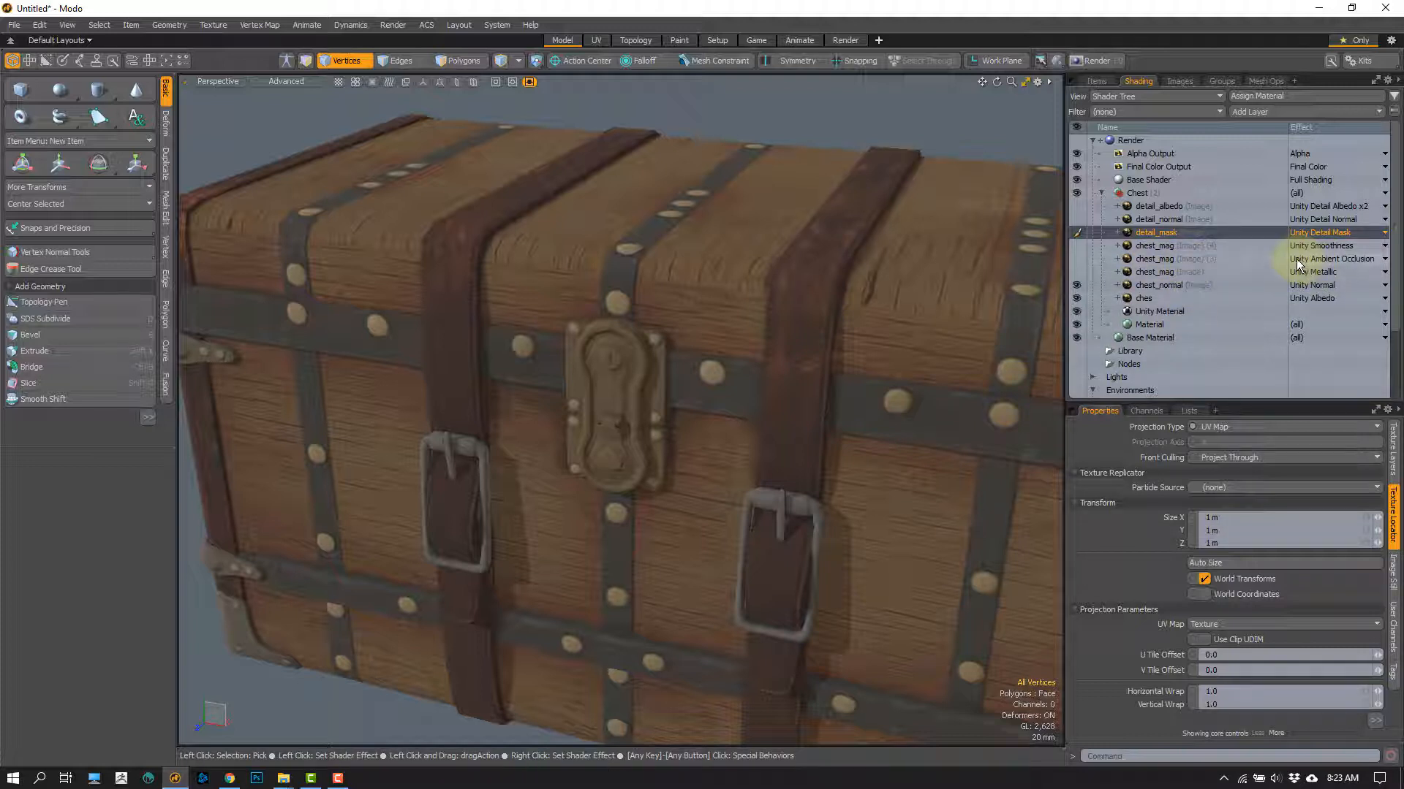
click(1076, 259)
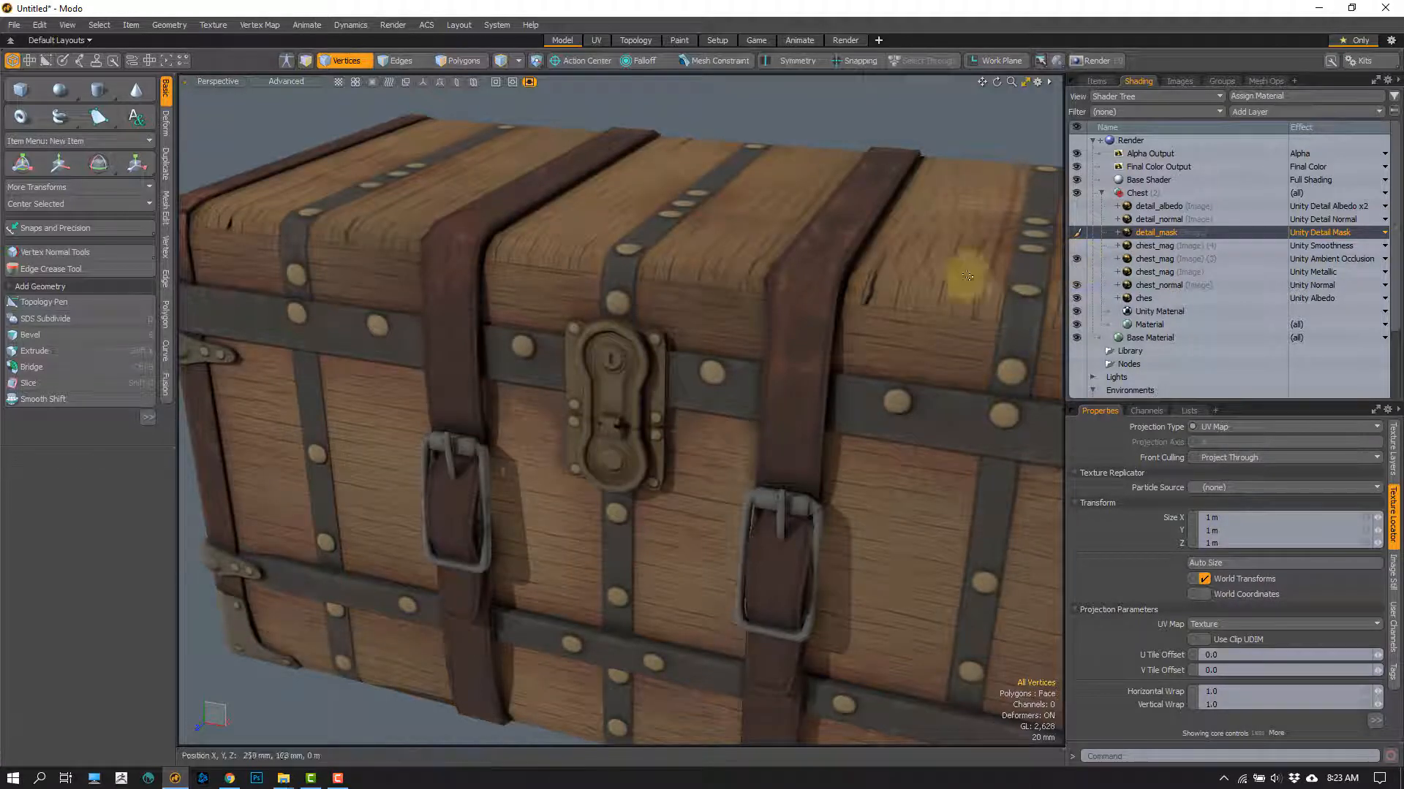
Step: Toggle the ambient occlusion layer off and on to compare the shading around the lock, leather strap and rivets
alt+drag(553, 399, 1046, 256)
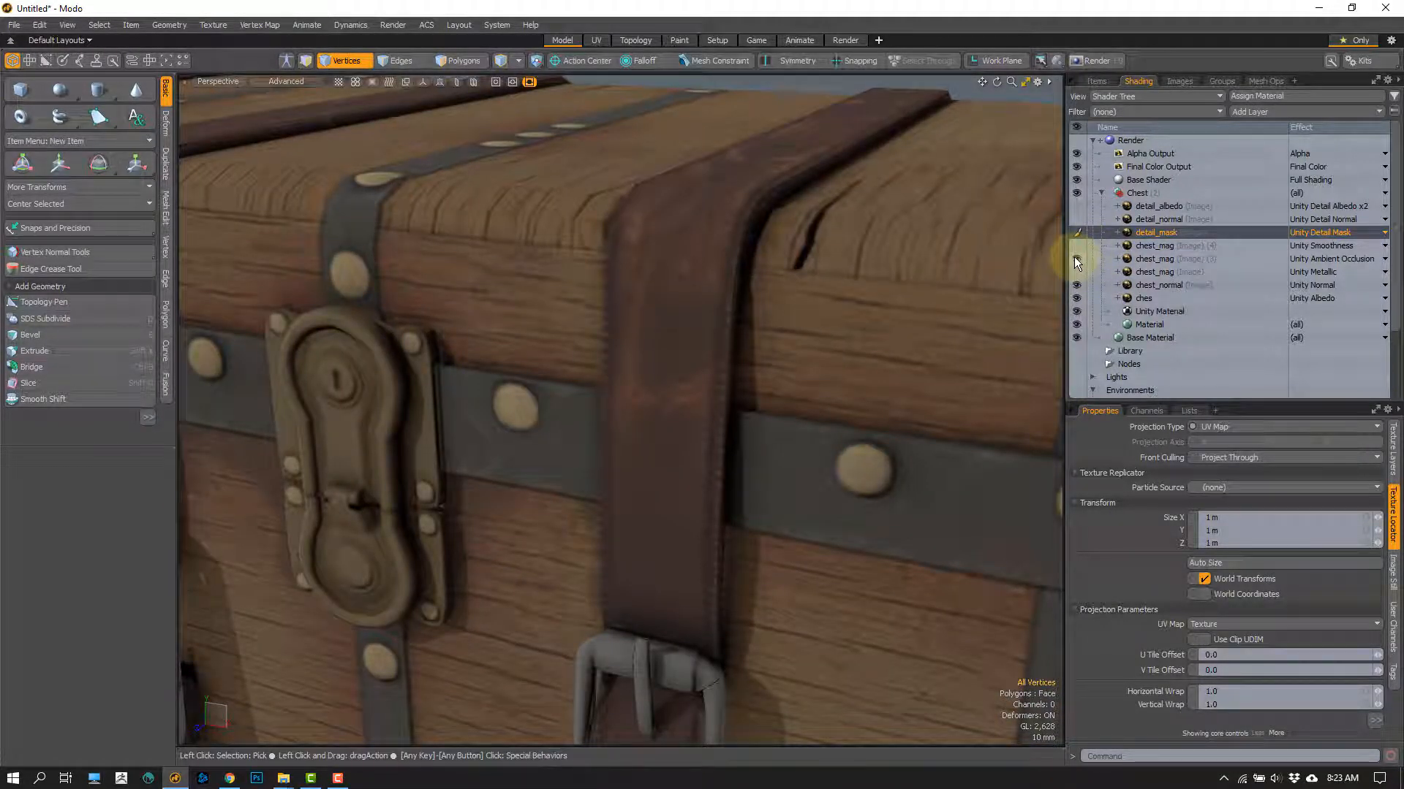
click(1075, 259)
click(1076, 257)
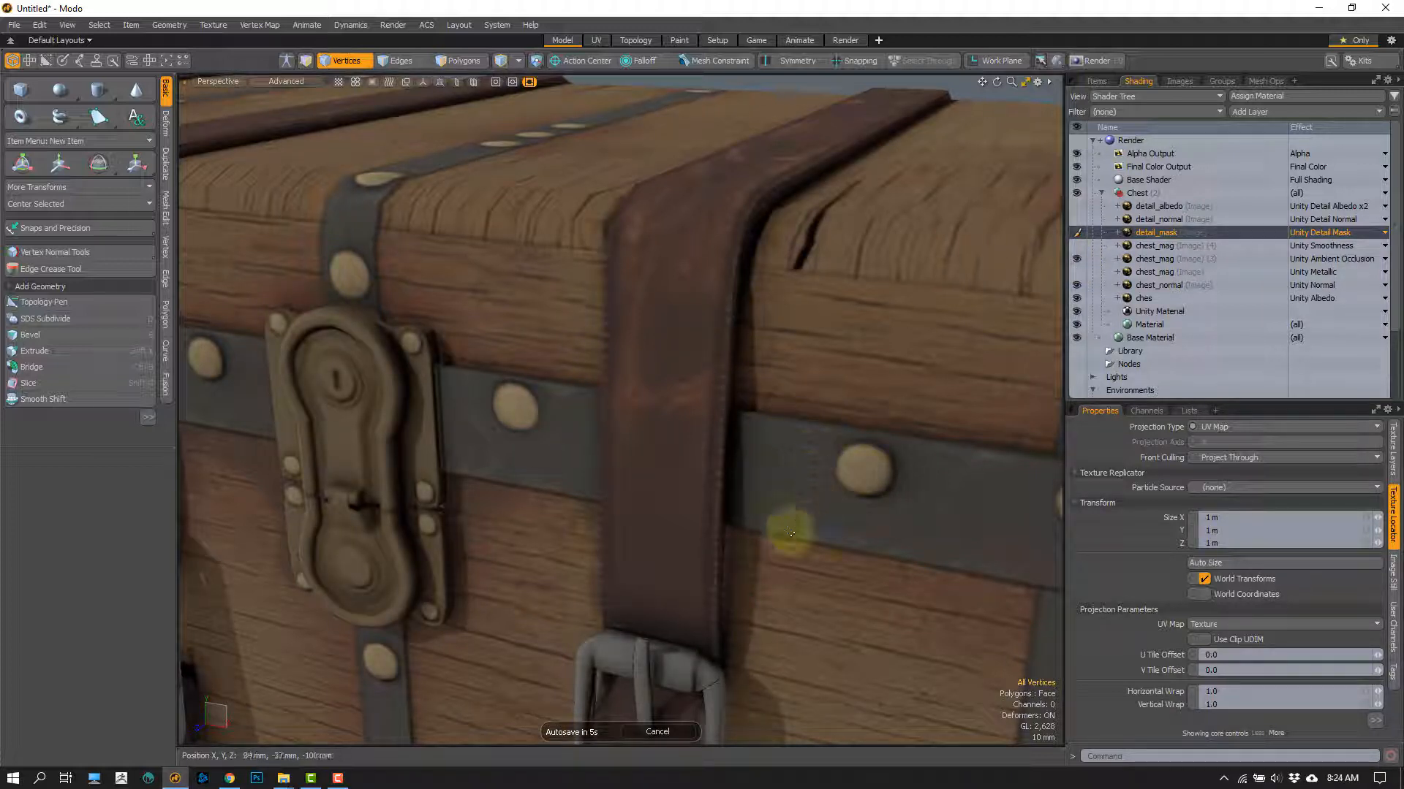
alt+shift+drag(755, 488, 658, 364)
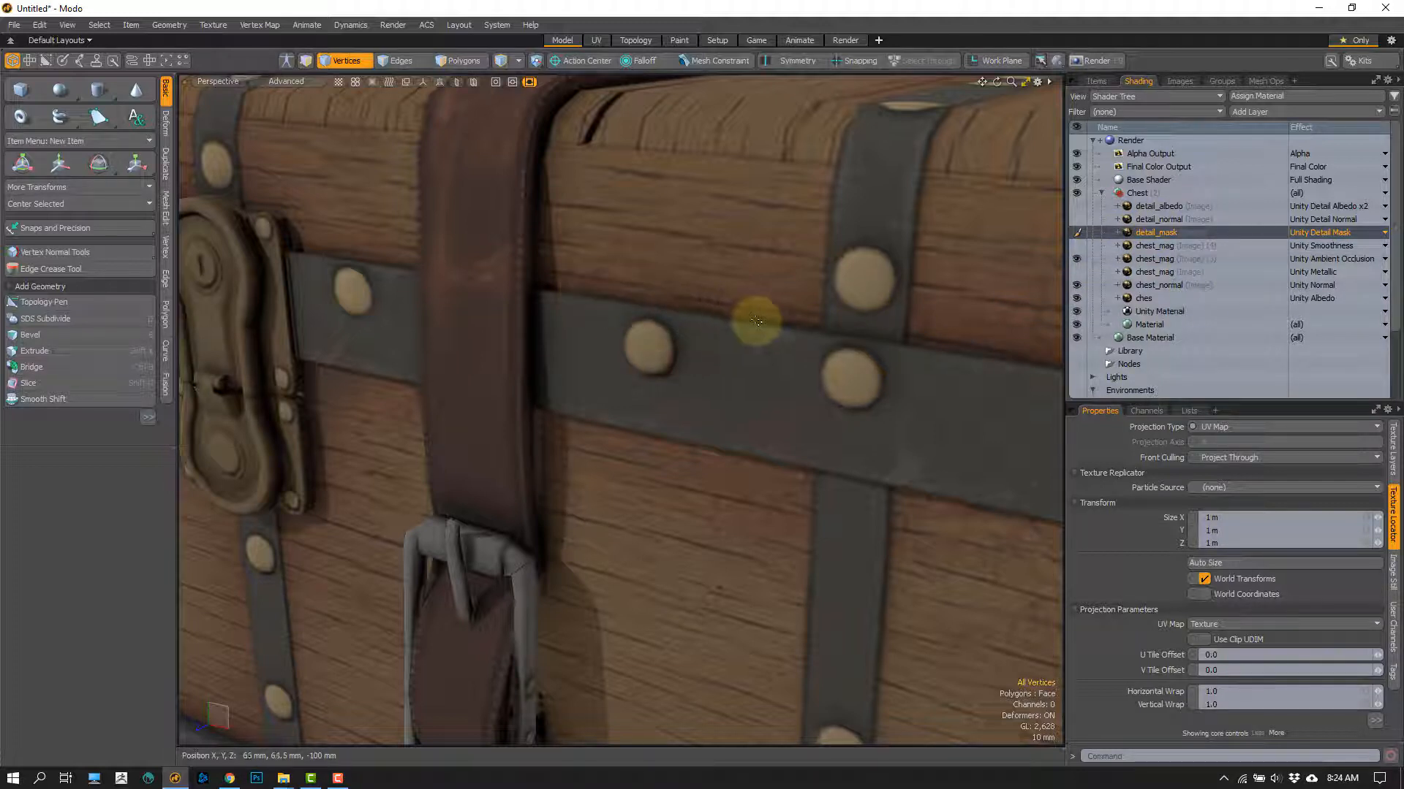
click(1076, 259)
click(1077, 259)
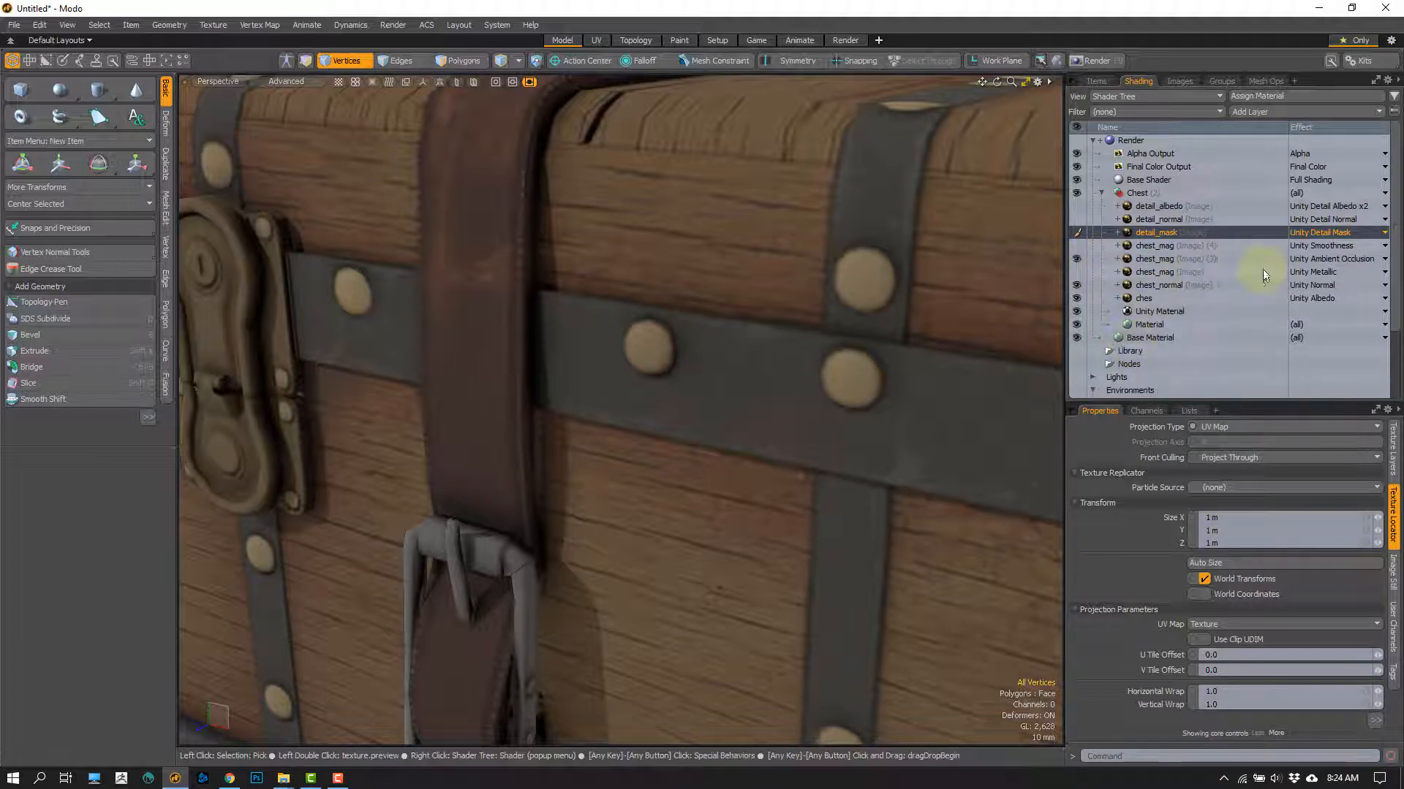
Step: Hide the chest_normal and ches albedo layers and set the ambient occlusion chest_mag layer's effect to Unity Albedo
click(1076, 284)
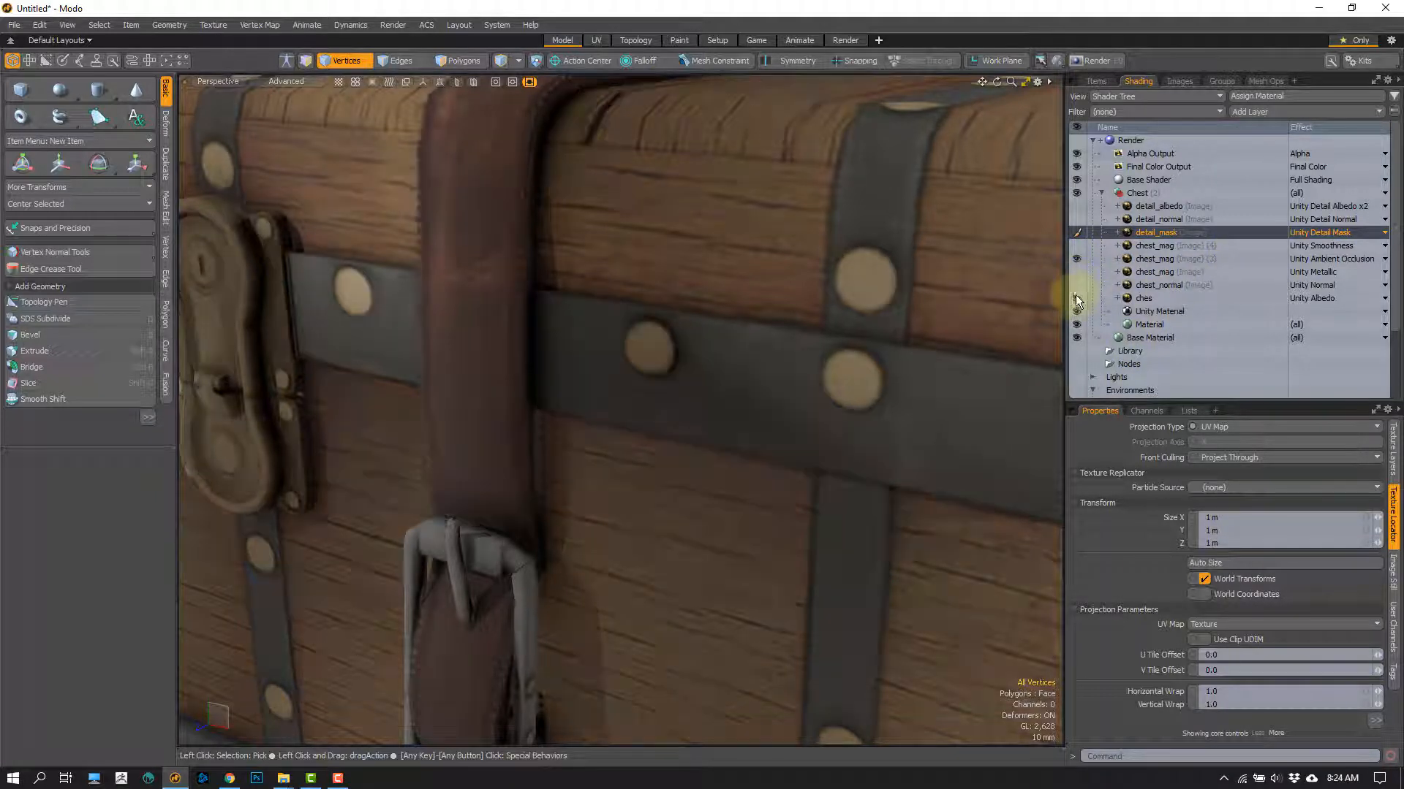
click(1075, 298)
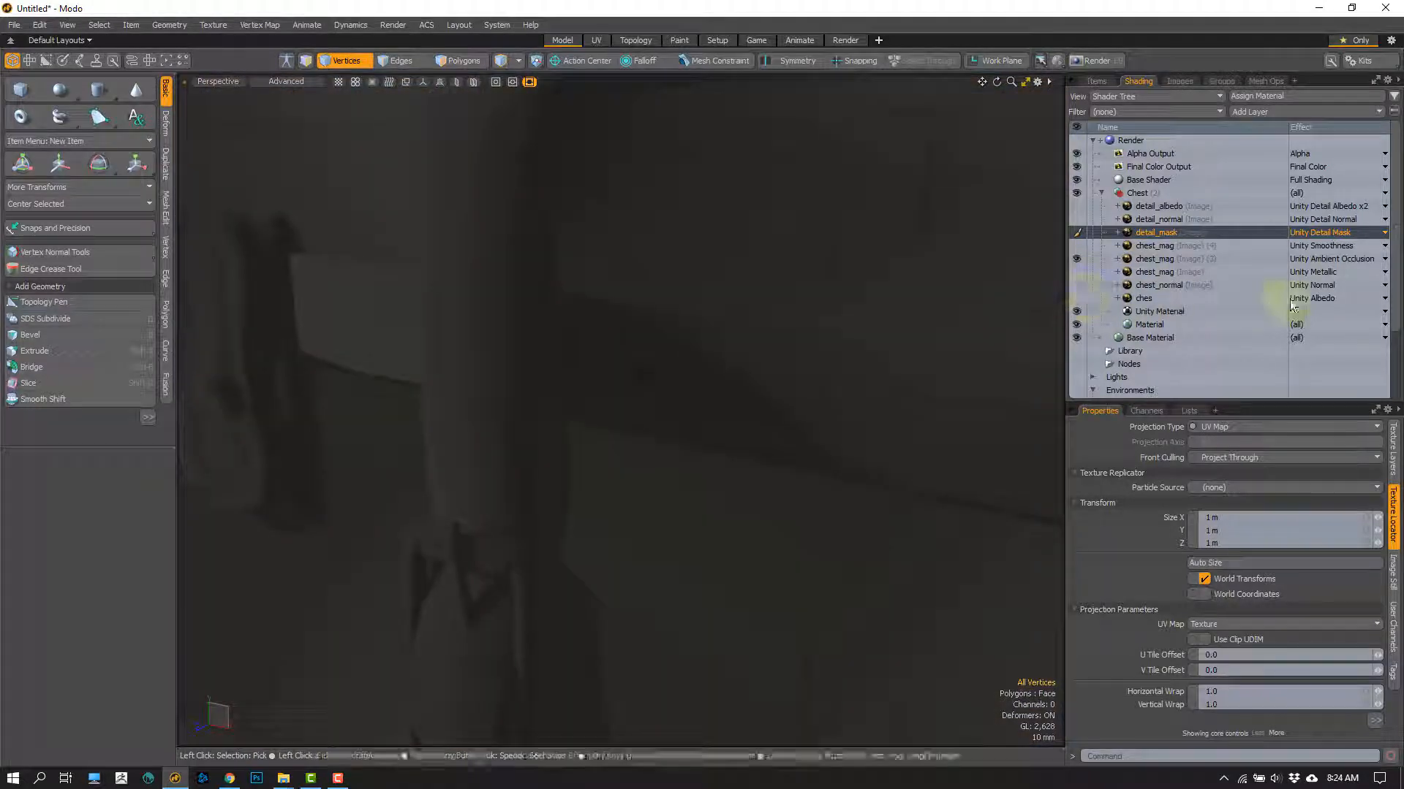
click(1319, 261)
mouse_move(1293, 275)
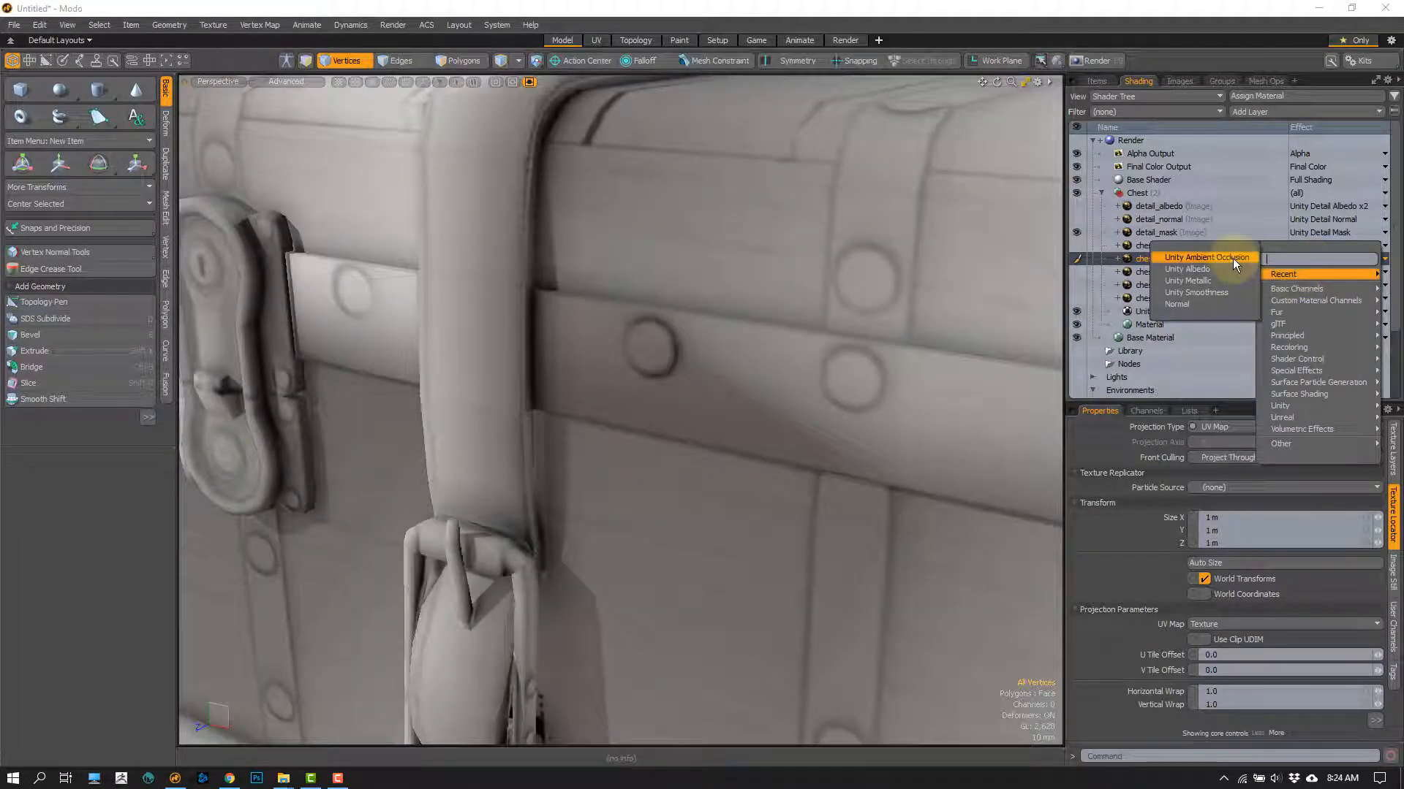
click(1214, 269)
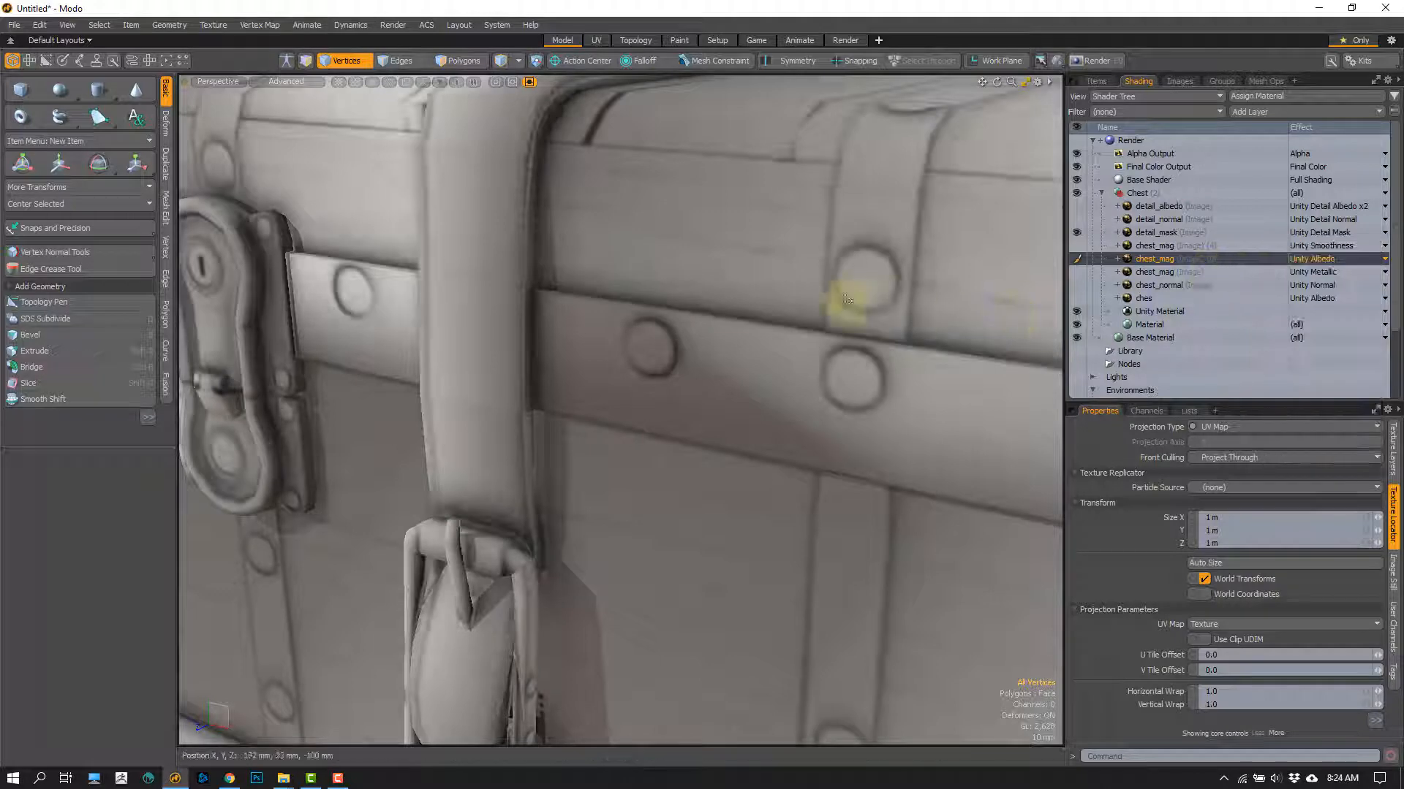
Step: Examine the ambient occlusion map on the chest's straps, rivets, lid, lock and buckles from several angles
ctrl+alt+drag(705, 313, 665, 304)
ctrl+alt+drag(540, 260, 588, 330)
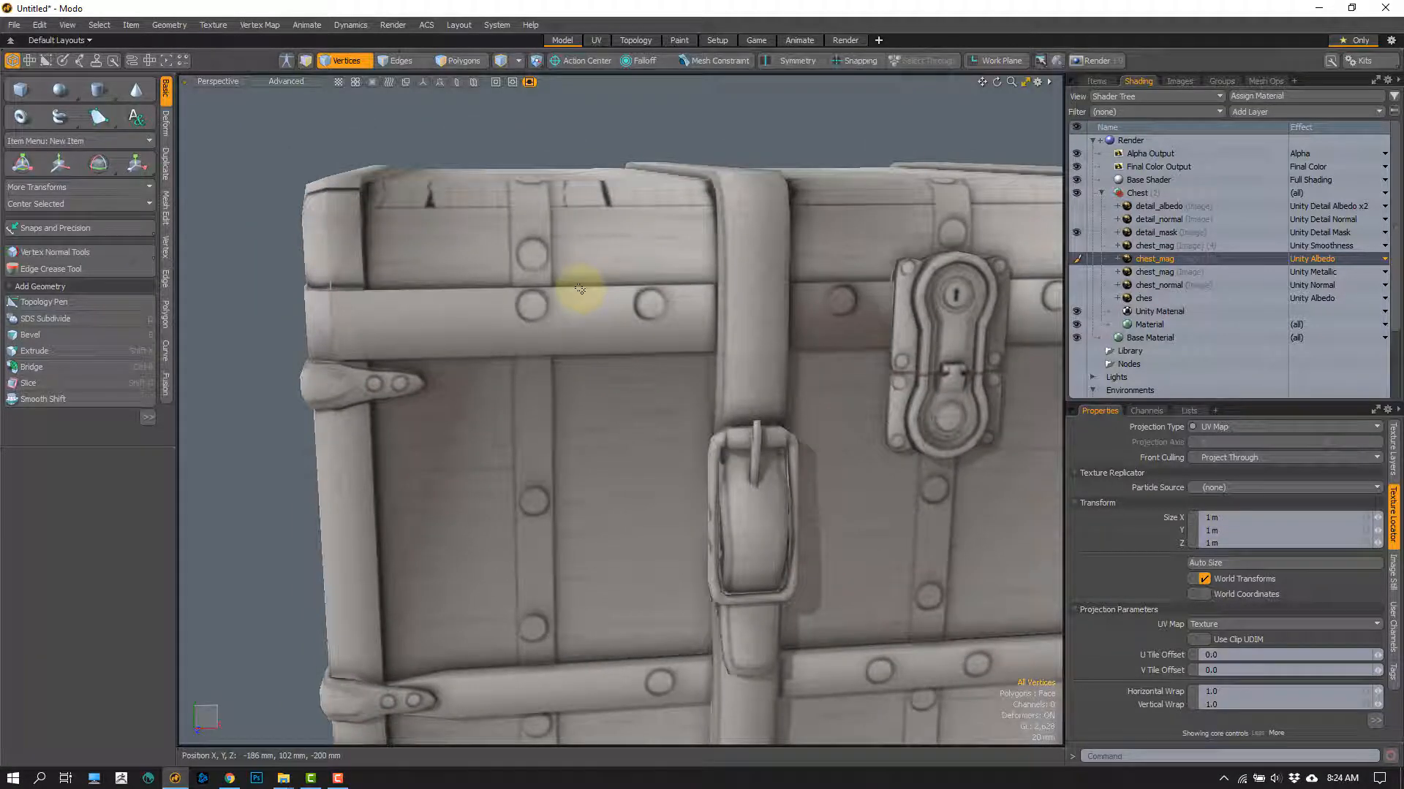
ctrl+alt+drag(539, 276, 553, 378)
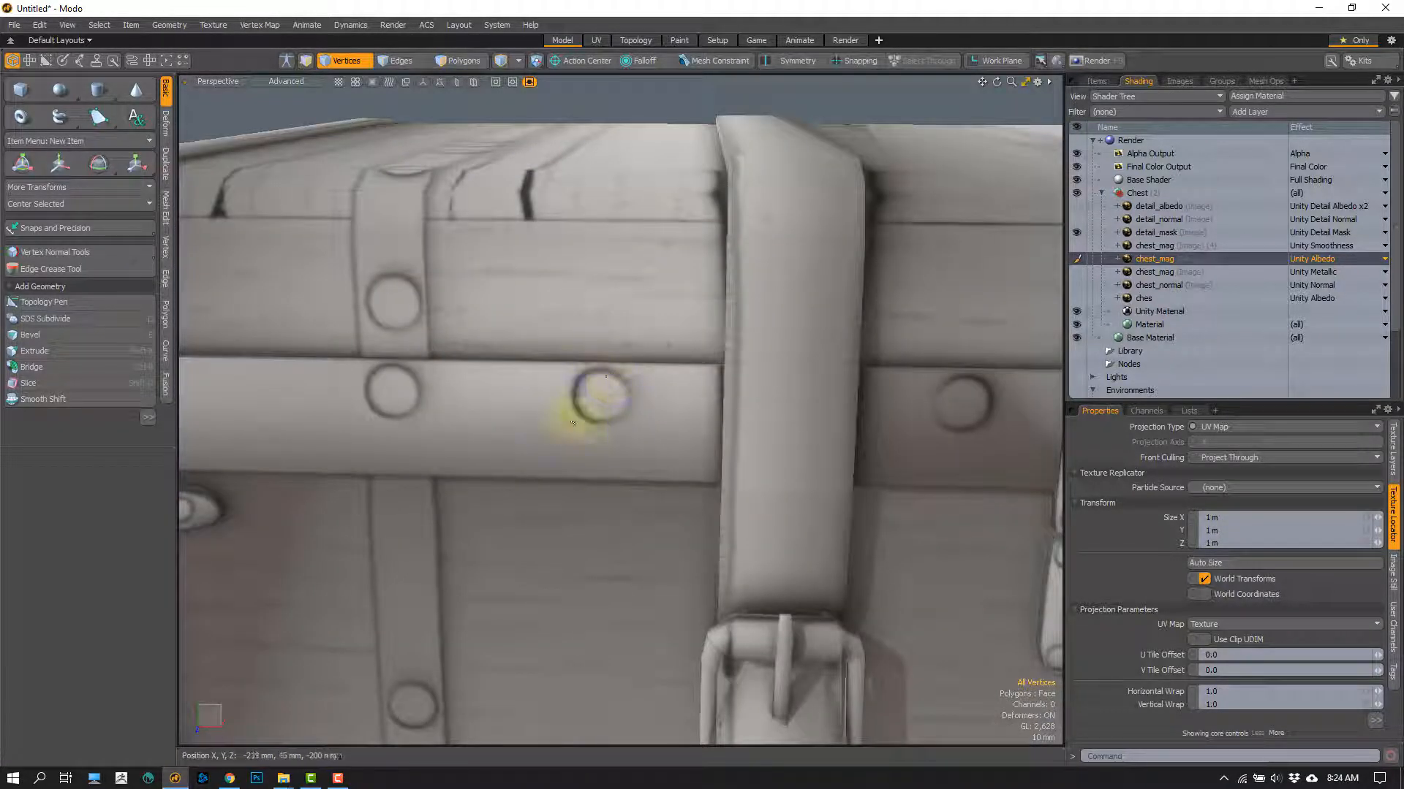
alt+shift+drag(600, 395, 639, 366)
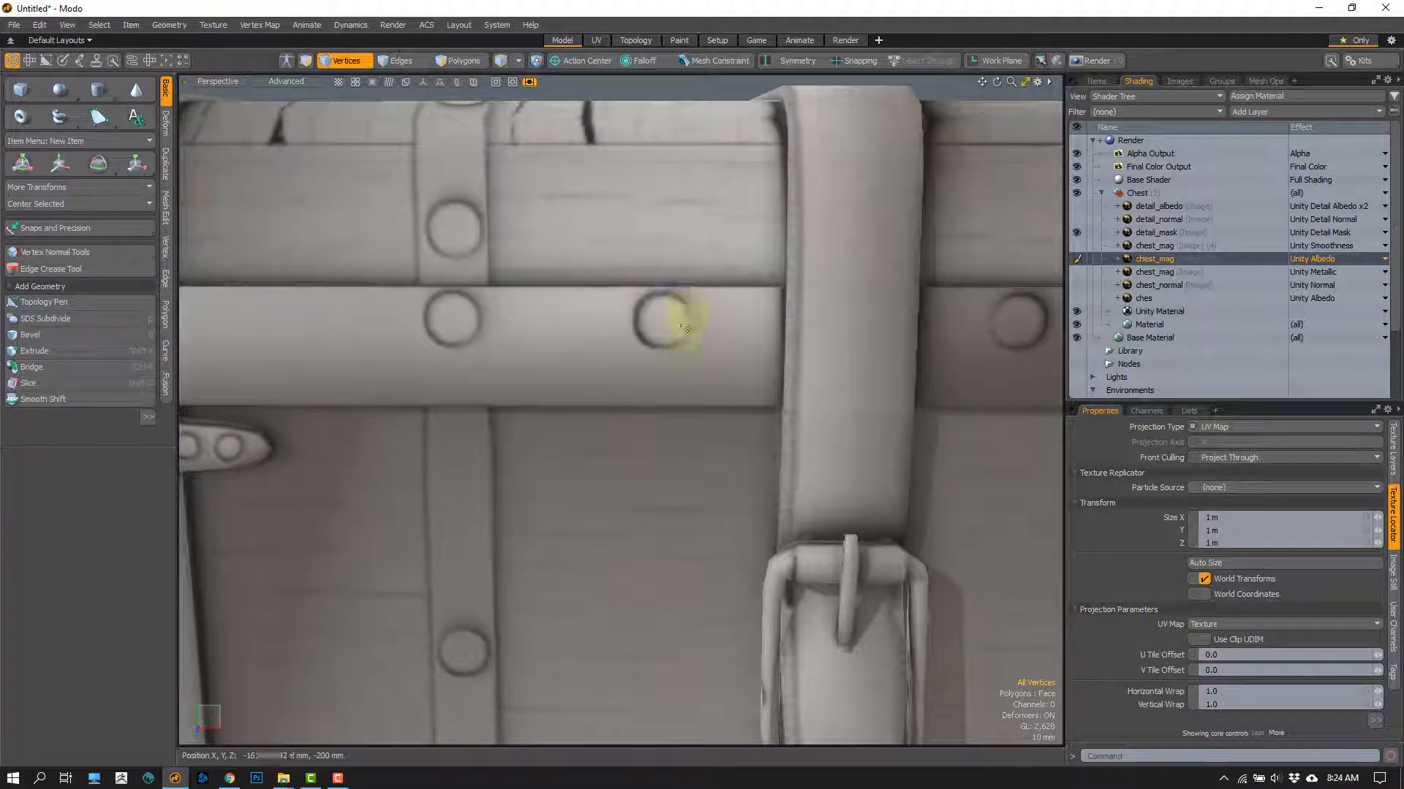
alt+drag(638, 333, 588, 276)
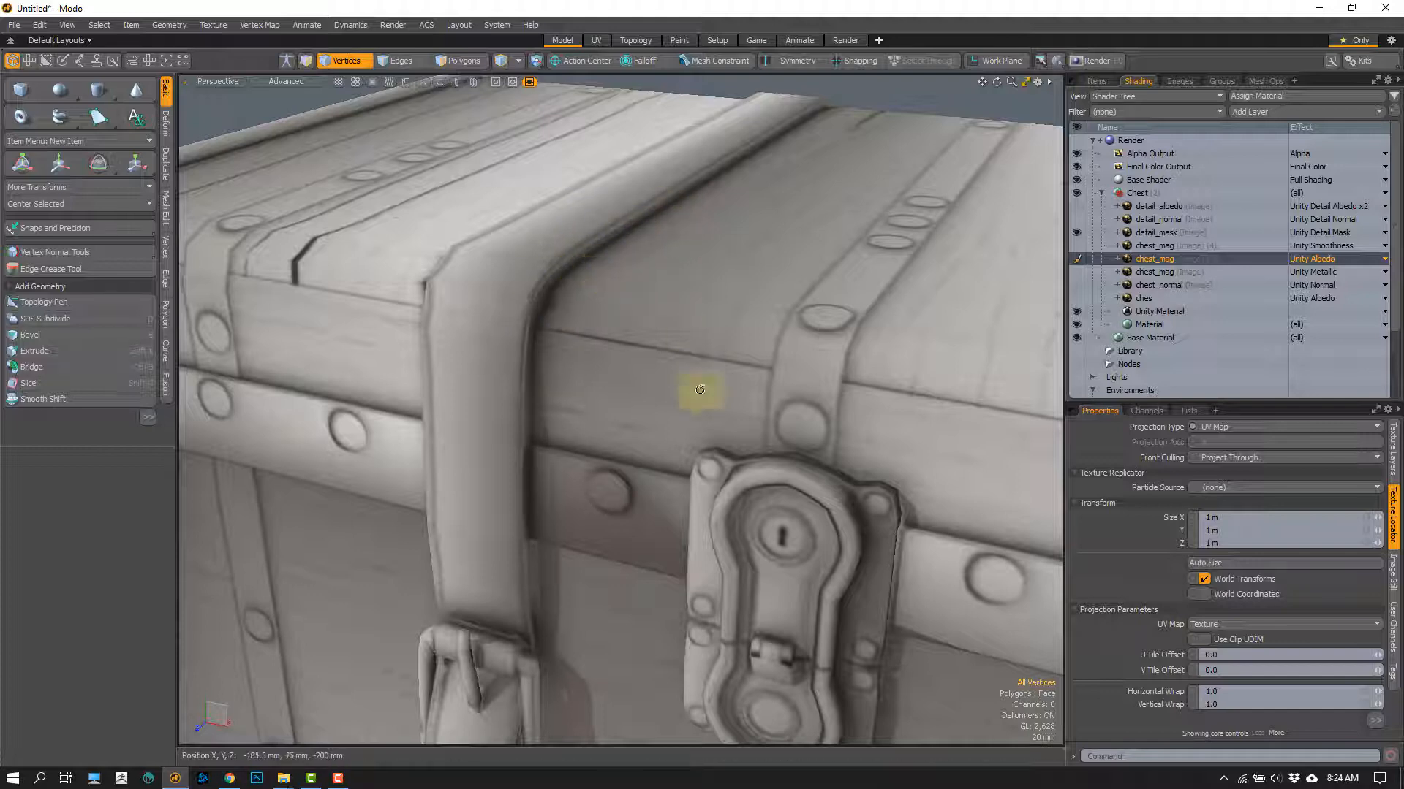
alt+drag(678, 411, 564, 279)
scroll(622, 338, up, 2)
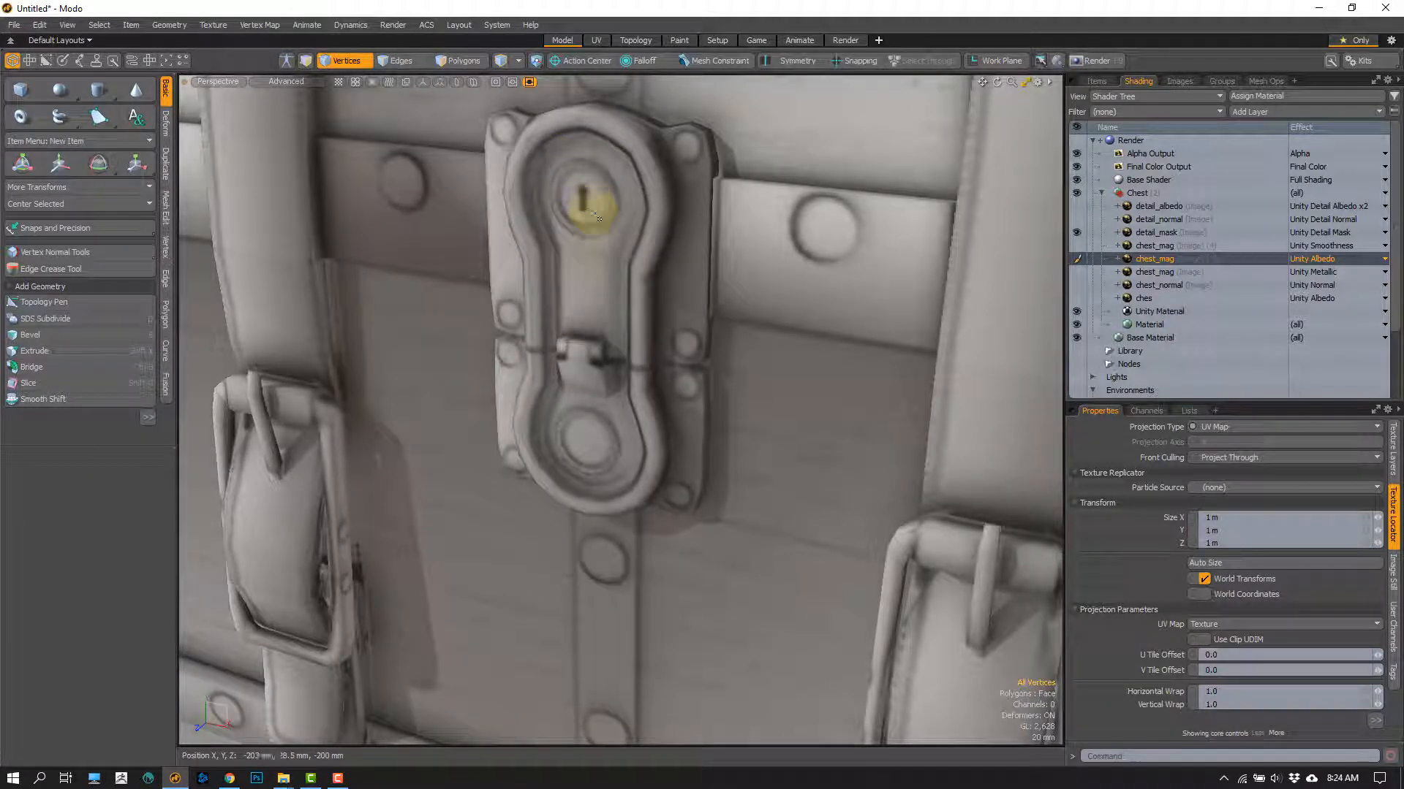
alt+shift+drag(649, 372, 570, 259)
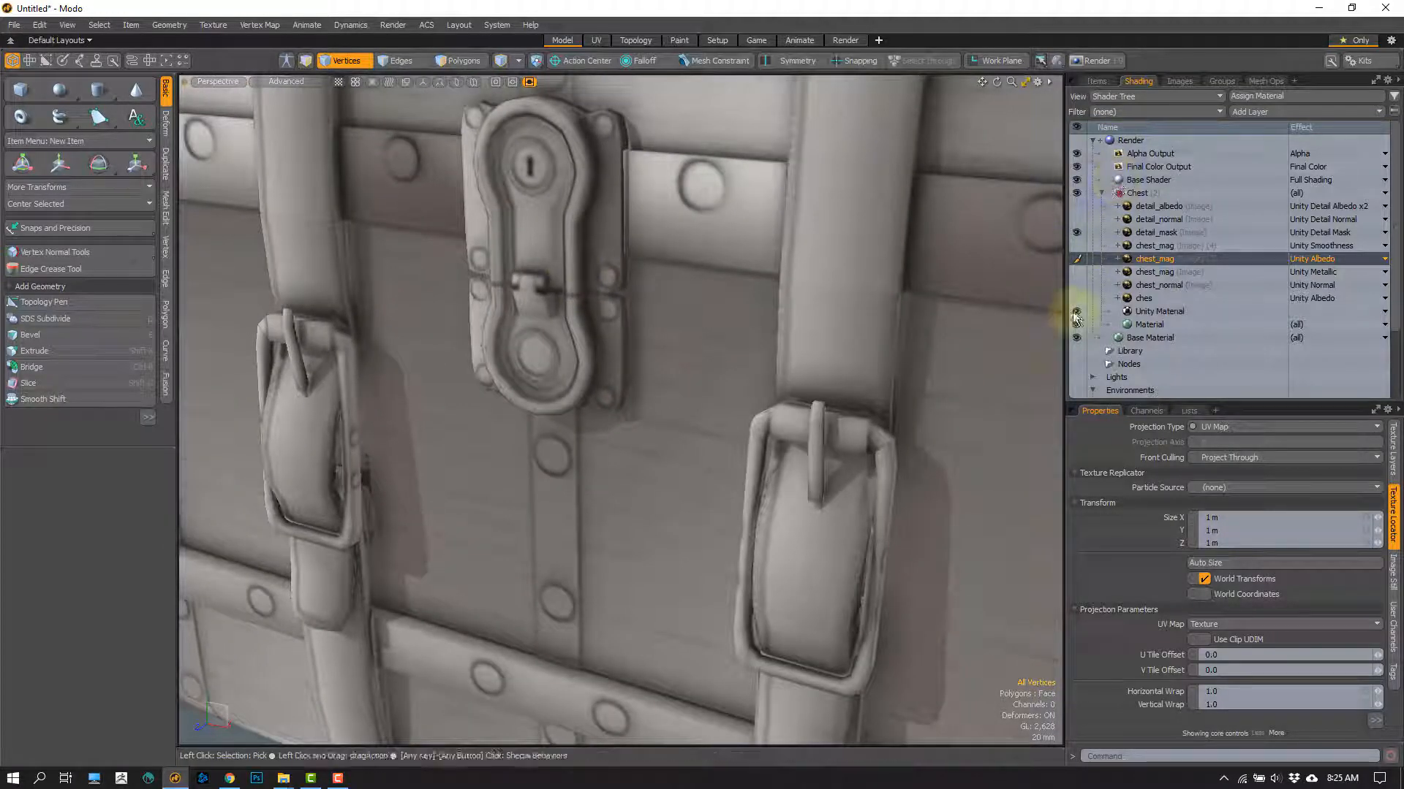
Step: Set the selected chest_mag layer's effect back to Unity Ambient Occlusion and briefly toggle the Unity Metallic chest_mag layer on and off
click(1312, 259)
mouse_move(1310, 277)
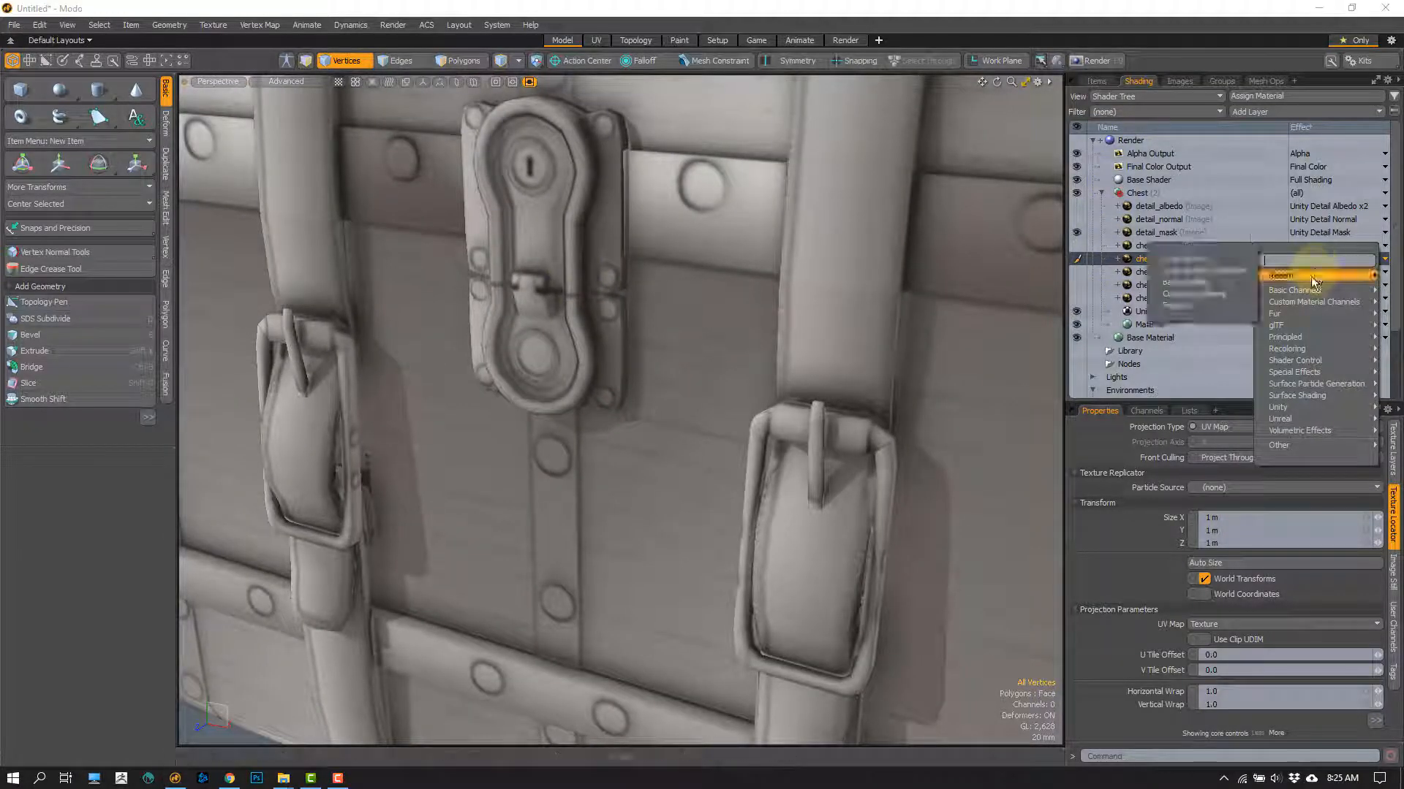
click(1234, 270)
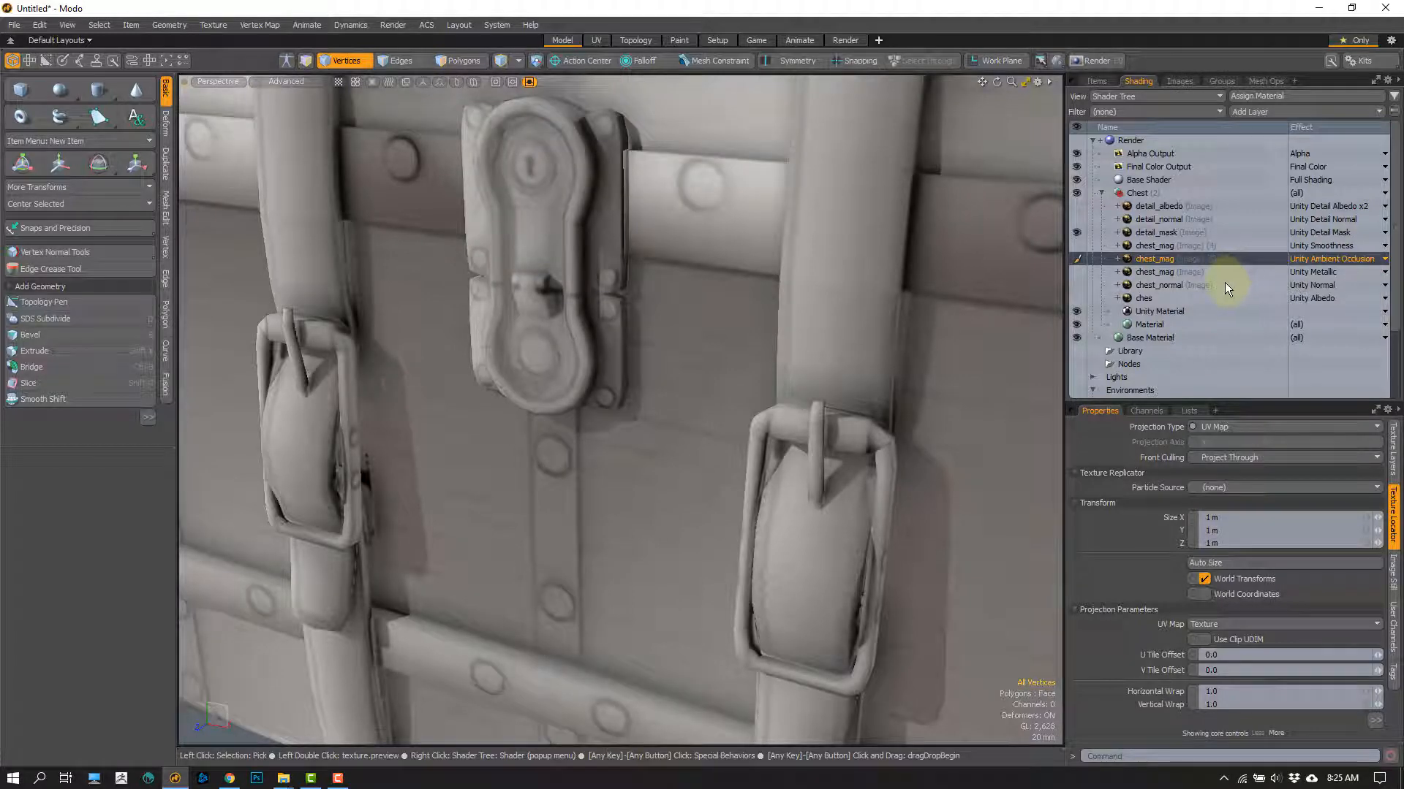
click(1075, 272)
click(1075, 272)
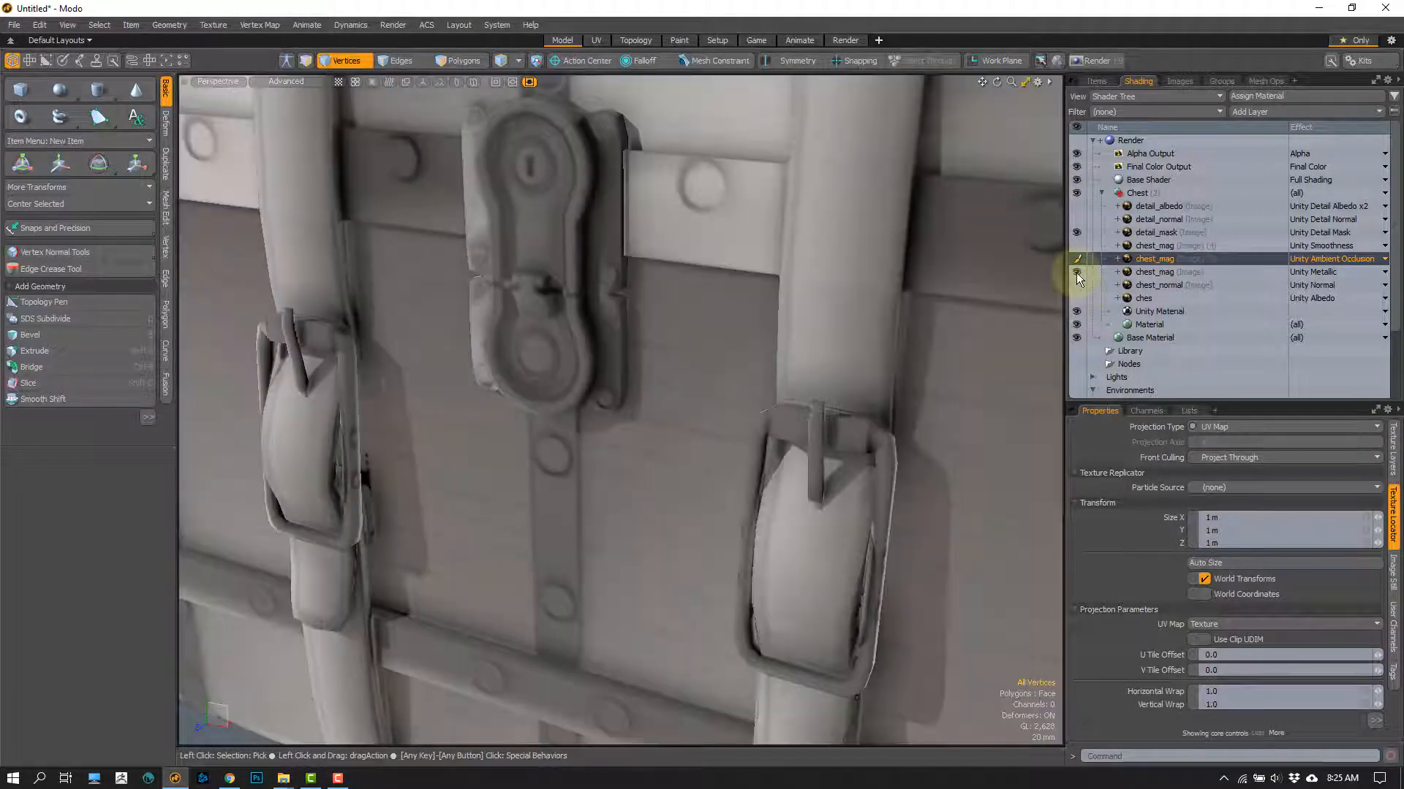
Step: Show the chest_normal and ches albedo layers again and frame the whole chest
click(1076, 285)
click(1075, 299)
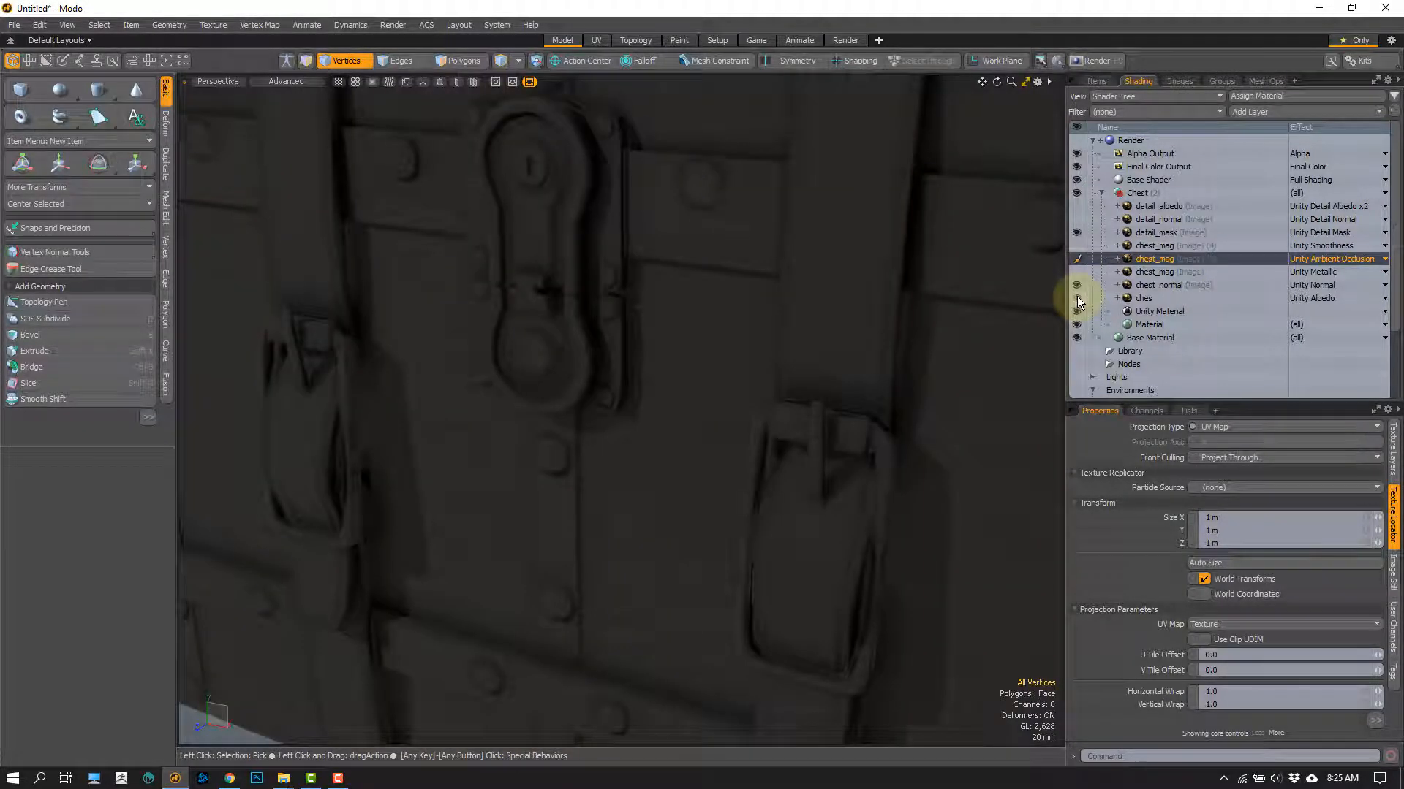
click(1076, 298)
ctrl+alt+drag(589, 444, 546, 456)
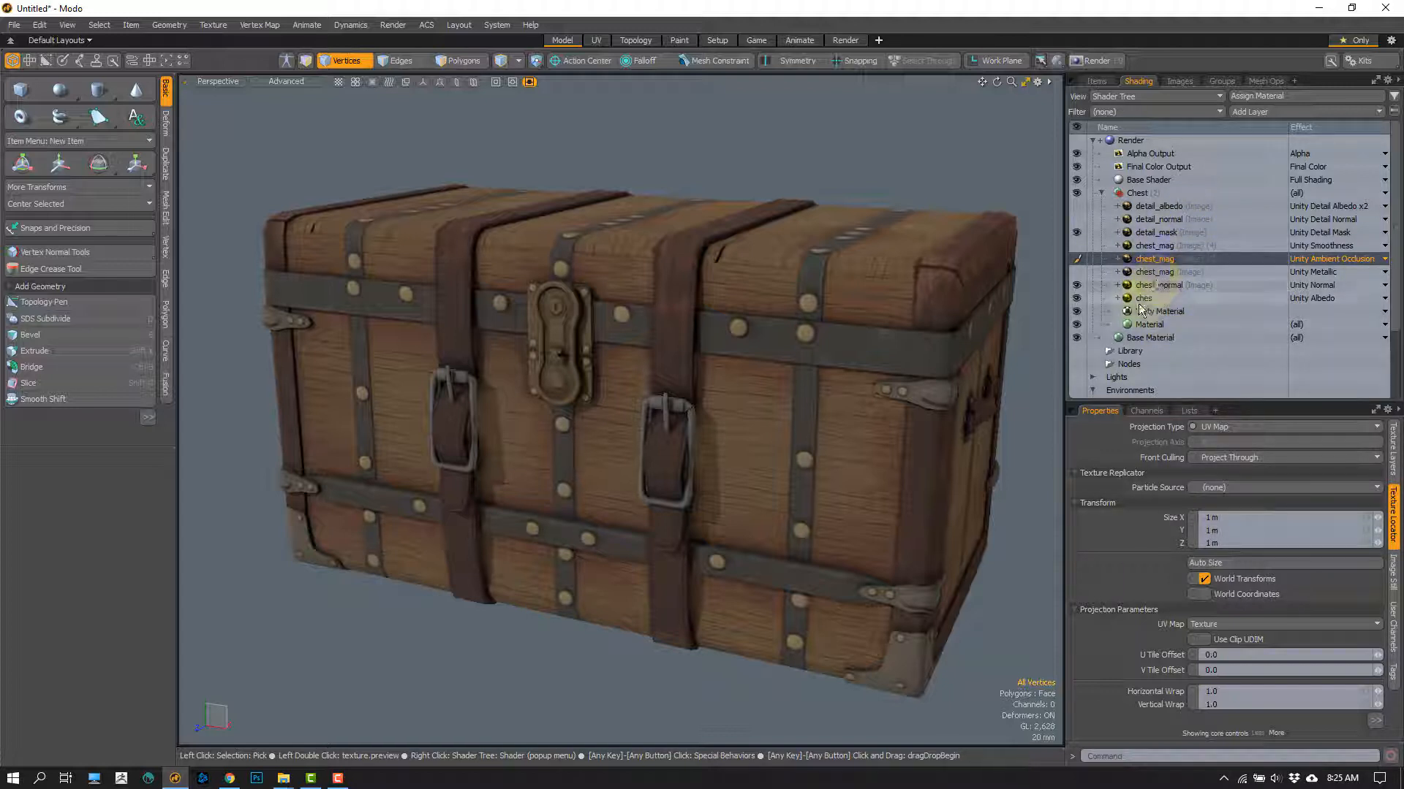
click(1076, 270)
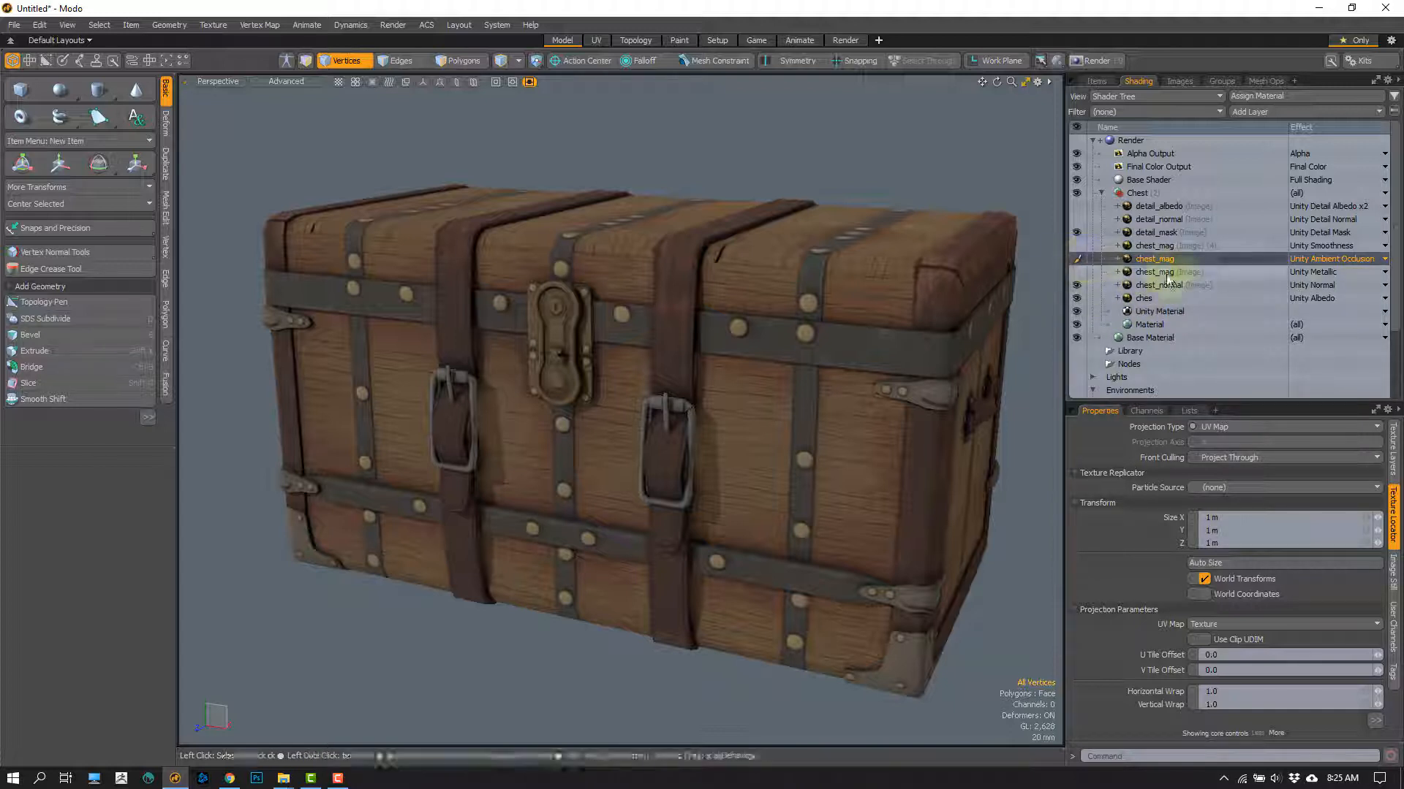
Step: Preview the ambient occlusion chest_mag layer as Unity Albedo on the whole chest and restore its Unity Ambient Occlusion effect
click(1324, 263)
mouse_move(1302, 276)
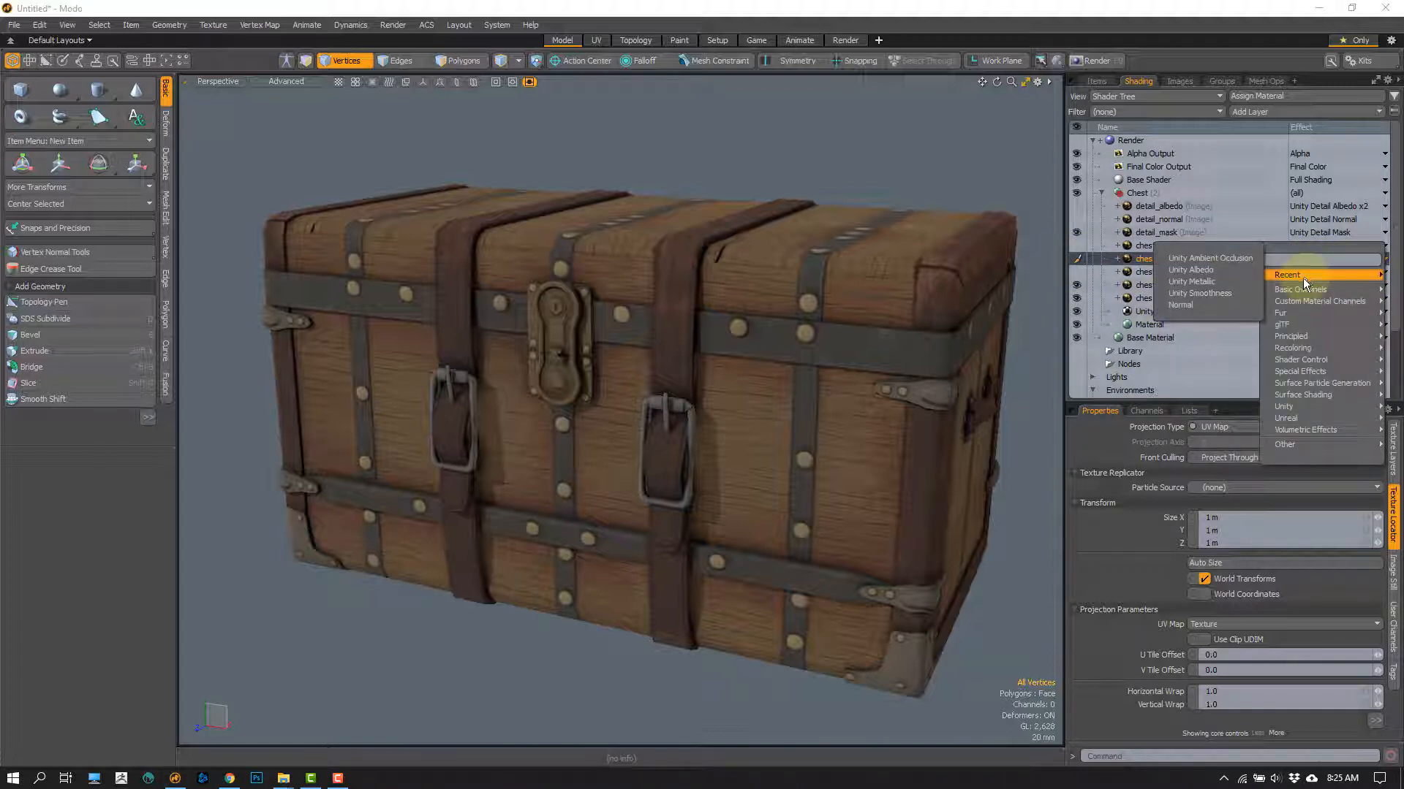
click(1213, 270)
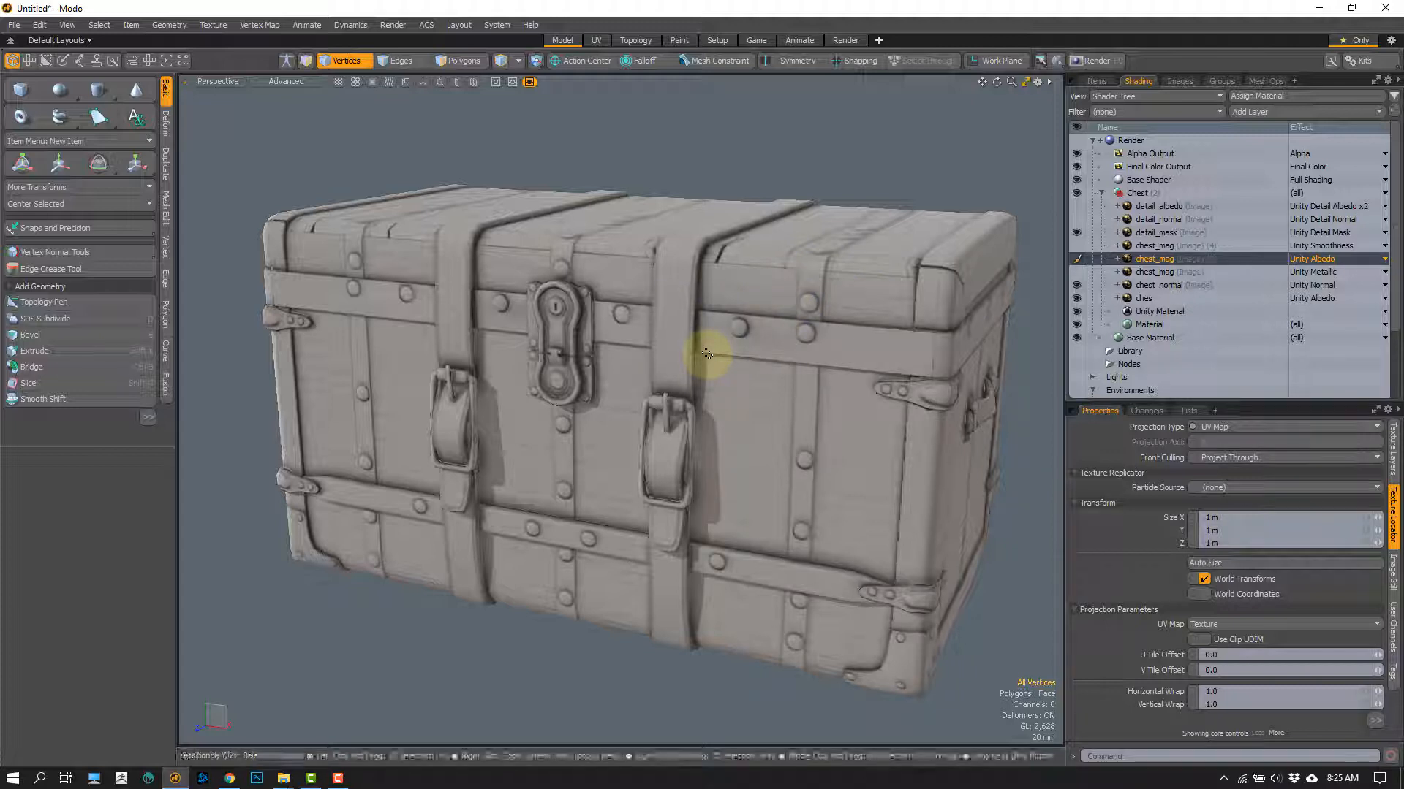
click(1304, 275)
mouse_move(1304, 274)
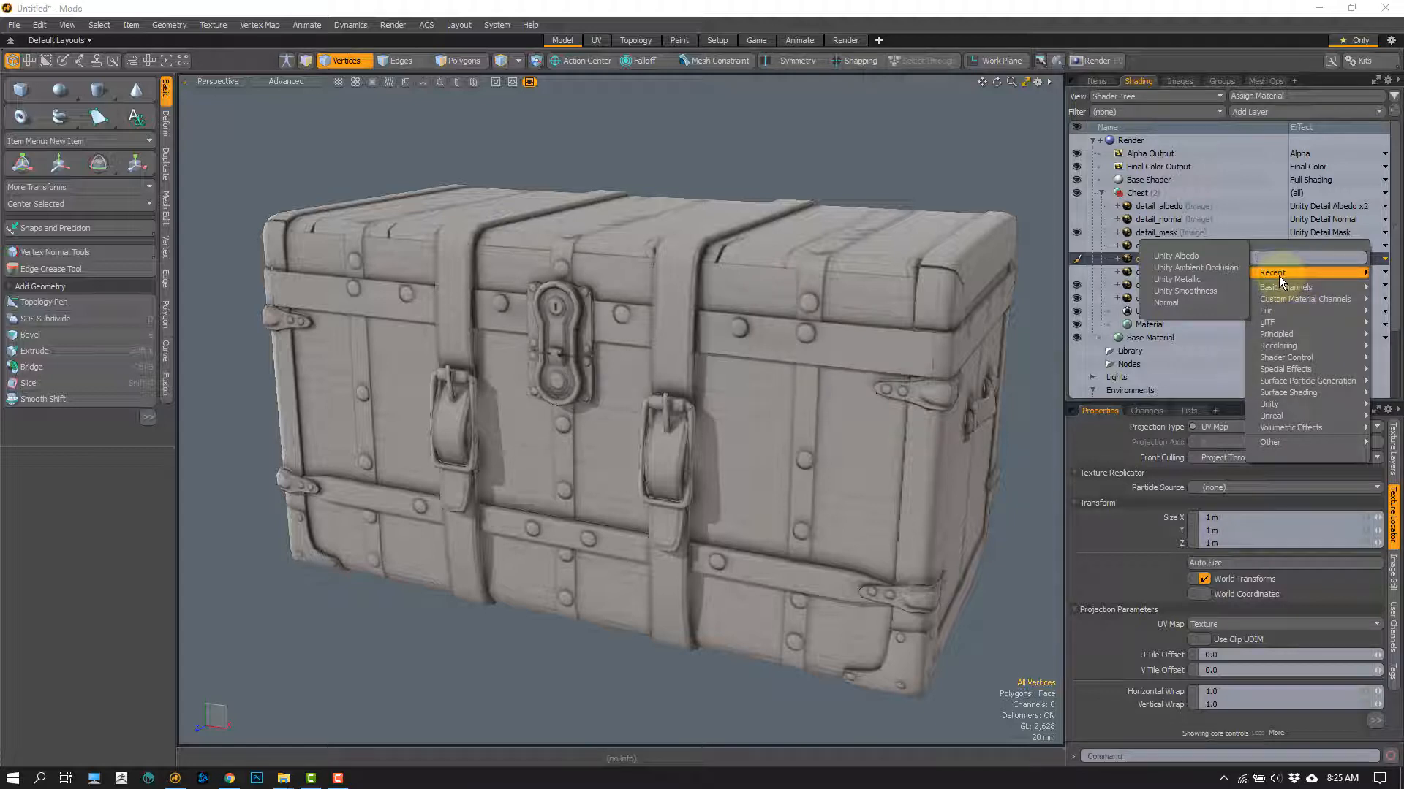
click(1211, 264)
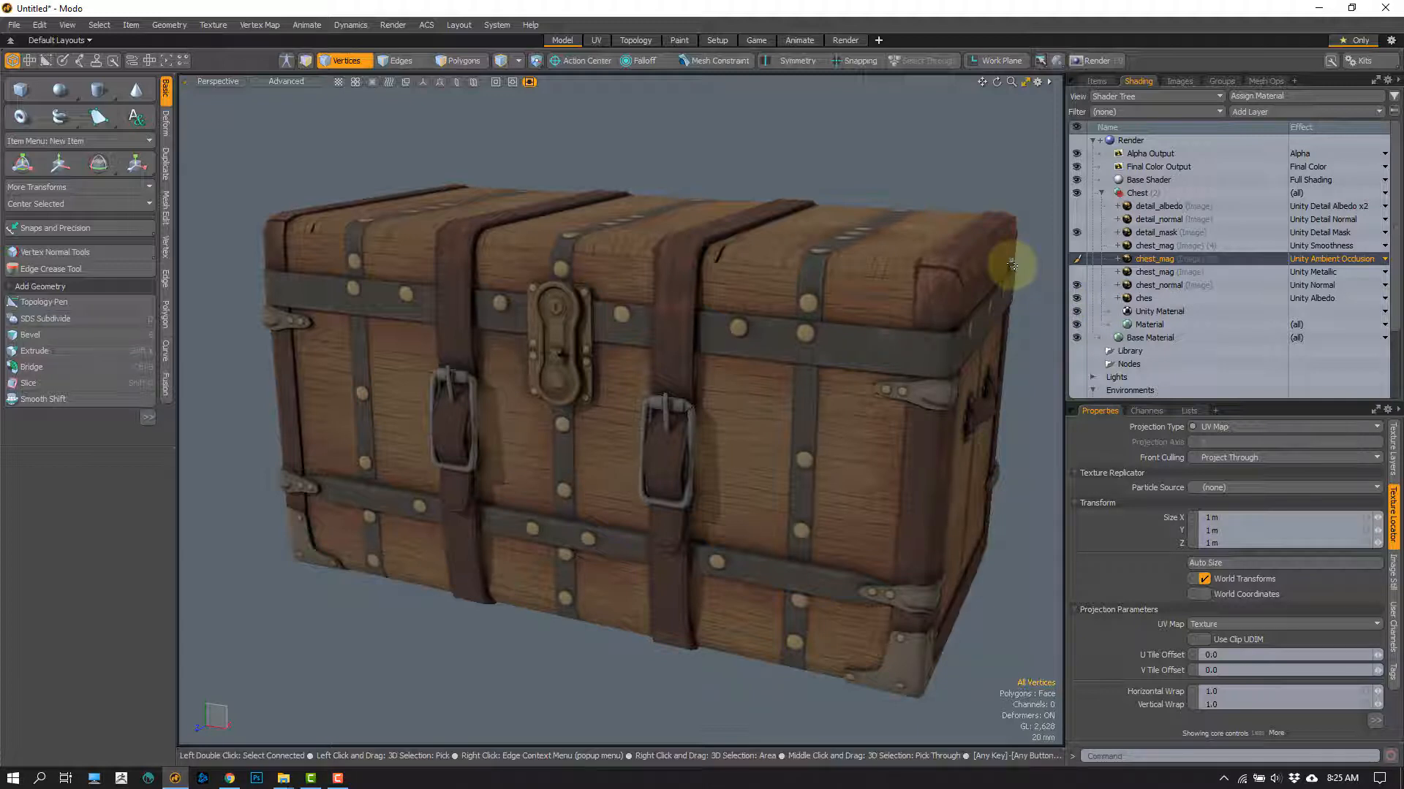
Step: Review the ches, chest_normal, chest_mag and detail_mask layers one by one in the shader tree, finishing on detail_mask
click(1152, 295)
click(1149, 284)
click(1147, 272)
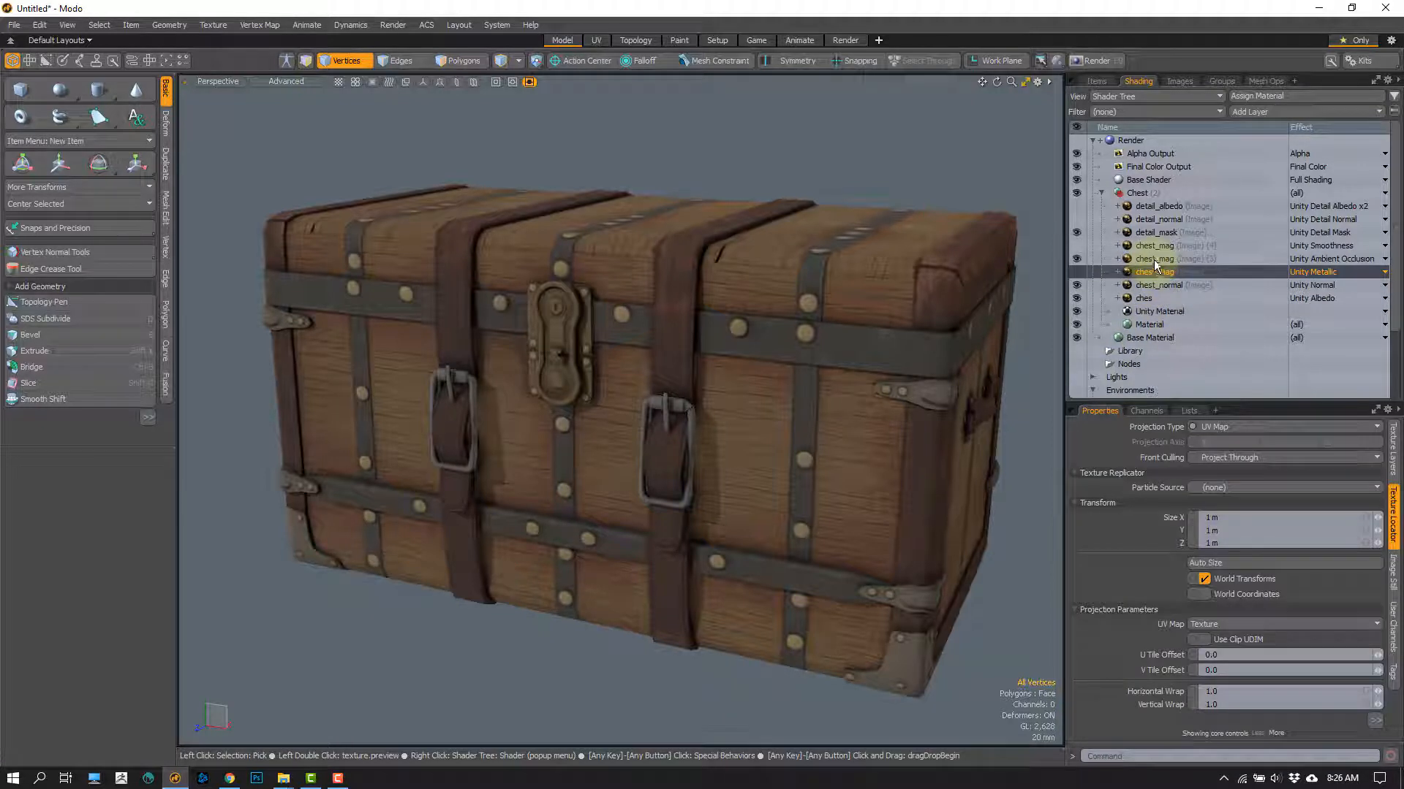
click(1153, 260)
click(1149, 246)
click(1139, 231)
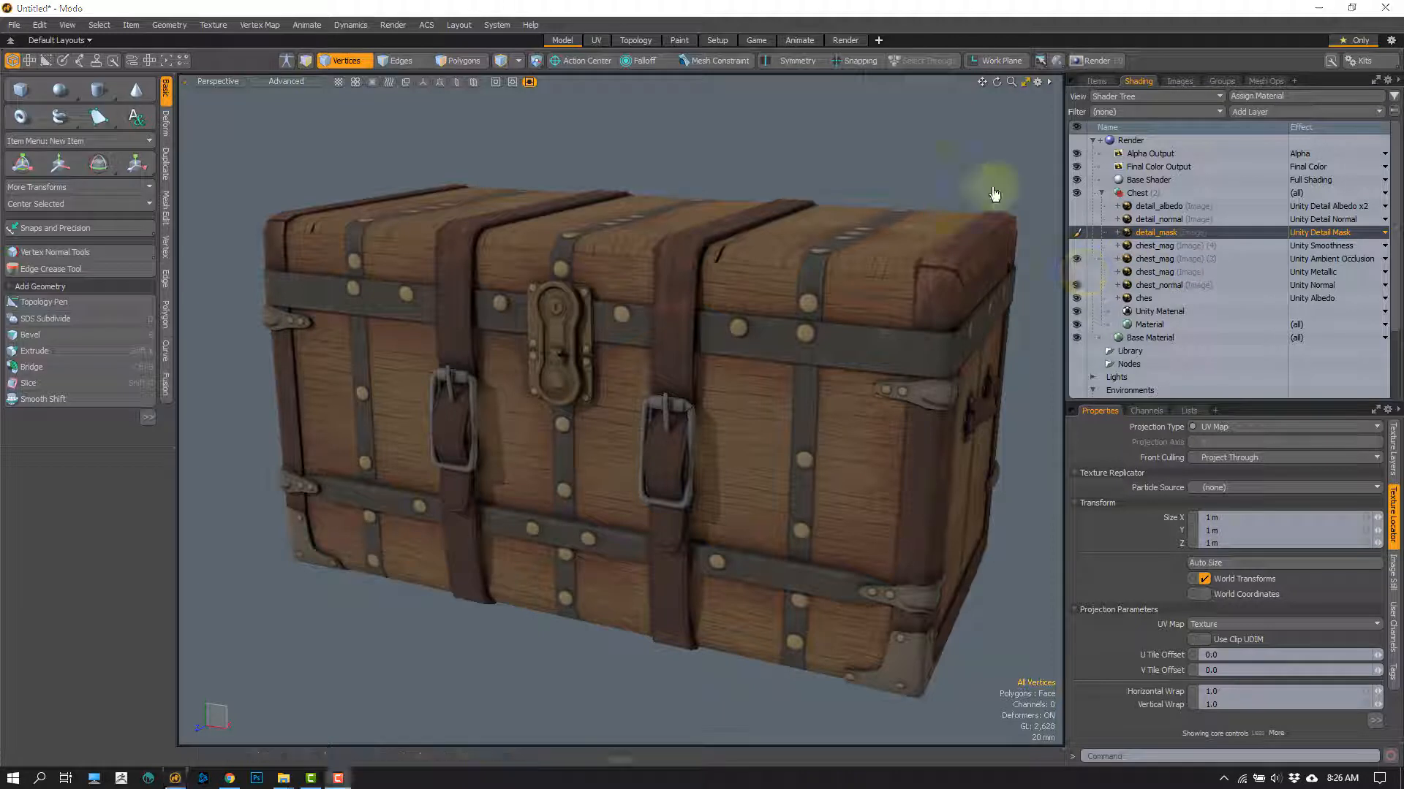
click(1155, 261)
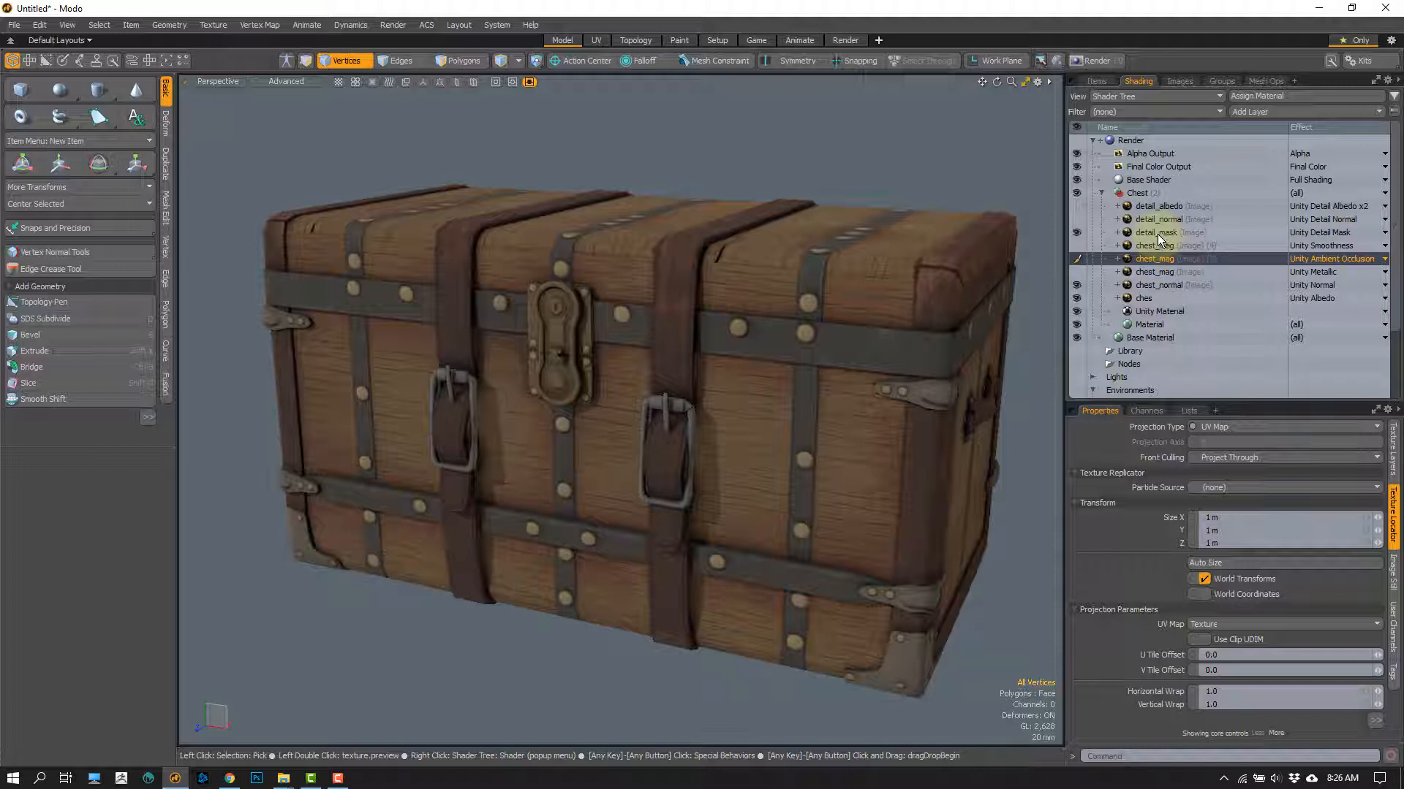
click(1159, 232)
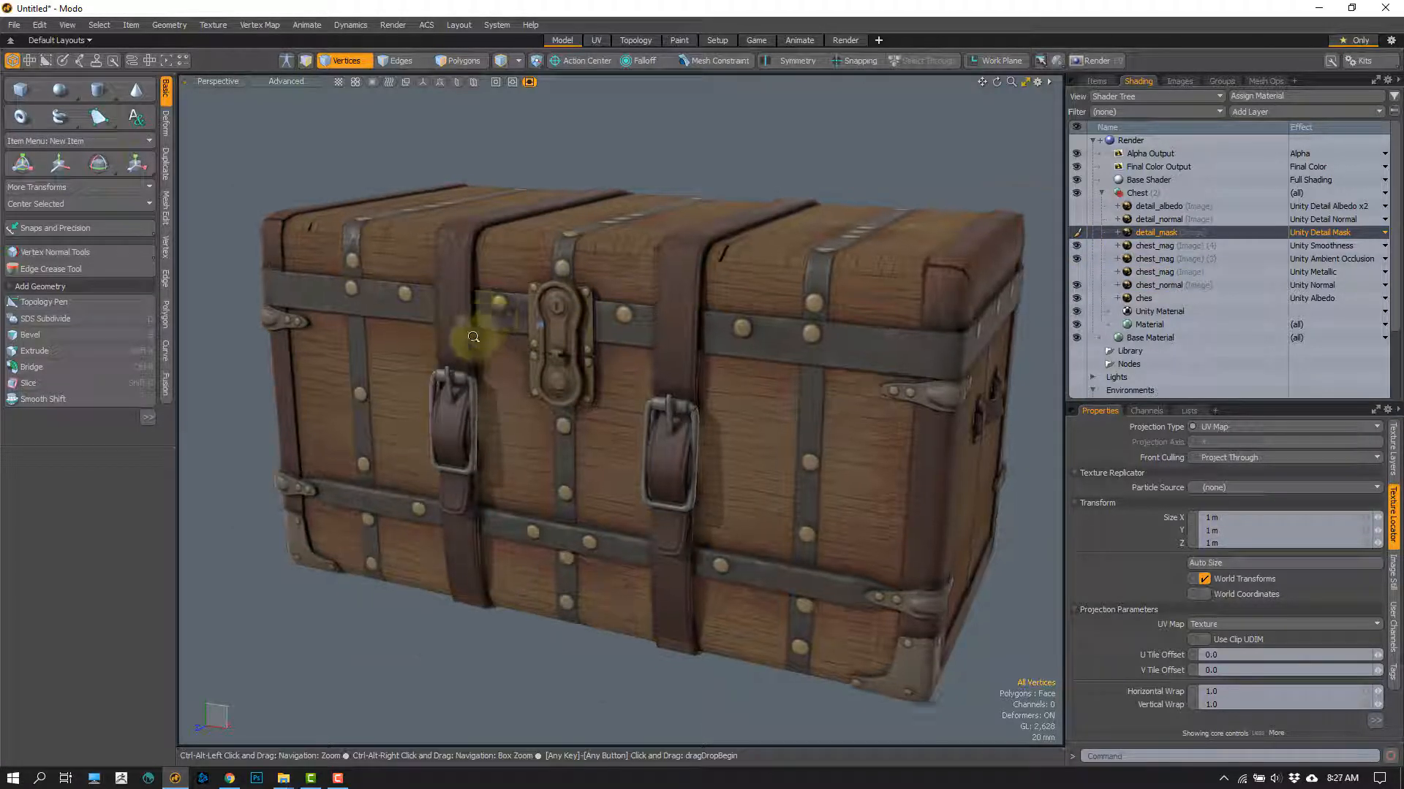
Step: Examine the lid, leather strap and lock with the Unity Smoothness chest_mag layer visible, and select that layer
ctrl+alt+drag(473, 339, 570, 320)
alt+shift+drag(385, 336, 463, 192)
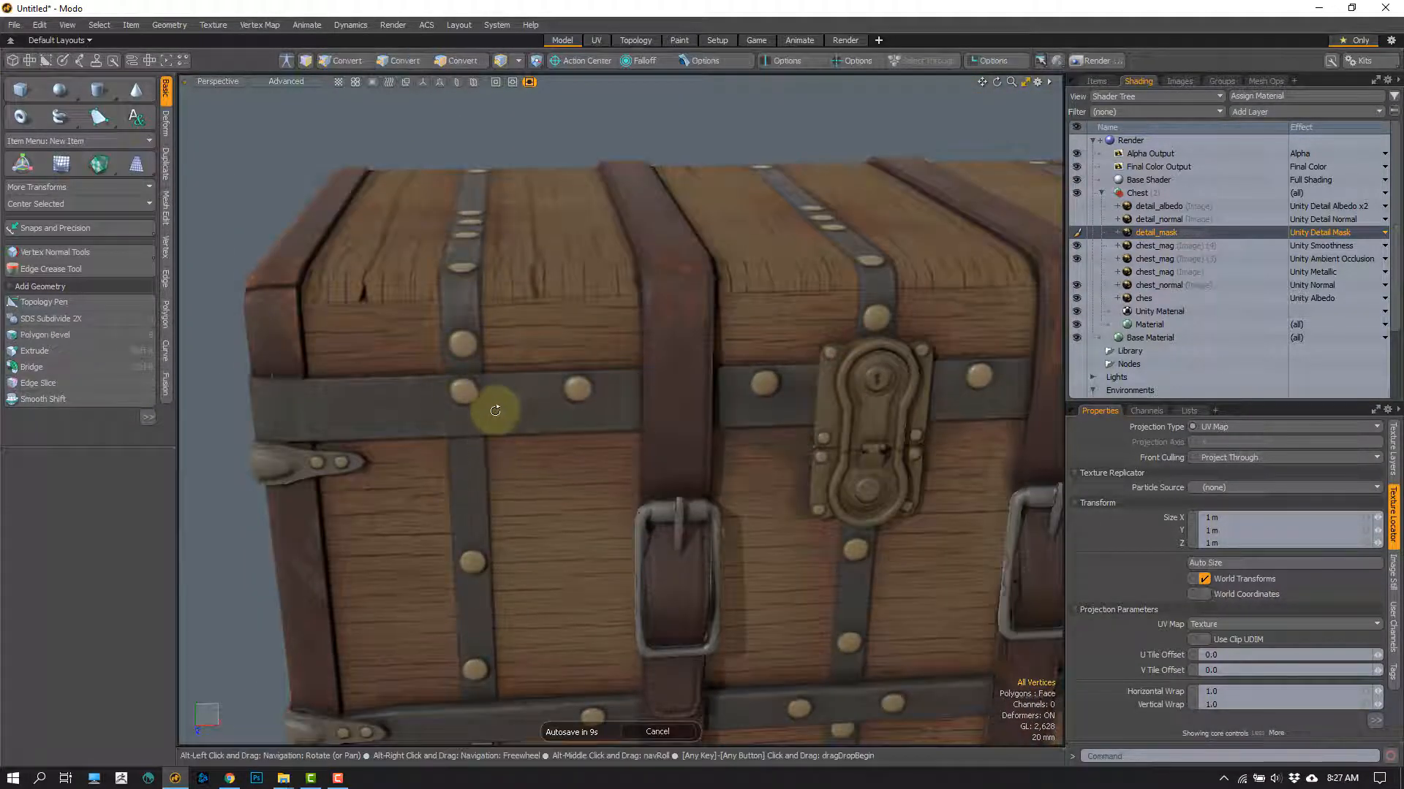
alt+drag(492, 401, 595, 373)
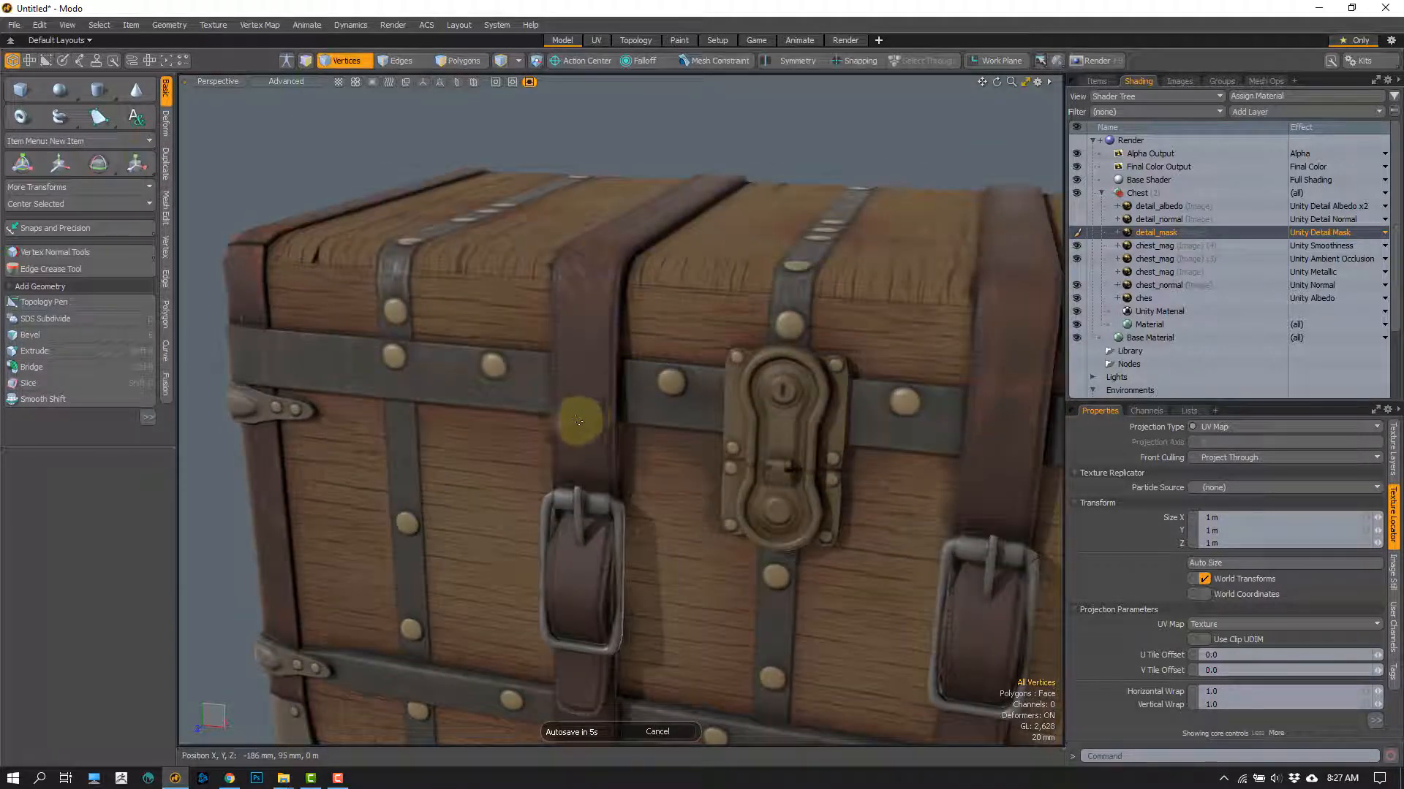
ctrl+alt+drag(538, 263, 736, 284)
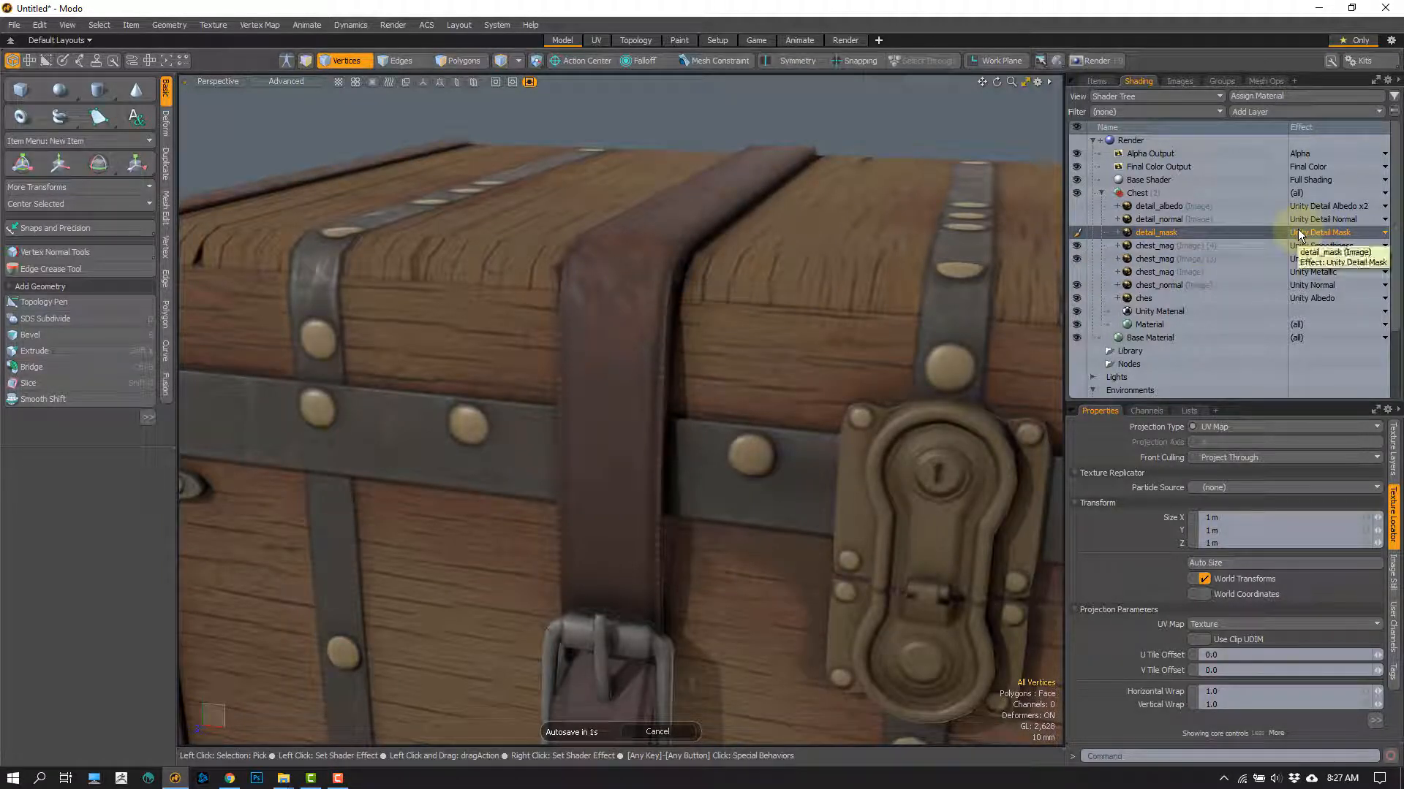
click(1144, 247)
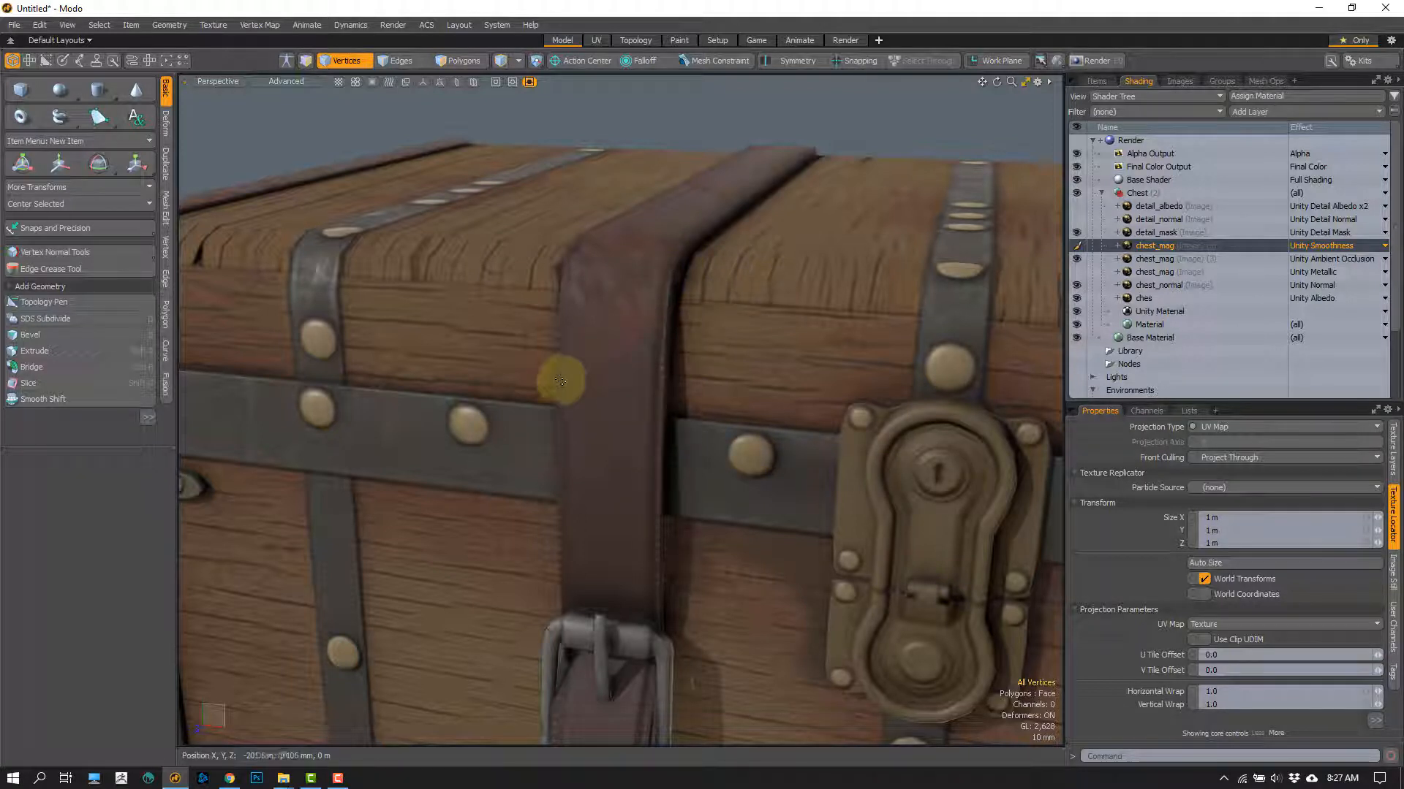
Step: Inspect how light reflects off the metal bands, rivets, wood and leather strap from low and frontal angles
alt+drag(559, 374, 501, 363)
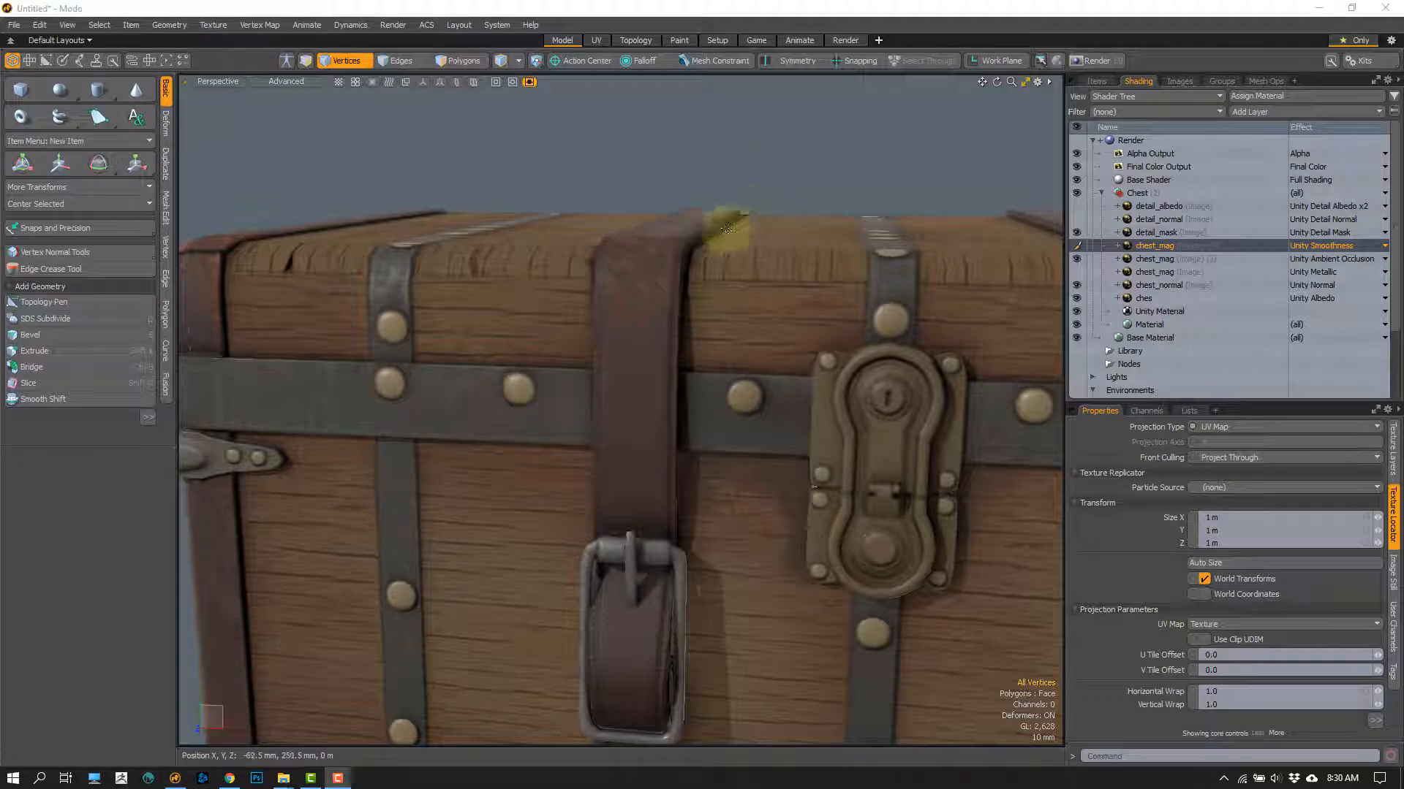
alt+drag(496, 361, 570, 327)
scroll(451, 288, up, 6)
alt+drag(451, 288, 428, 250)
alt+shift+drag(428, 250, 463, 250)
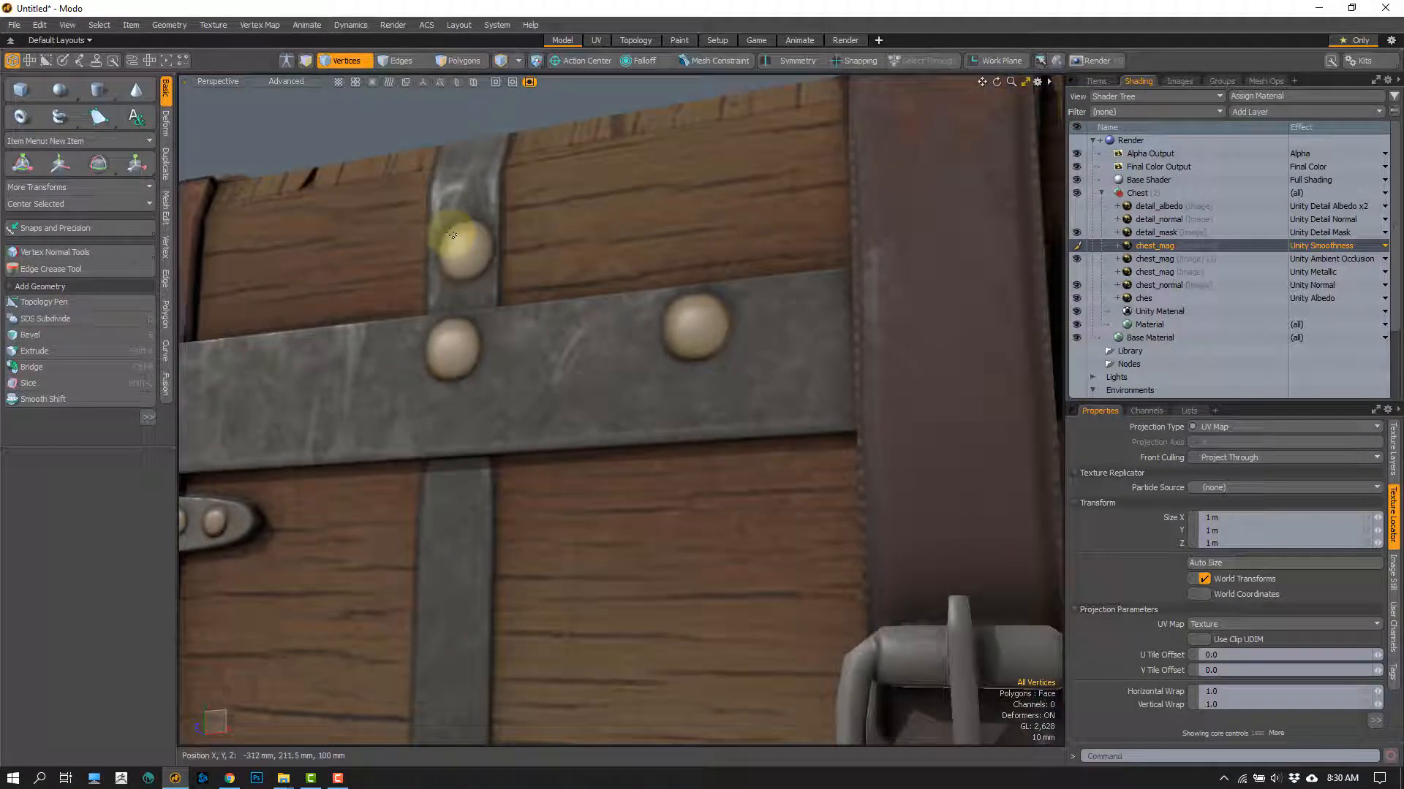
alt+drag(489, 157, 383, 307)
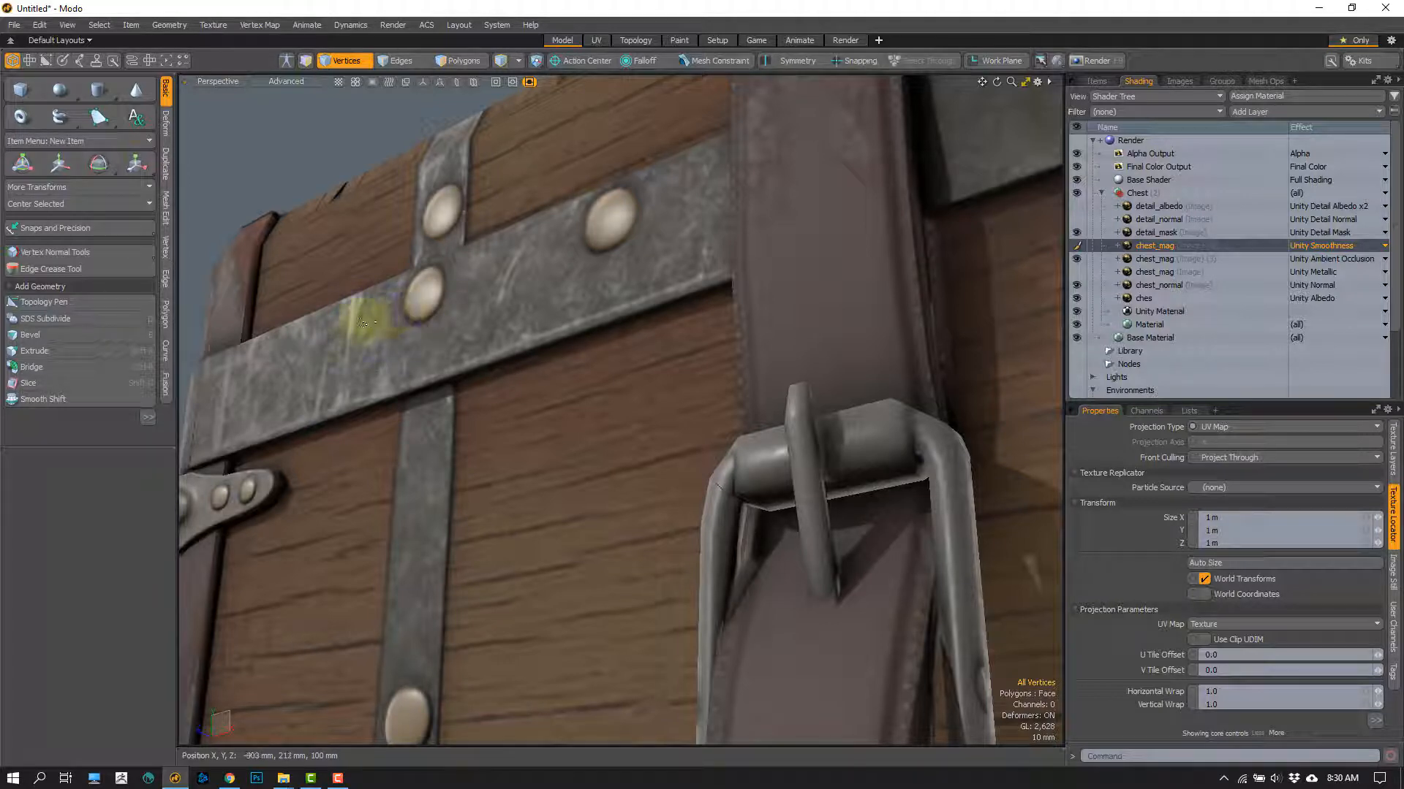
alt+drag(354, 336, 475, 379)
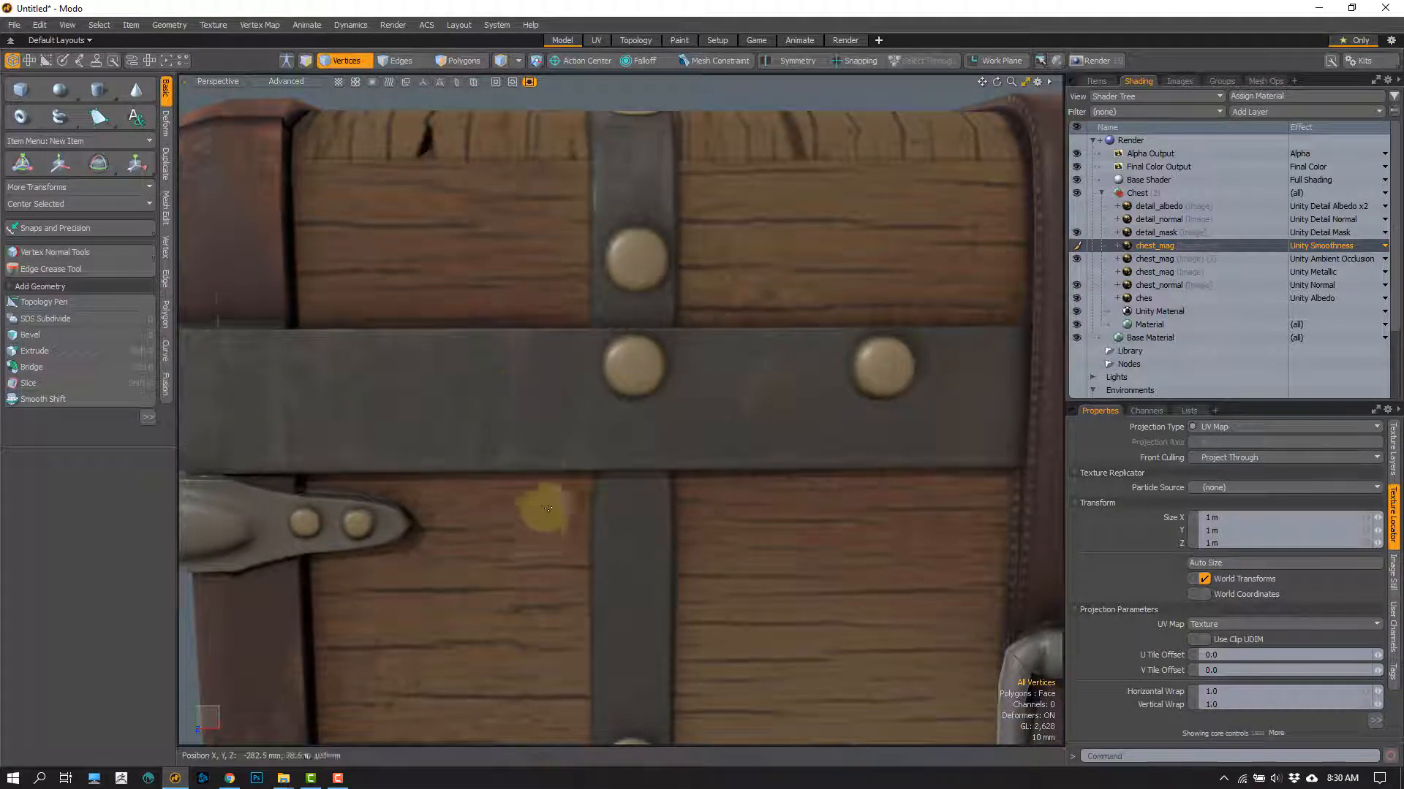
alt+drag(524, 395, 385, 229)
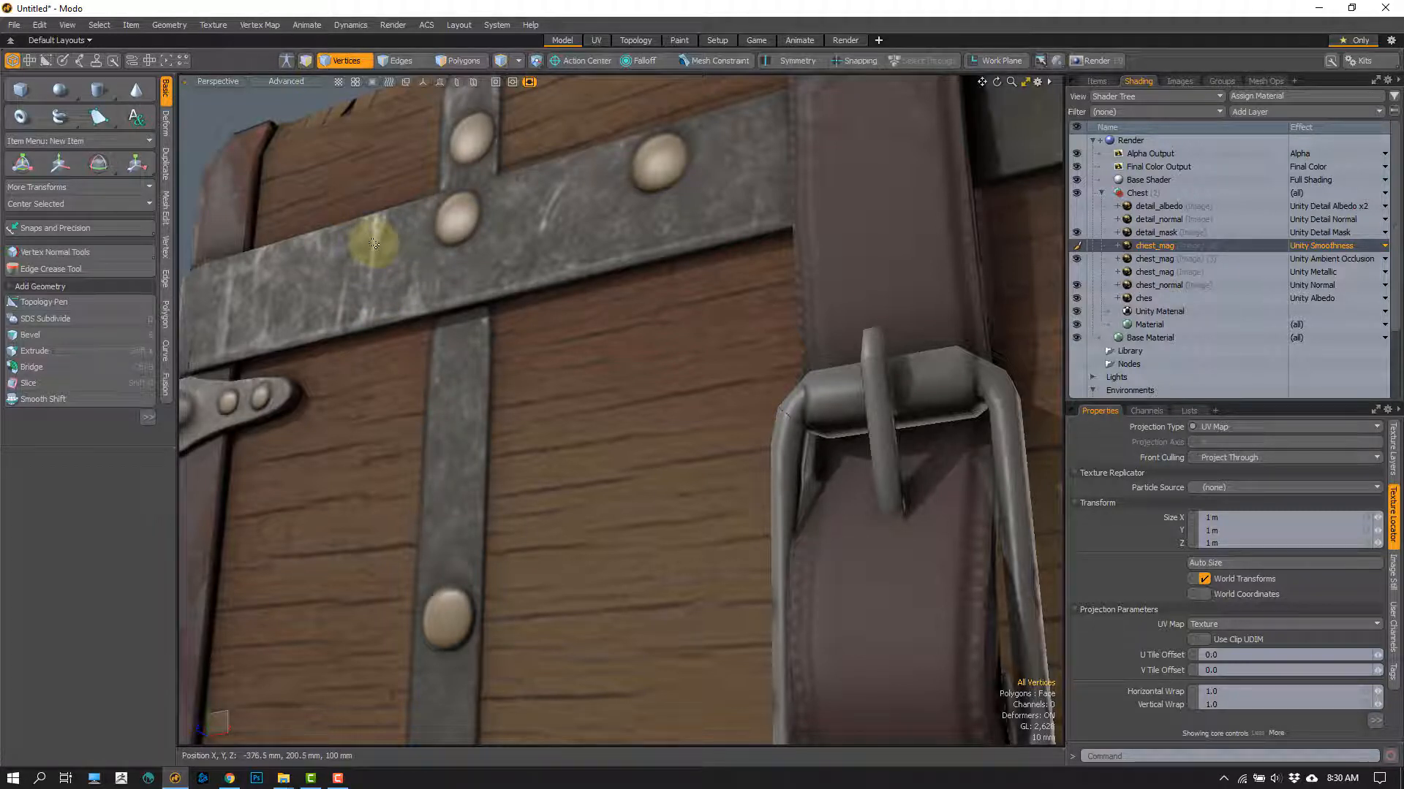
Step: Set the smoothness chest_mag layer's effect to Unity Albedo and inspect its map on the bands, wood and leather corners
click(1328, 245)
mouse_move(1310, 262)
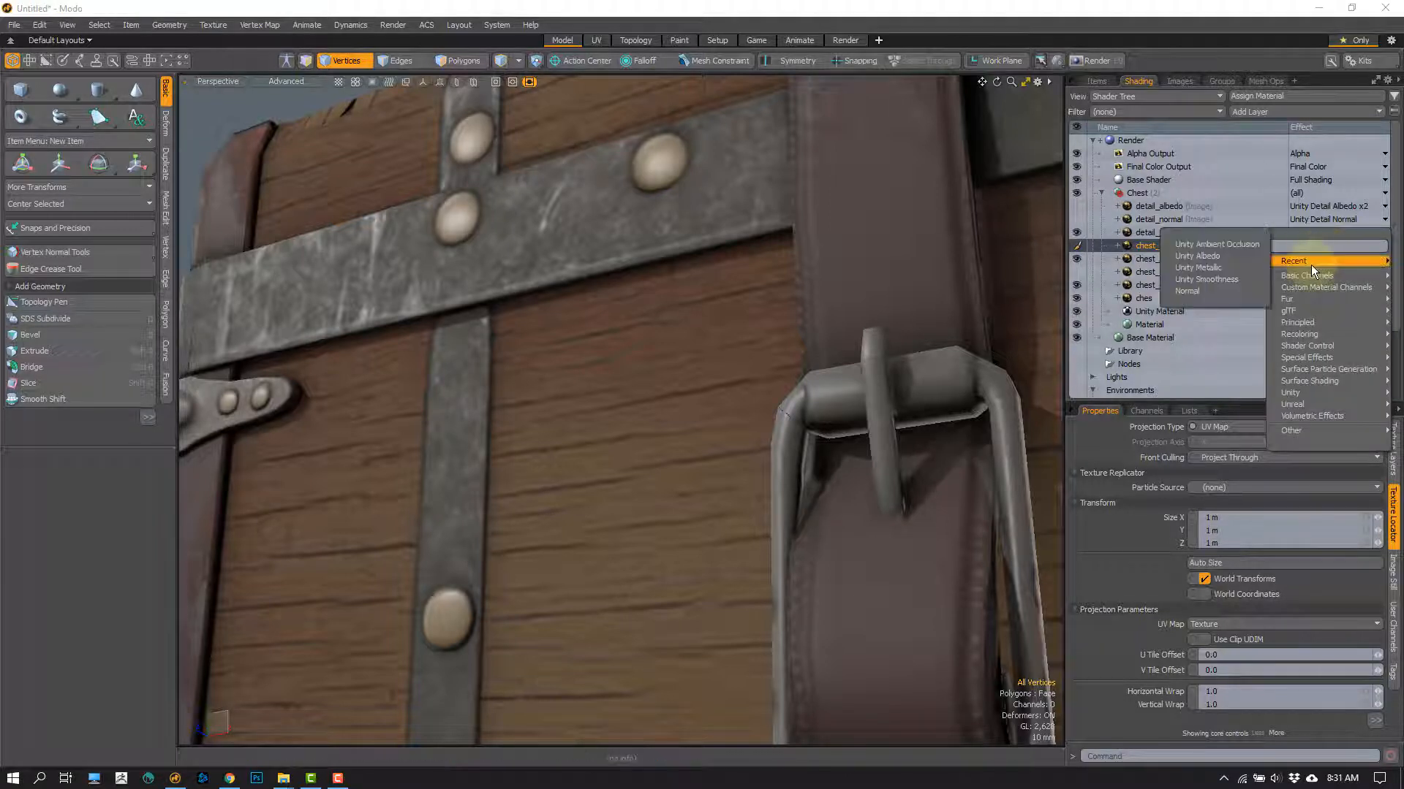
click(1211, 257)
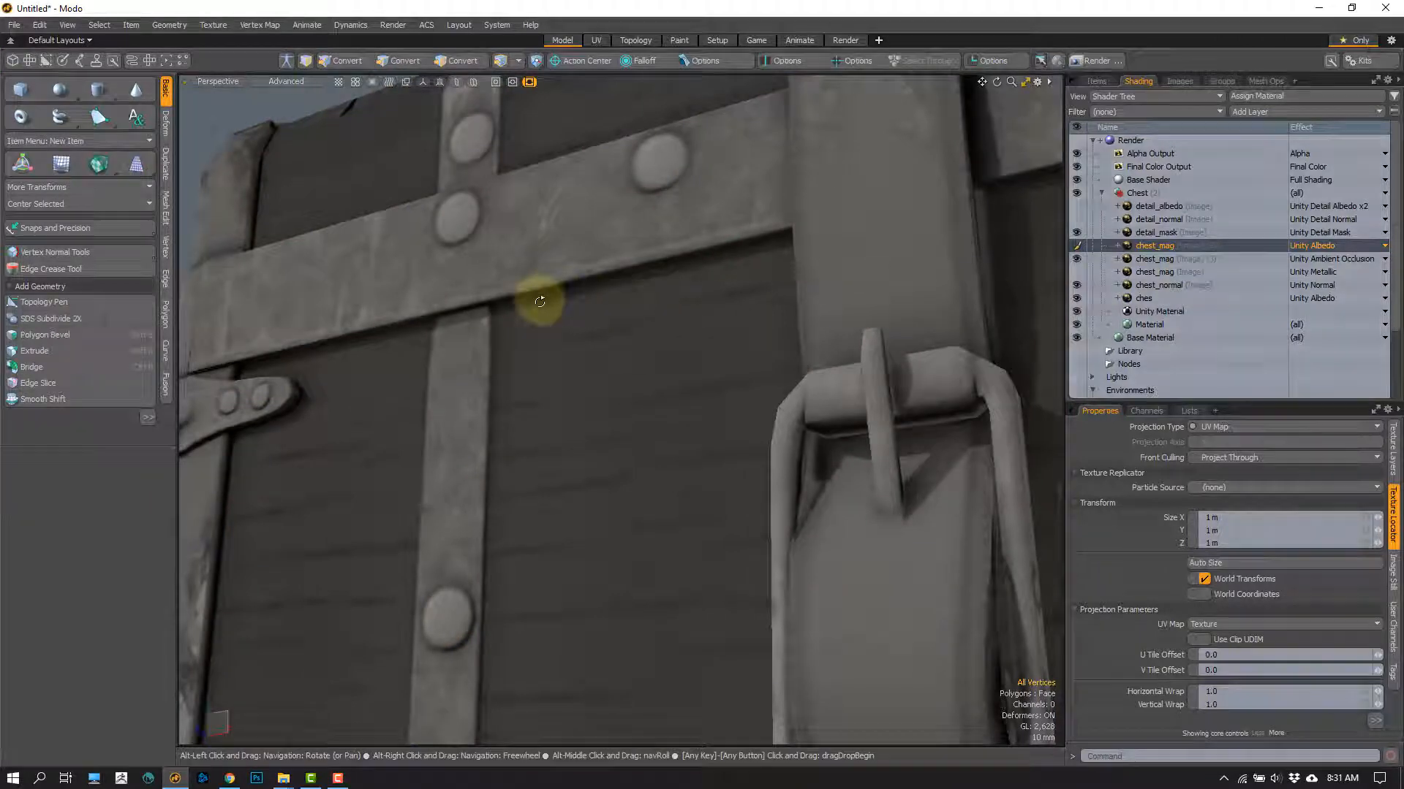
alt+drag(538, 300, 547, 272)
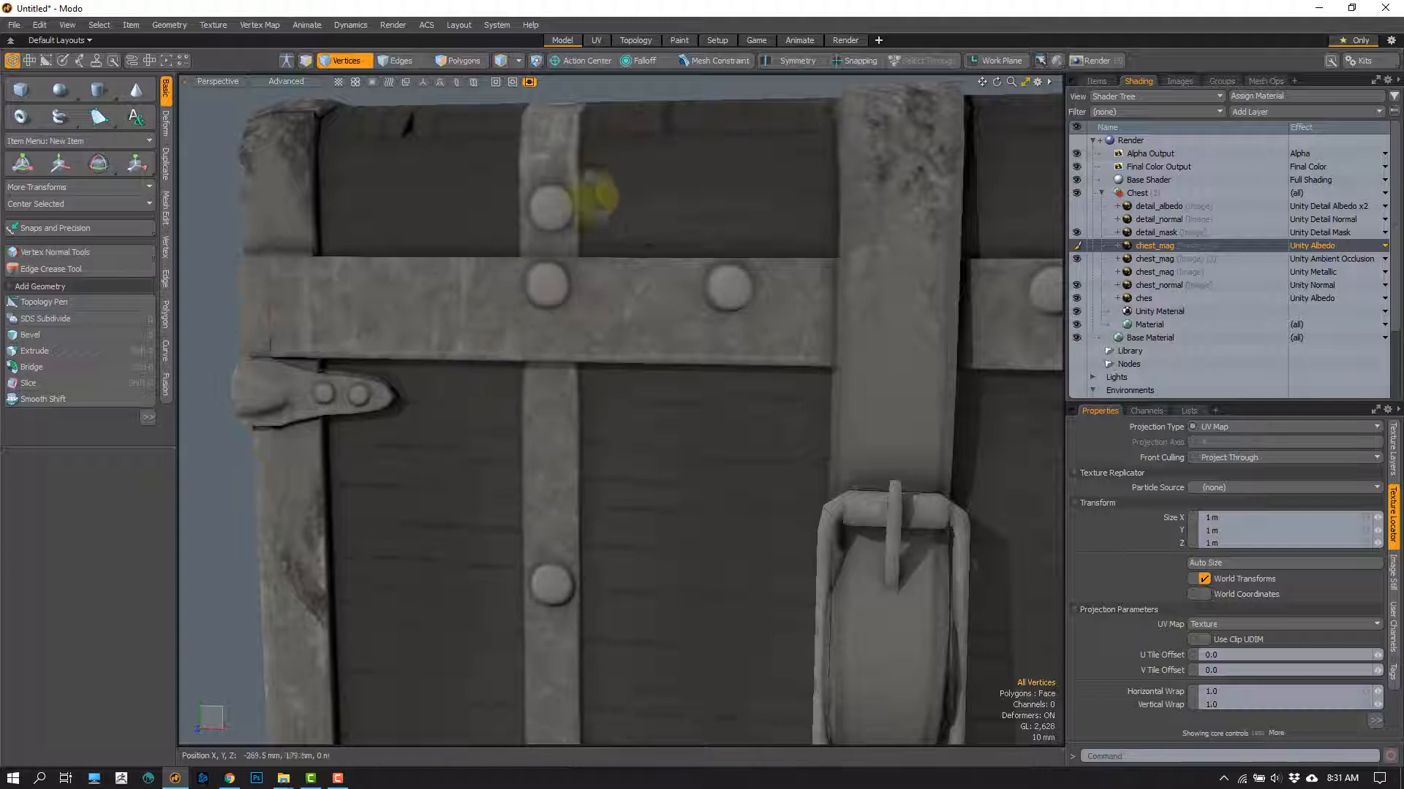
alt+drag(642, 172, 430, 307)
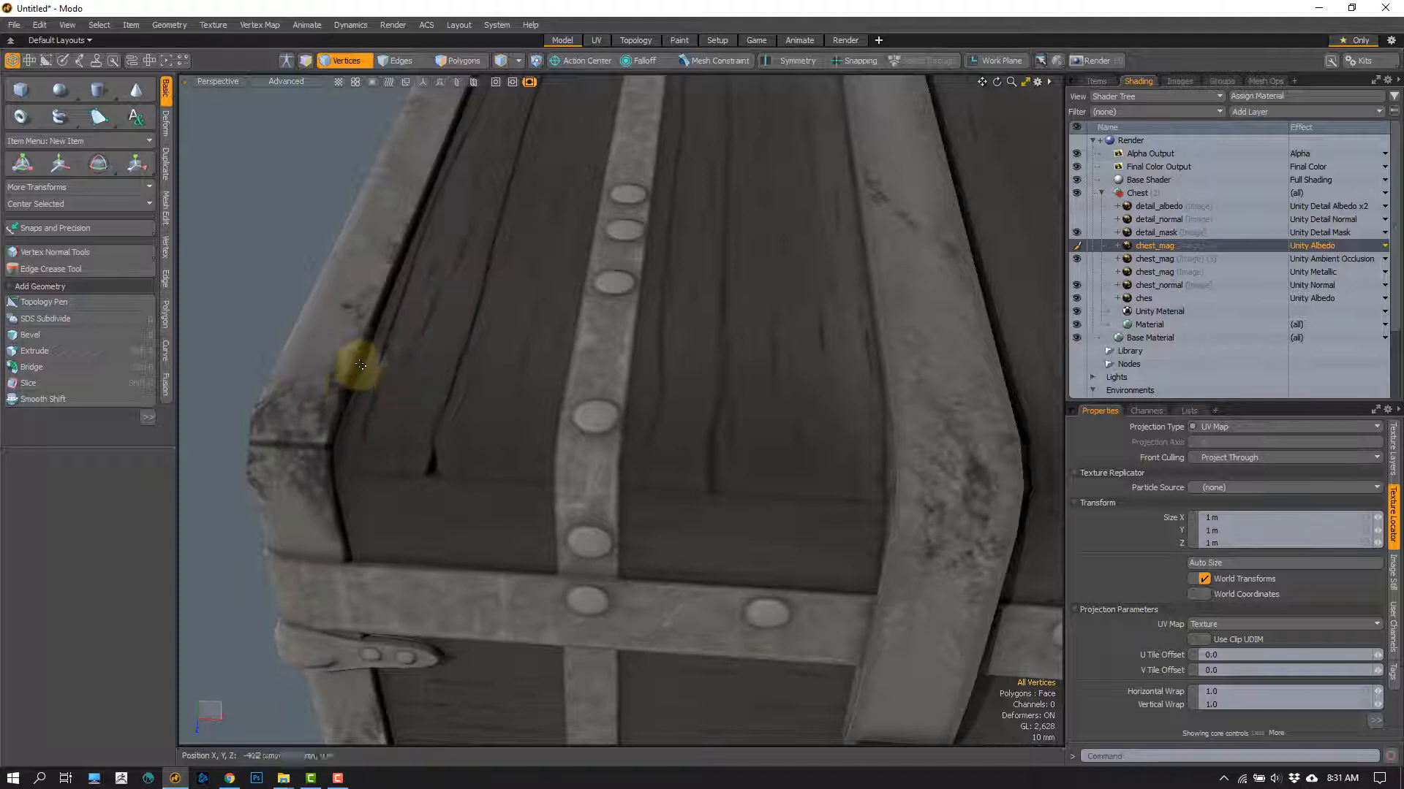
alt+drag(388, 292, 313, 276)
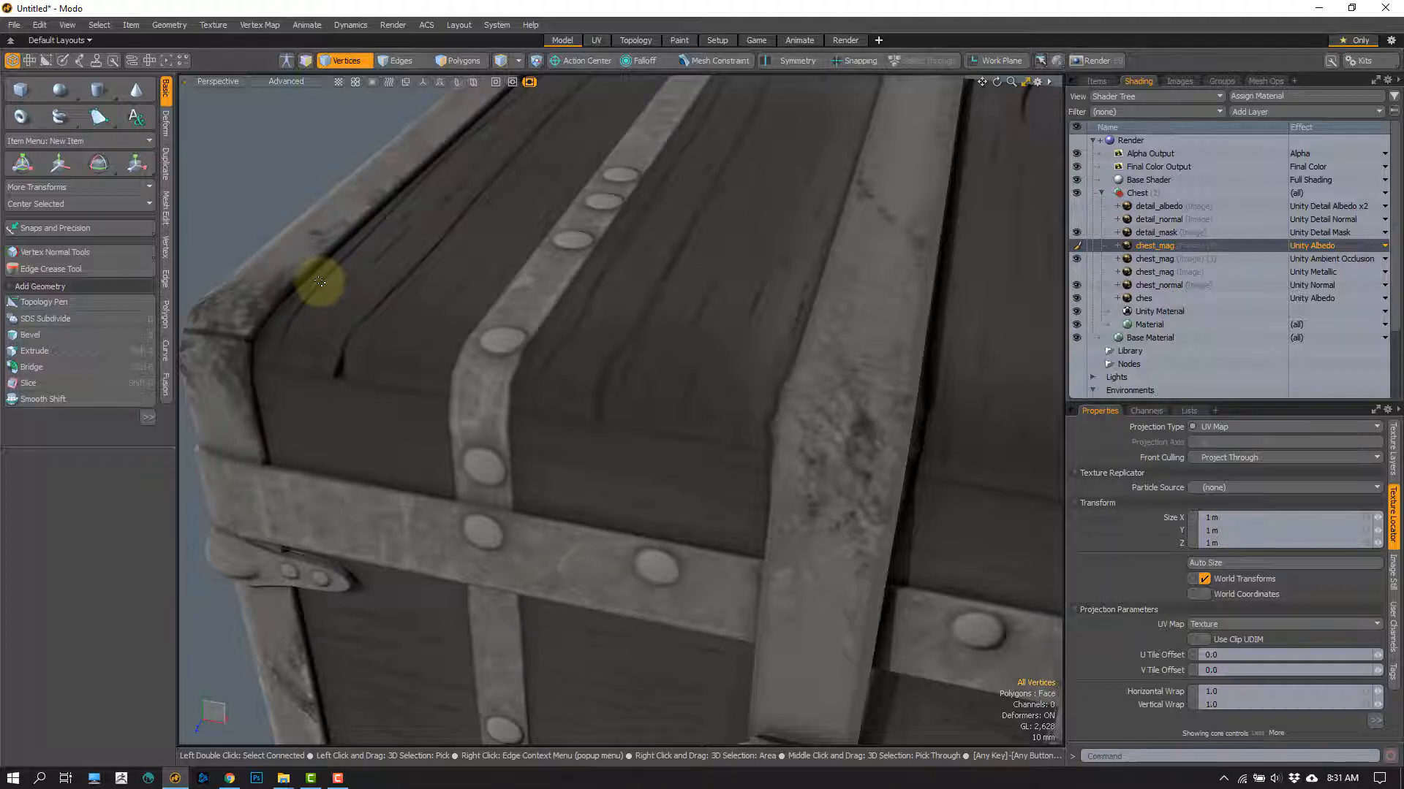
alt+drag(251, 317, 289, 311)
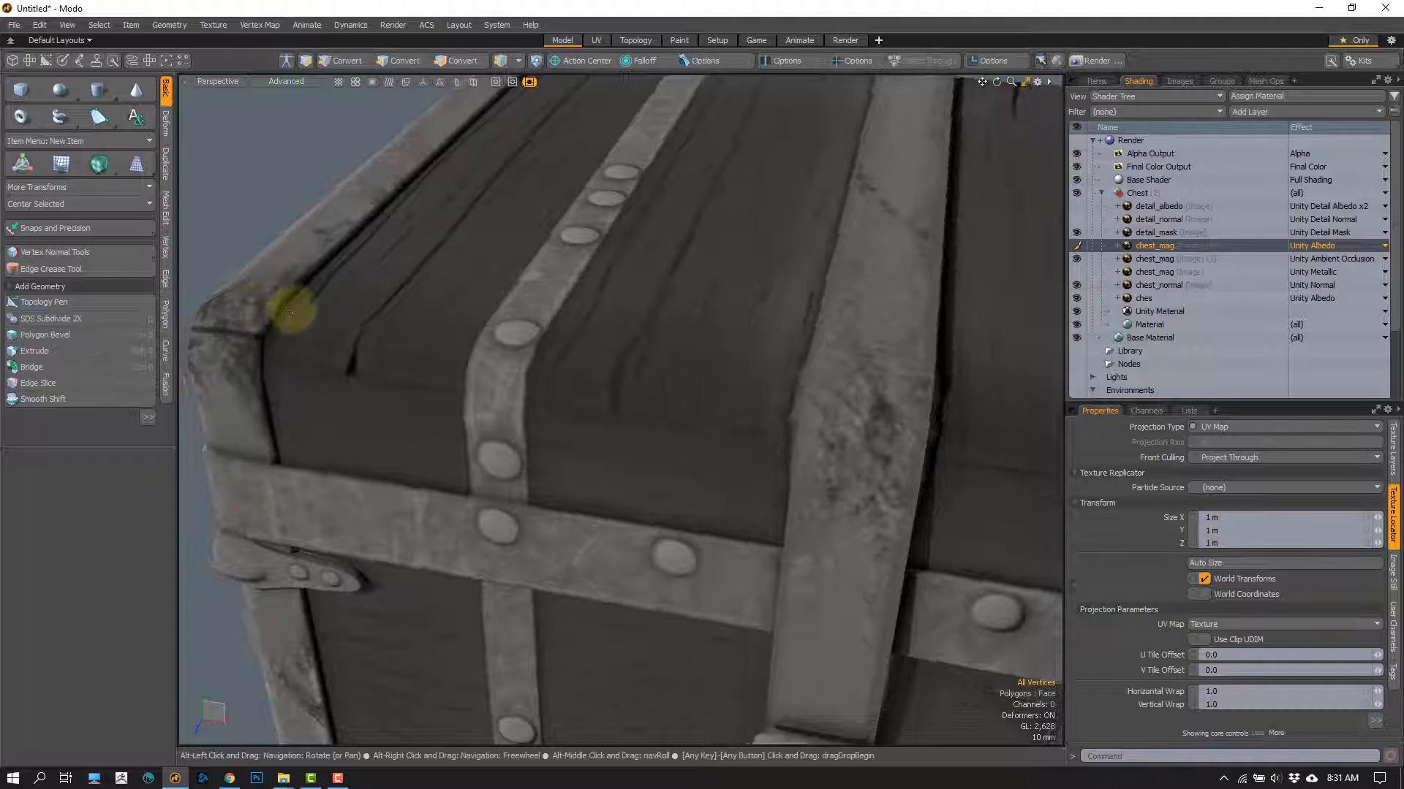
Step: Examine the smoothness map on the lid, corner fittings, metal bands, rivets, buckle and lock, from close up and as a whole
mouse_move(298, 333)
right_down()
mouse_move(226, 320)
mouse_move(292, 257)
mouse_move(335, 243)
mouse_move(322, 256)
right_up()
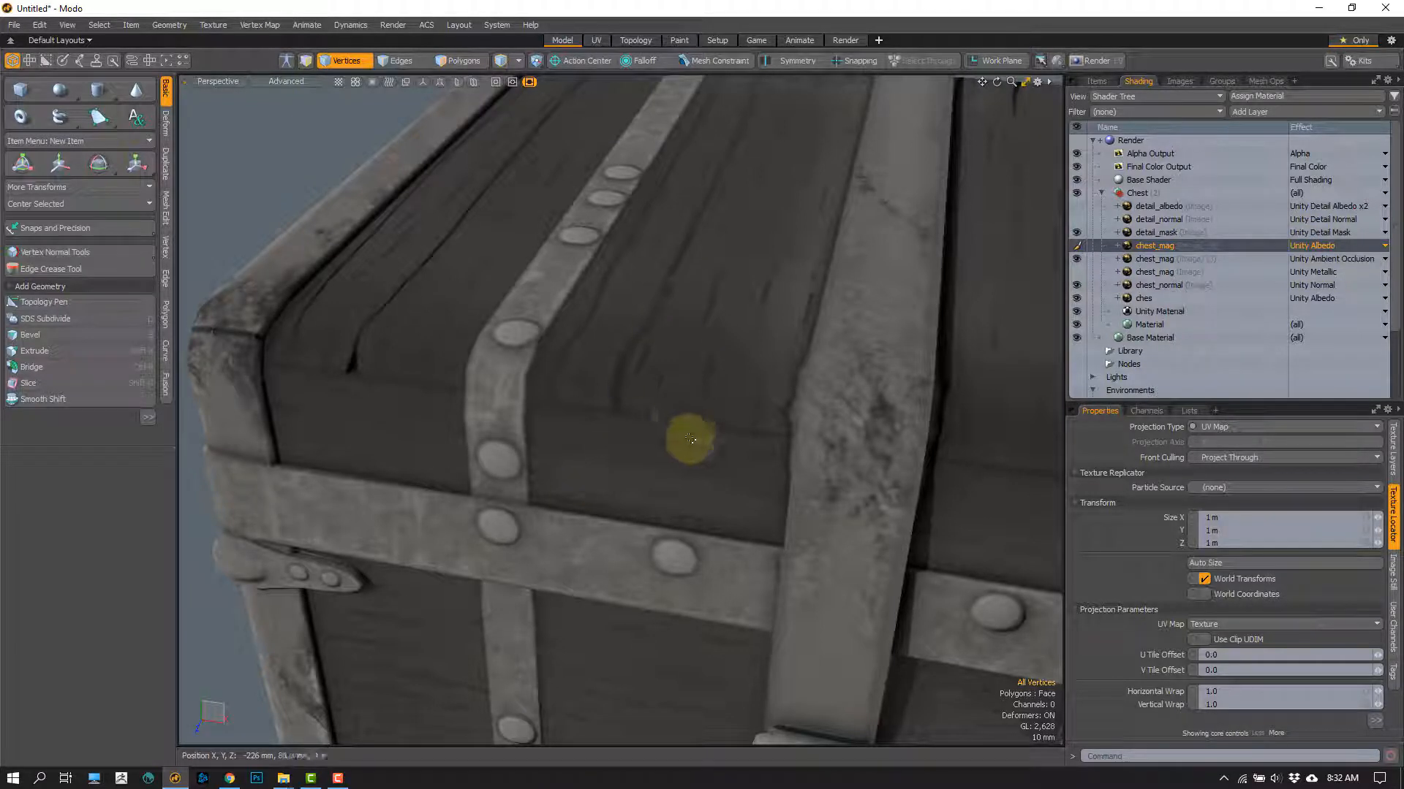
alt+drag(683, 432, 560, 400)
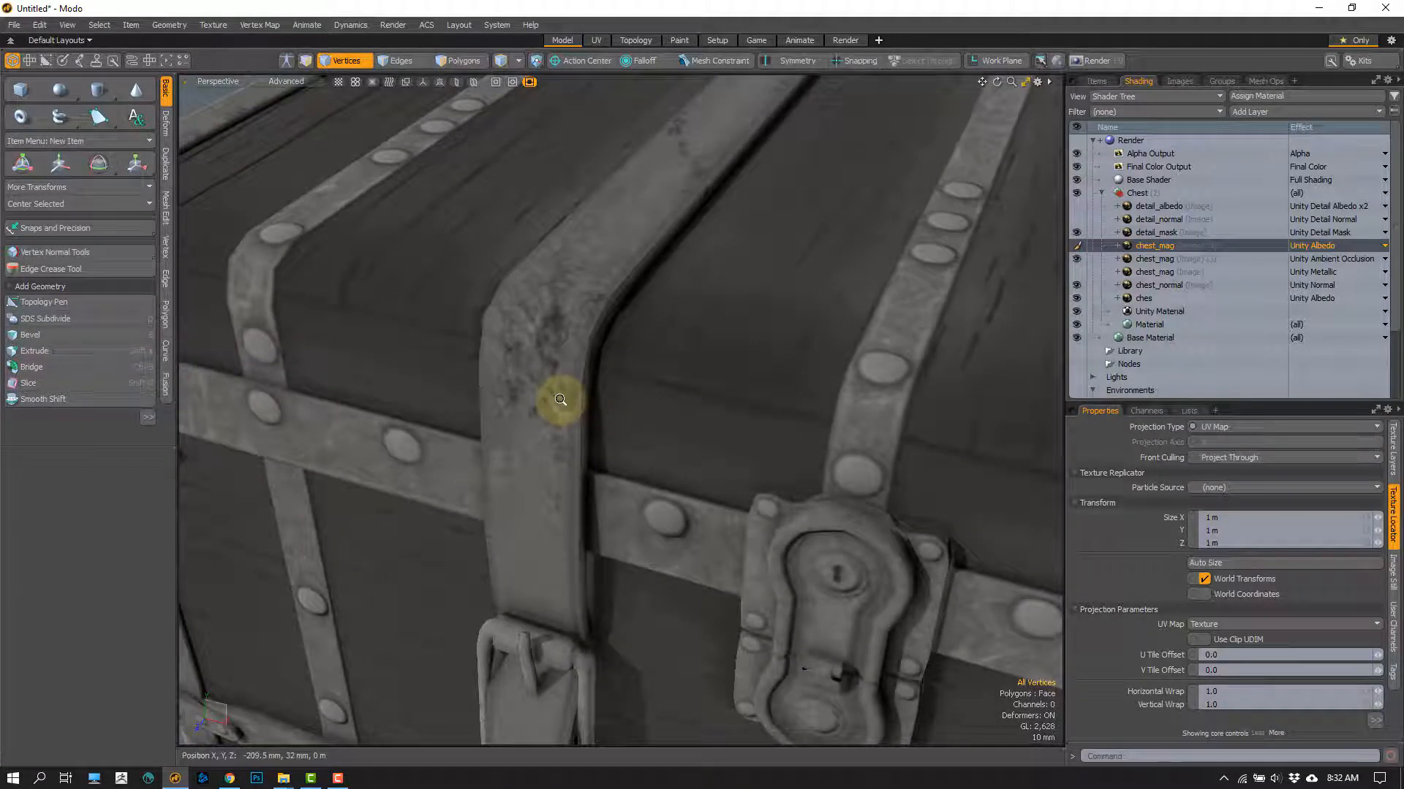
alt+drag(665, 388, 635, 306)
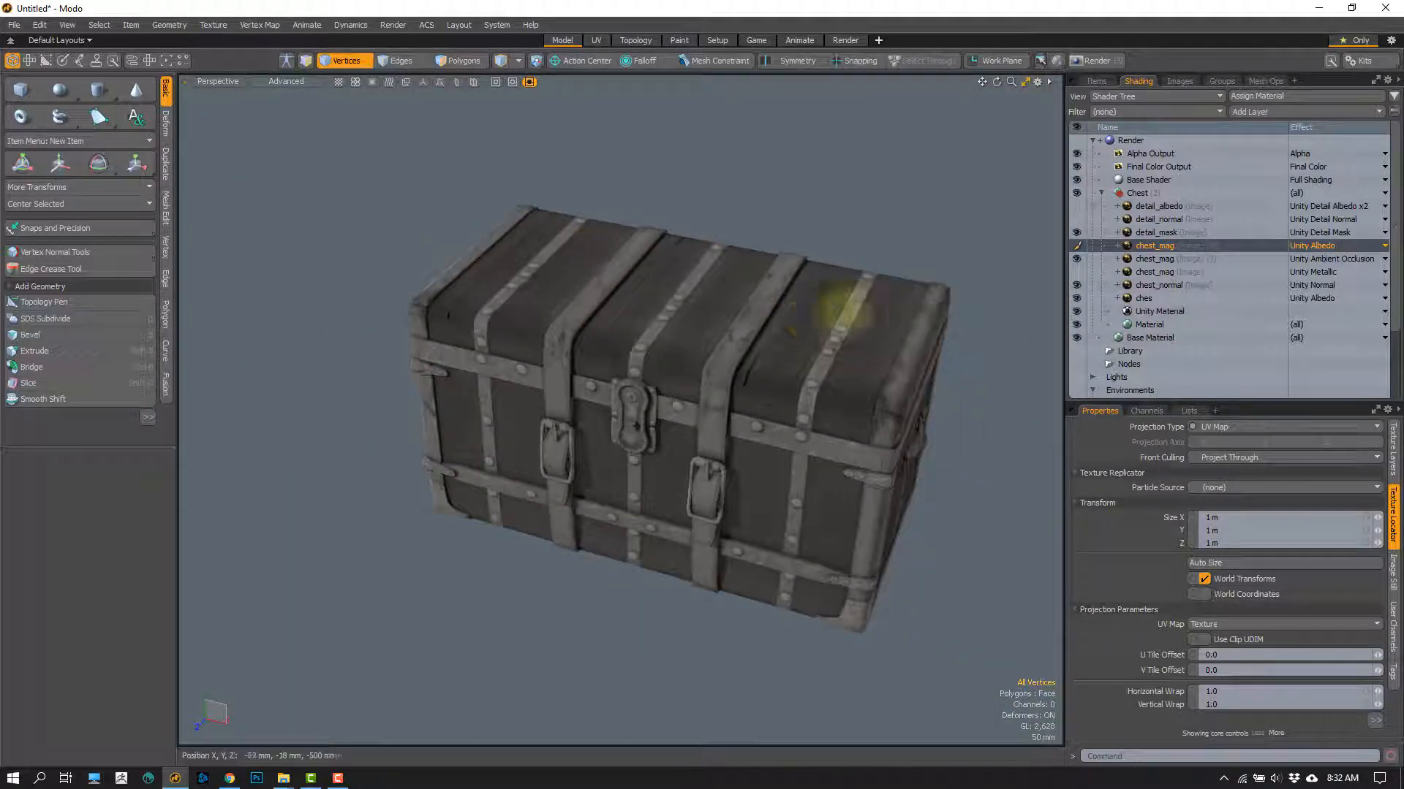
alt+drag(564, 356, 650, 401)
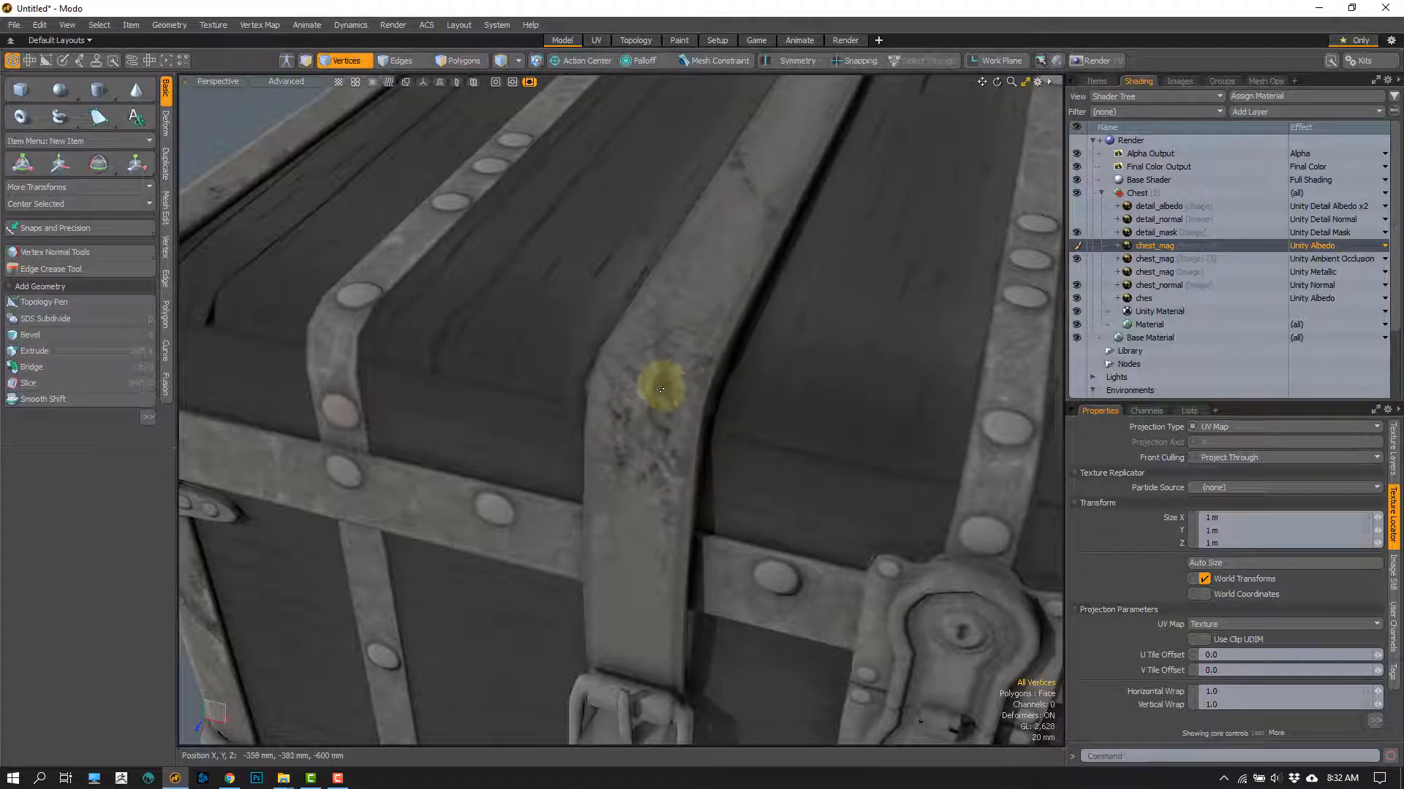
alt+drag(709, 417, 378, 190)
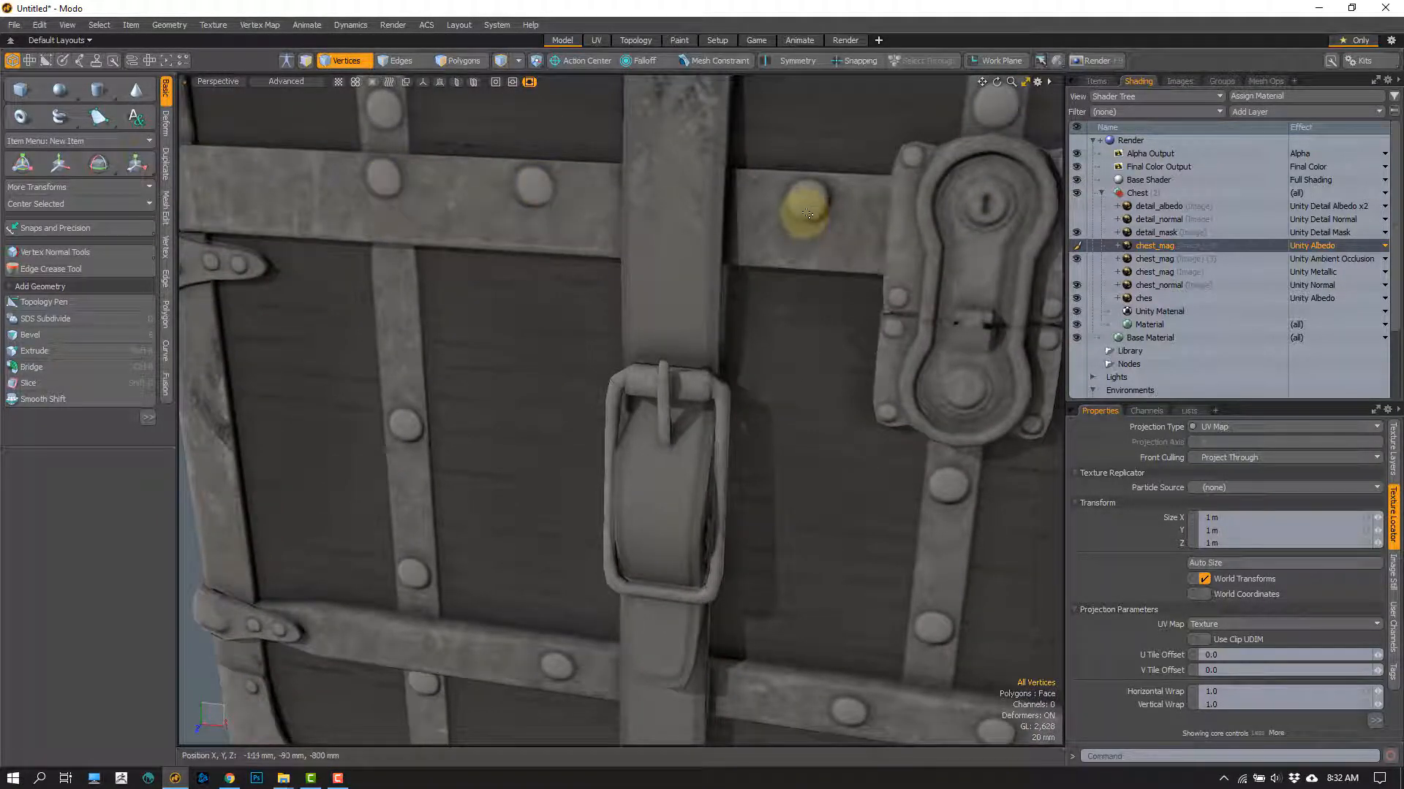
alt+drag(457, 314, 567, 348)
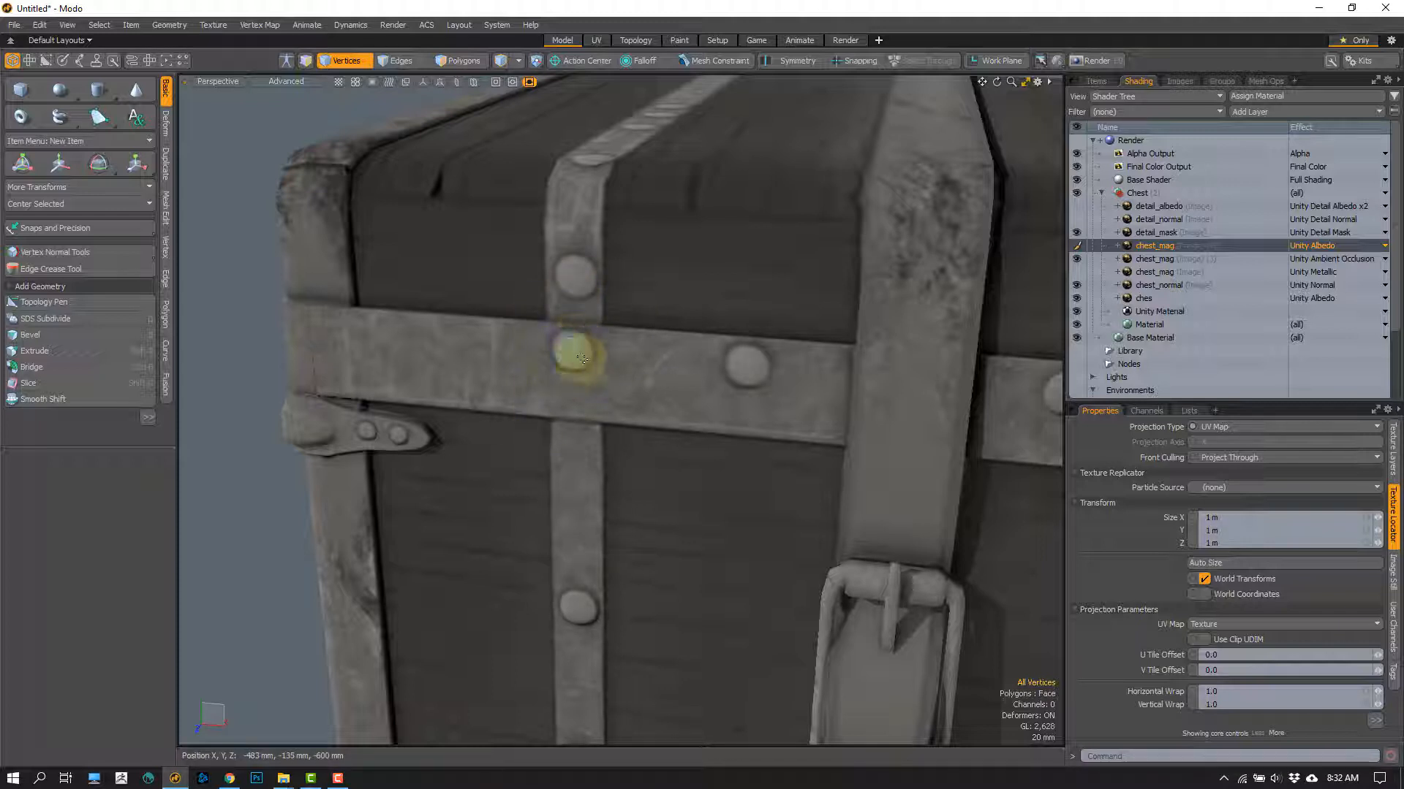
right_drag(581, 358, 594, 356)
scroll(280, 509, down, 6)
mouse_move(276, 429)
alt+mouse_down()
mouse_move(410, 398)
mouse_move(453, 432)
mouse_move(448, 448)
mouse_move(470, 423)
mouse_move(469, 287)
mouse_move(470, 305)
mouse_move(515, 314)
mouse_move(479, 322)
mouse_move(502, 228)
mouse_move(480, 329)
mouse_move(516, 248)
mouse_move(476, 272)
mouse_move(480, 413)
alt+mouse_up()
alt+shift+drag(488, 563, 486, 480)
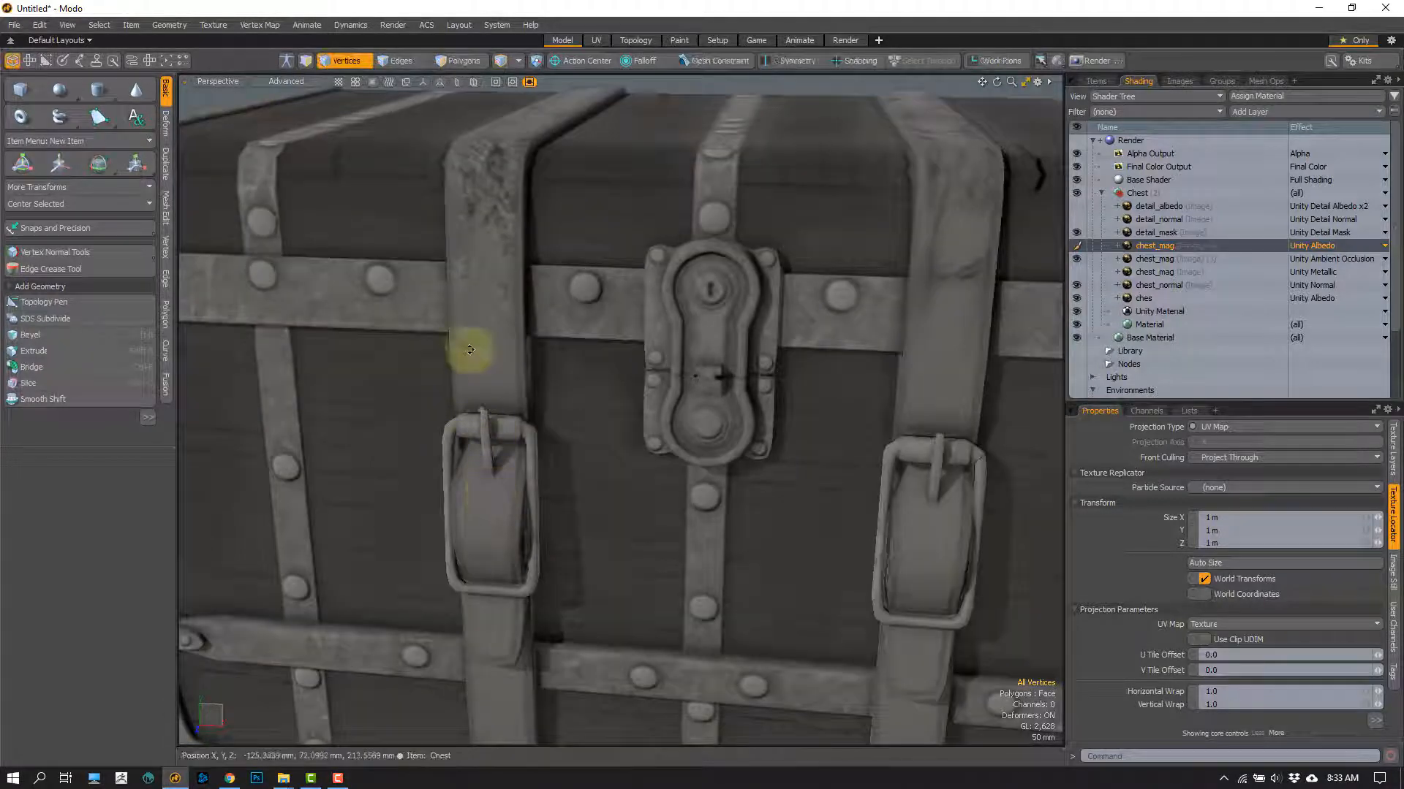
Step: Inspect the worn area of the smoothness map where the leather strap bends over the lid's front edge
alt+drag(509, 355, 611, 408)
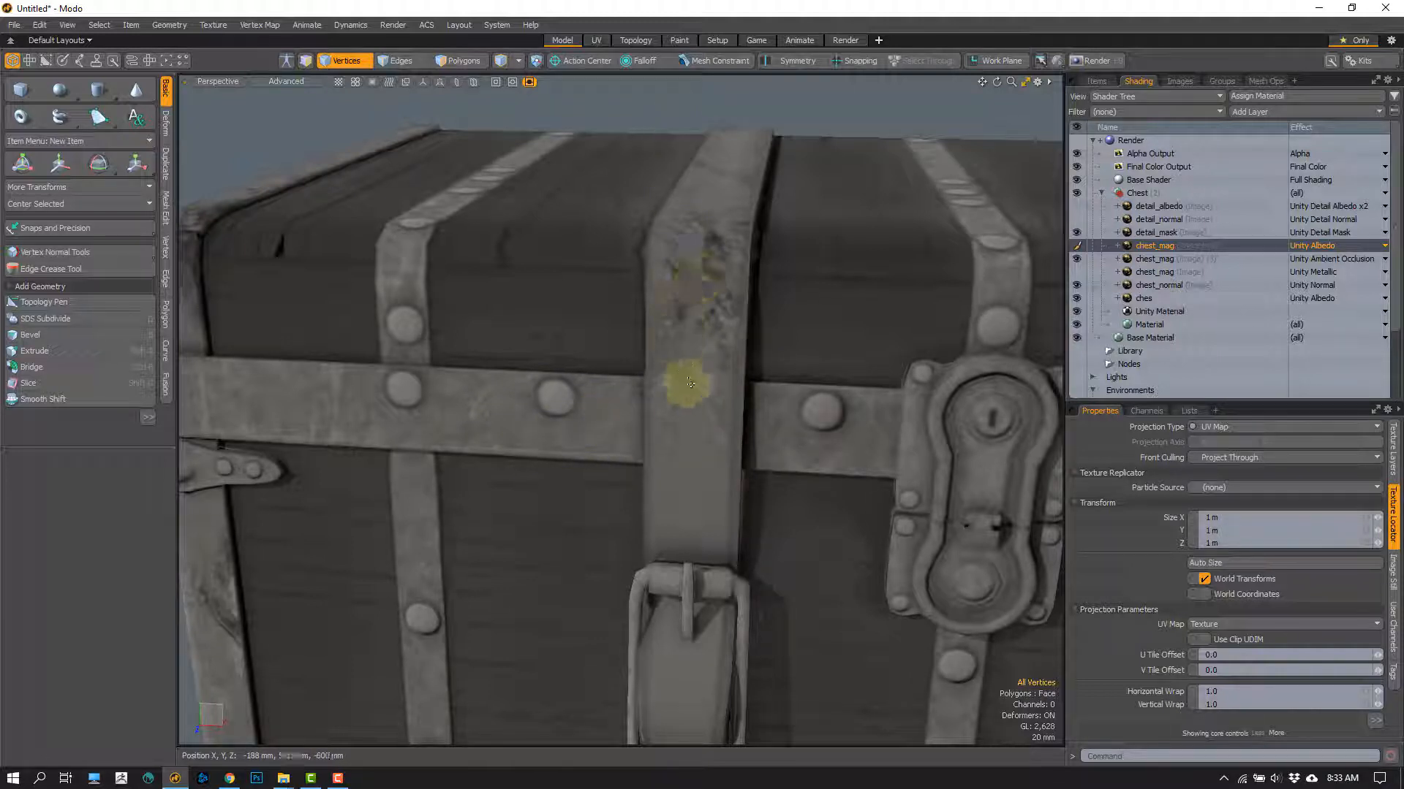
ctrl+alt+drag(685, 370, 693, 363)
alt+shift+drag(695, 251, 399, 321)
ctrl+alt+drag(739, 322, 696, 329)
alt+shift+drag(593, 335, 972, 364)
mouse_move(623, 317)
ctrl+alt+mouse_down()
mouse_move(643, 316)
mouse_move(617, 316)
ctrl+alt+mouse_up()
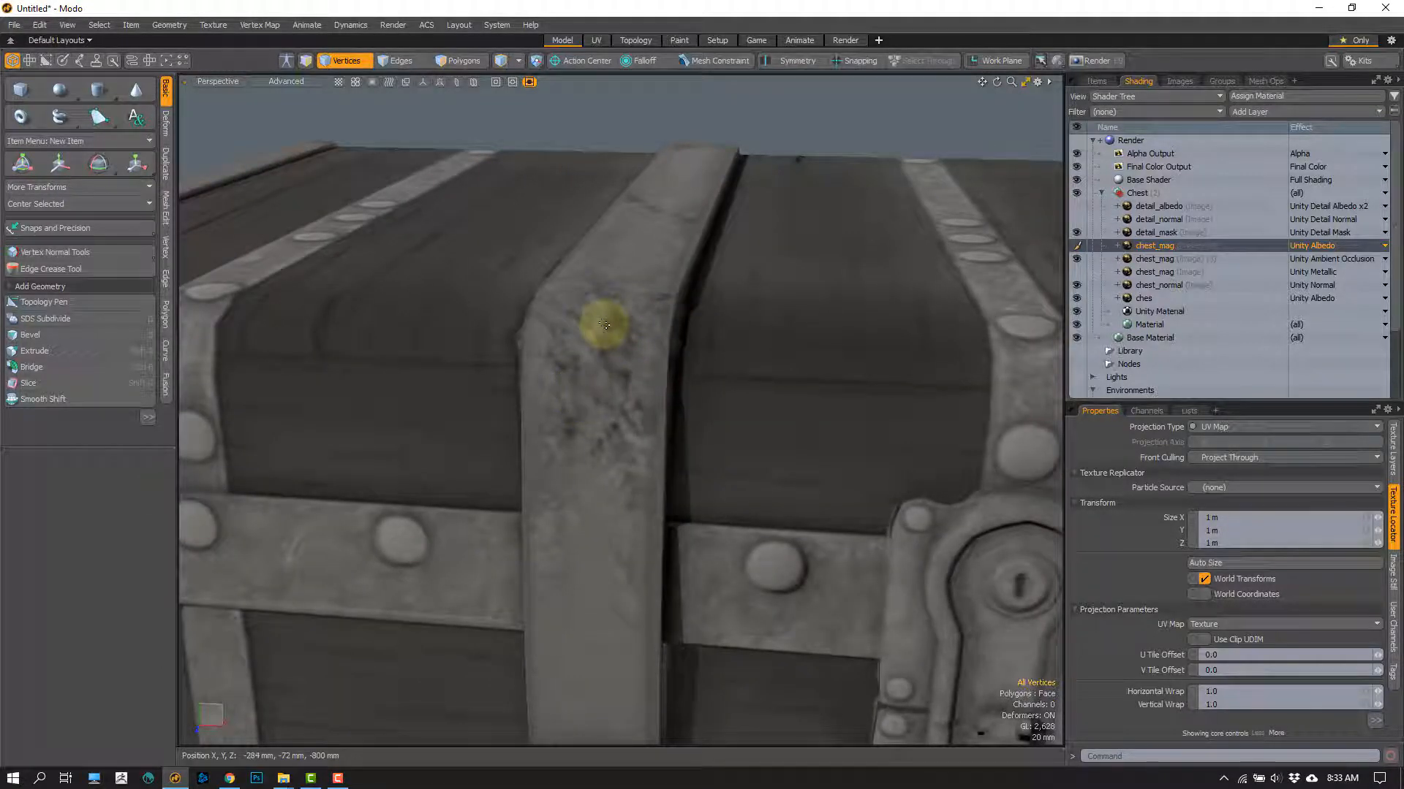
mouse_move(587, 375)
right_down()
mouse_move(605, 337)
mouse_move(584, 321)
mouse_move(551, 340)
mouse_move(590, 368)
mouse_move(581, 351)
right_up()
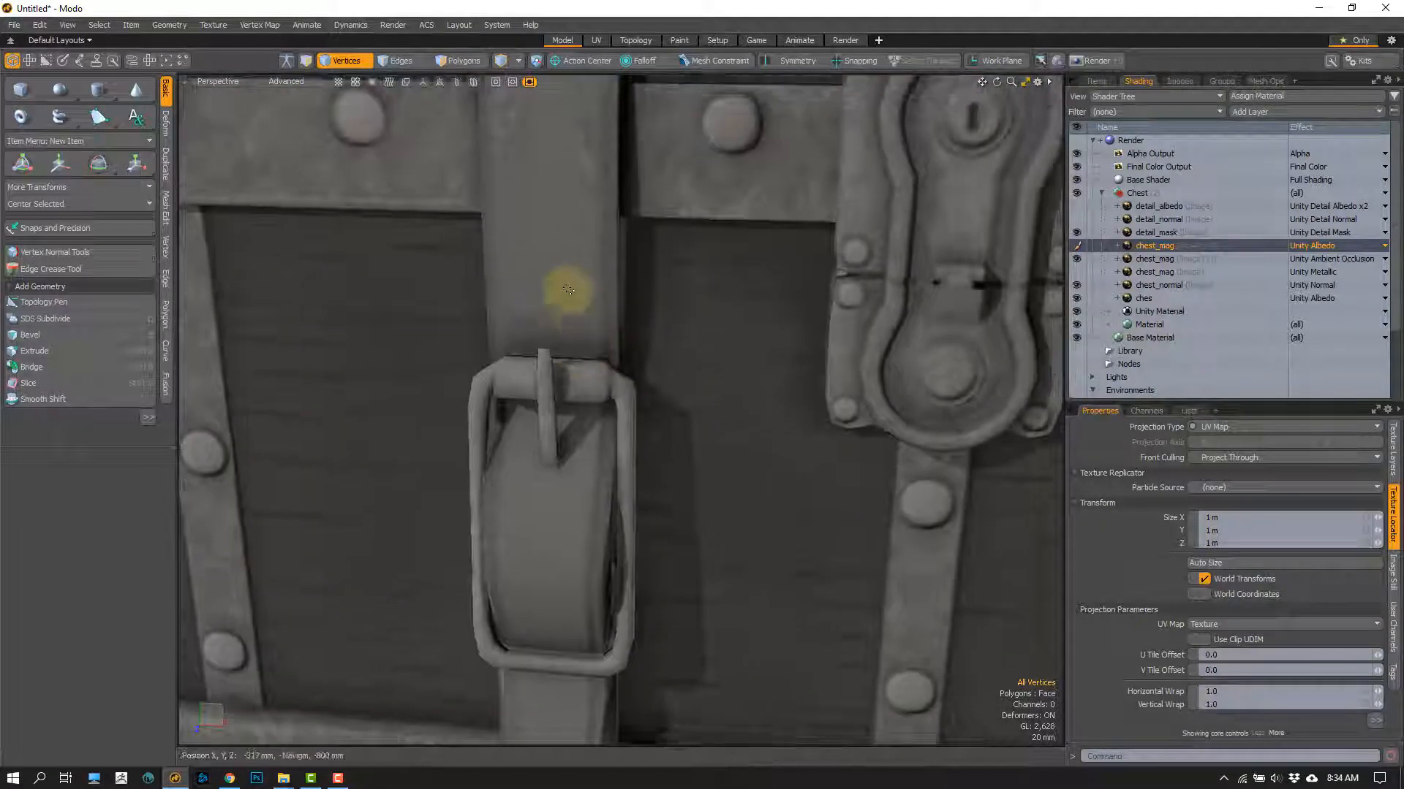
Step: Compare the smoothness map on the strap buckles, lock, lid wood cracks and second strap, ending on the whole chest
drag(572, 319, 549, 247)
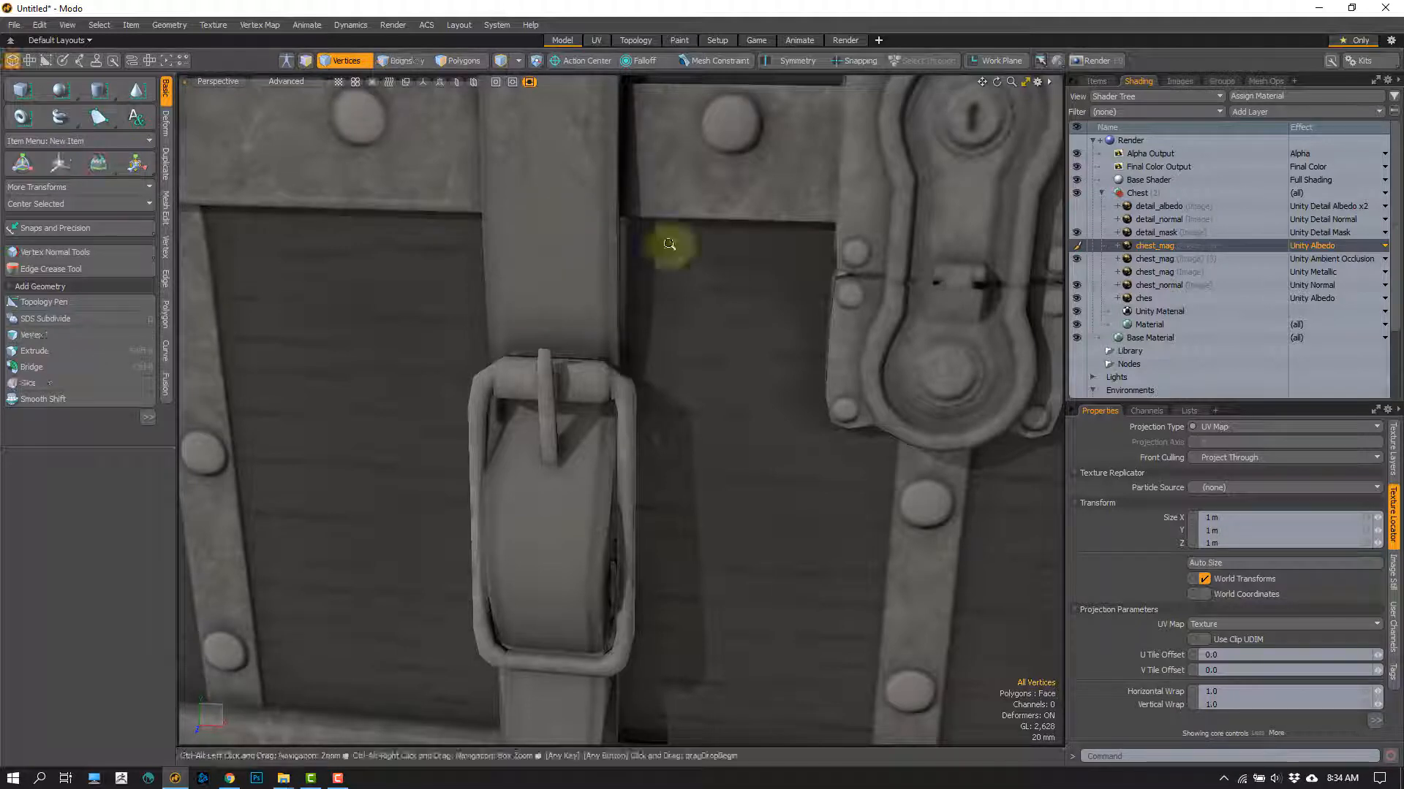
ctrl+alt+drag(644, 391, 631, 355)
alt+drag(630, 355, 430, 316)
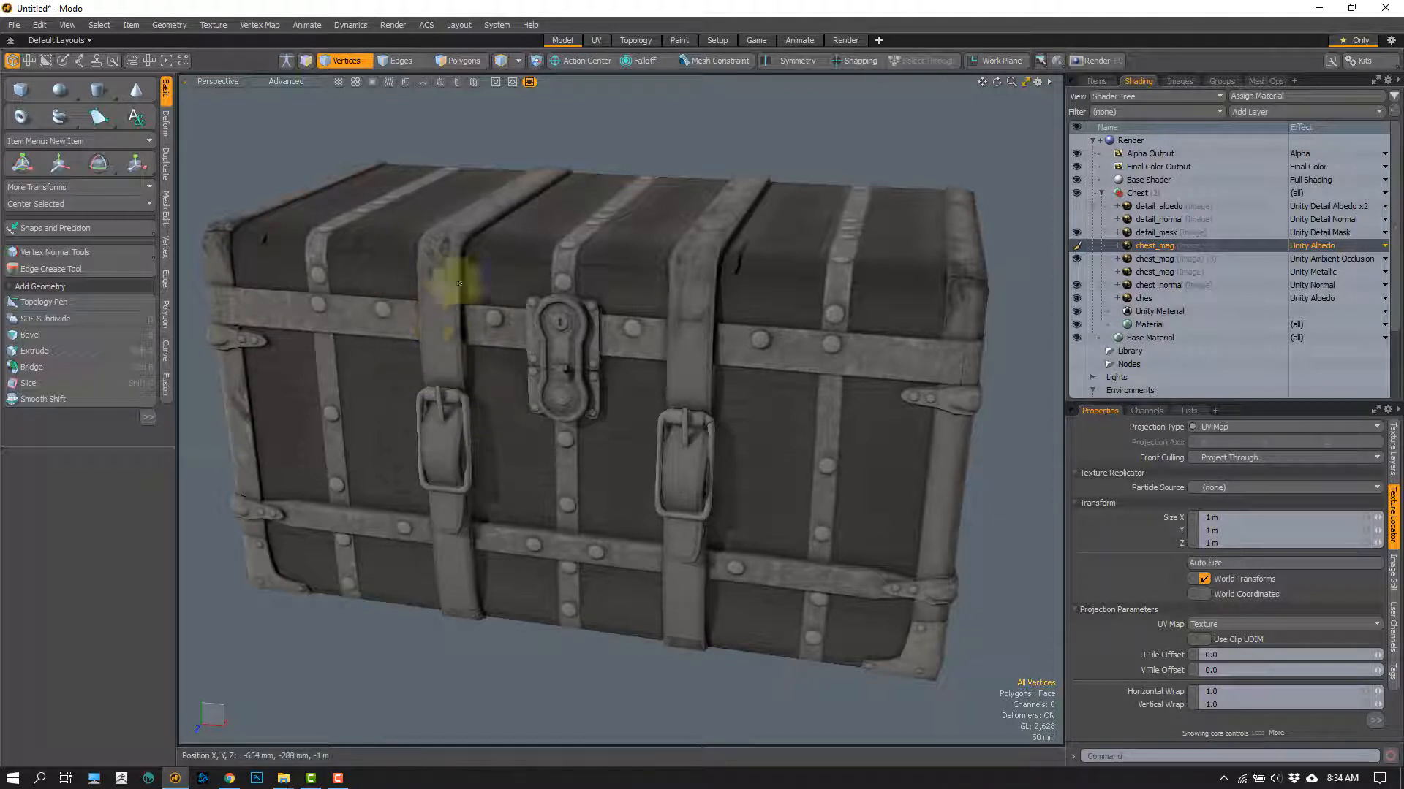
mouse_move(470, 316)
alt+mouse_down()
mouse_move(458, 344)
mouse_move(485, 313)
alt+mouse_up()
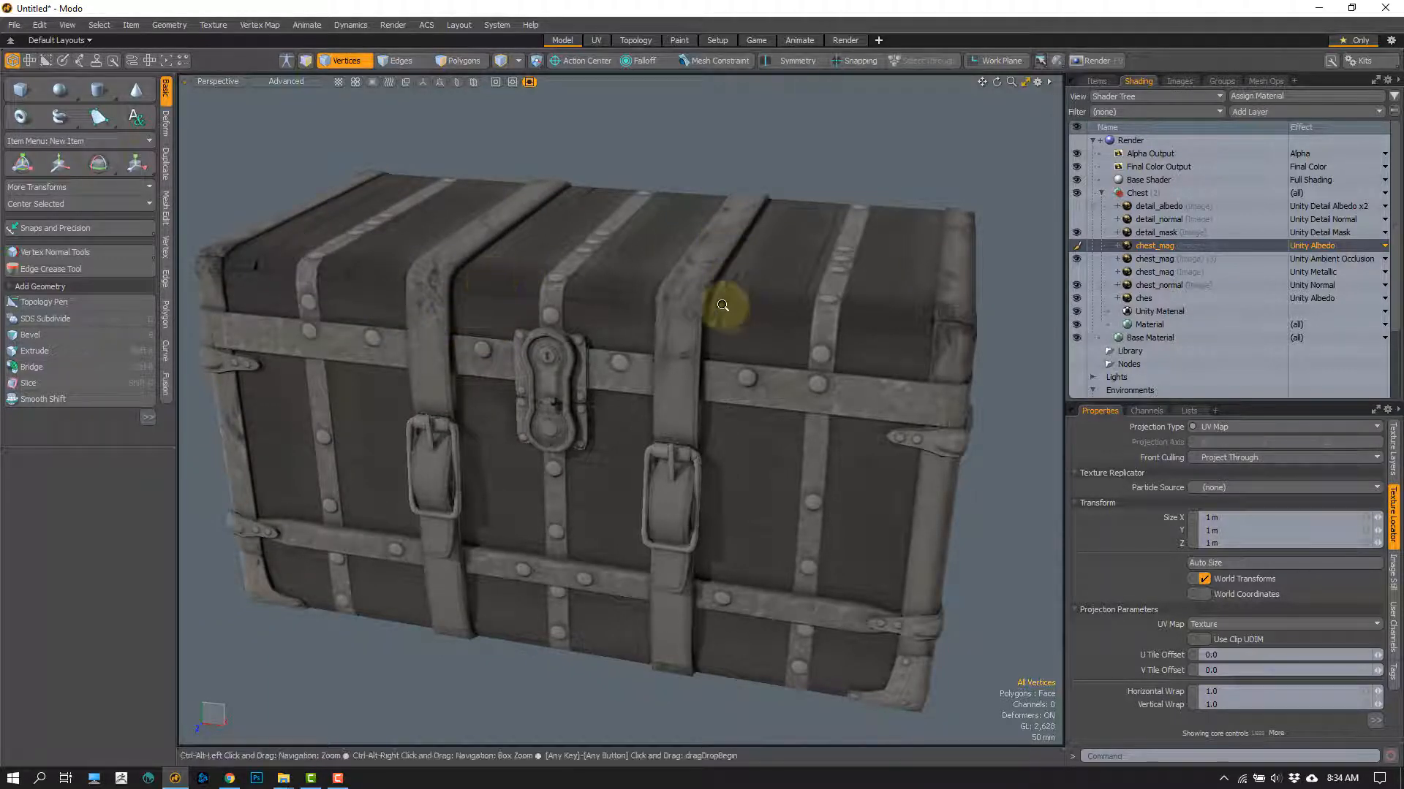
ctrl+alt+drag(727, 307, 561, 429)
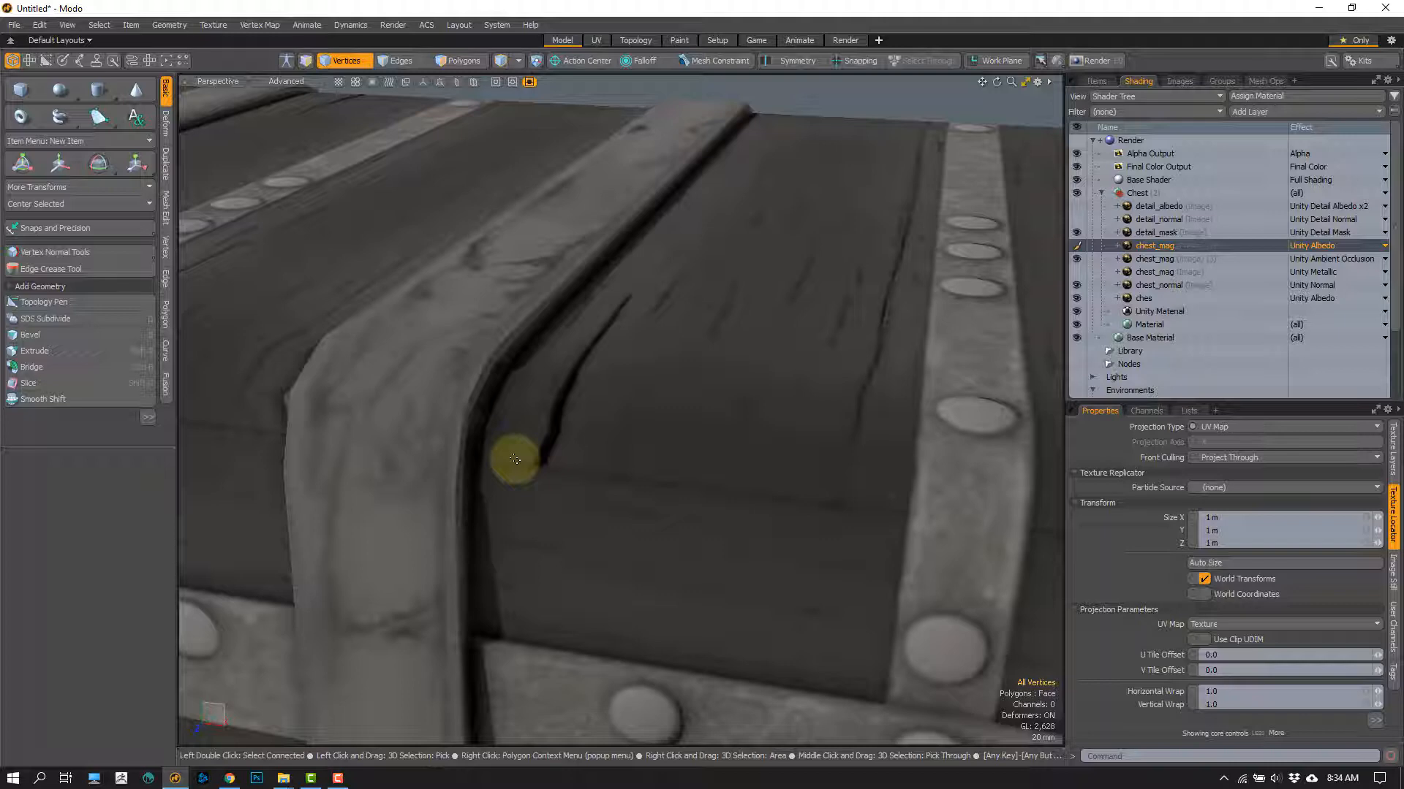
scroll(516, 459, down, 2)
scroll(557, 482, down, 3)
alt+drag(555, 451, 476, 621)
alt+shift+drag(475, 621, 482, 480)
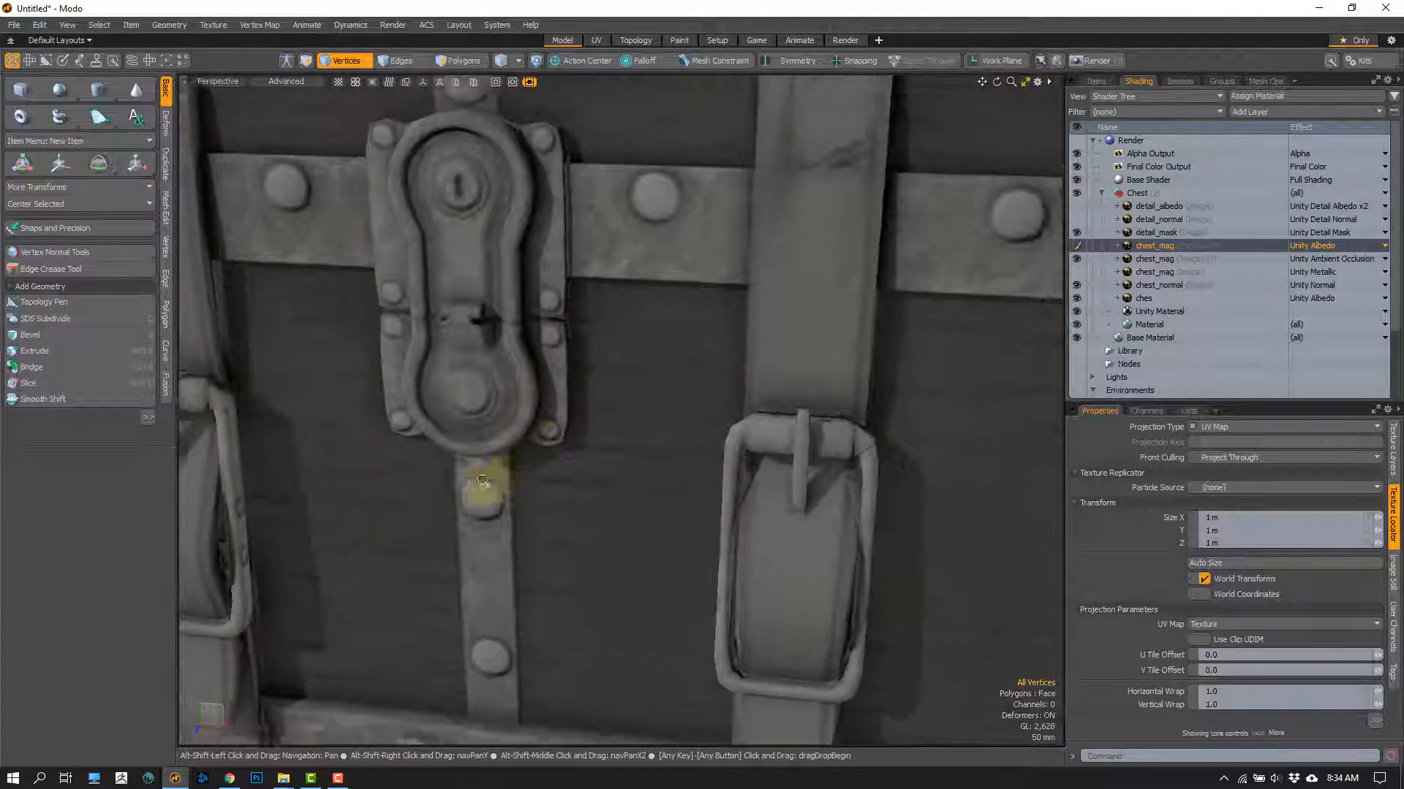
scroll(483, 480, down, 8)
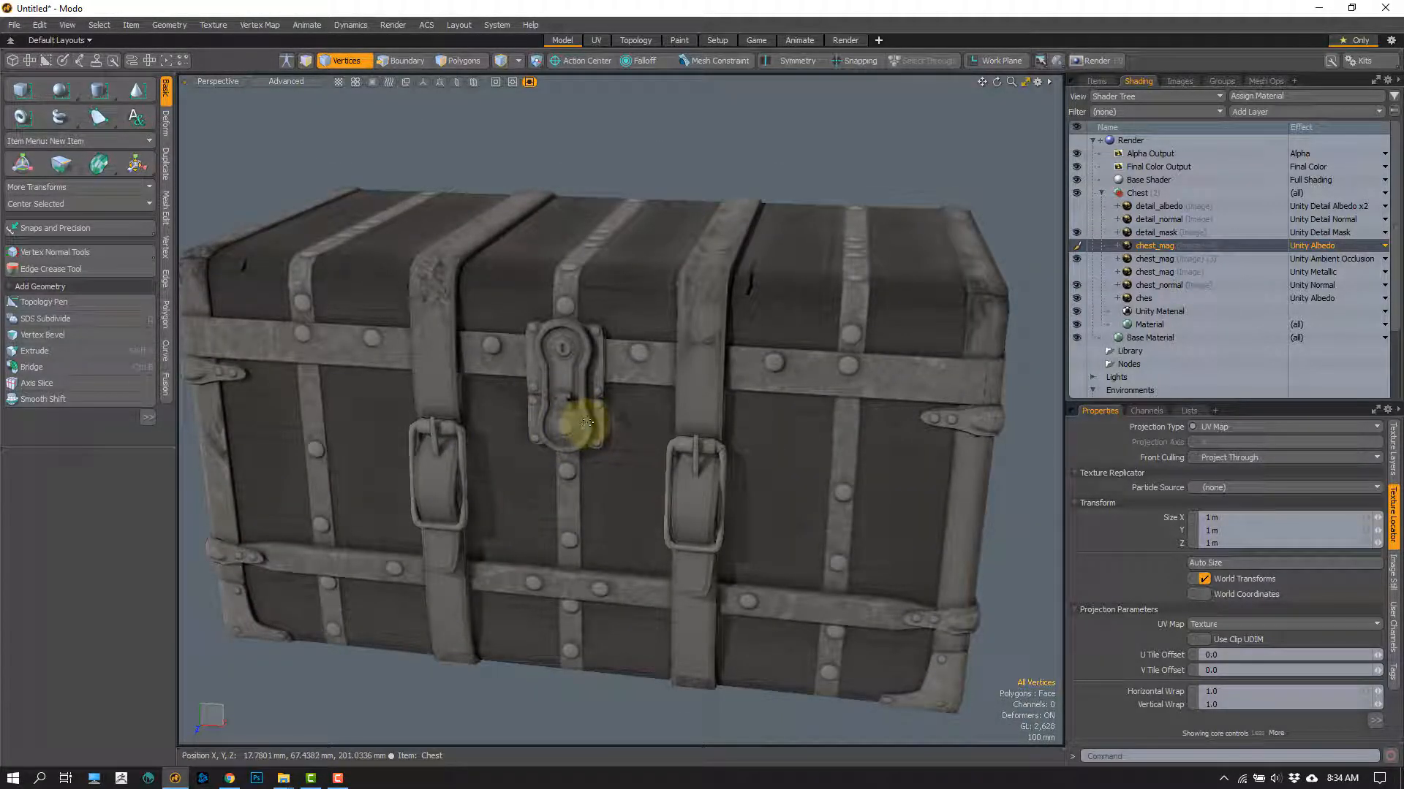
Step: Set the selected chest_mag layer's effect back to Unity Smoothness
click(1336, 249)
mouse_move(1322, 262)
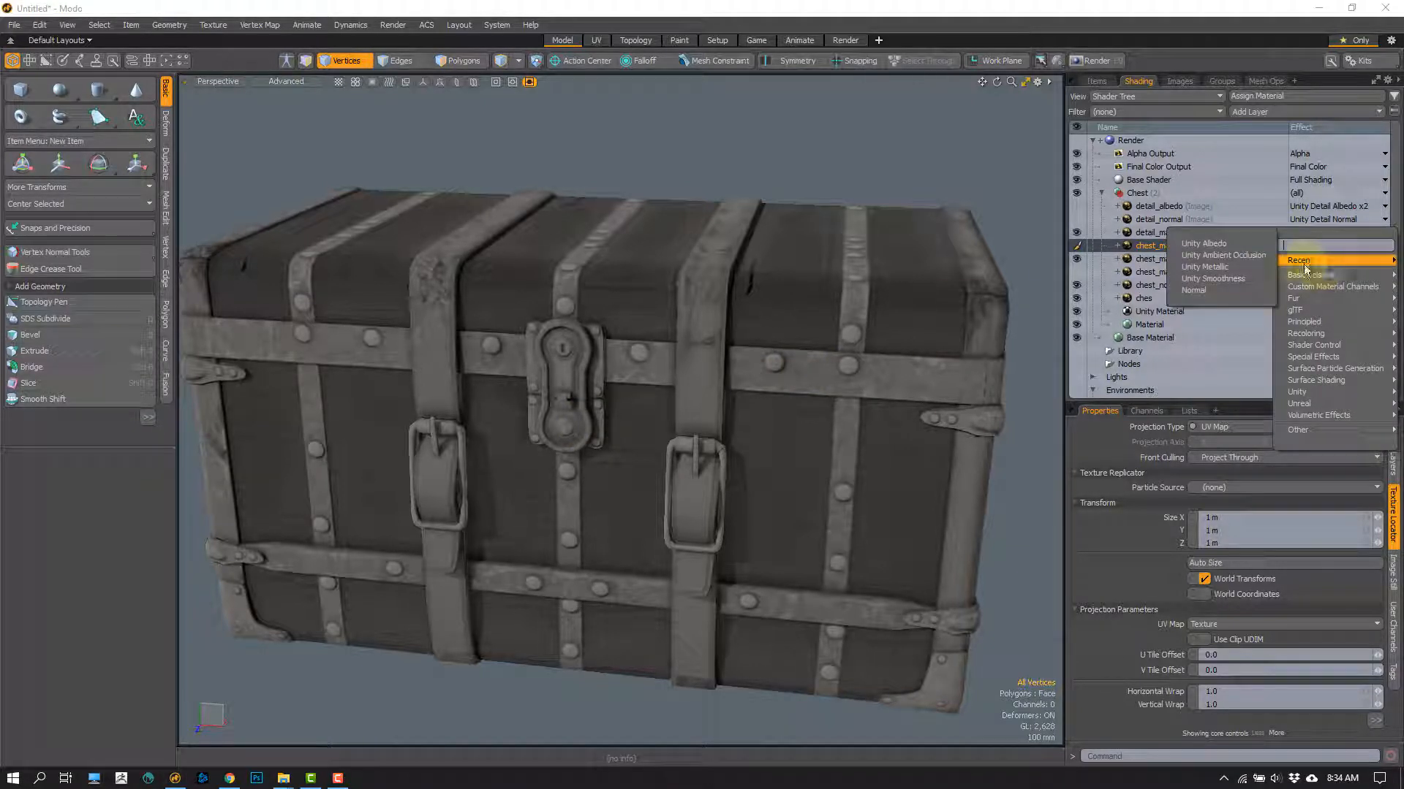
click(1229, 279)
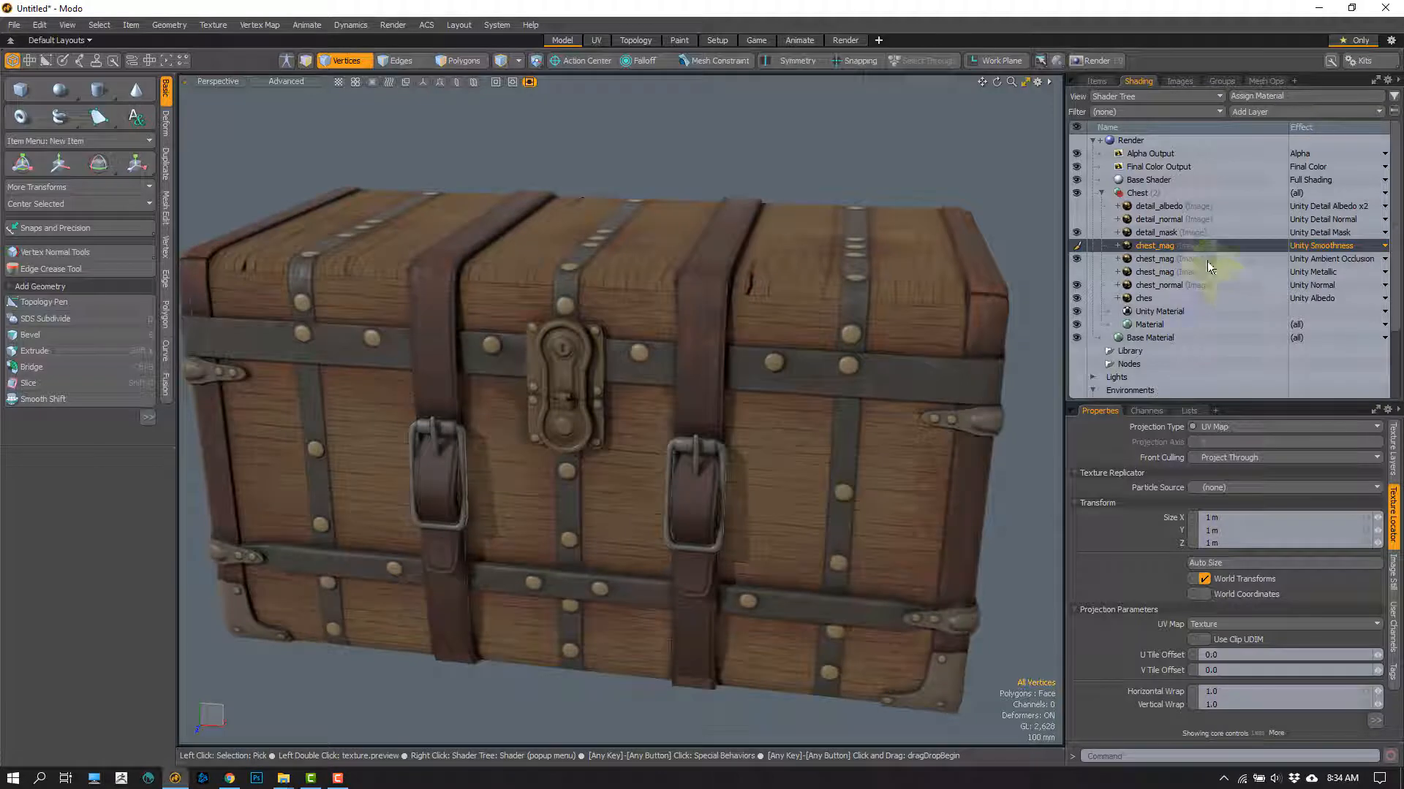
Step: Examine how light reflects off the full-colour chest from the front, from underneath and from above
alt+drag(523, 383, 492, 314)
key(a)
scroll(596, 387, up, 5)
key(a)
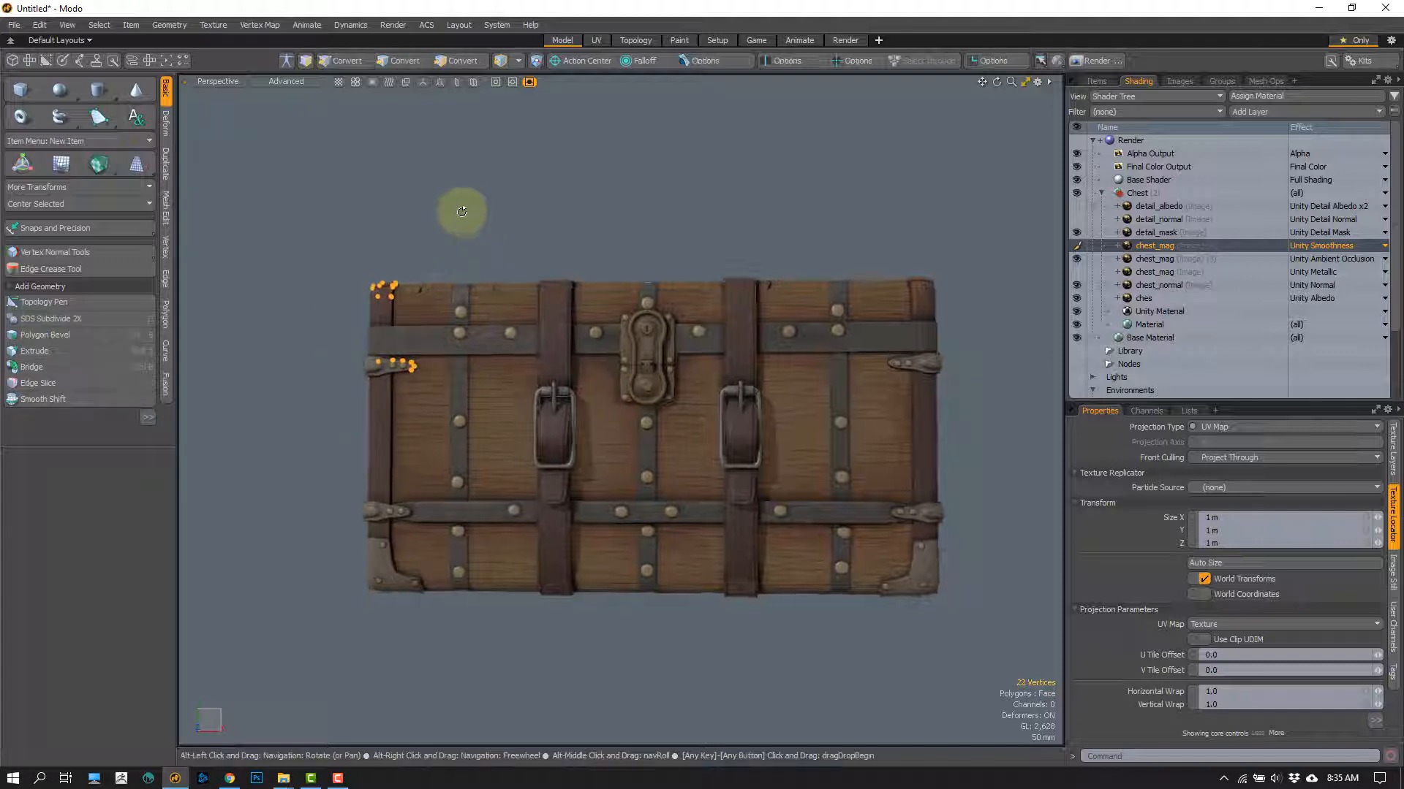
alt+drag(461, 212, 405, 195)
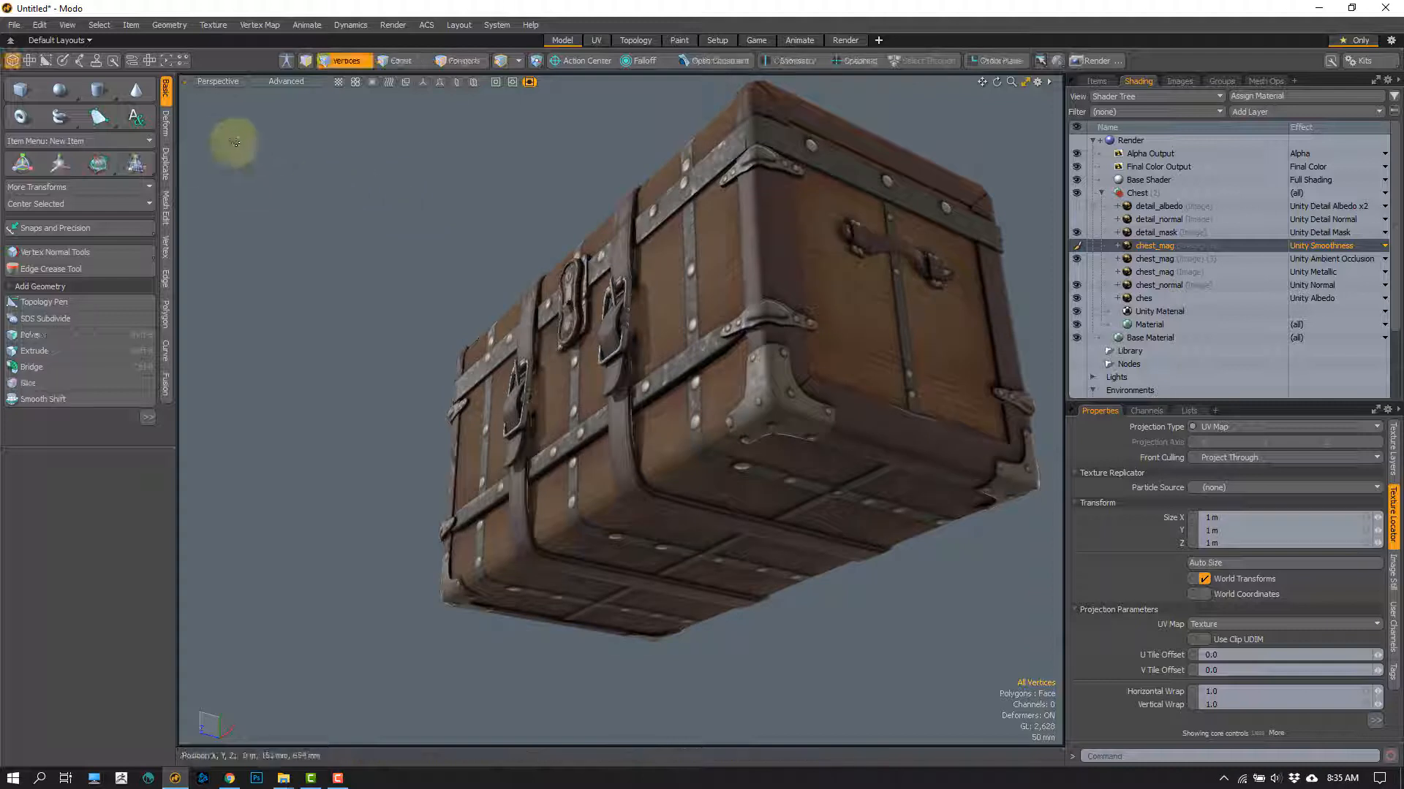
right_drag(239, 136, 222, 167)
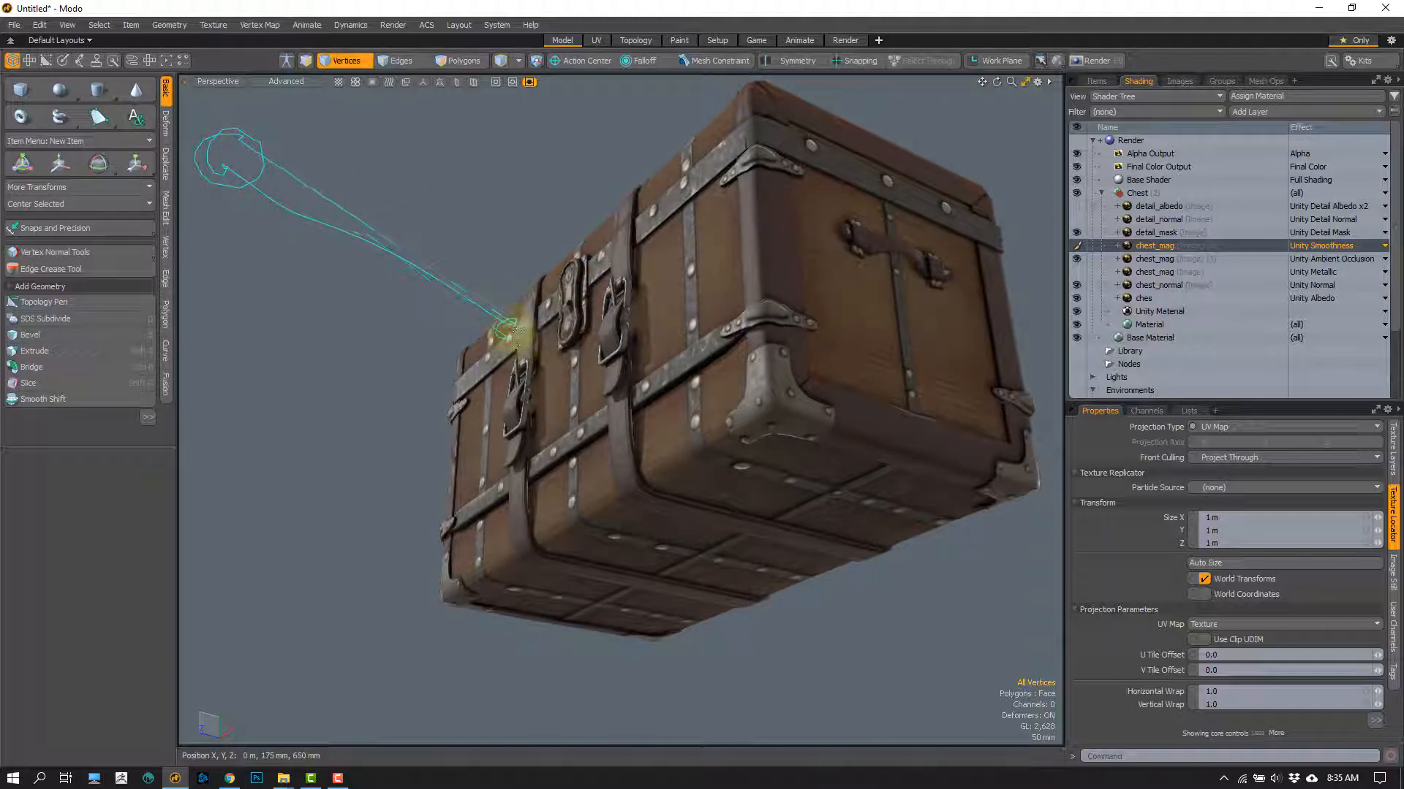
mouse_move(516, 330)
right_down()
mouse_move(523, 666)
mouse_move(489, 723)
mouse_move(504, 670)
mouse_move(502, 317)
mouse_move(573, 393)
right_up()
mouse_move(470, 221)
alt+mouse_down()
mouse_move(522, 175)
mouse_move(503, 208)
mouse_move(533, 298)
mouse_move(388, 246)
mouse_move(401, 234)
mouse_move(423, 241)
mouse_move(388, 256)
mouse_move(375, 306)
mouse_move(432, 286)
mouse_move(498, 318)
alt+mouse_up()
click(522, 175)
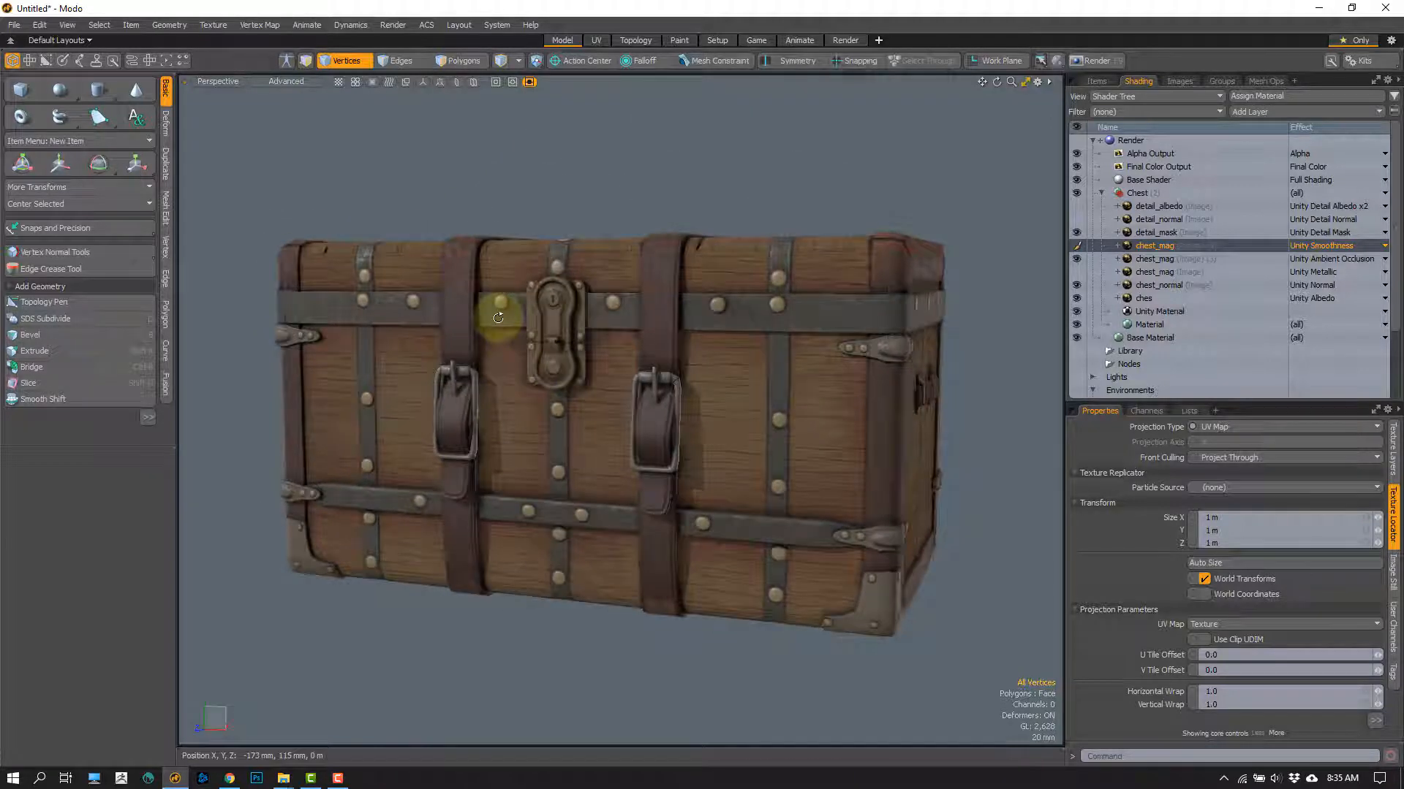
alt+drag(512, 400, 524, 342)
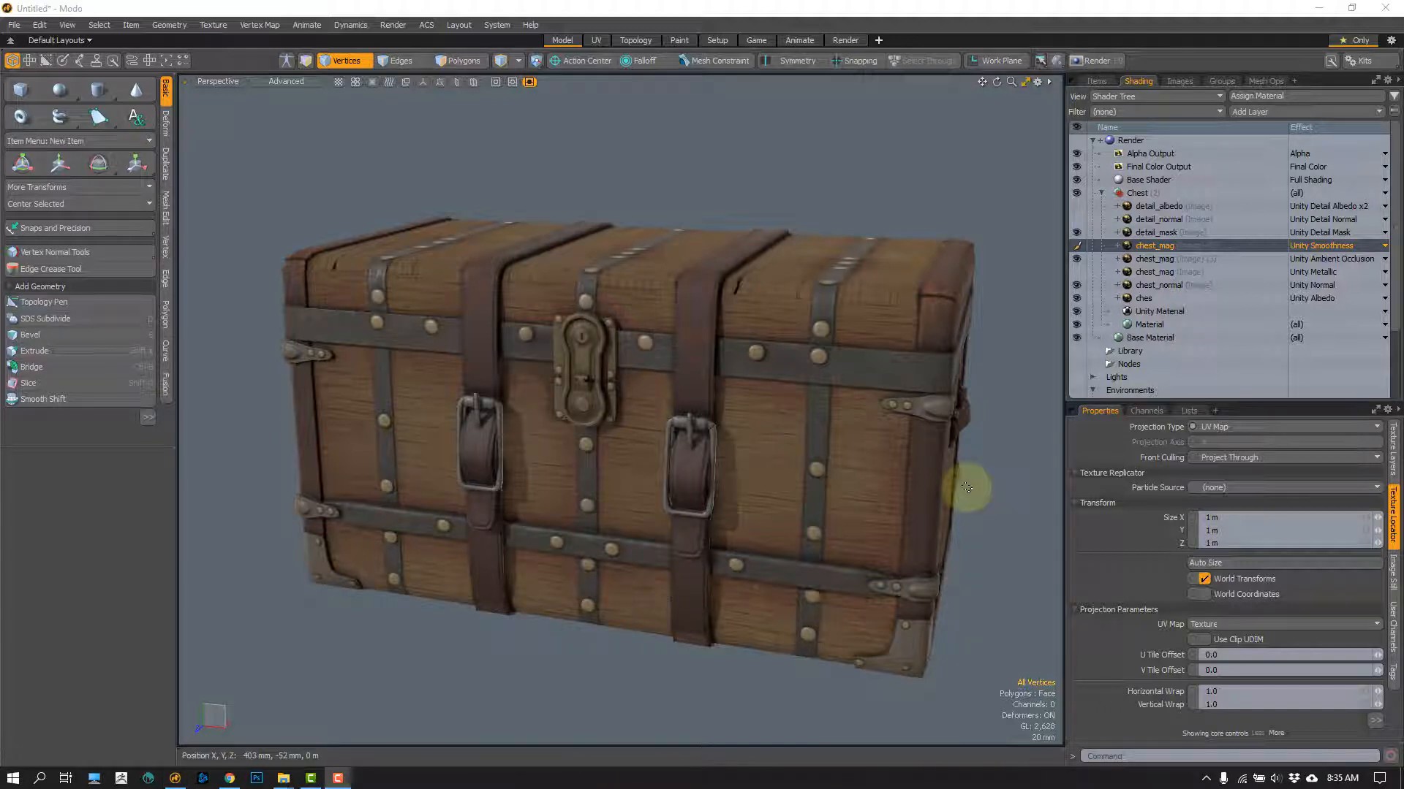
Step: Inspect the metal bands, rivets, strap buckle and lock plate on the chest's front up close
alt+drag(470, 451, 485, 401)
scroll(492, 401, up, 3)
scroll(489, 399, up, 3)
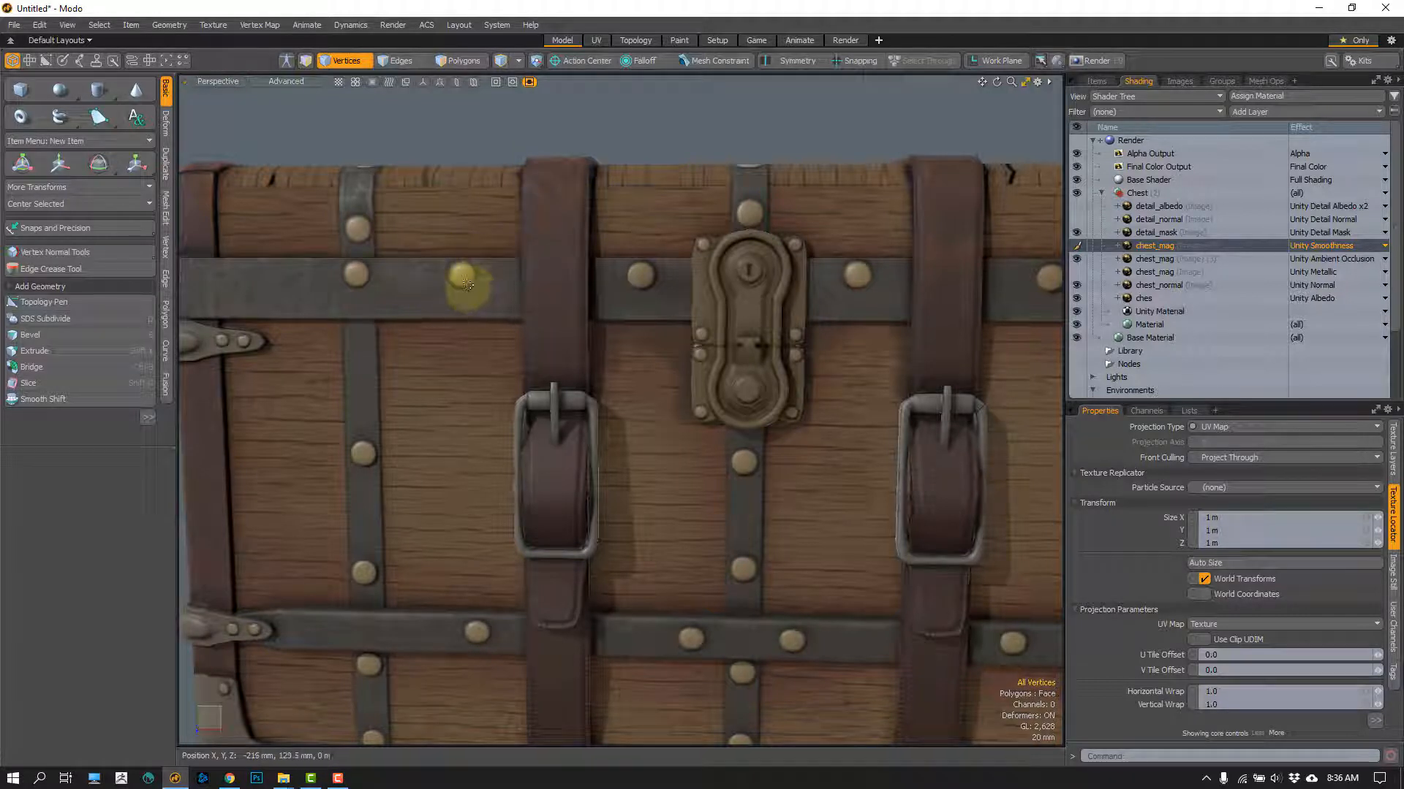
mouse_move(484, 273)
right_down()
mouse_move(431, 281)
mouse_move(461, 320)
mouse_move(462, 277)
mouse_move(351, 266)
mouse_move(373, 275)
mouse_move(360, 276)
right_up()
mouse_move(540, 314)
right_down()
mouse_move(568, 232)
mouse_move(557, 312)
right_up()
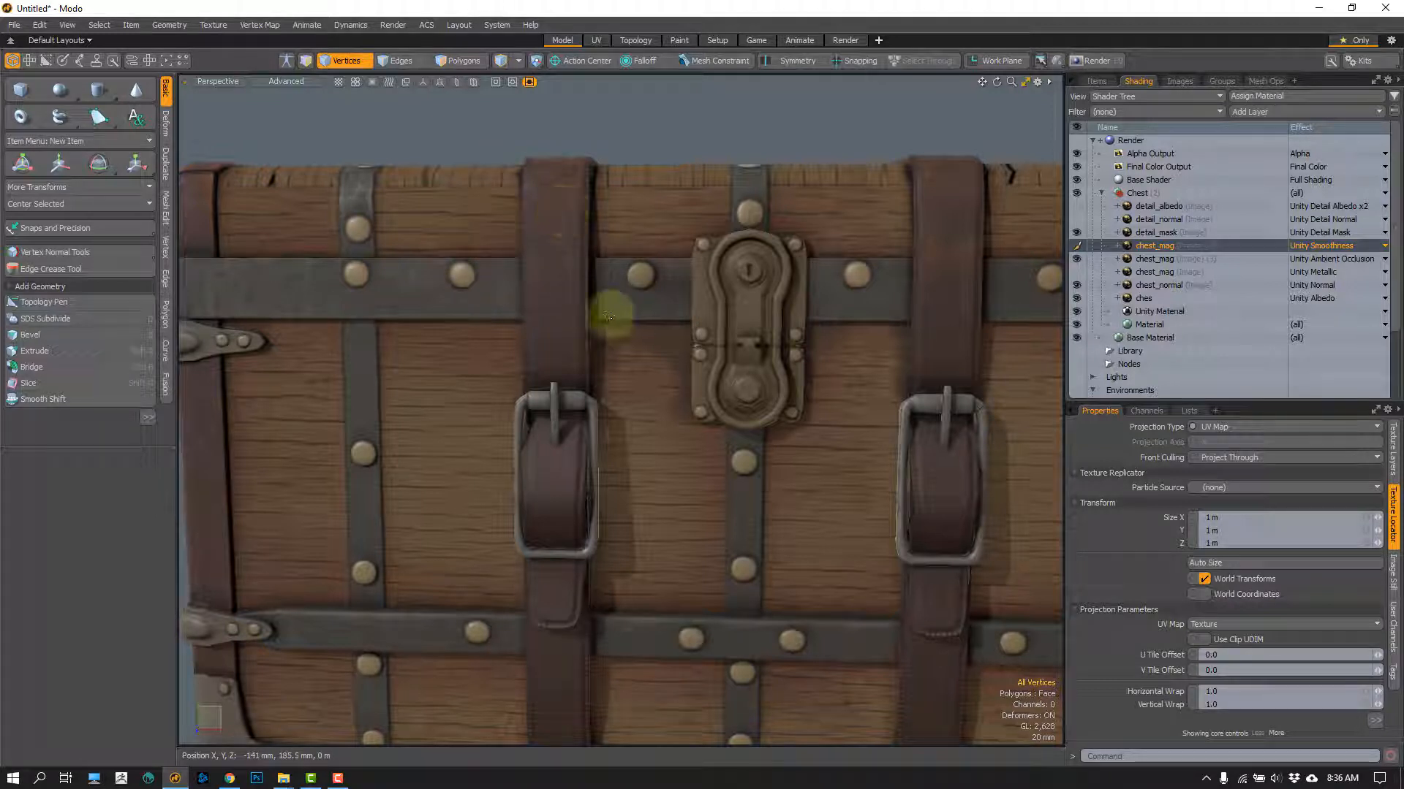
mouse_move(594, 407)
right_down()
mouse_move(526, 407)
mouse_move(582, 539)
mouse_move(596, 410)
right_up()
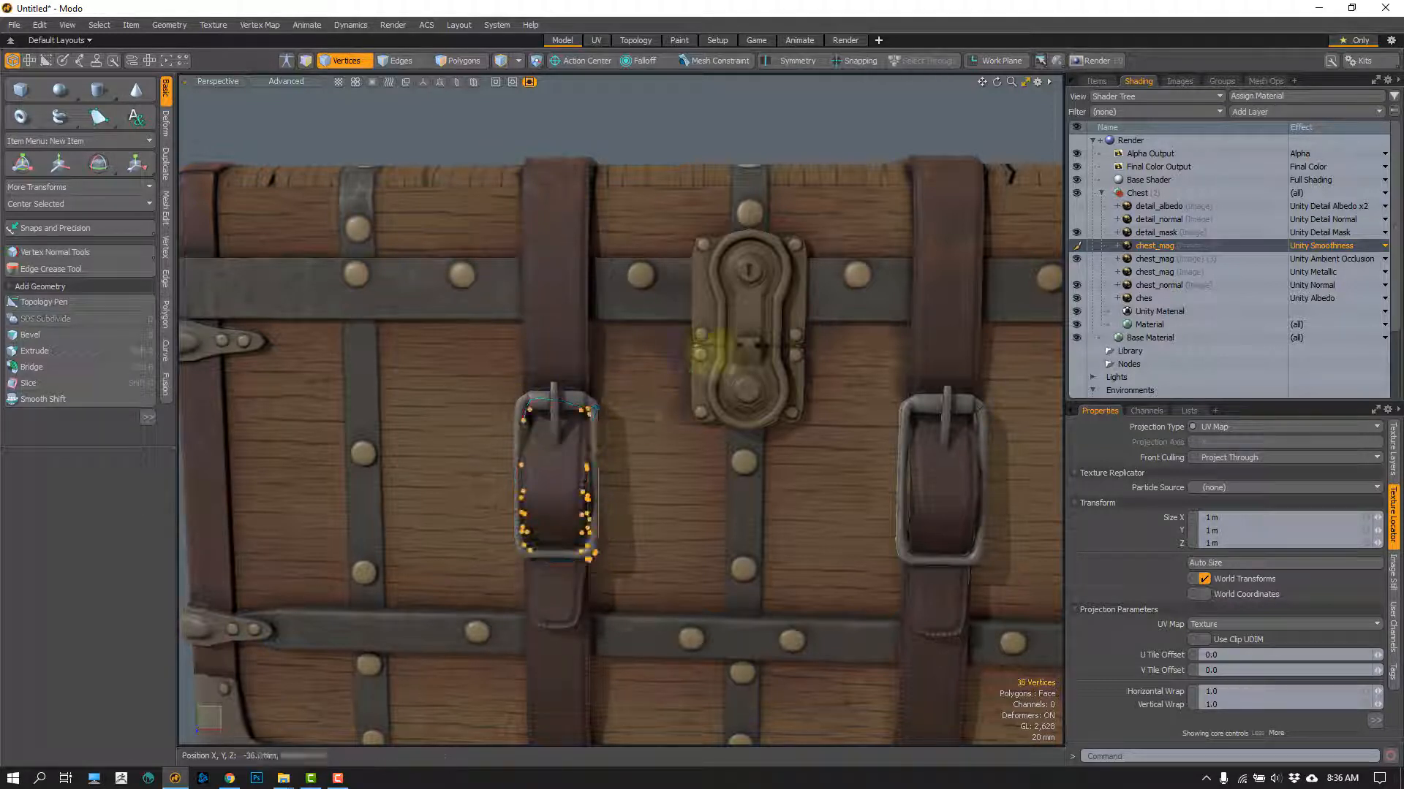
right_drag(756, 411, 765, 233)
click(669, 139)
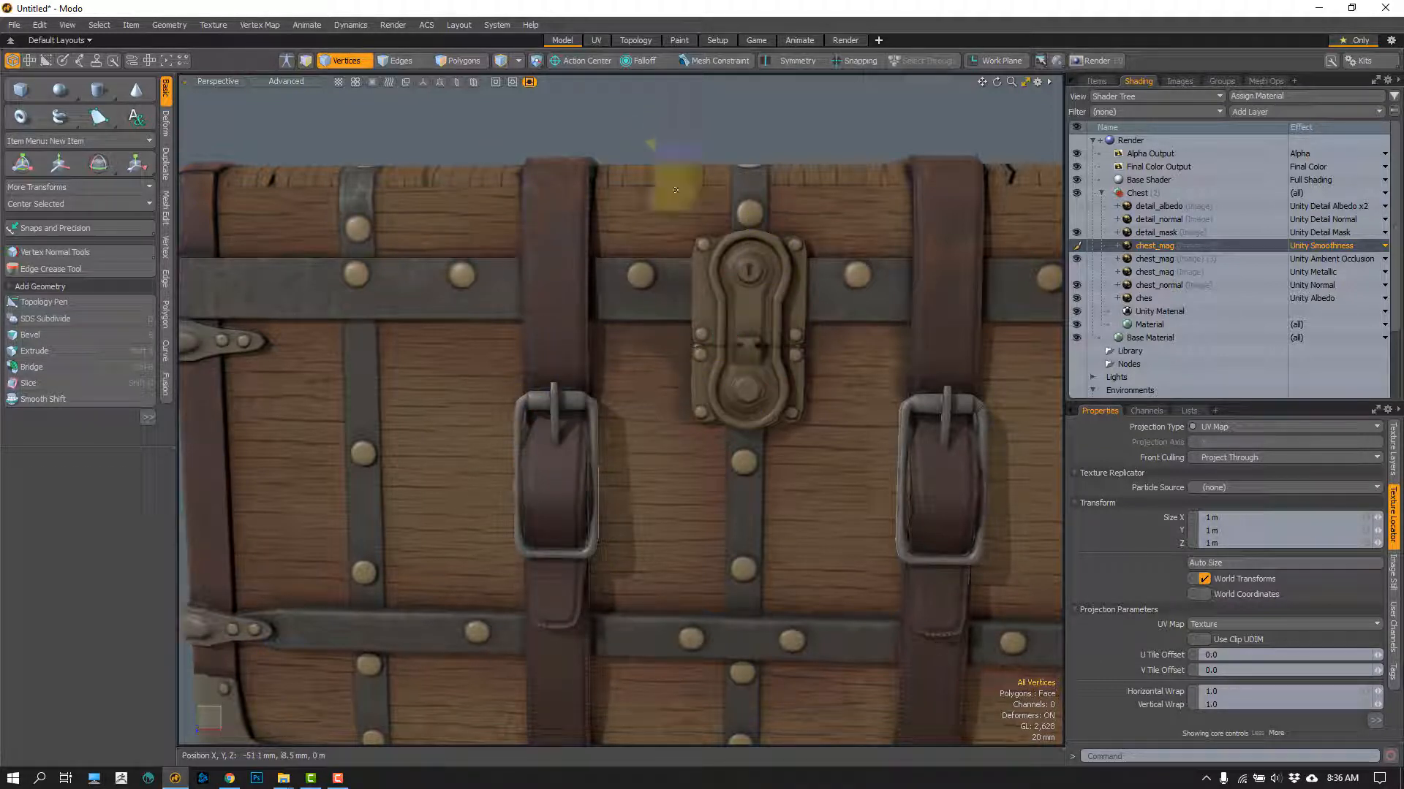
Step: Turn on the Unity Metallic chest_mag layer and select it in the shader tree
click(1076, 285)
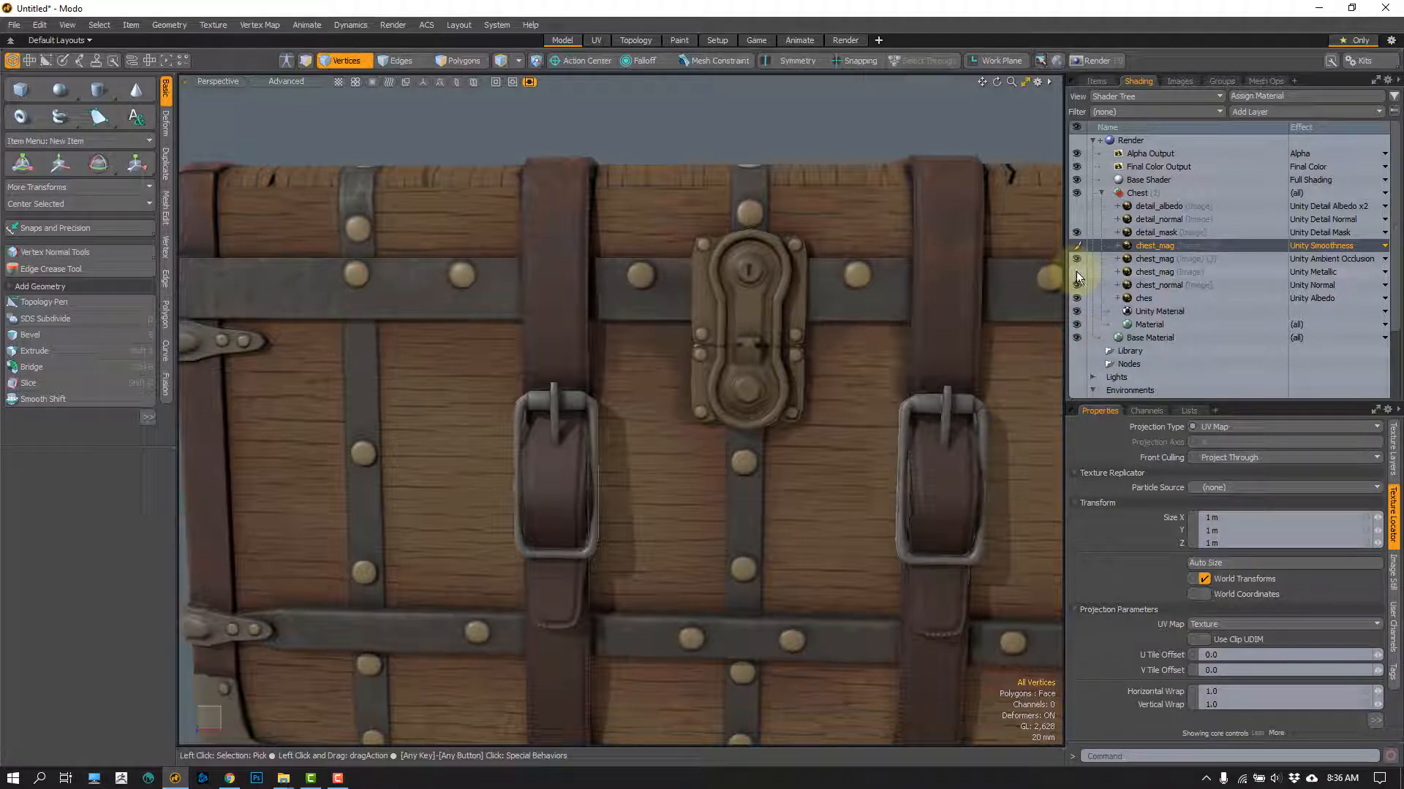
click(1075, 276)
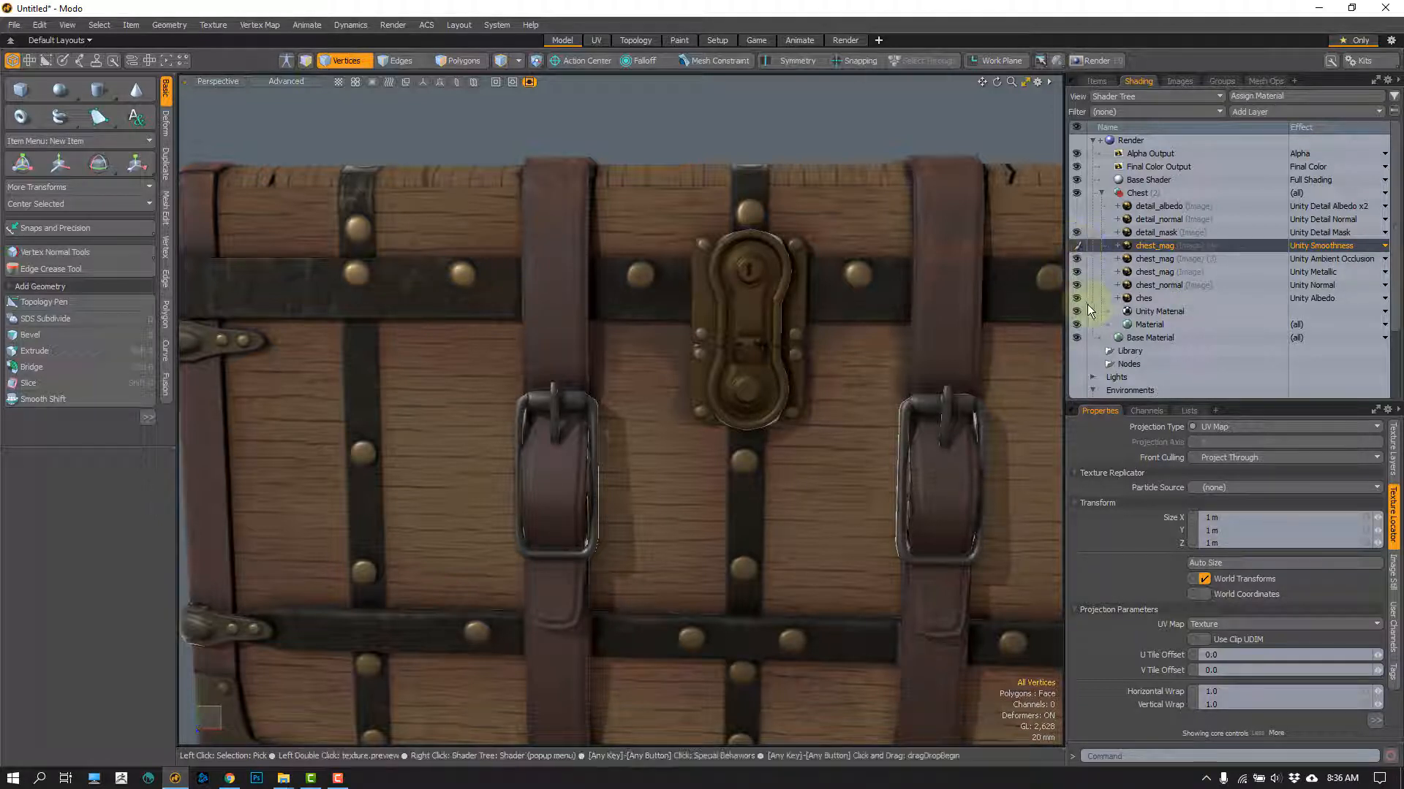
click(1157, 273)
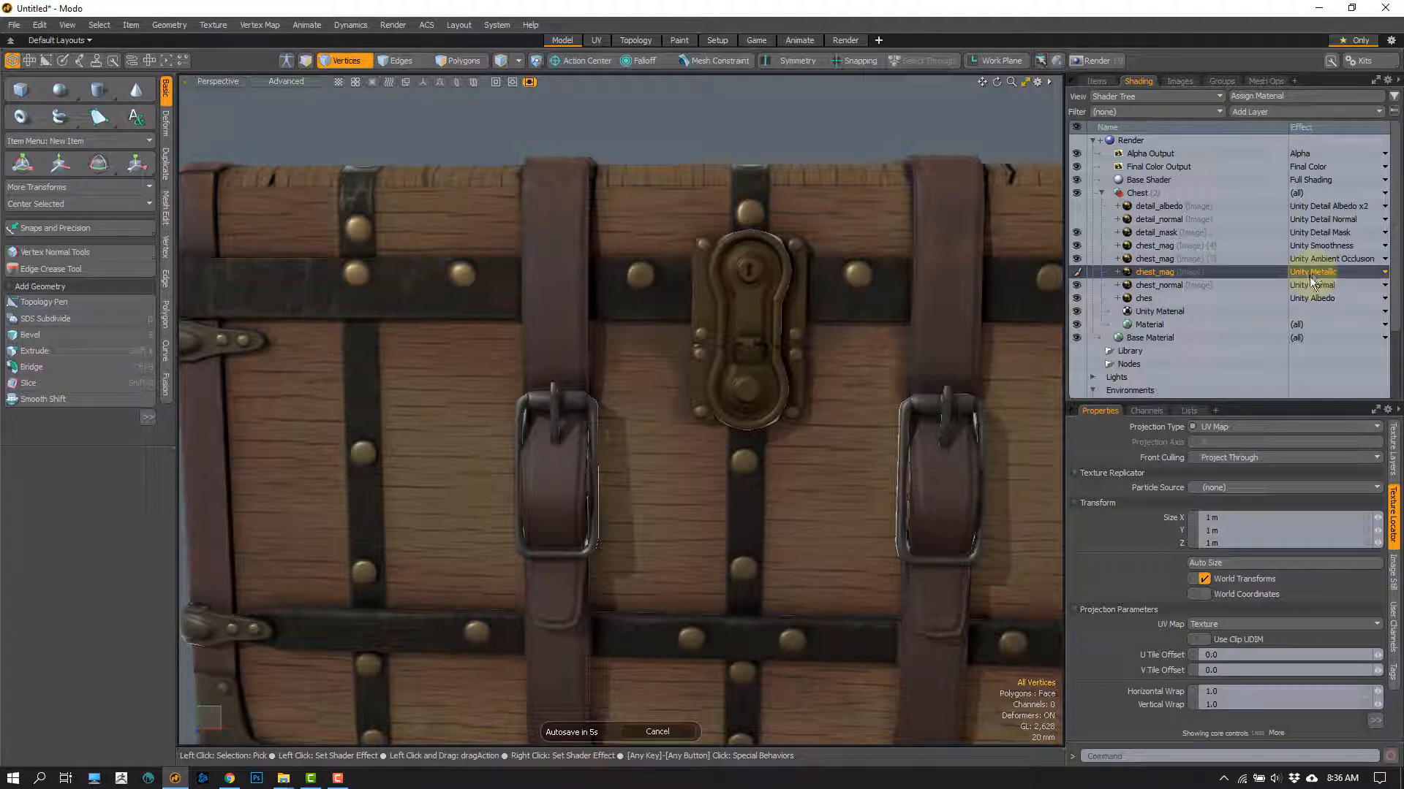
click(1076, 272)
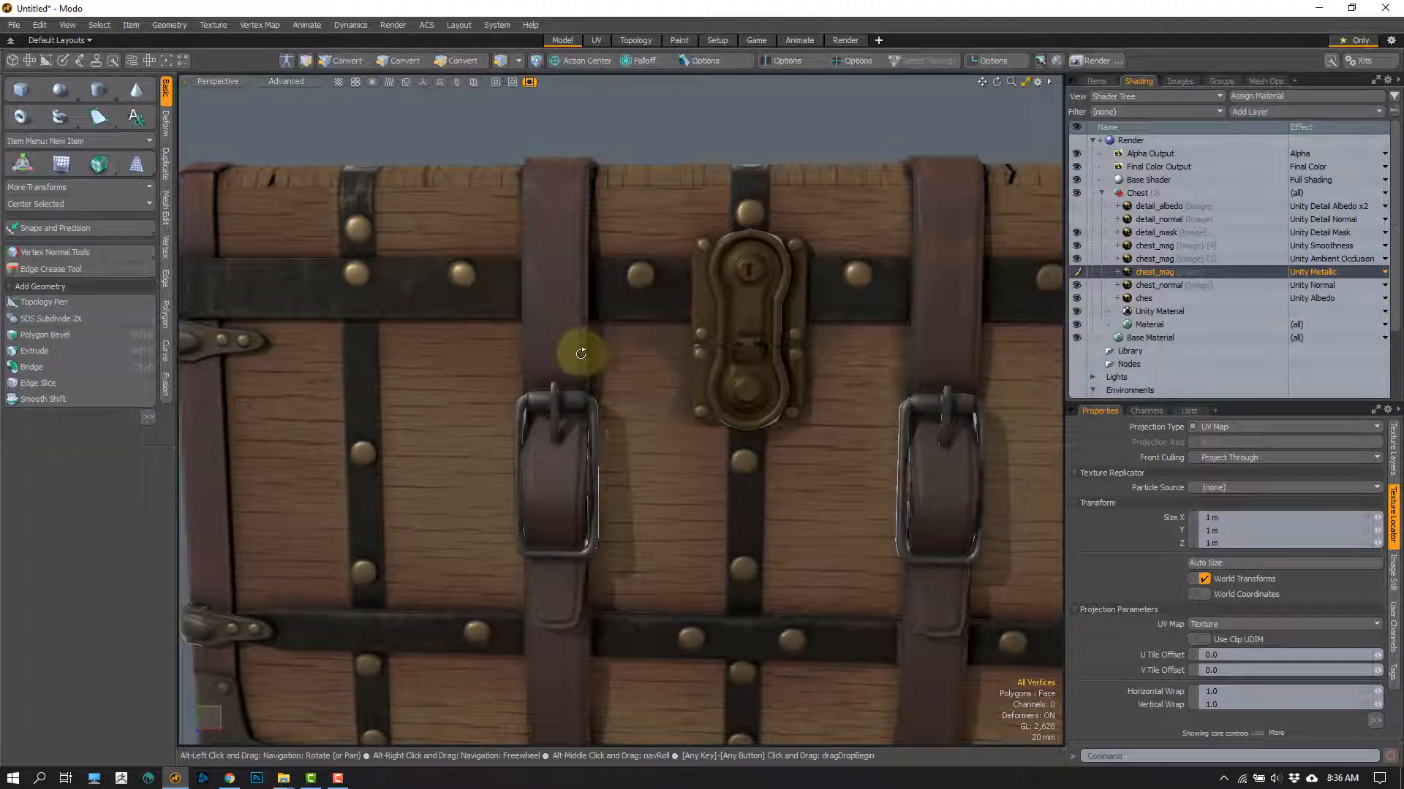
Step: Inspect the metal parts from below and the front, toggling visibility of the Unity Smoothness chest_mag and detail_mask layers
alt+drag(580, 354, 448, 260)
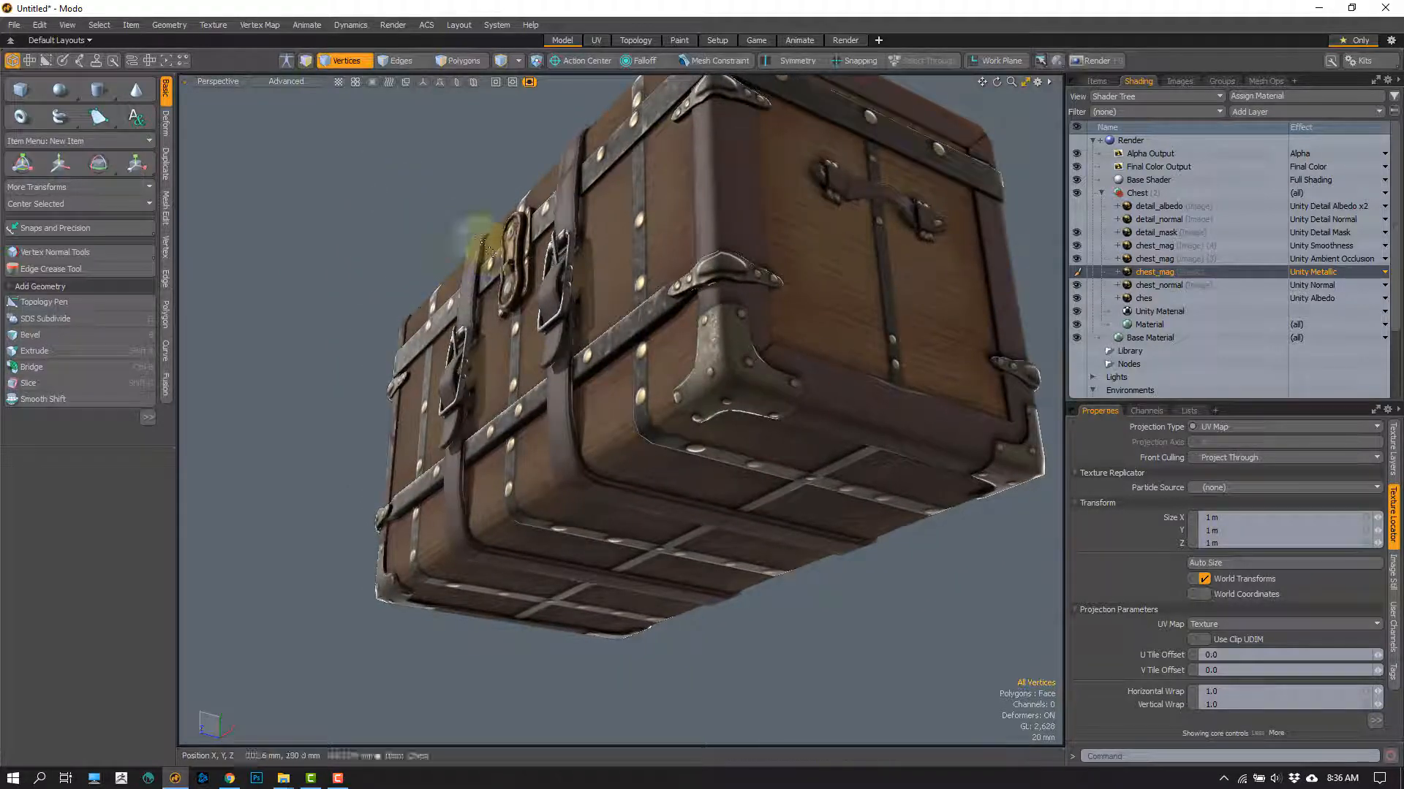
alt+drag(529, 314, 591, 398)
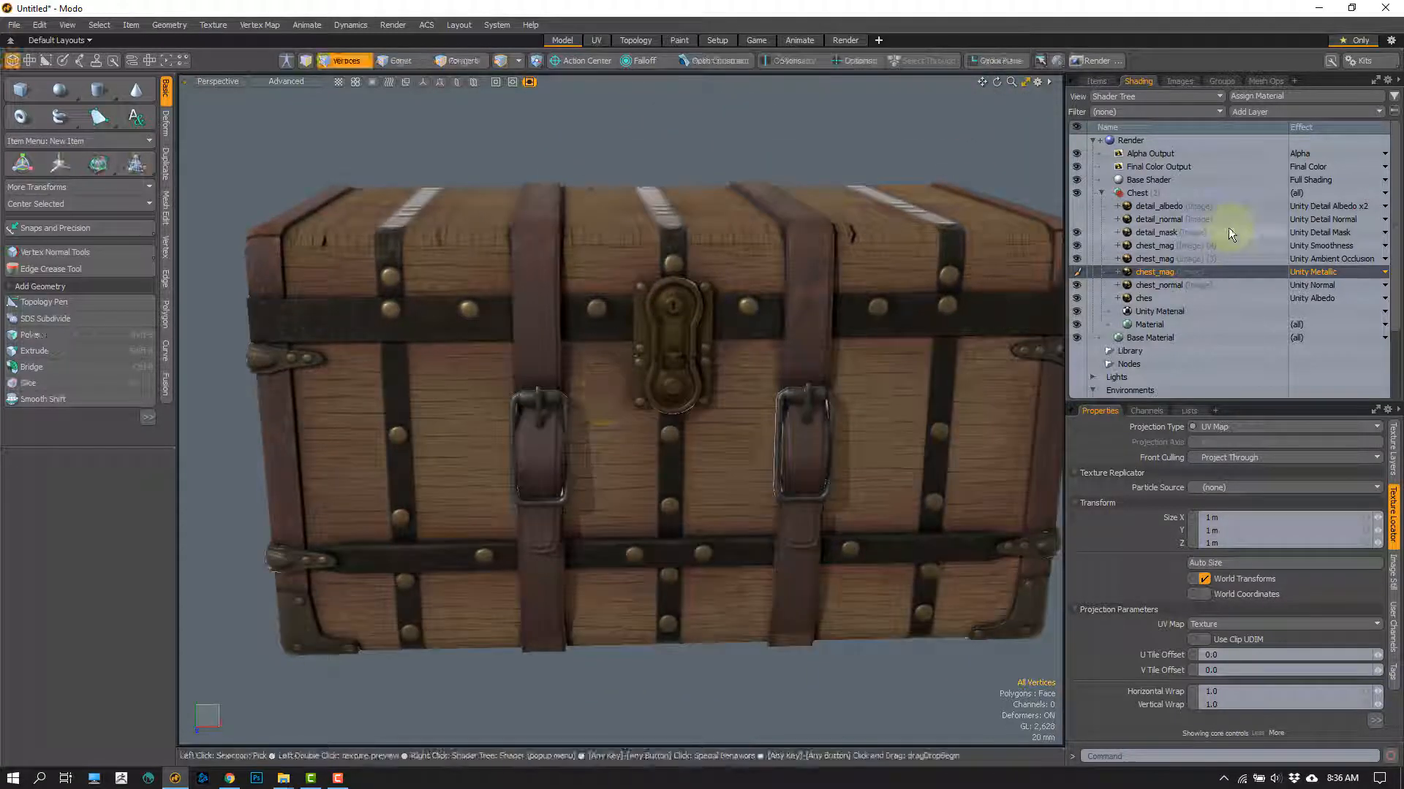
click(1077, 246)
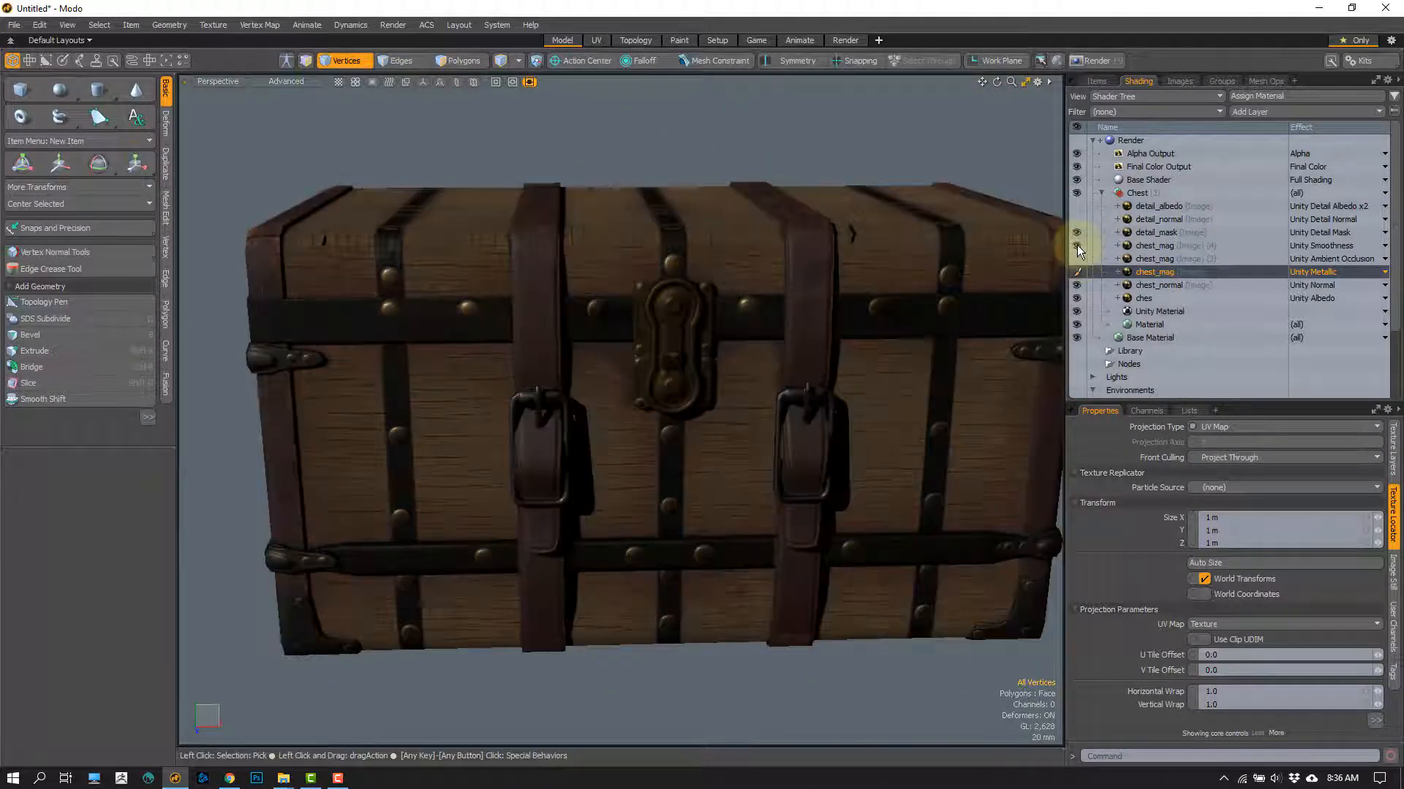
click(1076, 232)
Step: Set the effect of the Unity Metallic chest_mag layer to Unity Albedo to show the metallic map as colour
click(1309, 271)
mouse_move(1296, 288)
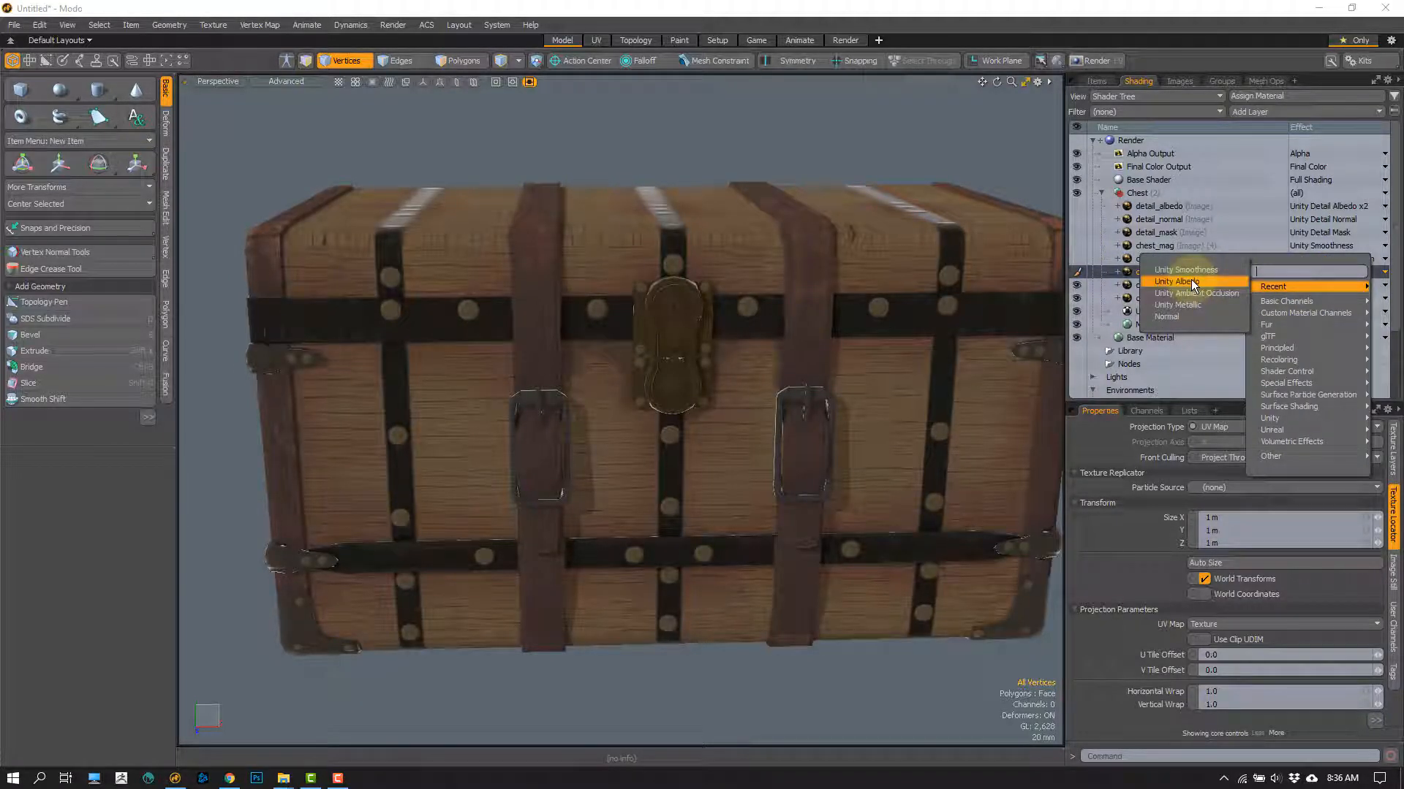
click(1188, 280)
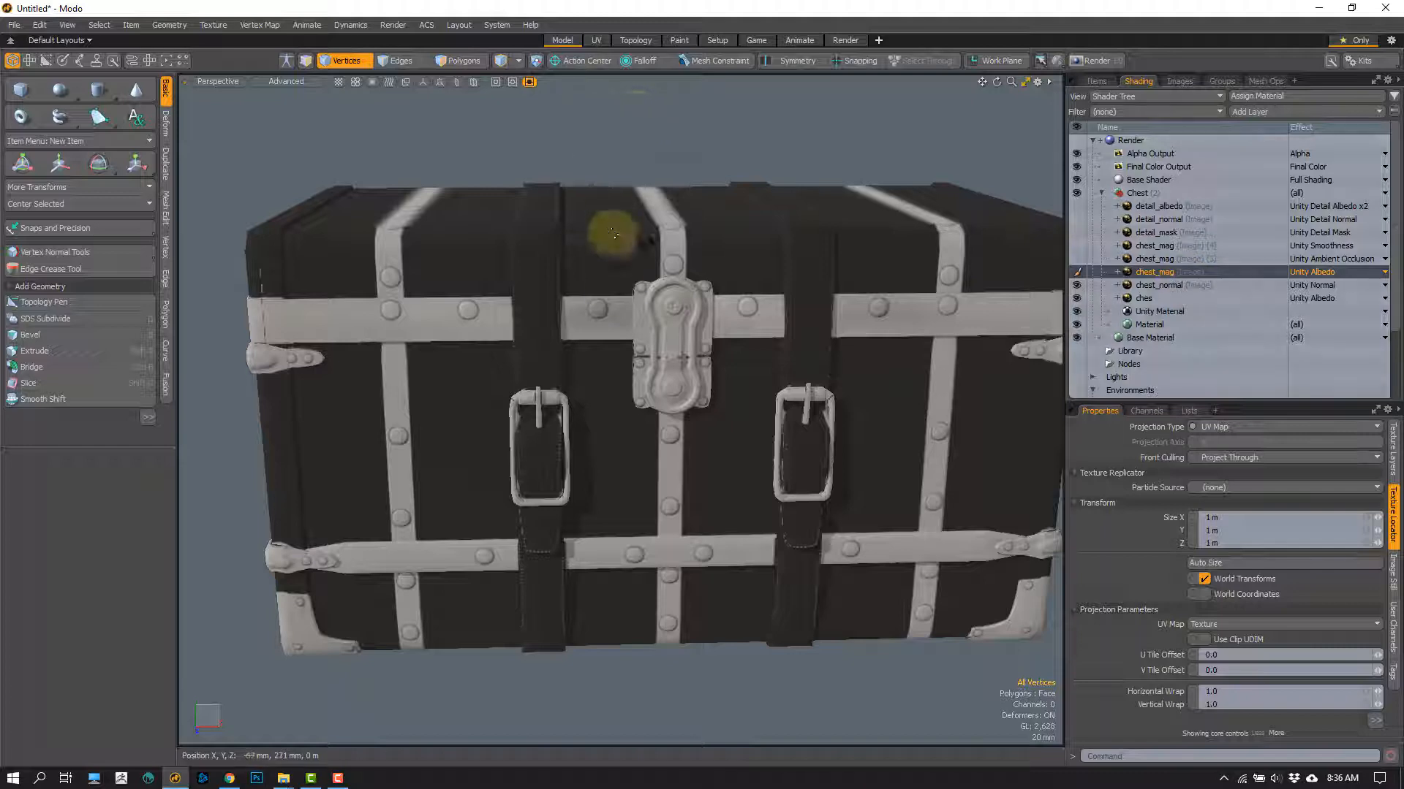
Step: Examine the black-and-white metallic map across the chest's metal bands, leather straps, buckles and lock plate
alt+drag(578, 351, 535, 229)
scroll(523, 225, up, 3)
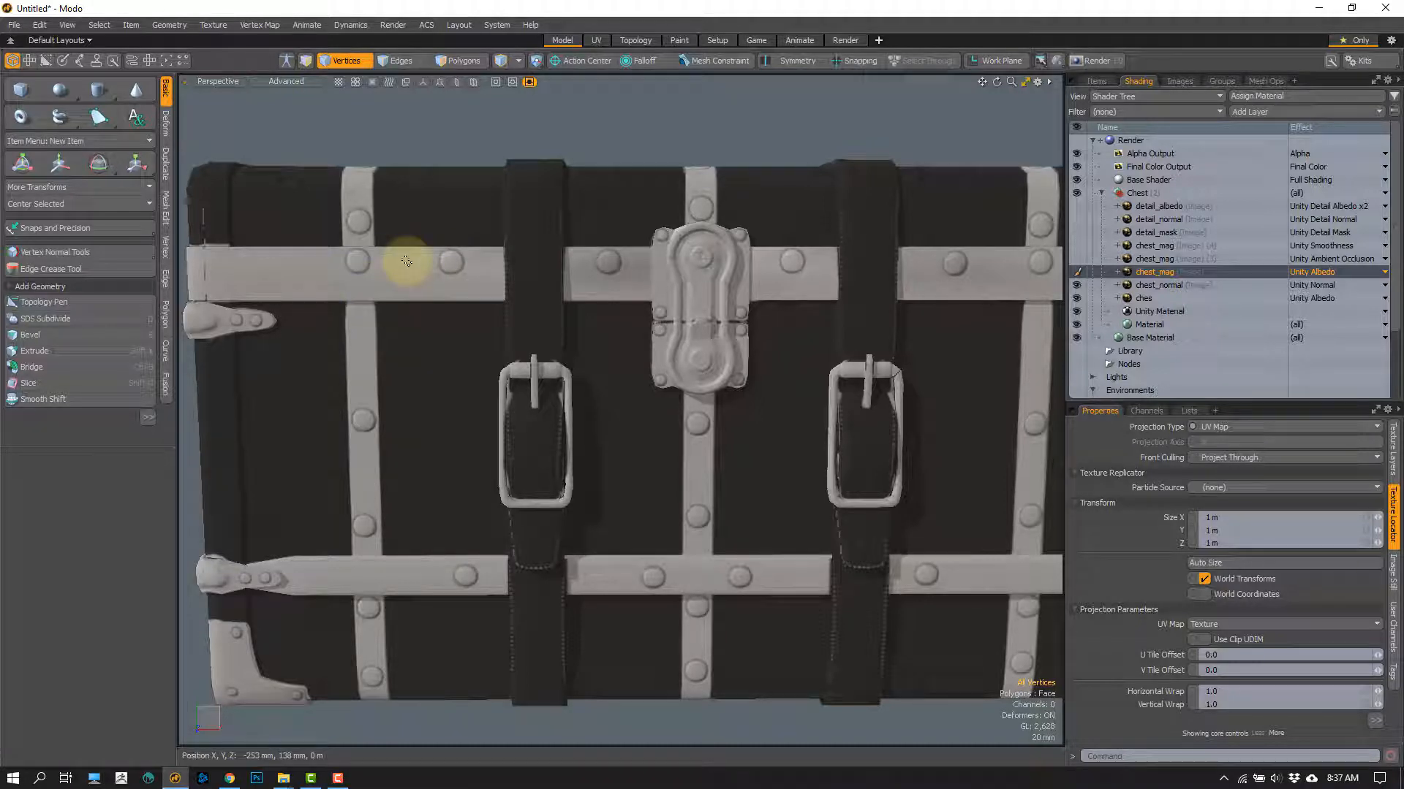
alt+drag(541, 269, 554, 232)
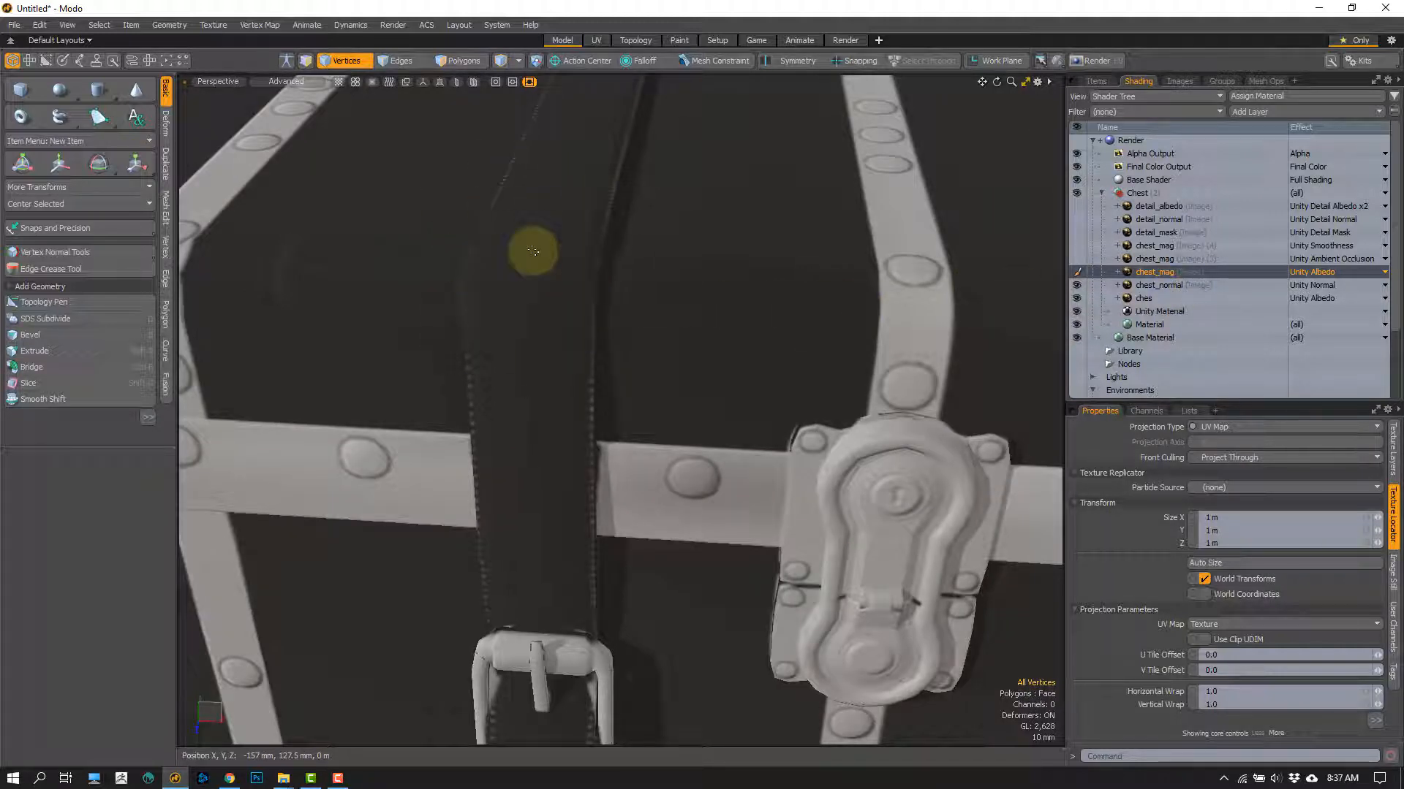
ctrl+alt+drag(614, 395, 545, 270)
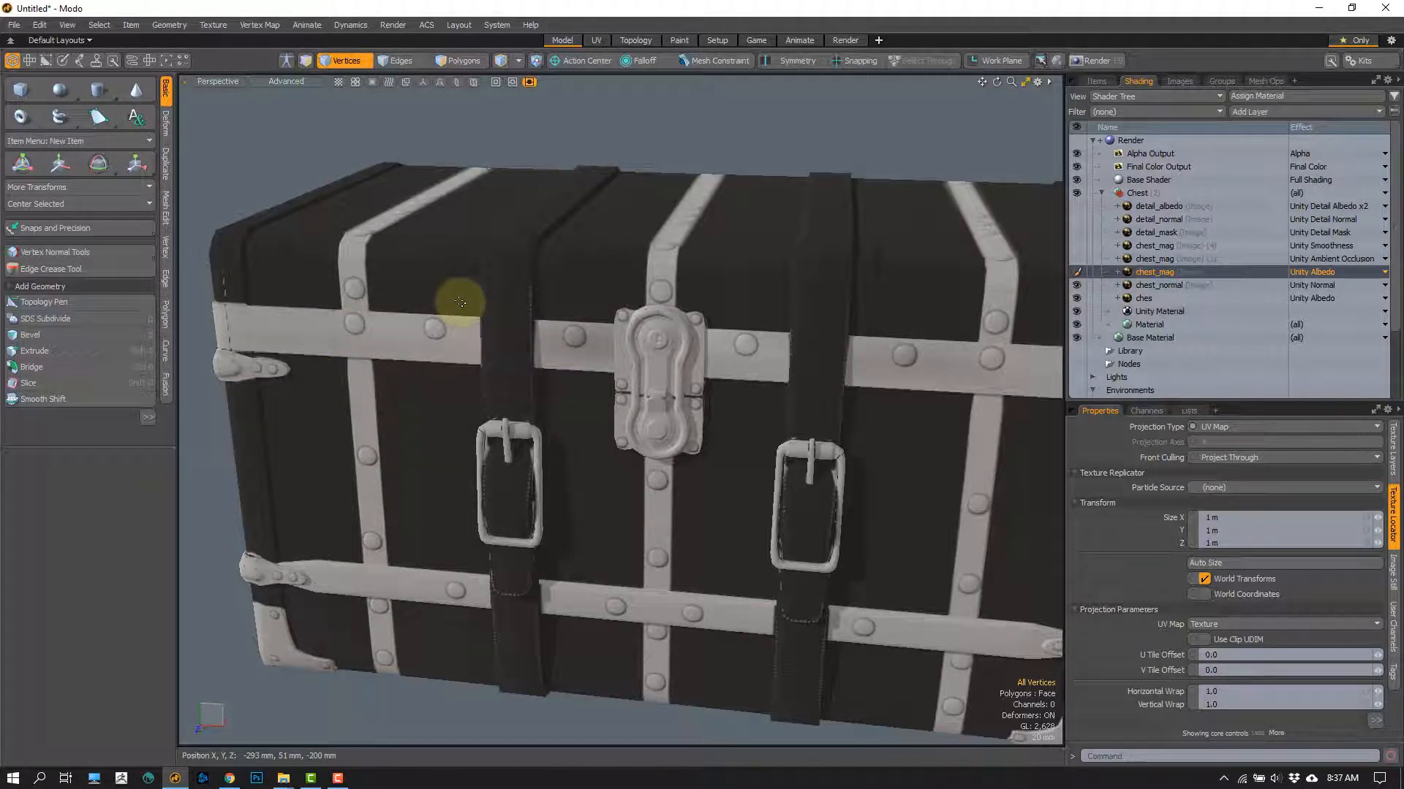
mouse_move(433, 354)
alt+mouse_down()
mouse_move(457, 329)
mouse_move(432, 329)
alt+mouse_up()
scroll(433, 359, up, 3)
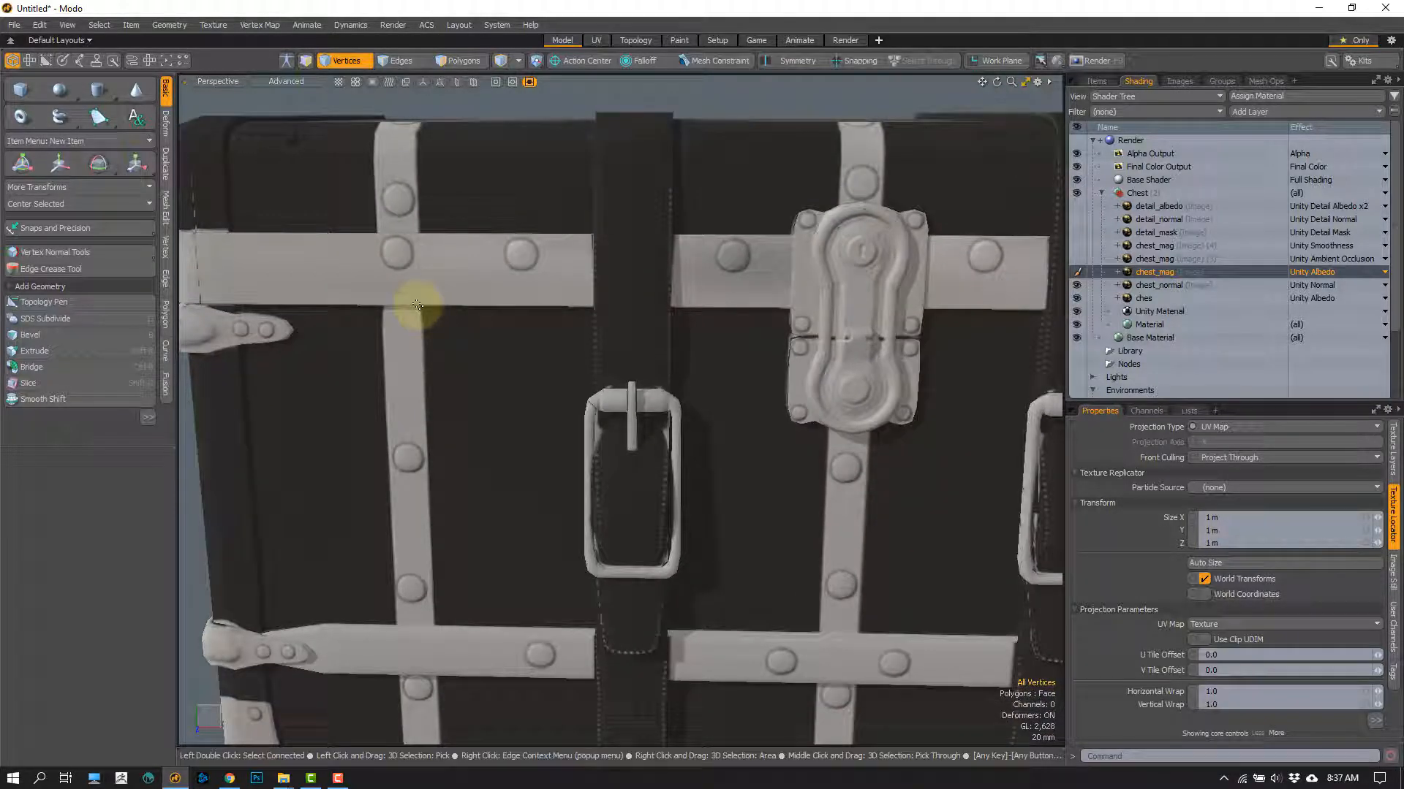
Step: Inspect the metallic map up close on the rivets and horizontal band beside the strap buckle
ctrl+alt+drag(392, 264, 406, 297)
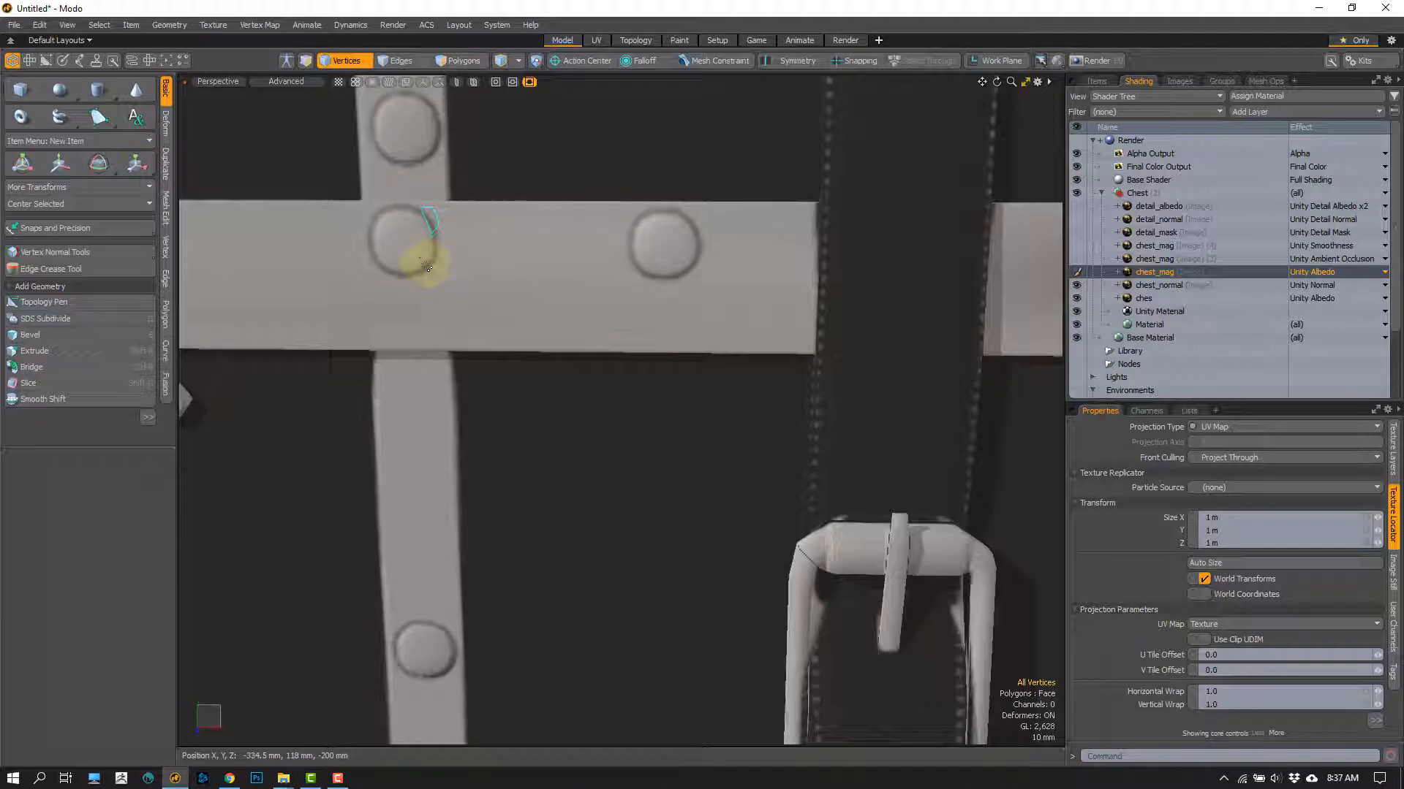
mouse_move(427, 266)
right_down()
mouse_move(480, 258)
mouse_move(428, 200)
right_up()
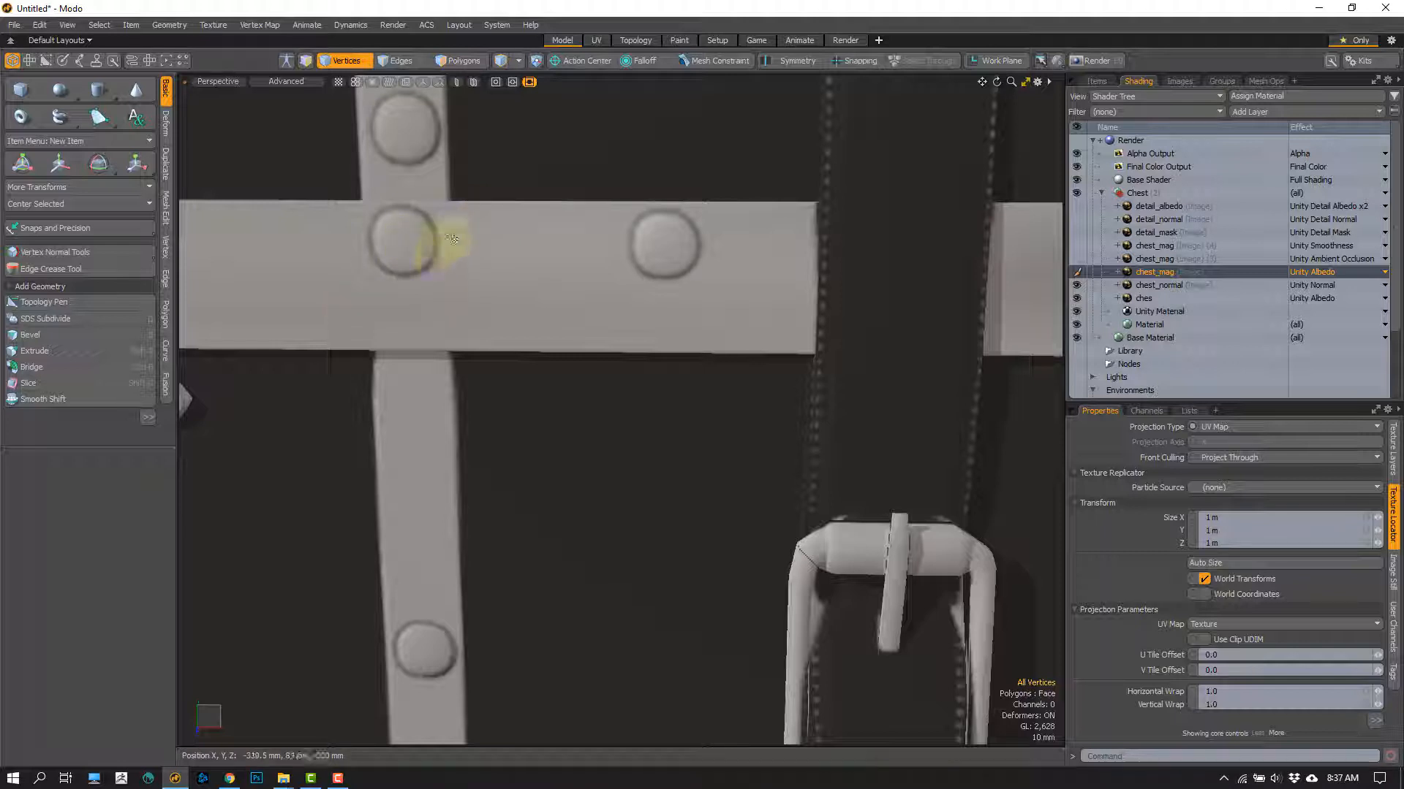
mouse_move(438, 213)
right_down()
mouse_move(435, 249)
mouse_move(481, 278)
right_up()
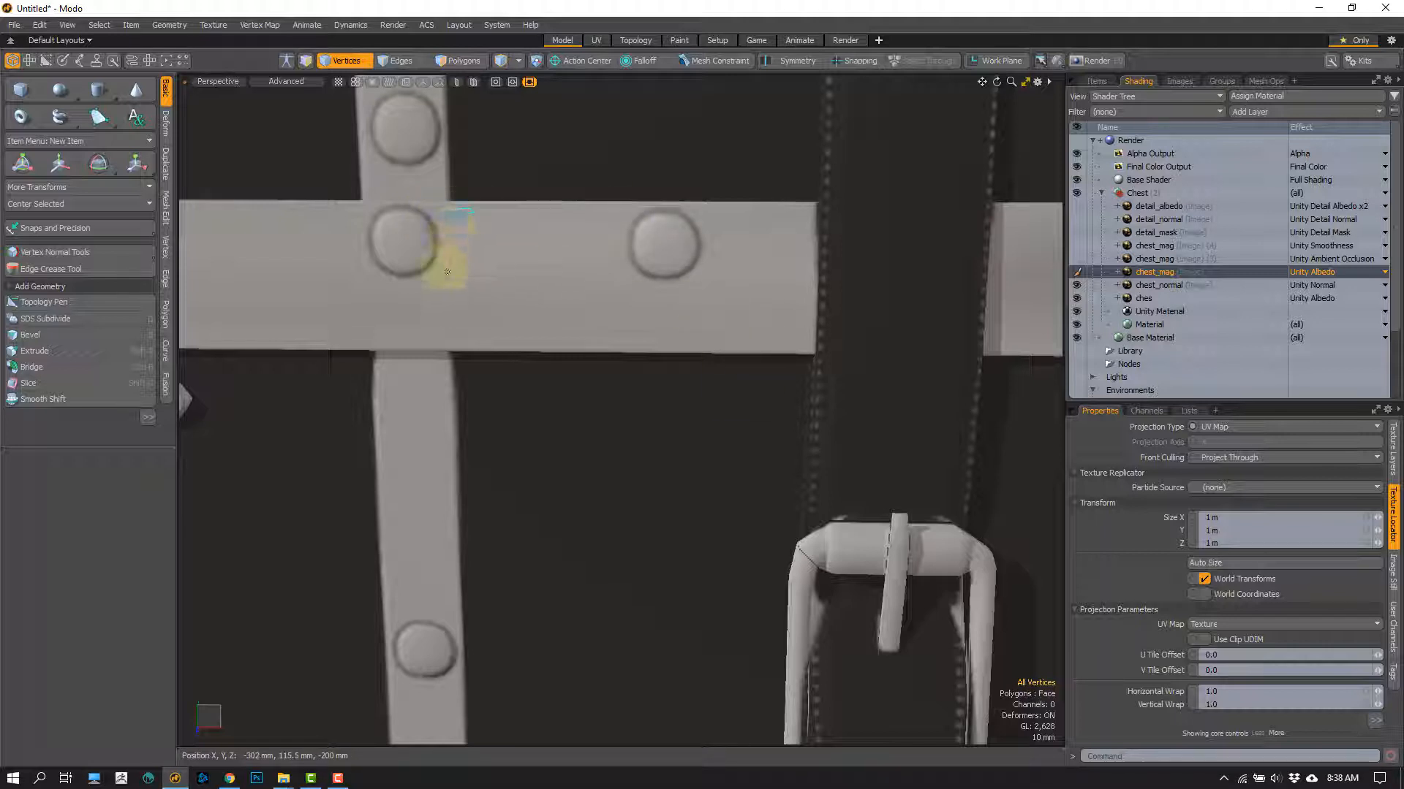
right_drag(447, 272, 487, 229)
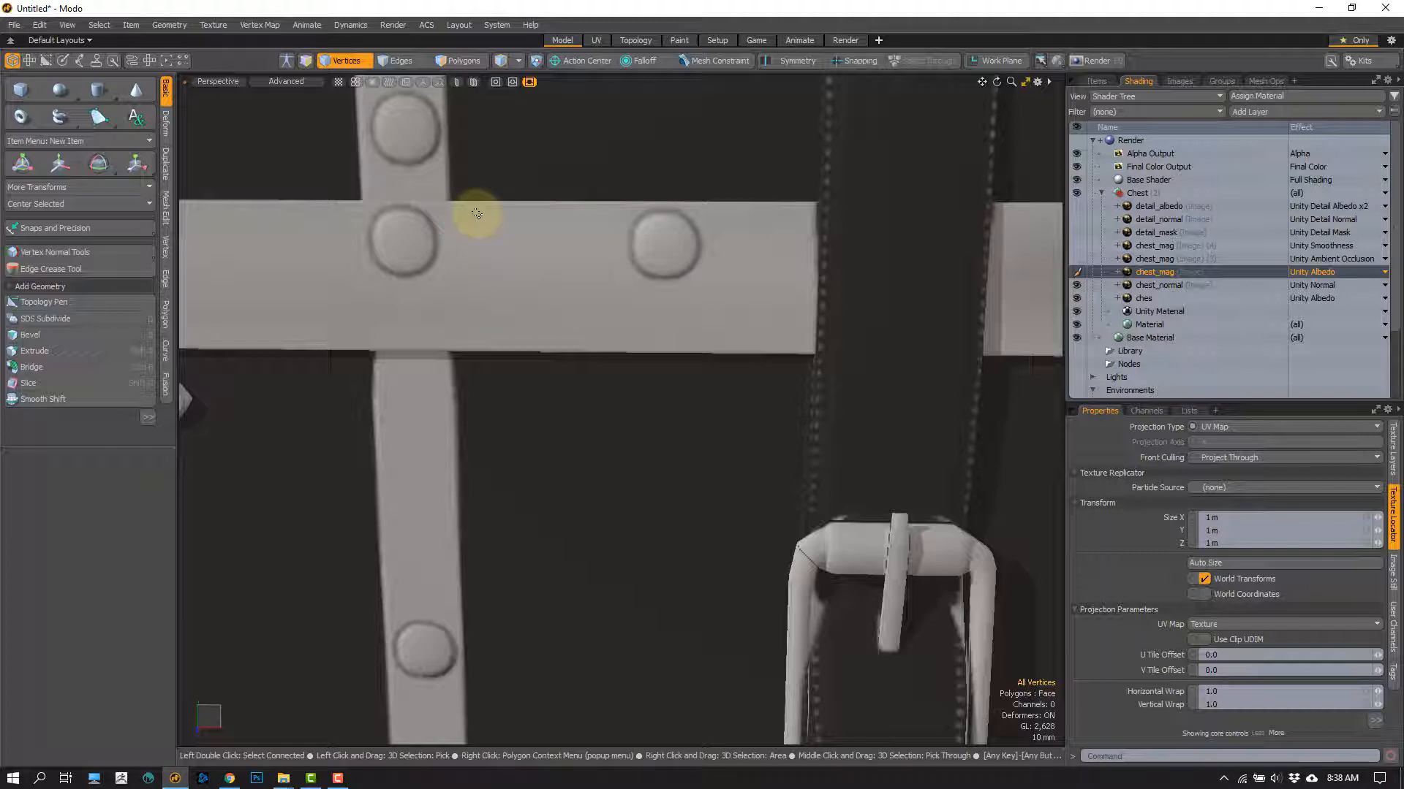
ctrl+alt+drag(495, 329, 527, 423)
alt+shift+drag(413, 349, 470, 346)
scroll(464, 341, up, 2)
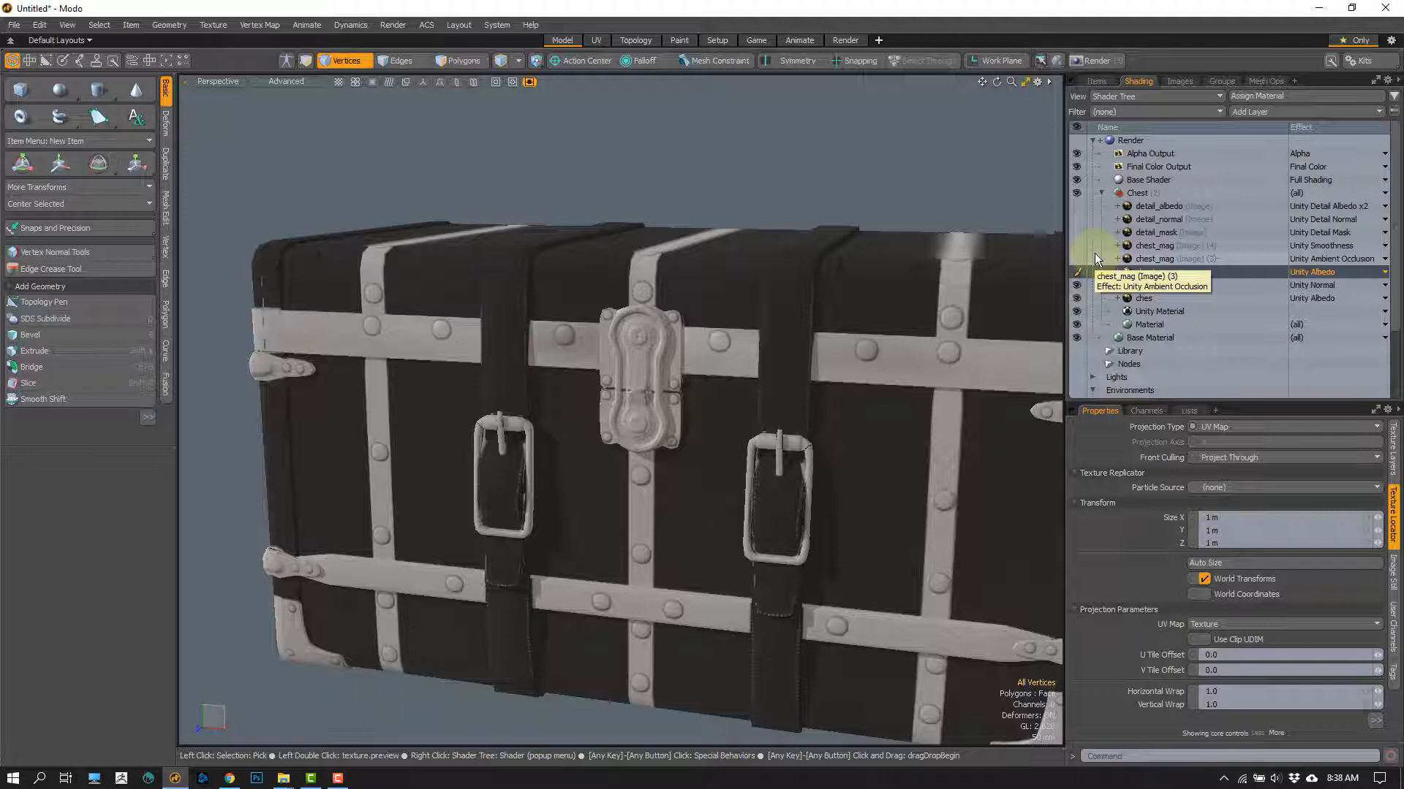
Step: Set the chest_mag layer's effect back to Unity Metallic and turn on the Ambient Occlusion, Smoothness and Detail Mask layers
click(1312, 272)
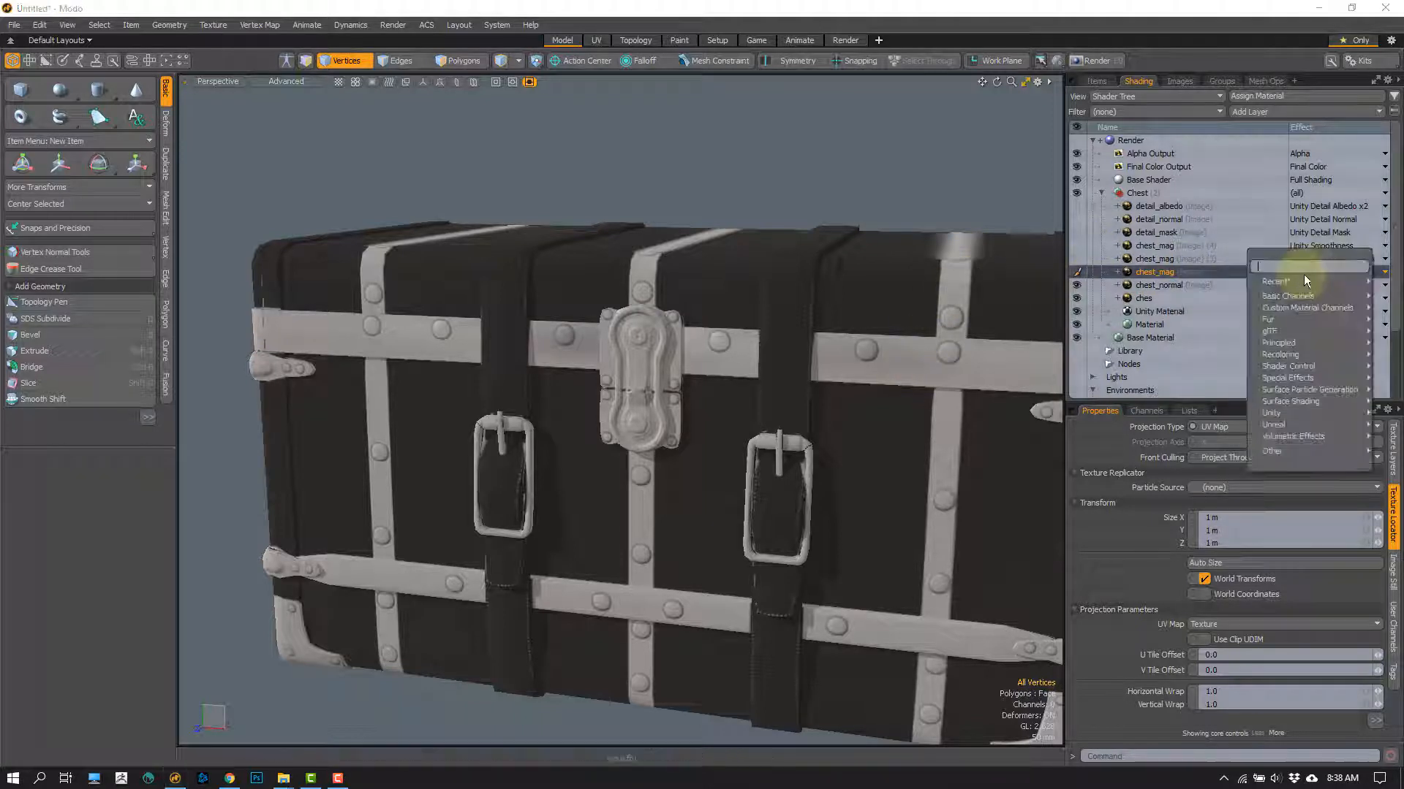
mouse_move(1272, 282)
click(1201, 297)
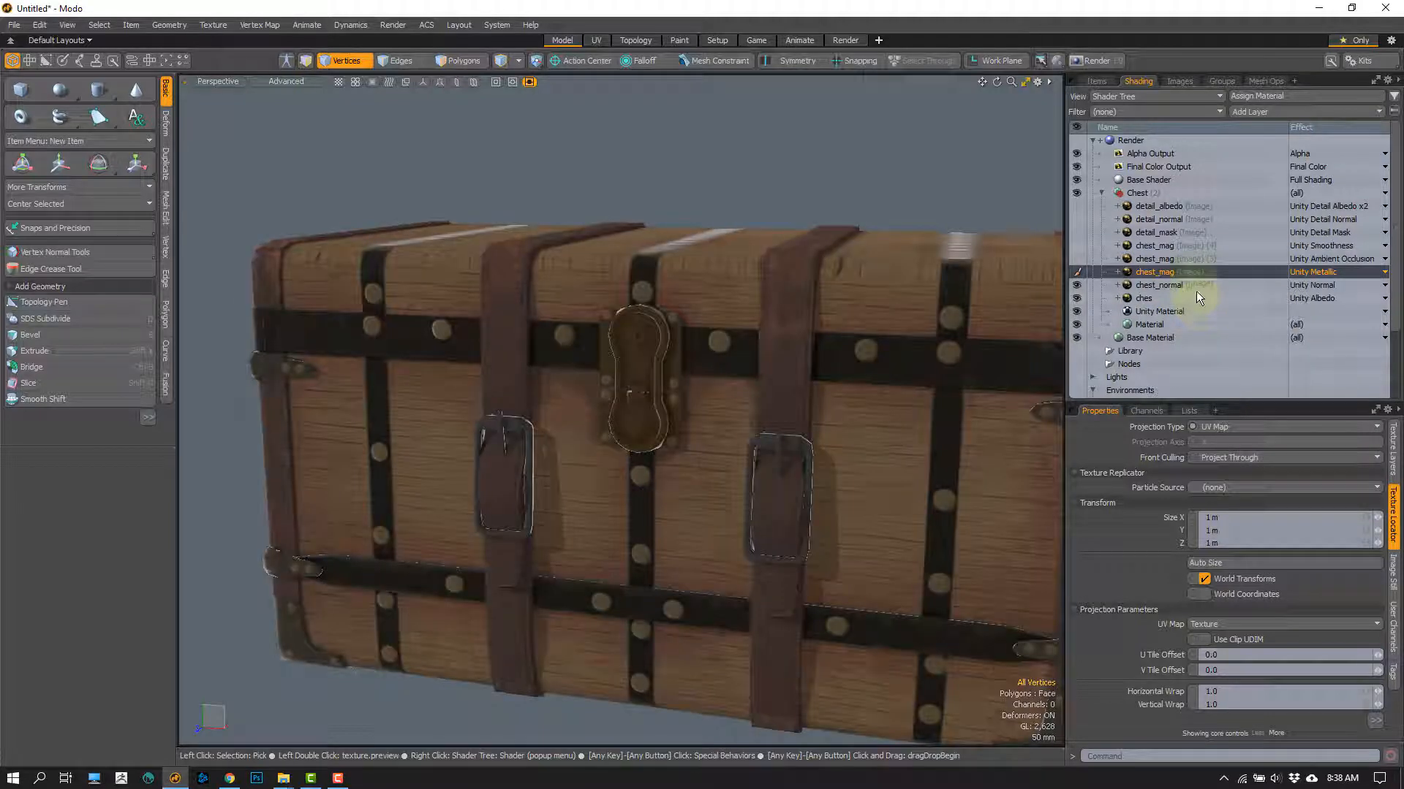
click(1076, 259)
click(1076, 245)
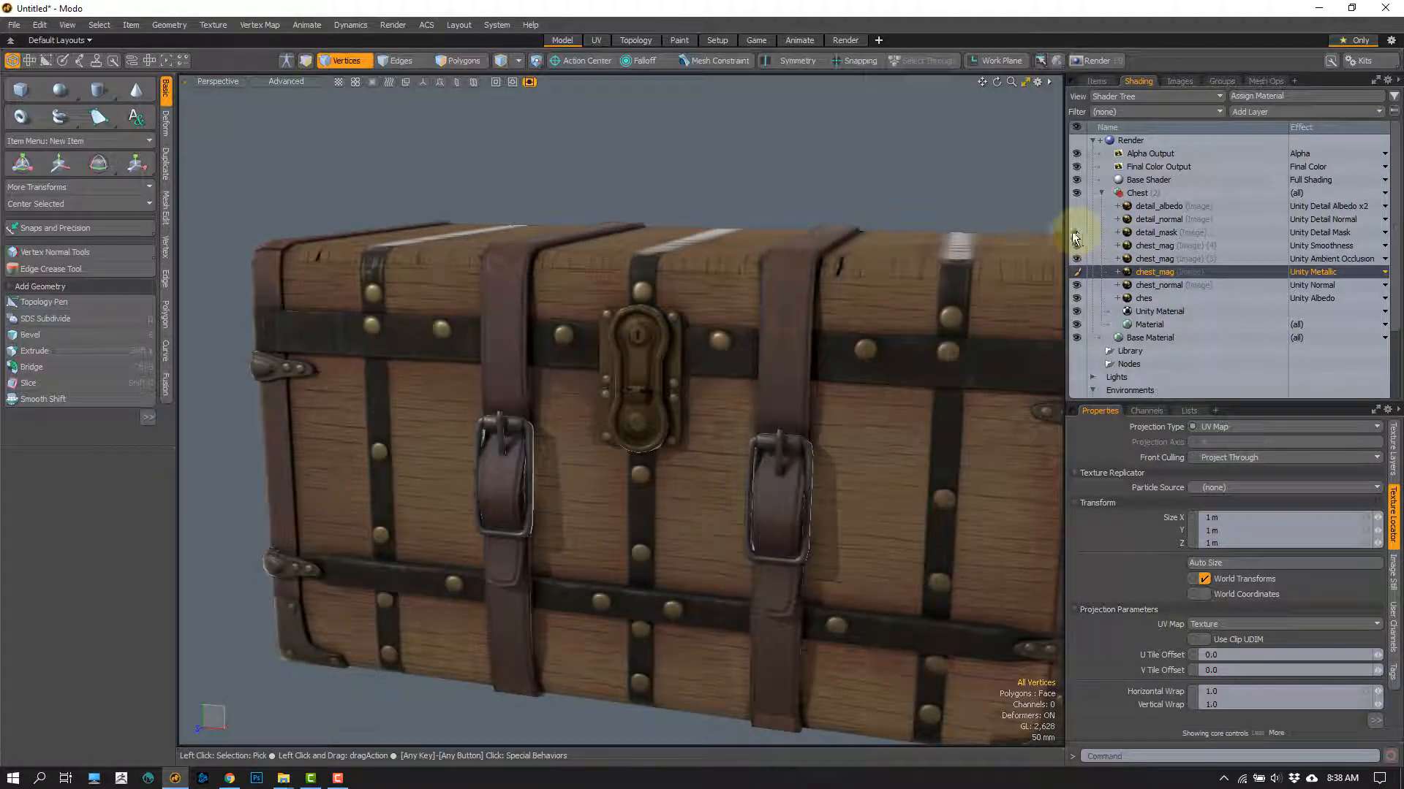
click(1076, 232)
scroll(808, 367, down, 5)
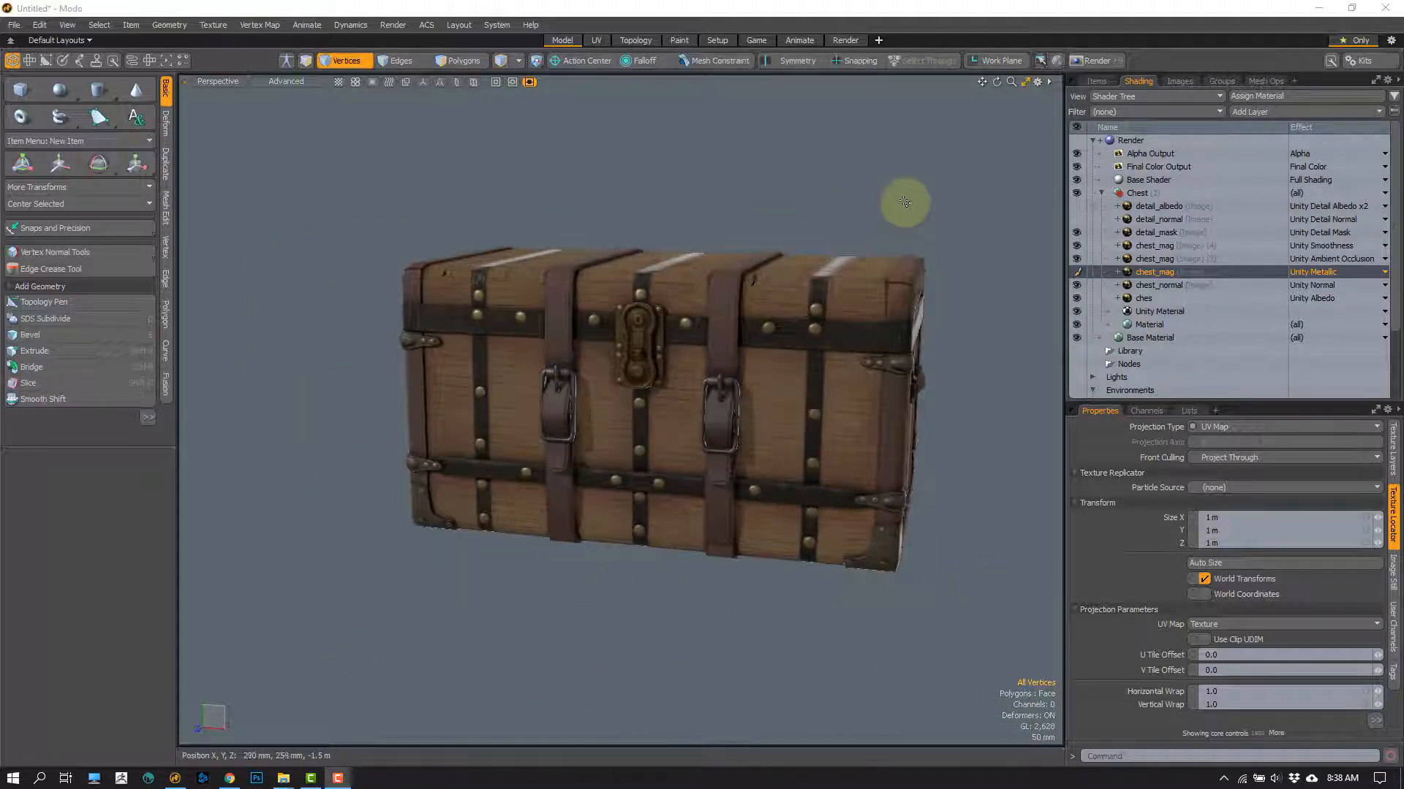
Step: Select the detail_albedo layer and examine the wood grain and metal band near the chest's upper corner
click(1167, 206)
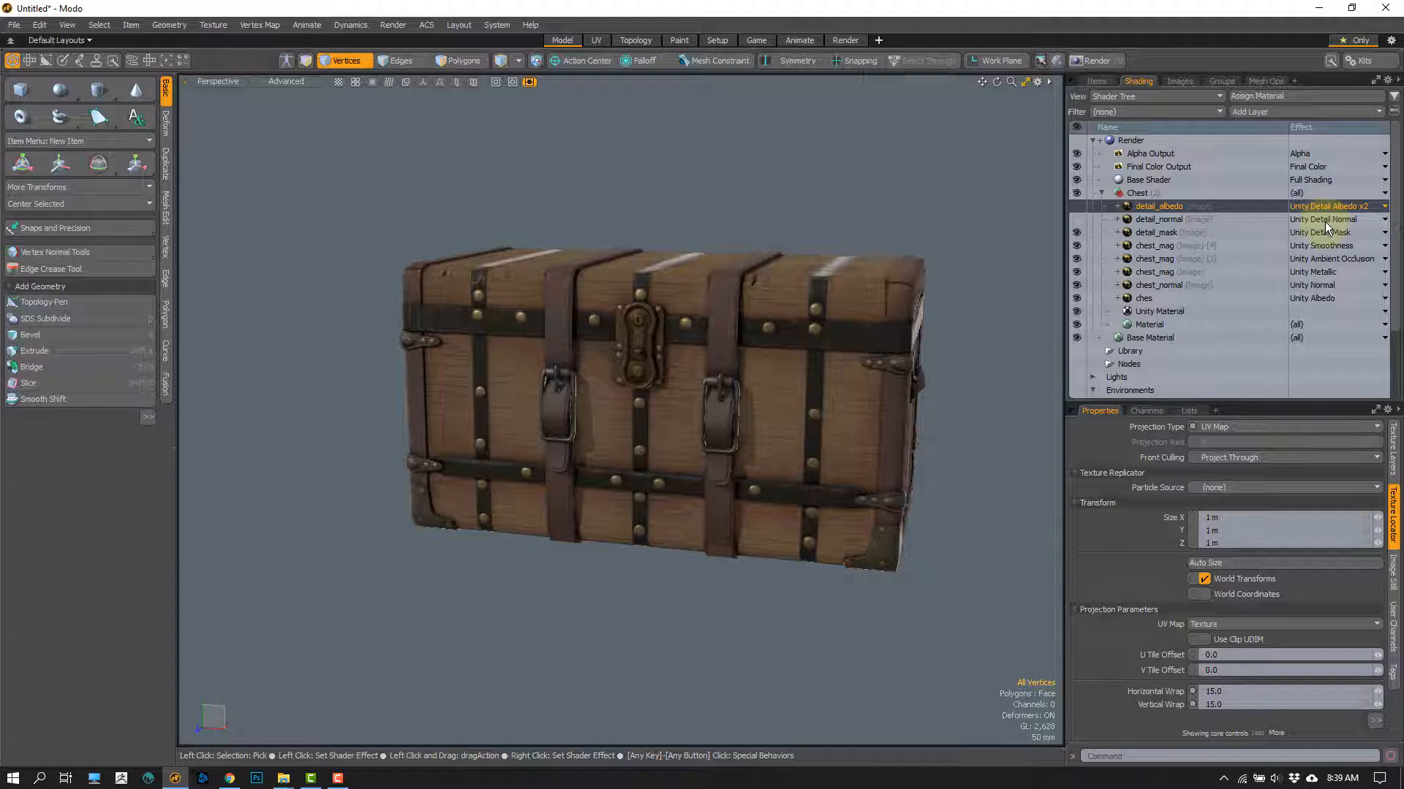
scroll(527, 322, up, 8)
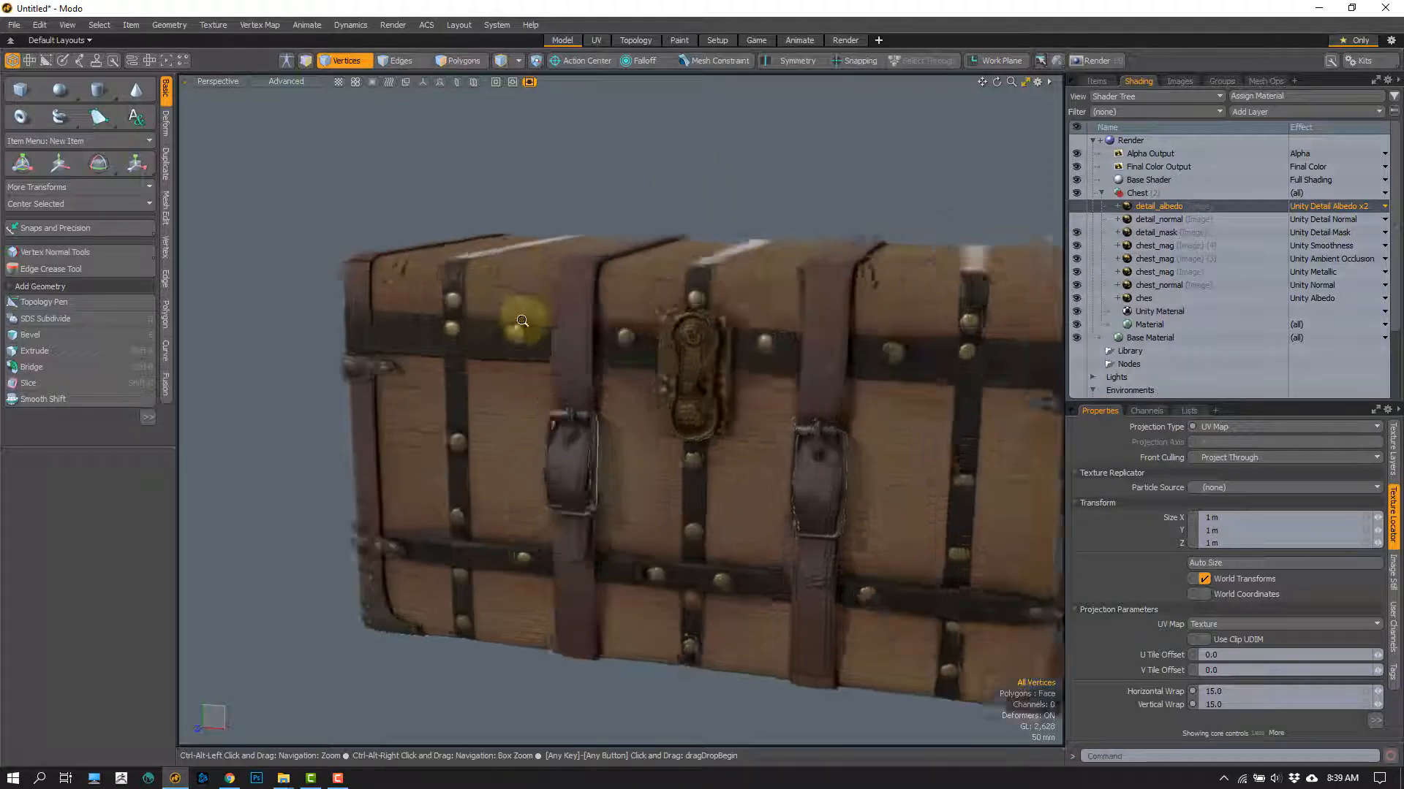
alt+drag(524, 340, 549, 329)
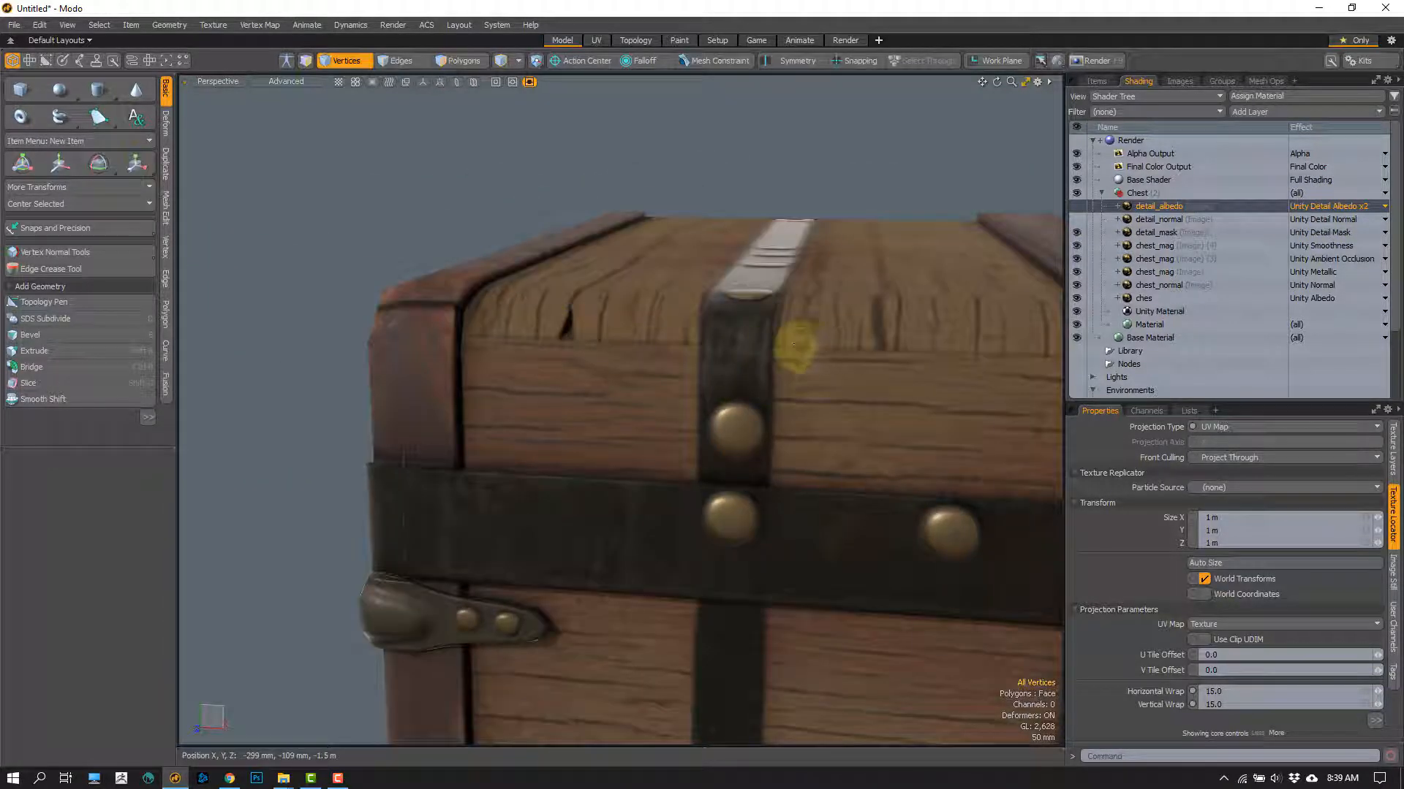
key(a)
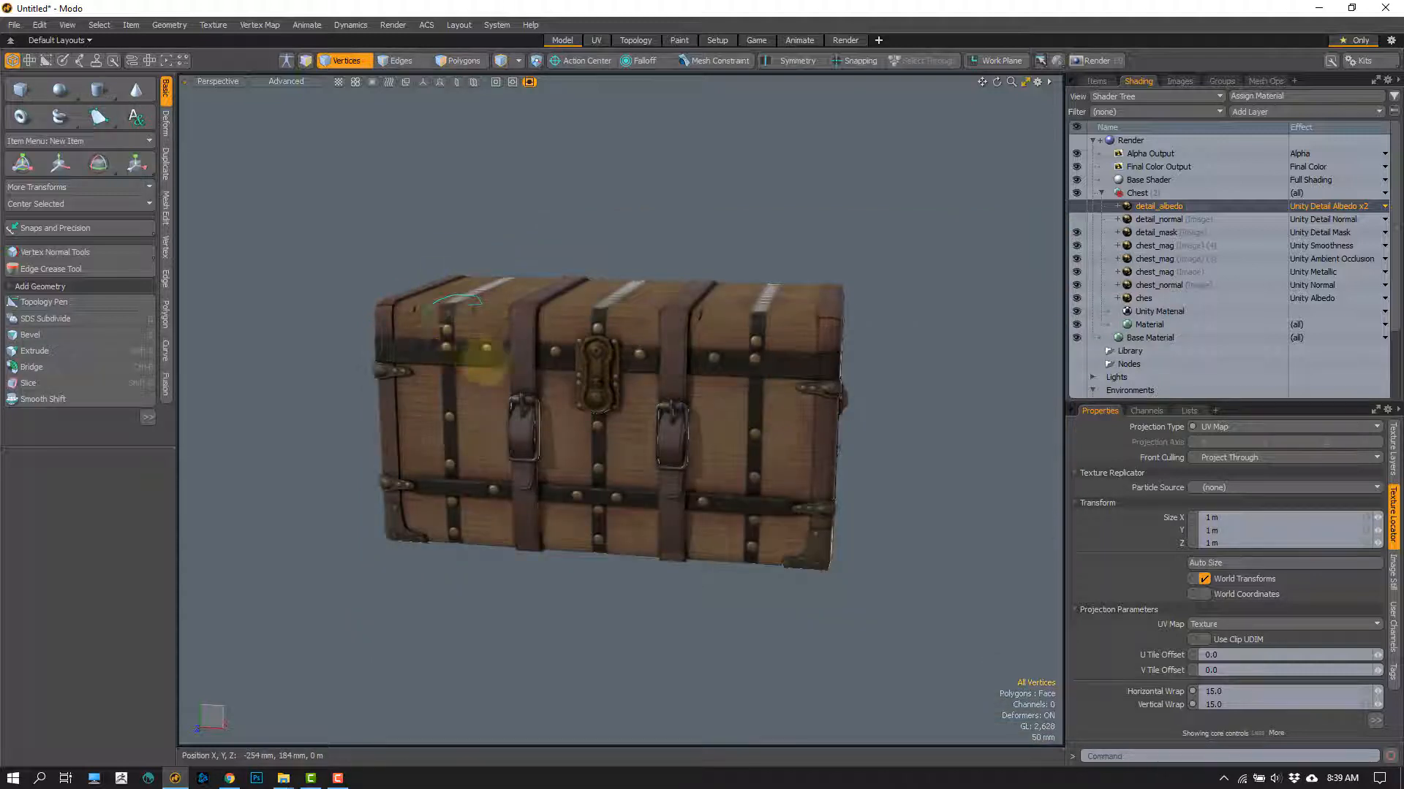
key(shift+a)
alt+drag(611, 408, 626, 311)
click(652, 119)
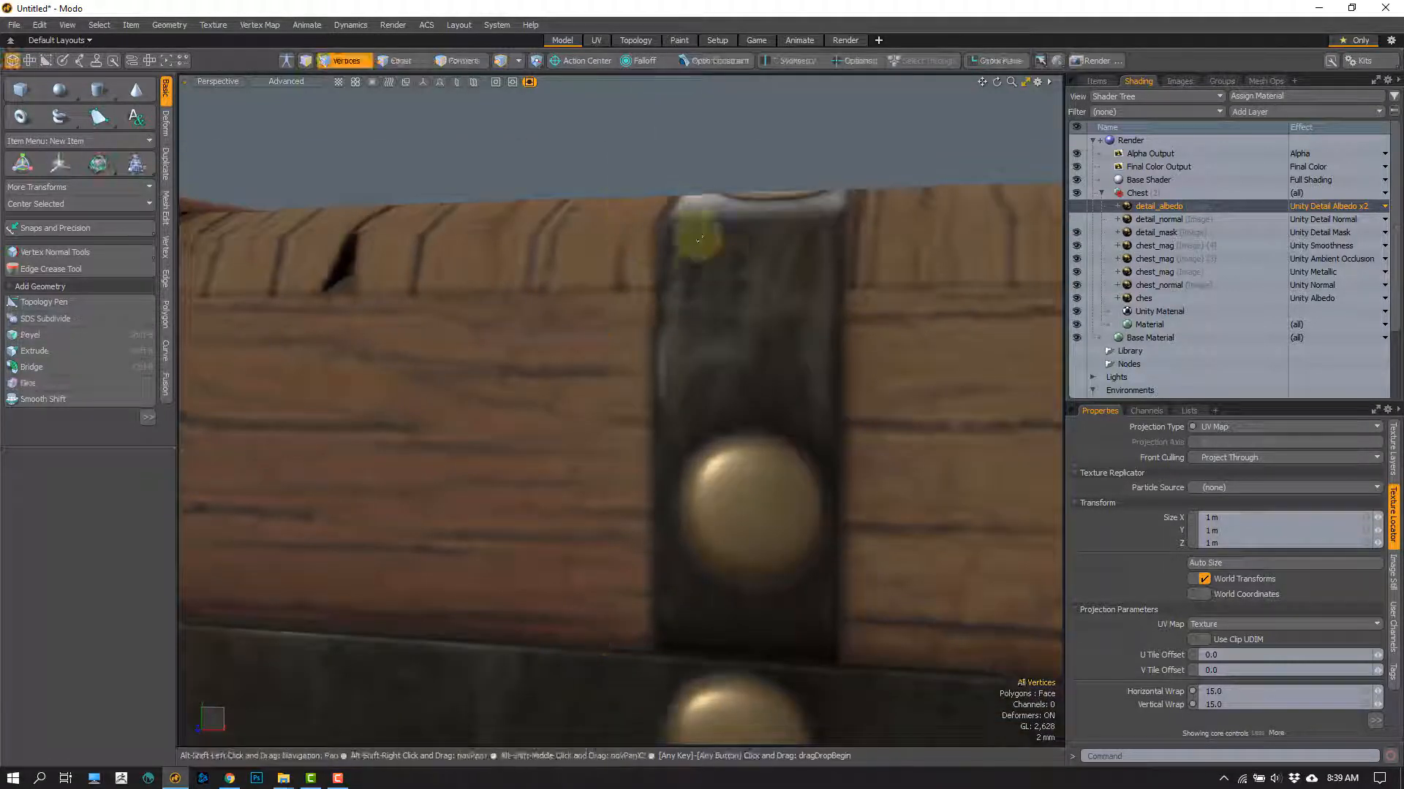
alt+drag(699, 241, 718, 282)
alt+drag(492, 323, 636, 316)
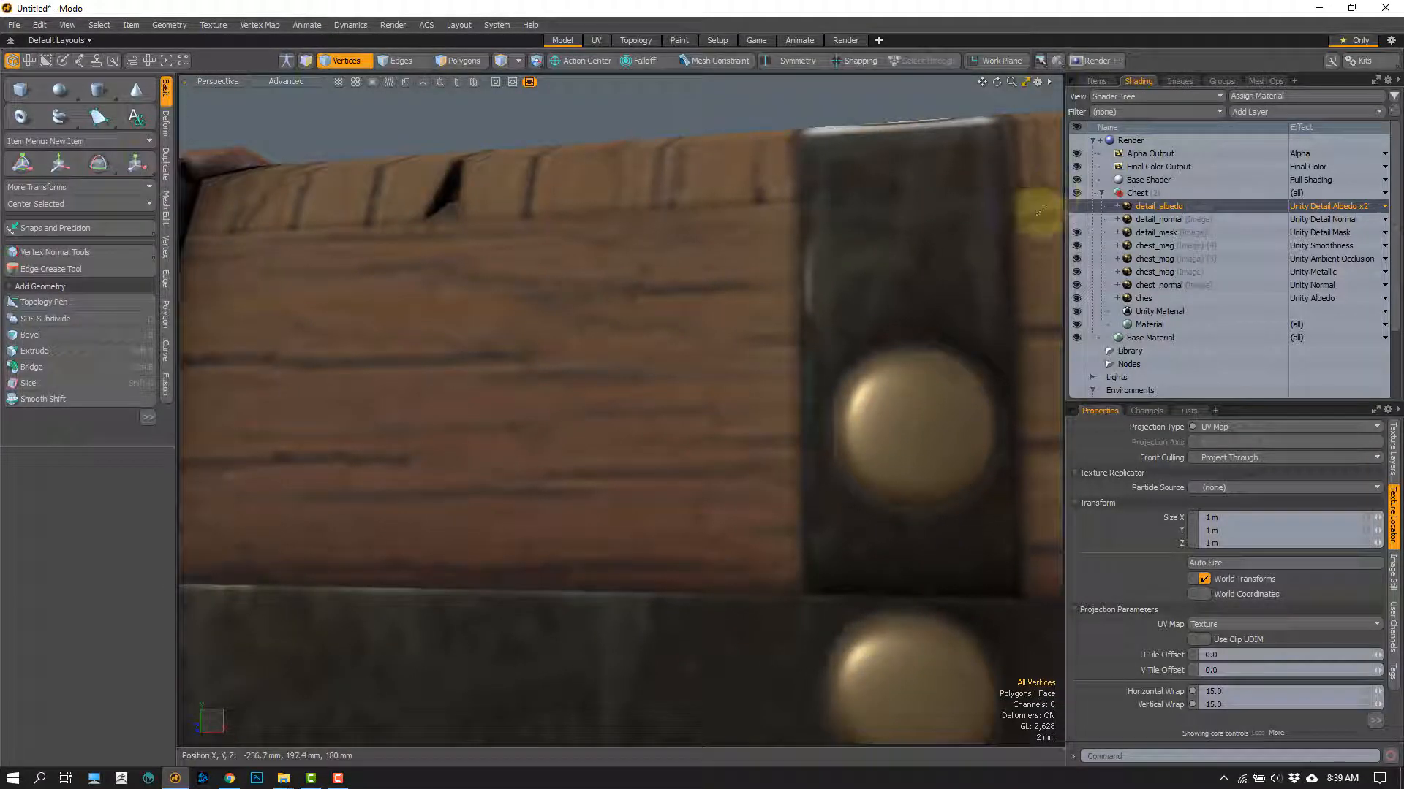
Step: Turn on the detail_albedo layer, comparing the wood around the lid's crack with and without it
click(1076, 205)
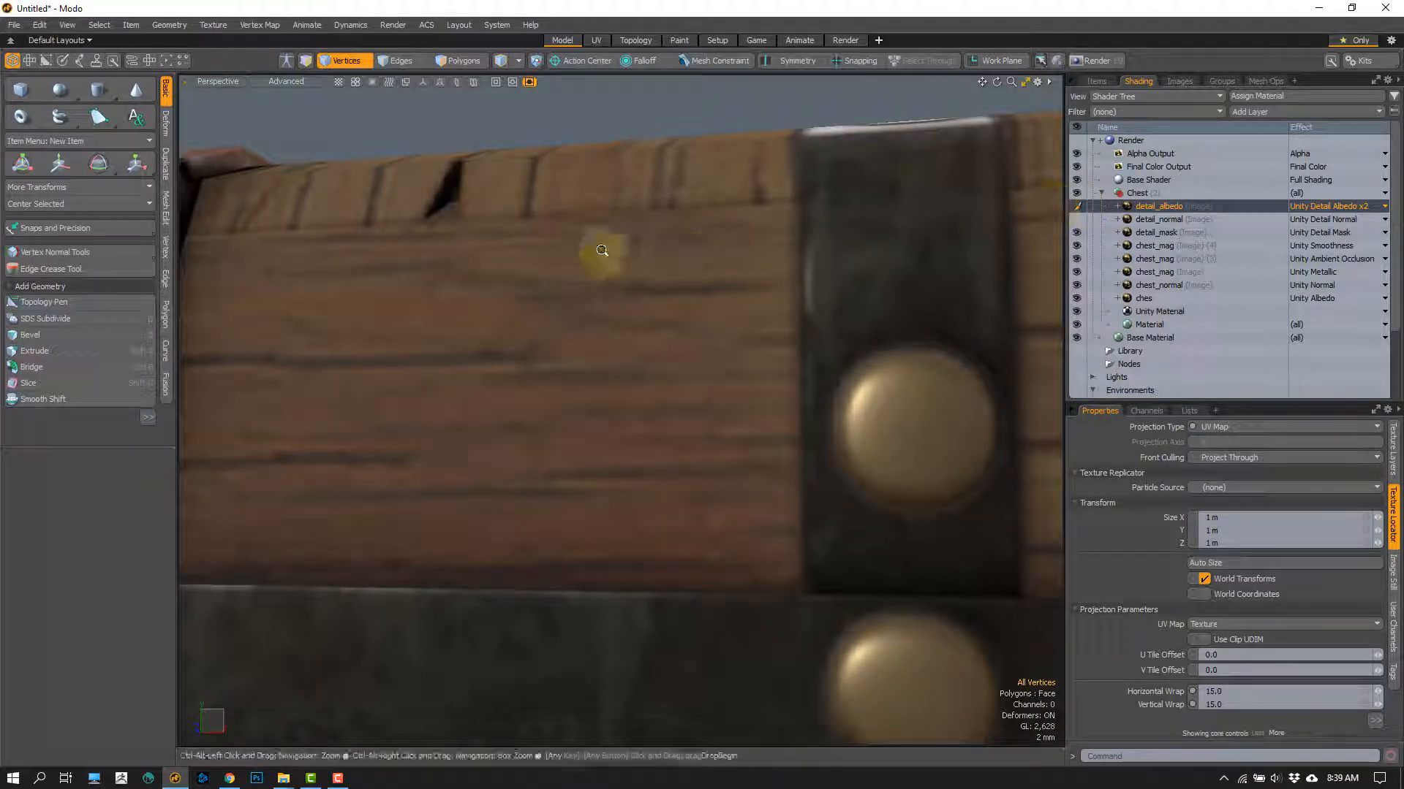
ctrl+alt+drag(473, 196, 618, 276)
mouse_move(527, 307)
right_down()
mouse_move(397, 338)
mouse_move(494, 210)
mouse_move(765, 223)
mouse_move(730, 376)
mouse_move(417, 370)
right_up()
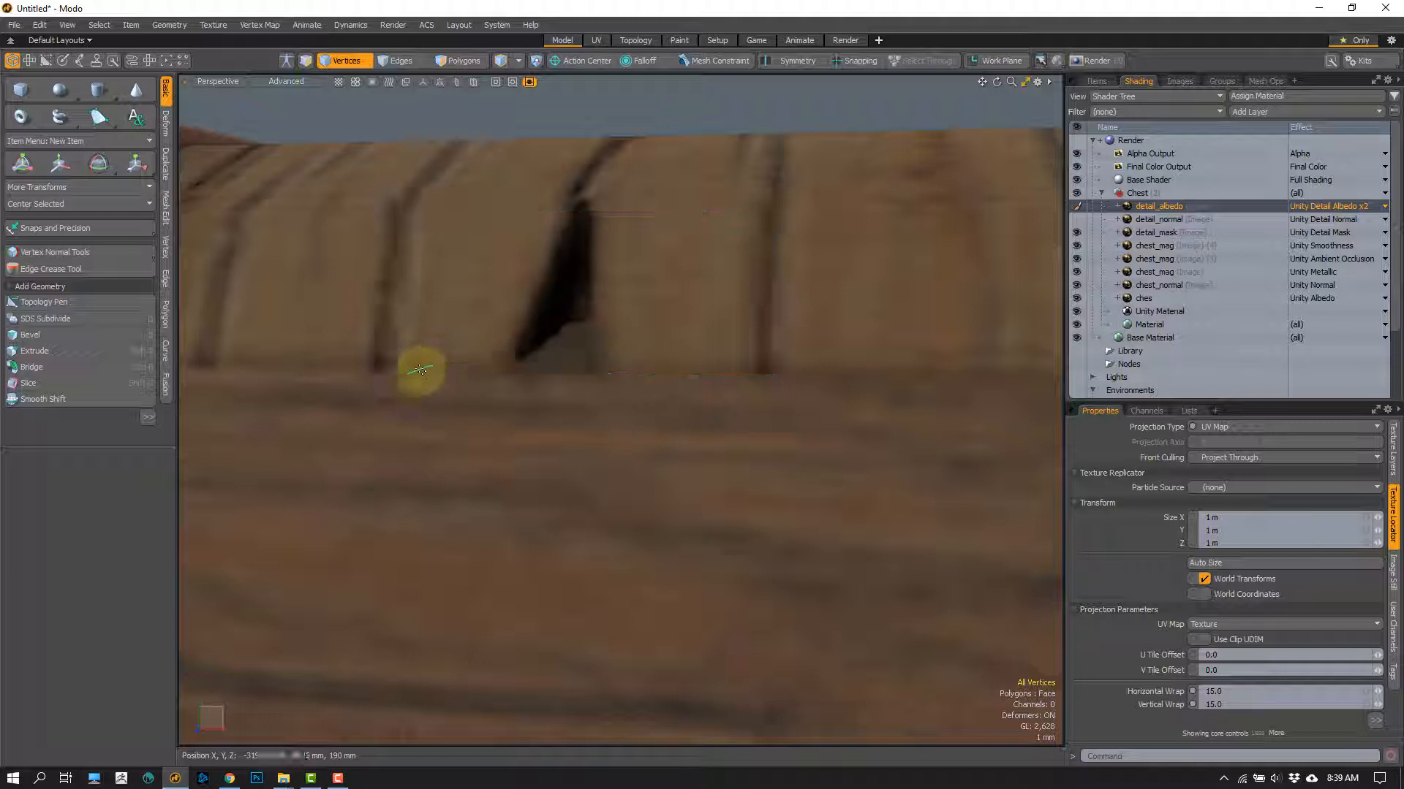
click(1076, 208)
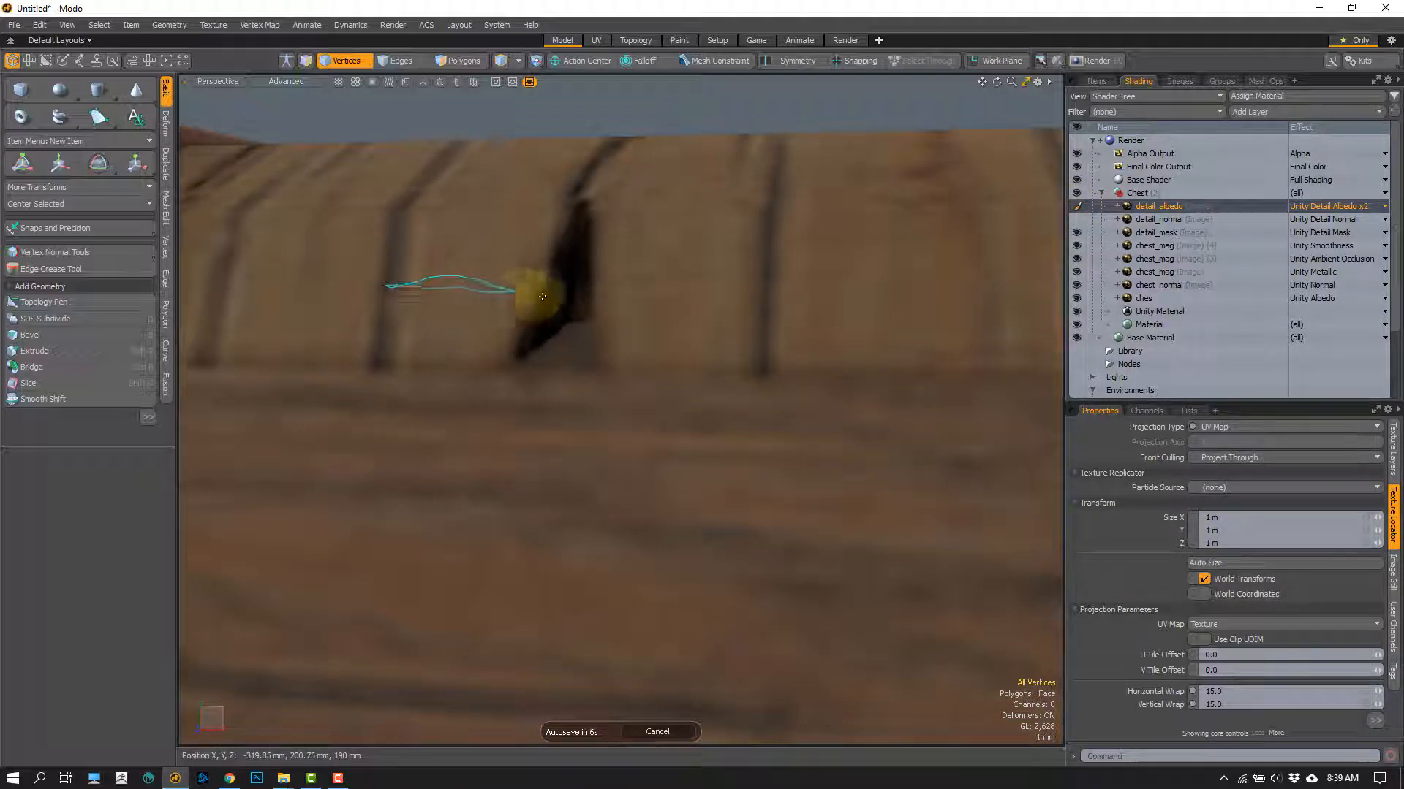
drag(562, 287, 664, 275)
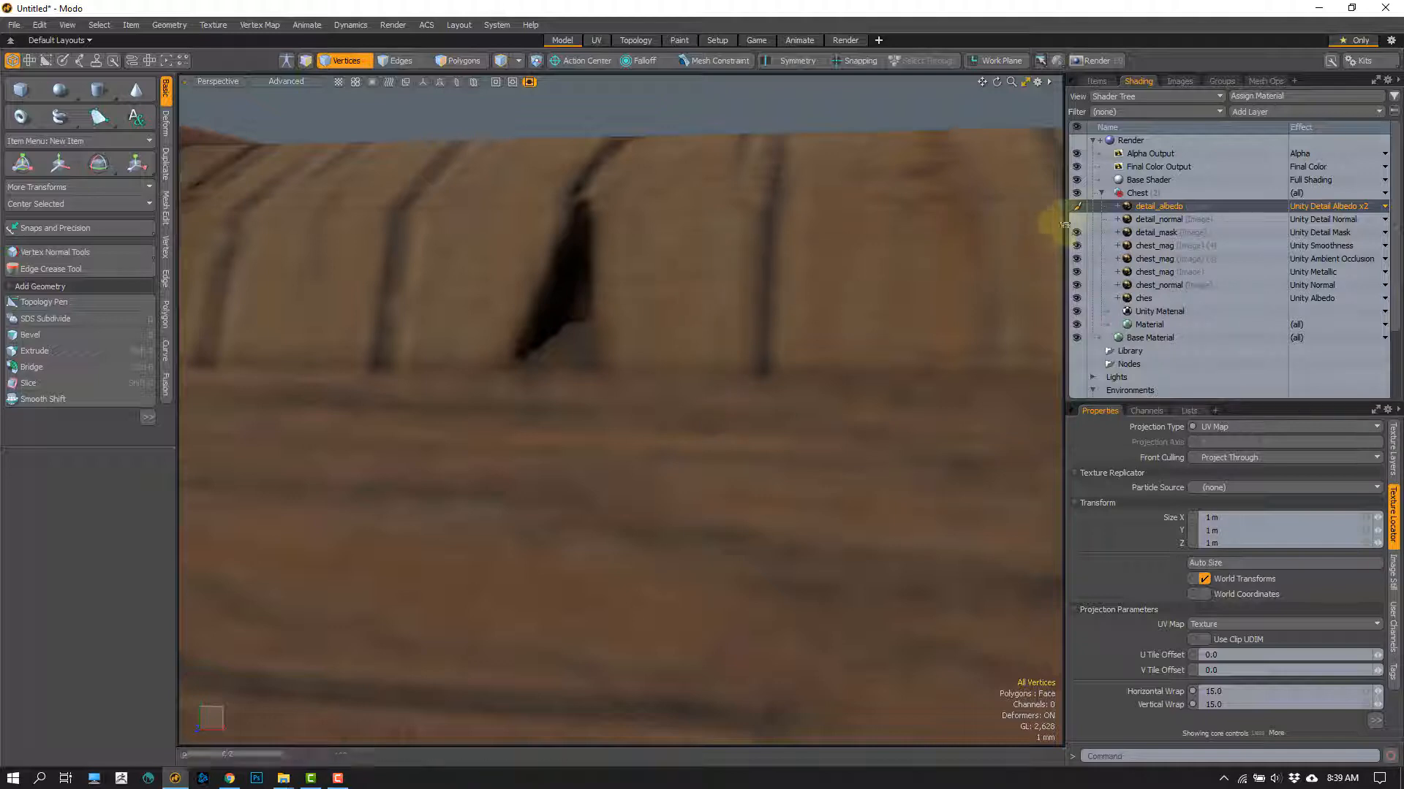
Step: Turn on the detail_normal layer, comparing its effect on the metal band and the wood planks up close
scroll(842, 338, down, 2)
alt+drag(870, 286, 910, 295)
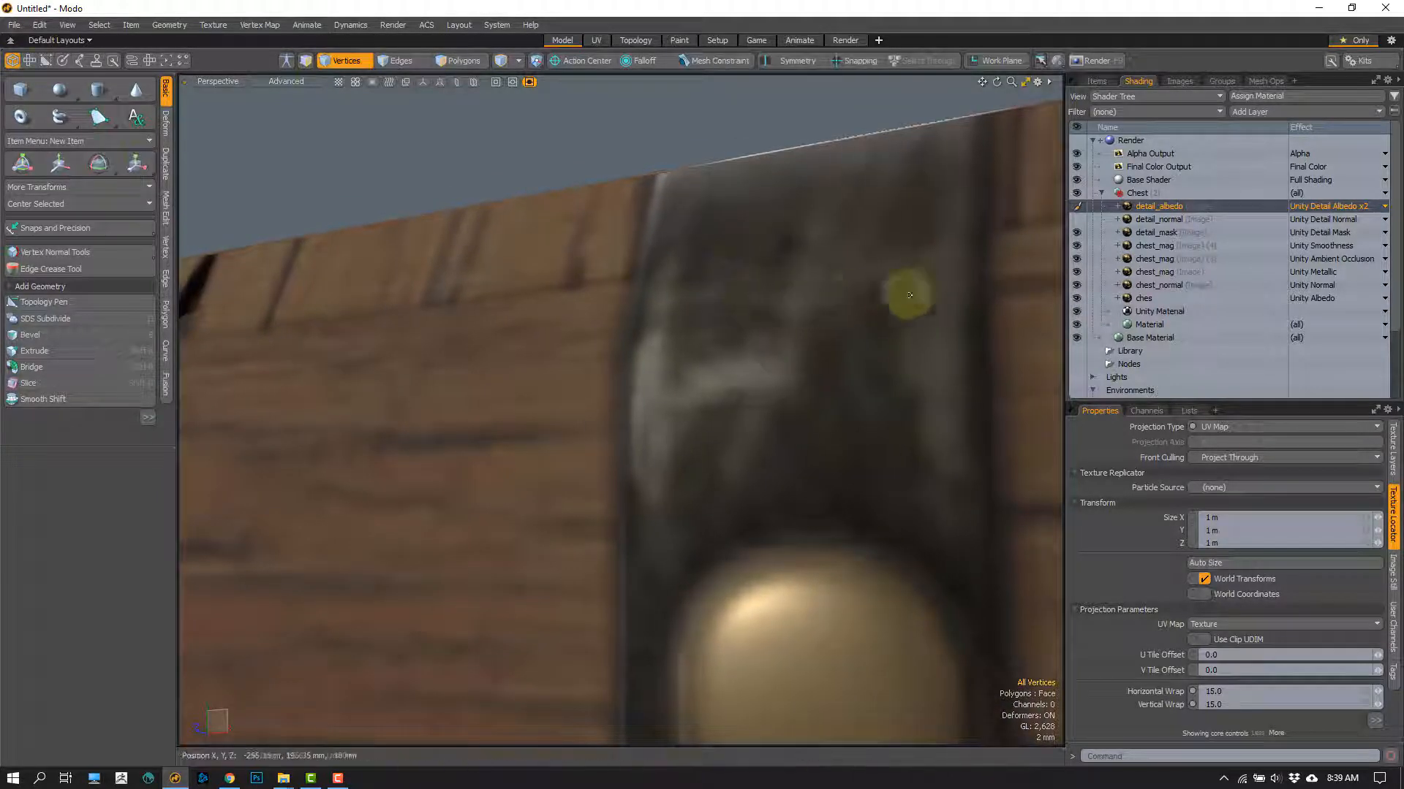
click(1076, 221)
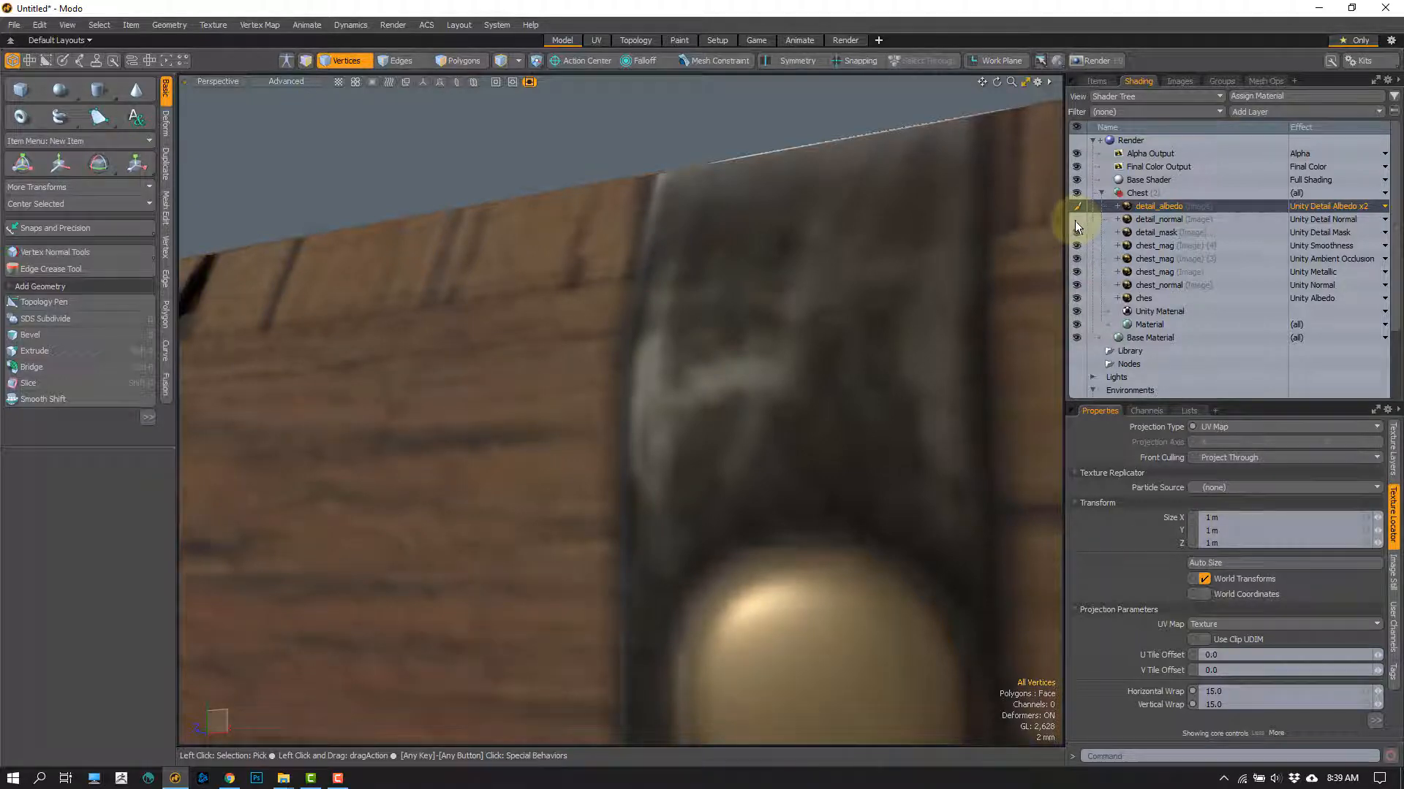
click(1076, 221)
alt+shift+drag(746, 304, 642, 342)
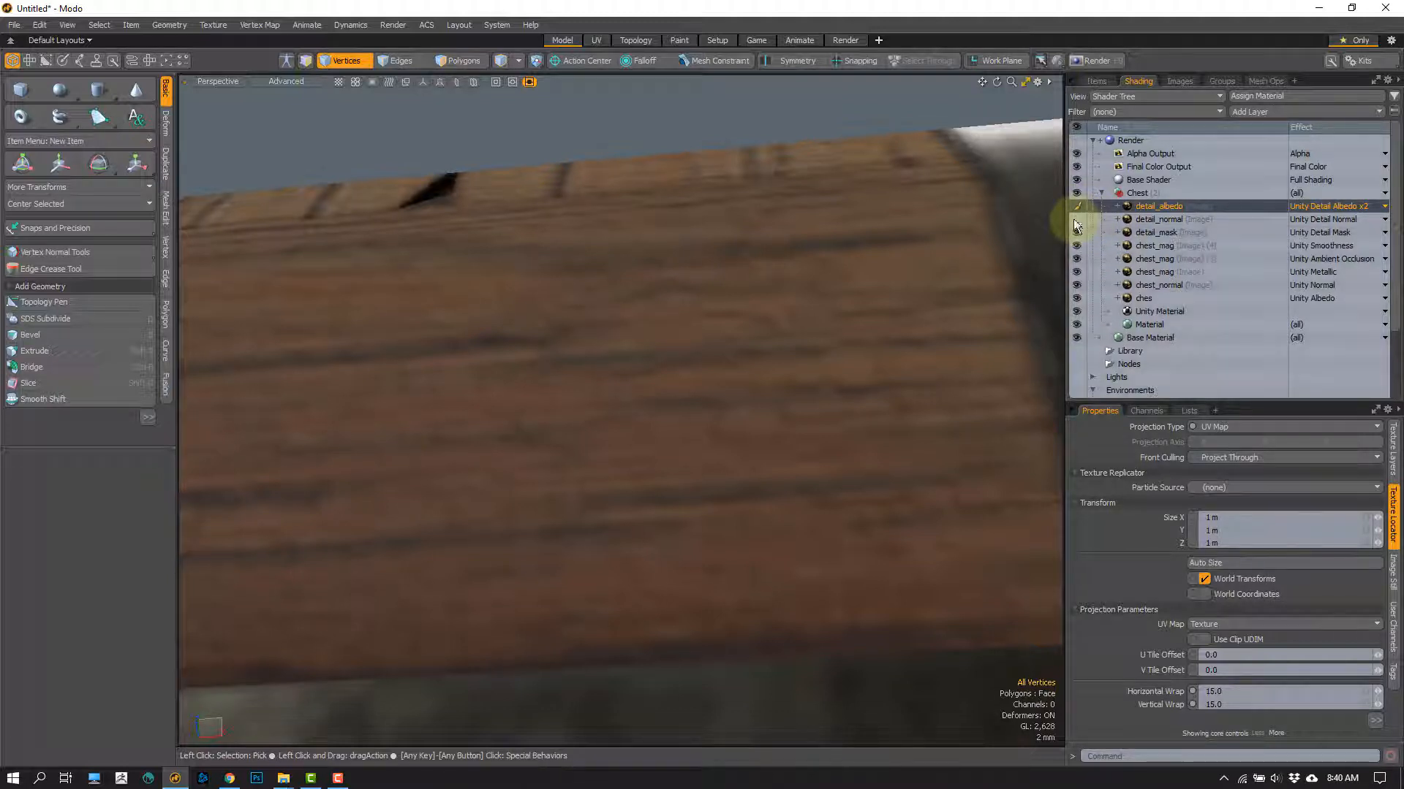
alt+drag(674, 351, 708, 393)
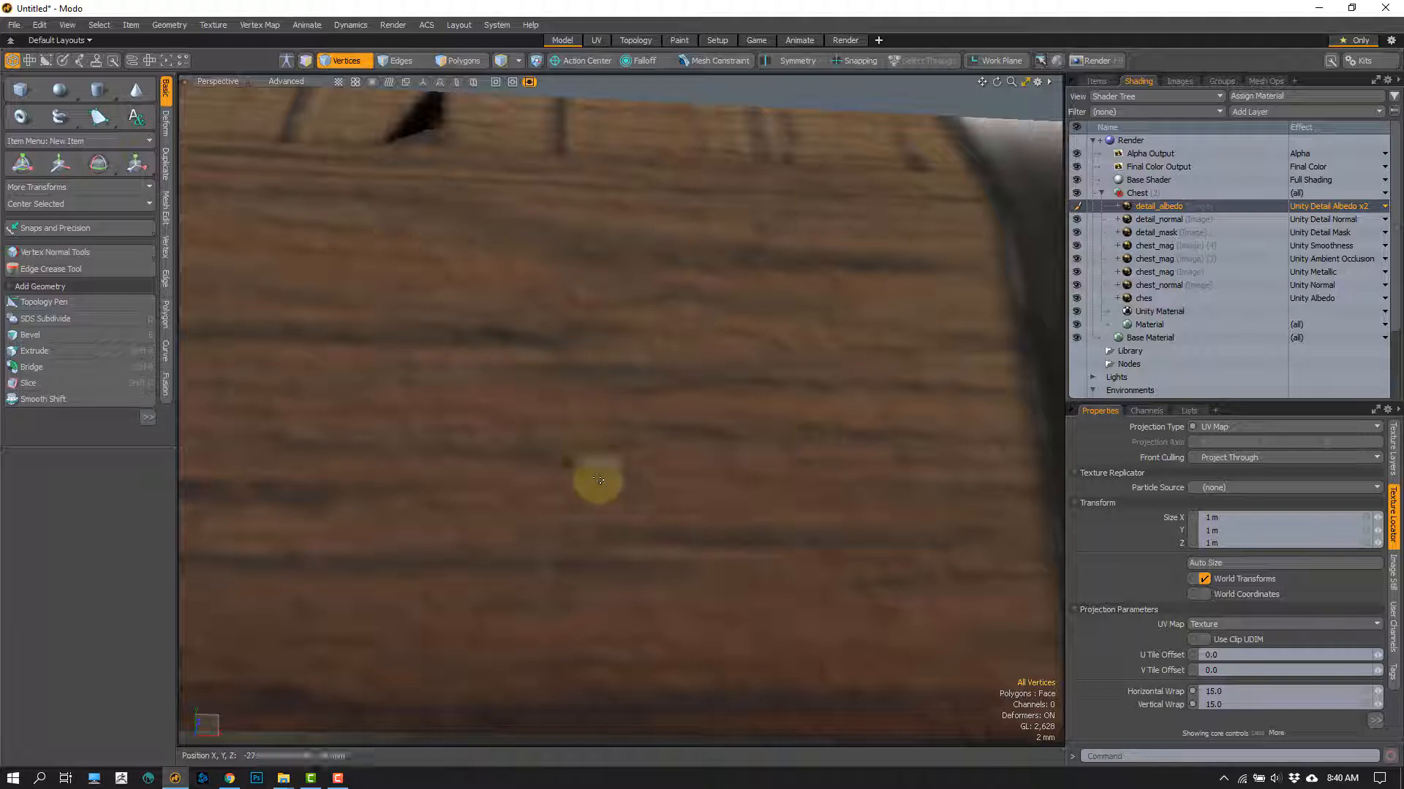
ctrl+alt+drag(595, 479, 539, 298)
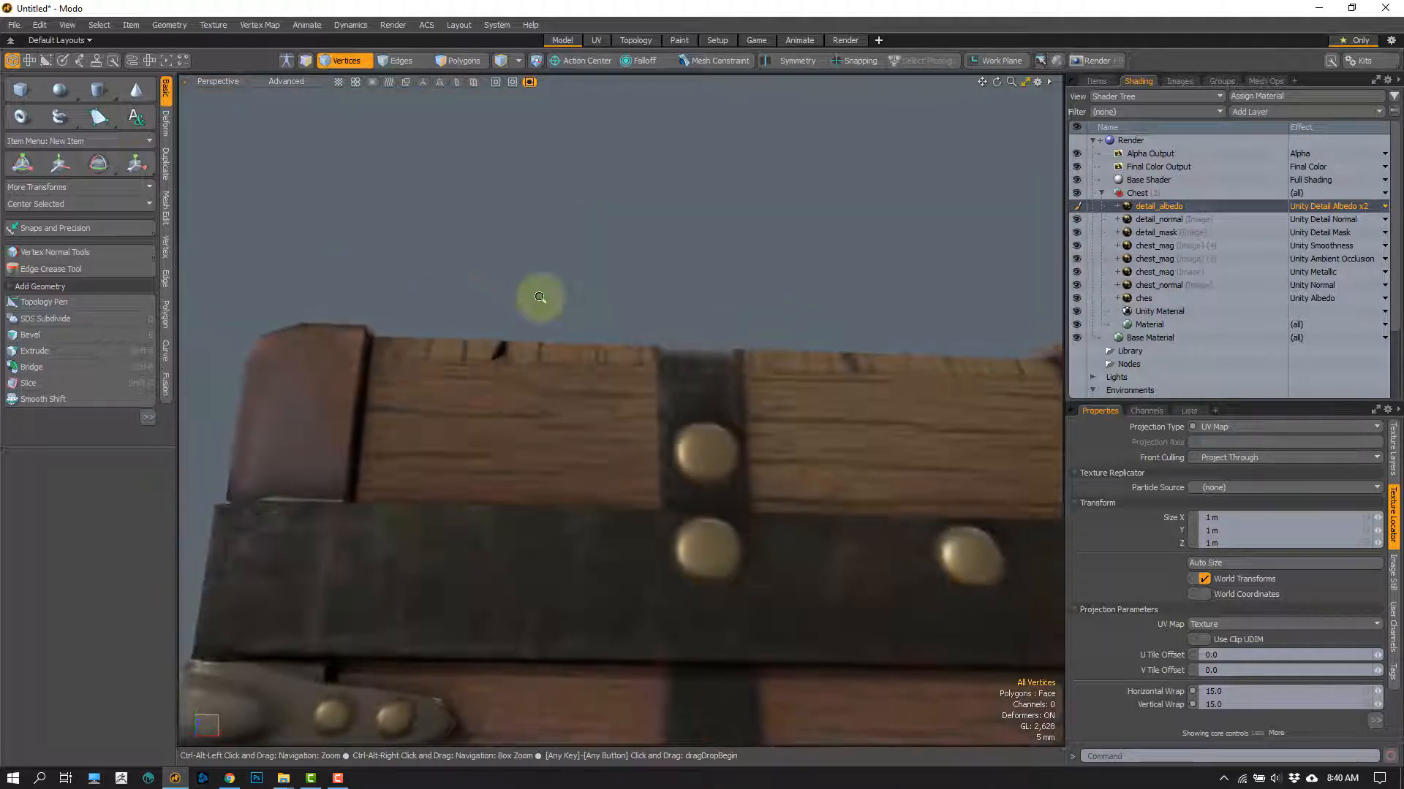
Step: Toggle visibility of the detail_normal and detail_albedo layers while inspecting the upper planks, and view the chest's whole front
click(1076, 220)
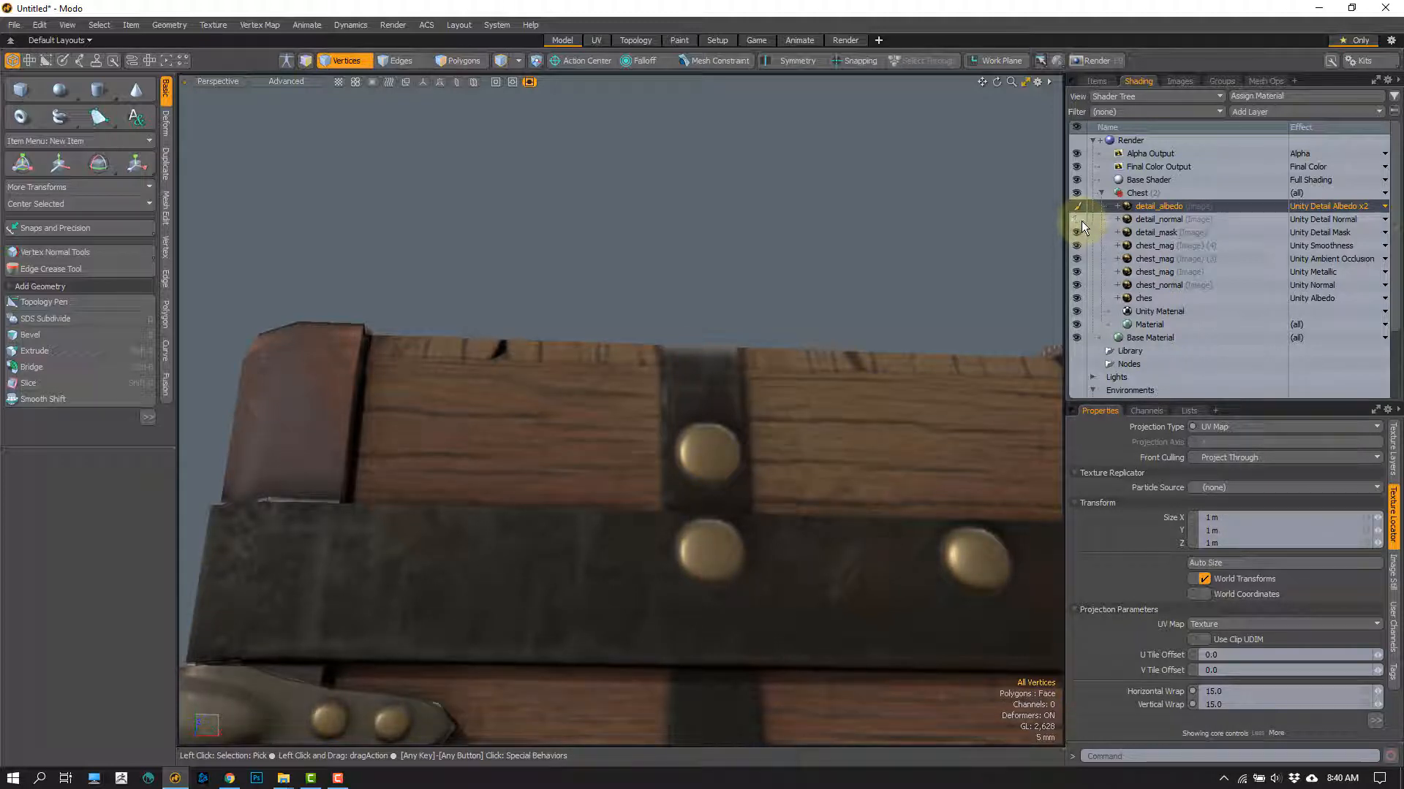
ctrl+alt+drag(539, 417, 644, 376)
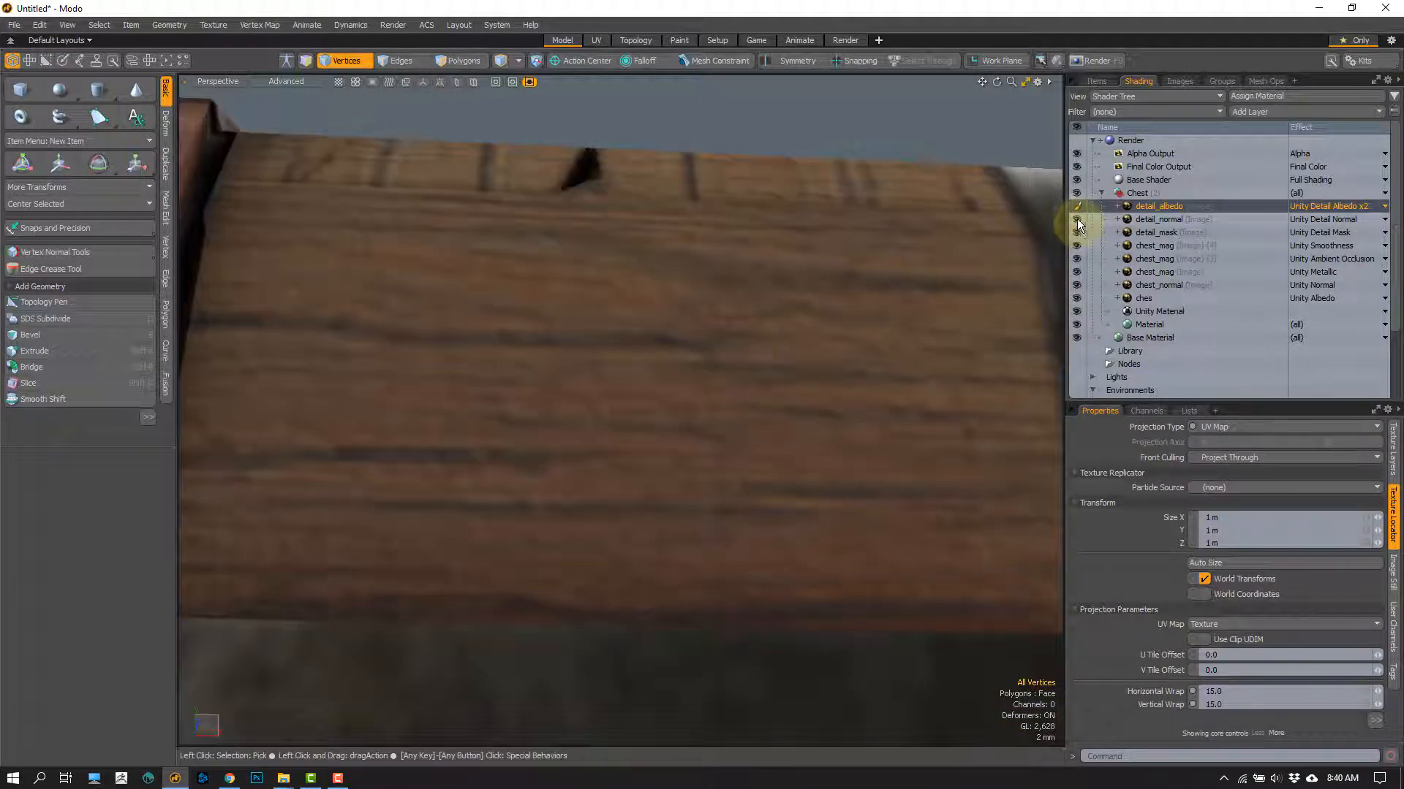
click(1077, 219)
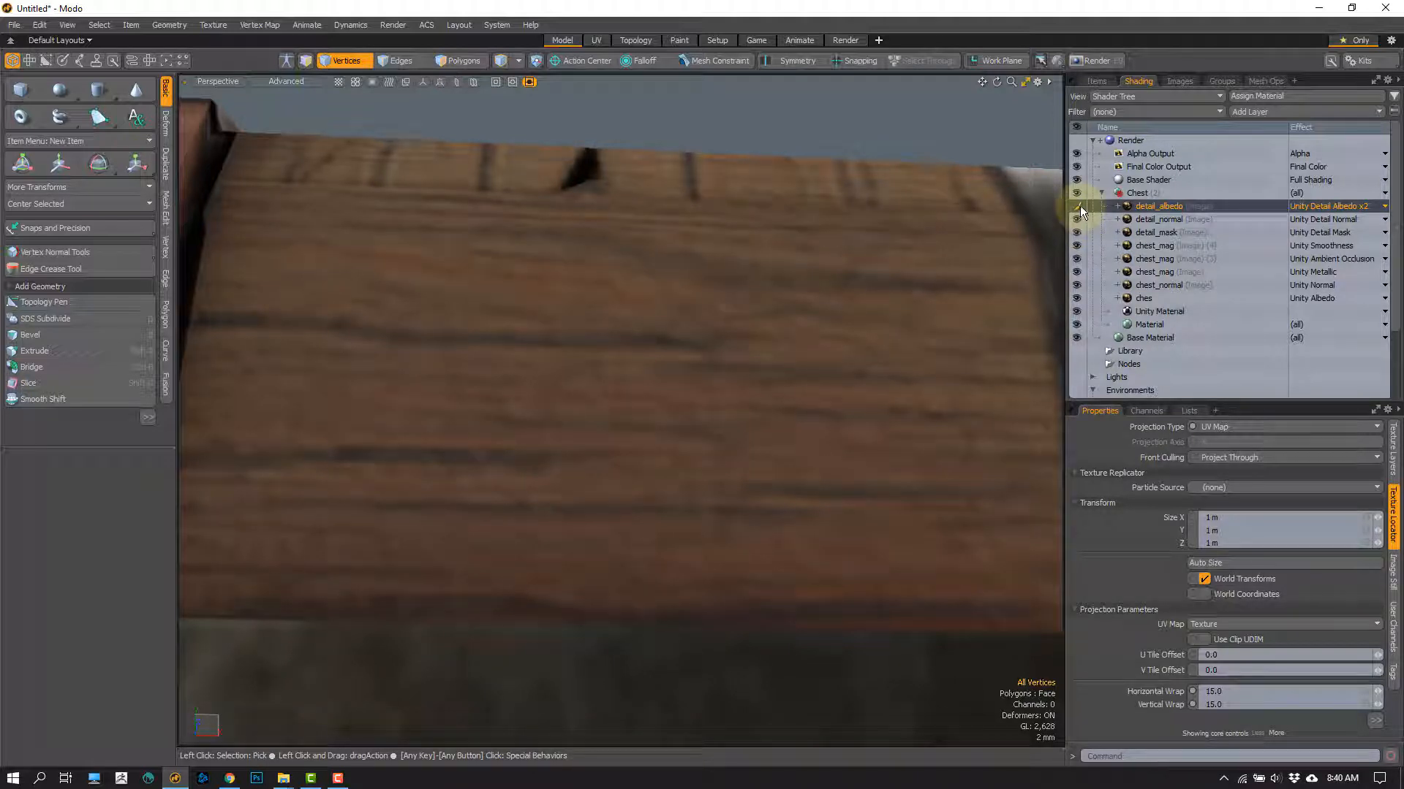
click(1078, 206)
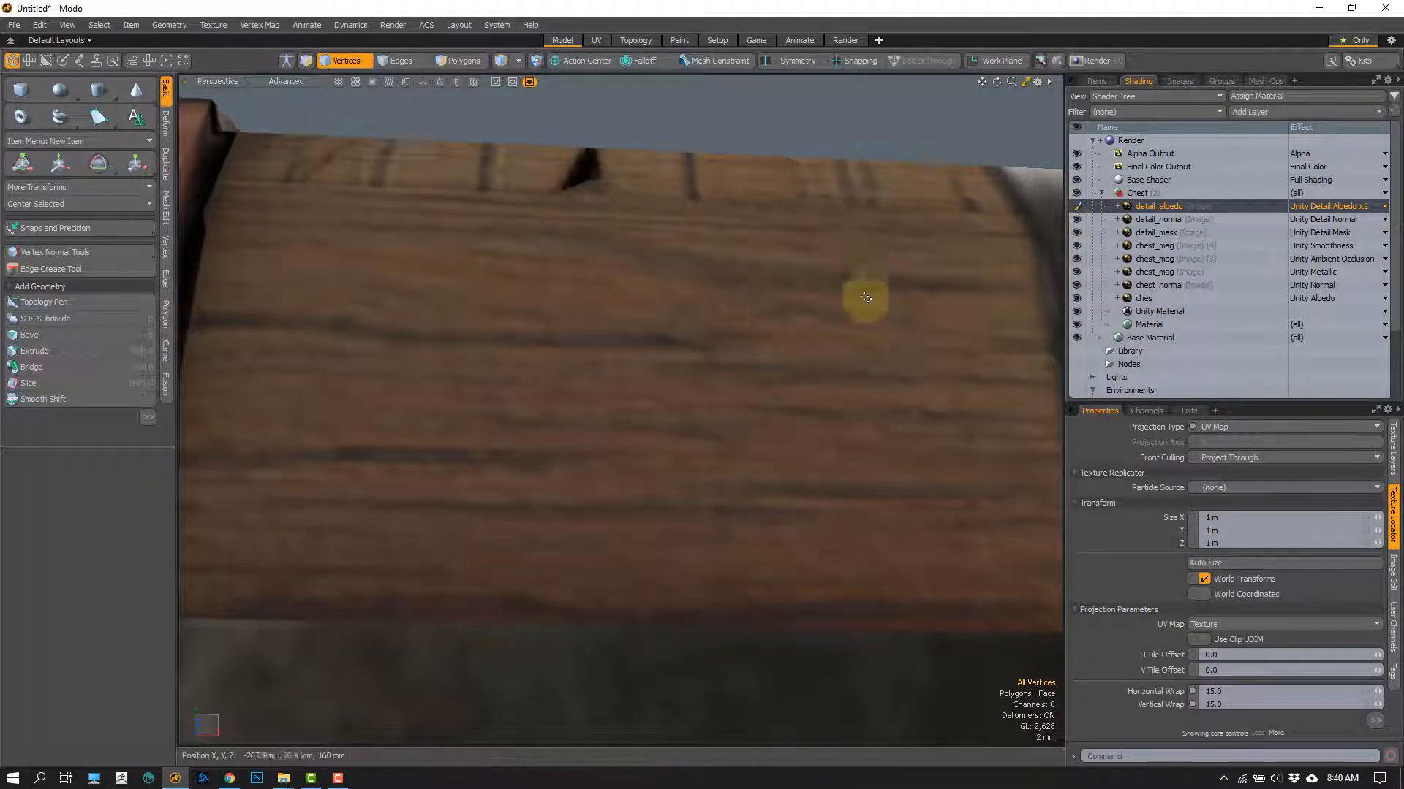
scroll(685, 299, down, 5)
alt+drag(686, 292, 563, 275)
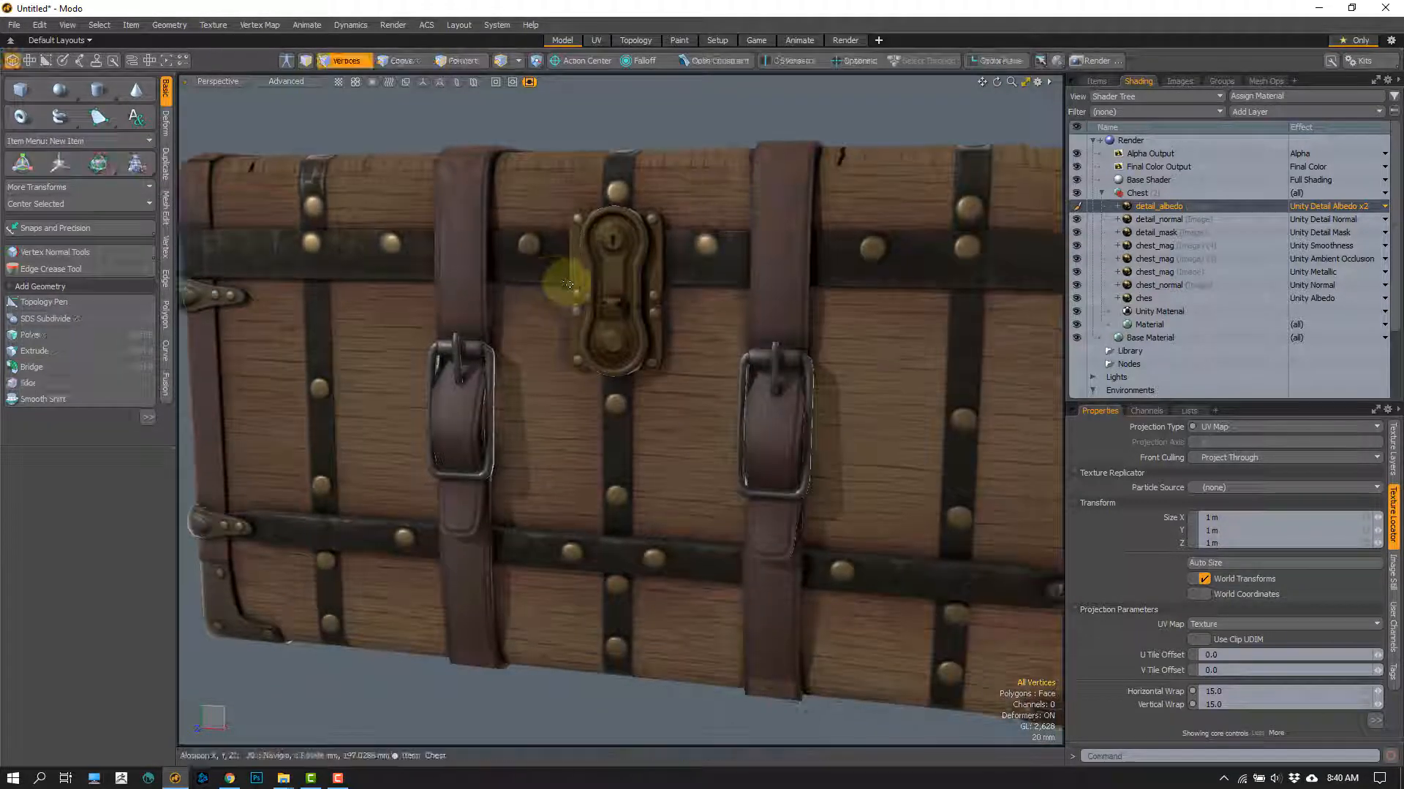
Step: Select the detail_normal layer and examine the wood planks along the lid's upper edge up close
ctrl+alt+drag(658, 287, 655, 301)
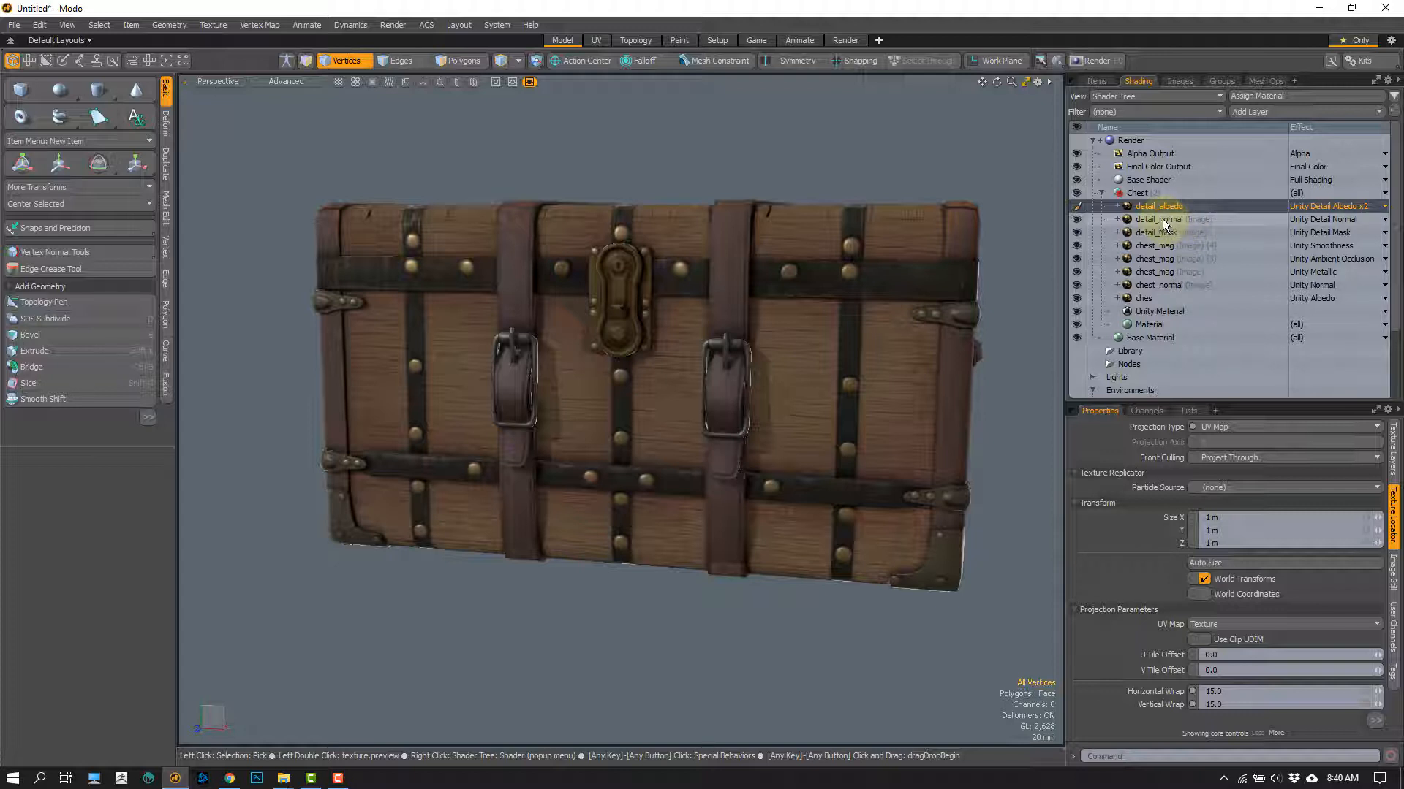
click(1162, 219)
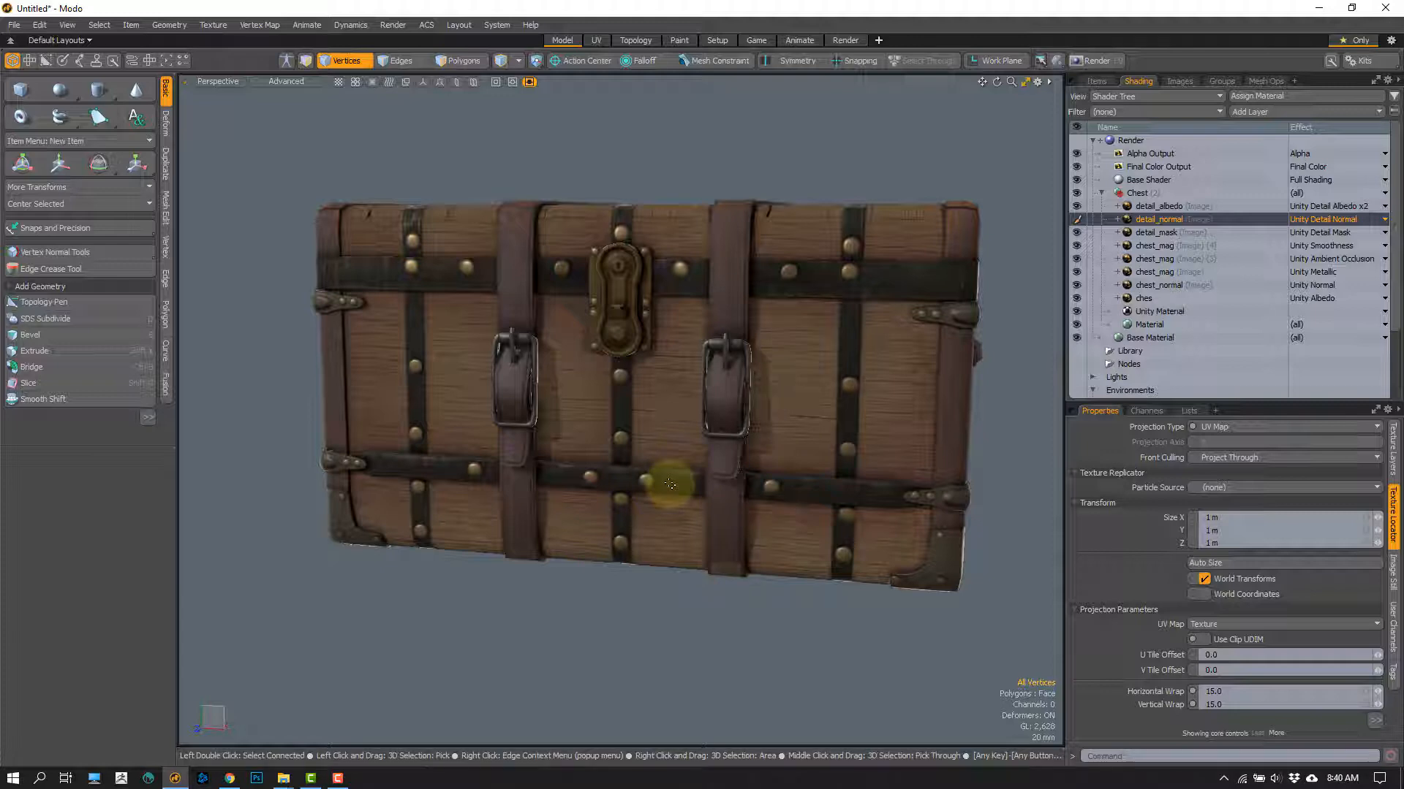
scroll(333, 306, up, 5)
scroll(435, 295, up, 8)
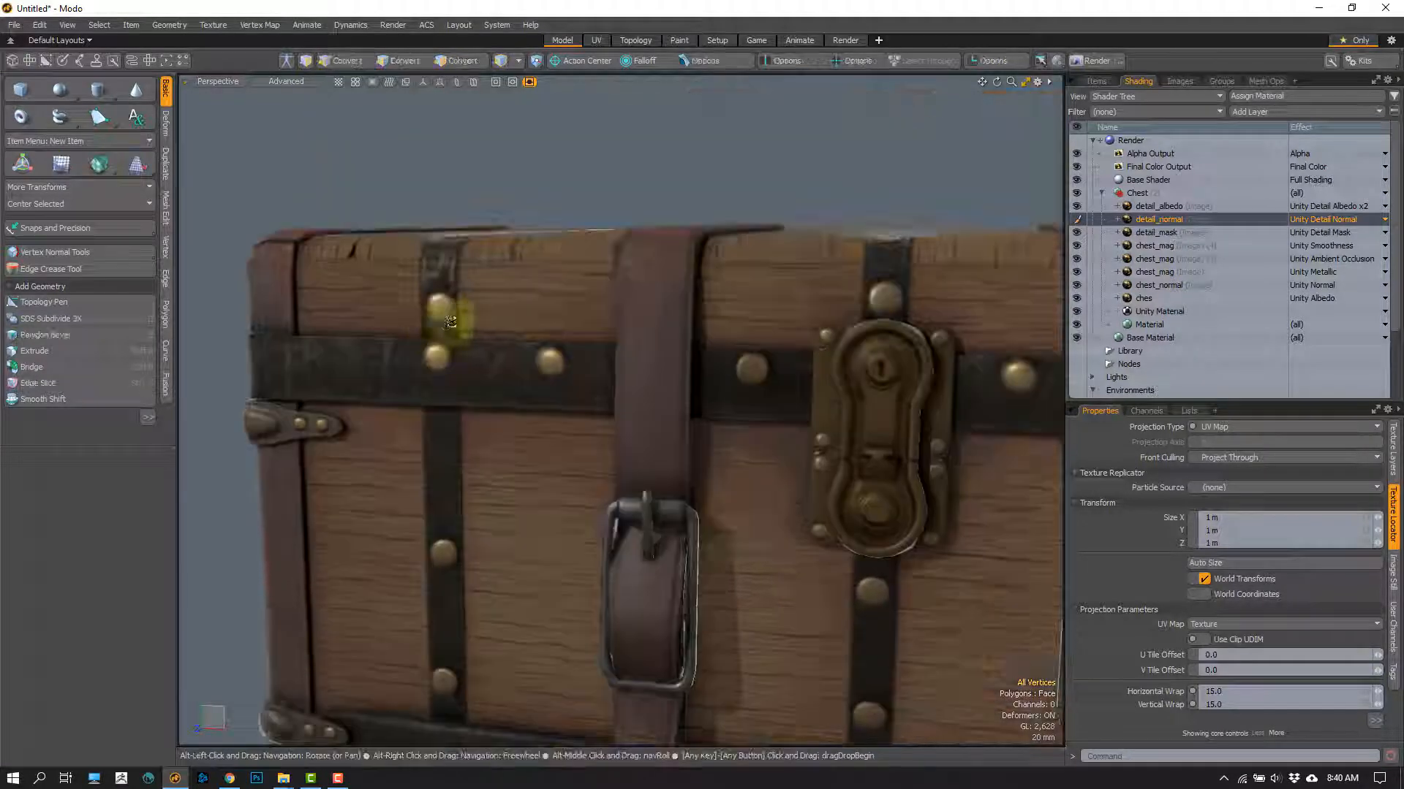
scroll(516, 331, up, 3)
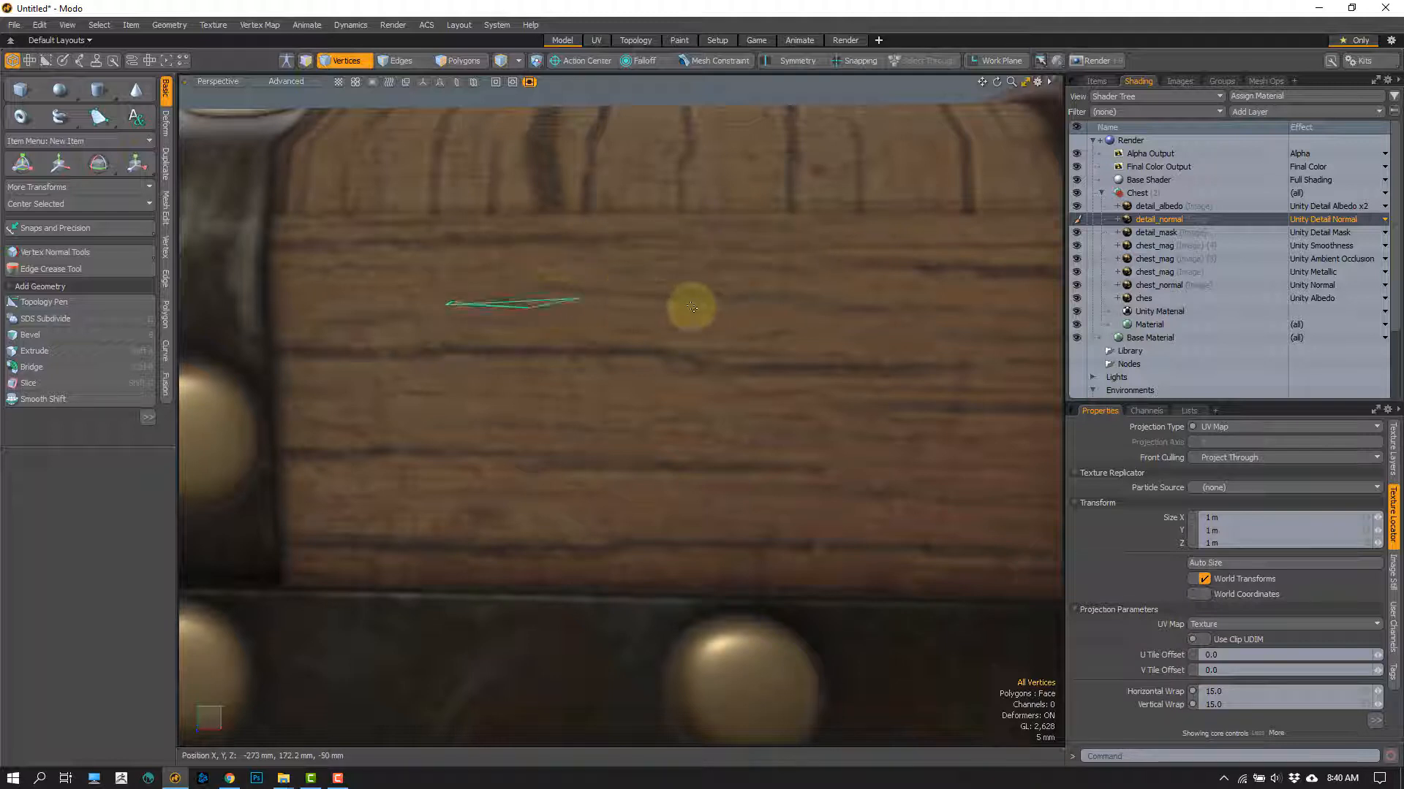
alt+drag(587, 419, 501, 369)
mouse_move(482, 597)
right_down()
mouse_move(511, 219)
mouse_move(946, 219)
mouse_move(990, 401)
mouse_move(972, 603)
right_up()
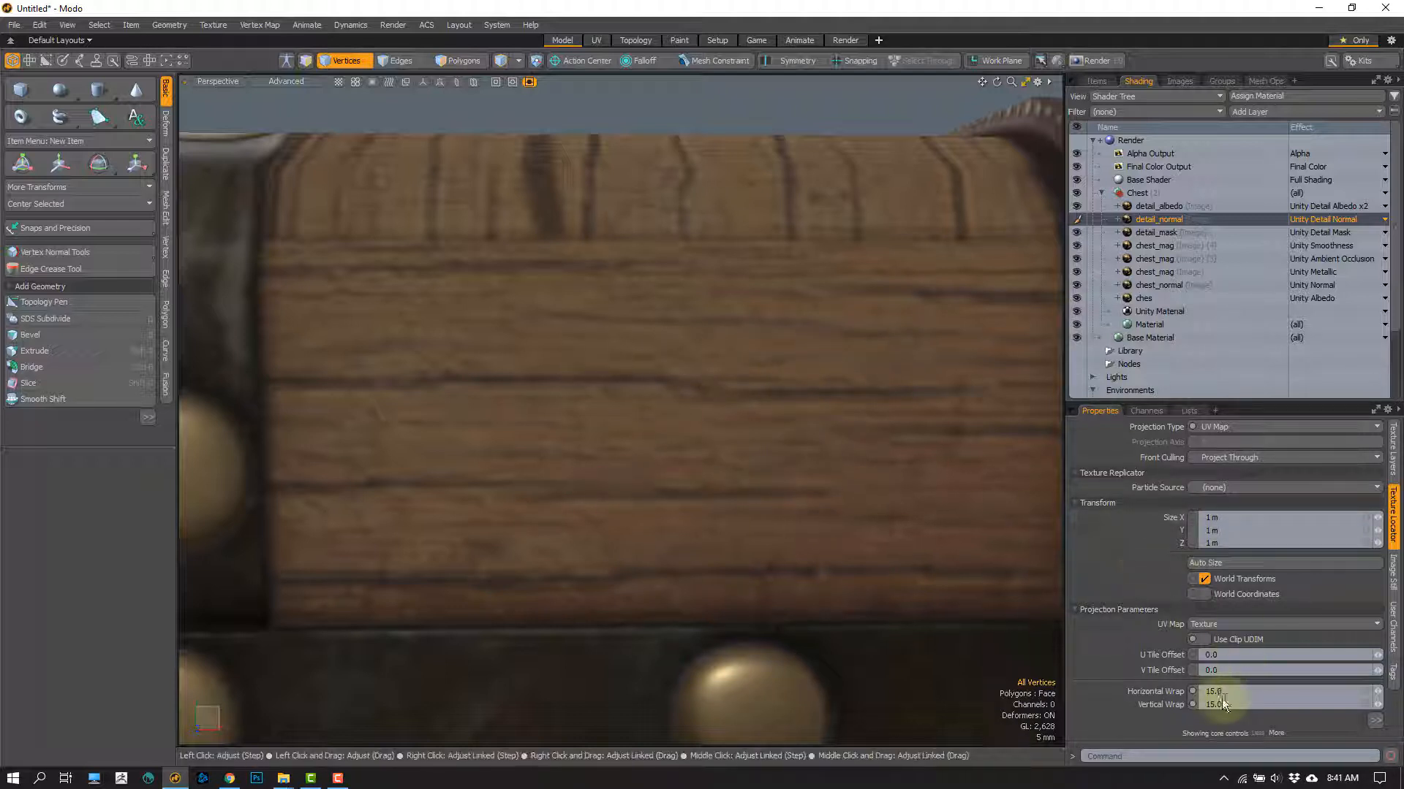
Step: Examine how the detail texture repeats across the chest's whole front, and clear any vertex selection
scroll(599, 431, down, 8)
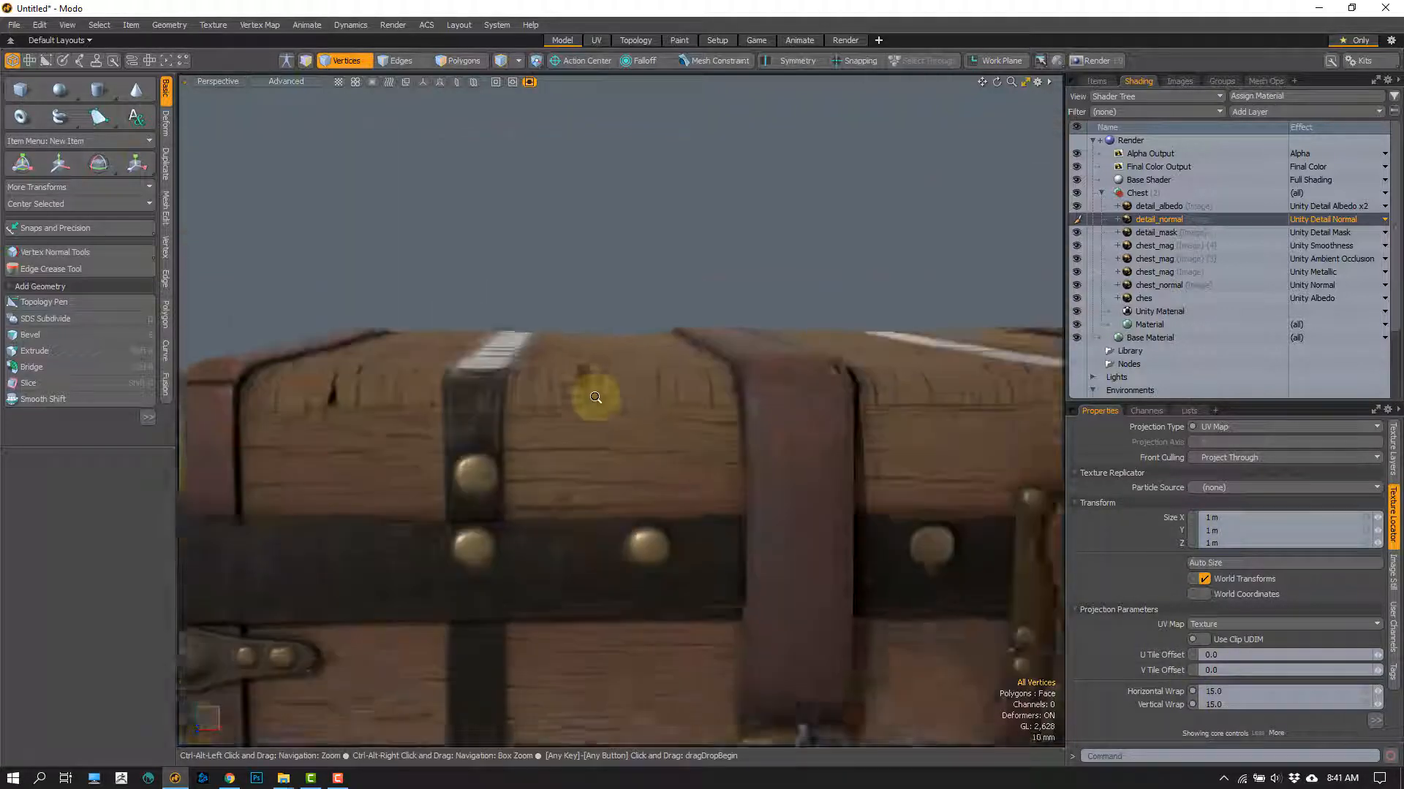
alt+shift+drag(662, 503, 436, 381)
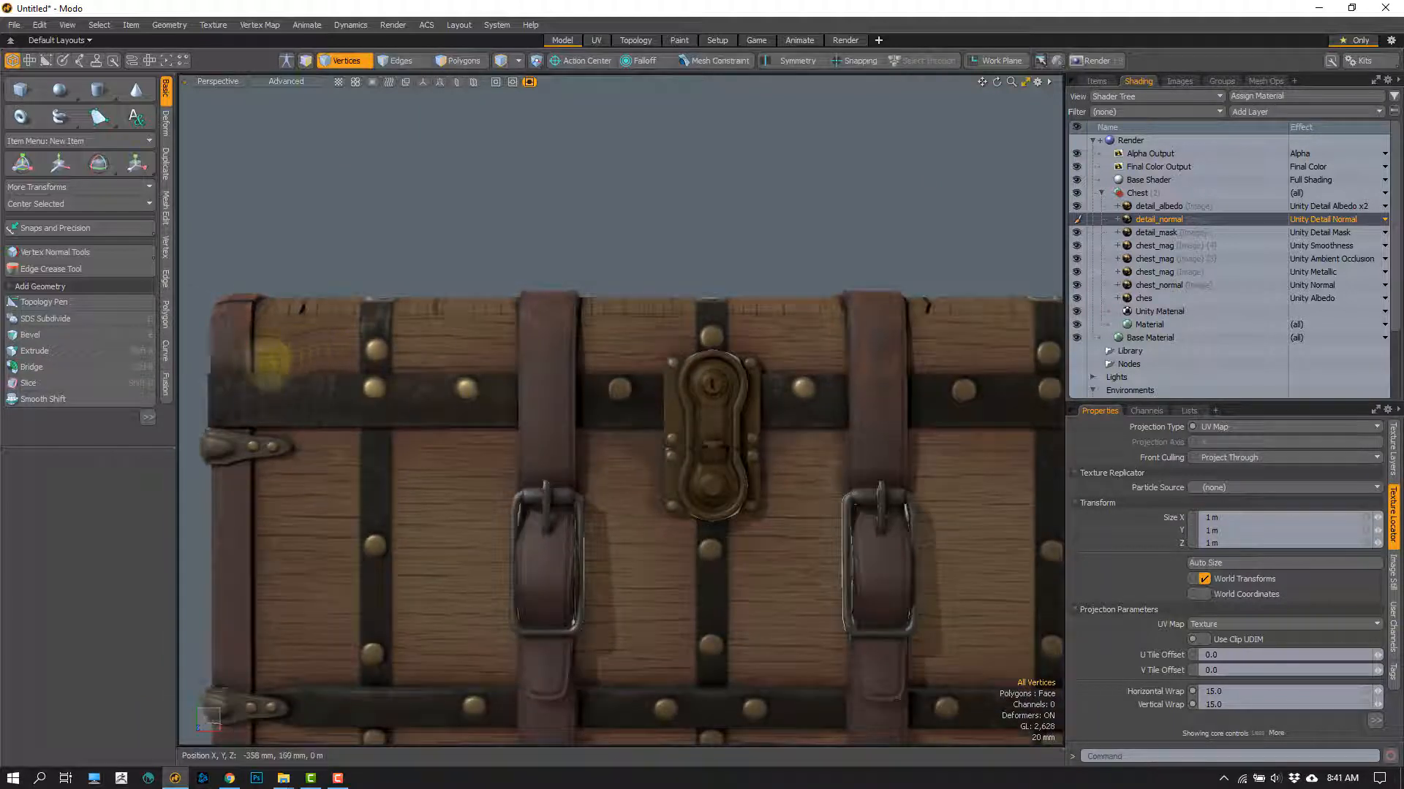
mouse_move(249, 375)
right_down()
mouse_move(321, 298)
mouse_move(276, 364)
mouse_move(339, 304)
mouse_move(336, 367)
mouse_move(388, 305)
mouse_move(473, 374)
mouse_move(485, 304)
mouse_move(560, 372)
mouse_move(565, 294)
mouse_move(620, 380)
mouse_move(505, 381)
right_up()
mouse_move(663, 444)
ctrl+alt+mouse_down()
mouse_move(626, 375)
mouse_move(601, 364)
mouse_move(625, 350)
ctrl+alt+mouse_up()
click(656, 242)
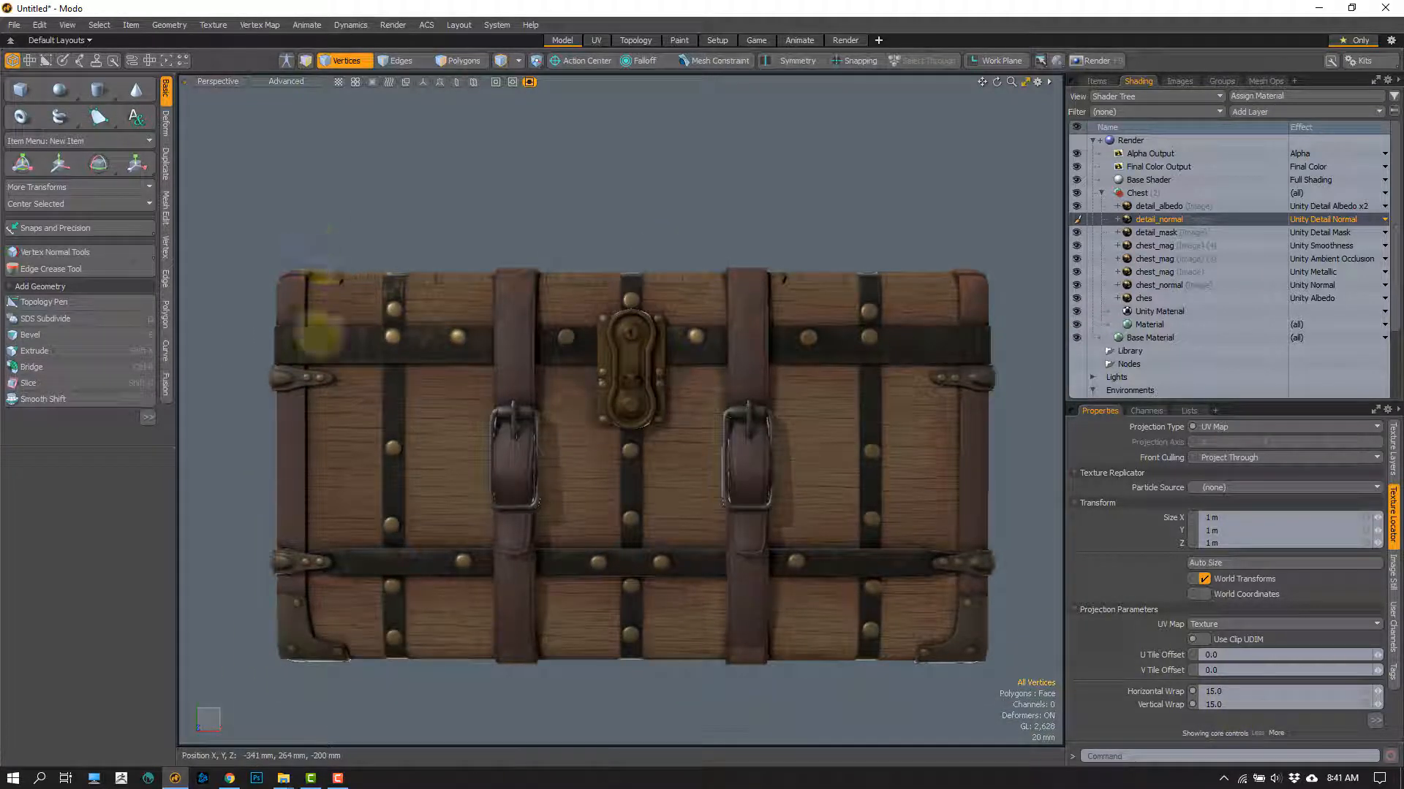
mouse_move(290, 661)
right_down()
mouse_move(285, 293)
mouse_move(972, 351)
mouse_move(721, 648)
mouse_move(411, 635)
mouse_move(539, 563)
mouse_move(758, 518)
mouse_move(504, 481)
mouse_move(774, 417)
mouse_move(470, 382)
mouse_move(439, 343)
right_up()
mouse_move(318, 283)
right_down()
mouse_move(312, 321)
mouse_move(379, 304)
mouse_move(328, 278)
mouse_move(303, 410)
mouse_move(358, 398)
mouse_move(362, 439)
mouse_move(316, 497)
mouse_move(291, 501)
mouse_move(322, 605)
mouse_move(451, 519)
mouse_move(468, 398)
mouse_move(404, 316)
mouse_move(409, 278)
right_up()
mouse_move(422, 117)
right_down()
mouse_move(398, 586)
mouse_move(965, 602)
mouse_move(1024, 498)
right_up()
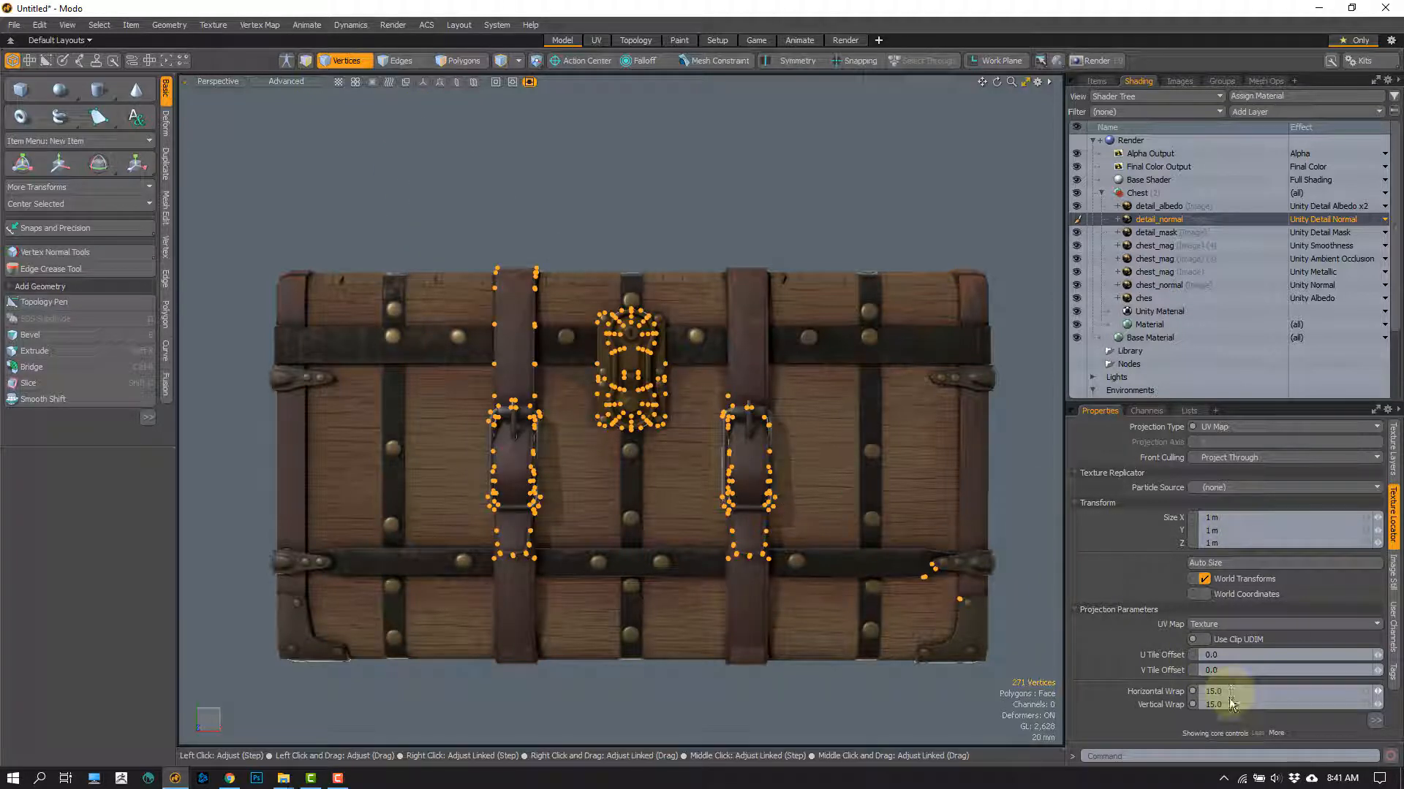
click(904, 228)
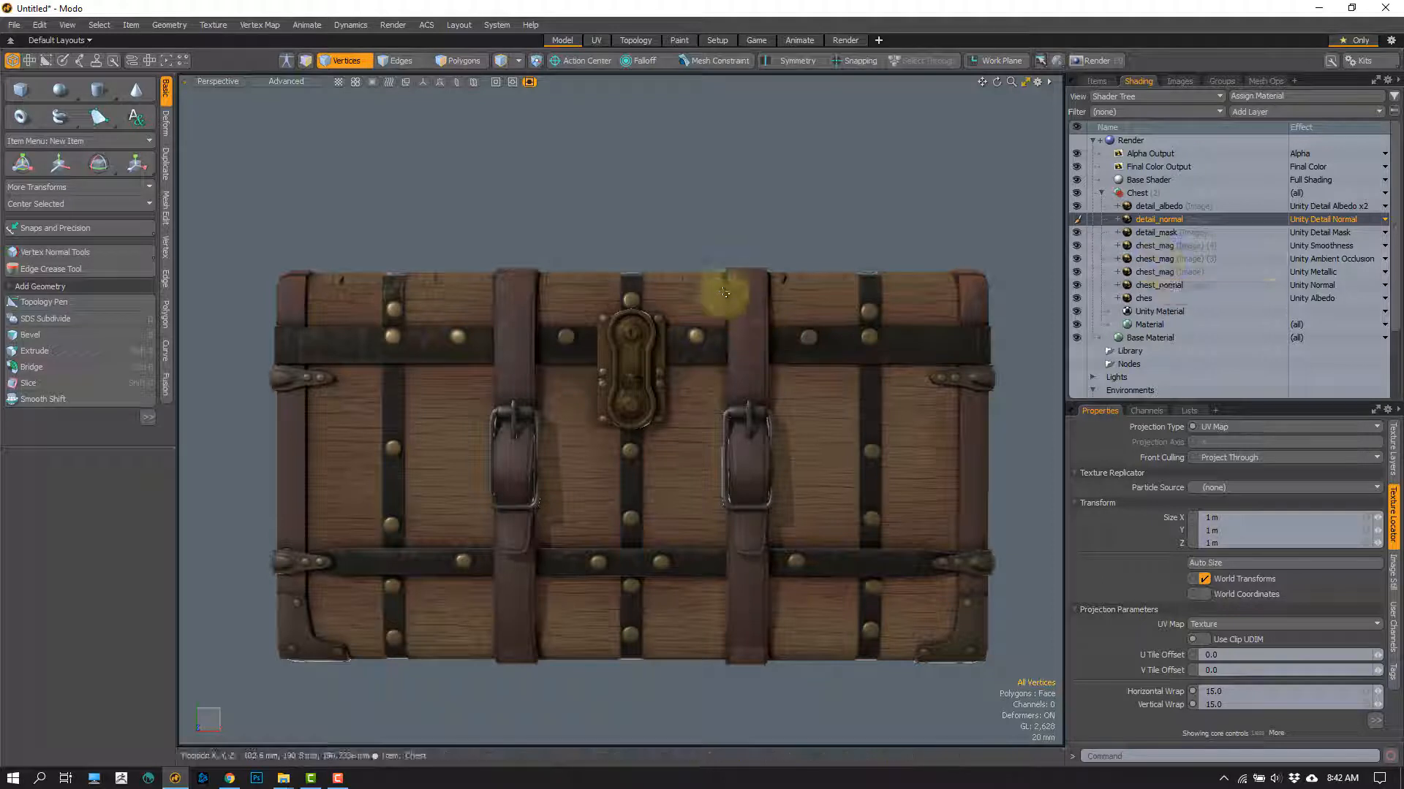
Step: Set the detail_mask layer's effect to Unity Albedo to show the mask directly on the chest
click(1233, 233)
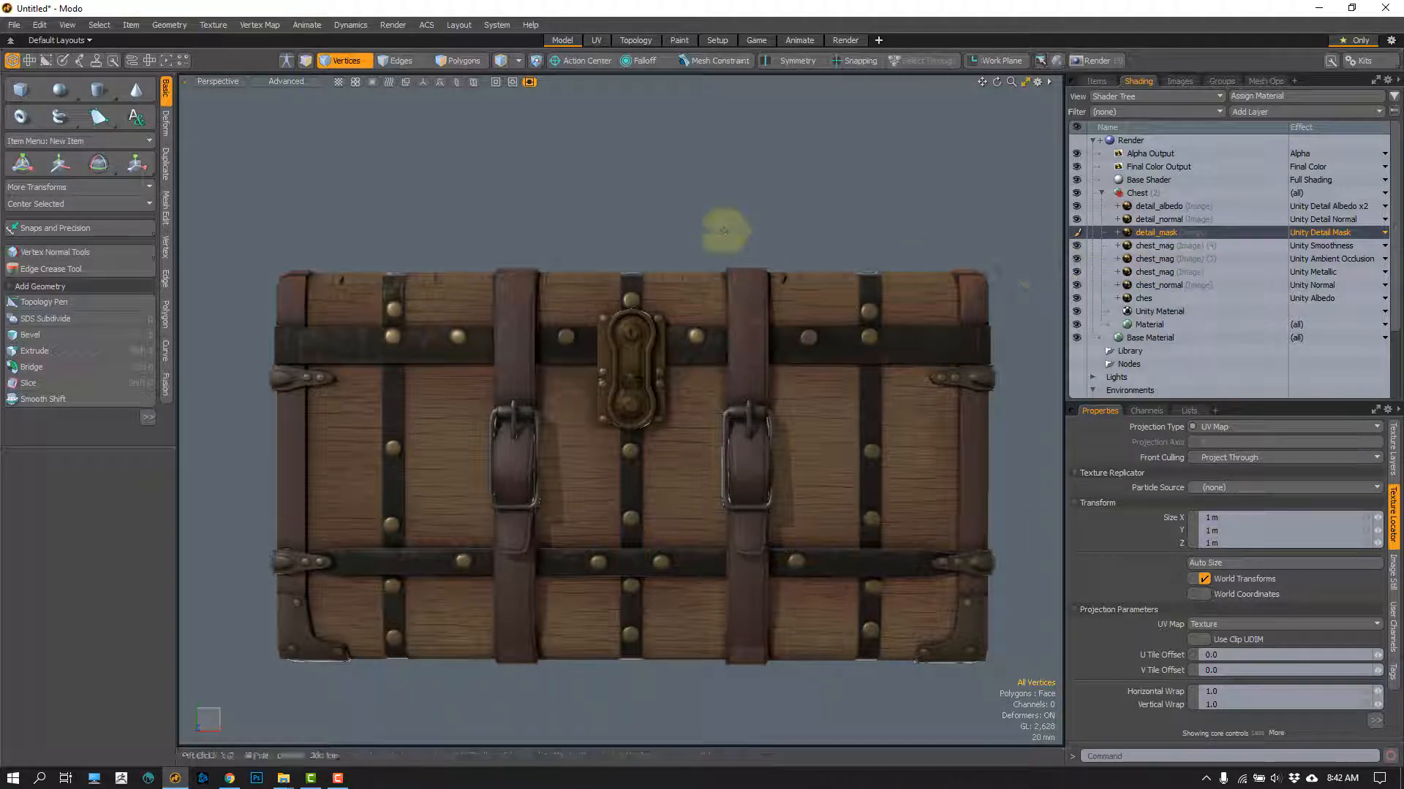
alt+drag(726, 226, 695, 192)
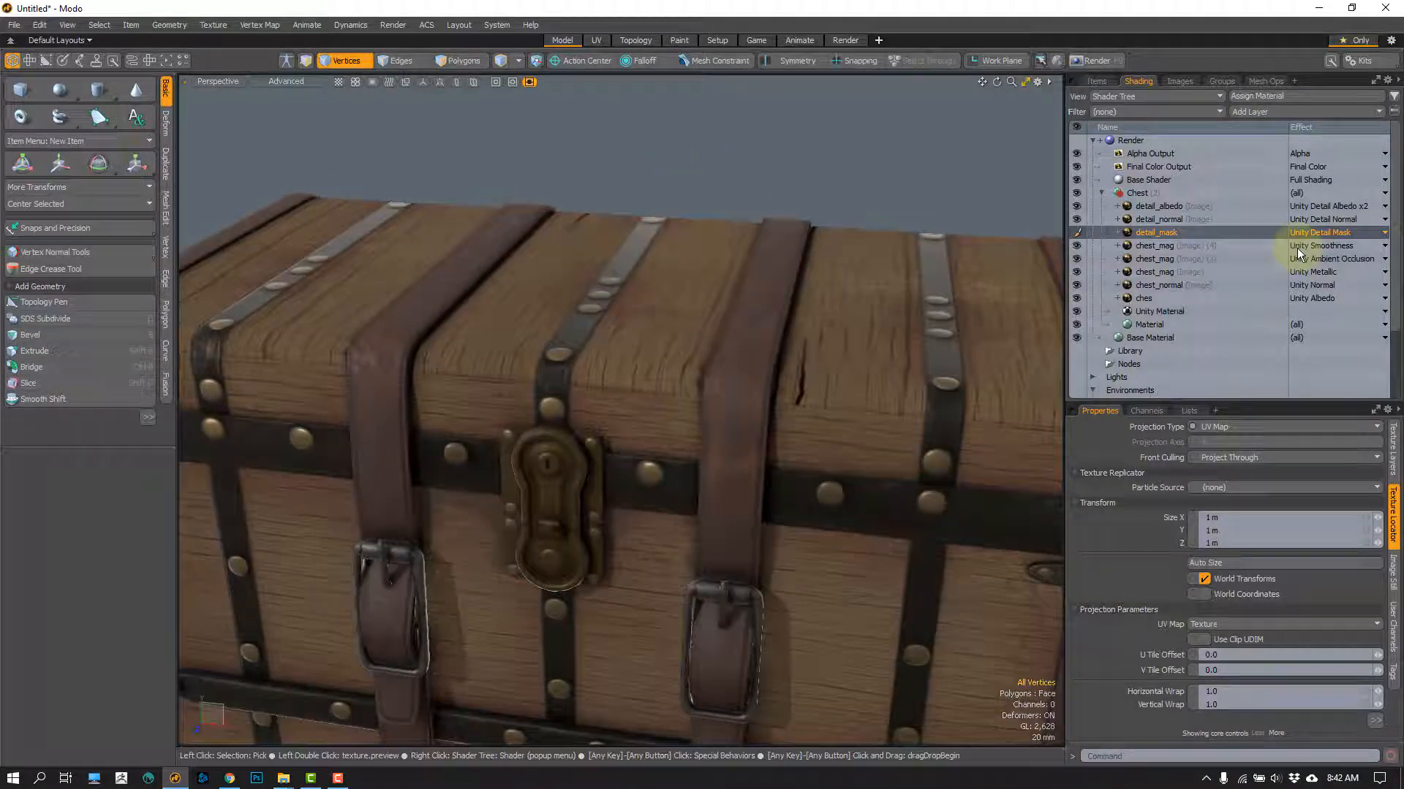
click(1353, 234)
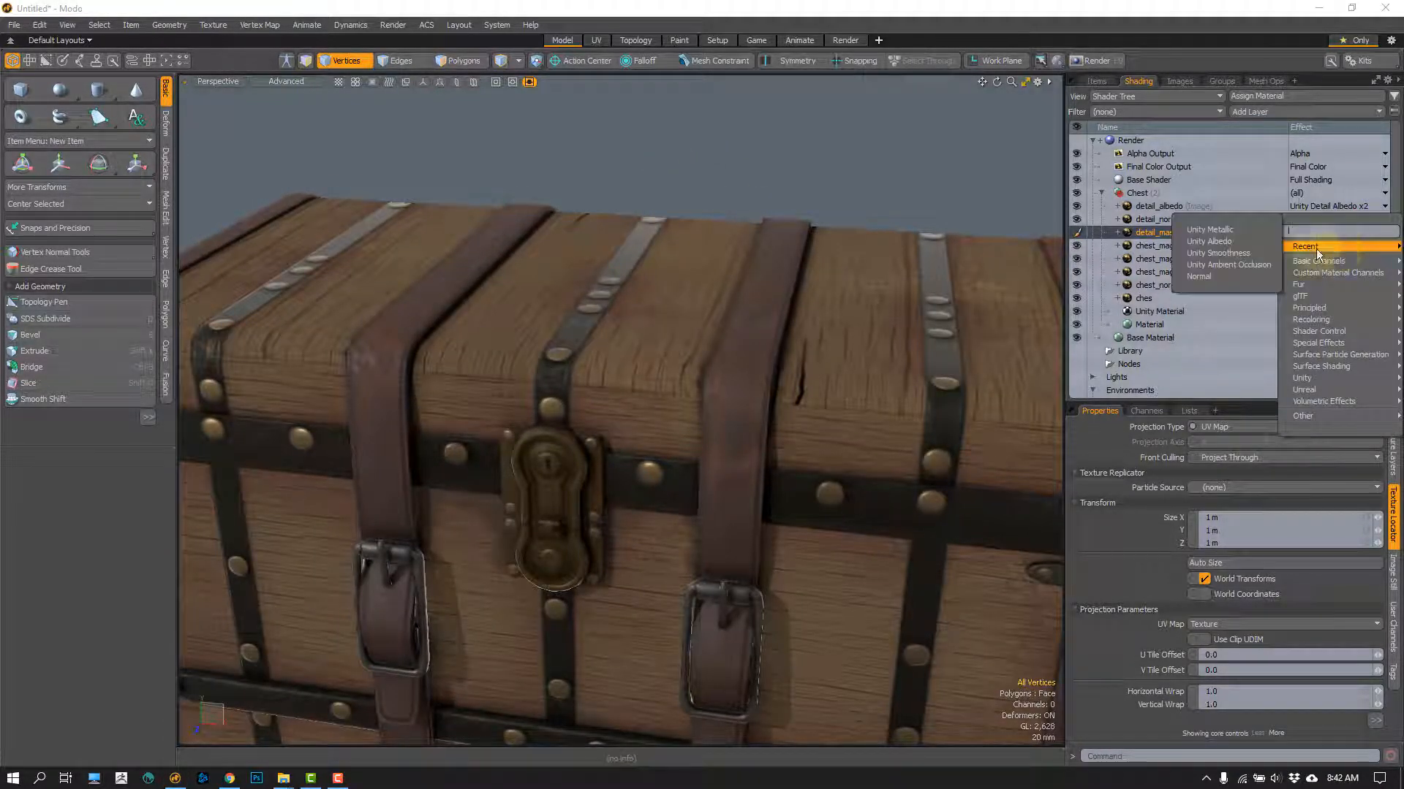
click(1234, 241)
ctrl+alt+drag(613, 127, 620, 145)
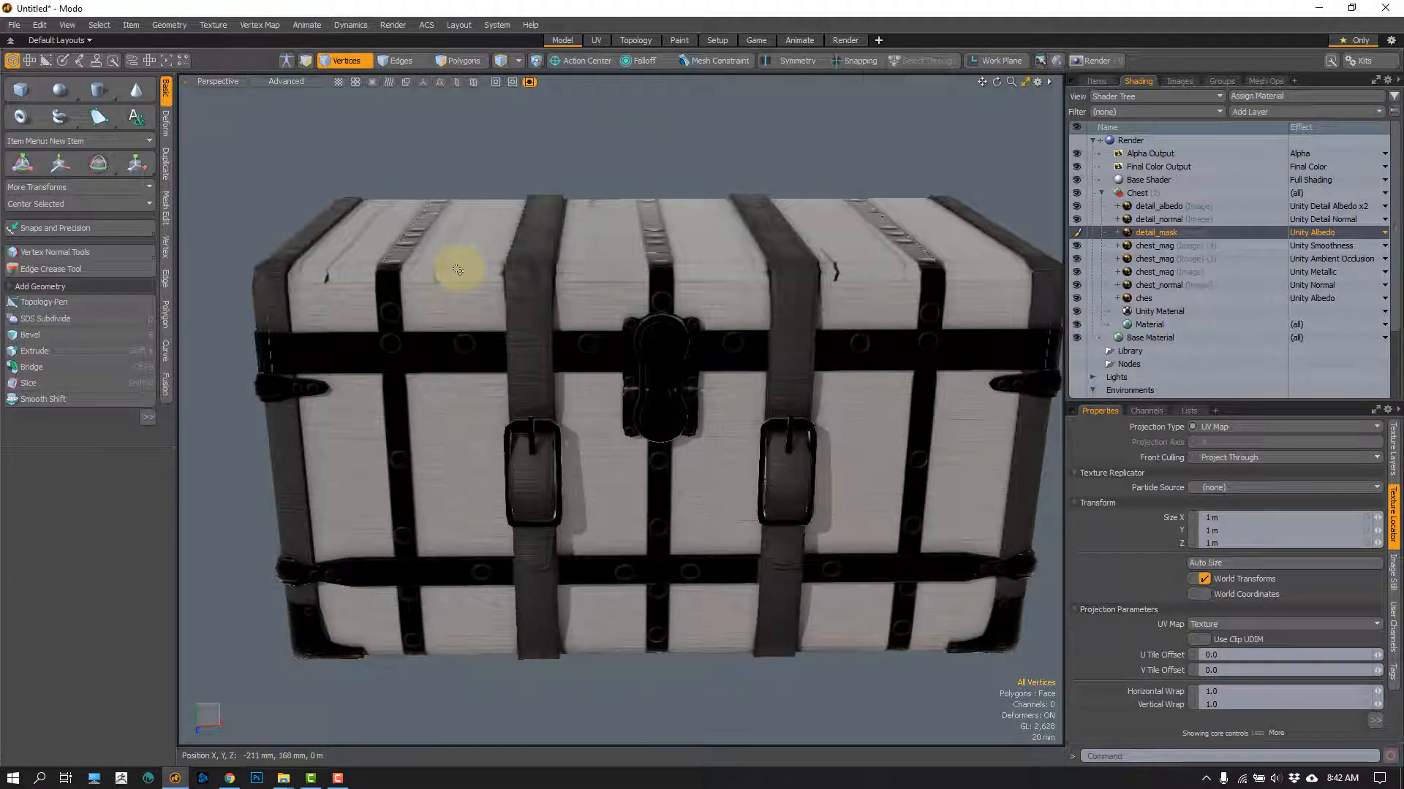
Step: Examine the mask's brightness on the wood planks, metal bands and leather strap up close
ctrl+alt+drag(452, 242, 520, 219)
alt+drag(519, 220, 511, 263)
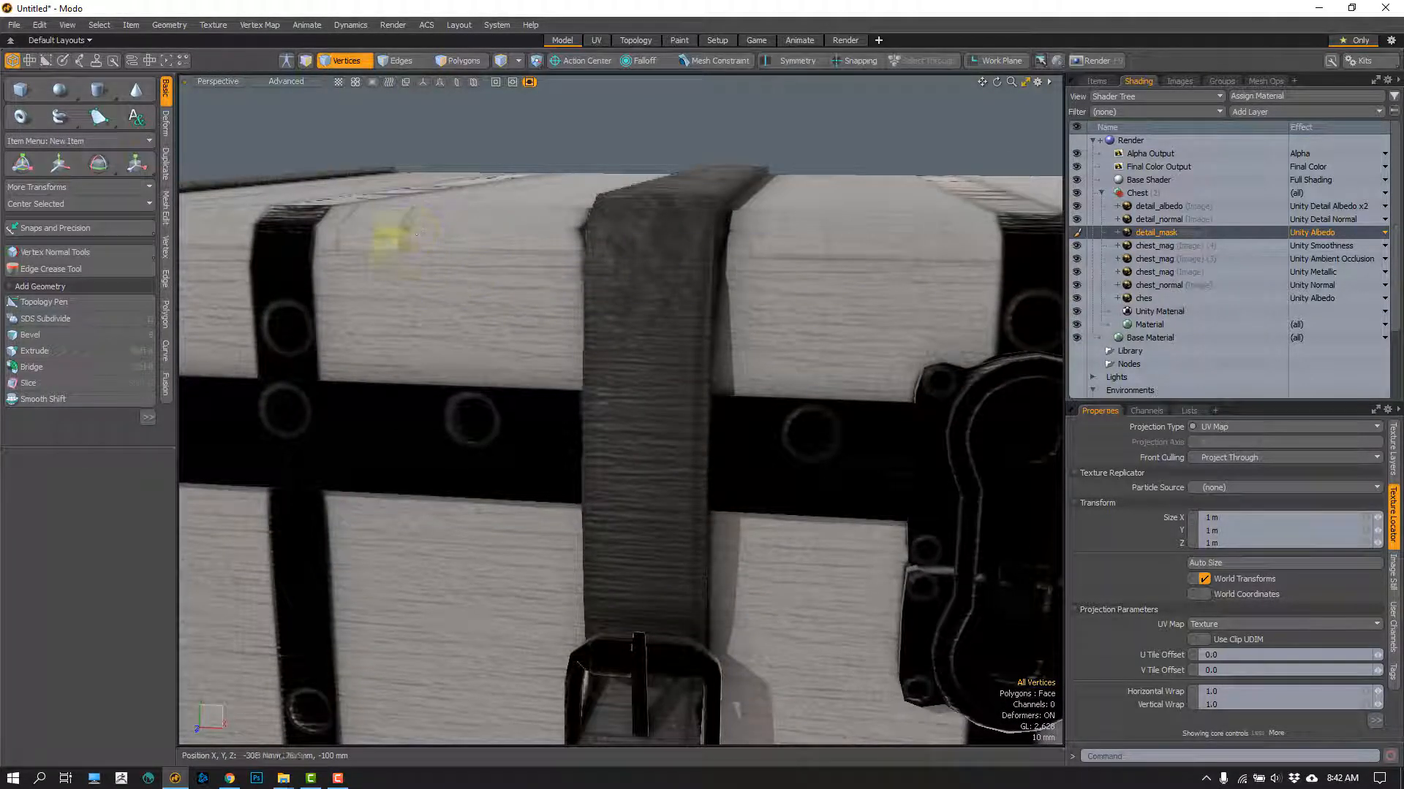
alt+drag(410, 234, 589, 199)
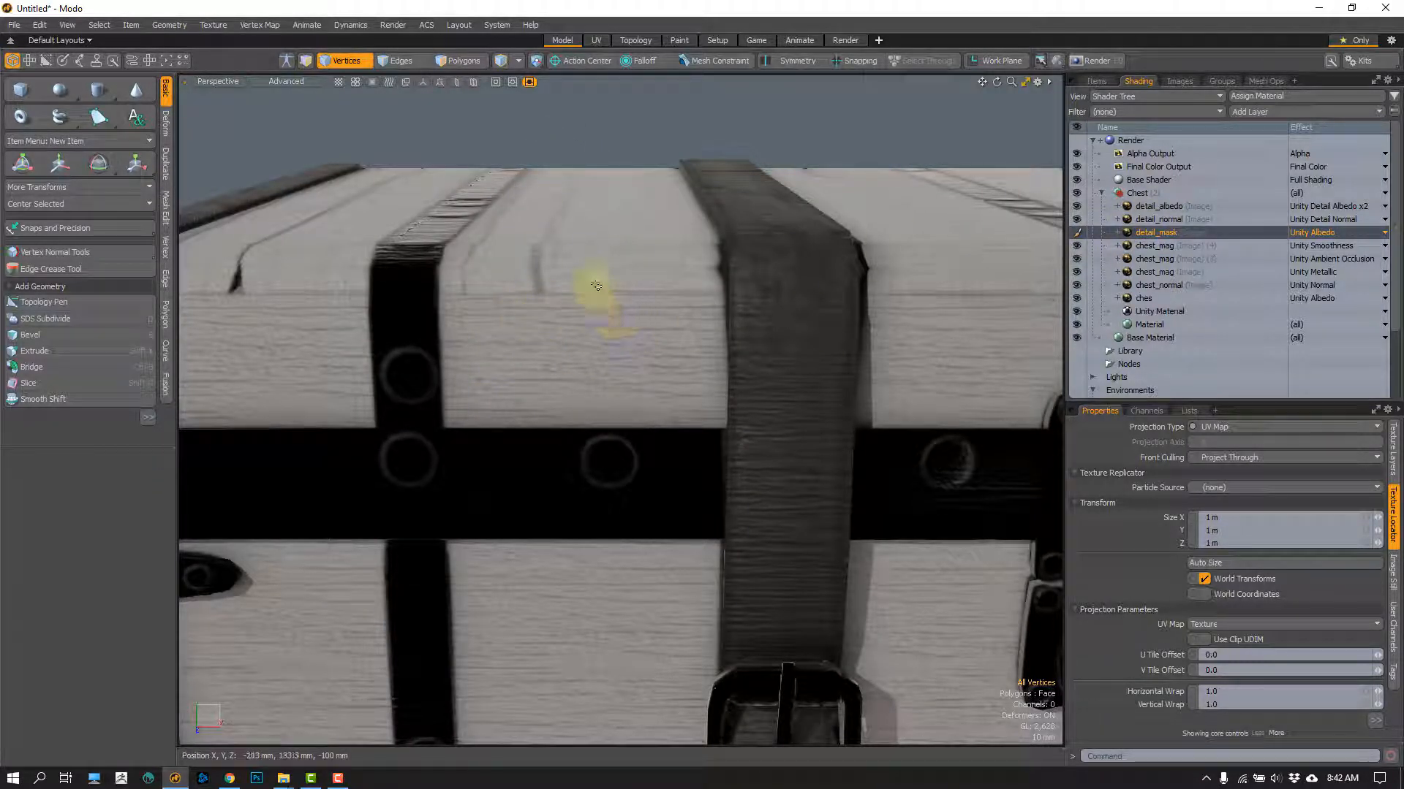
alt+drag(501, 276, 593, 208)
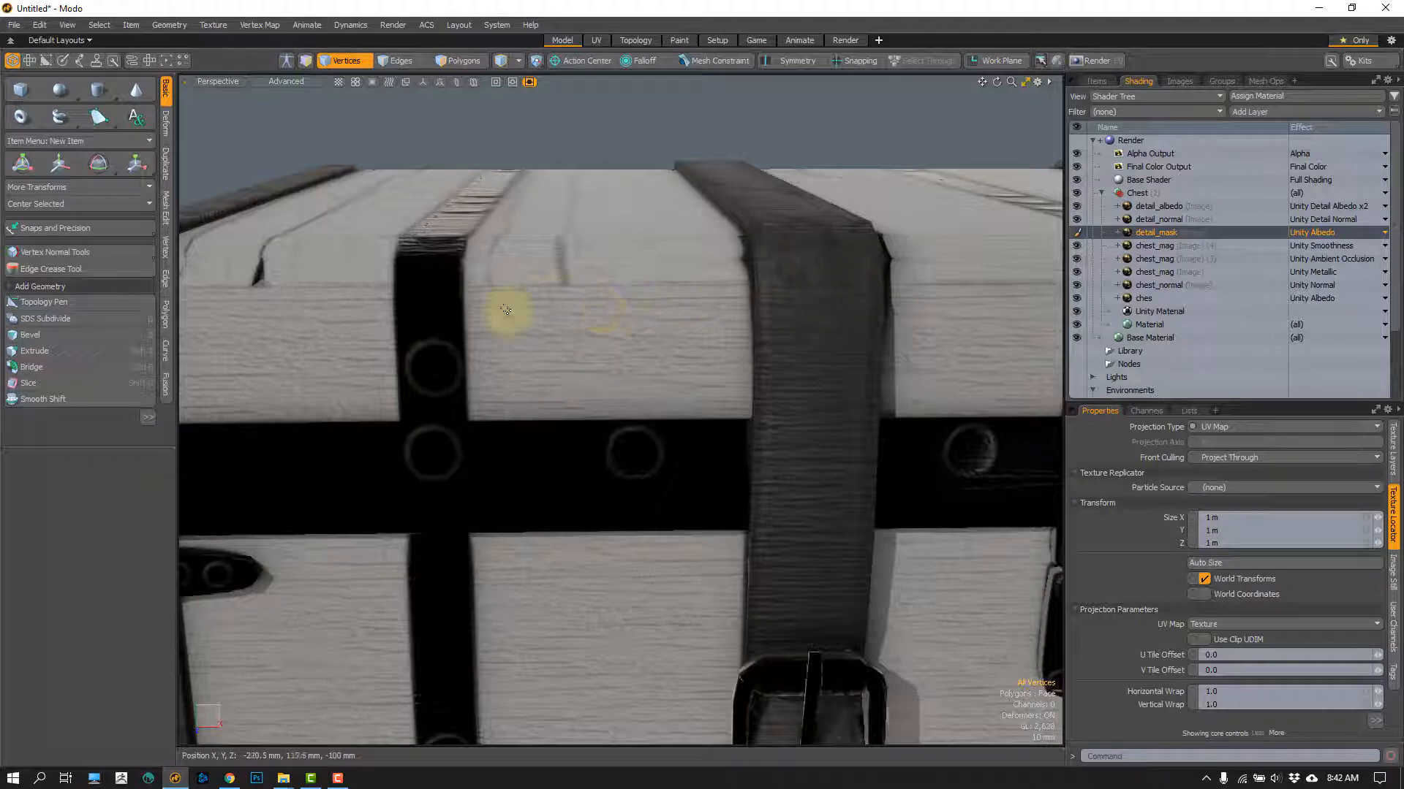
alt+drag(611, 322, 597, 281)
ctrl+alt+drag(585, 282, 618, 294)
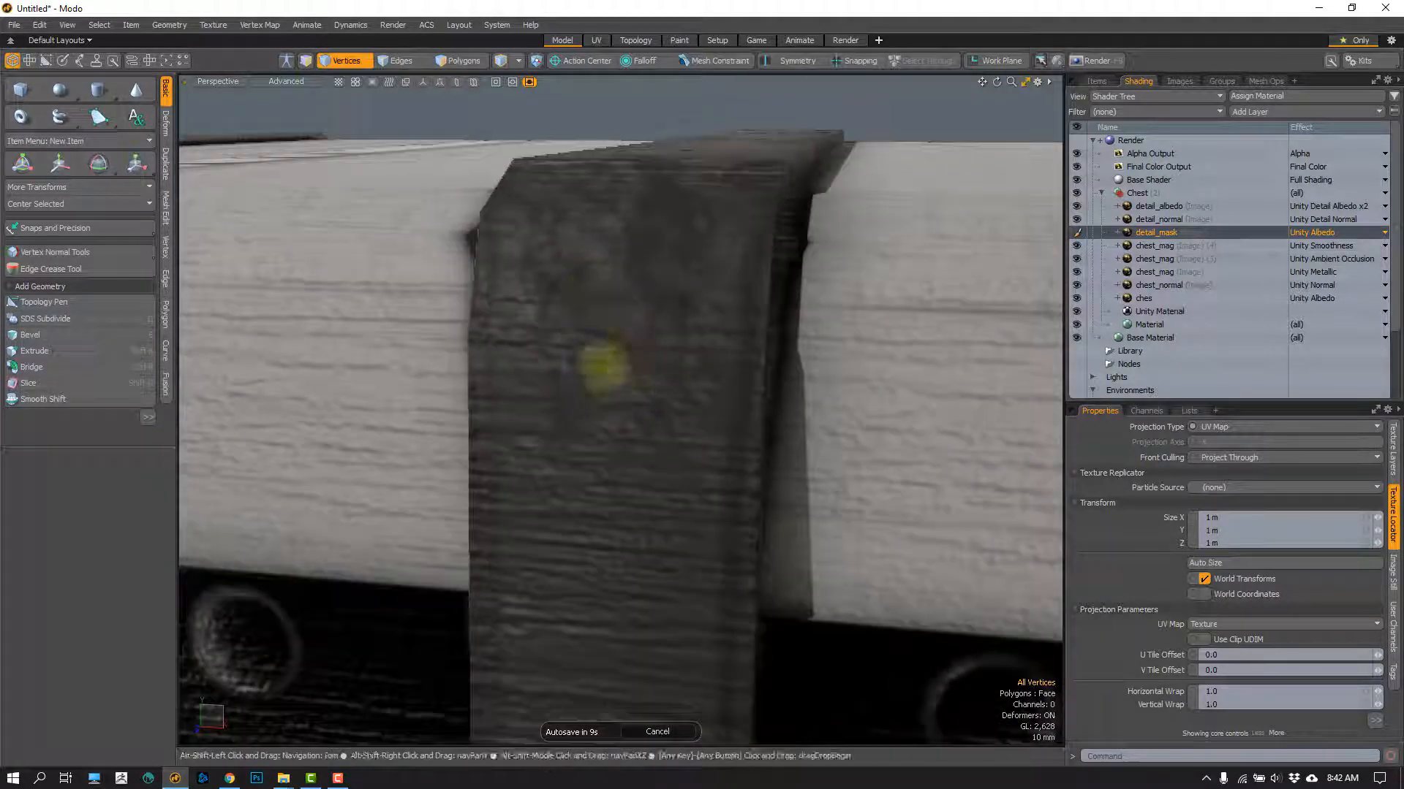
alt+shift+drag(605, 370, 586, 277)
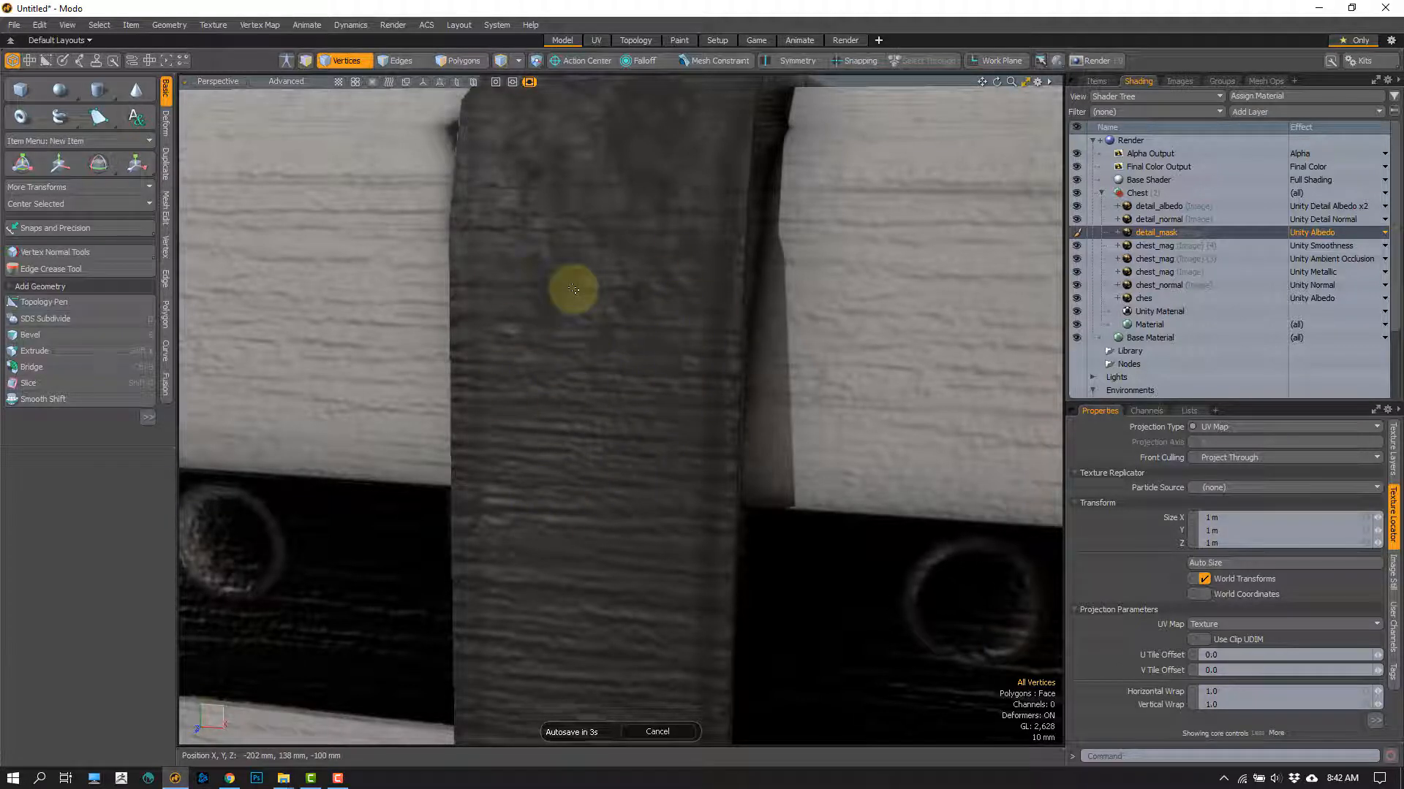
Step: Undo the detail_mask effect change and inspect the leather strap between the metal bands
key(ctrl+z)
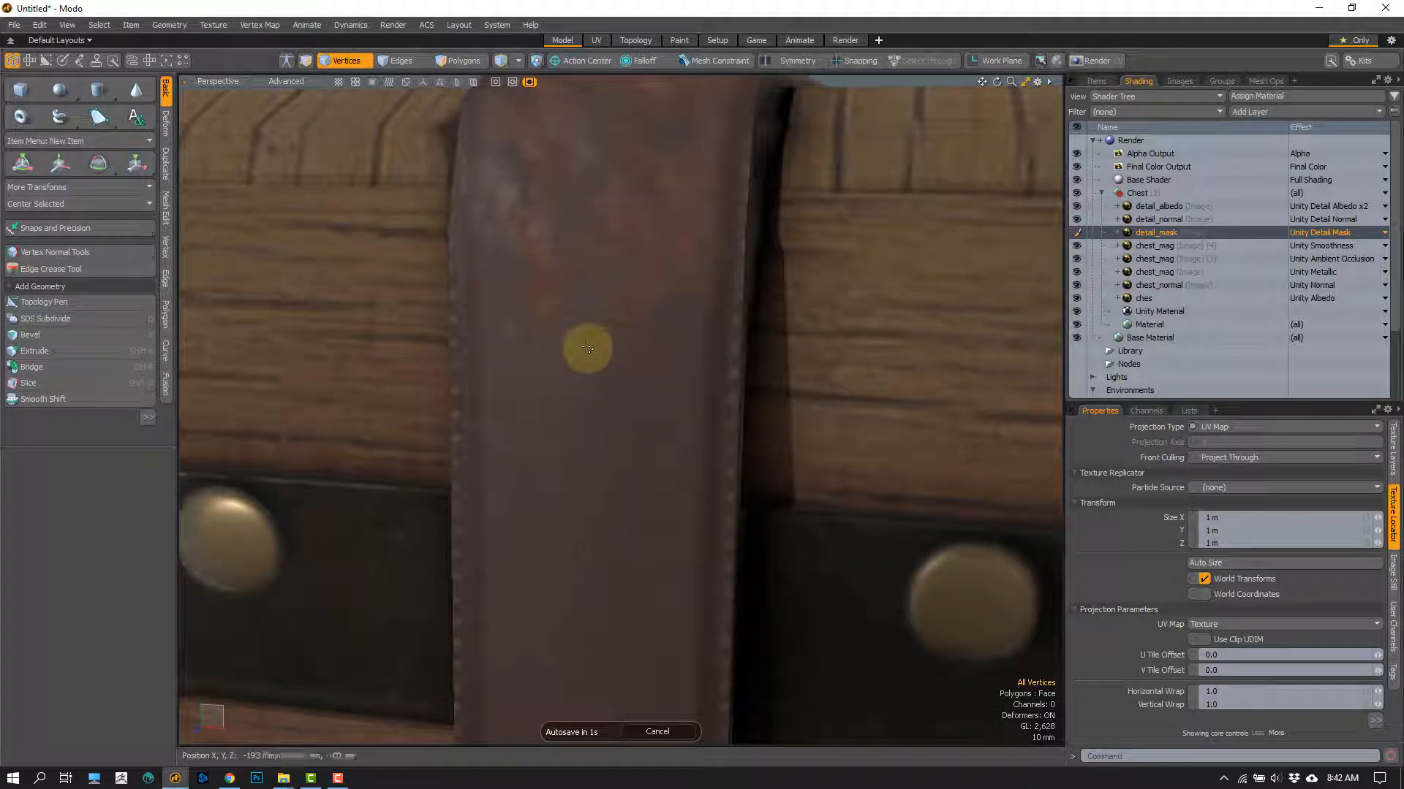
mouse_move(573, 355)
alt+mouse_down()
mouse_move(554, 339)
mouse_move(567, 345)
alt+mouse_up()
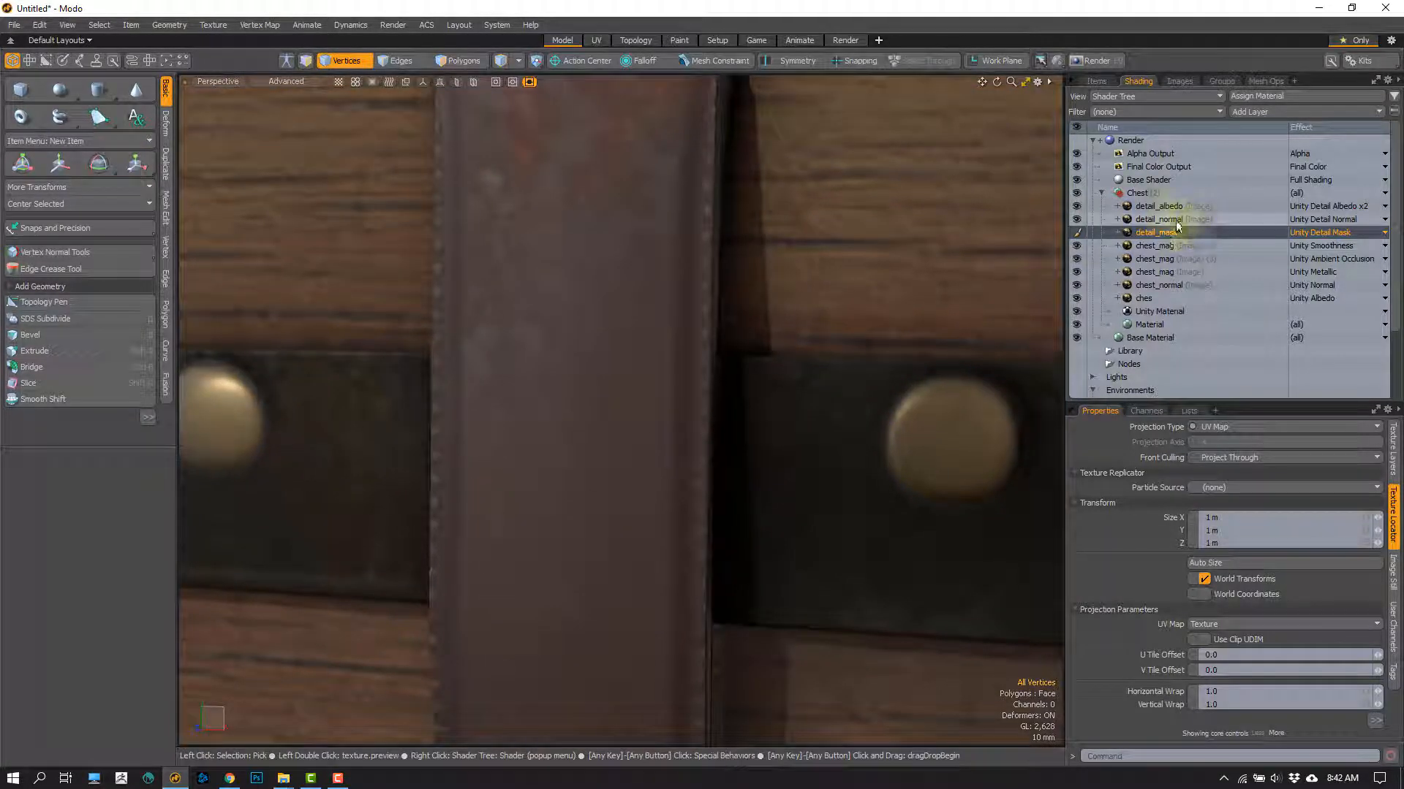
alt+drag(797, 235, 806, 380)
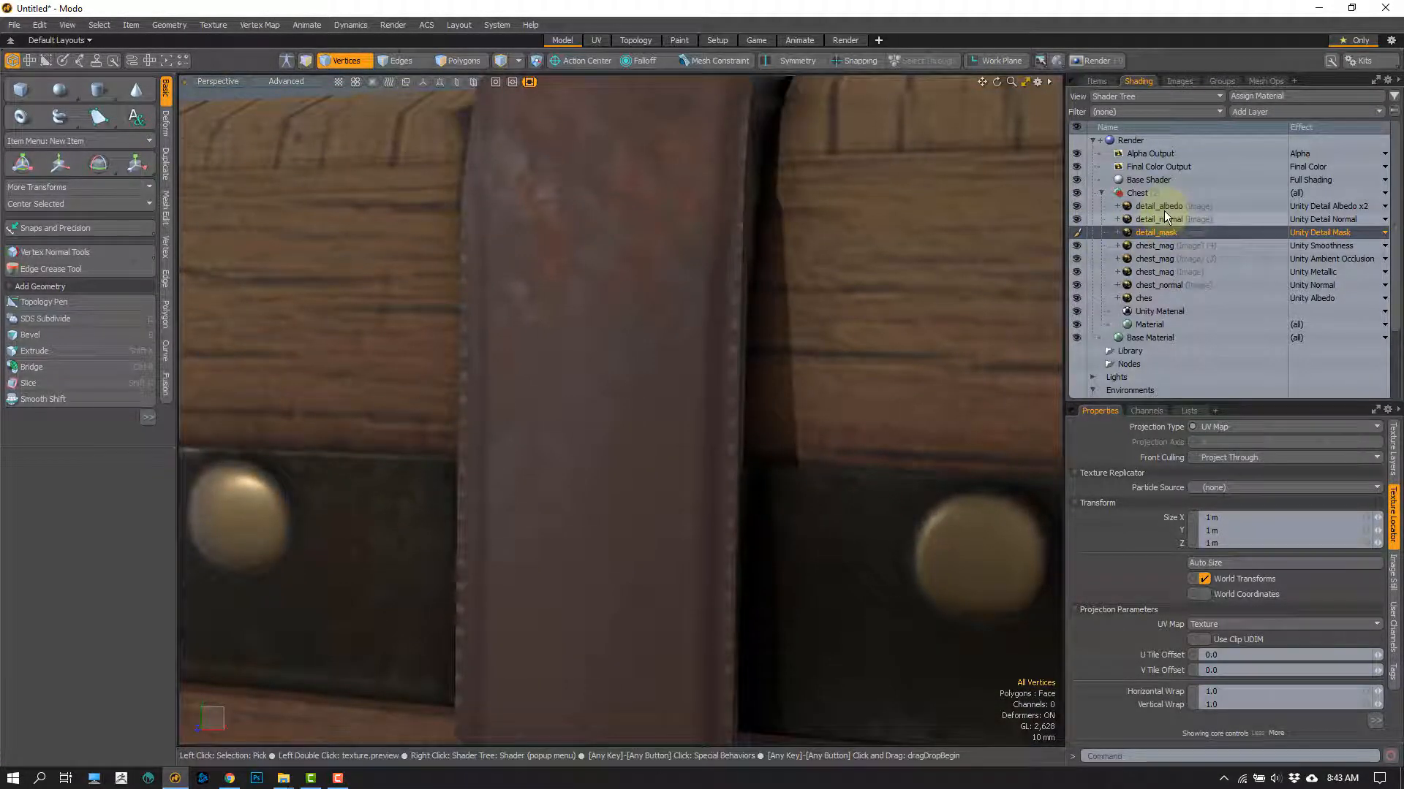
Step: Hide the detail_mask layer, inspect the leather strap and studded metal band, and turn the layer back on
click(1076, 233)
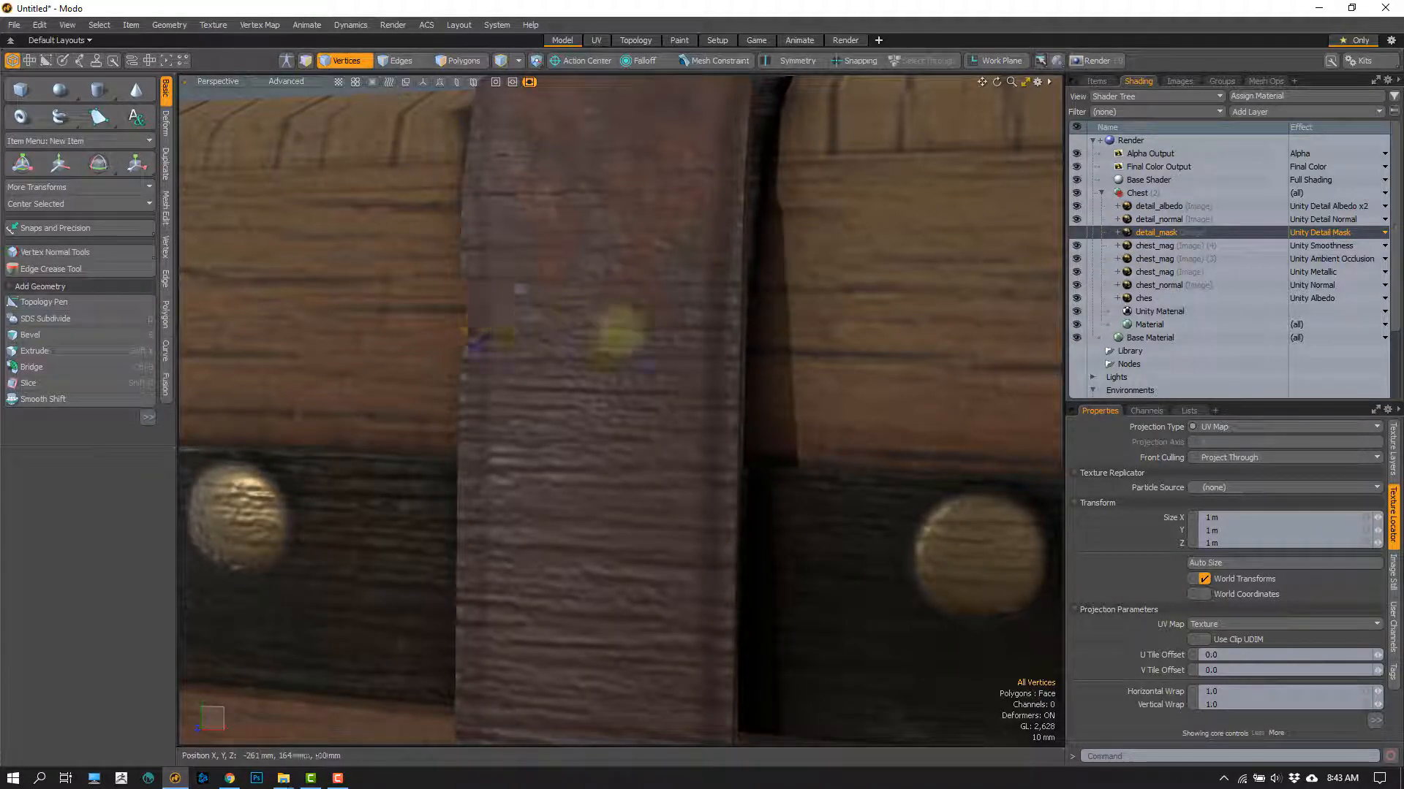
alt+shift+drag(386, 379, 731, 310)
alt+shift+drag(431, 319, 539, 308)
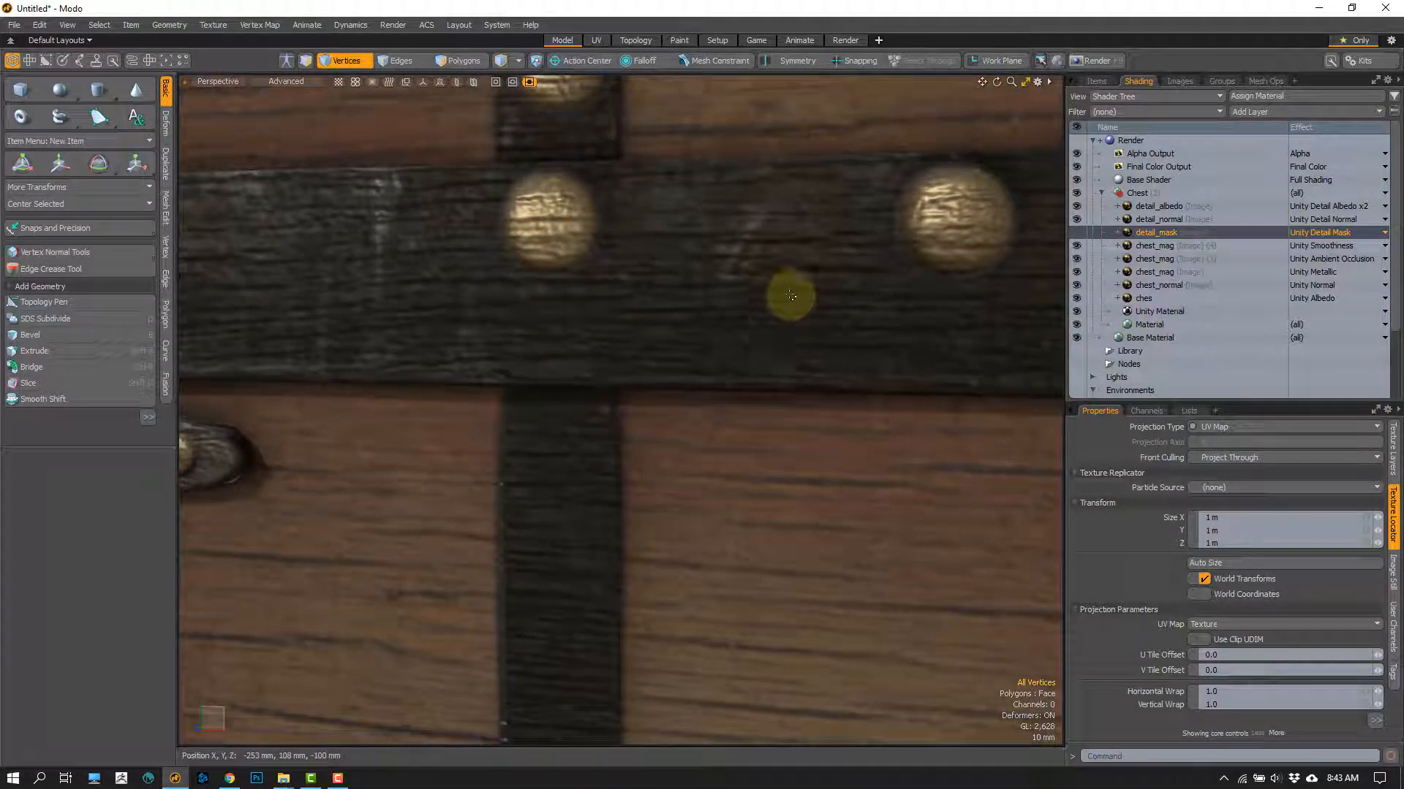
click(1074, 232)
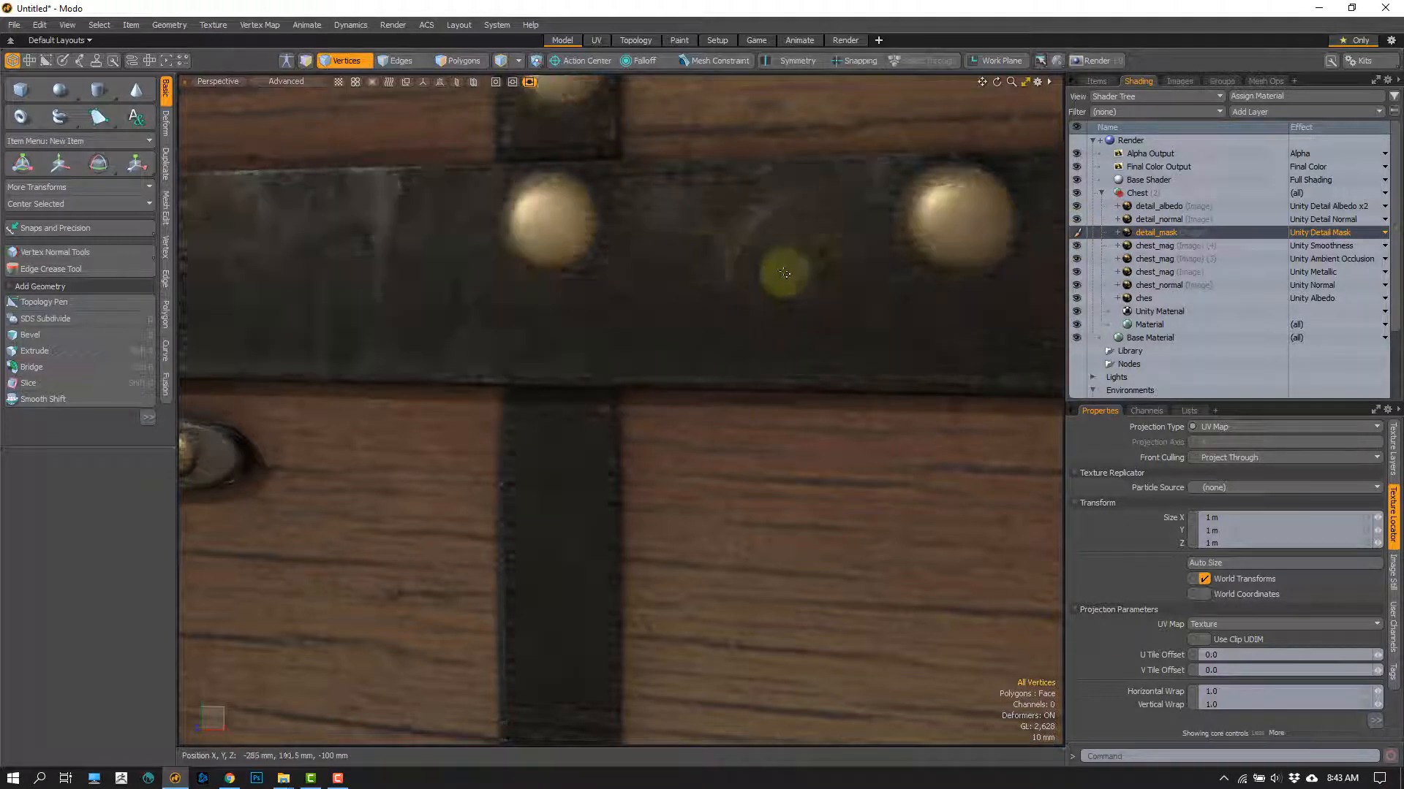
mouse_move(507, 417)
ctrl+alt+mouse_down()
mouse_move(510, 367)
mouse_move(539, 331)
mouse_move(510, 391)
mouse_move(473, 364)
mouse_move(457, 375)
mouse_move(314, 351)
ctrl+alt+mouse_up()
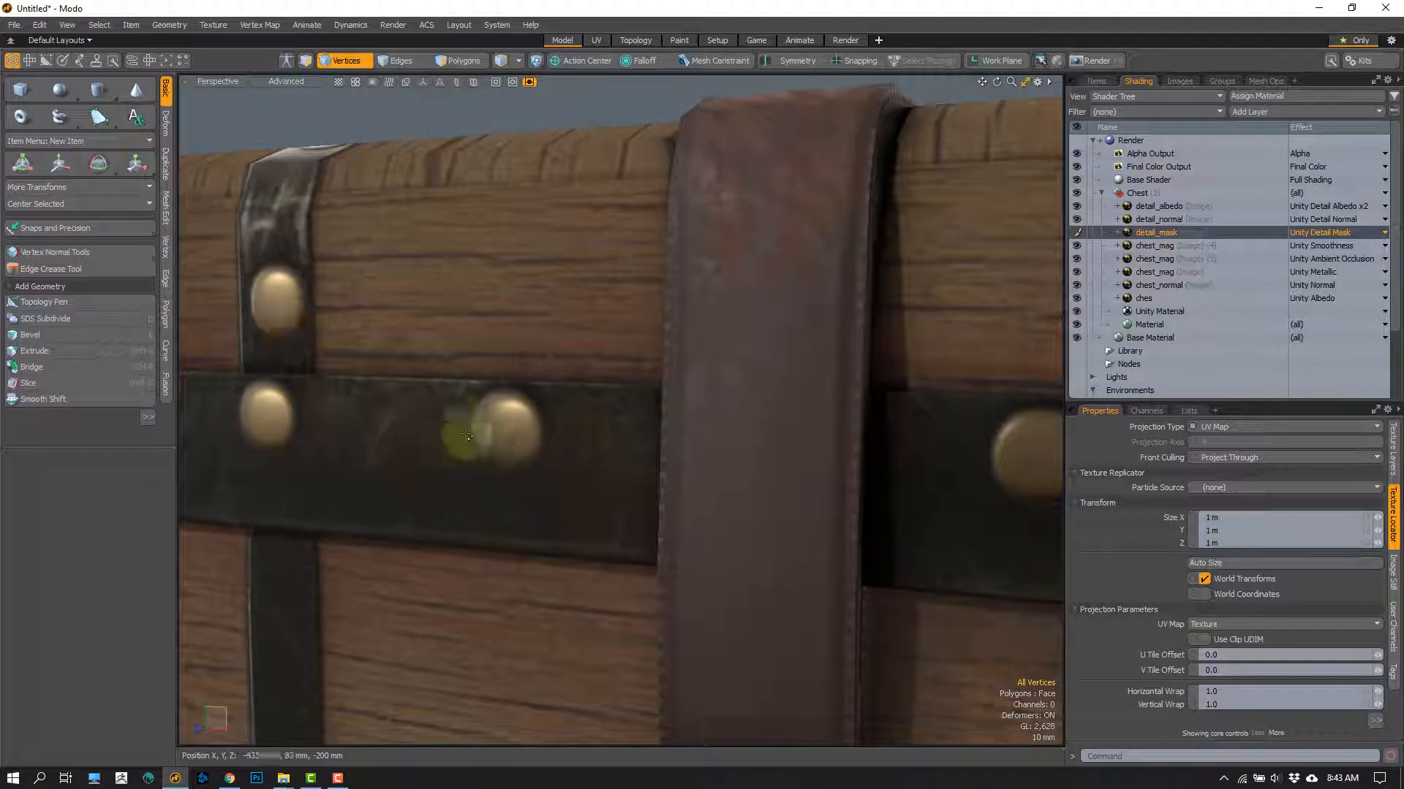
Step: Toggle the detail_mask layer's visibility to compare the strap, studs and metal bands with and without it
click(1077, 233)
click(1078, 233)
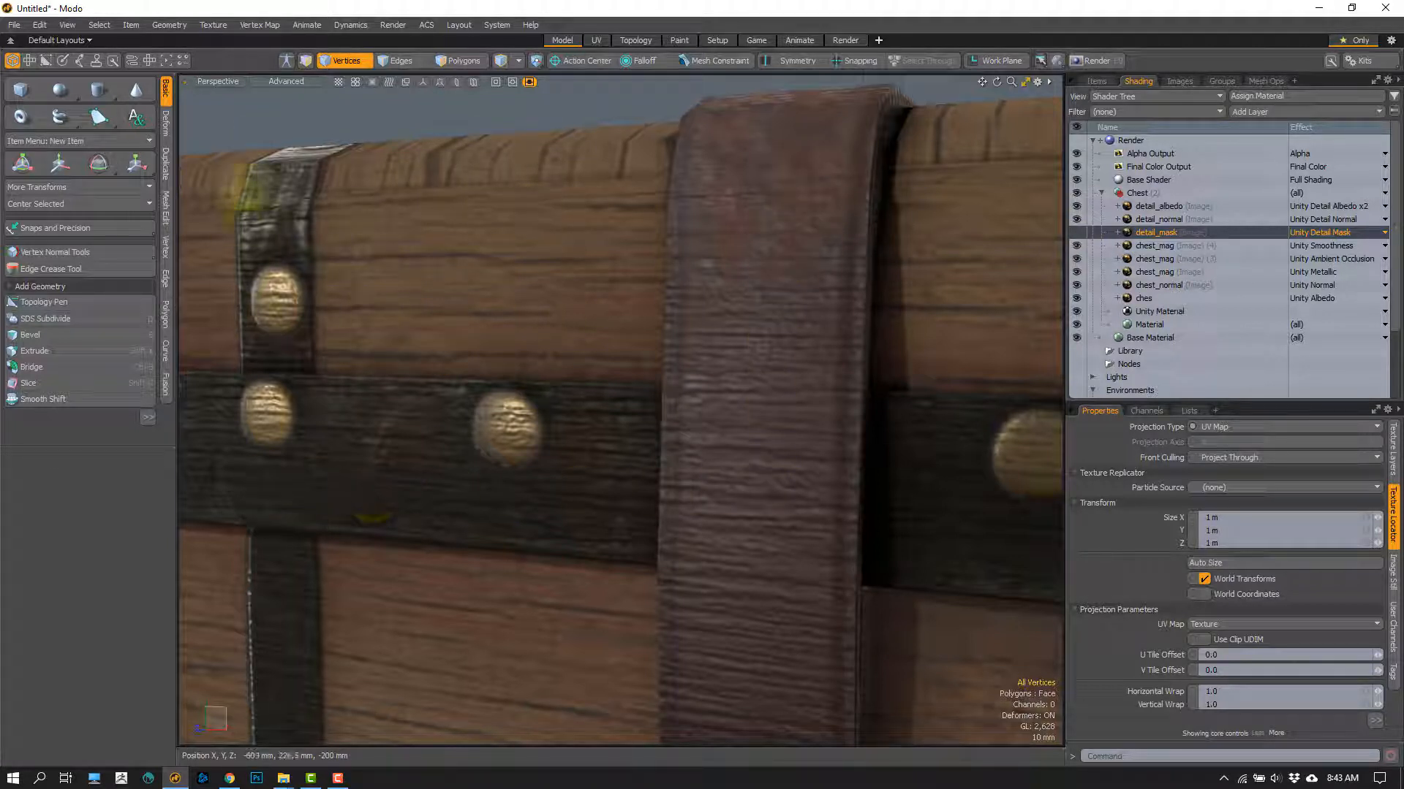
click(1076, 233)
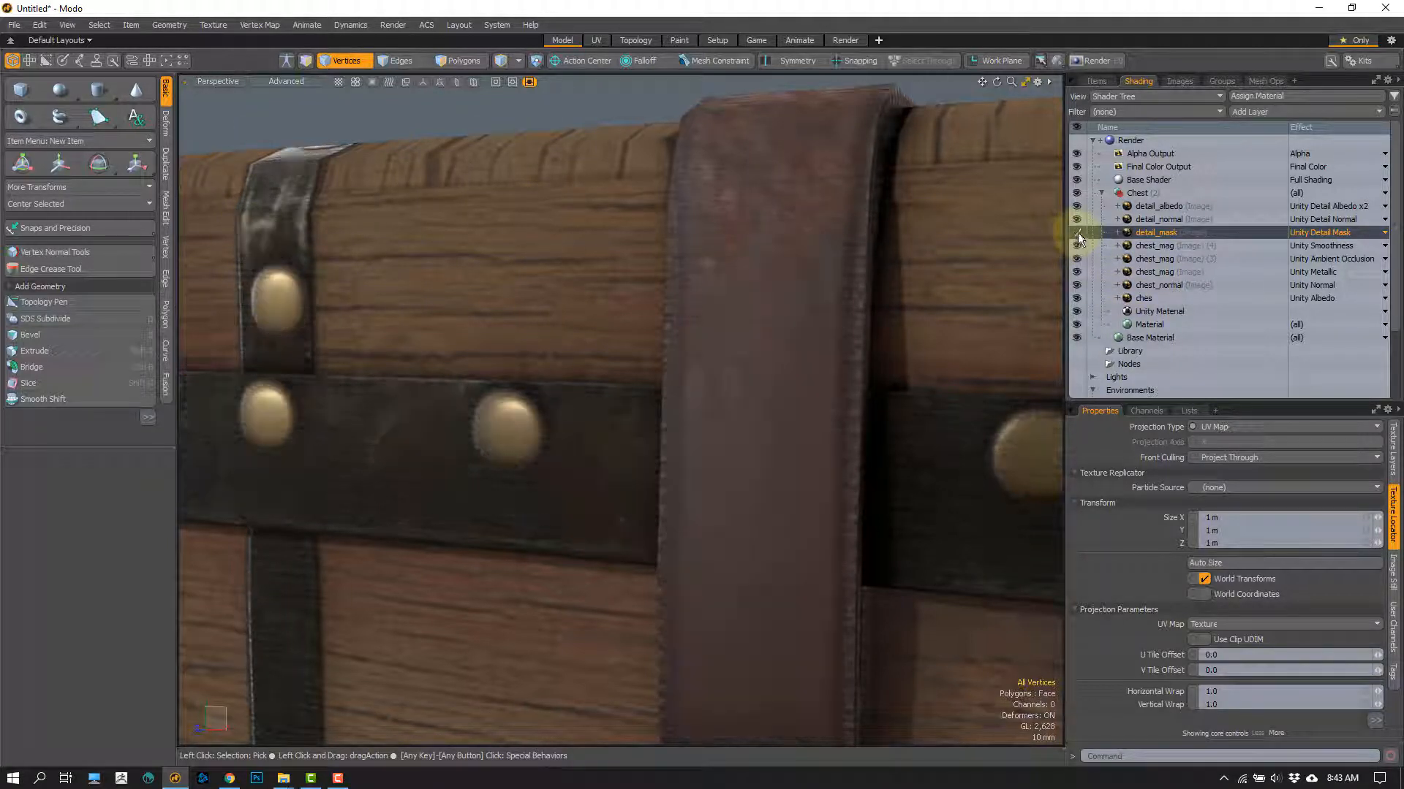
click(1077, 233)
click(1076, 233)
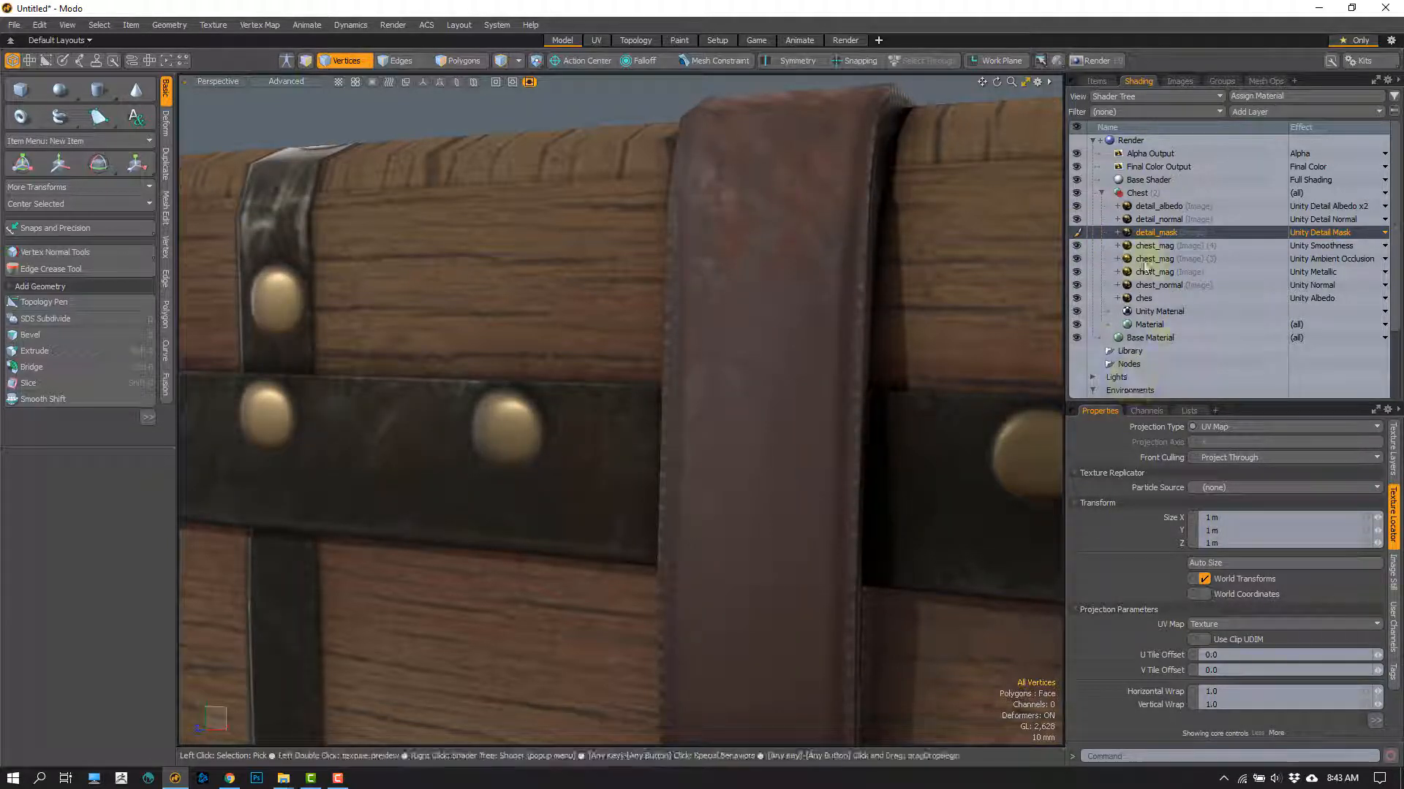
Step: Examine the fully textured chest from the front, from above and in a three-quarter view
scroll(653, 370, down, 4)
alt+drag(653, 285, 580, 298)
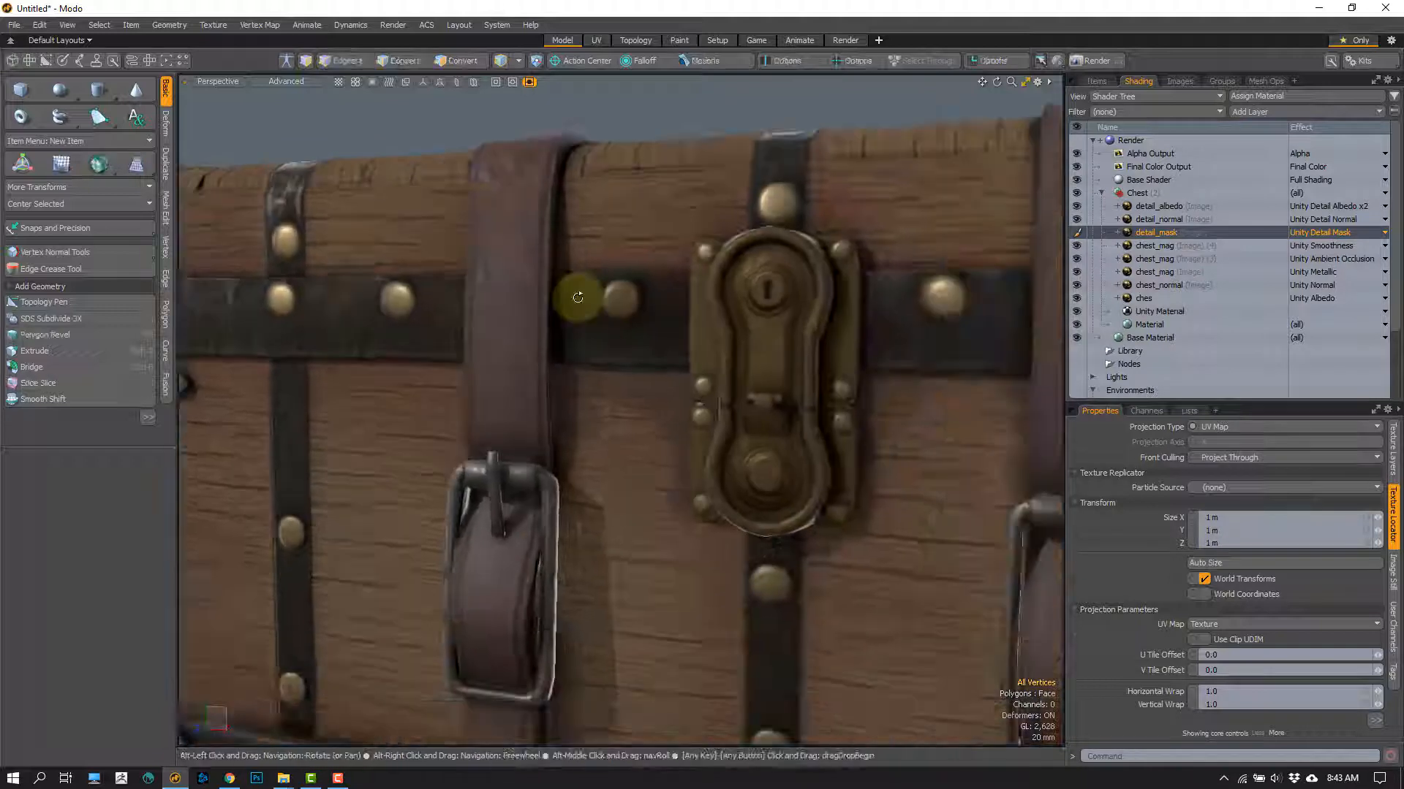
key(a)
mouse_move(579, 362)
alt+mouse_down()
mouse_move(566, 397)
mouse_move(574, 345)
alt+mouse_up()
scroll(574, 398, up, 3)
scroll(567, 397, up, 2)
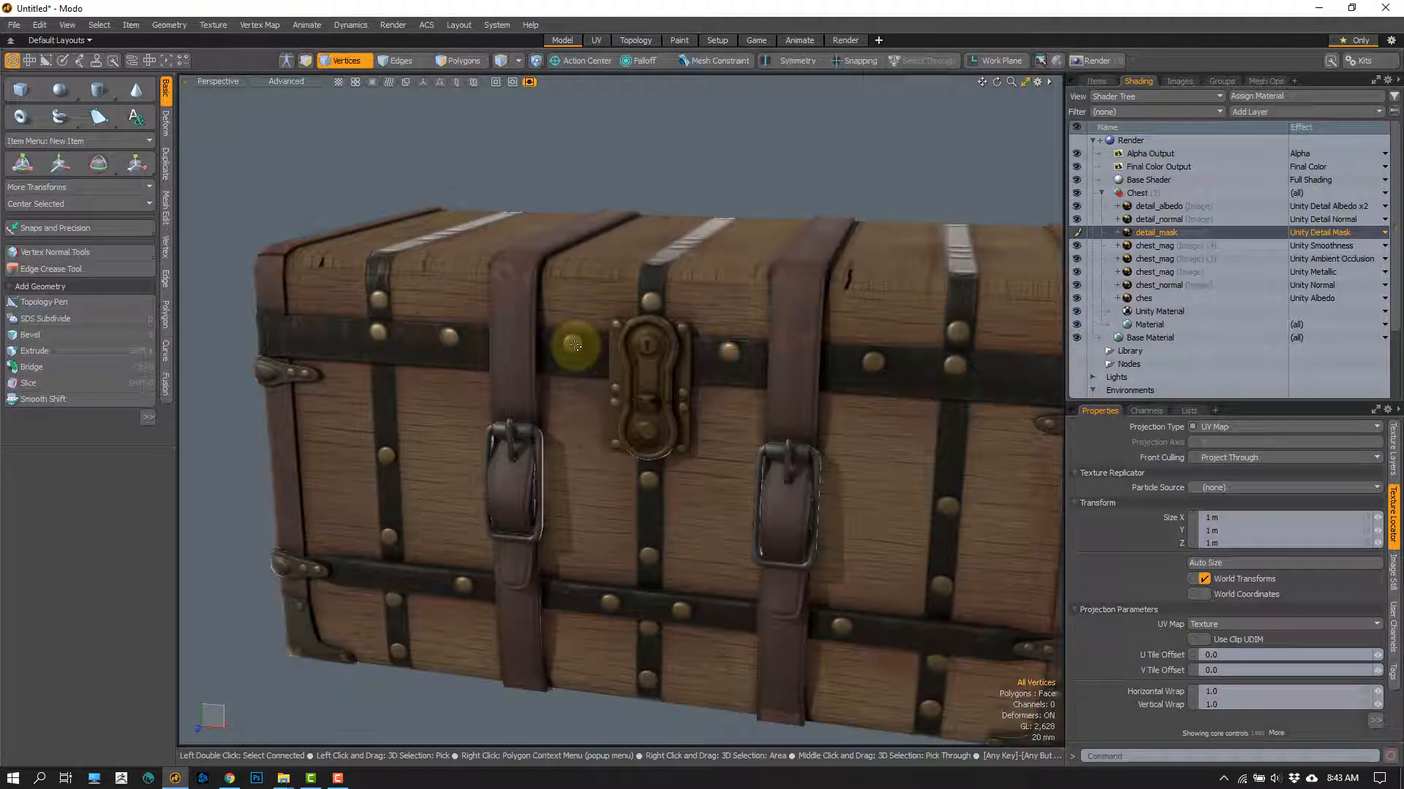
alt+drag(717, 415, 687, 277)
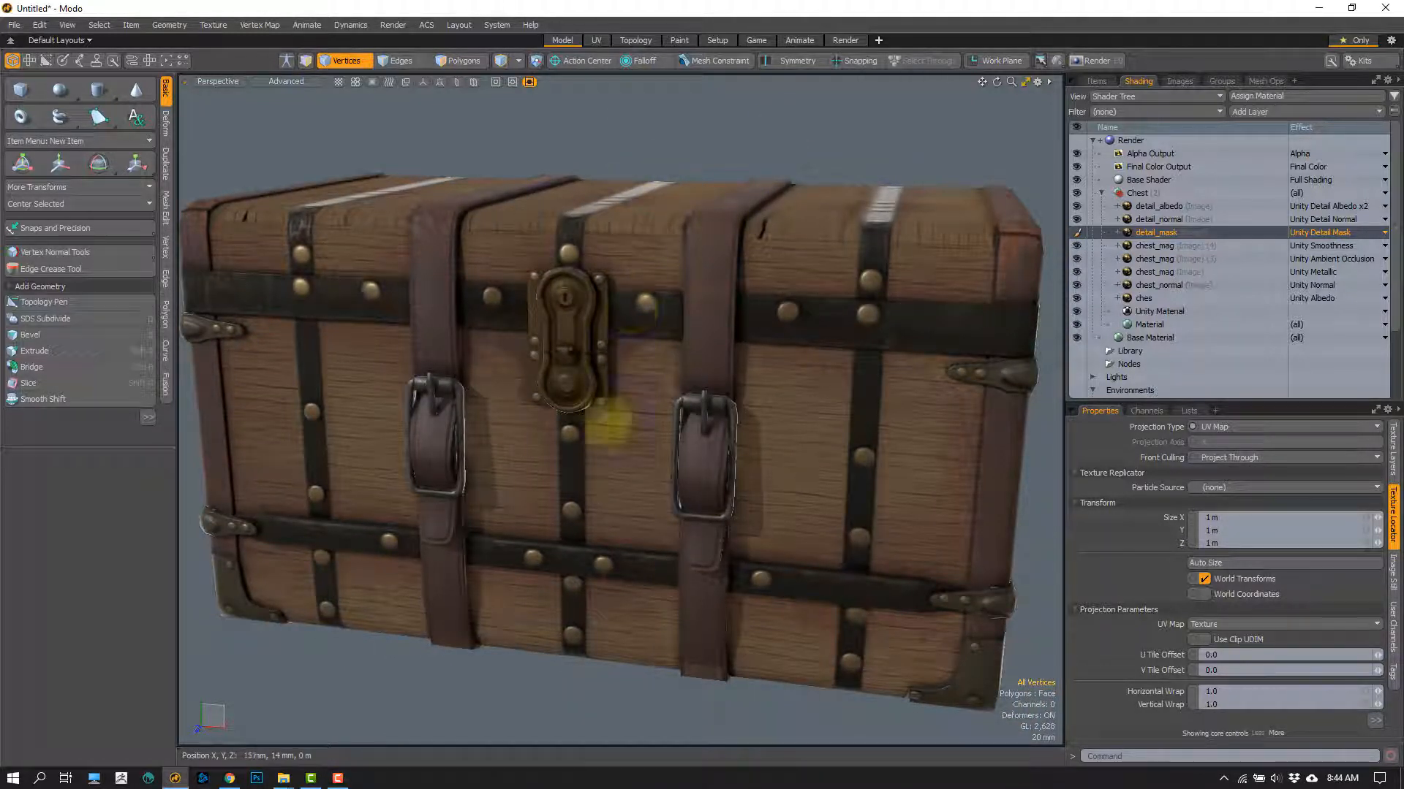
scroll(578, 431, down, 3)
alt+drag(613, 393, 770, 414)
Step: Select all texture layers from ches up to detail_albedo, and switch the selection to the Unity Material layer
click(1151, 297)
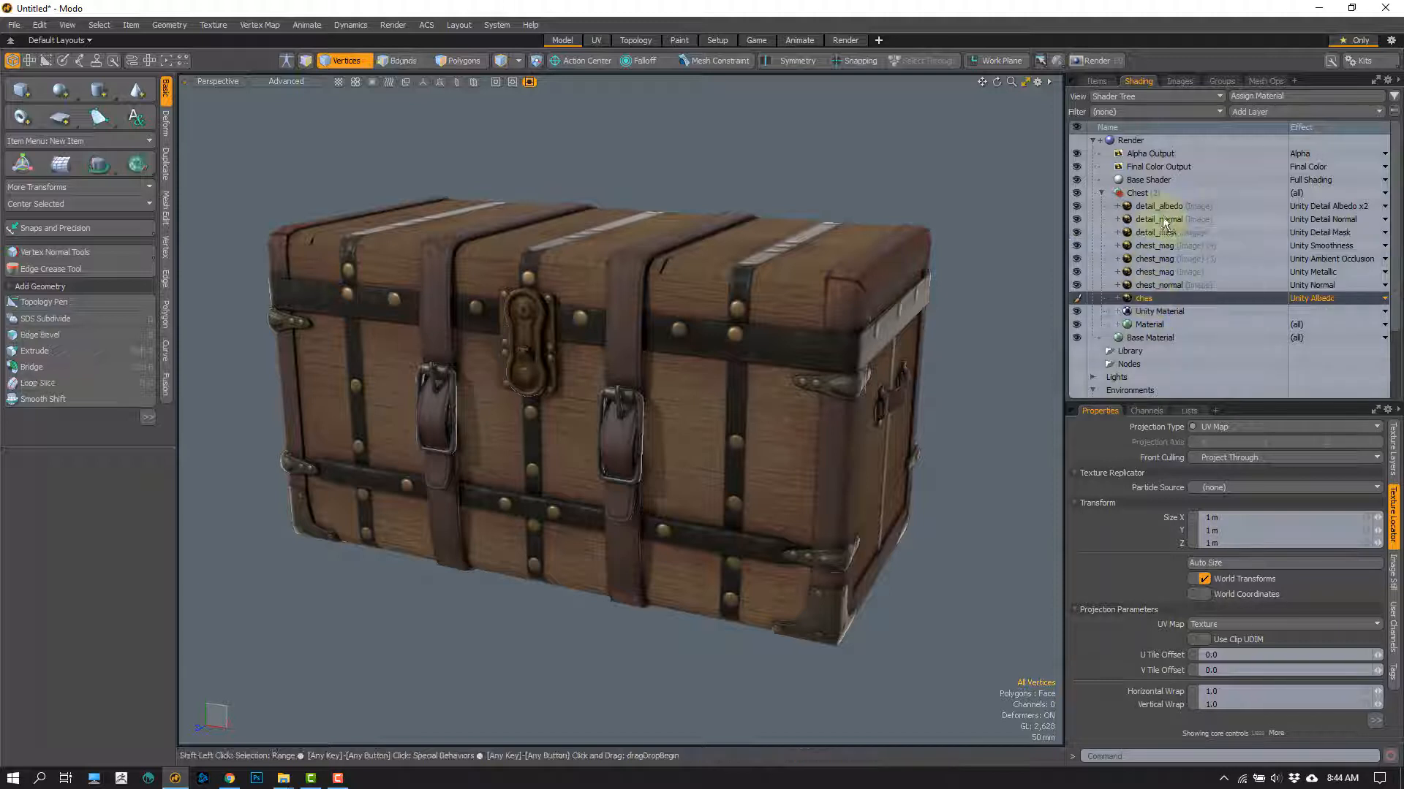
shift+click(1158, 206)
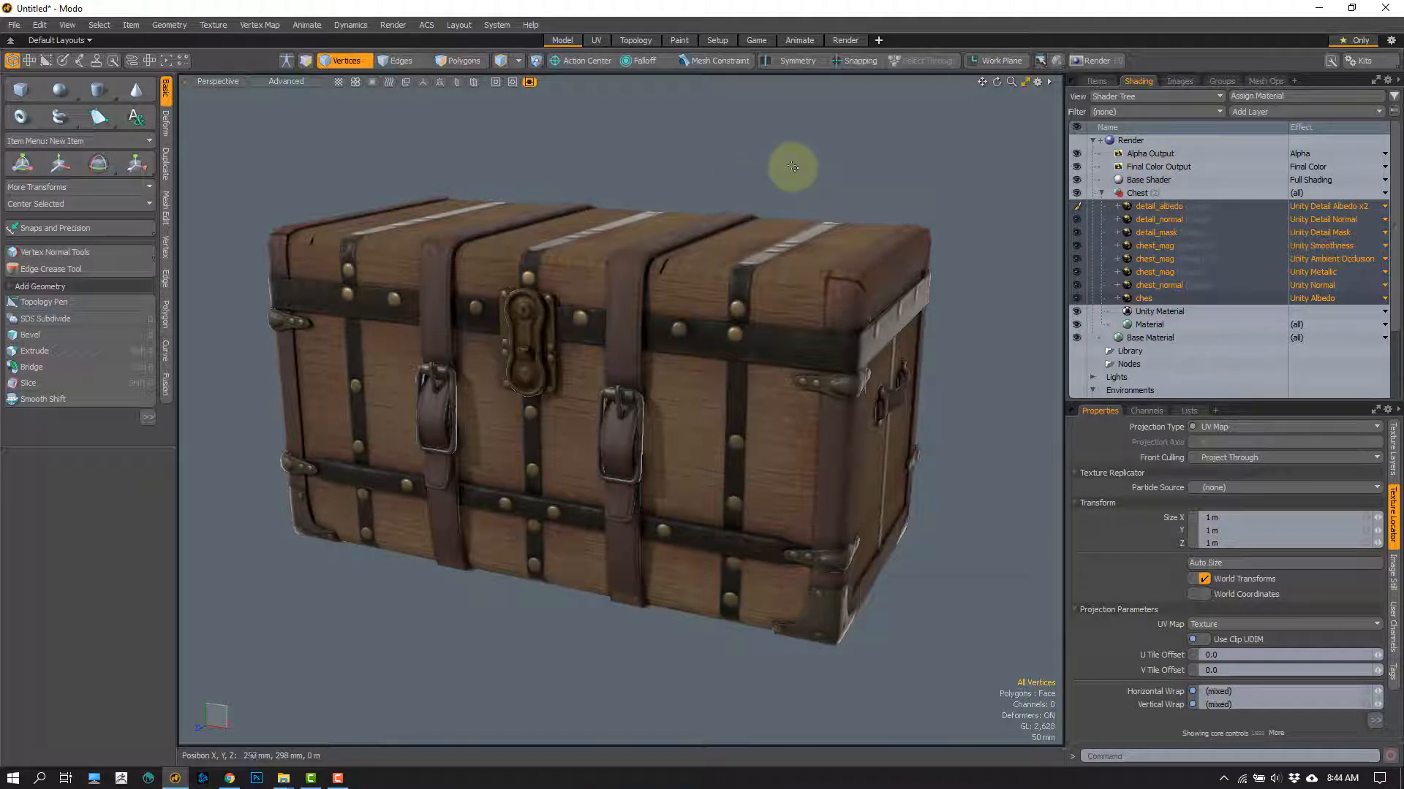
click(1160, 315)
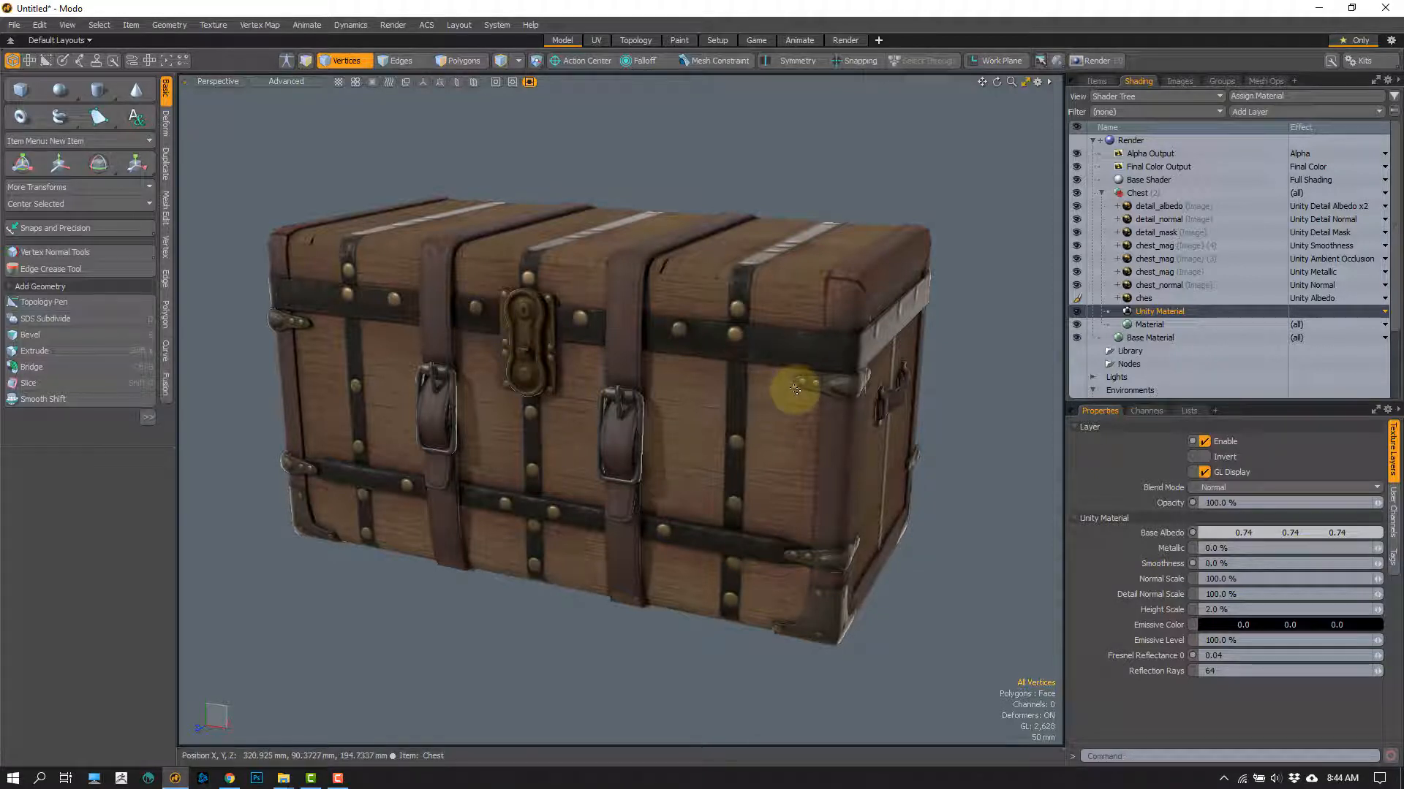
alt+drag(542, 156, 539, 186)
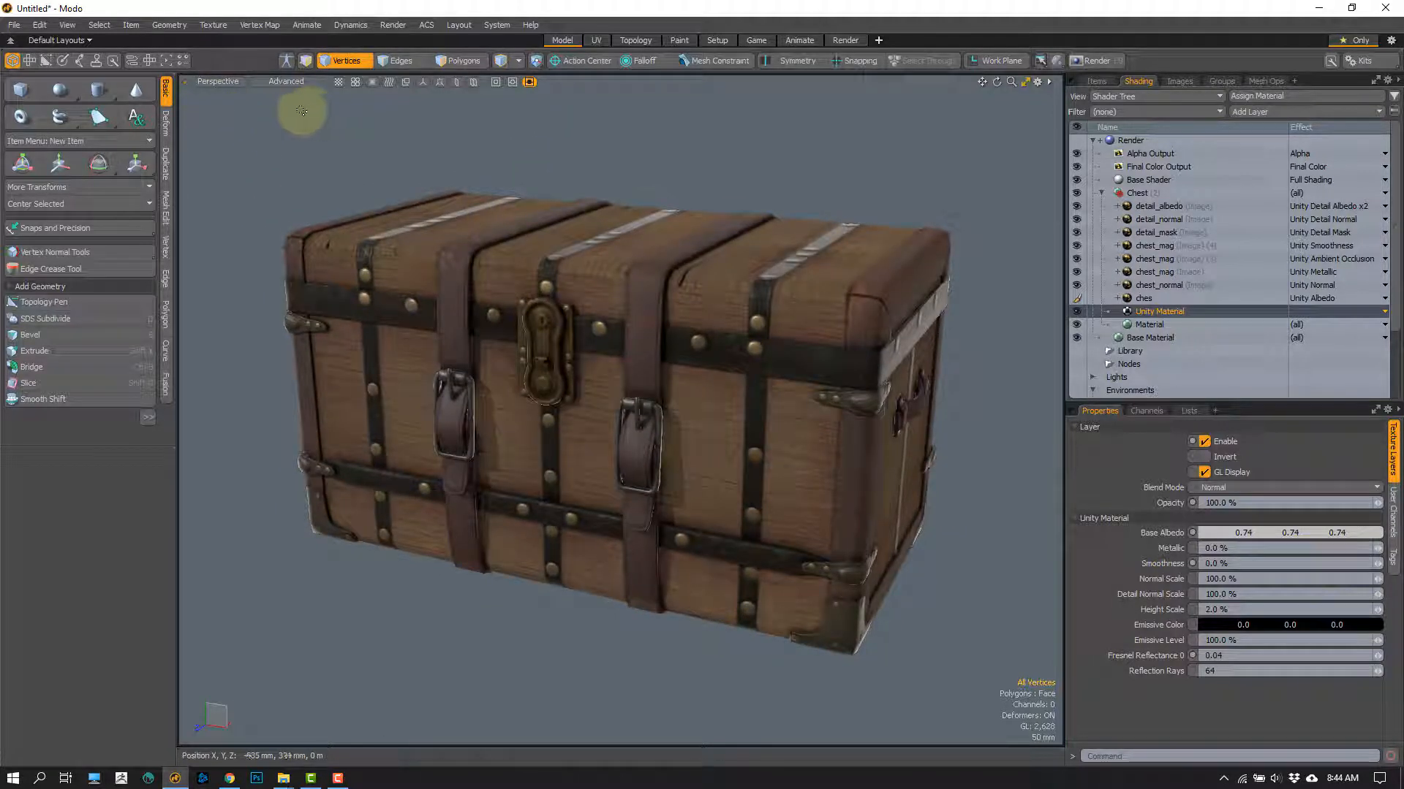
click(297, 82)
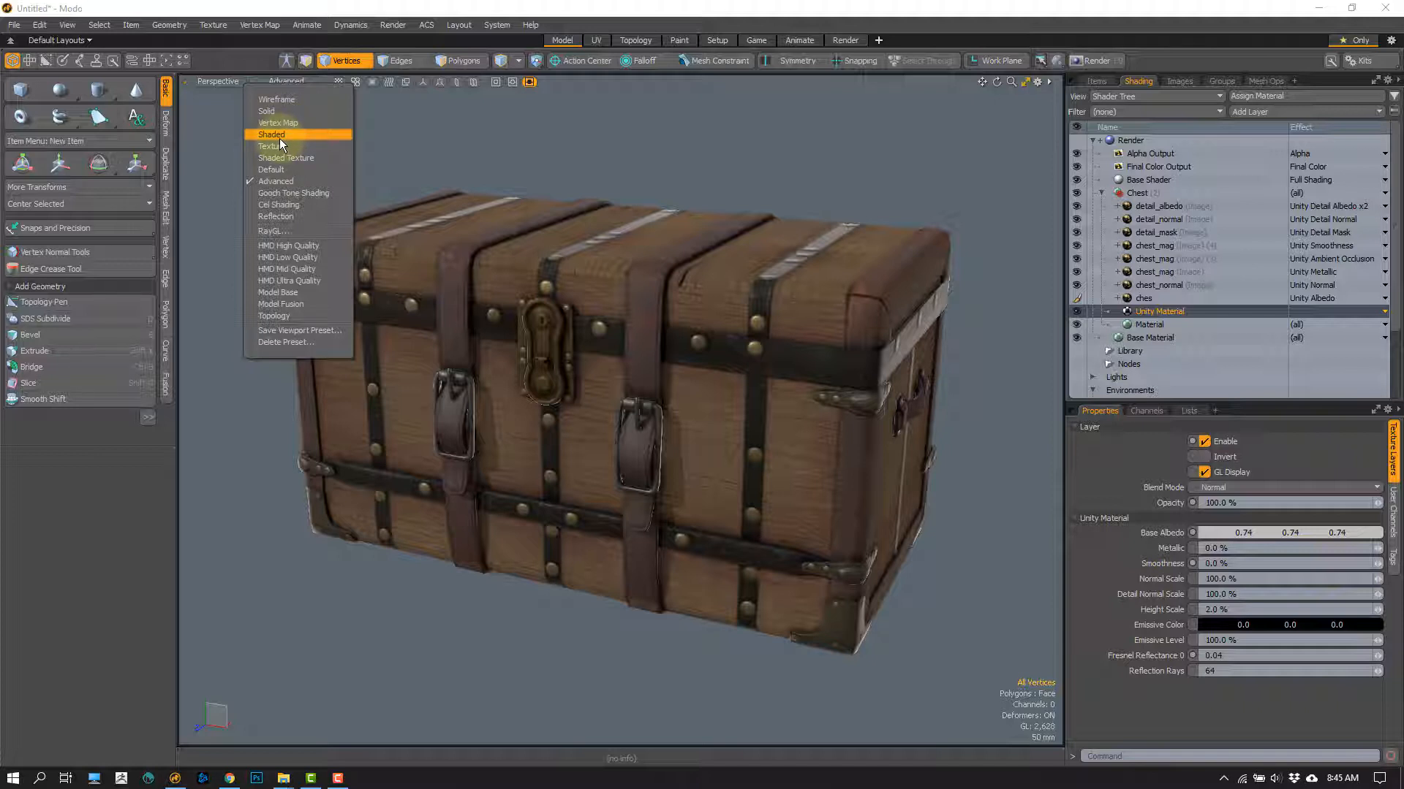
click(395, 132)
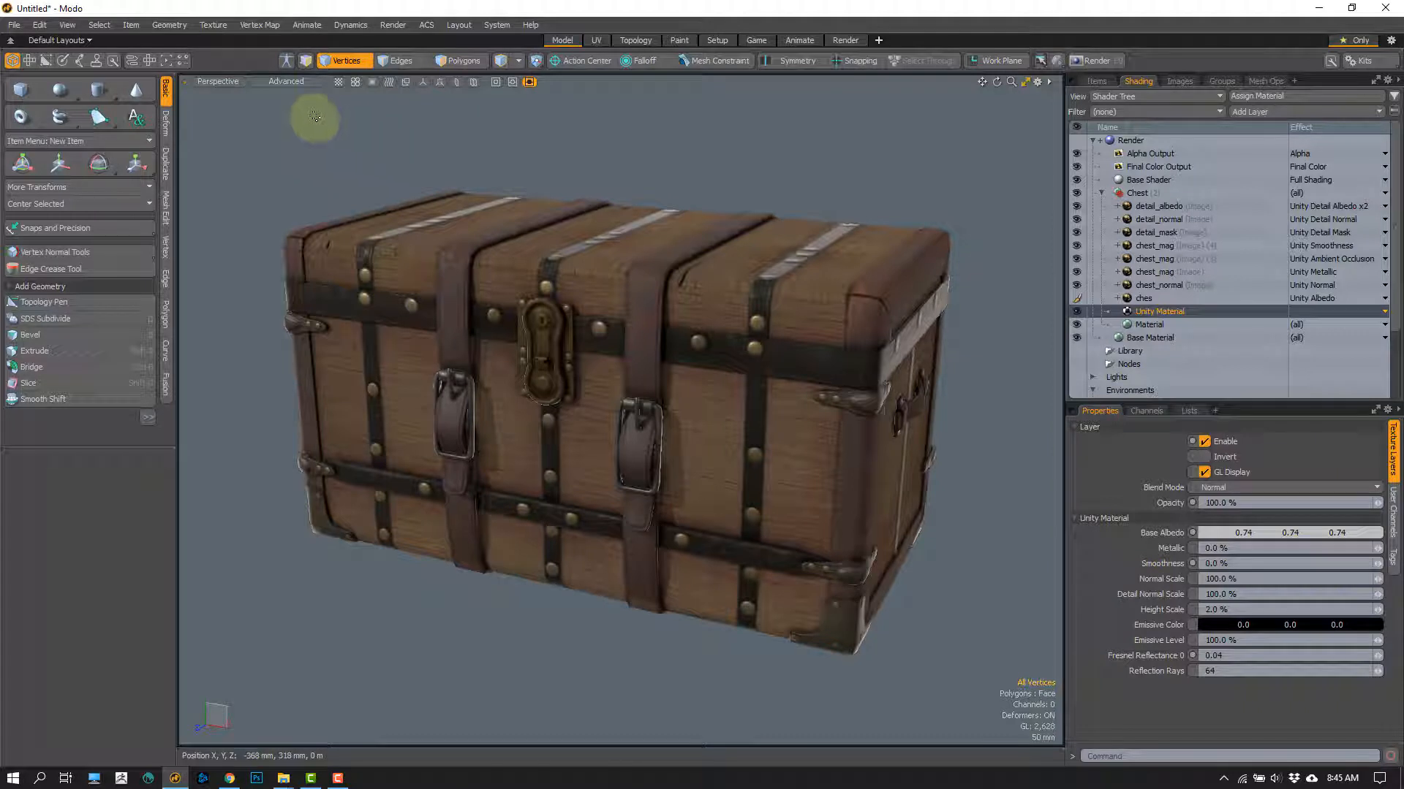
click(294, 82)
click(453, 145)
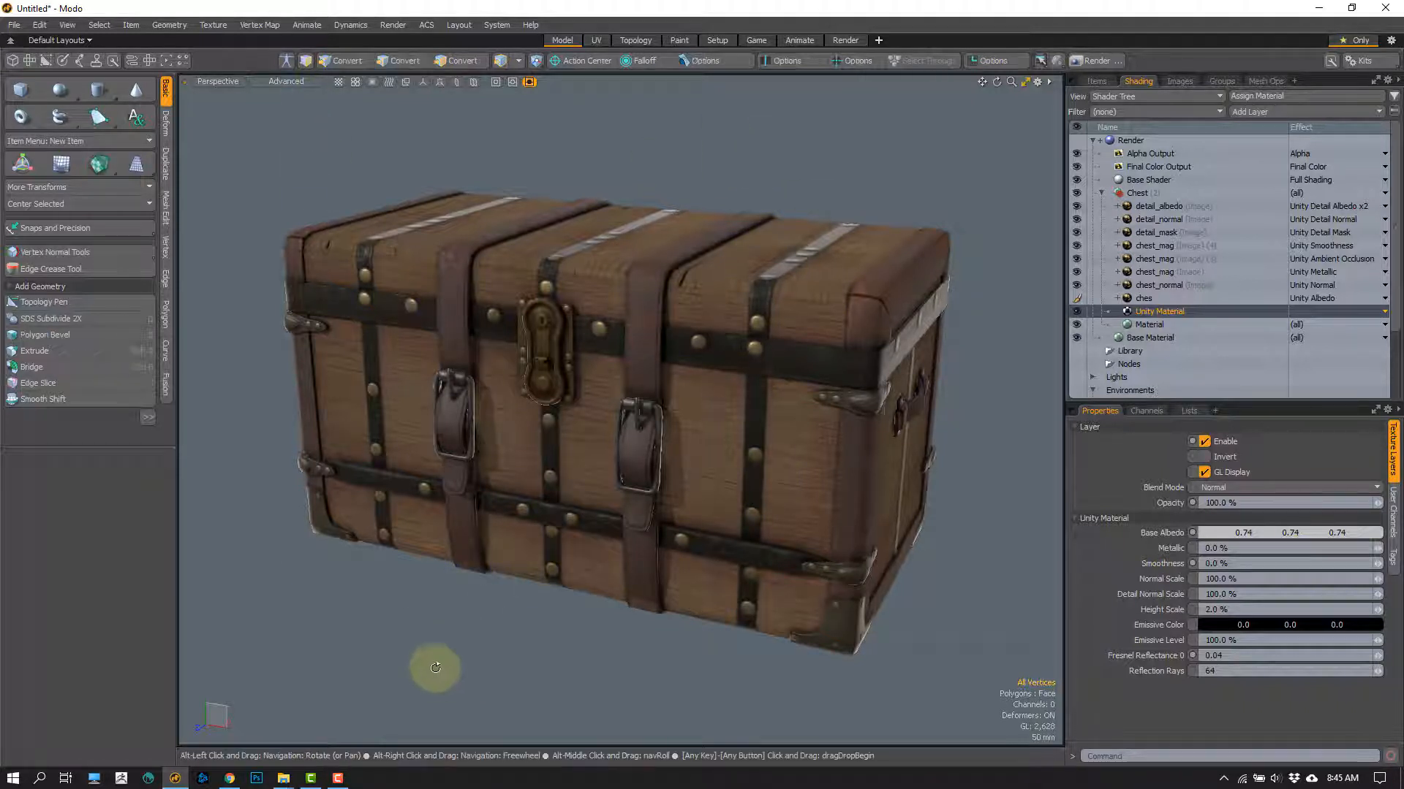
alt+drag(432, 664, 497, 631)
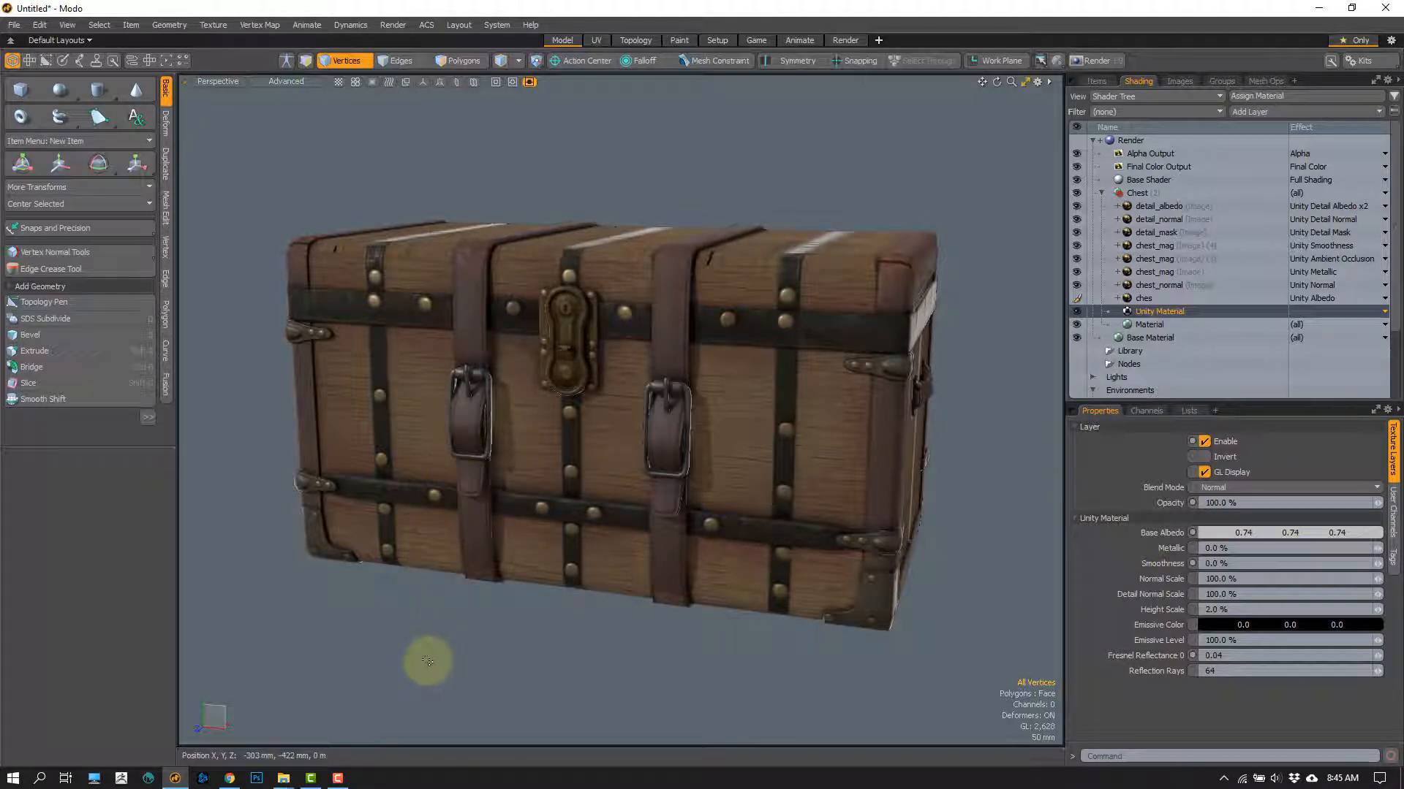
alt+shift+drag(429, 652, 438, 652)
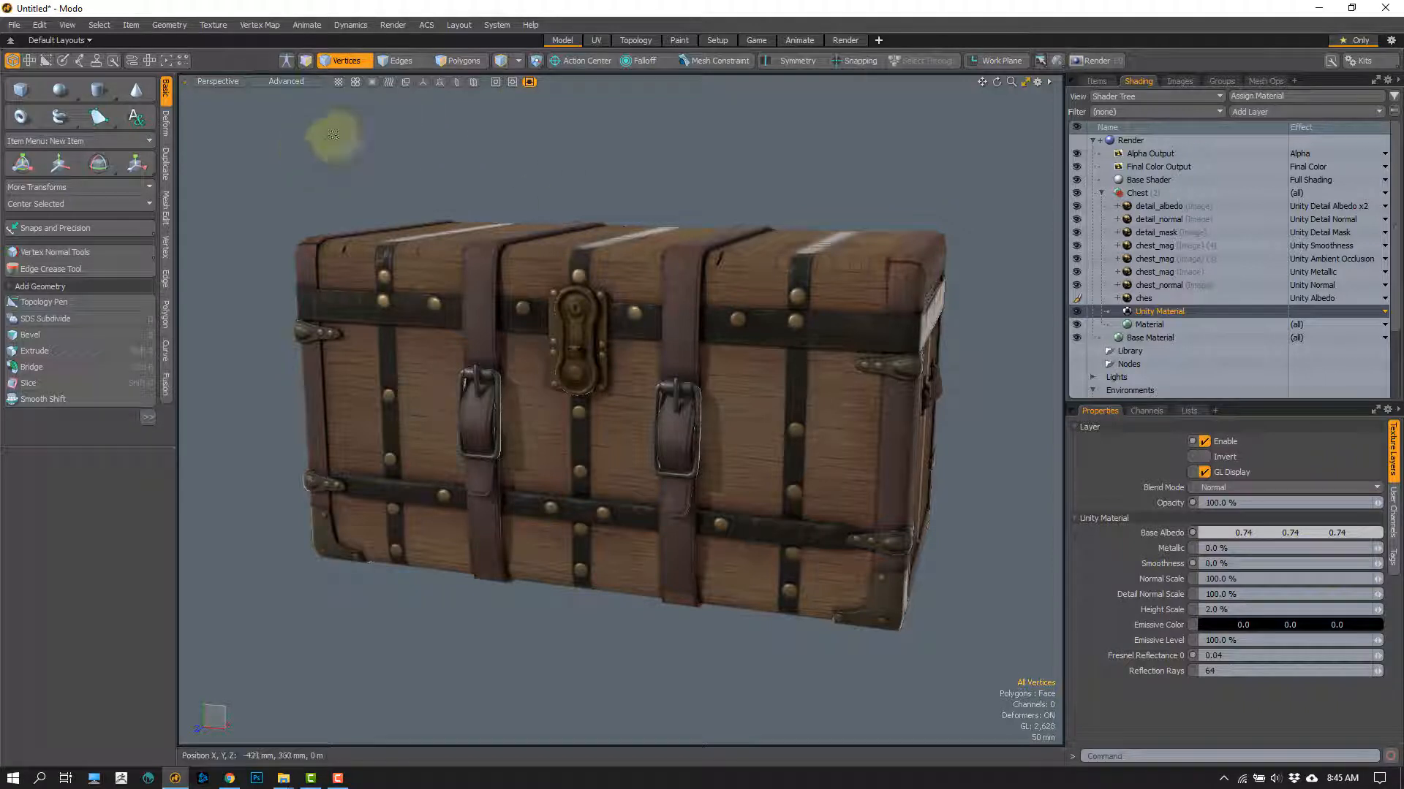
Step: Switch the perspective viewport's shading style to Default and inspect the chest close up and from the front
click(291, 81)
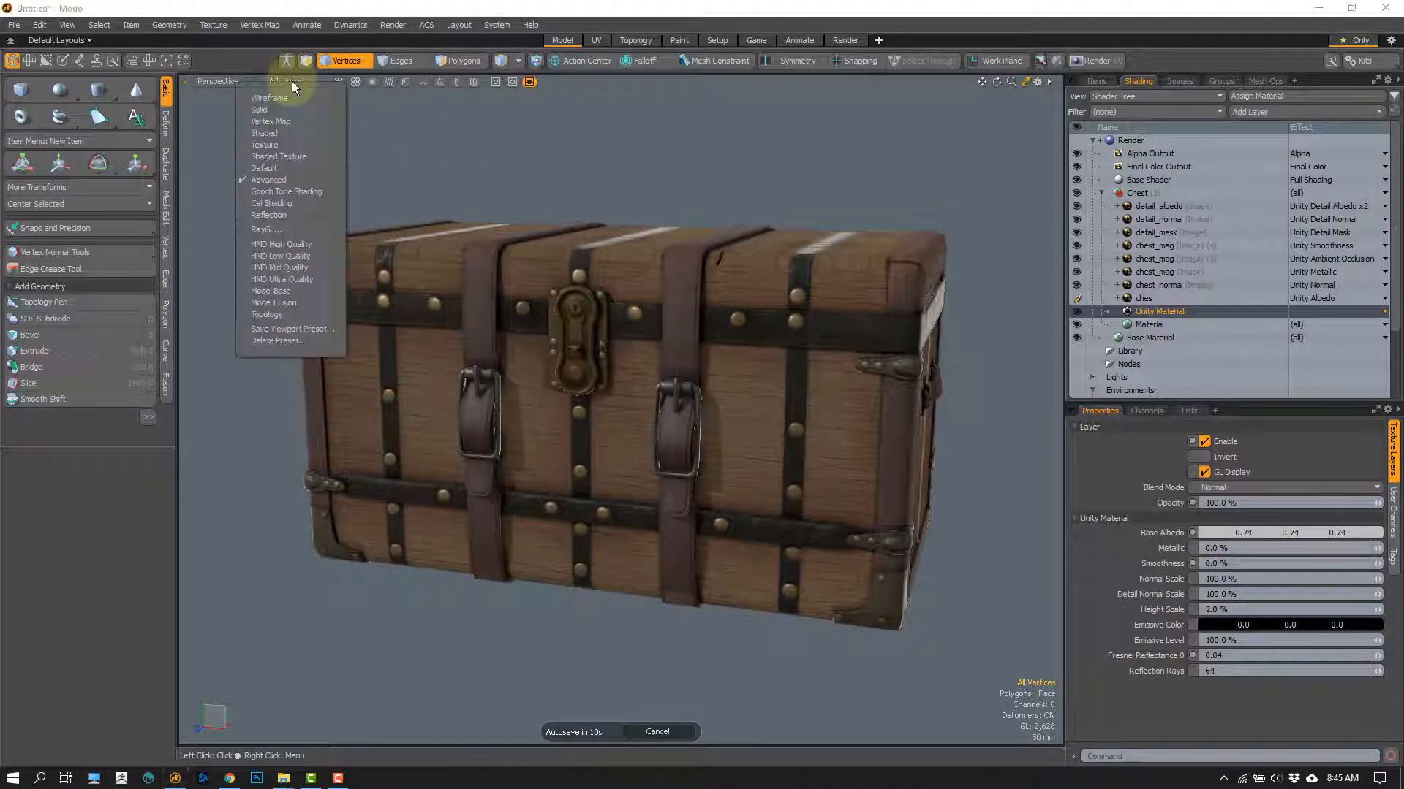
click(285, 168)
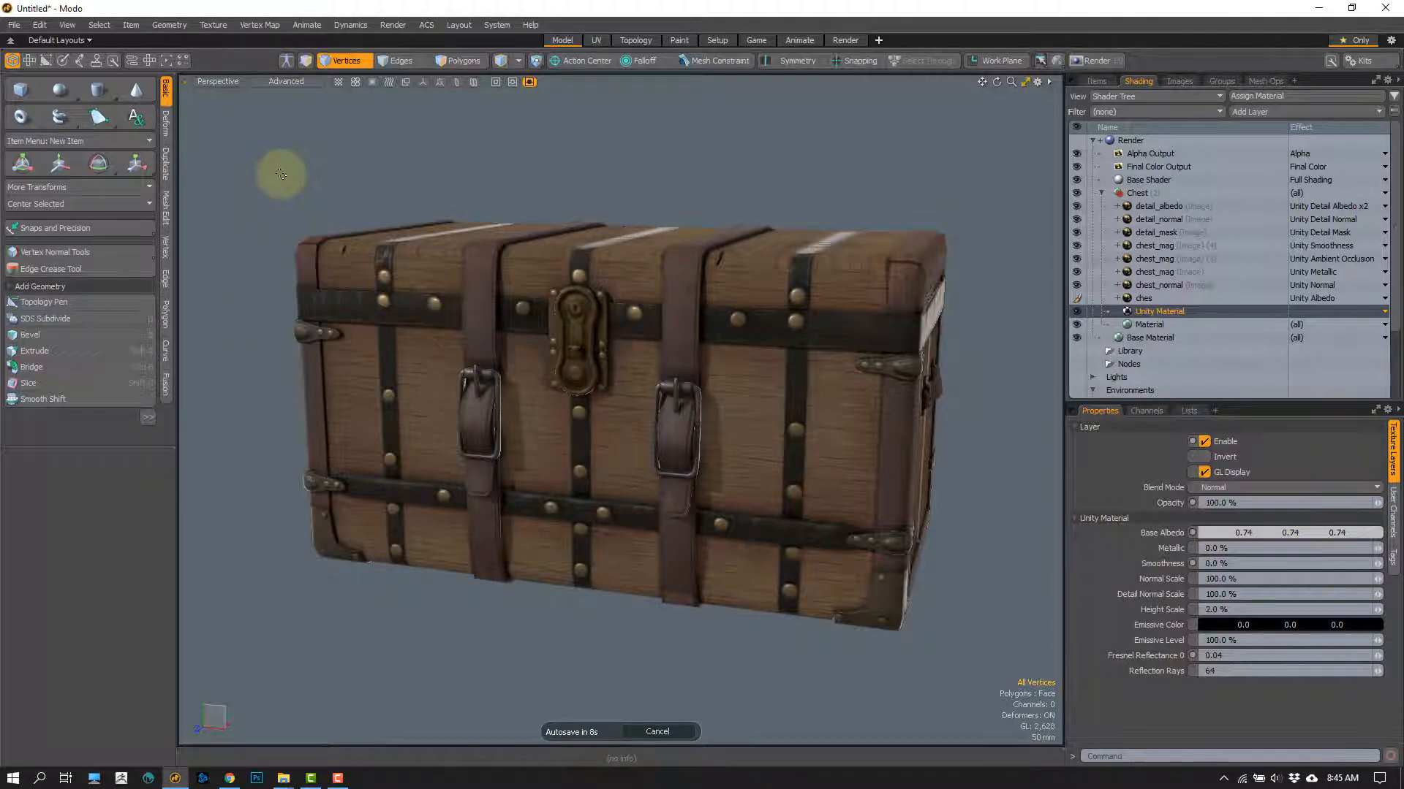
alt+drag(733, 315, 614, 364)
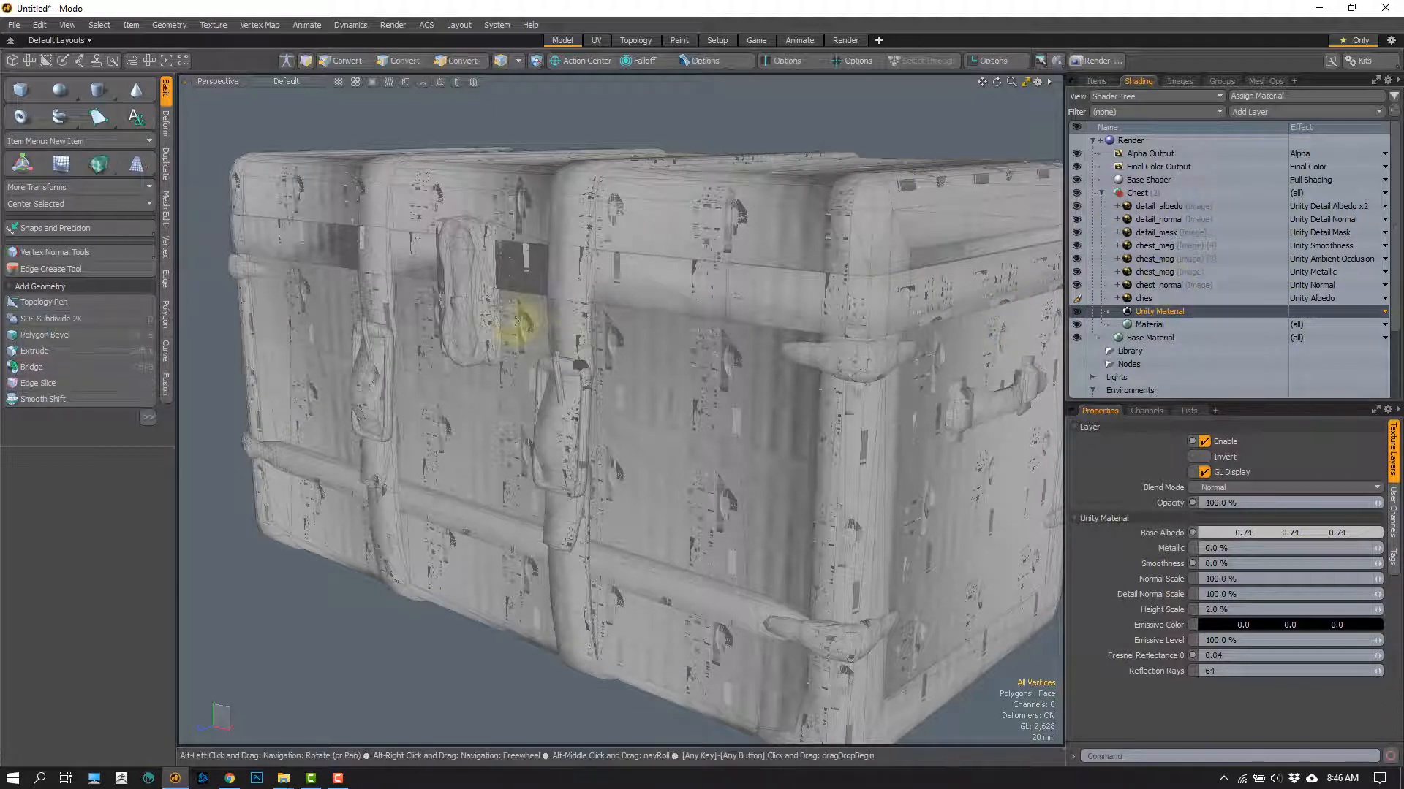
alt+drag(517, 314, 580, 358)
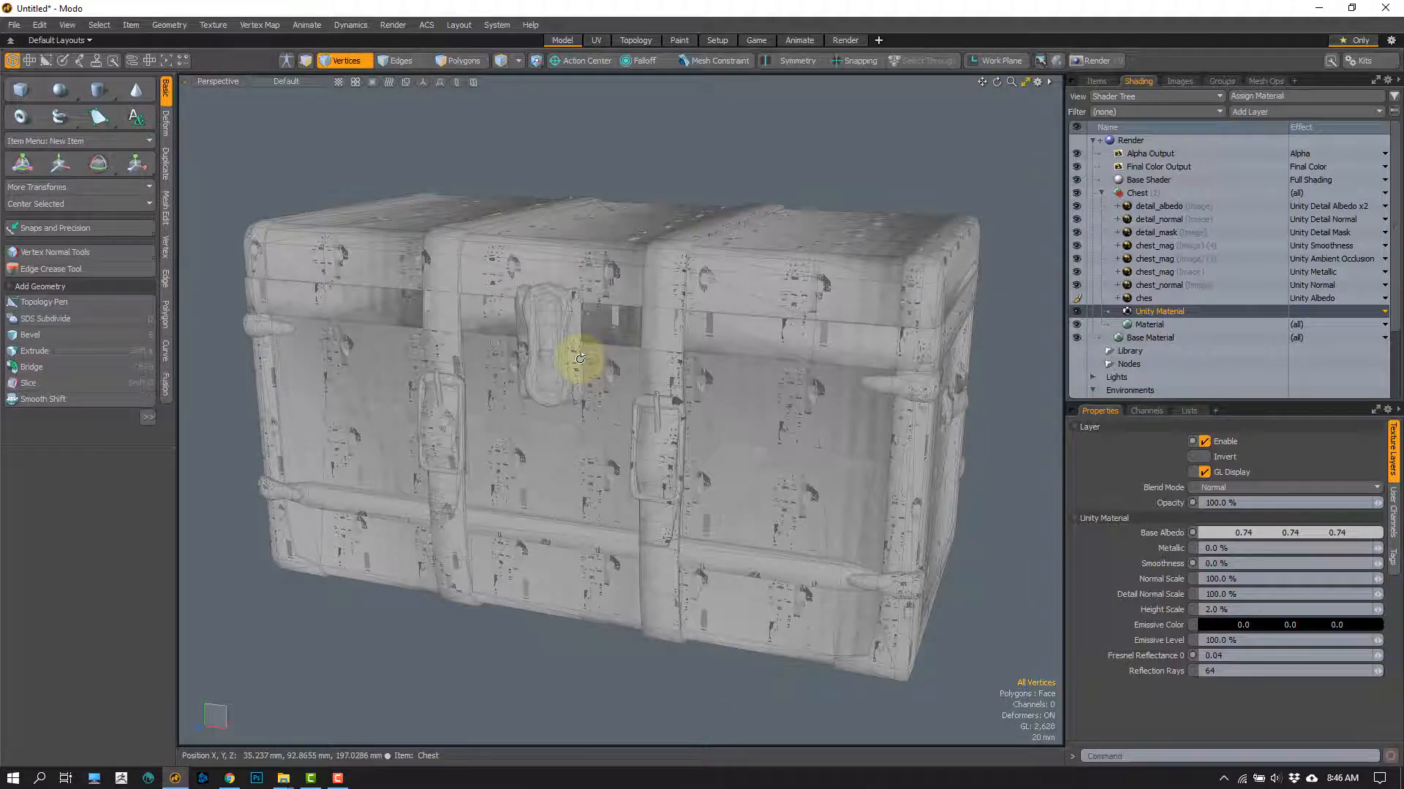
Step: Compare the chest in the Shaded Texture, Texture and Shaded viewport styles, and set the viewport back to Advanced
click(286, 81)
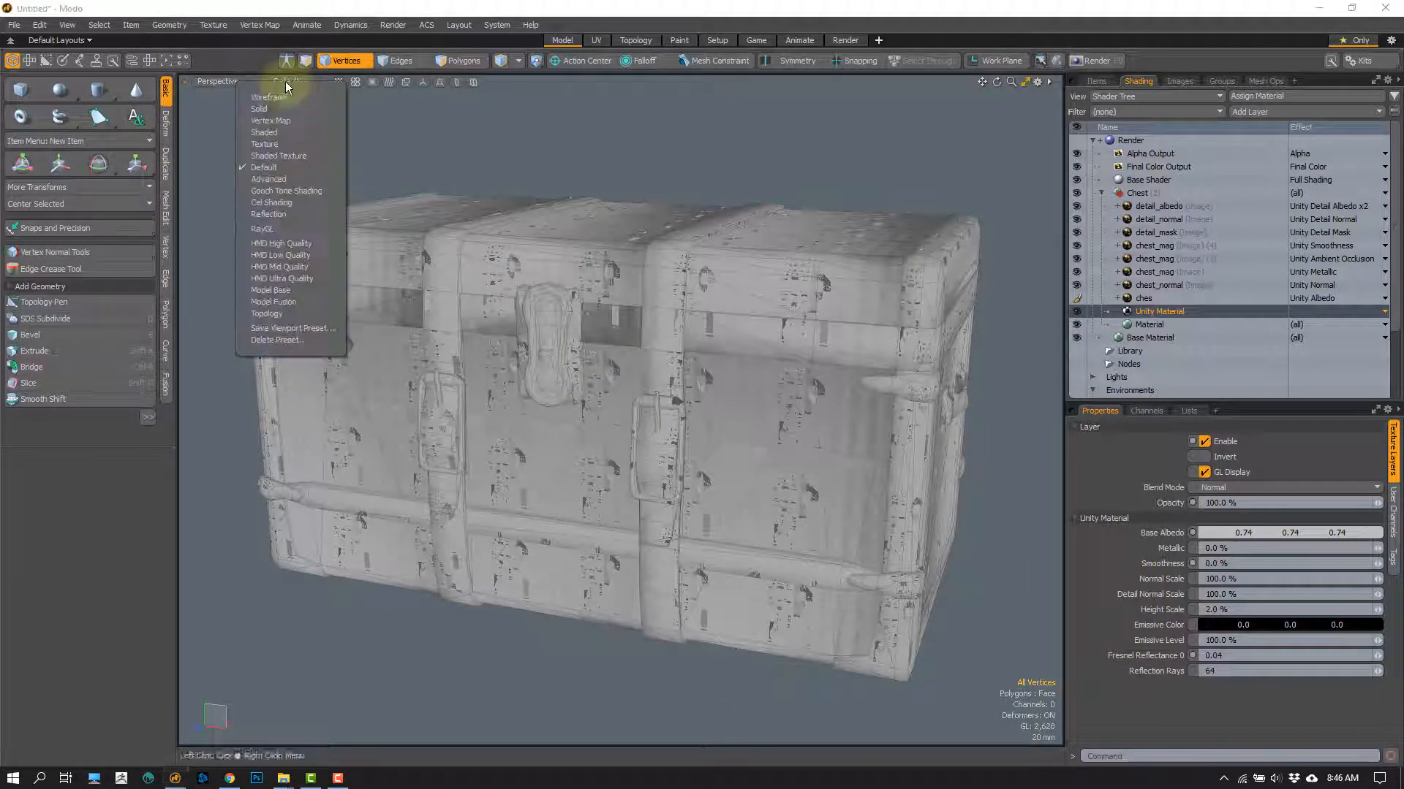
click(269, 145)
click(283, 79)
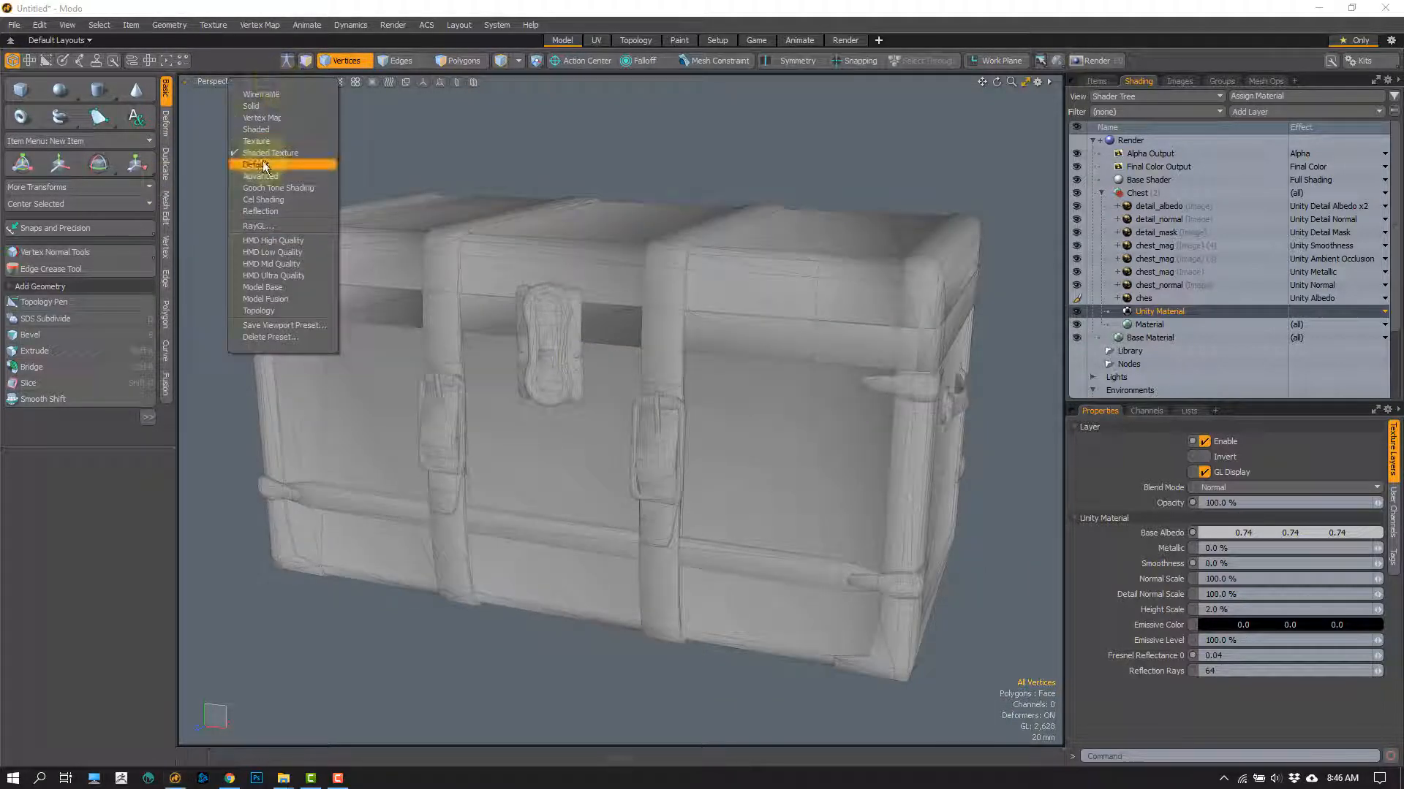
click(262, 148)
click(273, 82)
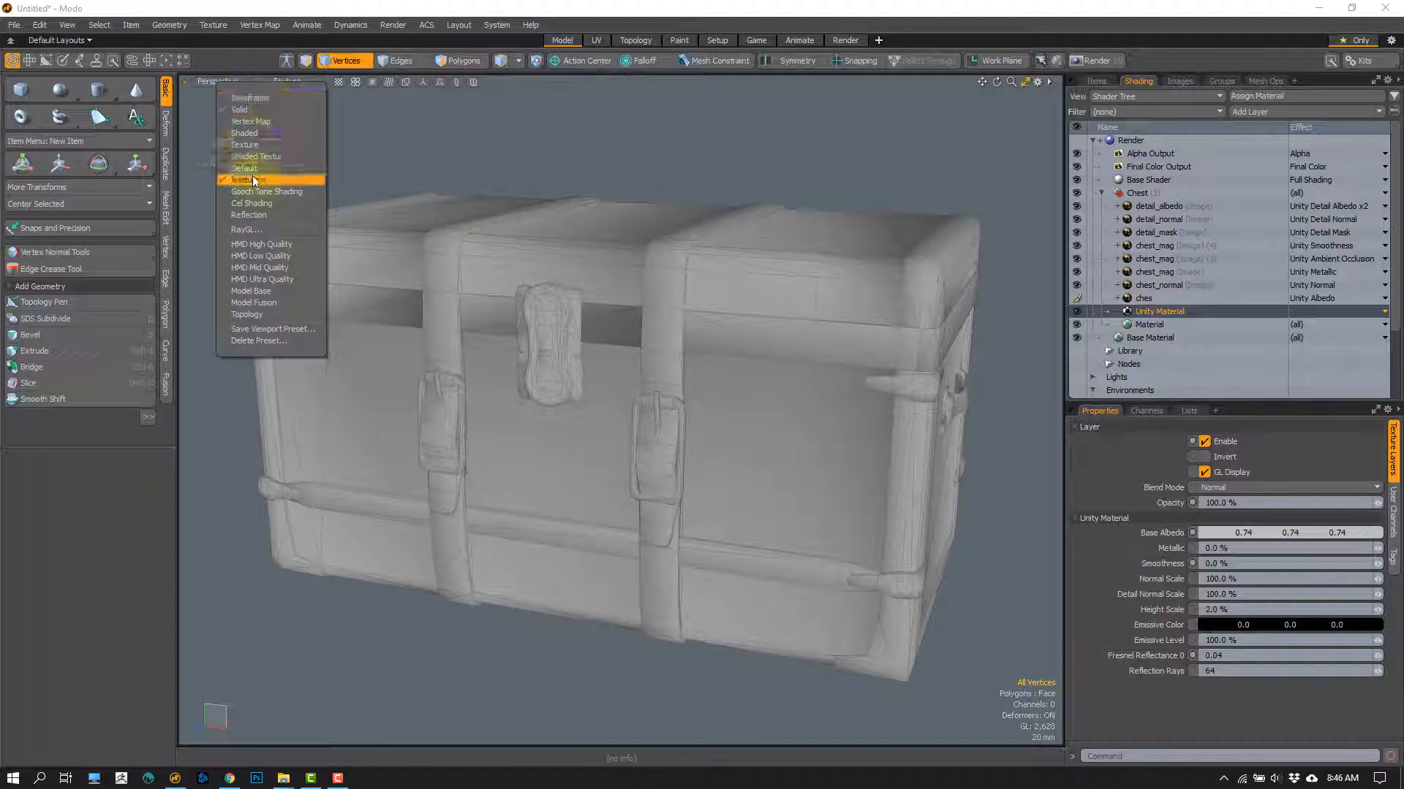
click(255, 134)
click(283, 82)
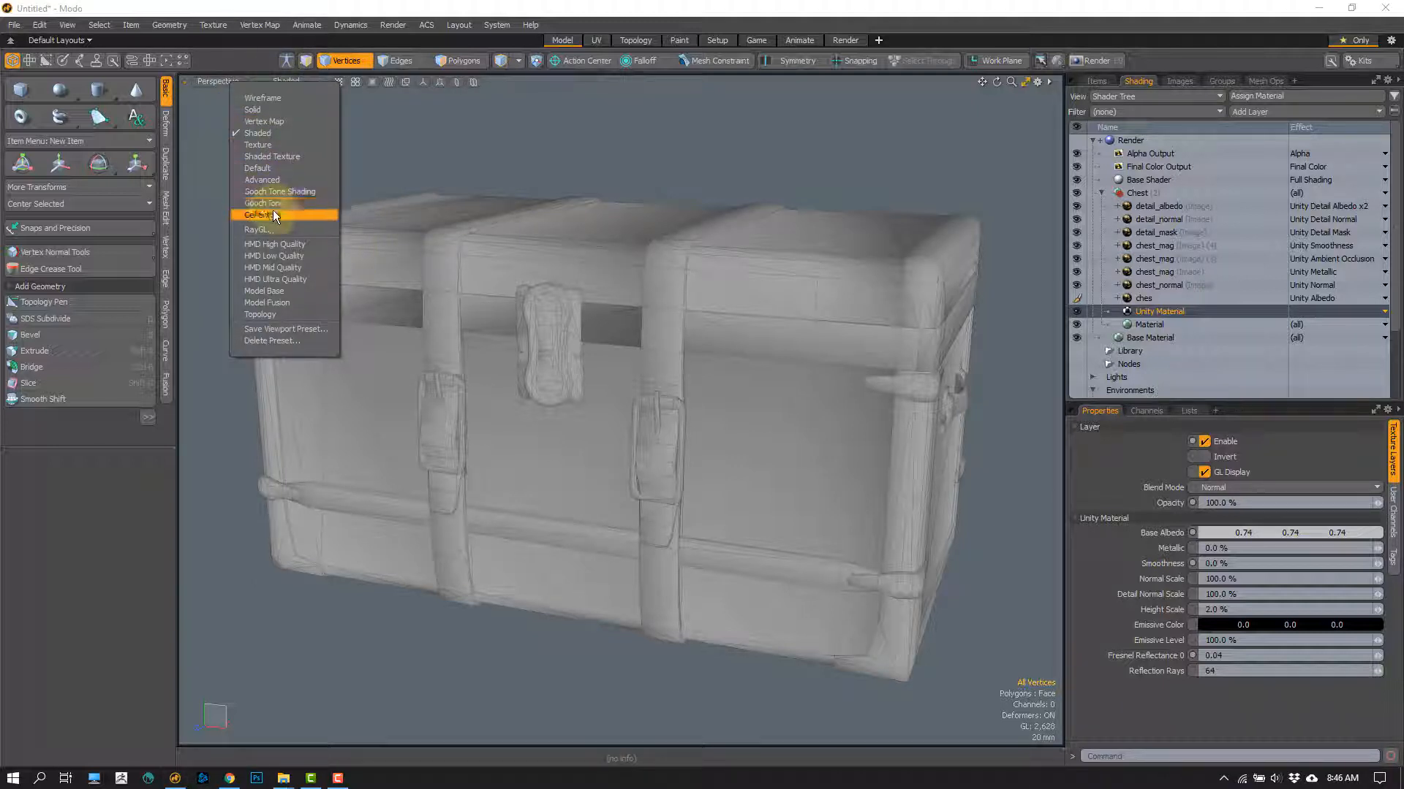
click(272, 178)
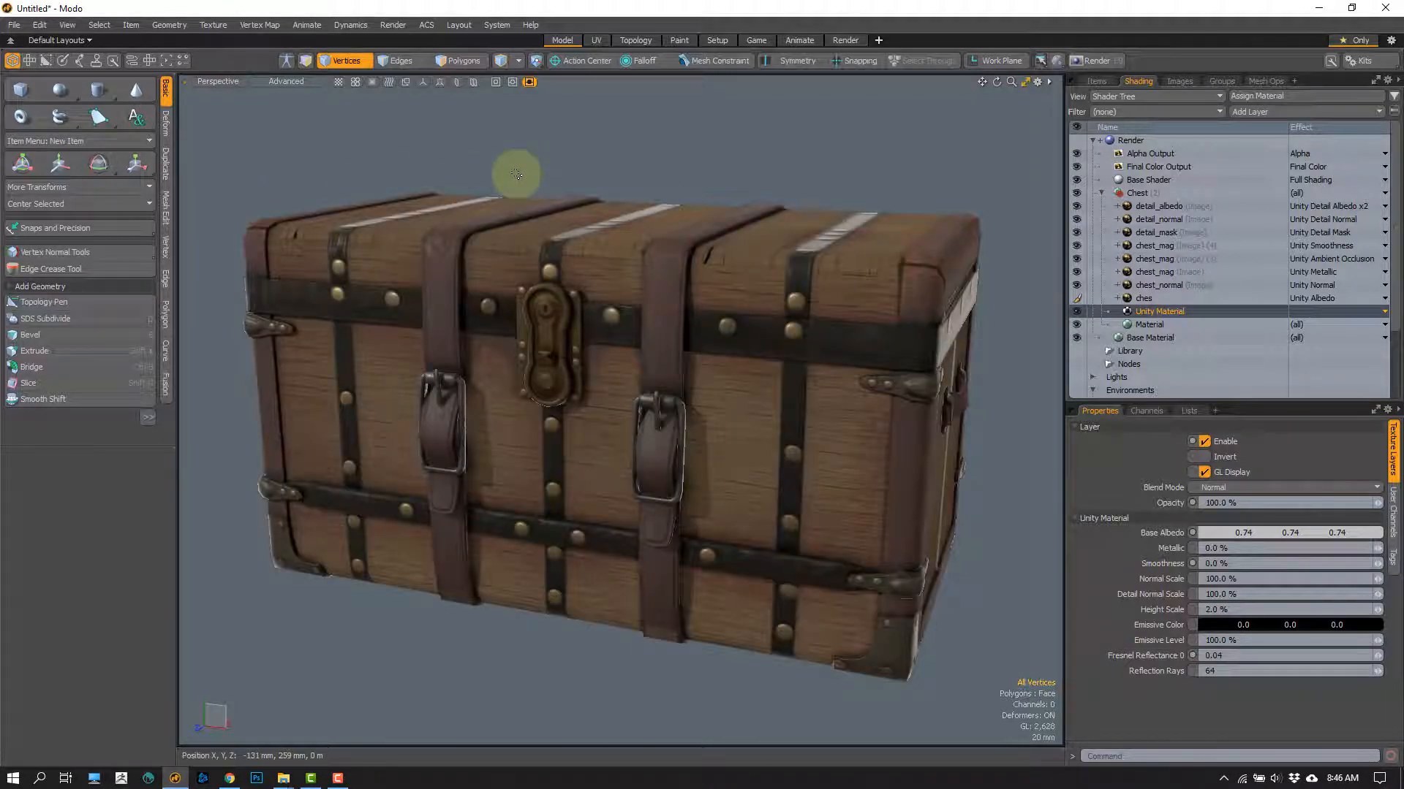
Step: Examine the chest in Advanced shading from a raised three-quarter angle, both close up and from farther away
key(2)
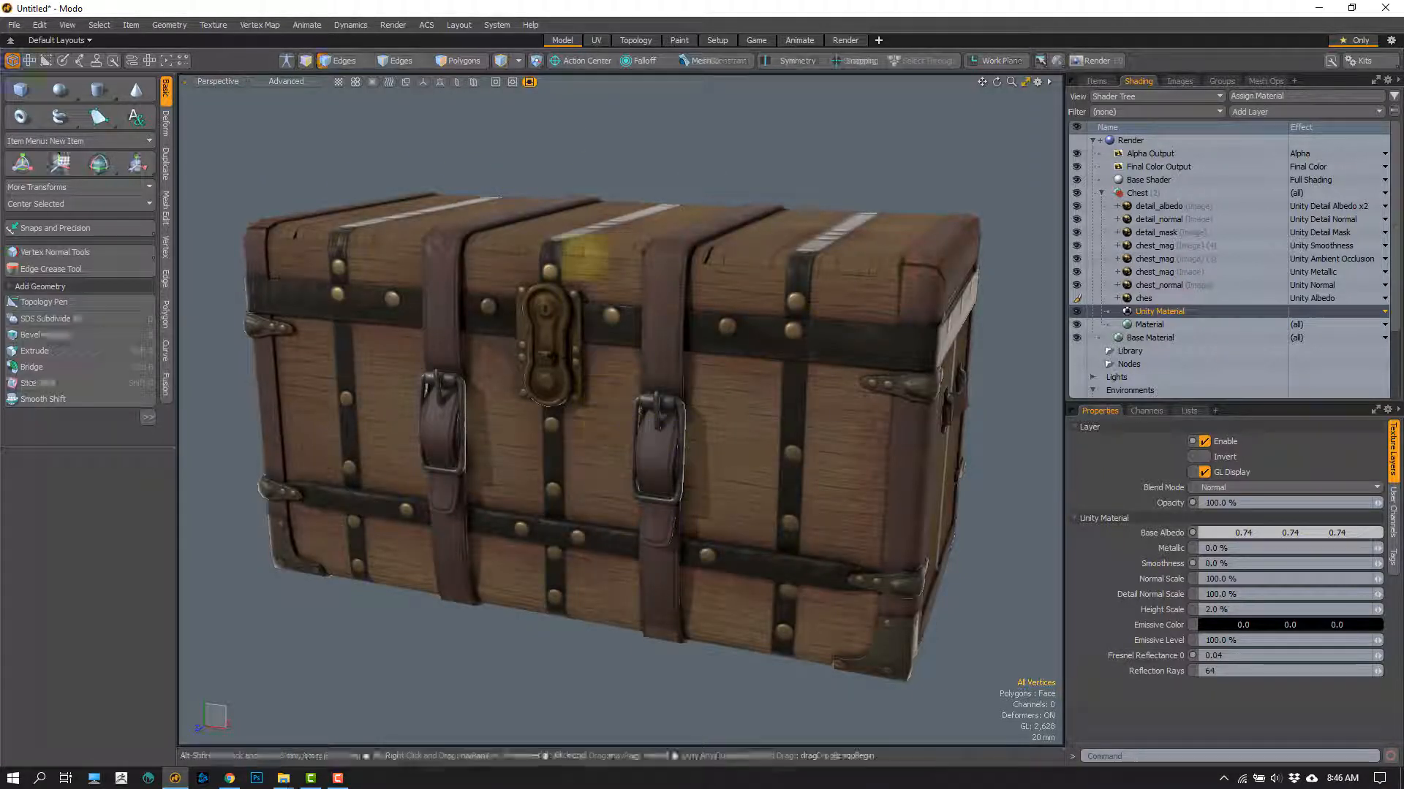
alt+drag(584, 260, 625, 431)
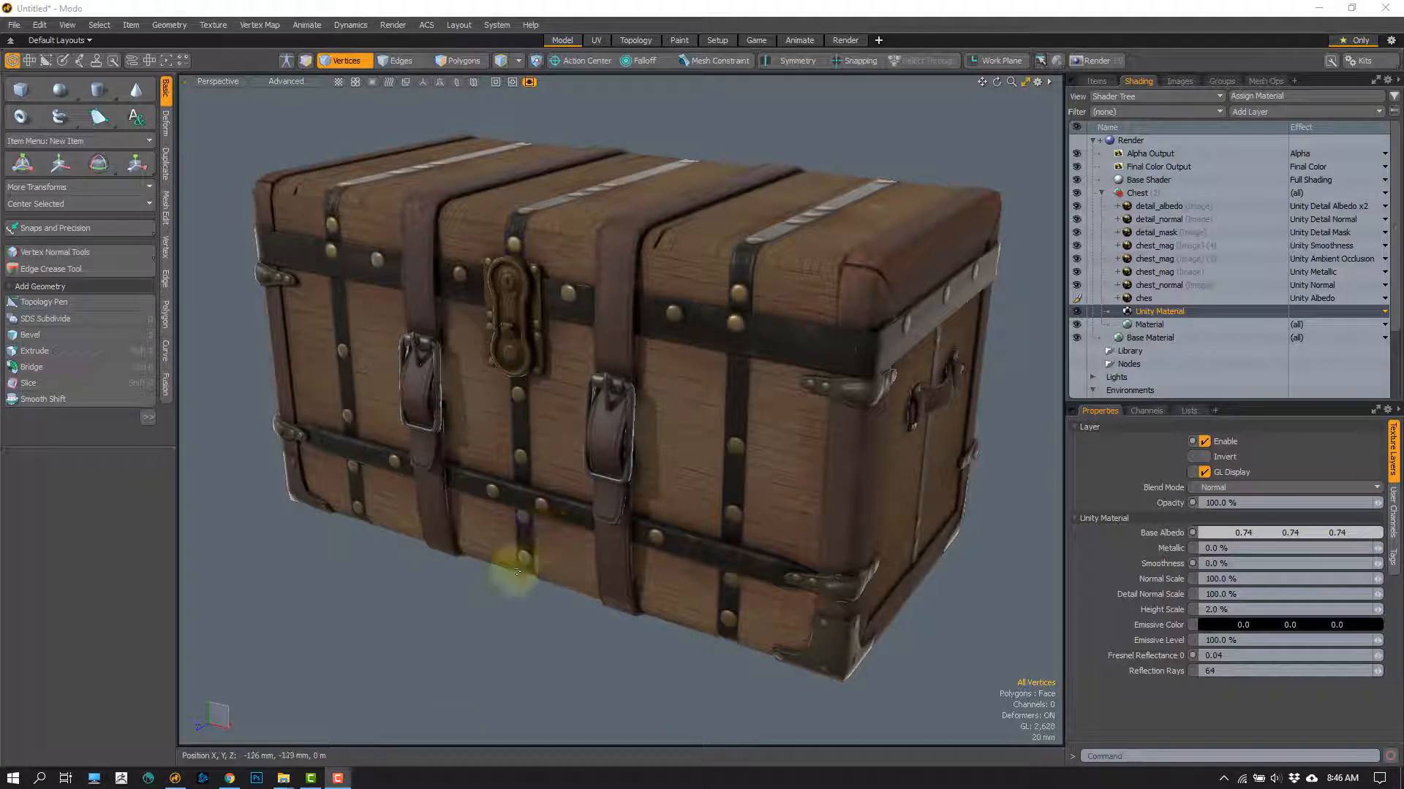
scroll(478, 614, down, 3)
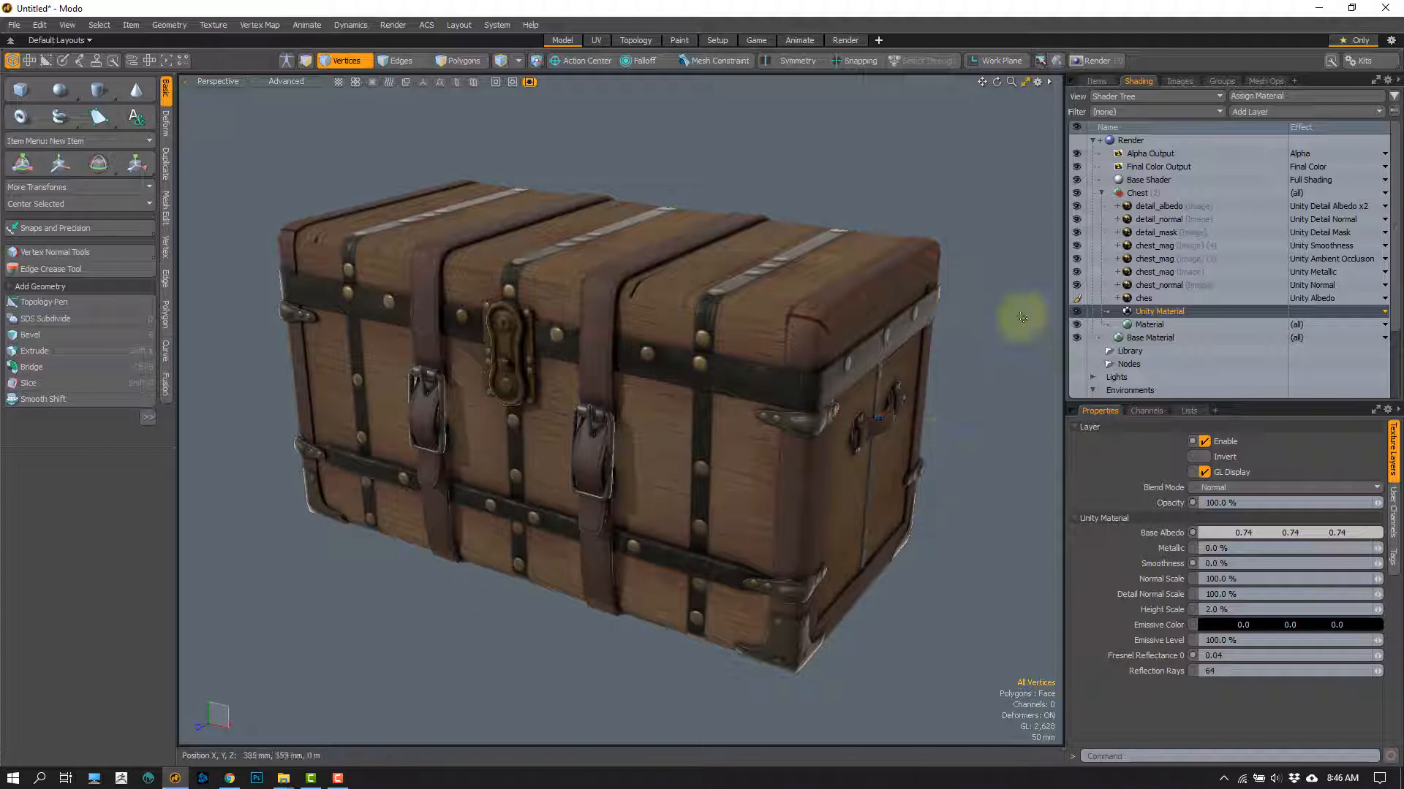
alt+drag(895, 398, 783, 244)
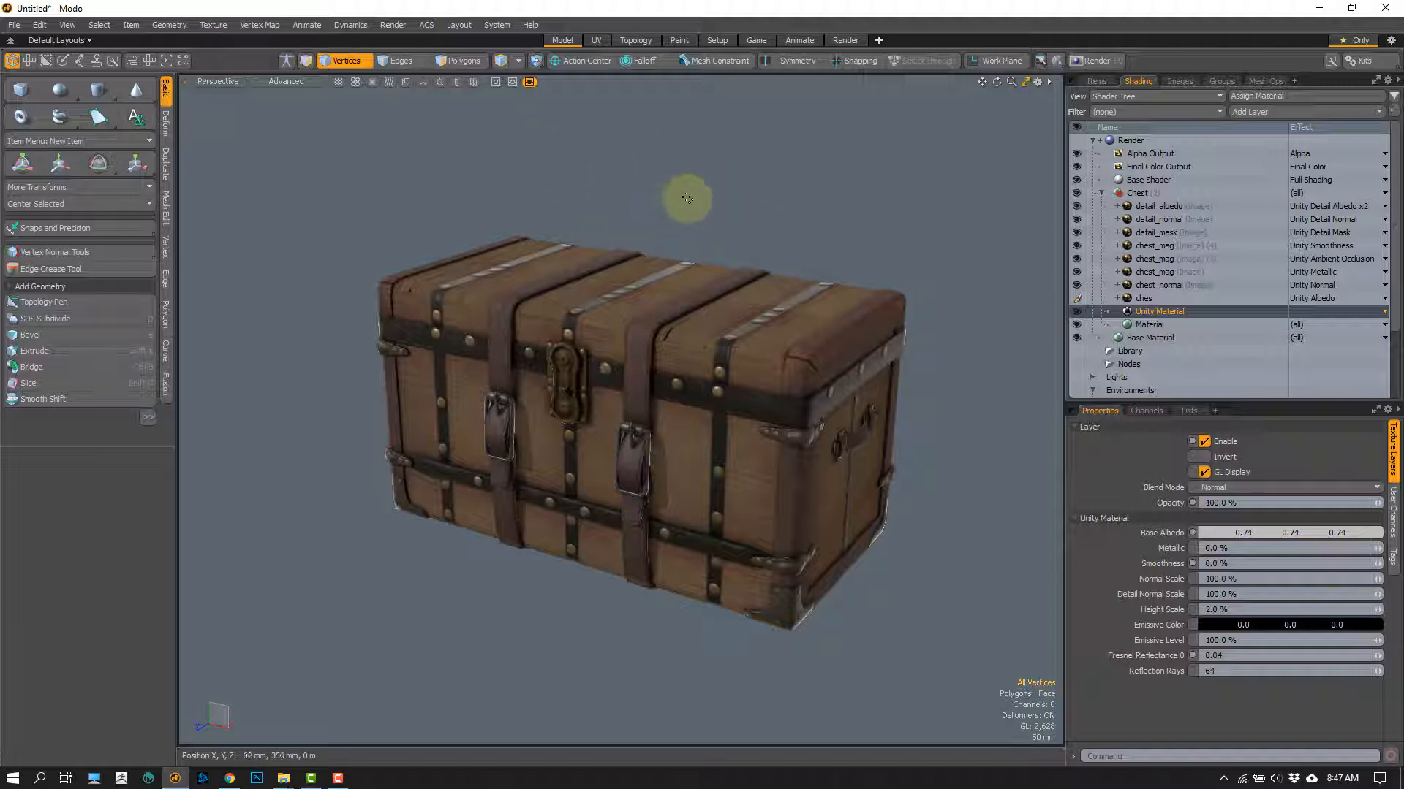
mouse_move(685, 199)
right_down()
mouse_move(376, 202)
mouse_move(1029, 567)
mouse_move(977, 251)
right_up()
click(930, 250)
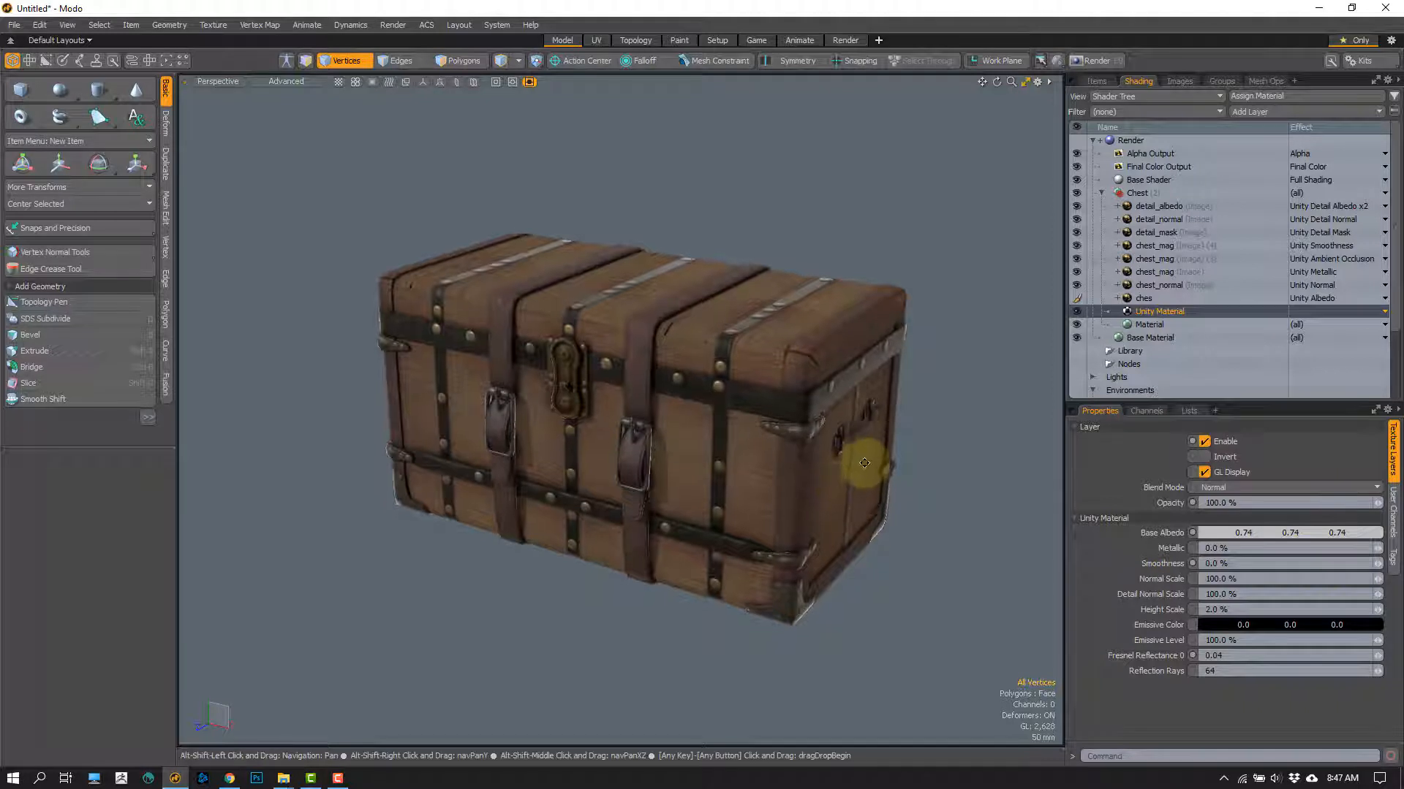
alt+shift+drag(862, 469, 864, 447)
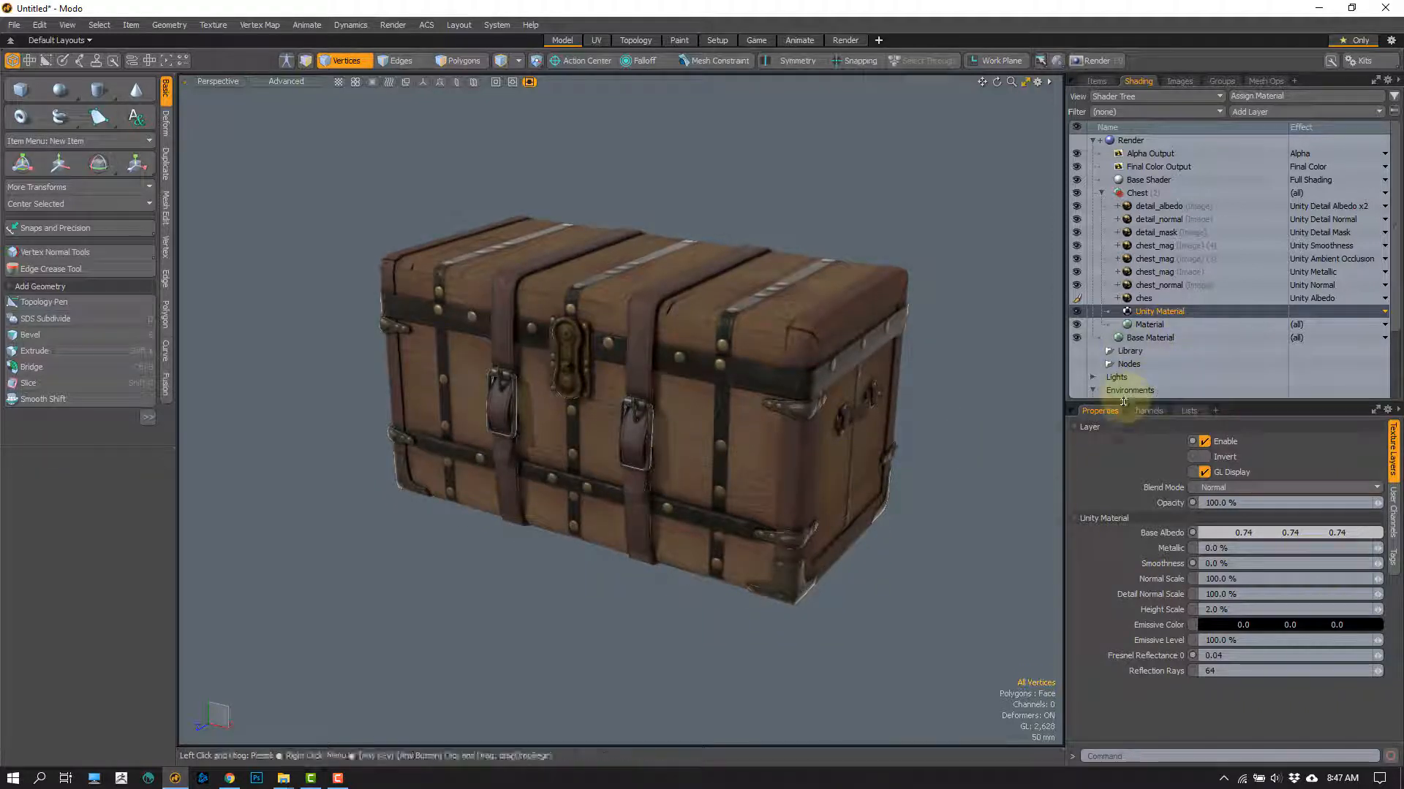
Step: Enlarge the shader tree to reach the Environment group, and view the settings of Japan_subway2_FINAL and Environment Material
drag(1127, 402, 1118, 515)
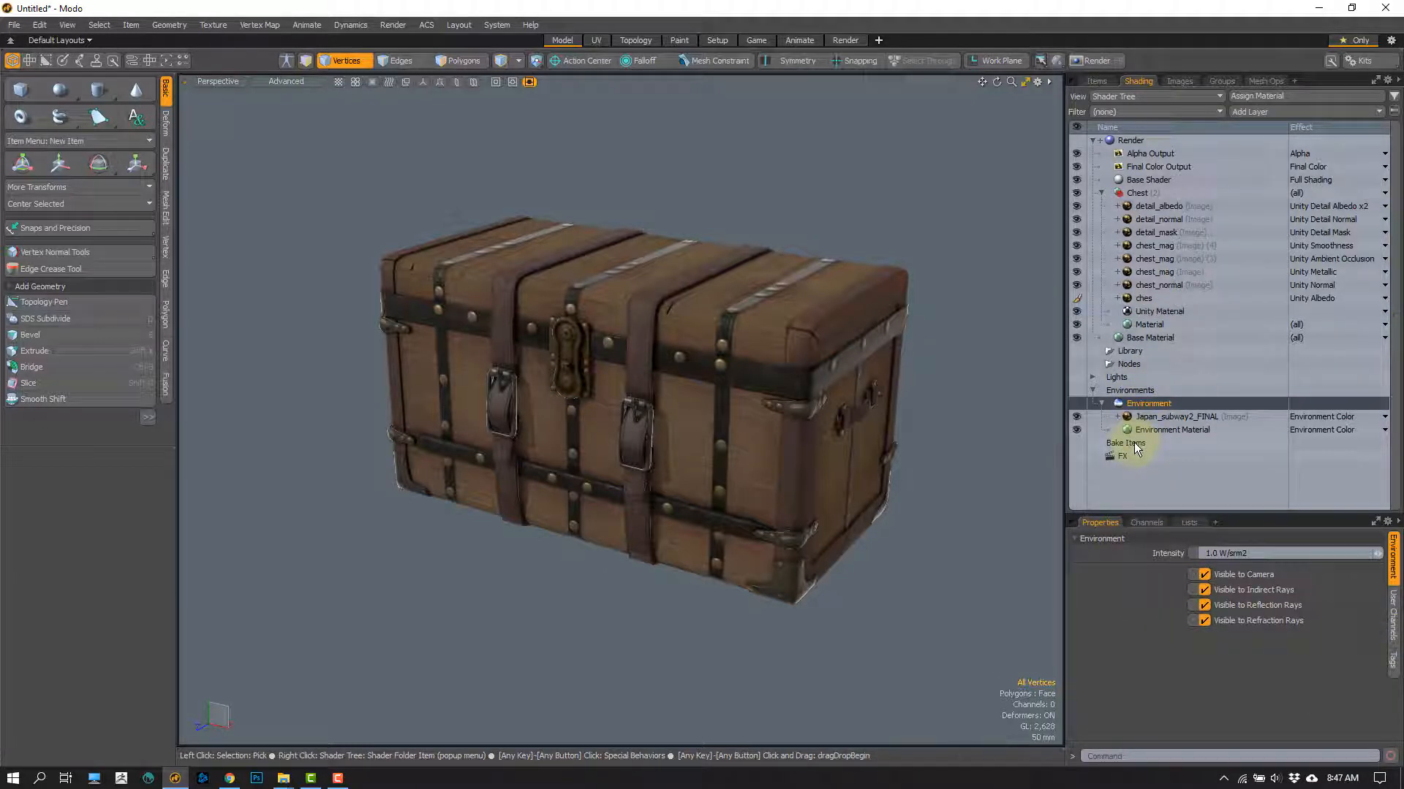
click(1144, 420)
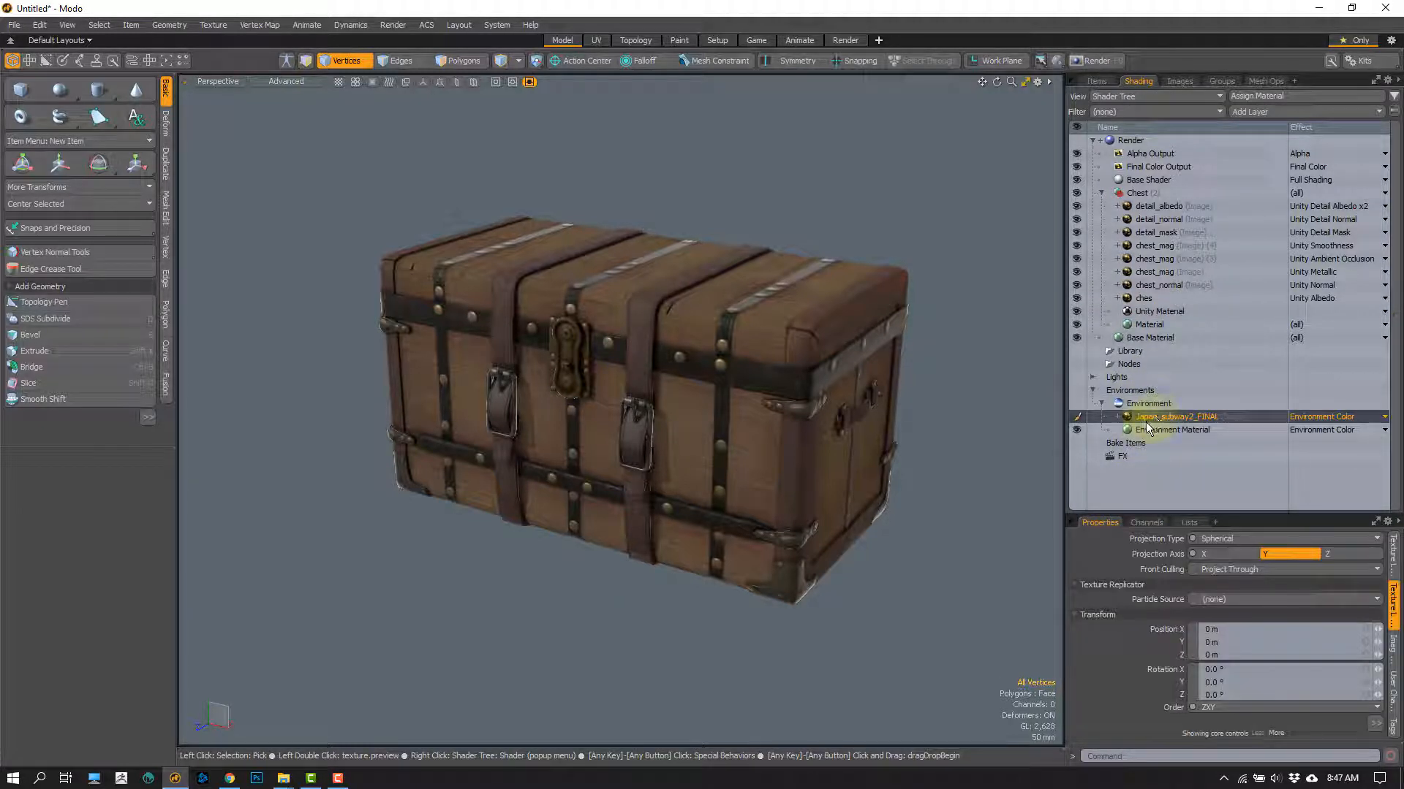
click(1147, 429)
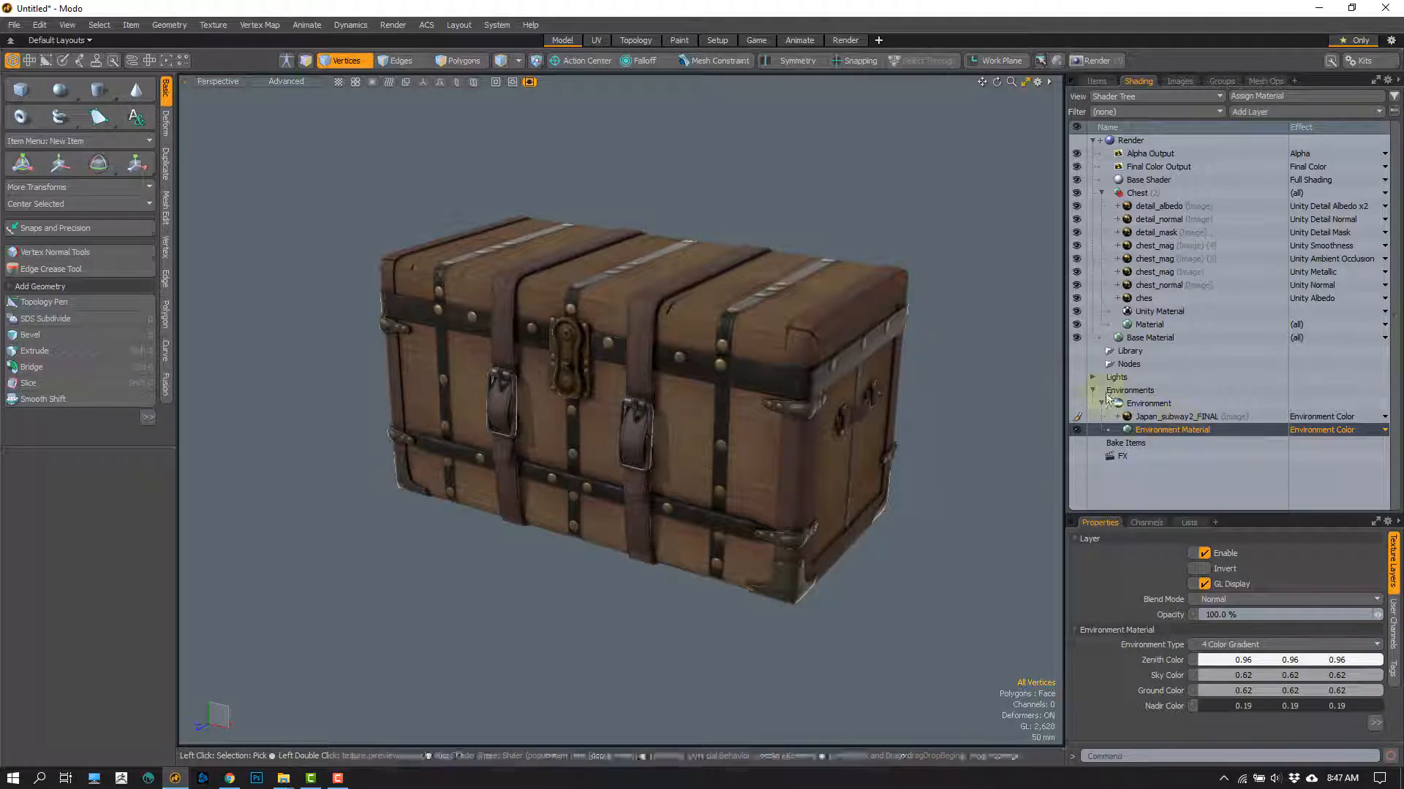
Step: Browse the Indoor and Outdoor environment presets in the preset browser, and close the browser without loading one
key(F6)
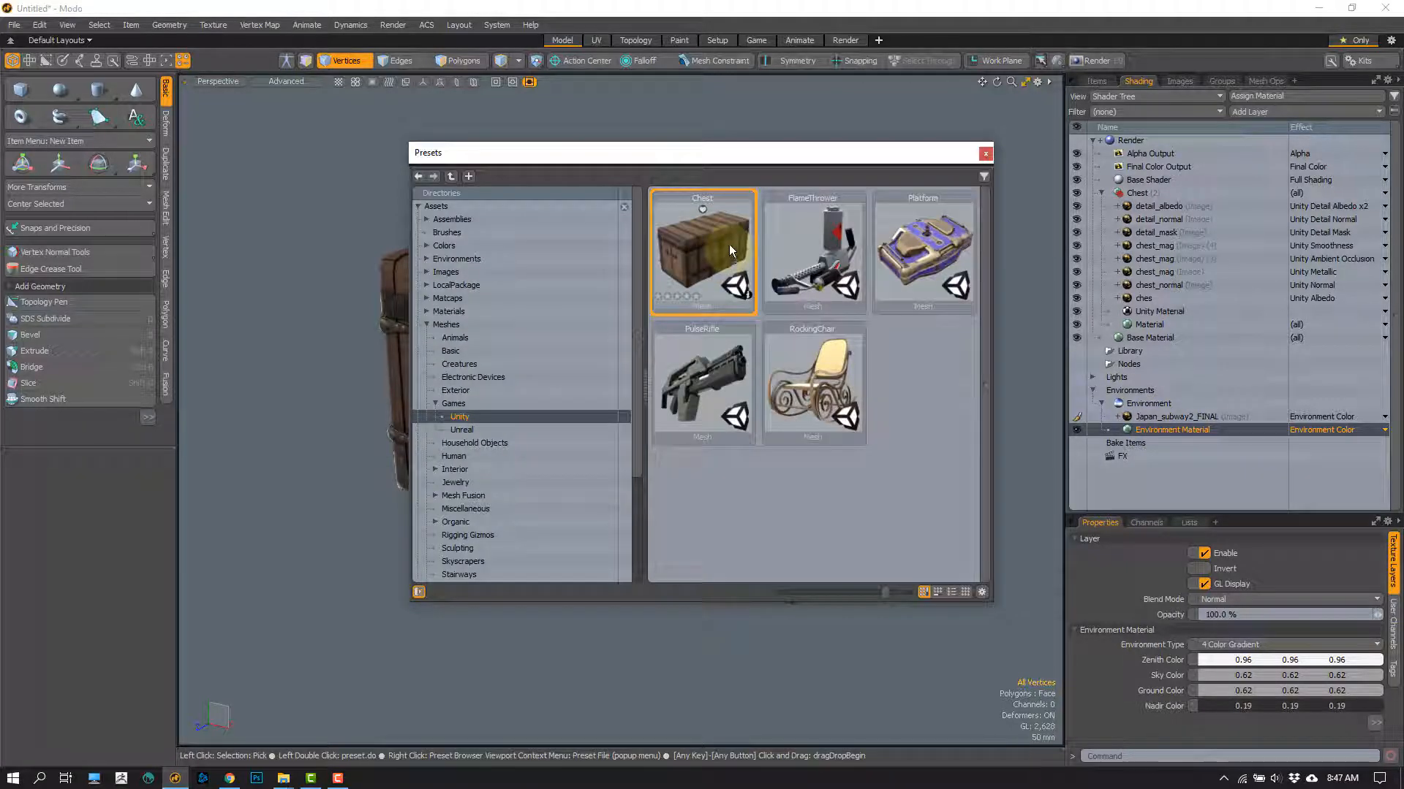
click(426, 324)
click(426, 258)
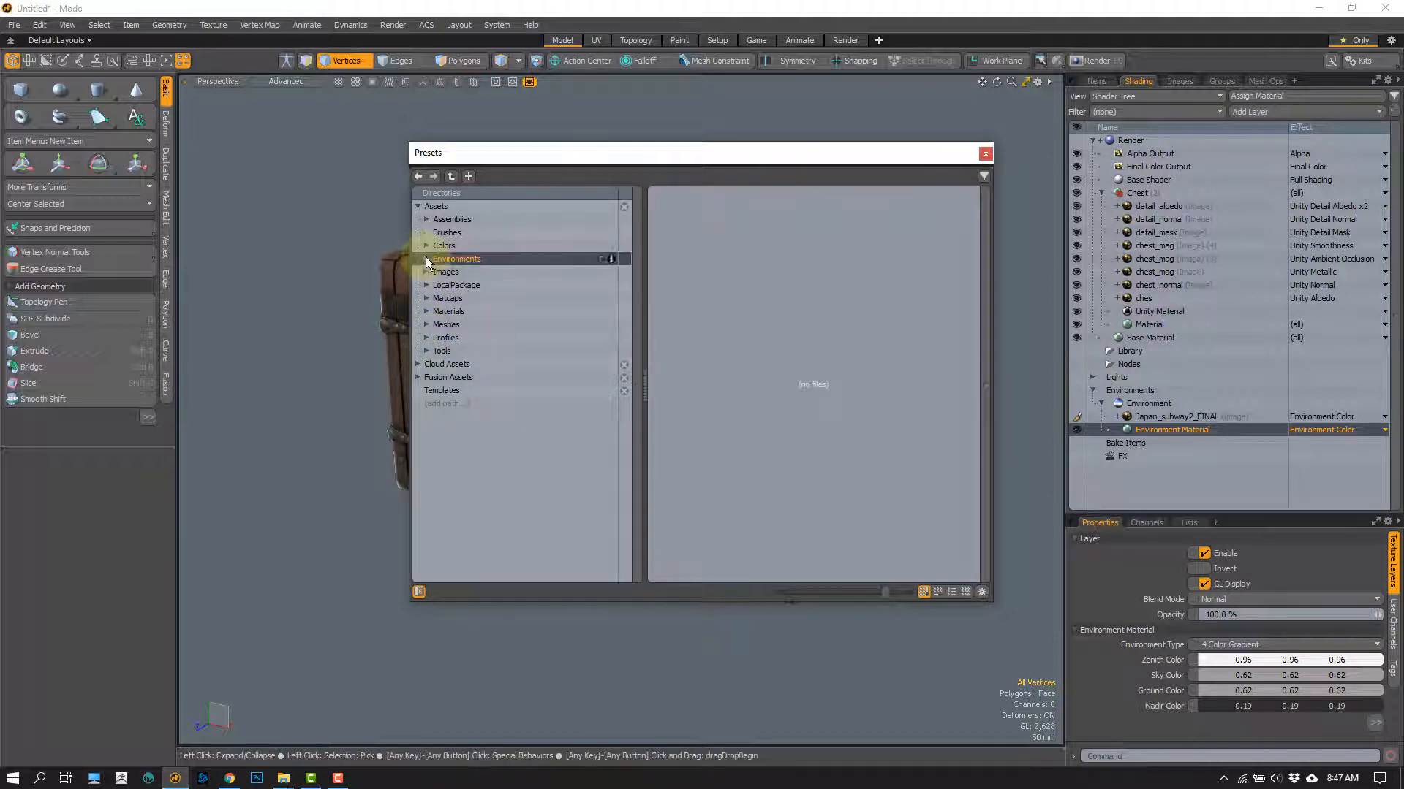
click(454, 272)
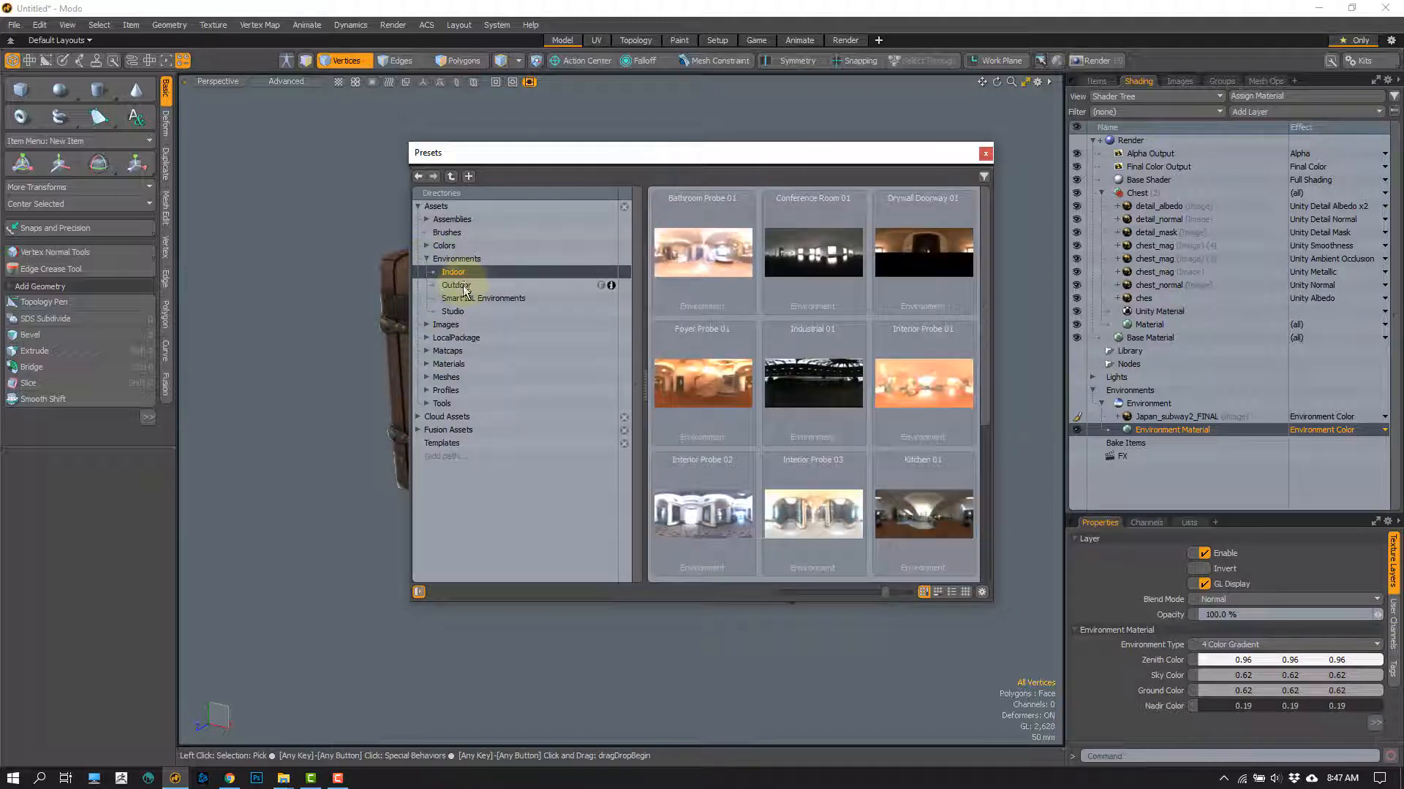
click(457, 285)
click(453, 272)
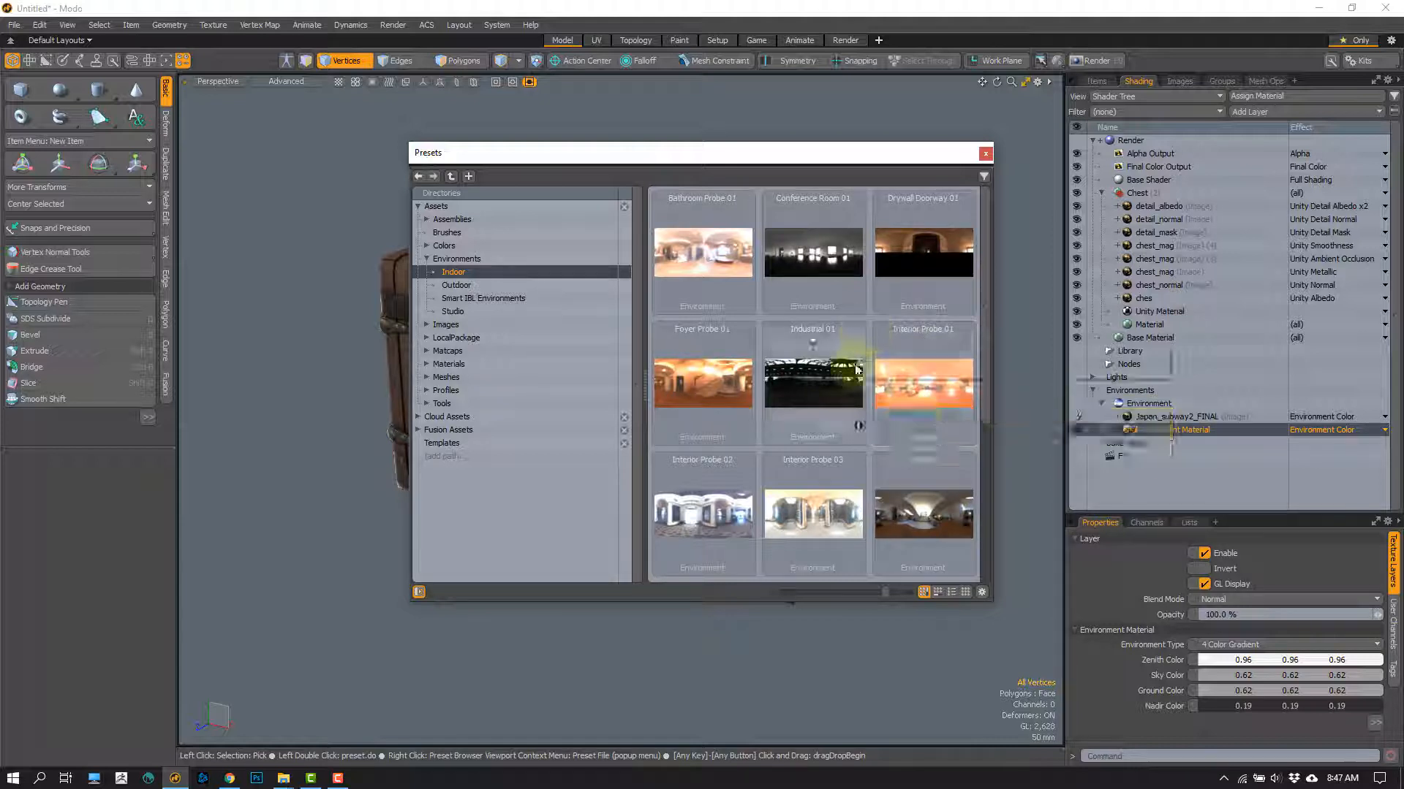
click(986, 154)
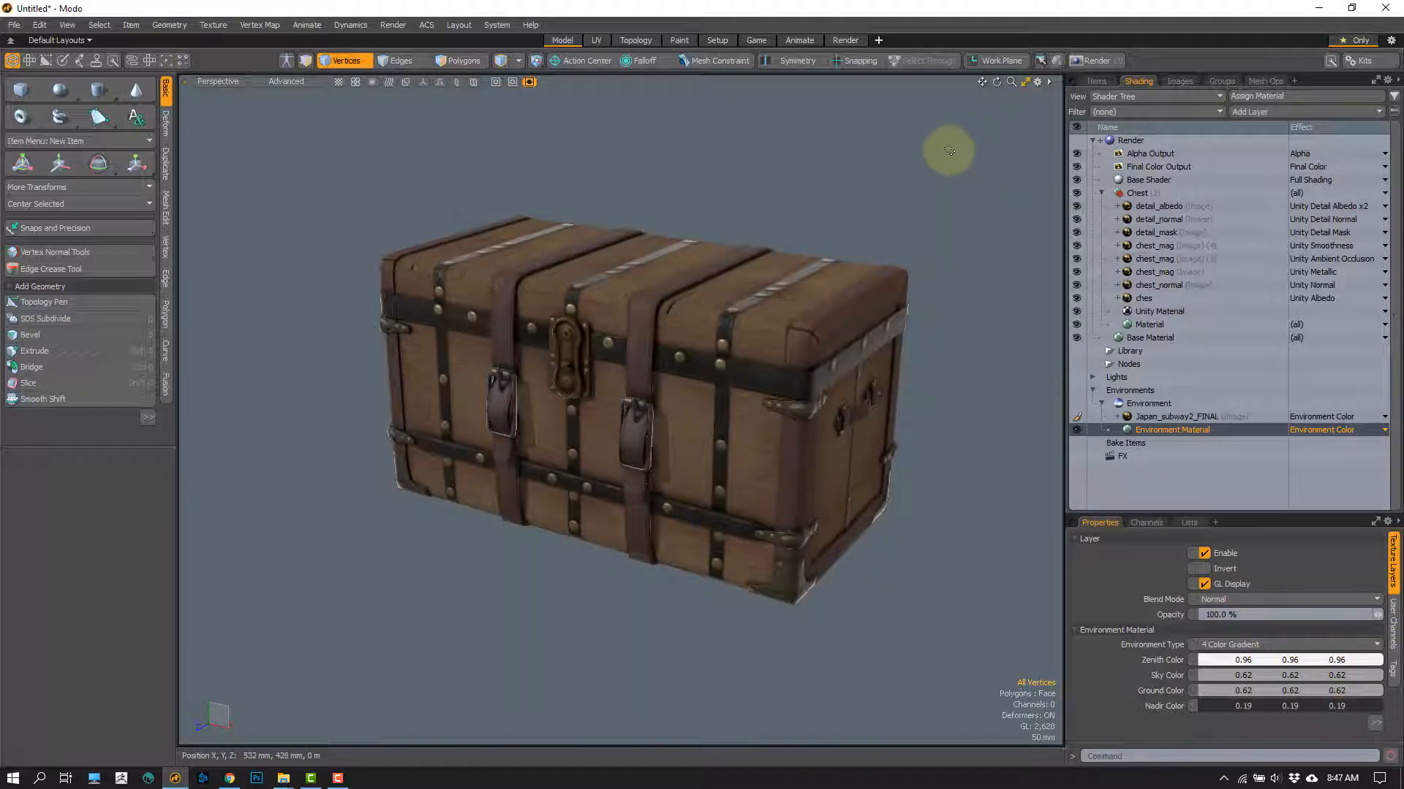
Step: Switch to the Render layout and preview the chest lit by its environment image in the render view
click(843, 41)
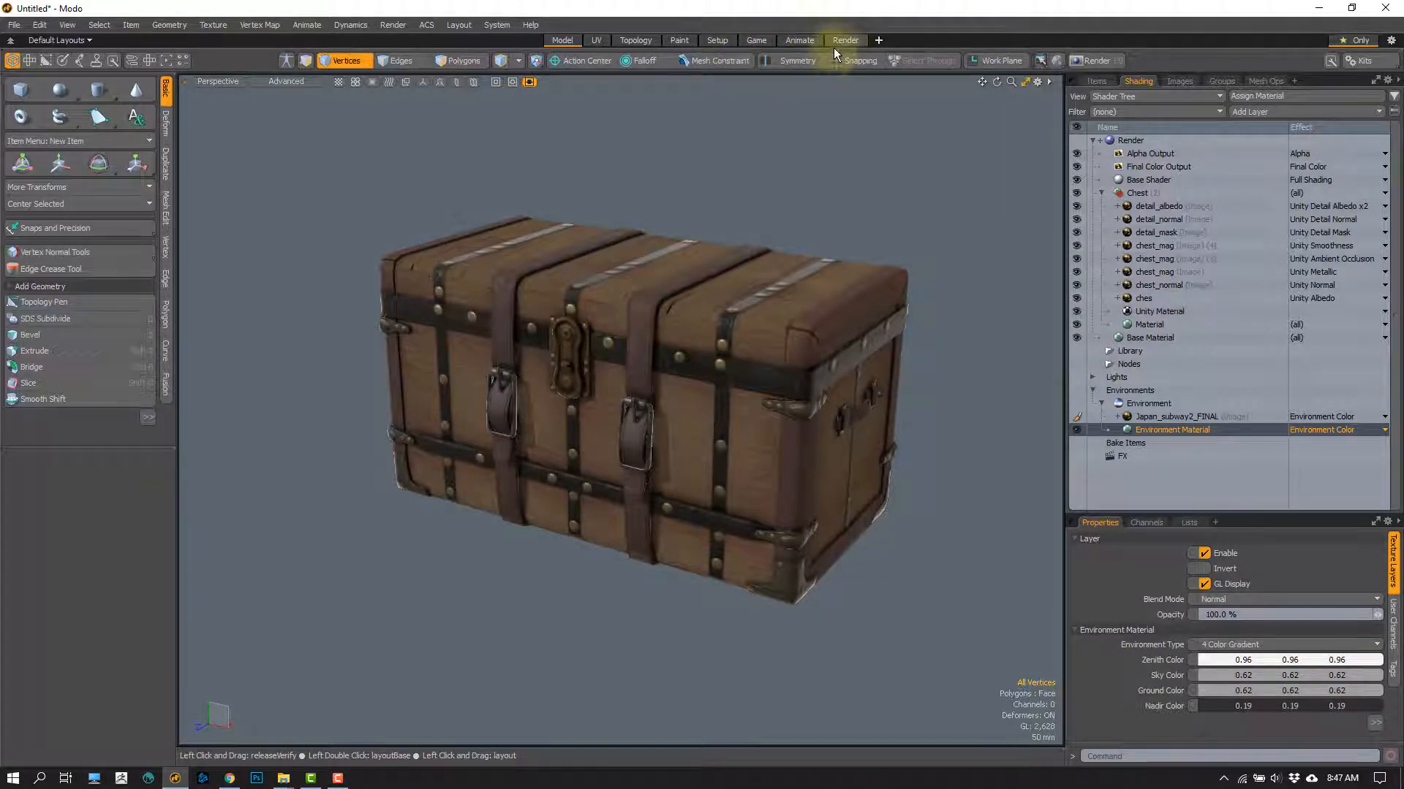
click(454, 292)
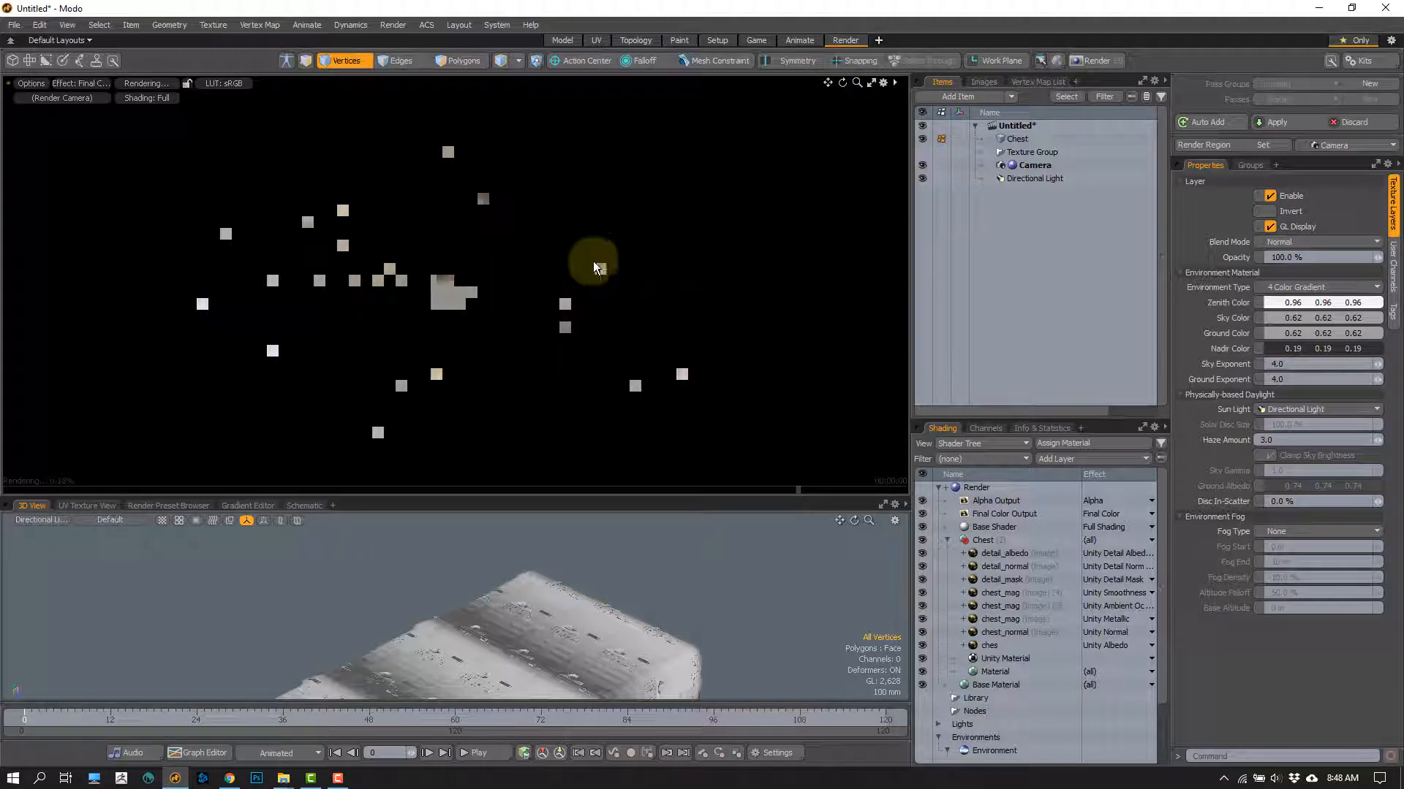
alt+drag(583, 327, 516, 281)
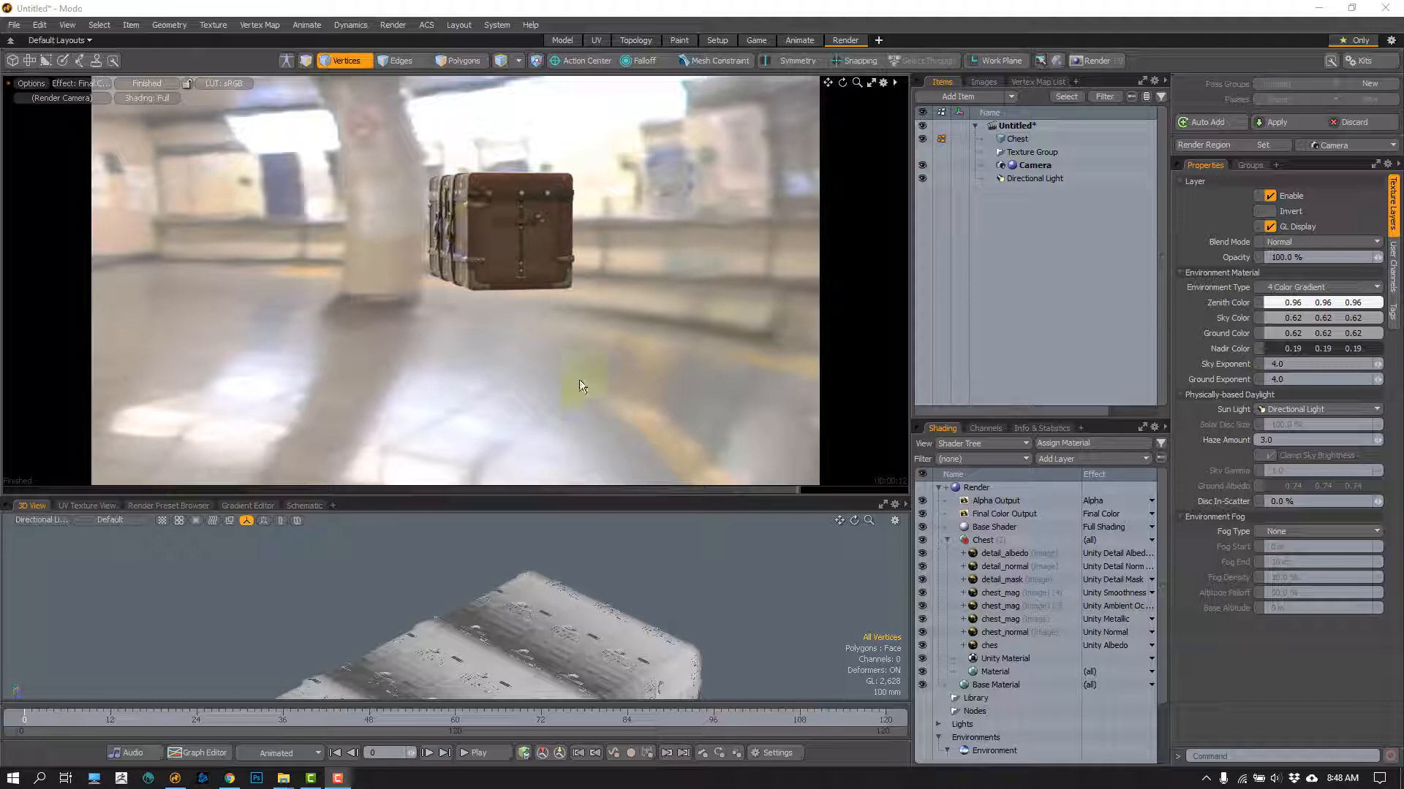
Step: Hide the Directional Light, return to the Model layout and show the scene's item list
click(922, 178)
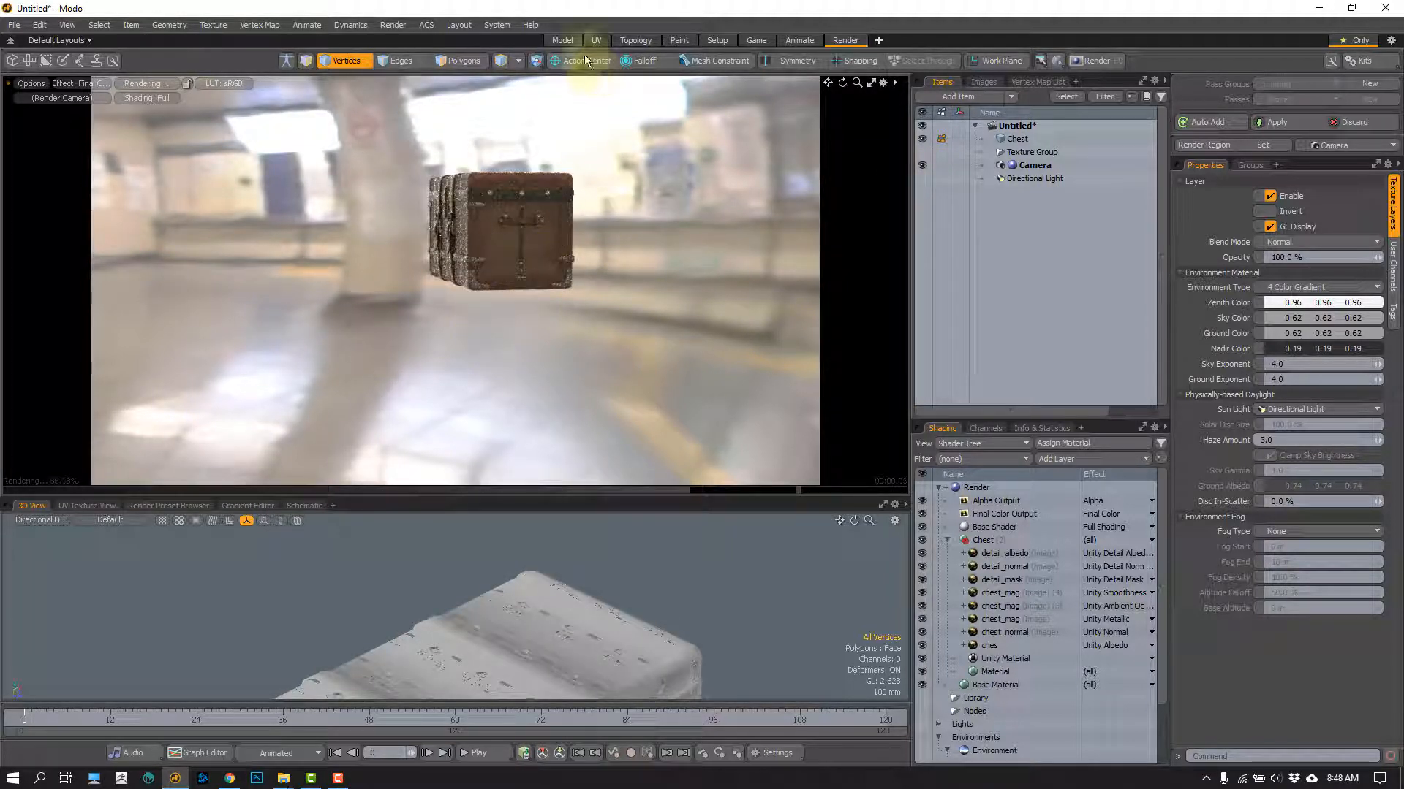
click(559, 39)
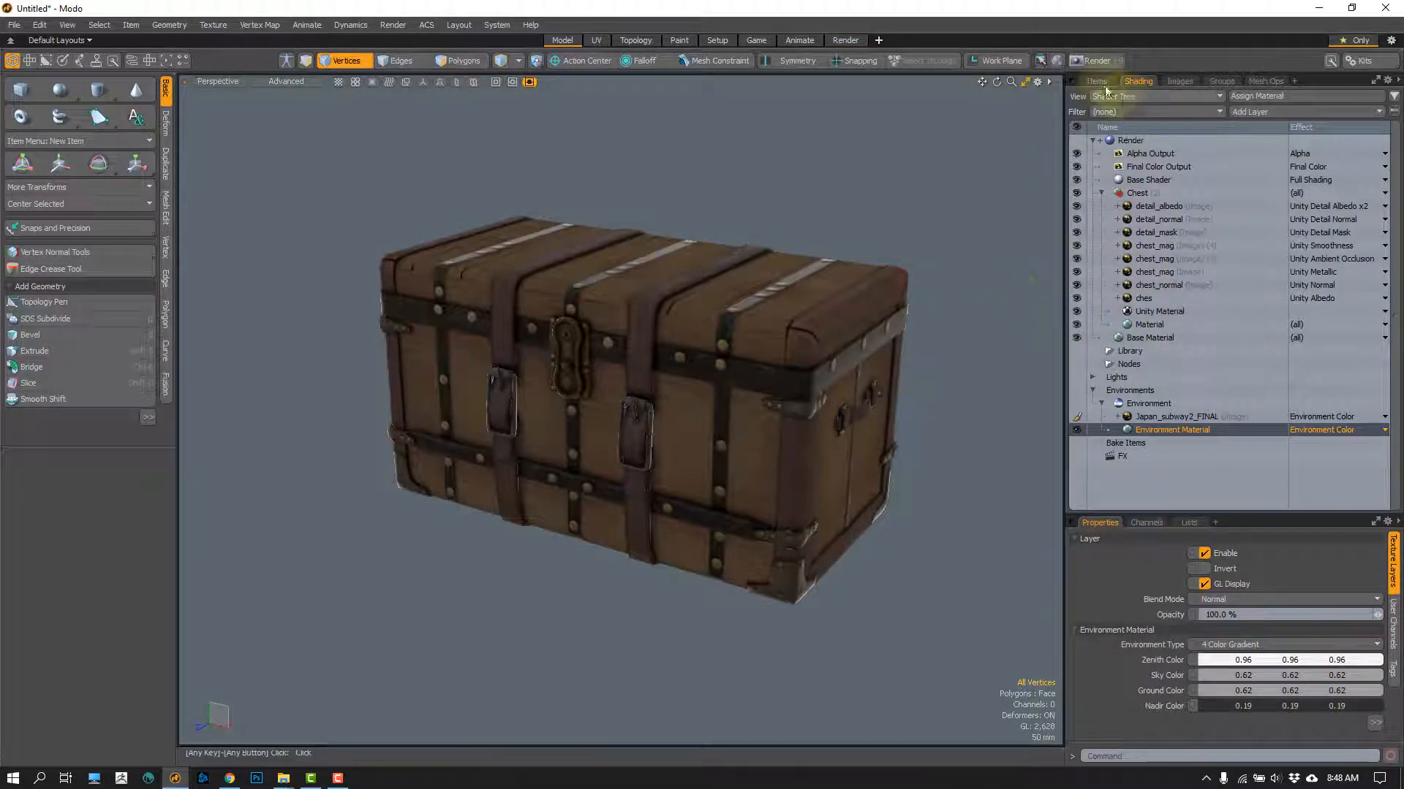
click(1096, 82)
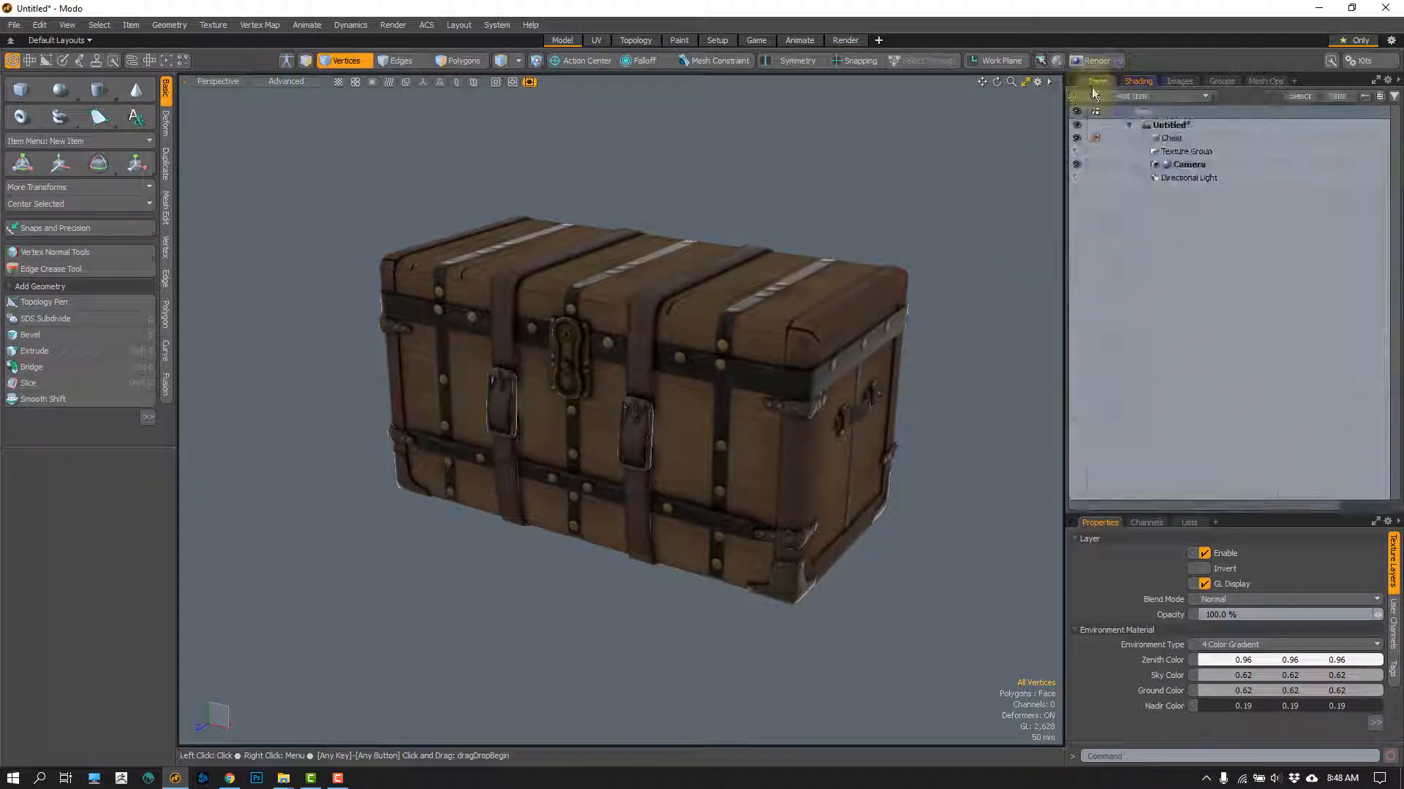
Step: Make the Directional Light visible and inspect how it lights the front and side of the chest
click(1076, 178)
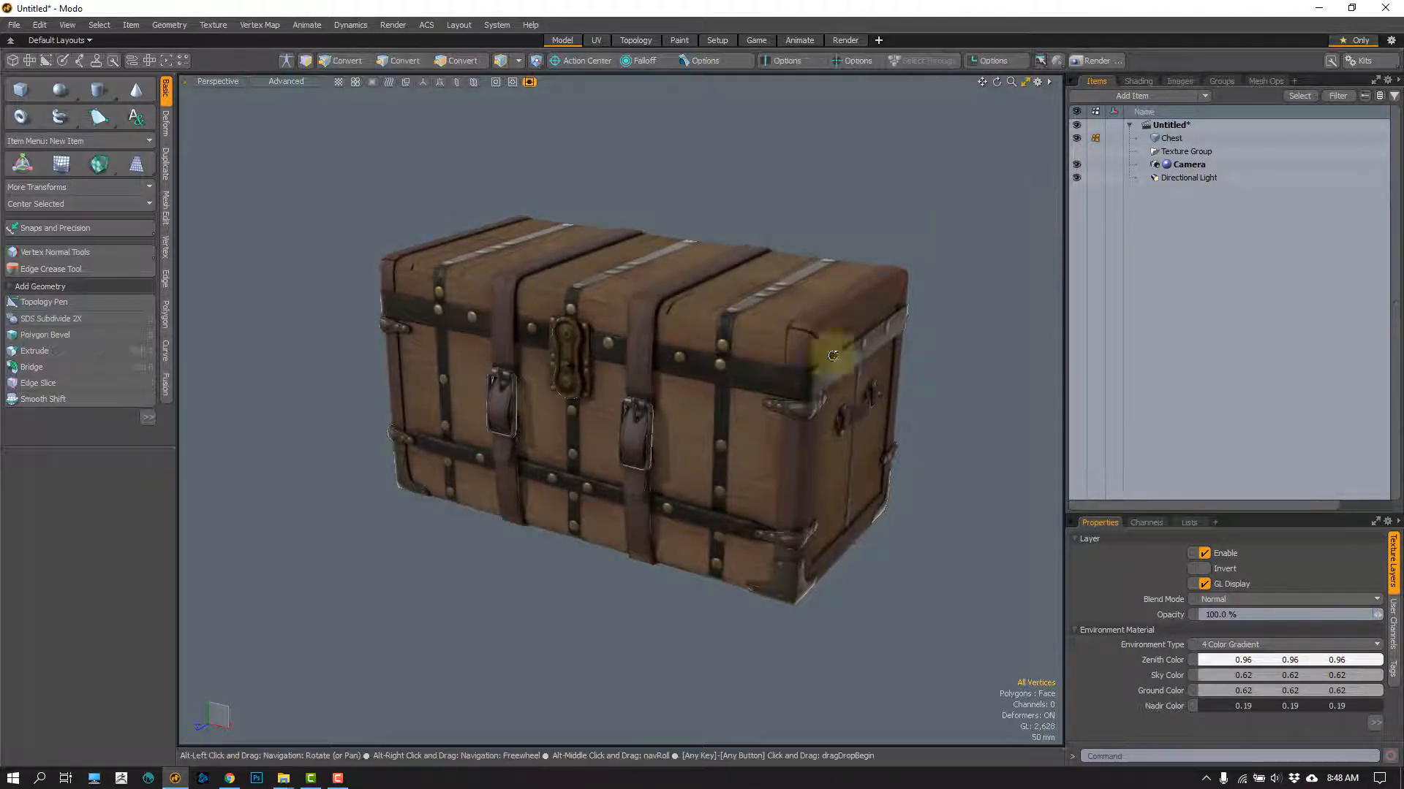
alt+drag(833, 356, 724, 370)
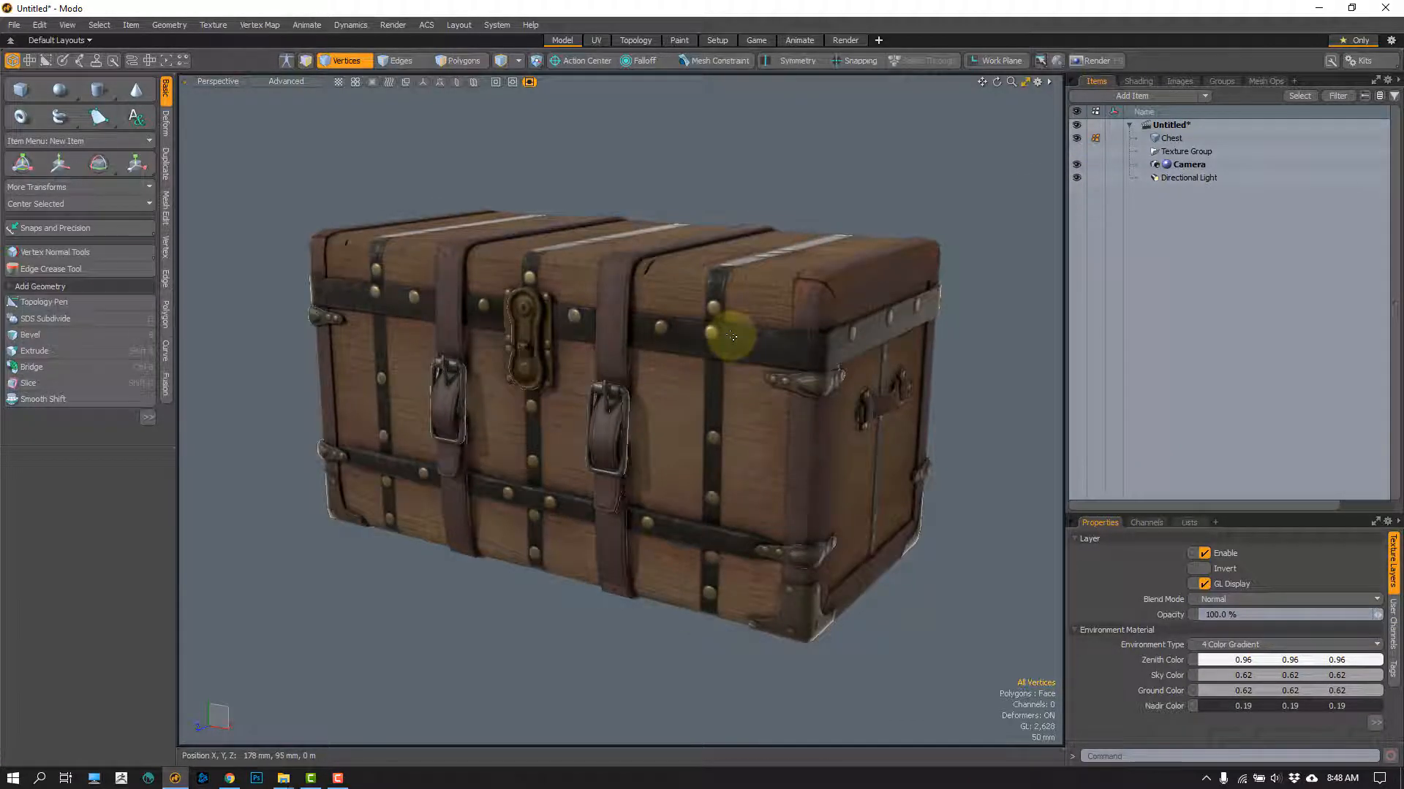
scroll(515, 269, up, 2)
alt+shift+drag(513, 321, 567, 295)
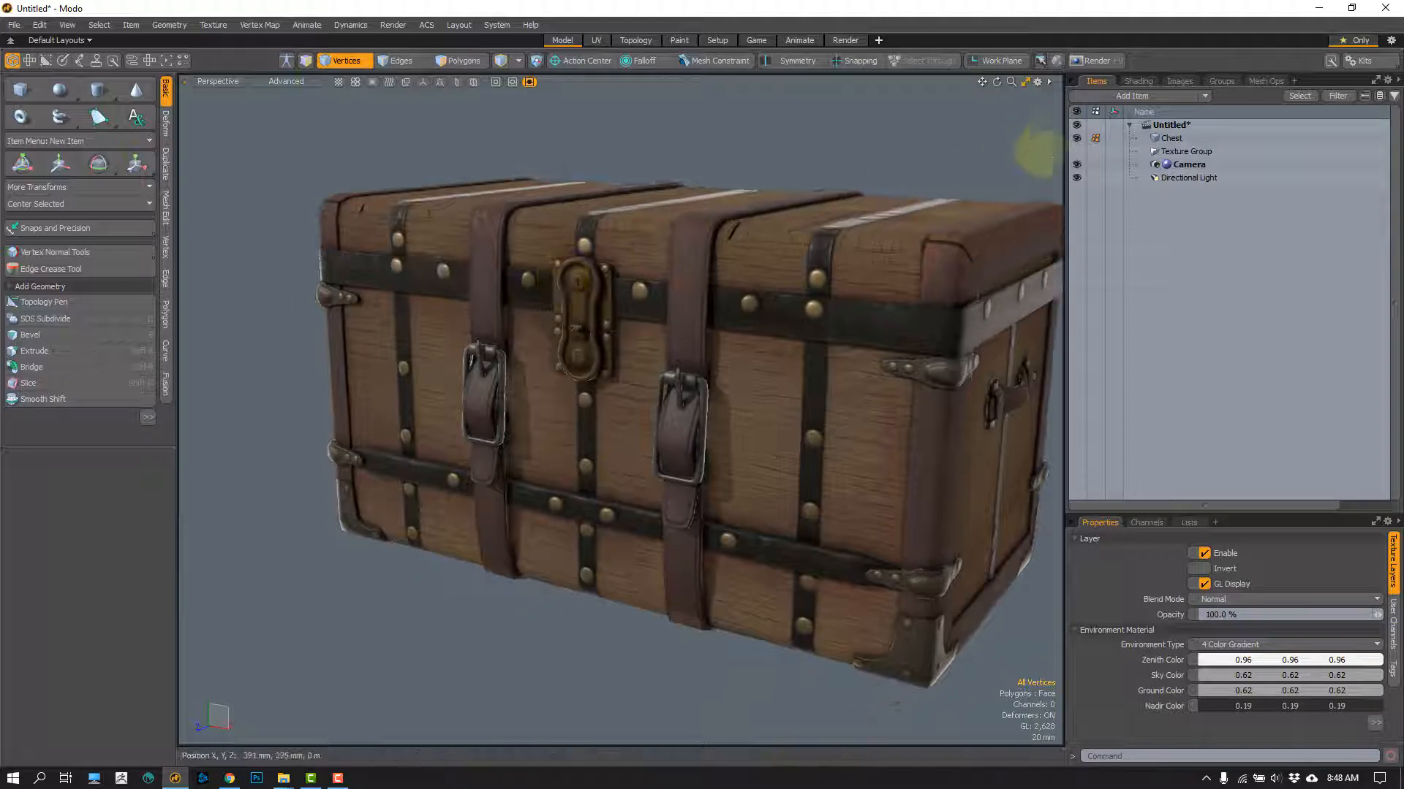
Step: Hide the Directional Light and inspect the chest's metal bands and buckles up close
click(1076, 178)
scroll(519, 360, up, 2)
alt+drag(518, 360, 402, 278)
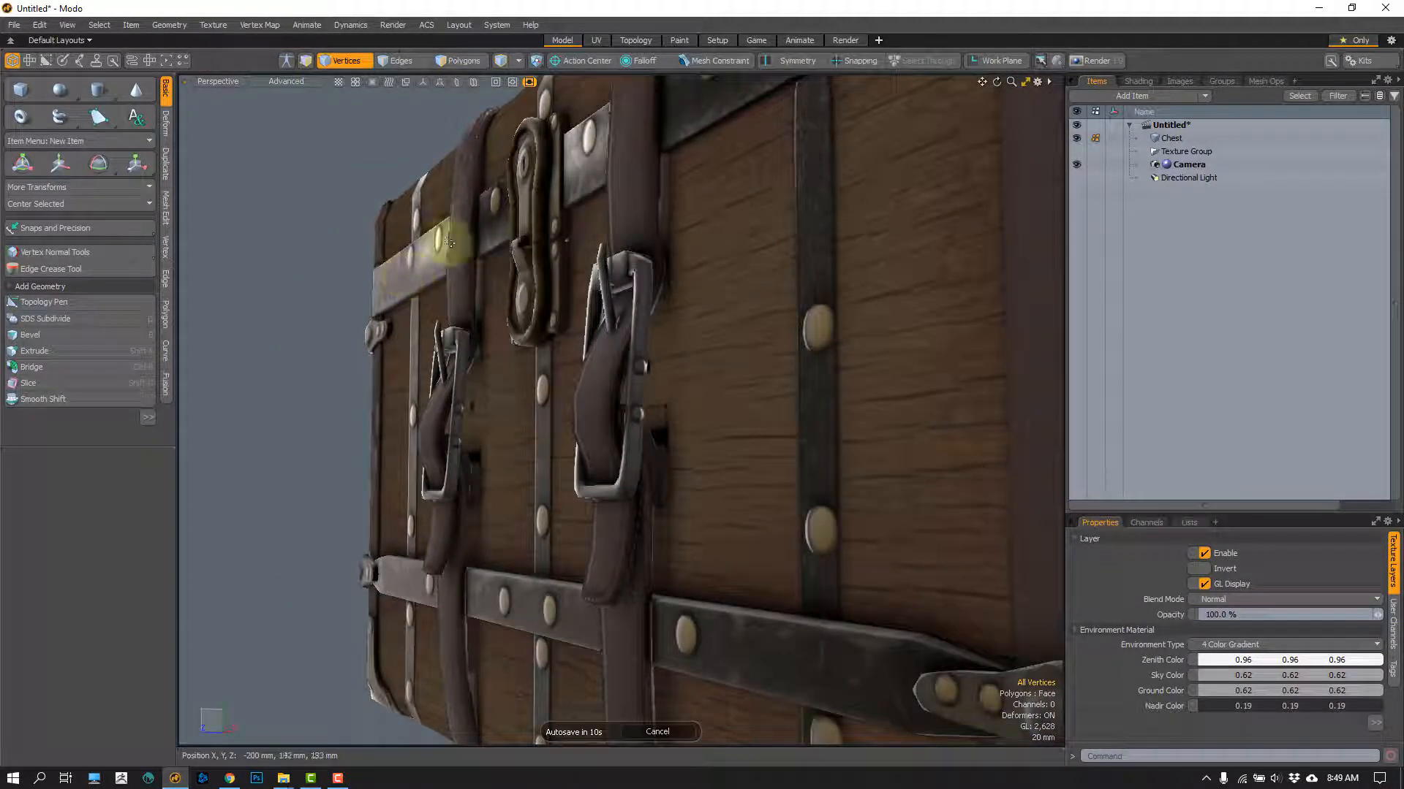
Step: Preview the chest with the light hidden in the Render layout's render view, and return to the Model layout
click(845, 40)
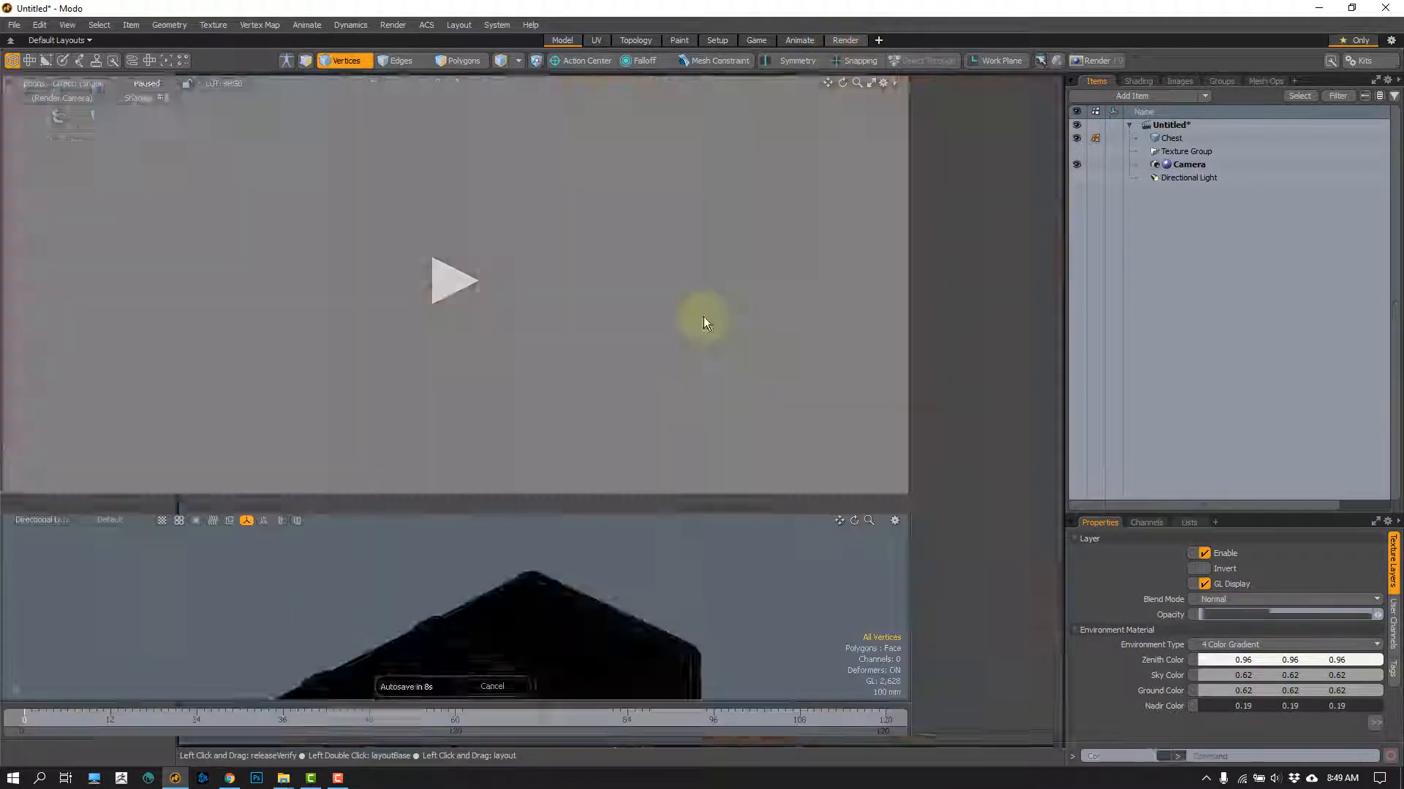
click(449, 287)
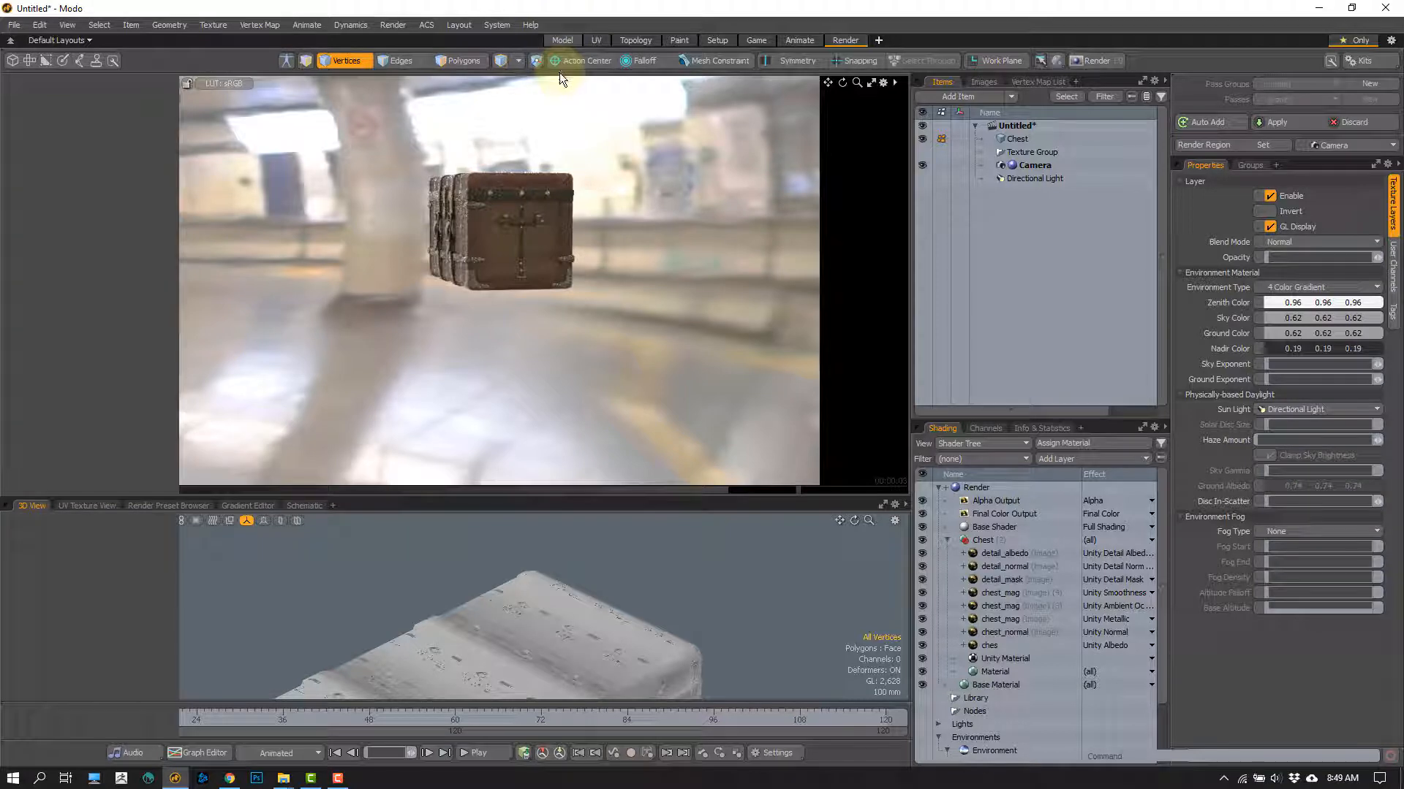
click(563, 39)
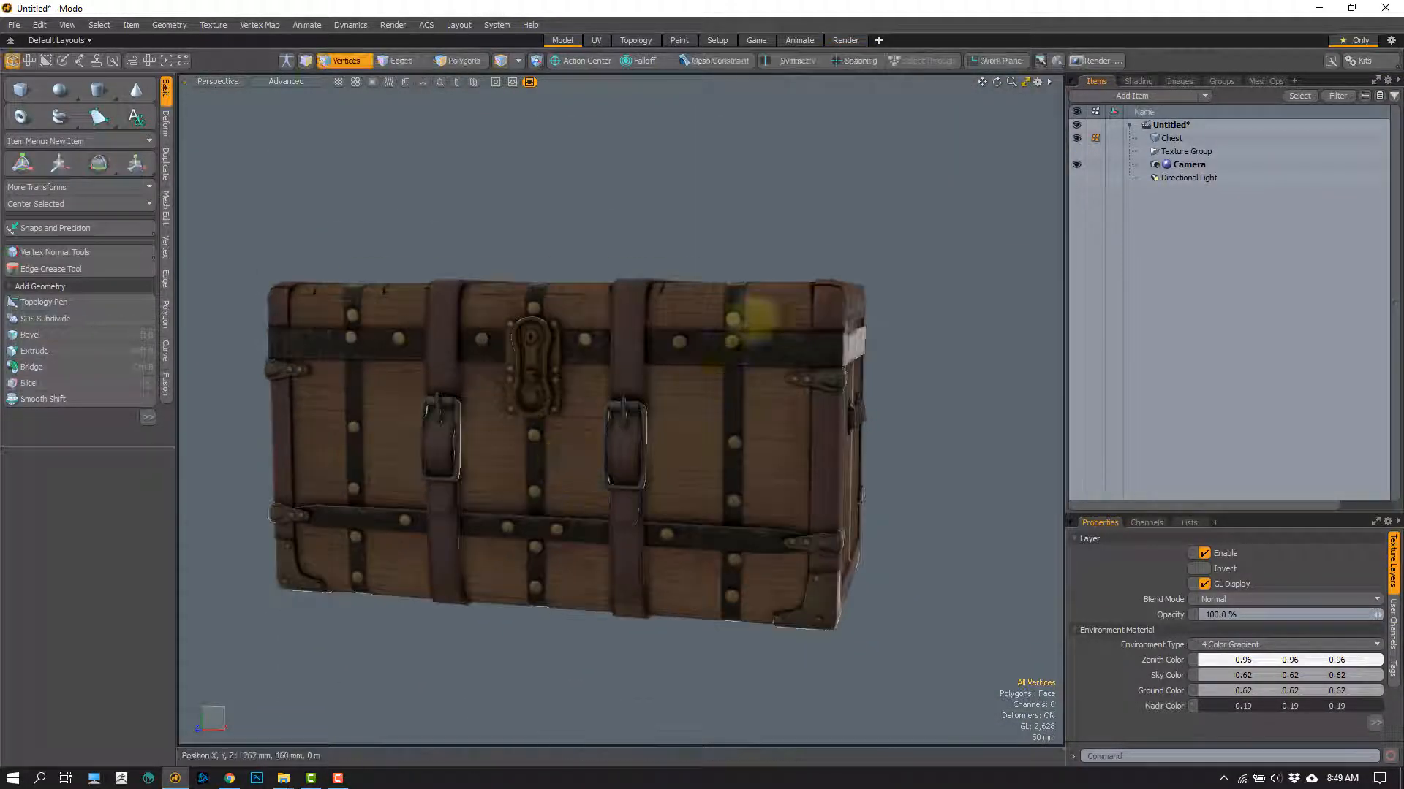
Step: Browse the Outdoor environment presets in the preset browser, and close it without loading one
alt+drag(567, 439, 683, 407)
key(F6)
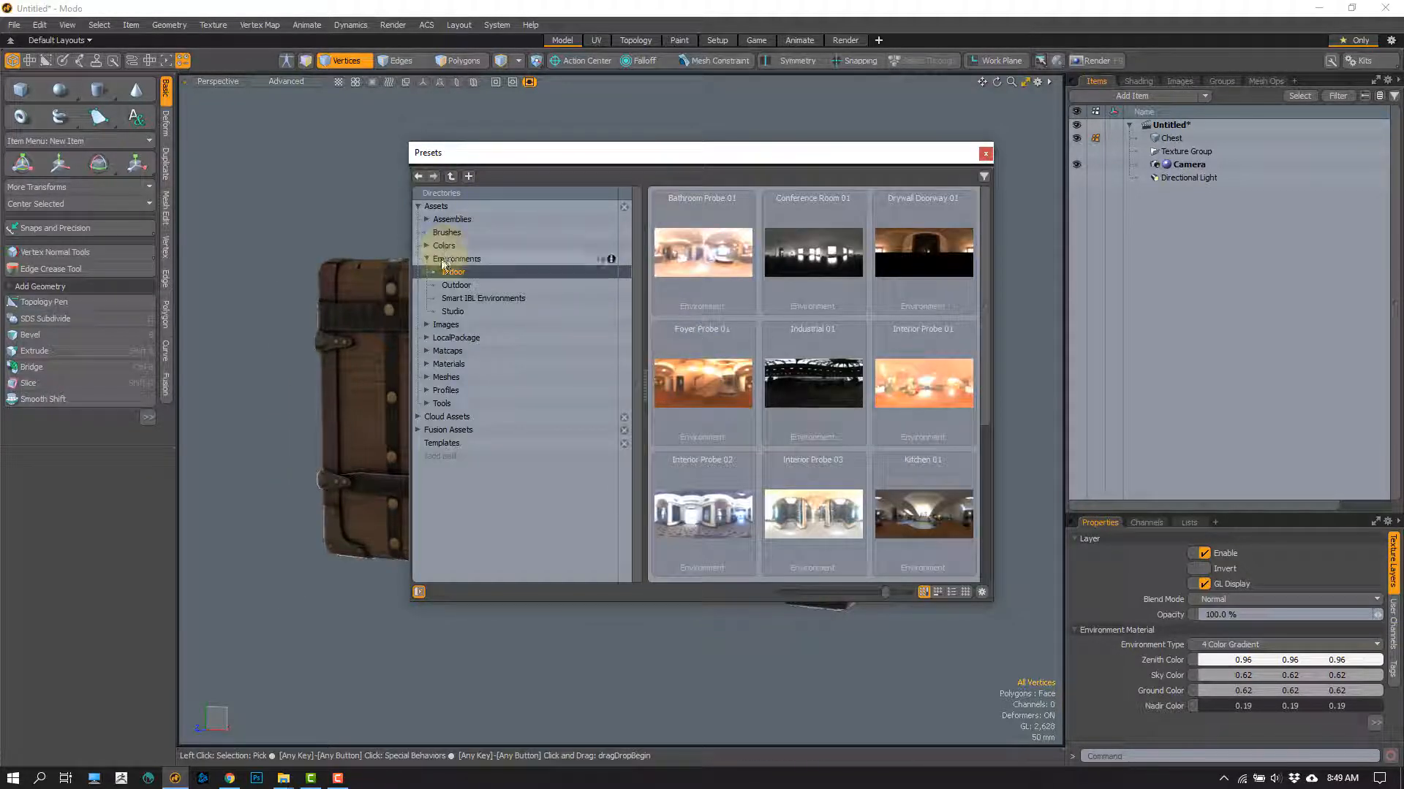
click(456, 285)
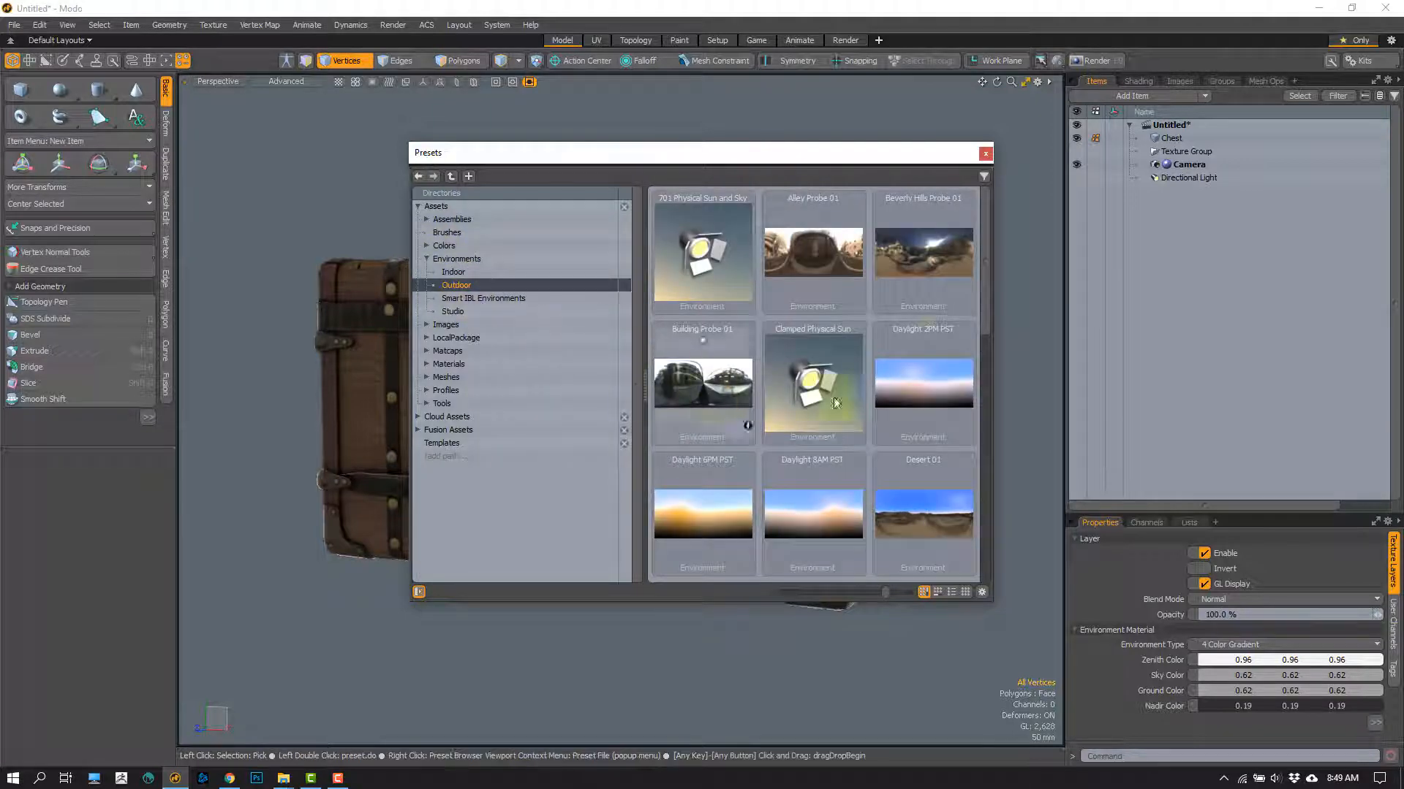
drag(985, 283, 983, 403)
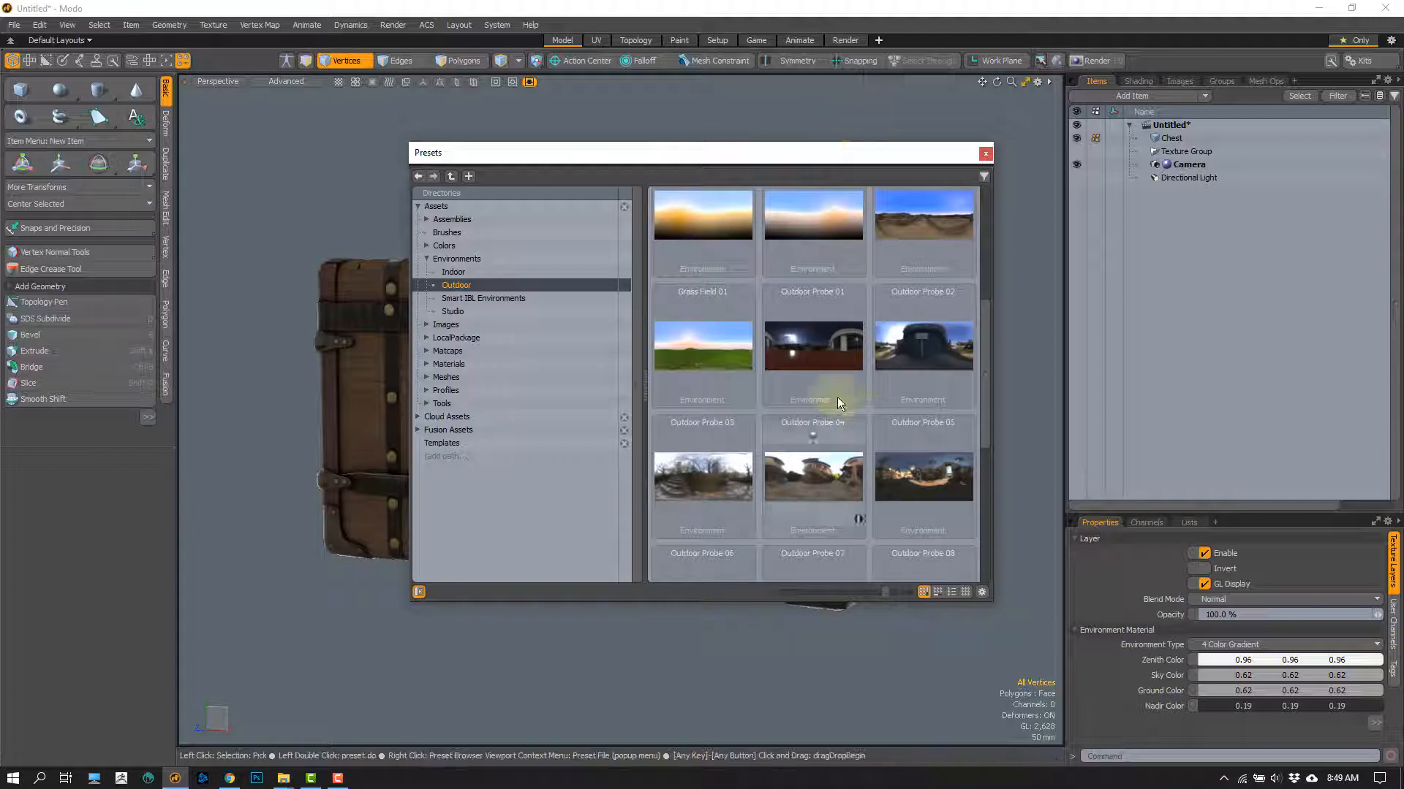
click(984, 155)
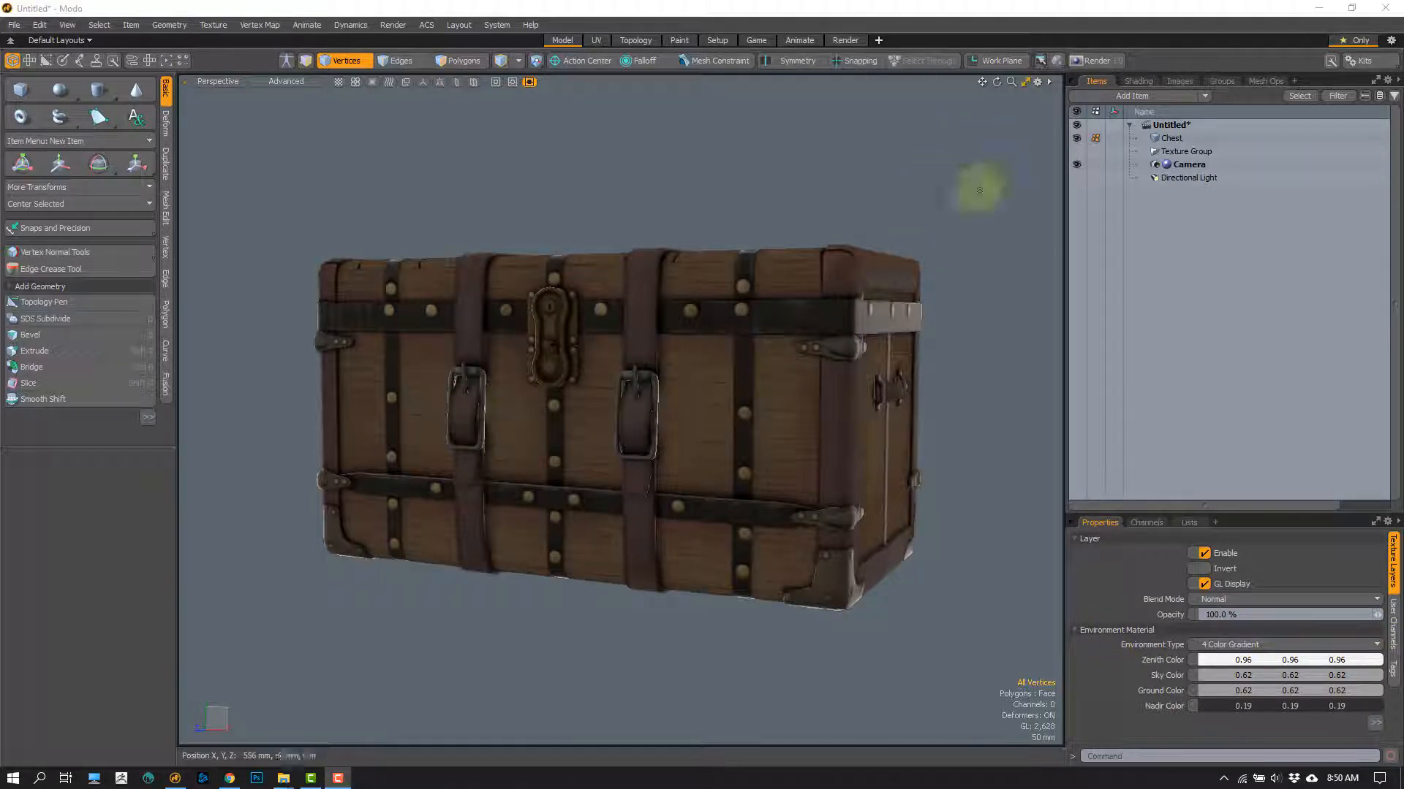
Step: Turn the Directional Light's visibility back on and inspect the chest from a higher angle
click(1076, 177)
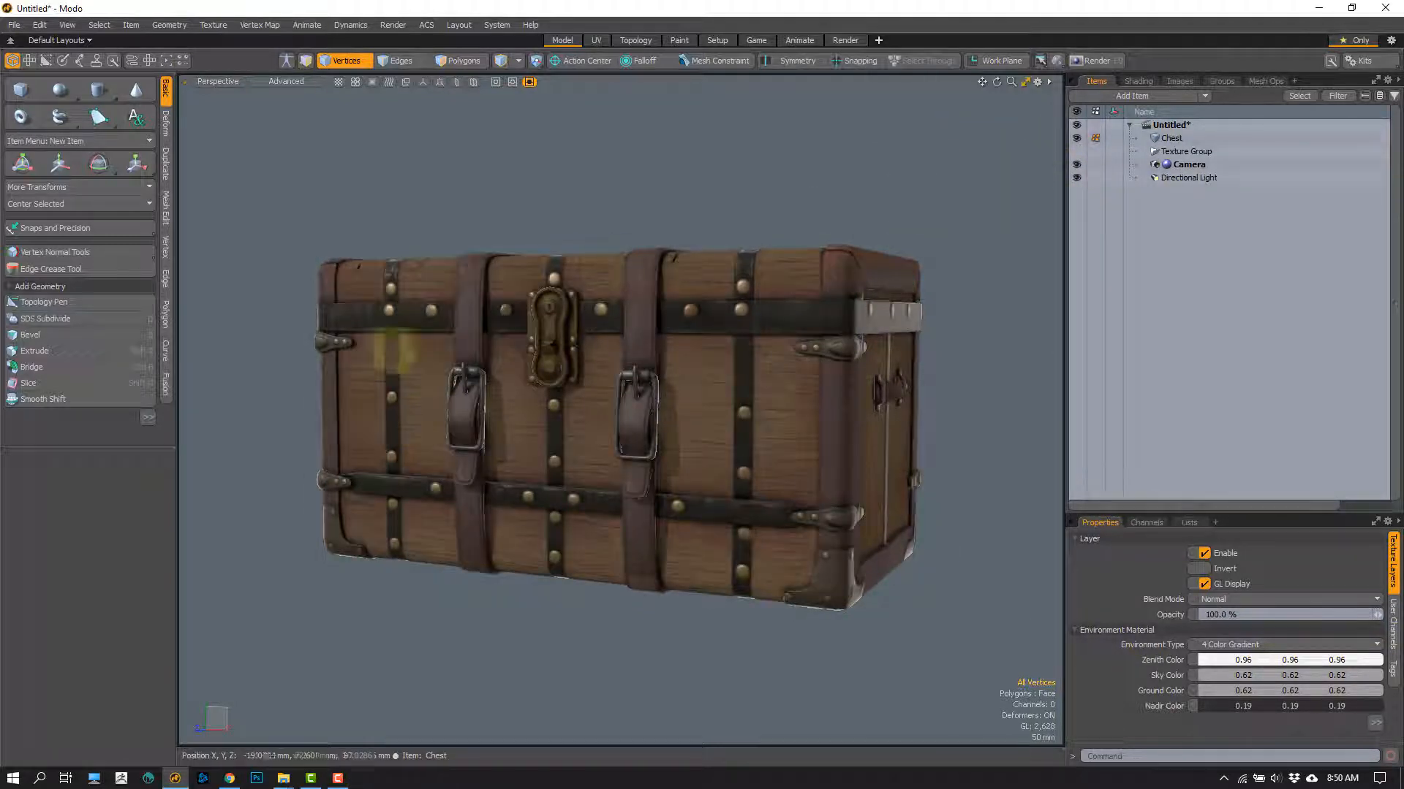
alt+drag(552, 263, 556, 379)
alt+drag(591, 361, 746, 424)
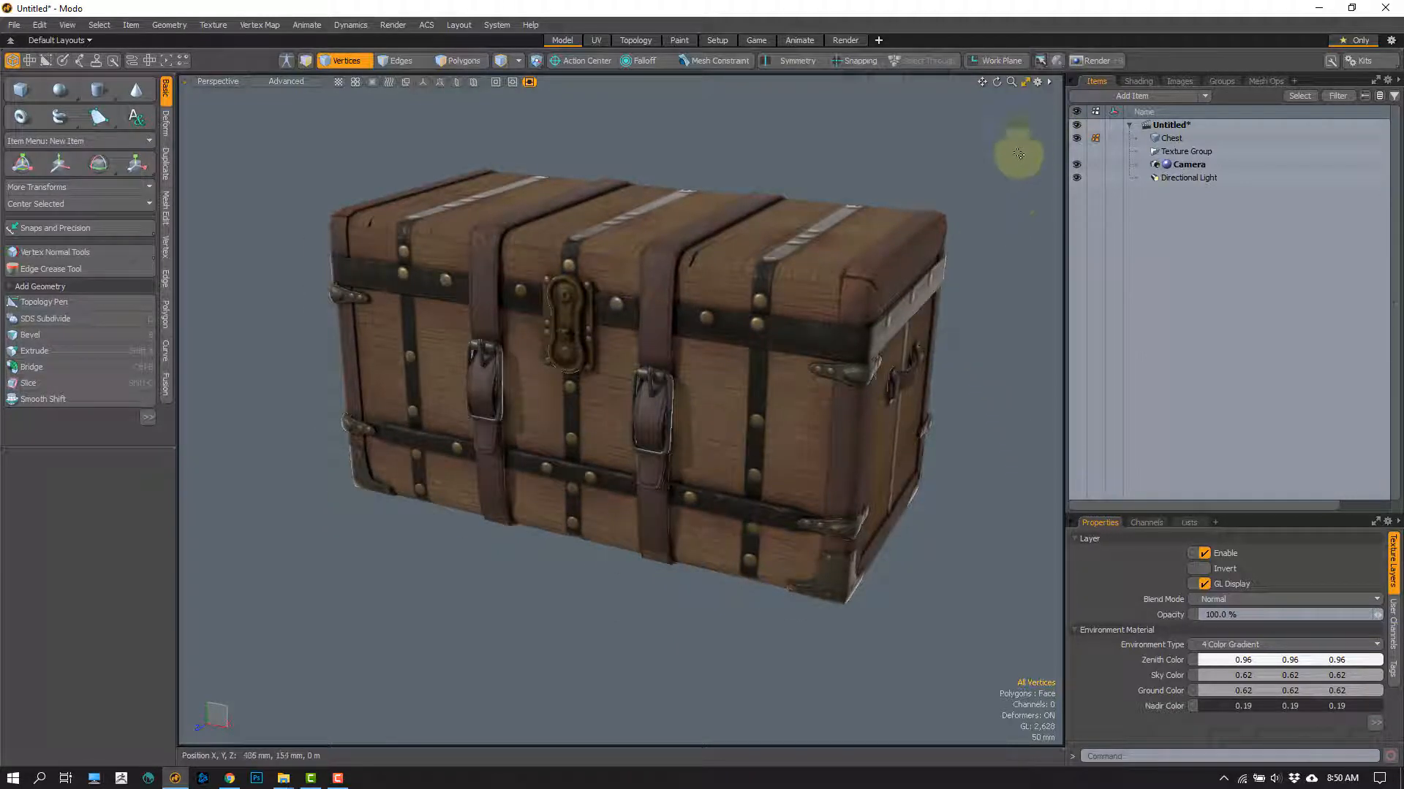
Step: Show the shader tree and view the available effects for the detail_albedo layer, without choosing one
click(1137, 82)
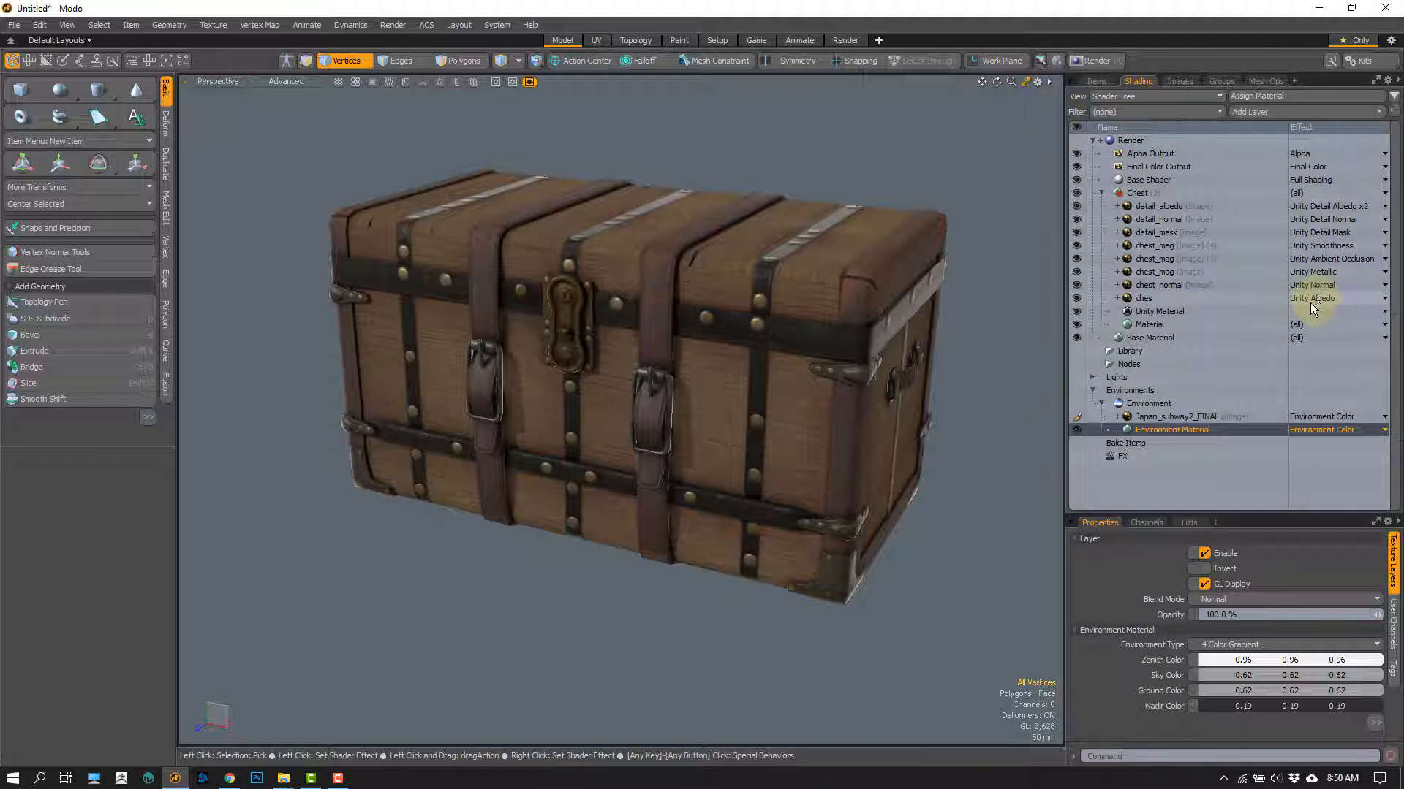
click(1305, 207)
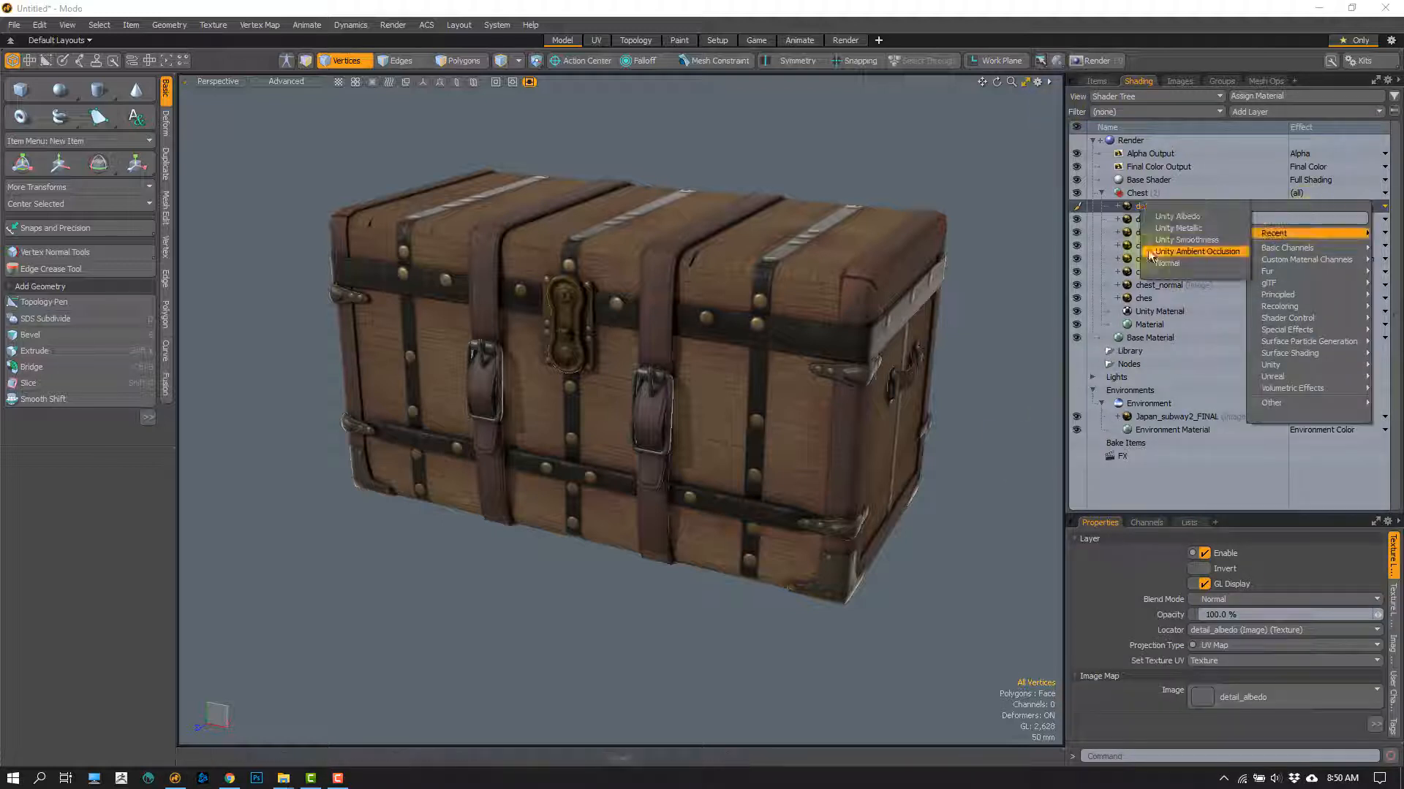
click(1137, 254)
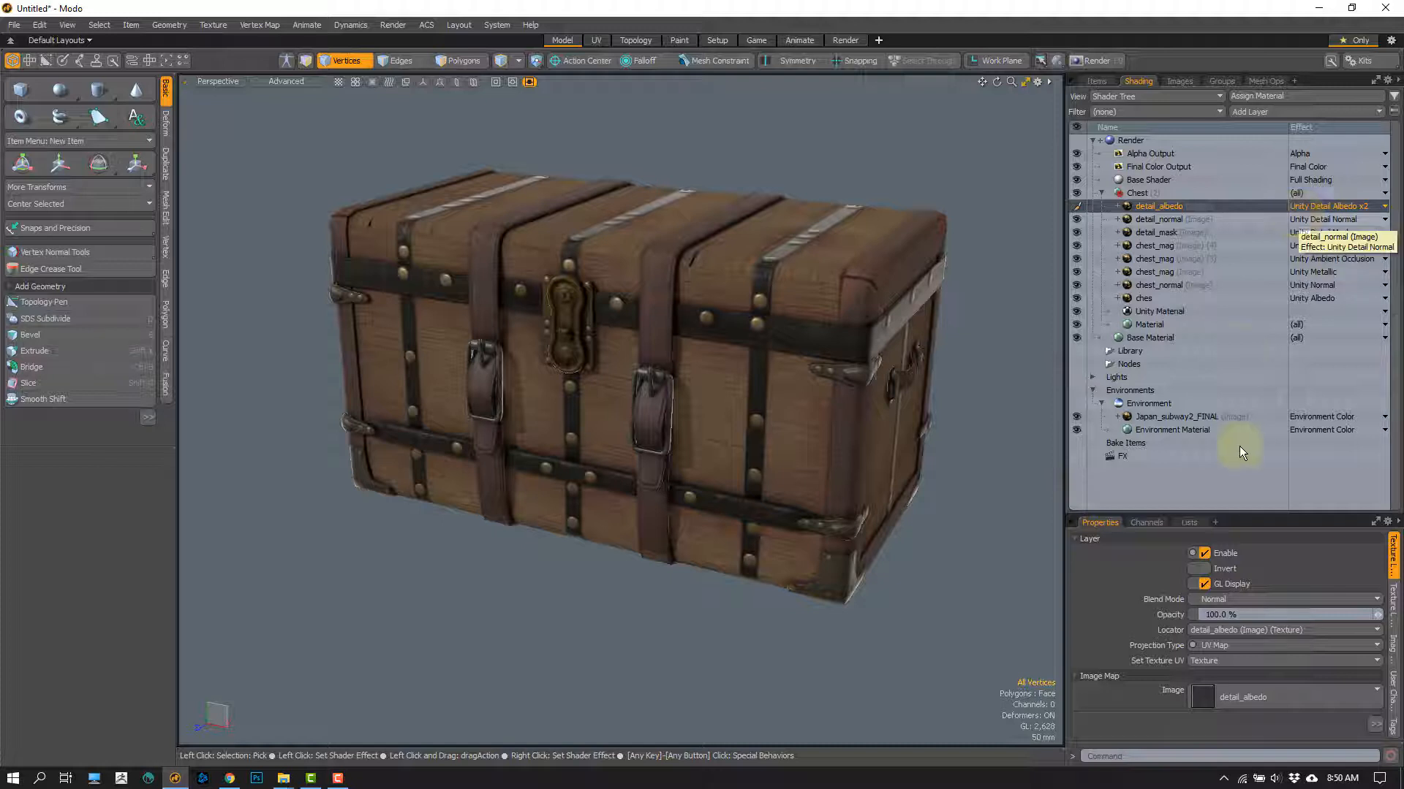
Step: Select polygons at the lid's corner in polygon mode and view the Polygon Set Material dialog, closing it without assigning a material
click(1145, 325)
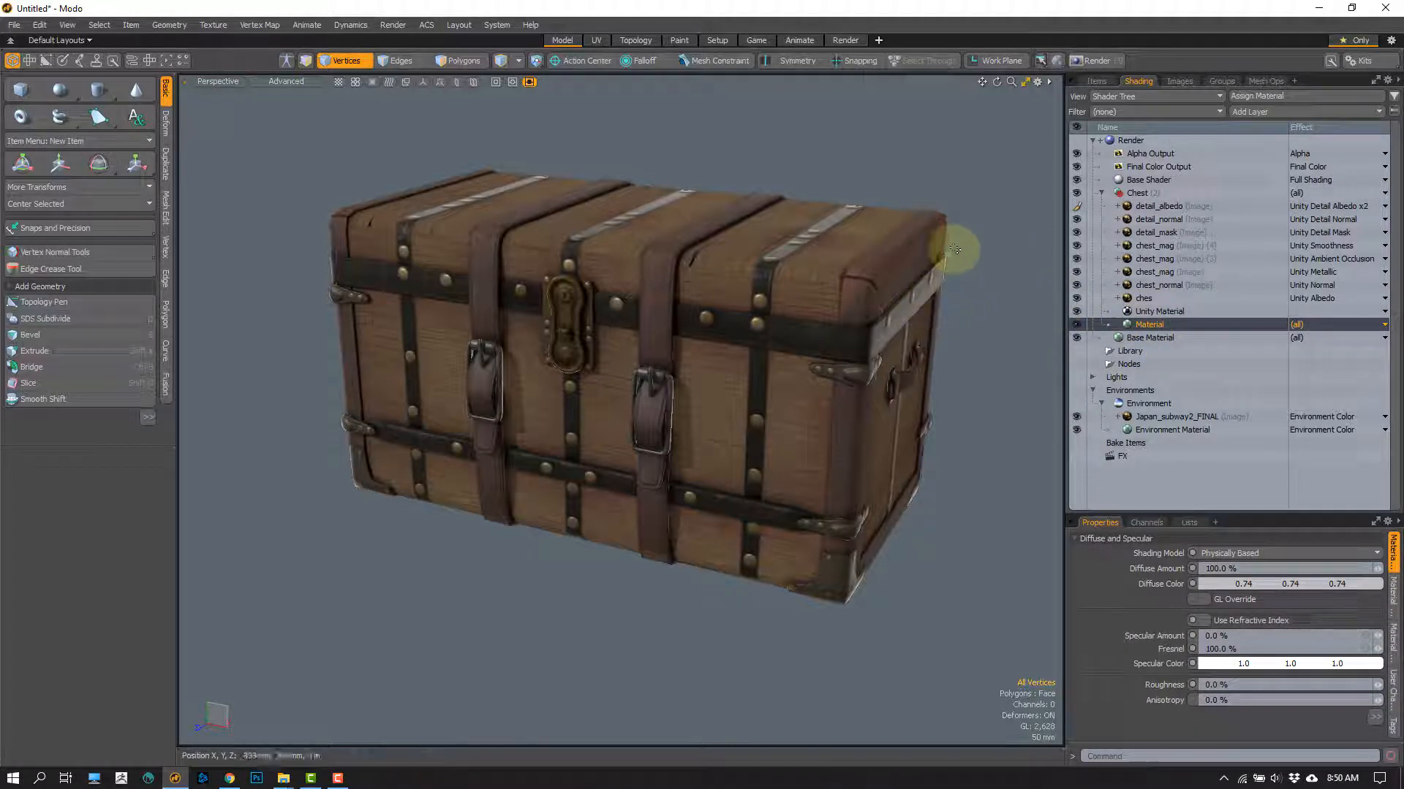
key(3)
right_drag(996, 288, 981, 282)
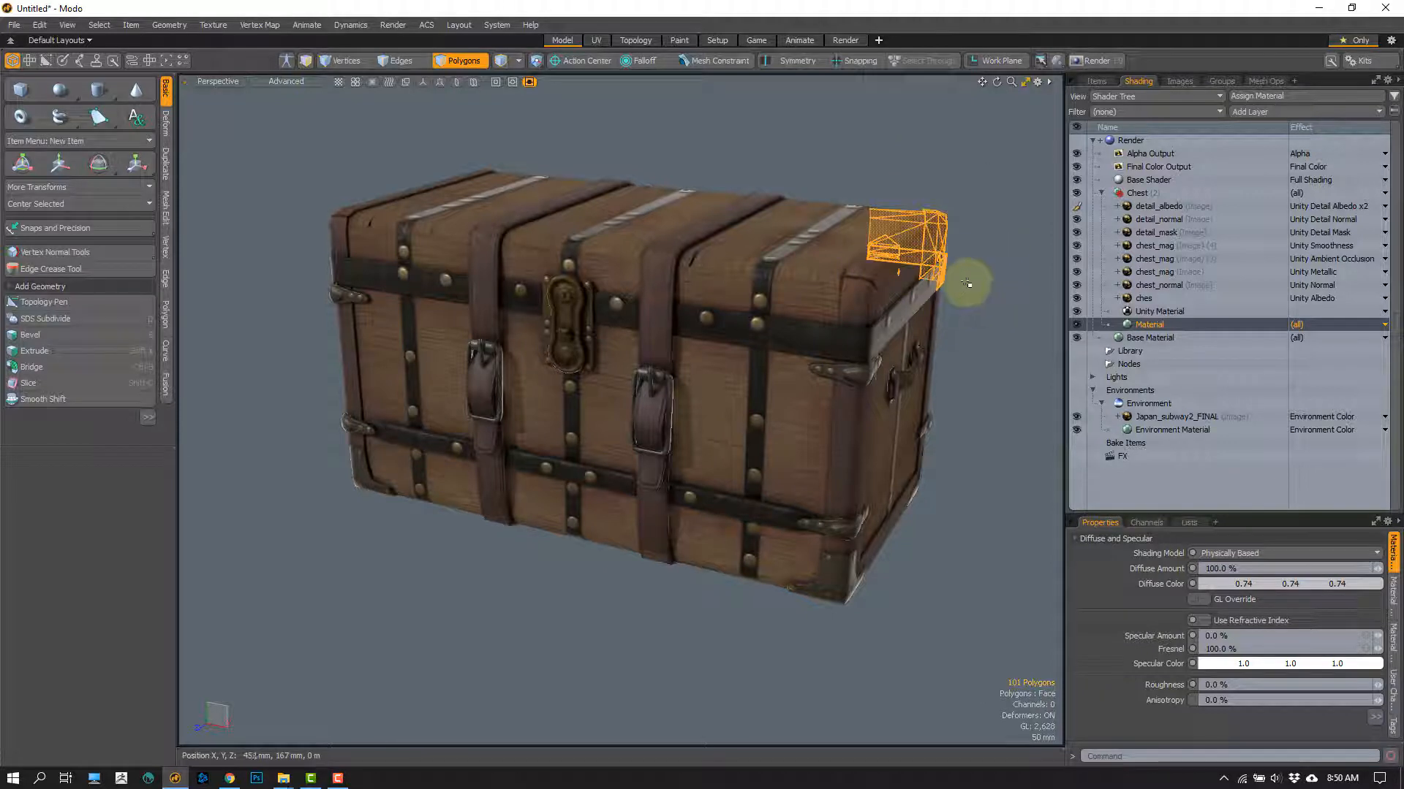
key(m)
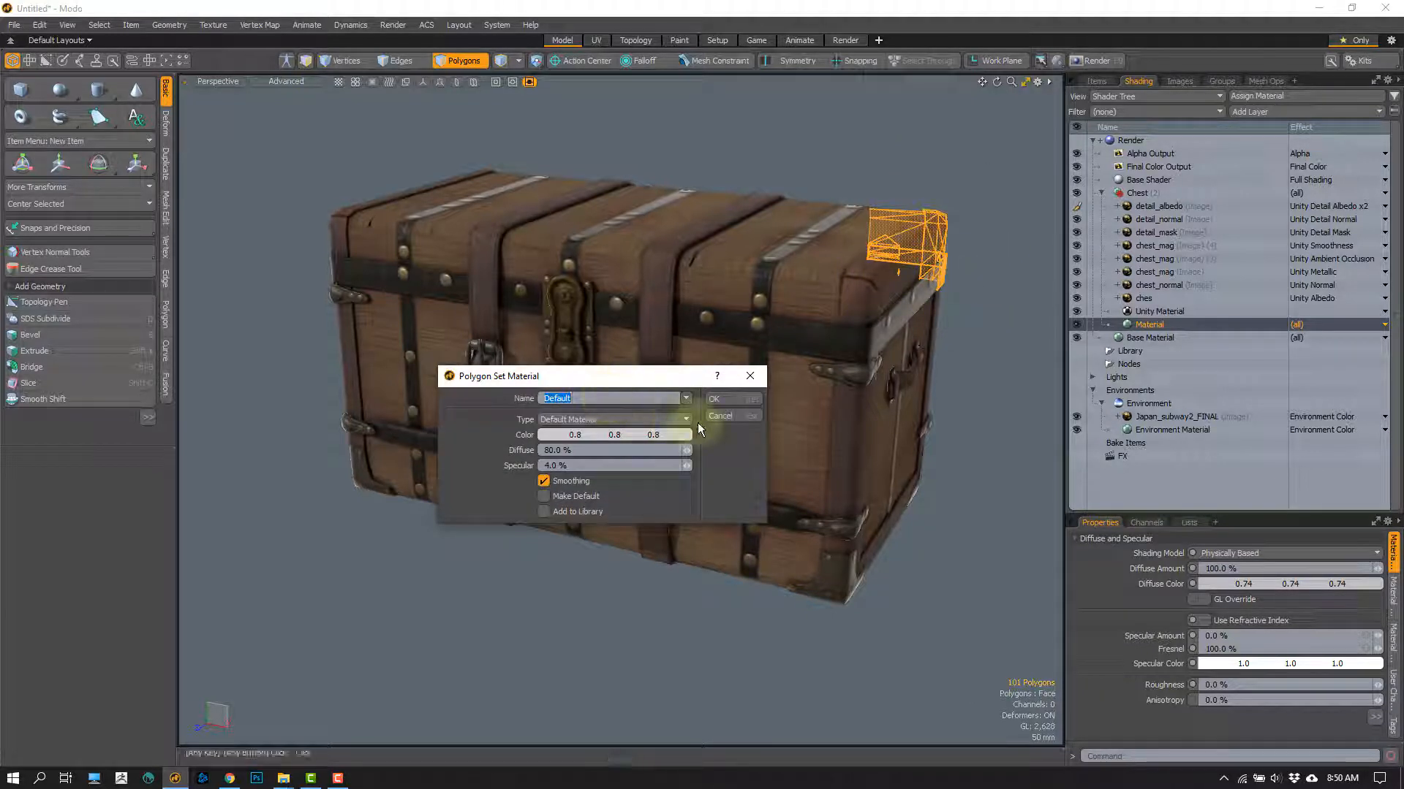
click(722, 416)
Step: Compare the settings of the Chest group's Unity Material and Material layers, and clear the polygon selection
click(1155, 314)
click(1148, 326)
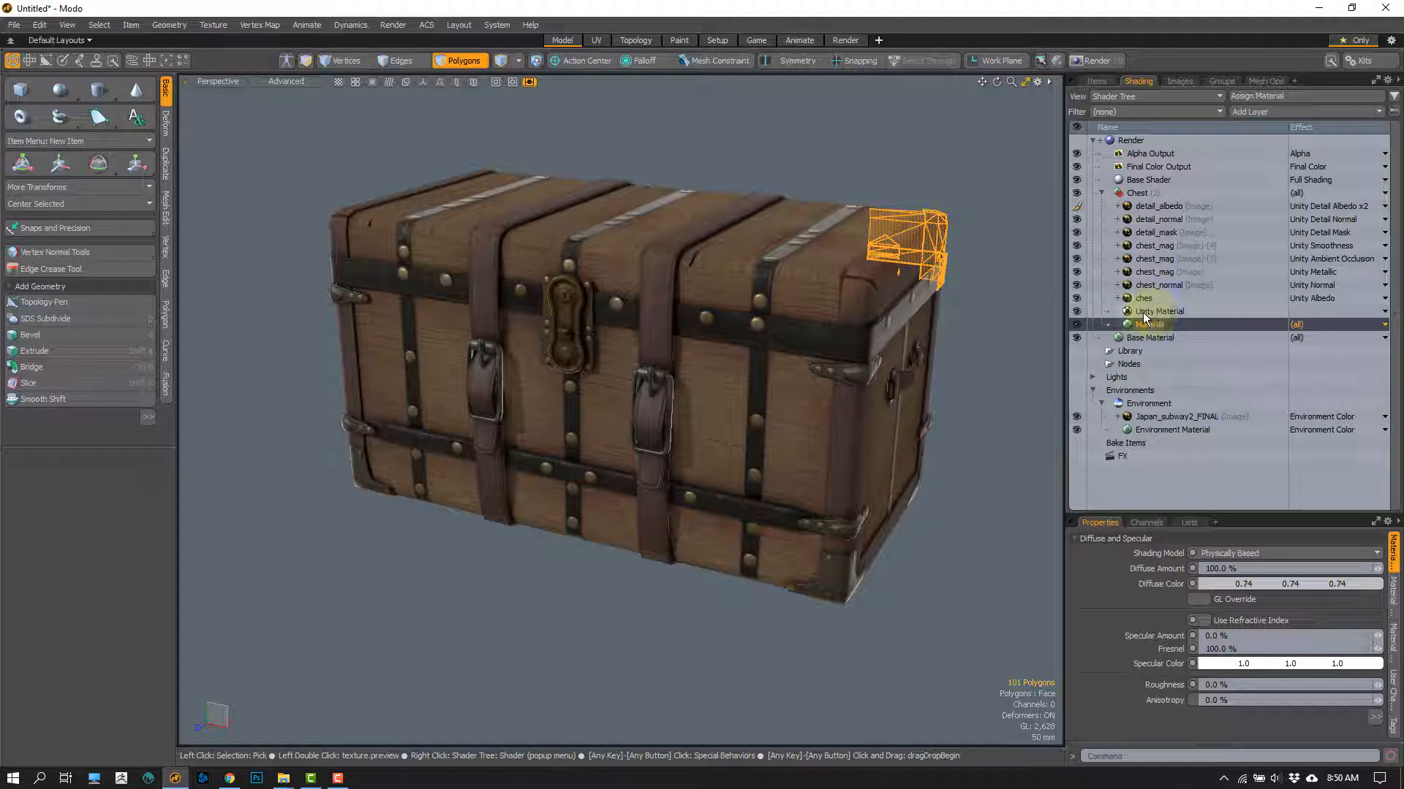
click(1142, 313)
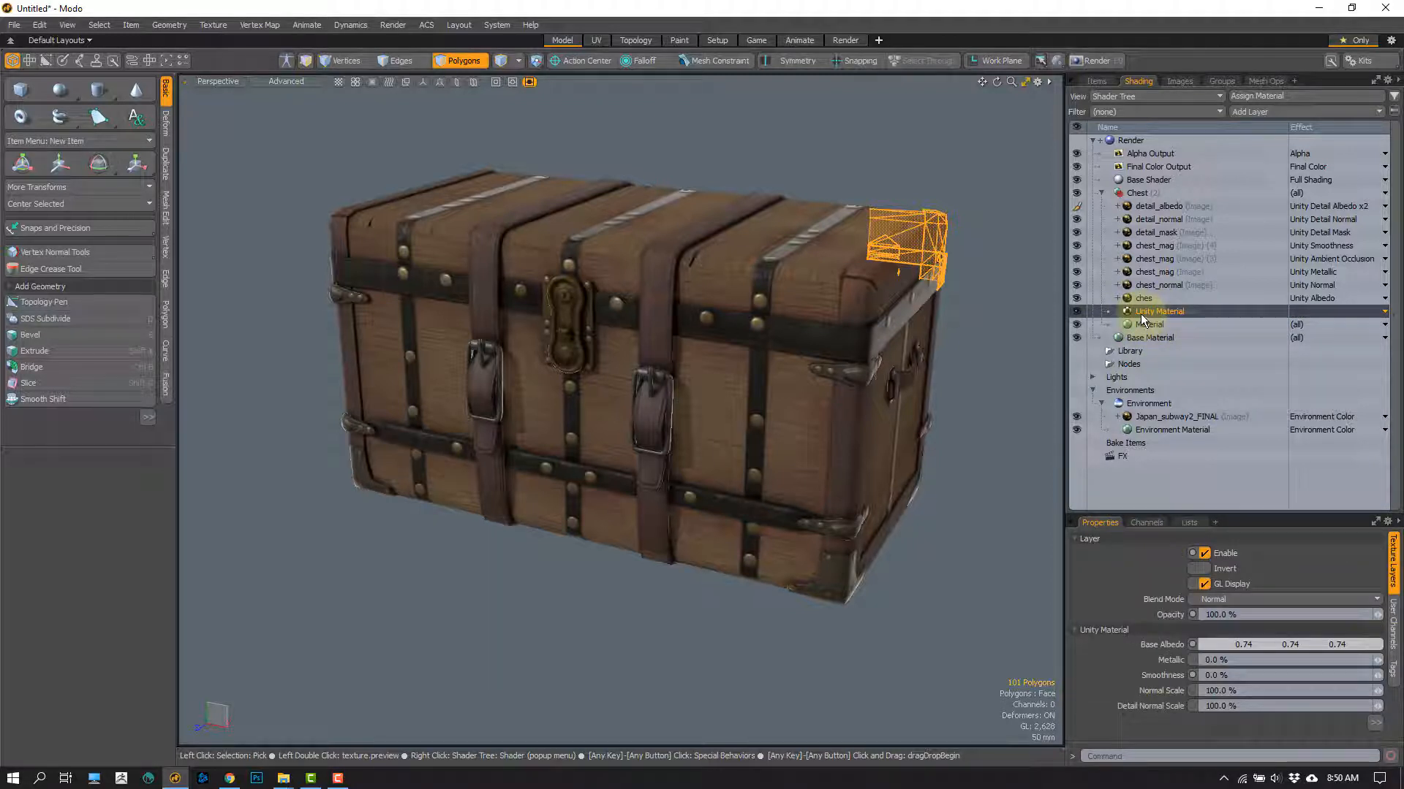
click(1001, 330)
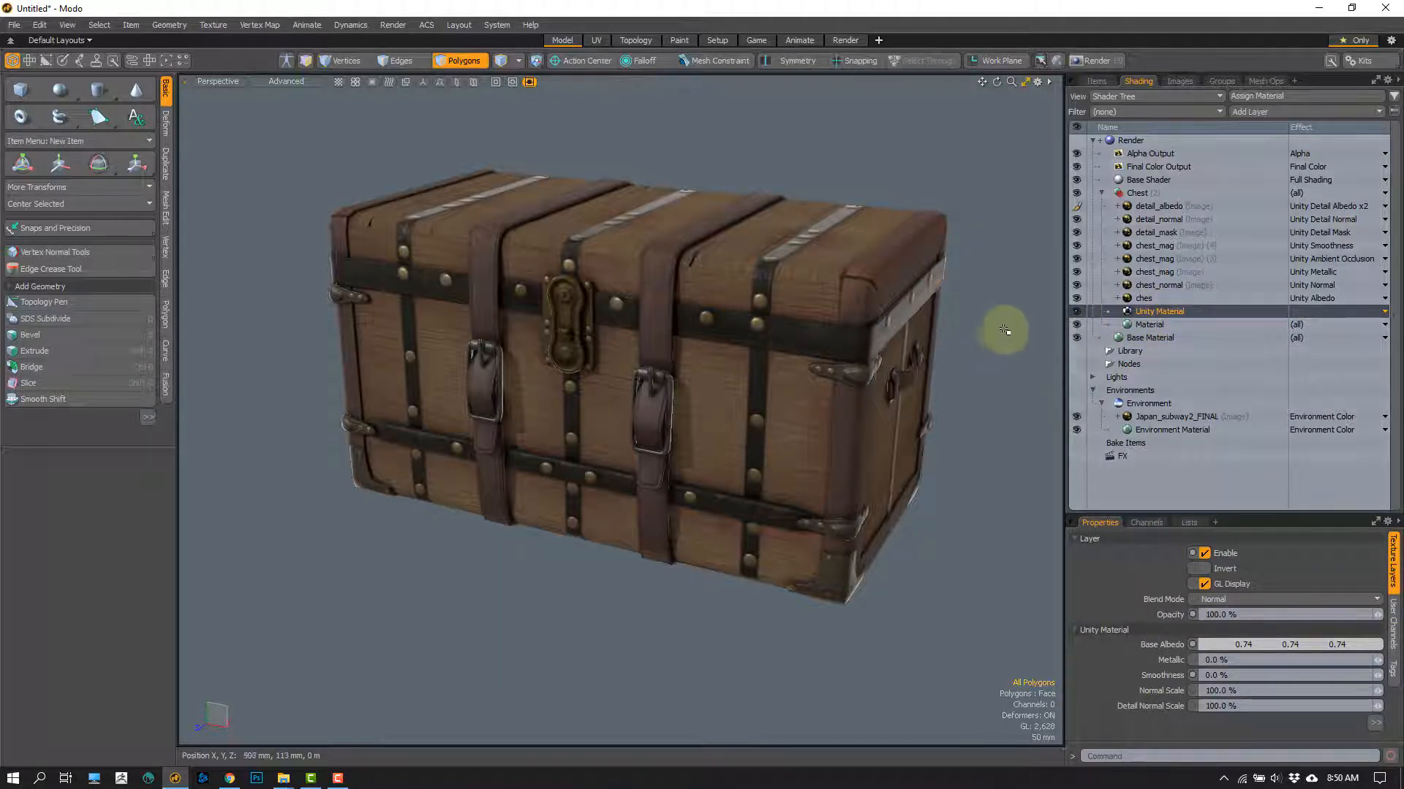
click(1143, 323)
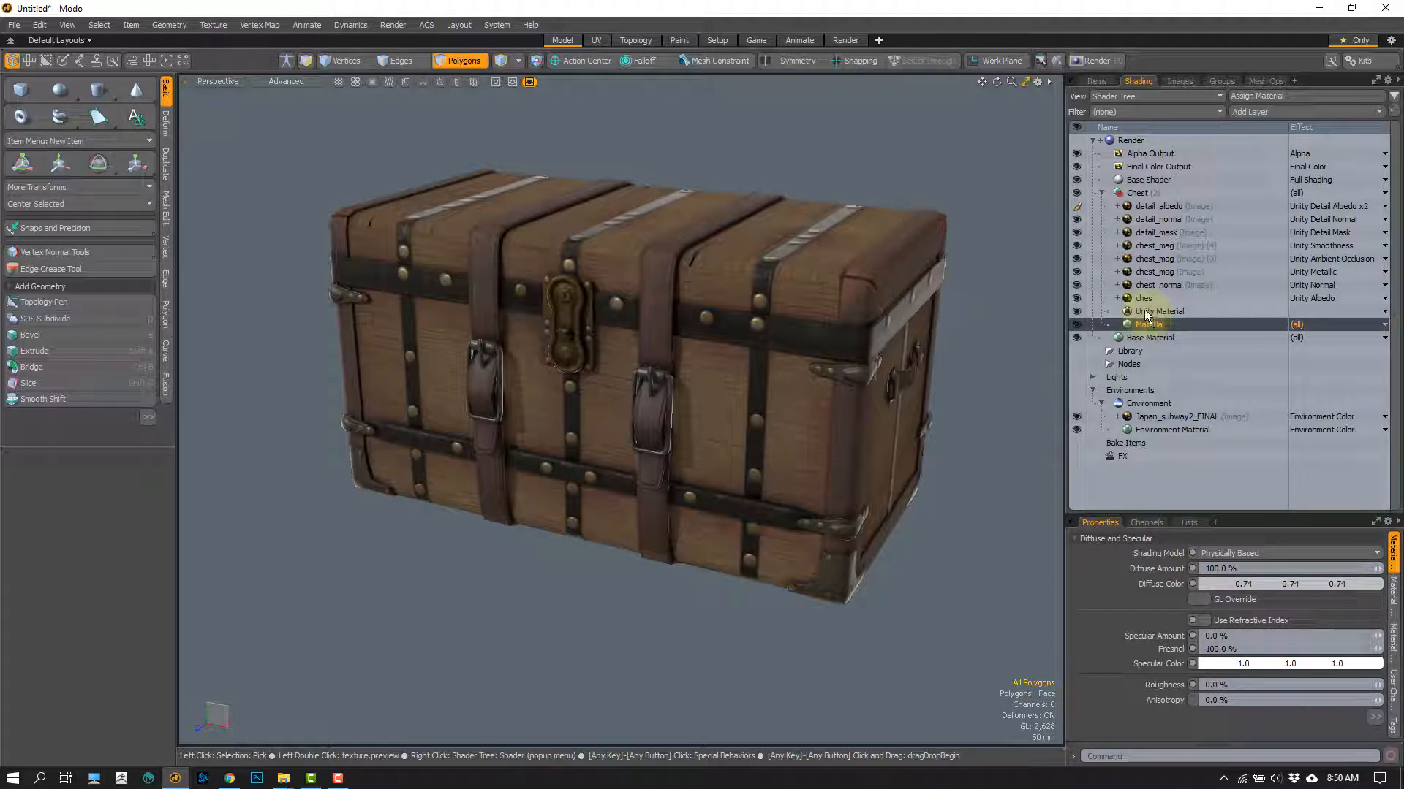
click(1144, 311)
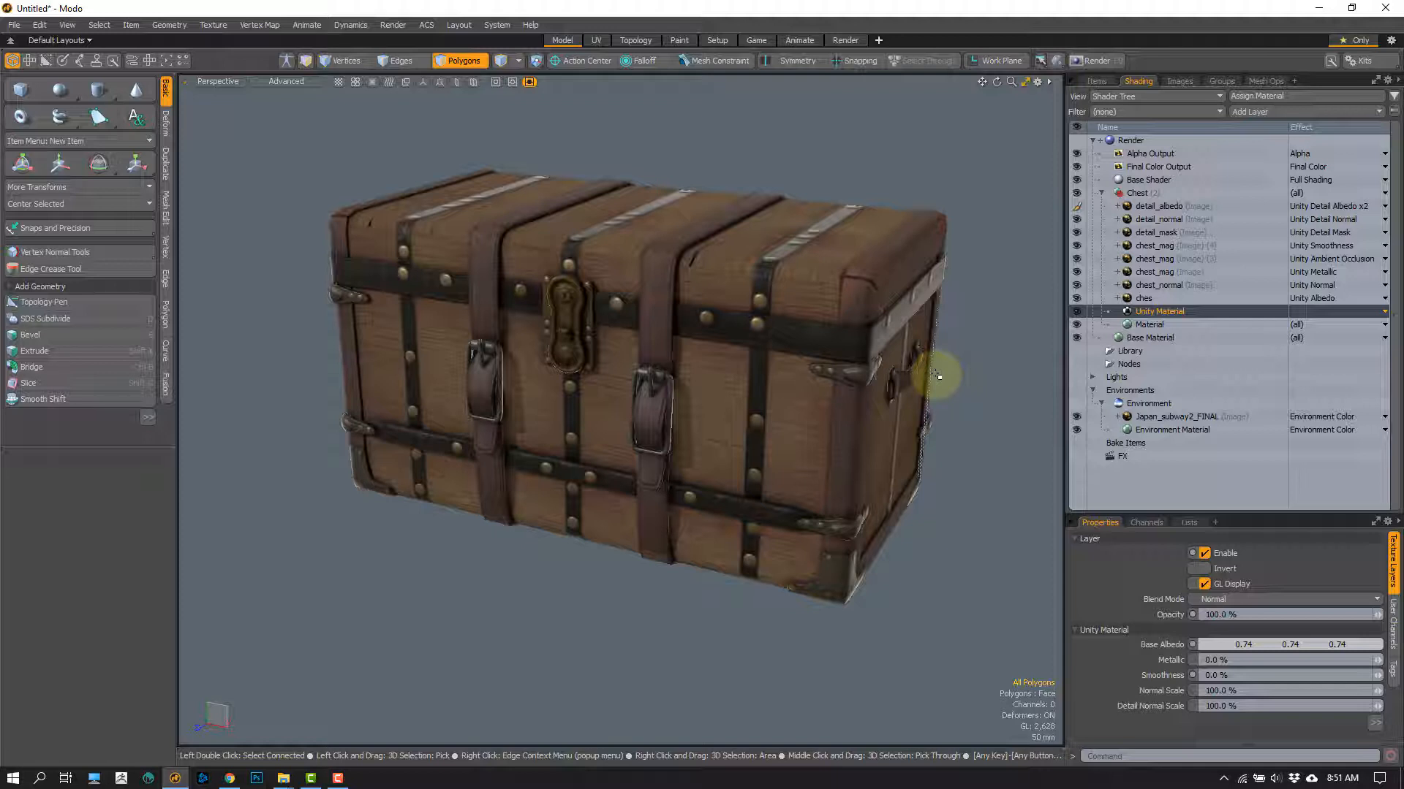
click(1149, 322)
click(1151, 314)
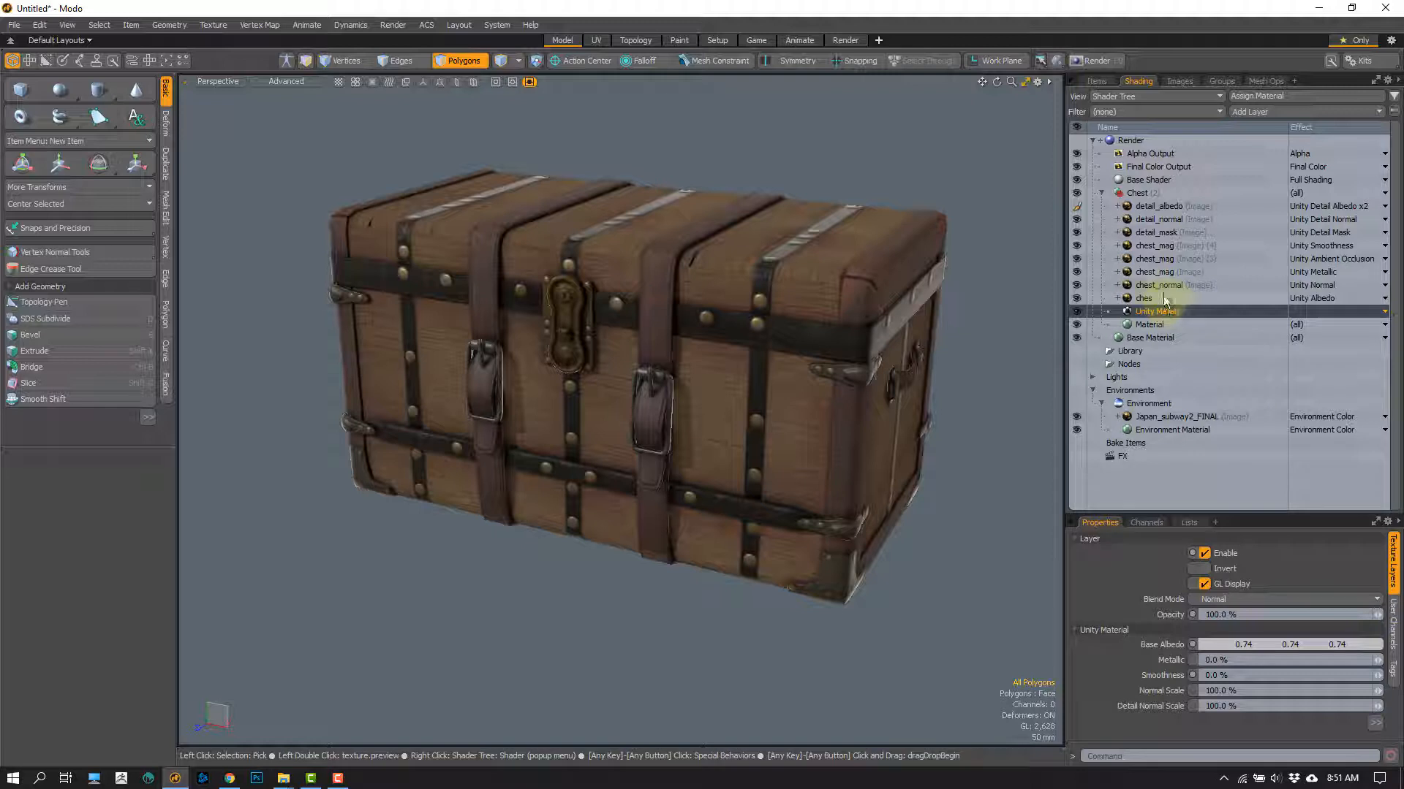
Step: Examine the ches, chest_normal and chest_mag texture layers, and view the effect options of the Unity Metallic chest_mag layer
click(1162, 298)
click(1155, 285)
click(1147, 272)
click(1153, 259)
click(1153, 245)
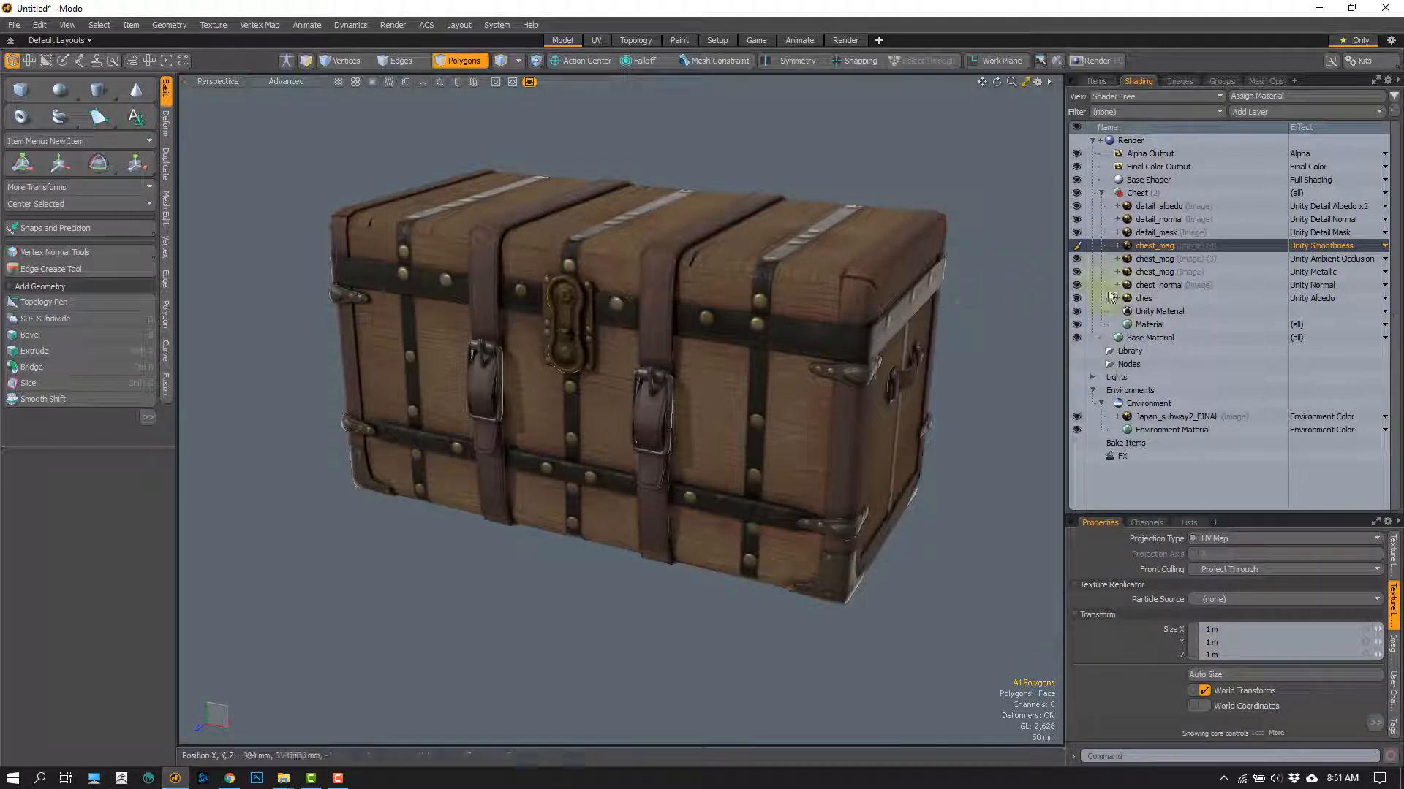
click(1309, 272)
mouse_move(1283, 284)
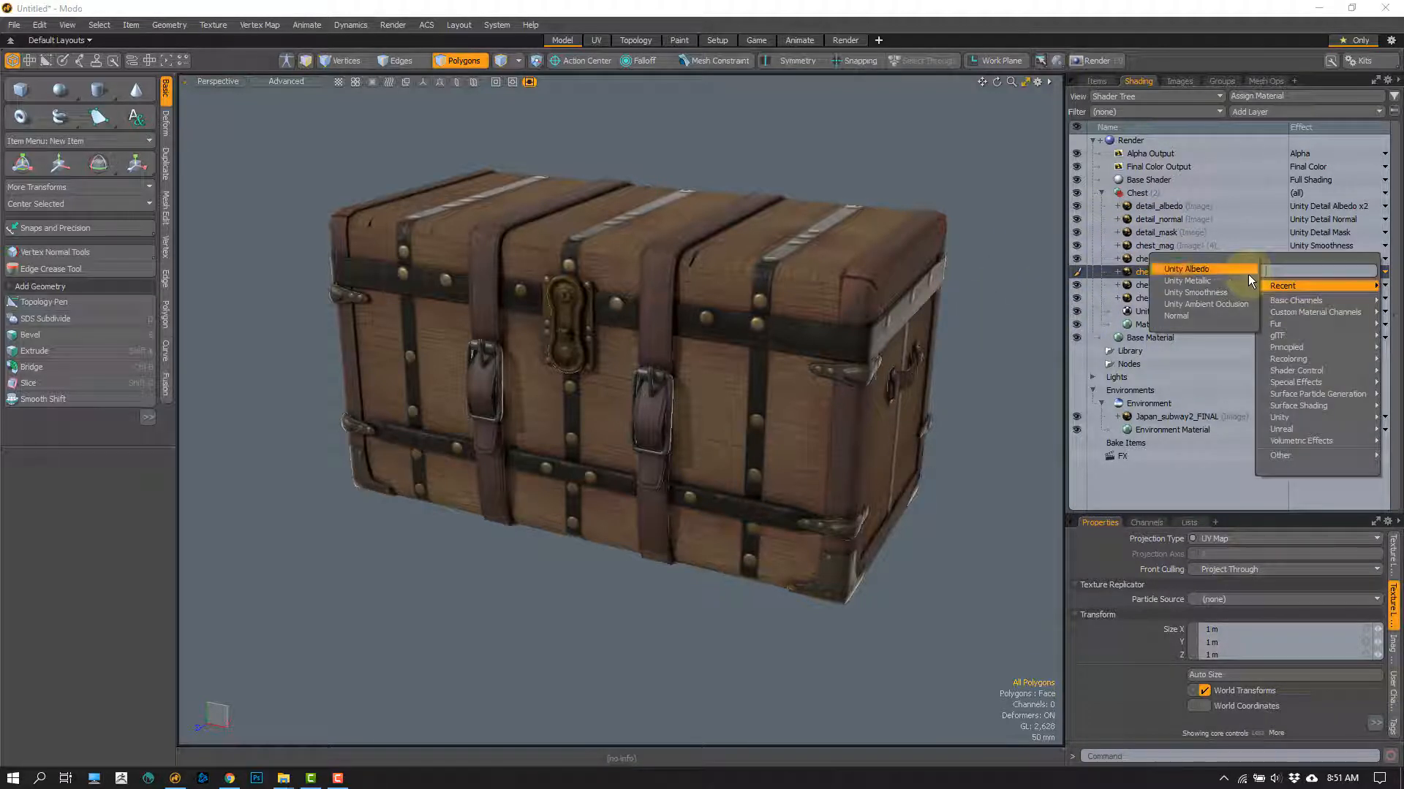
click(1002, 414)
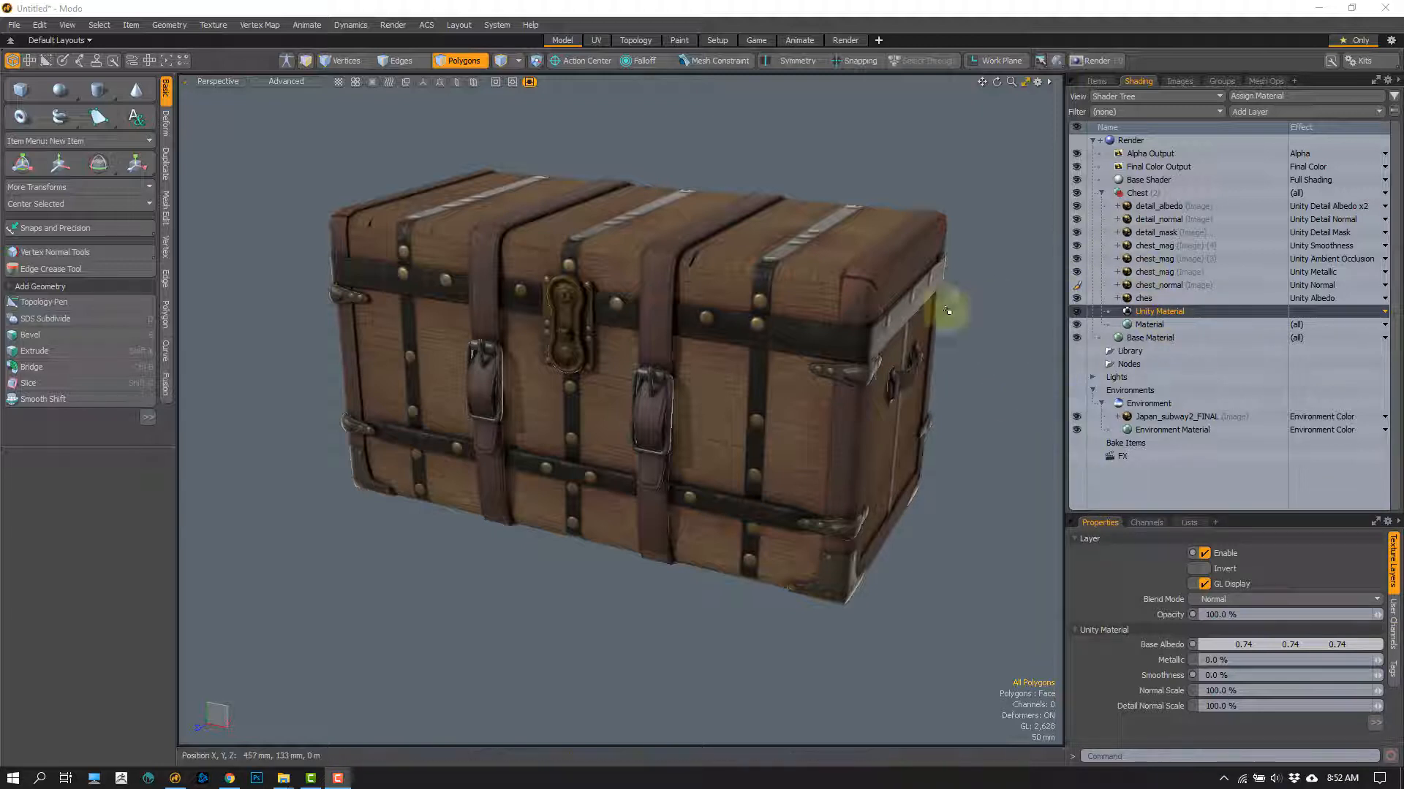
Step: Select all of the chest's polygons, assign them a new default material named Chest02, and clear the selection
mouse_move(472, 58)
middle_down()
mouse_move(486, 777)
mouse_move(1055, 281)
mouse_move(1000, 182)
middle_up()
key(m)
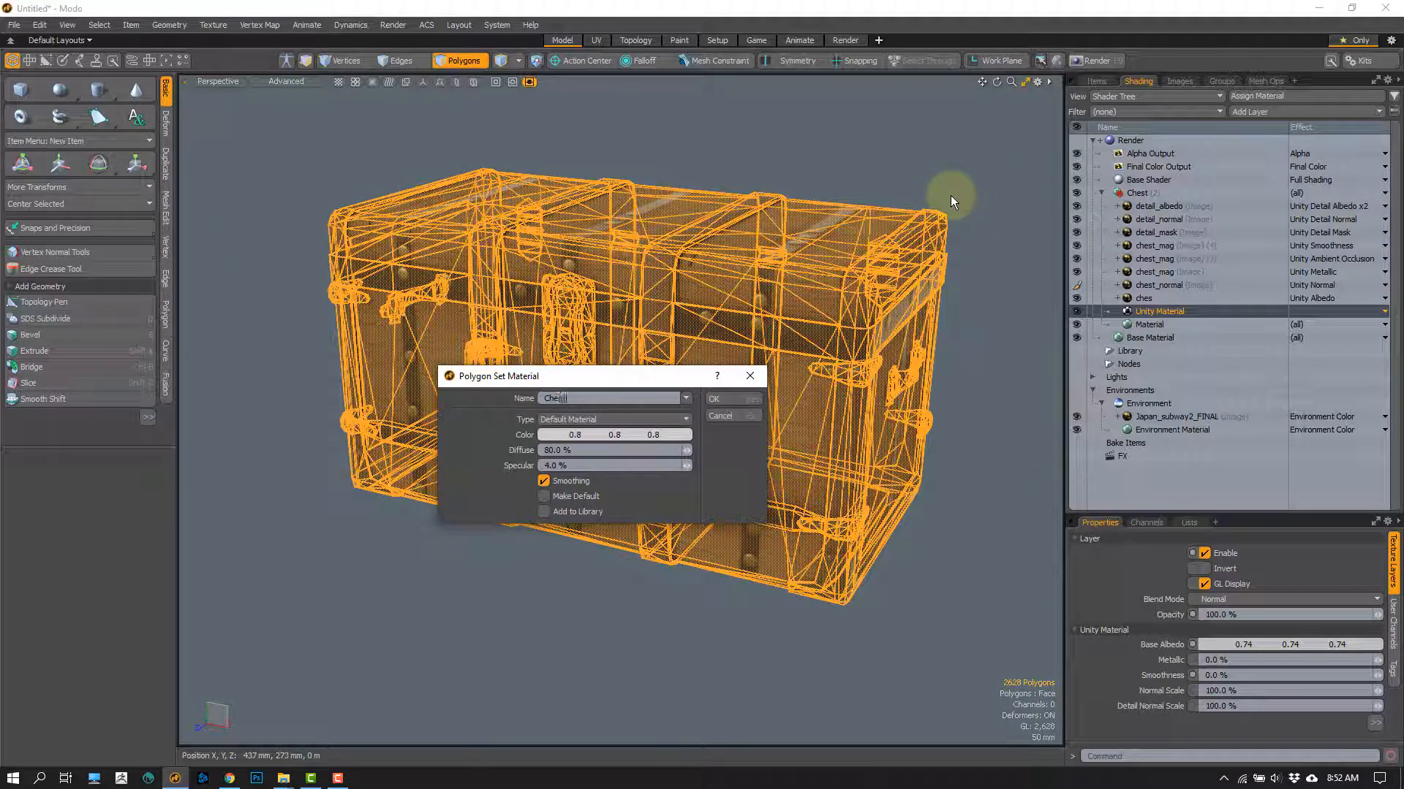
text(Cheat)
key(BackSpace)
text(t02)
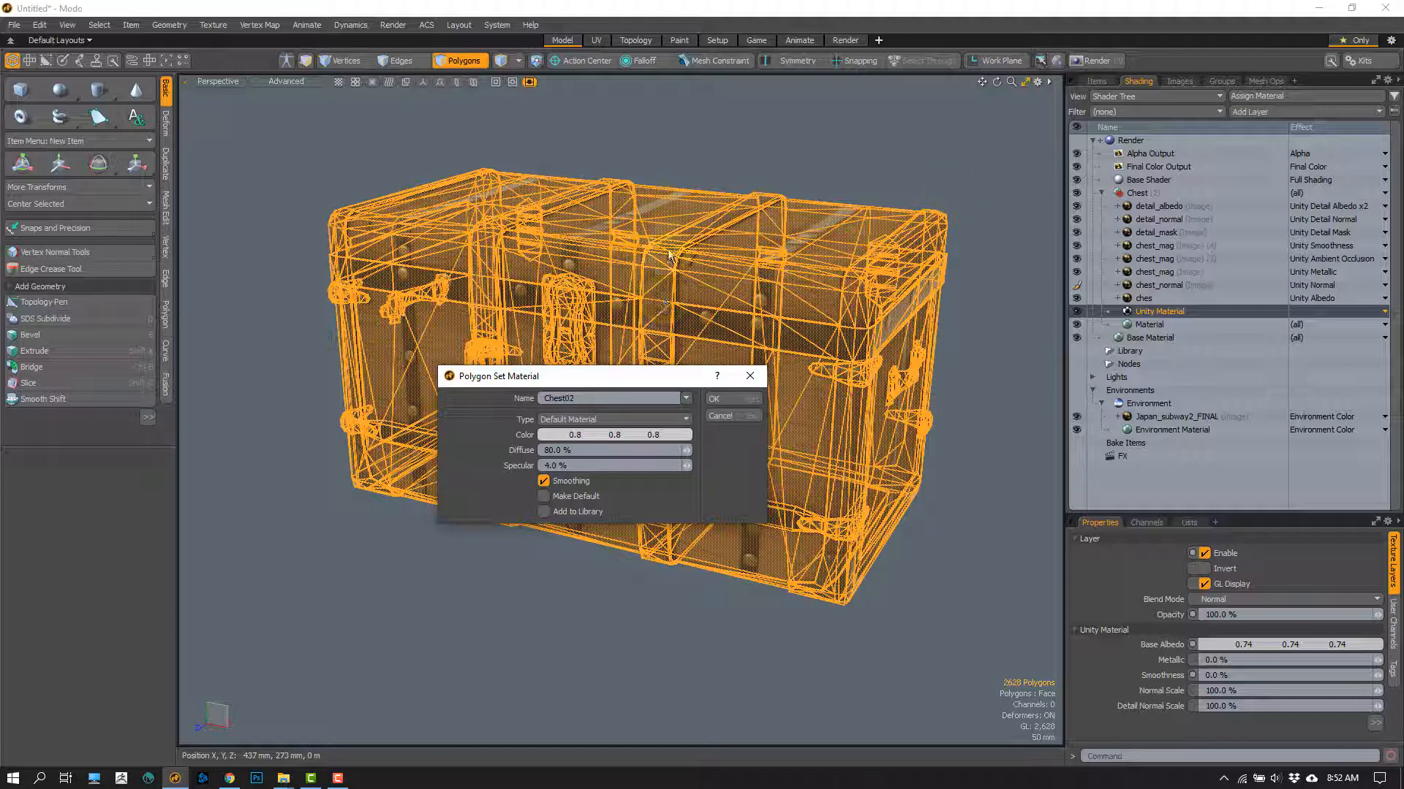
click(729, 398)
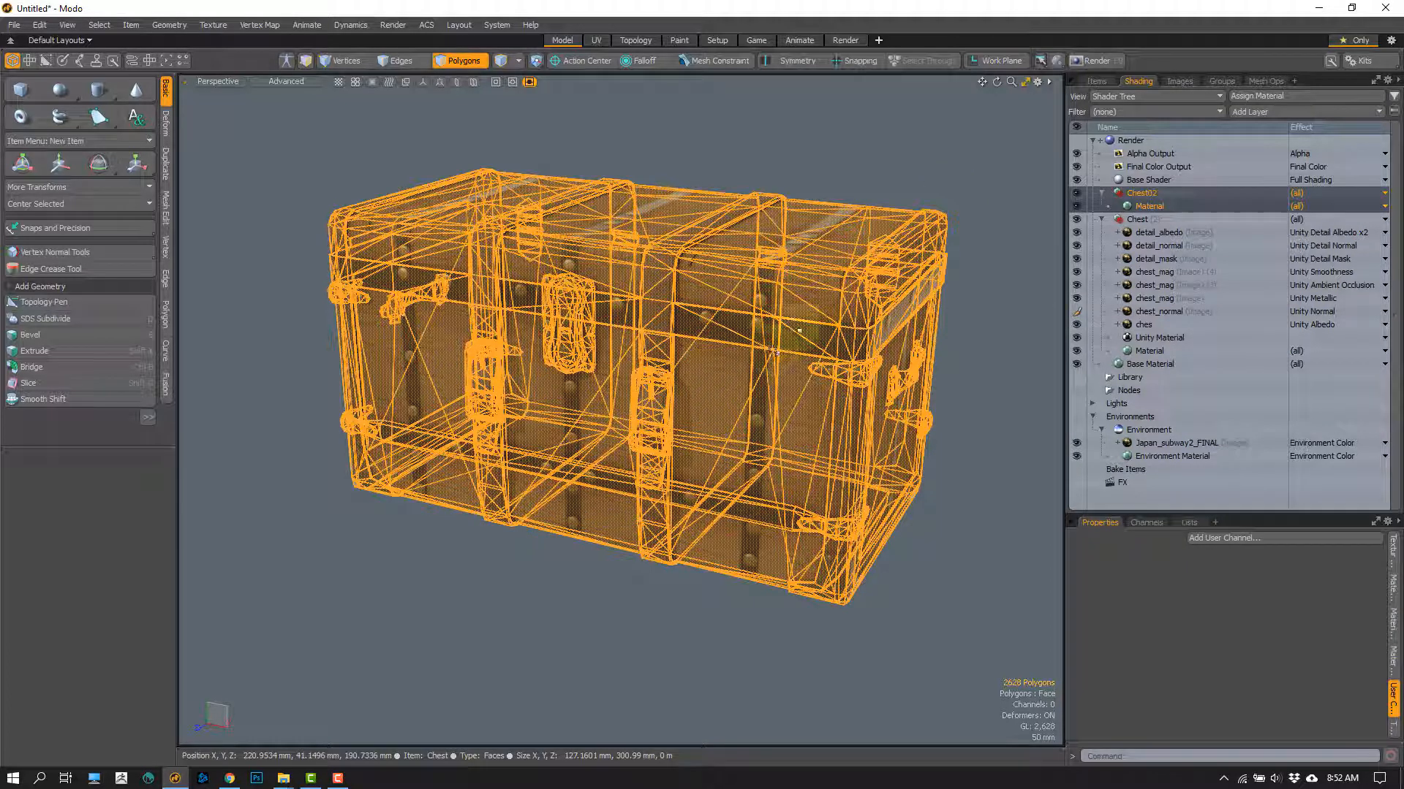
click(980, 194)
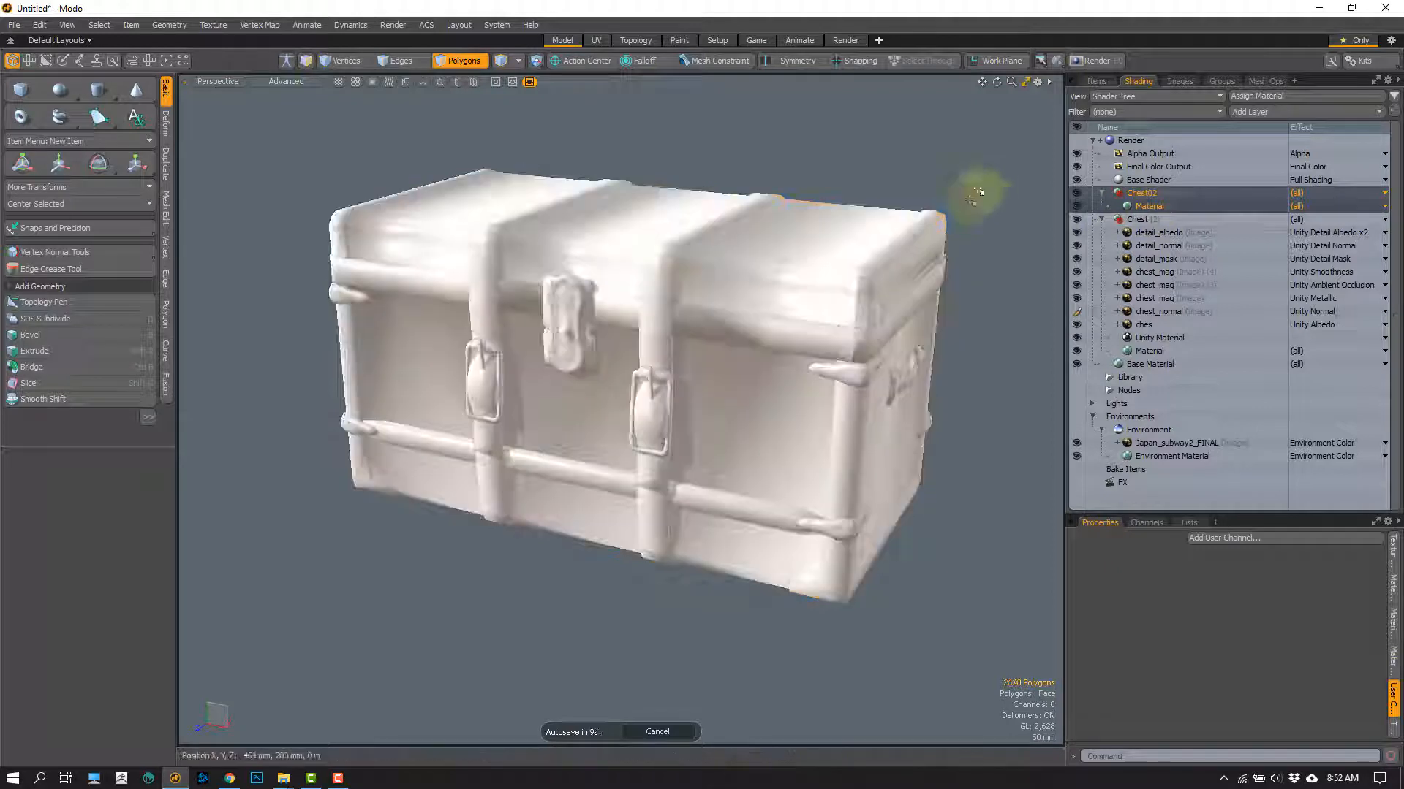
Step: Compare the settings of Chest02's Material layer with those of the Chest group's Unity Material
click(1155, 208)
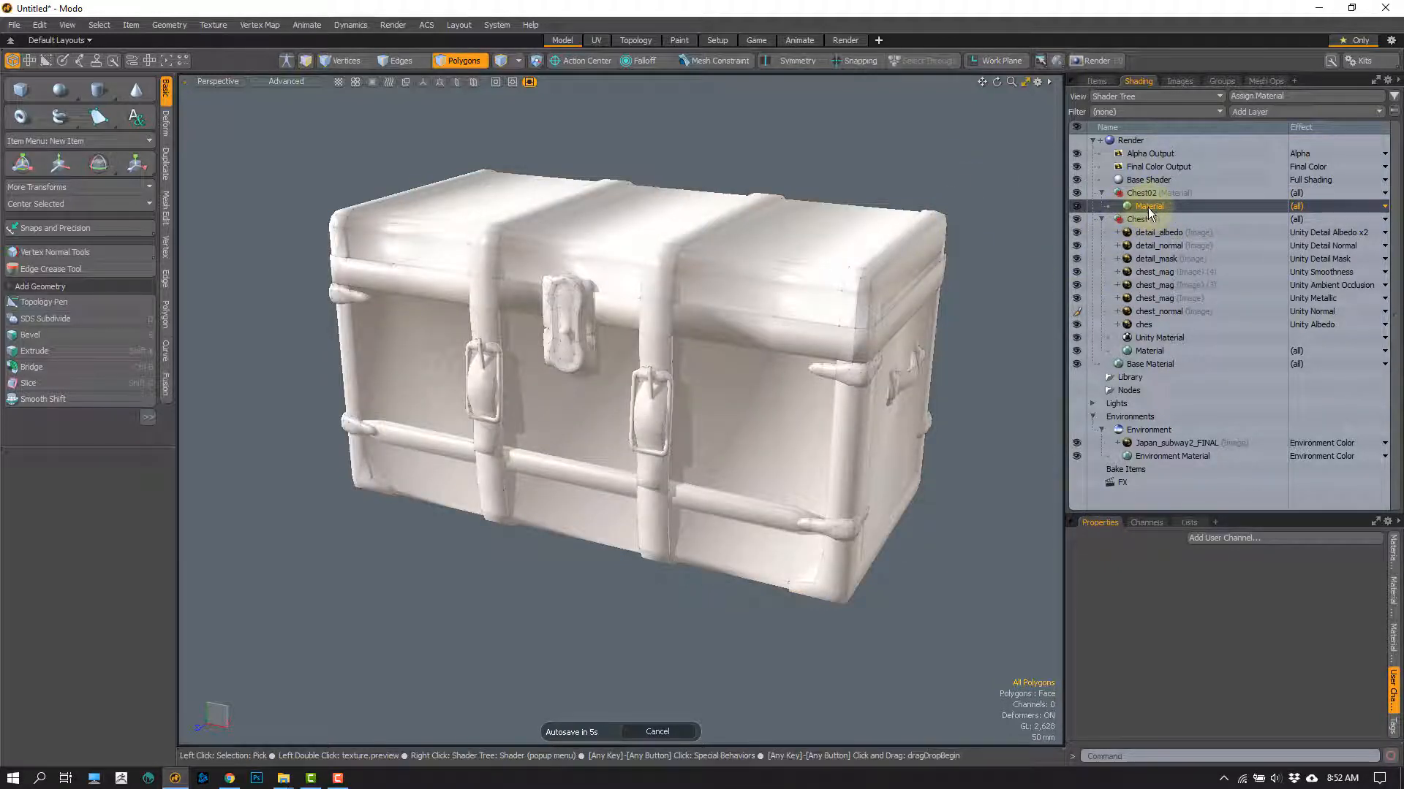
click(1163, 338)
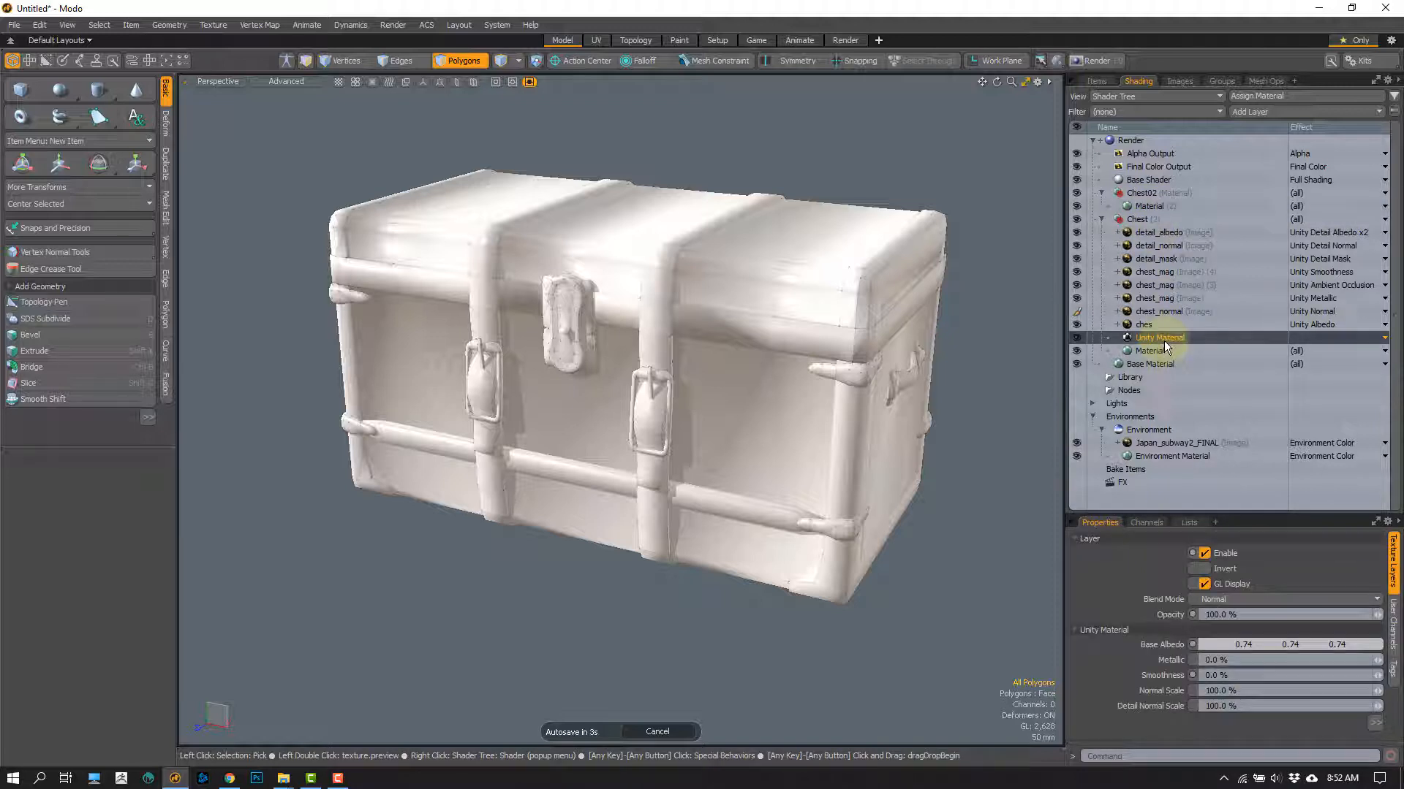
click(1149, 206)
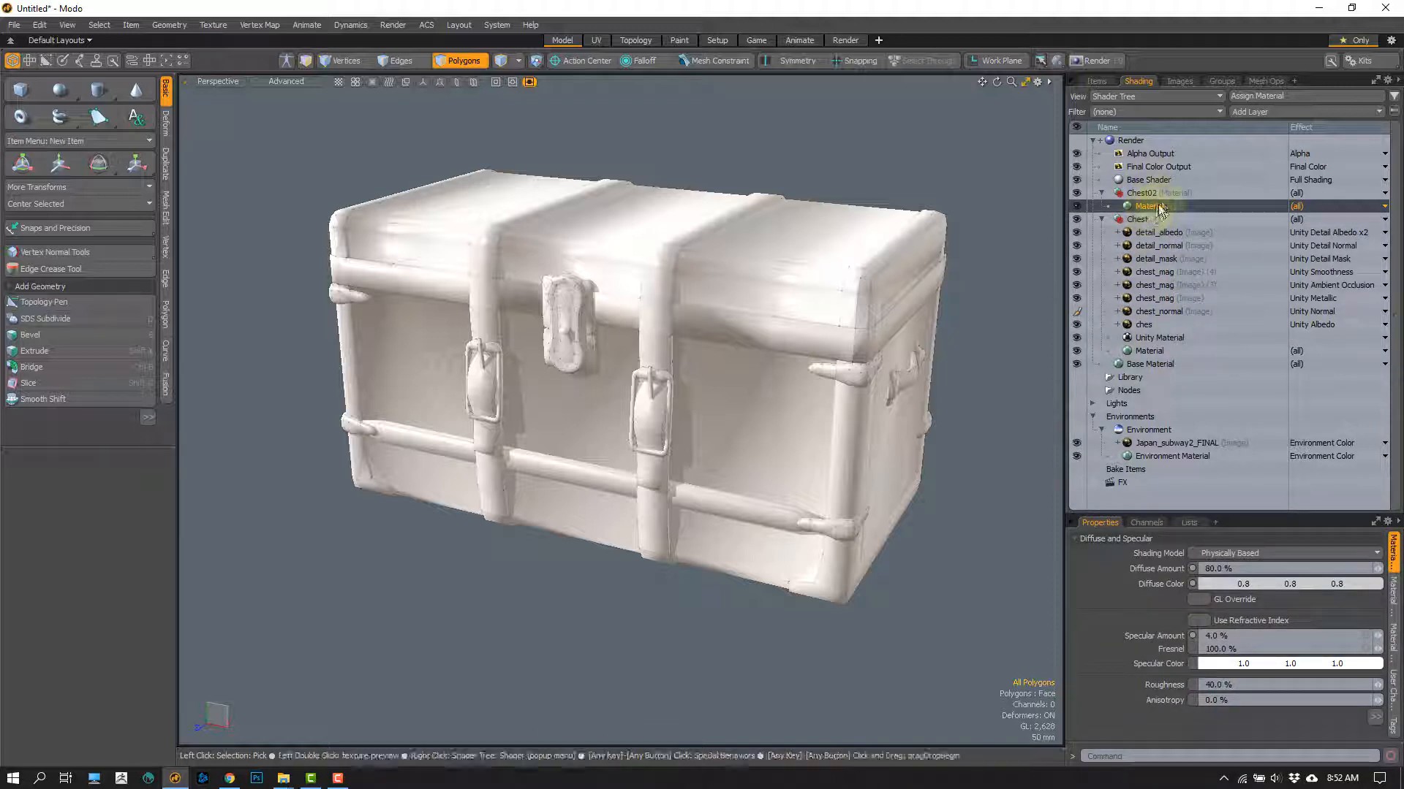
Step: Add a Unity Material layer to the Chest02 group and move the ches texture layer from the Chest group above it
click(1376, 114)
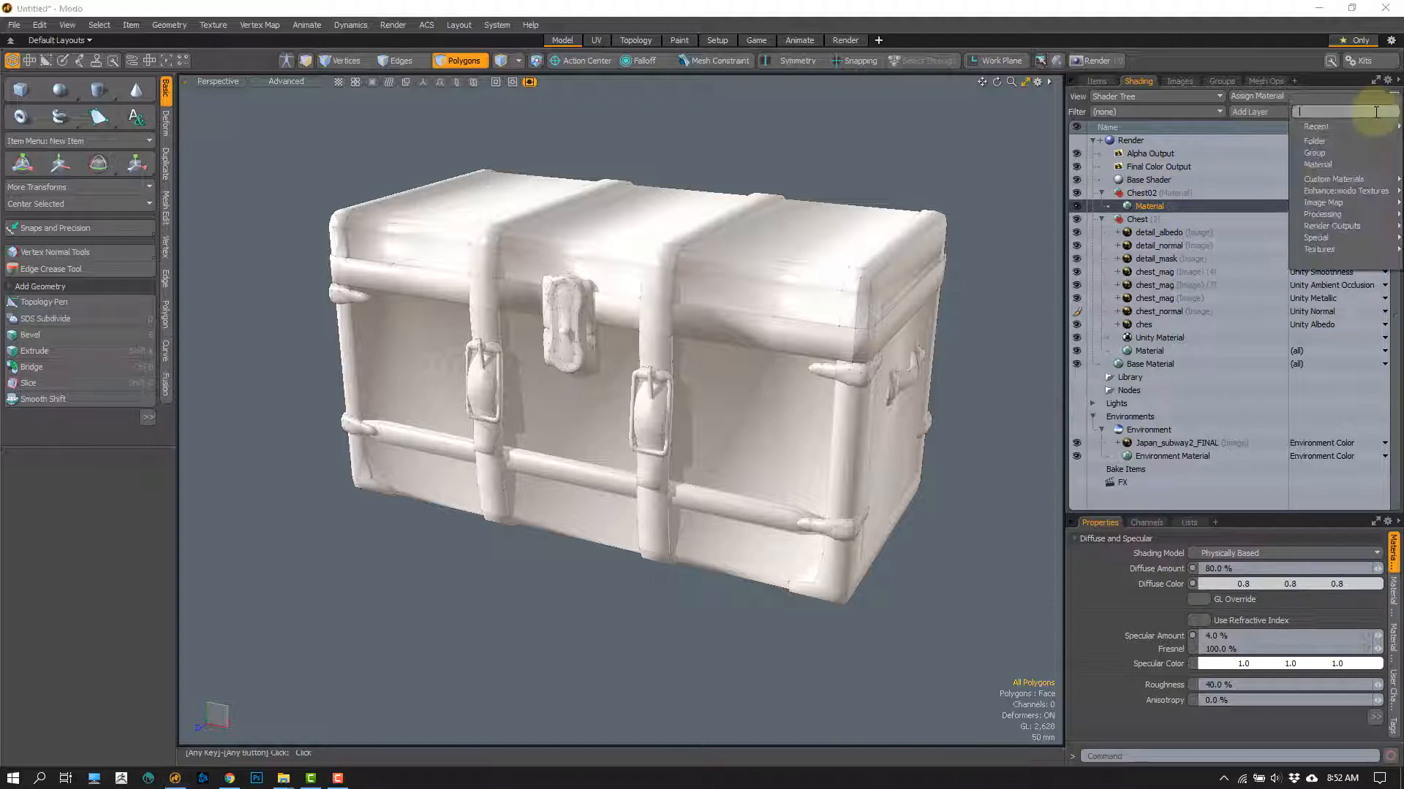
mouse_move(1309, 182)
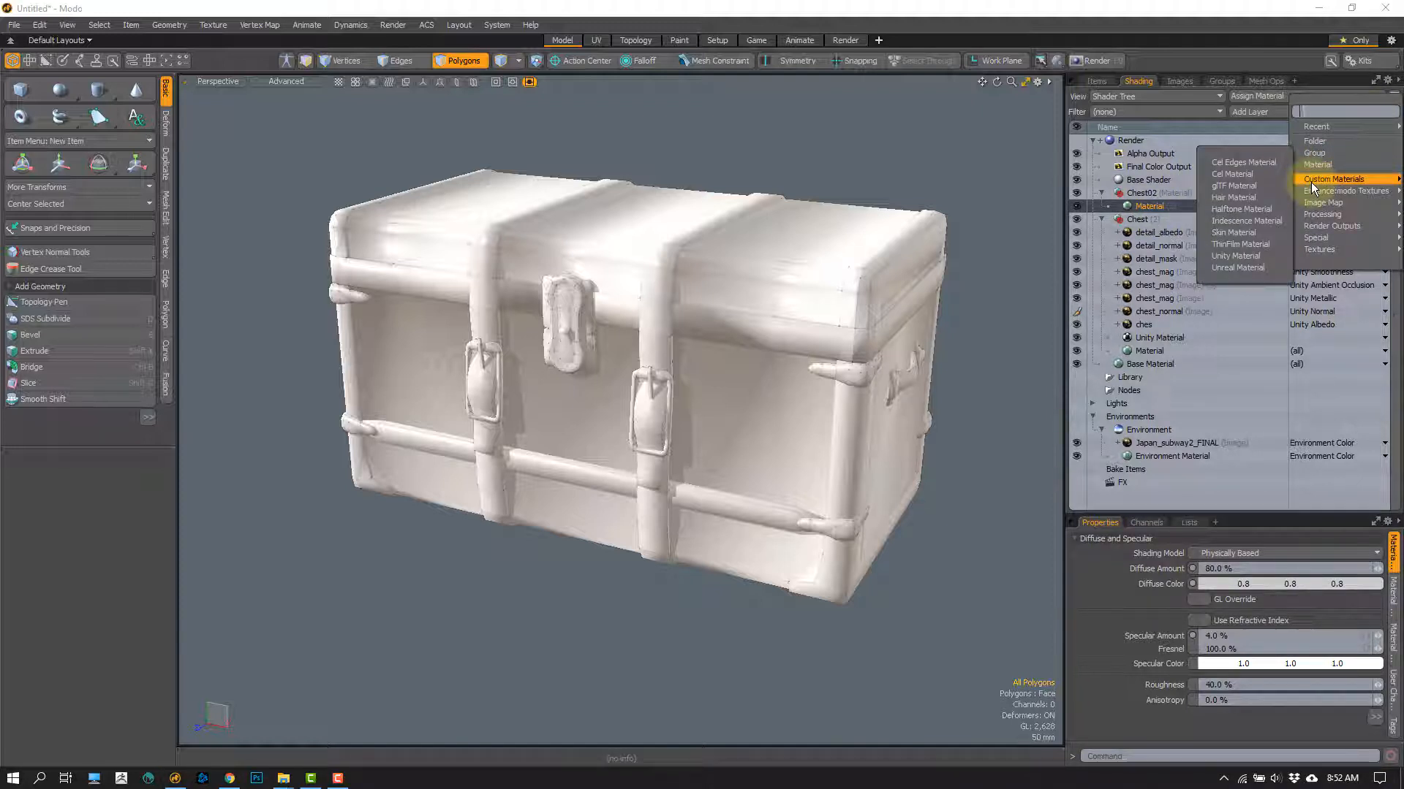
click(1225, 257)
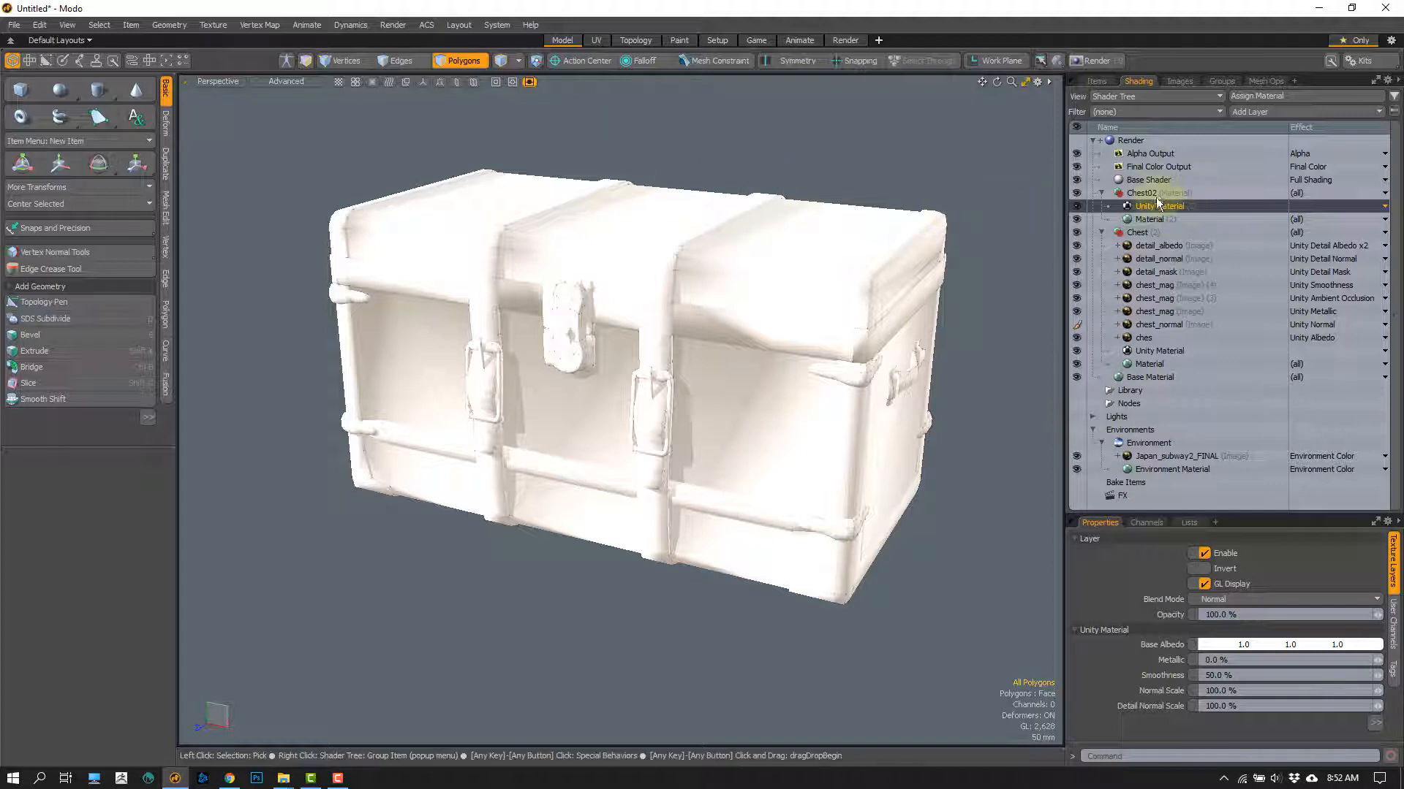
click(1185, 337)
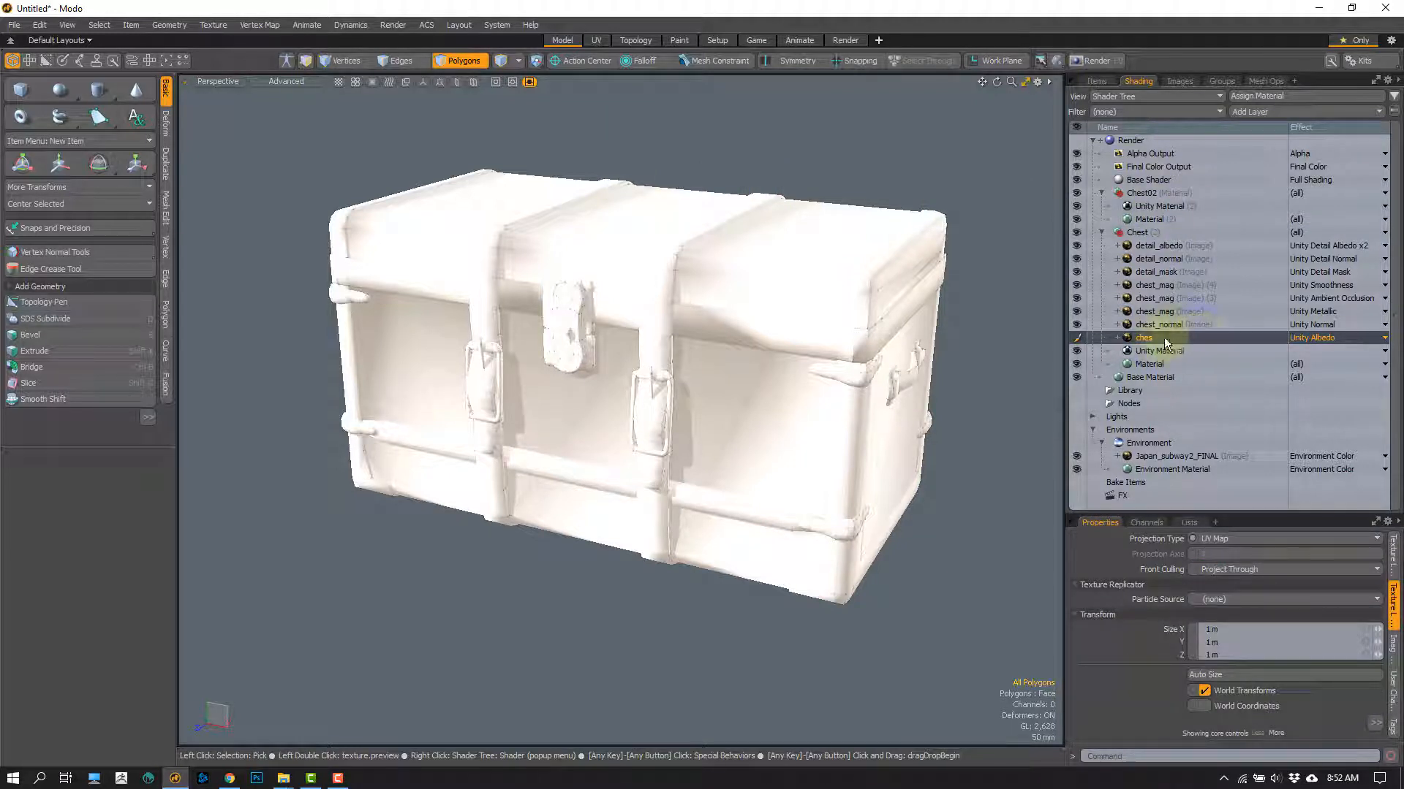
drag(1164, 336, 1163, 205)
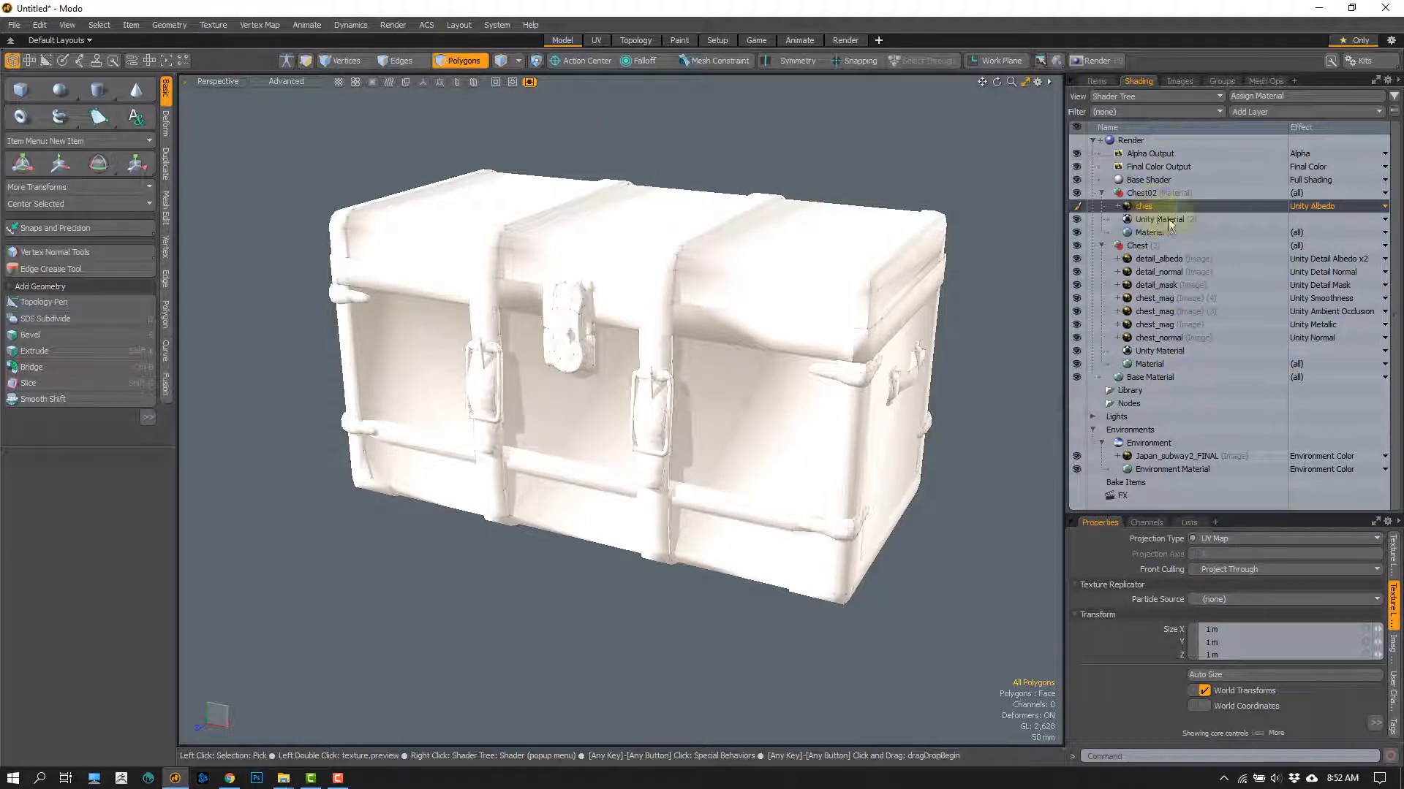
Step: Change the effect of Chest02's ches texture layer to Diffuse Amount
click(1312, 206)
mouse_move(1355, 221)
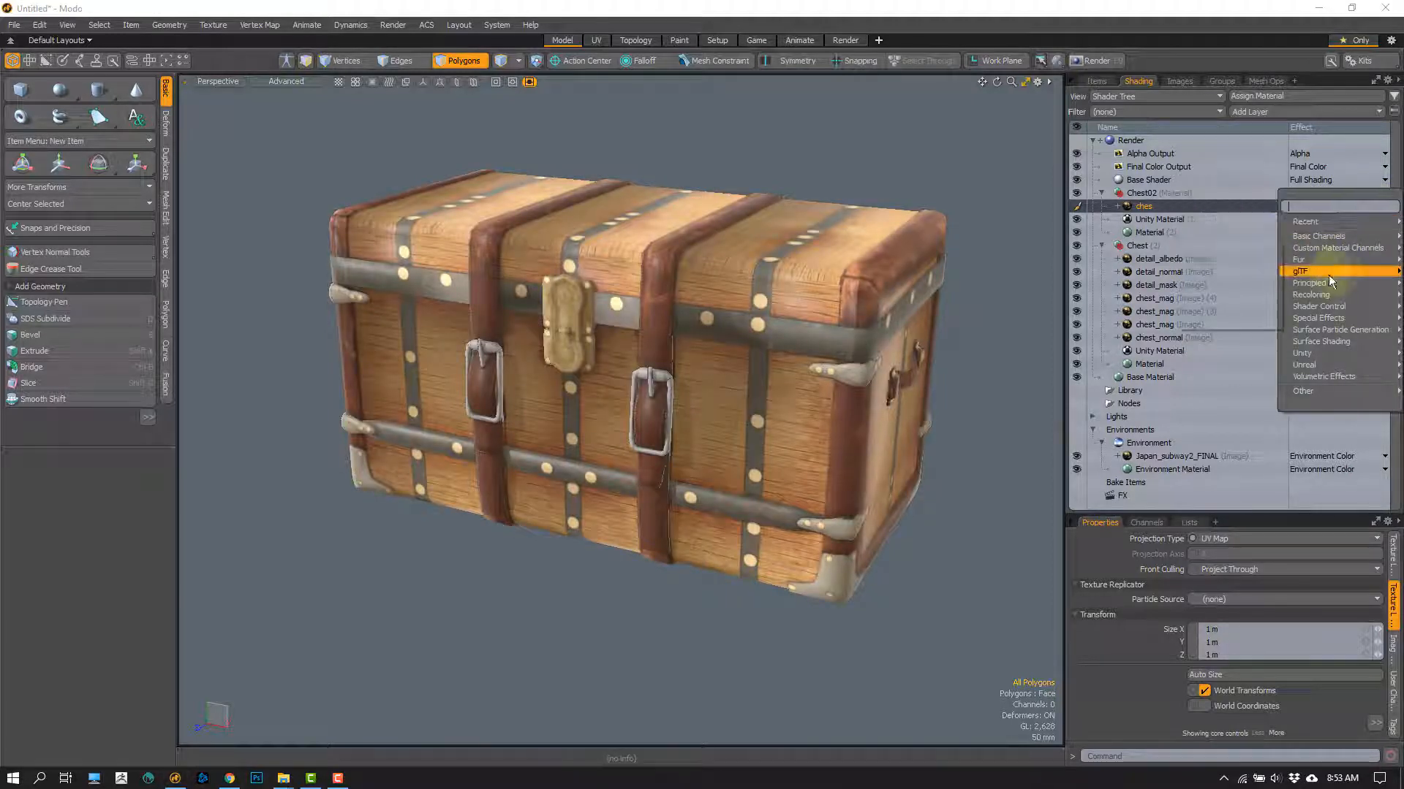
mouse_move(1315, 235)
click(1235, 244)
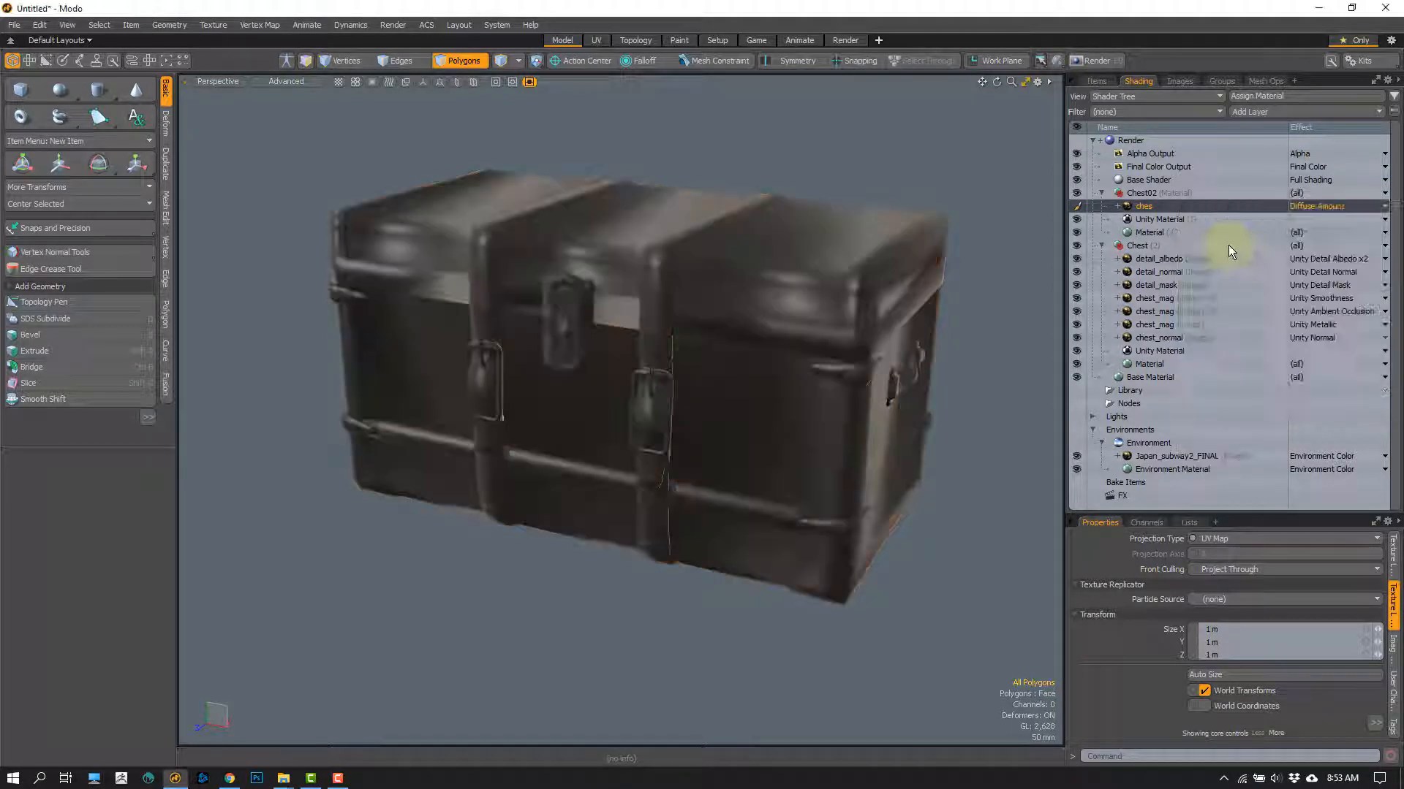
Step: Compare the properties of Chest02's Unity Material with those of the ches texture layer above it
click(1219, 218)
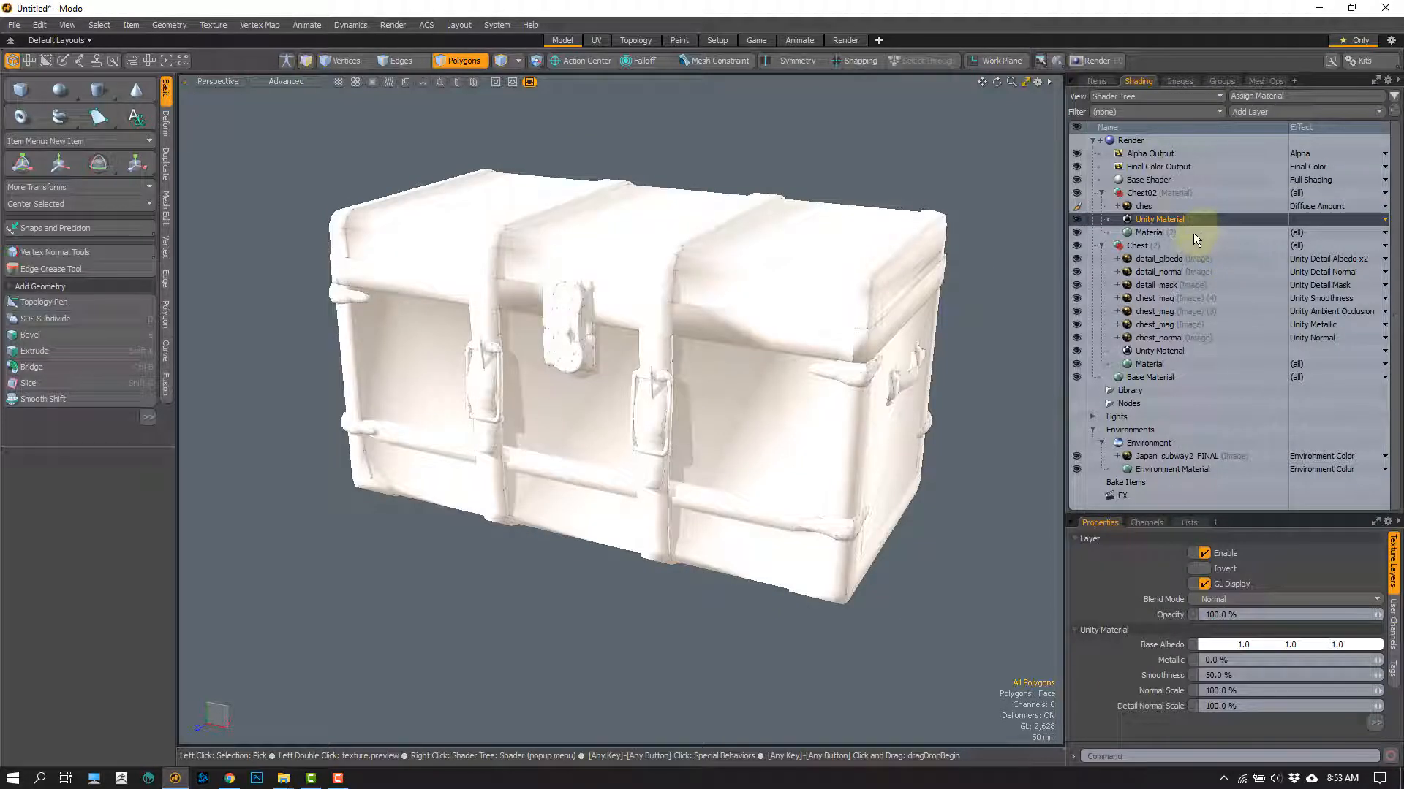
click(1186, 206)
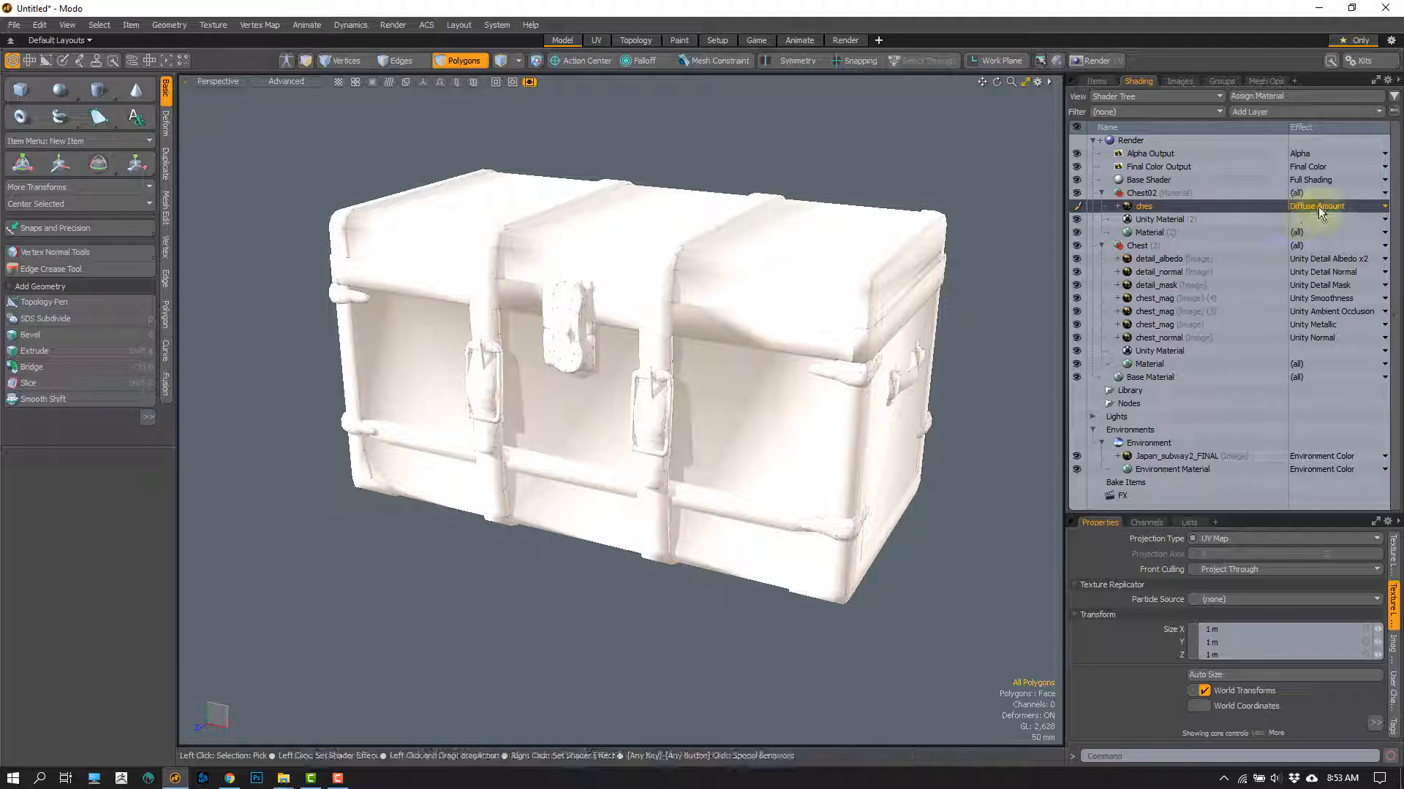
click(1147, 220)
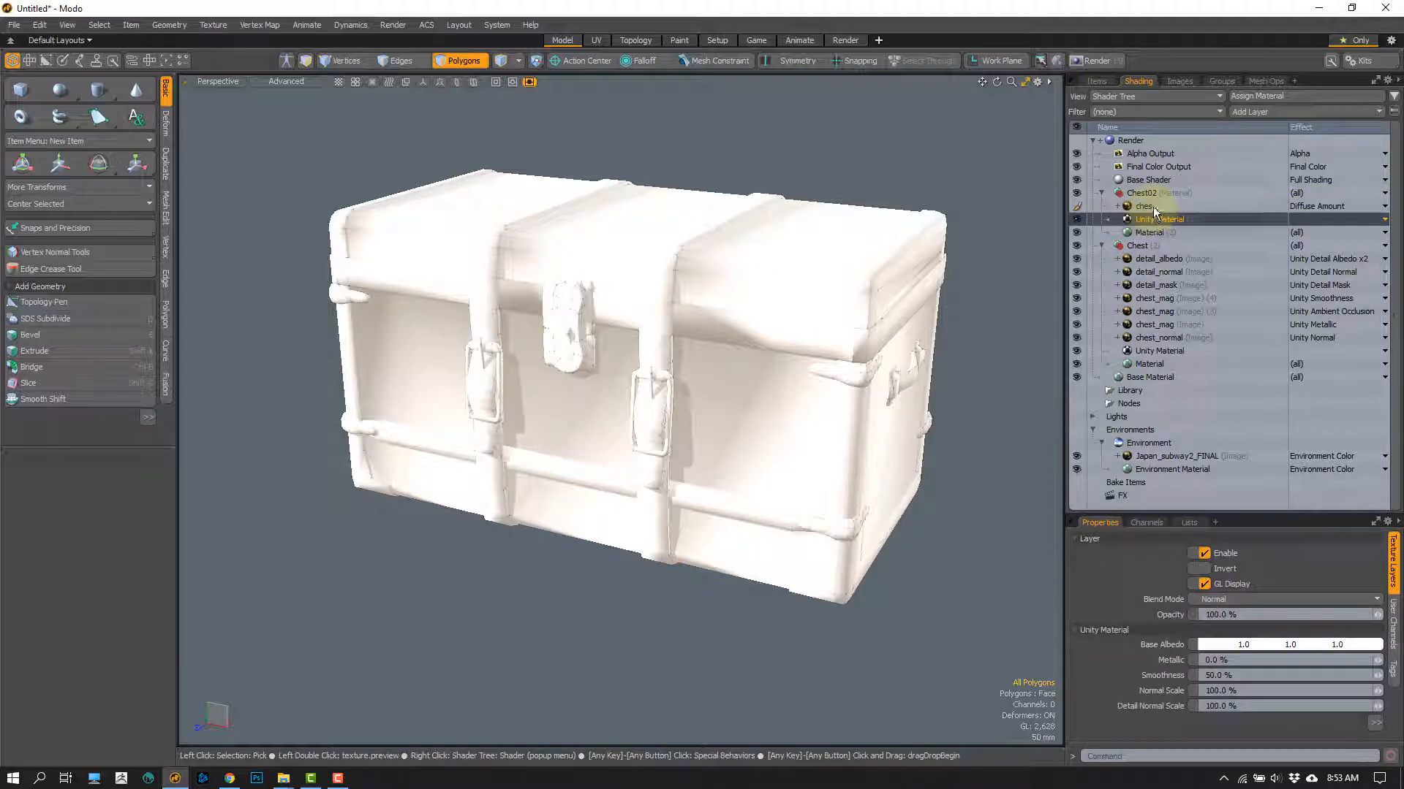
click(1152, 206)
click(1152, 219)
click(1150, 208)
click(1151, 219)
click(1151, 207)
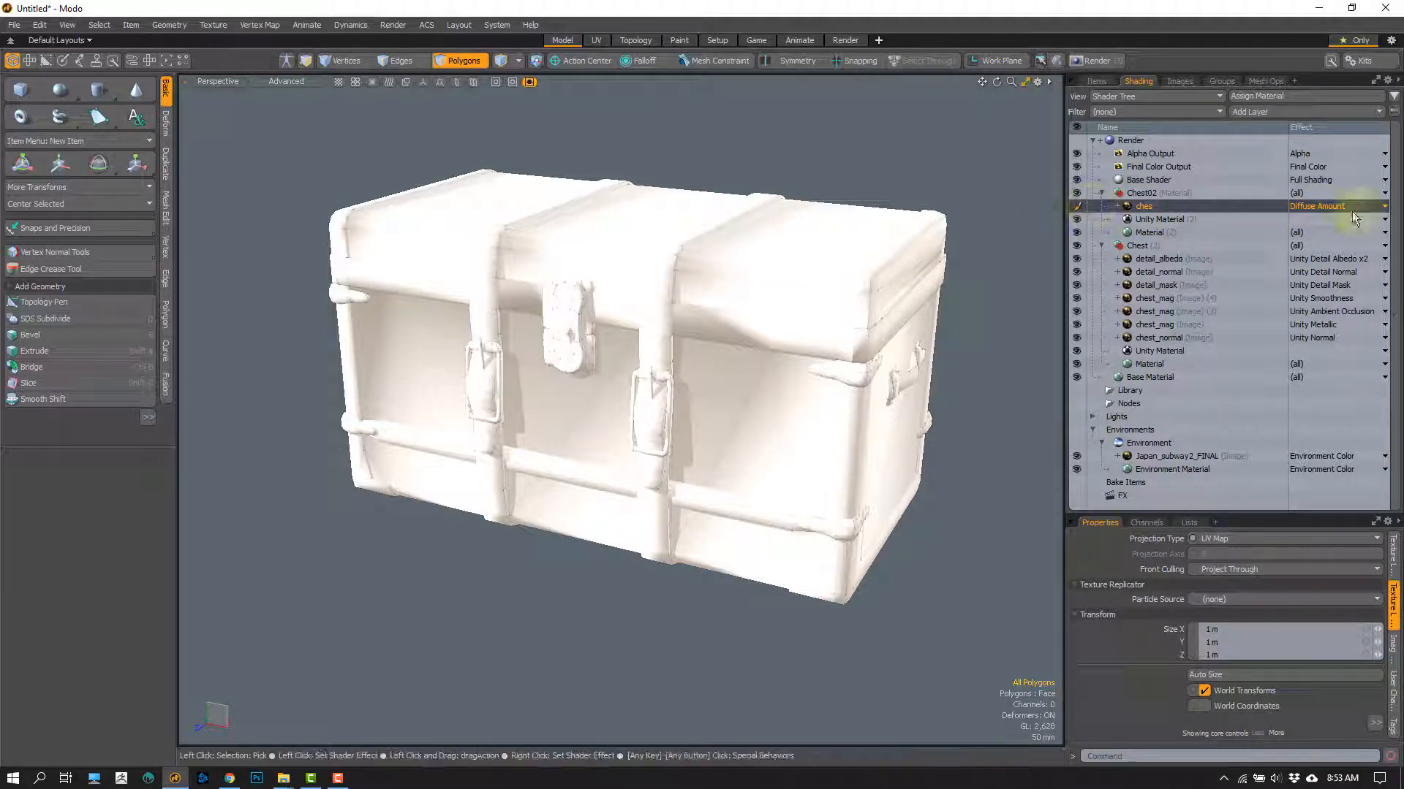
Step: Set the effect of Chest02's ches texture layer to Unity Albedo
click(1330, 208)
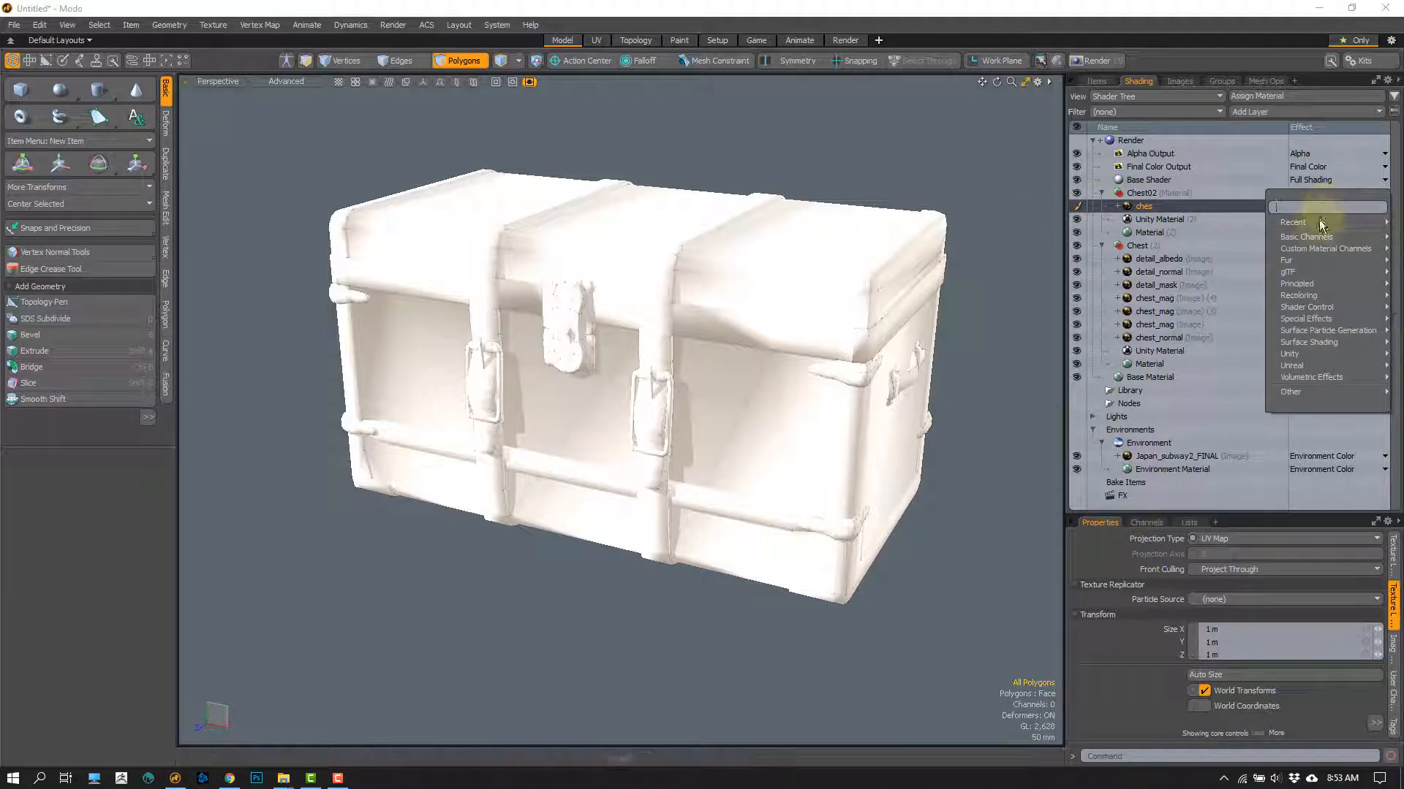
mouse_move(1293, 357)
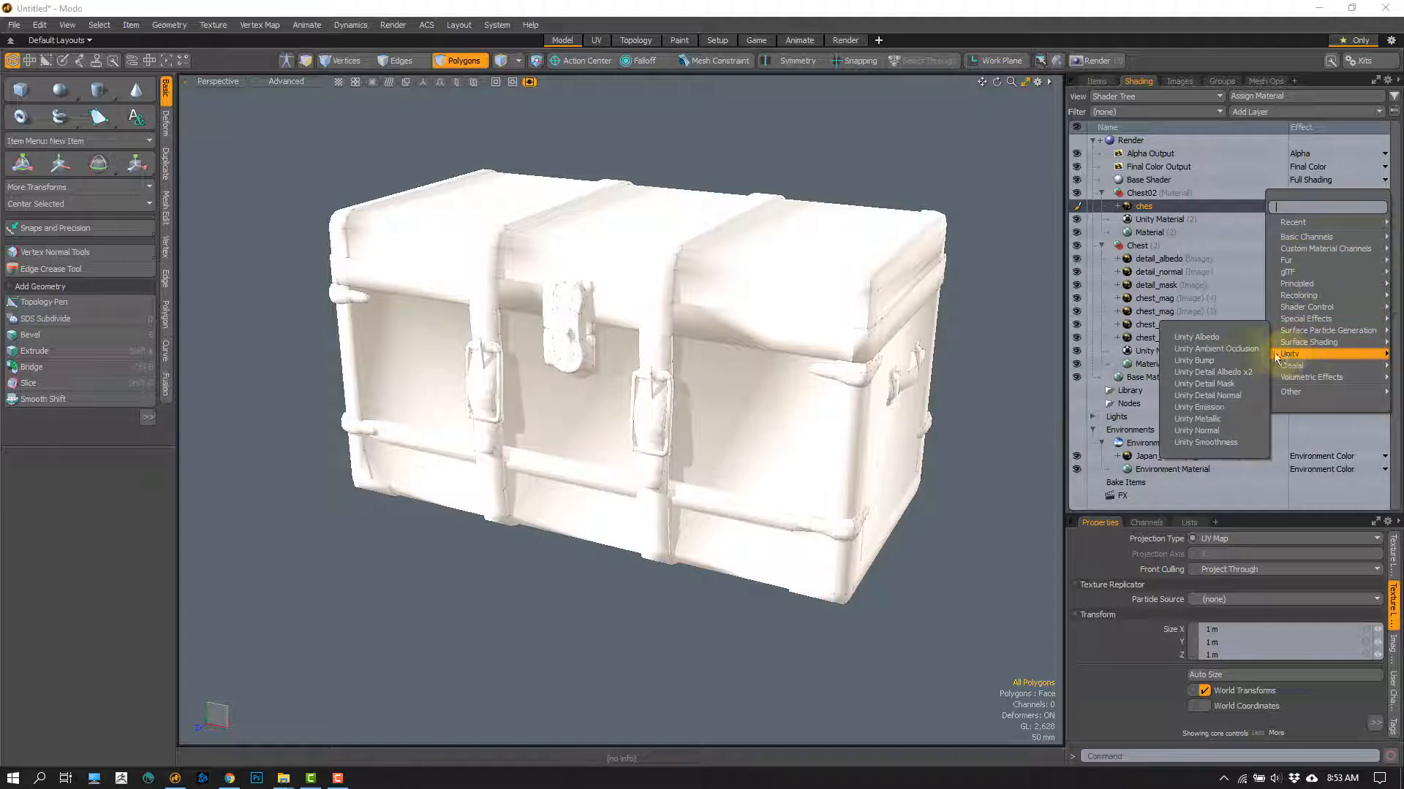
click(1201, 337)
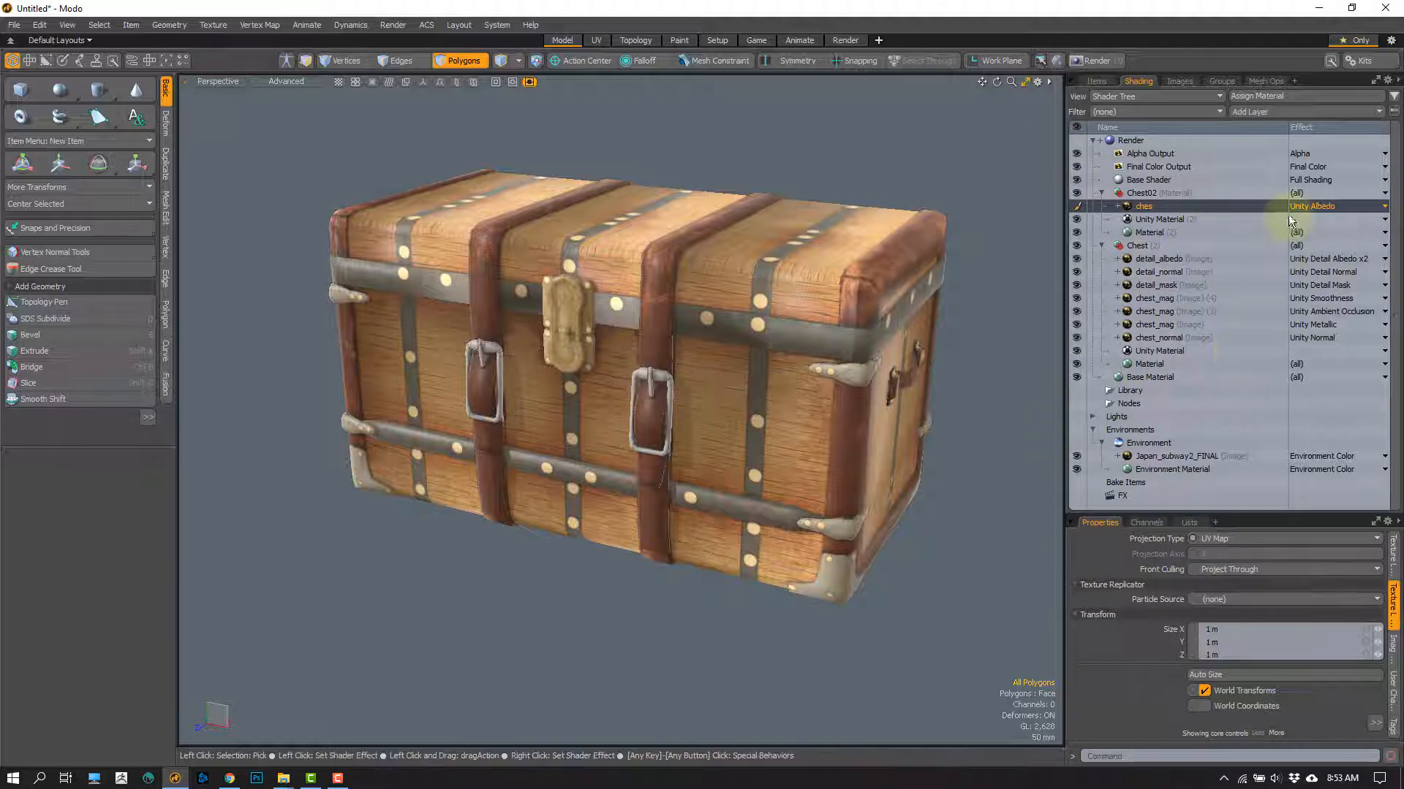
Step: View the Unity effect options available for Chest02's ches texture layer
click(1381, 208)
mouse_move(1300, 351)
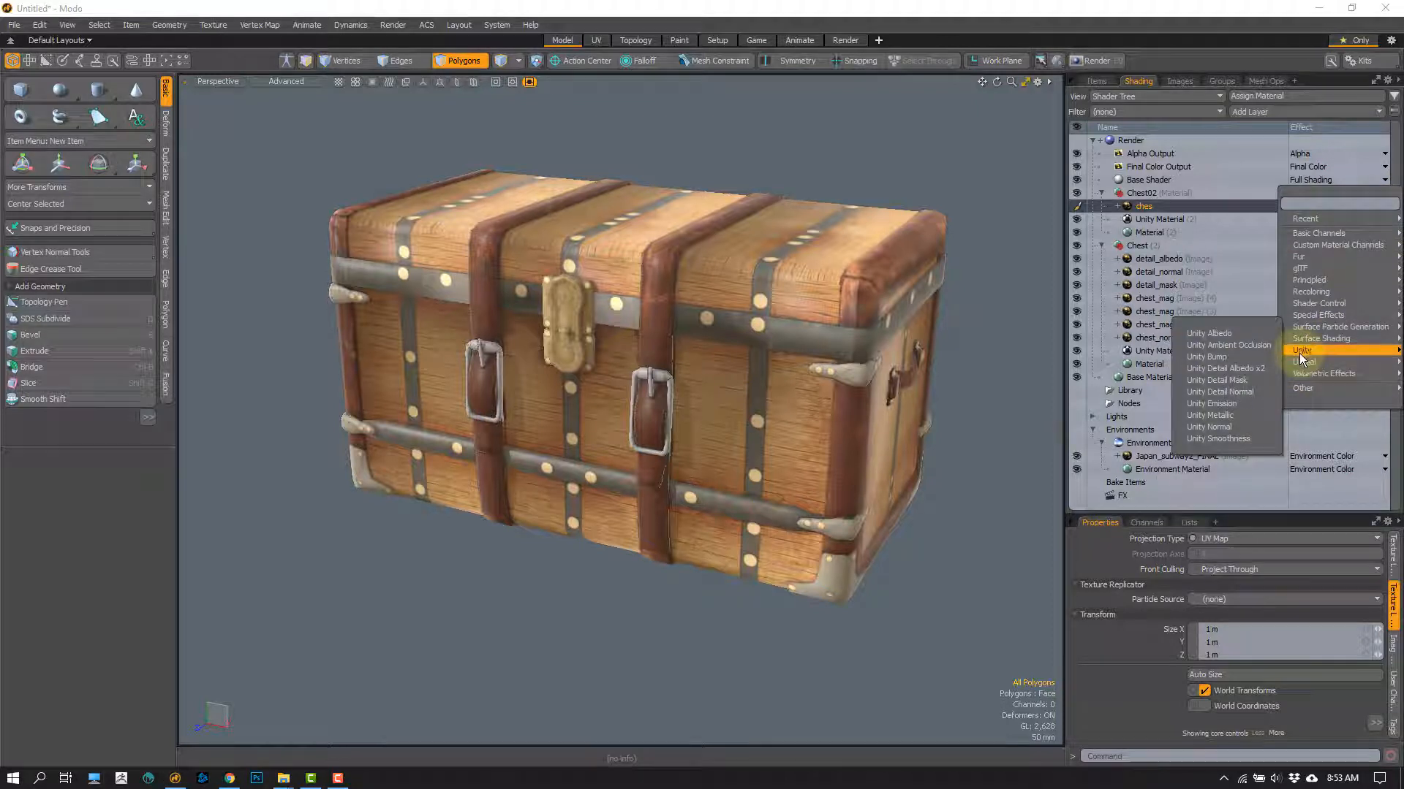
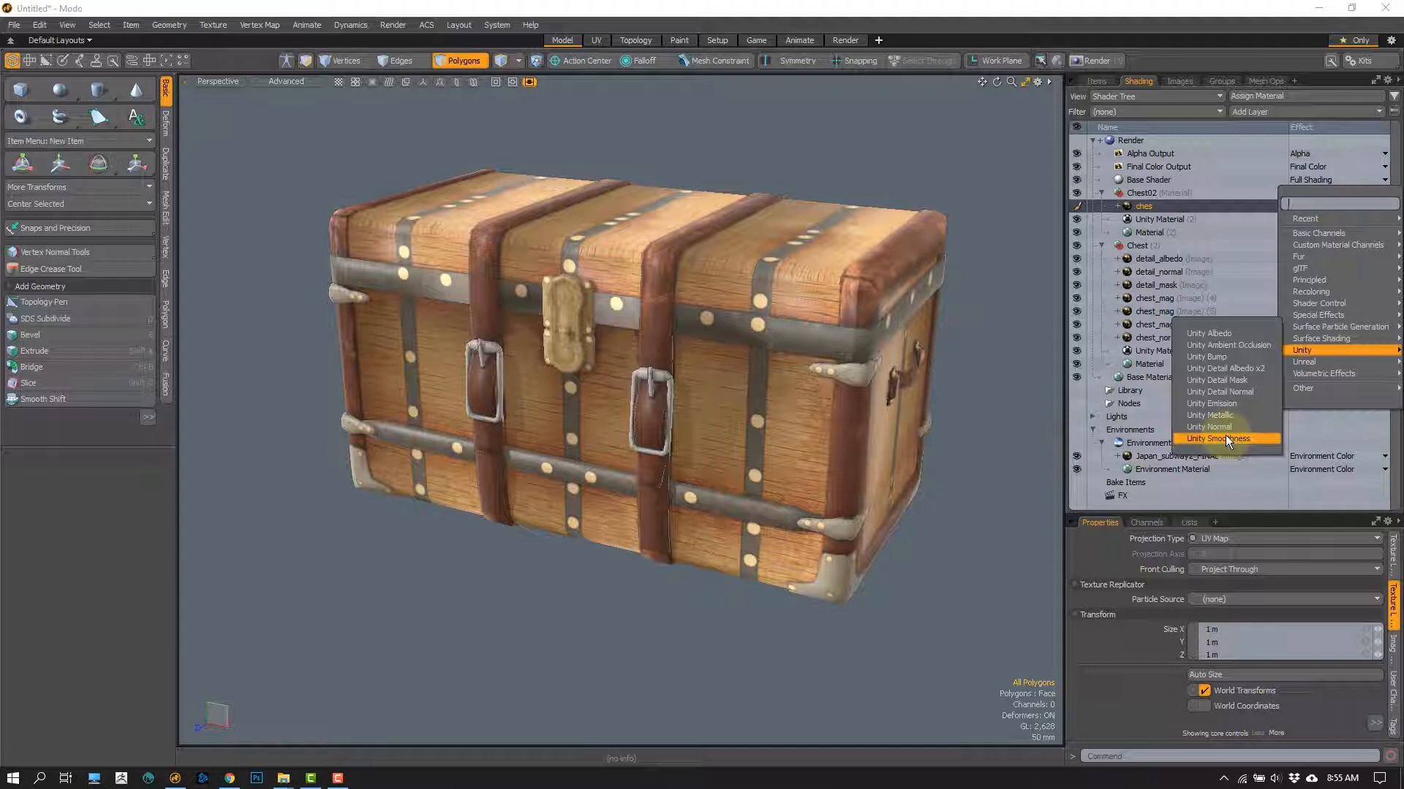
Step: Undo the recent Shader Tree edits back to before the Chest02 material group was created
click(1228, 438)
click(999, 358)
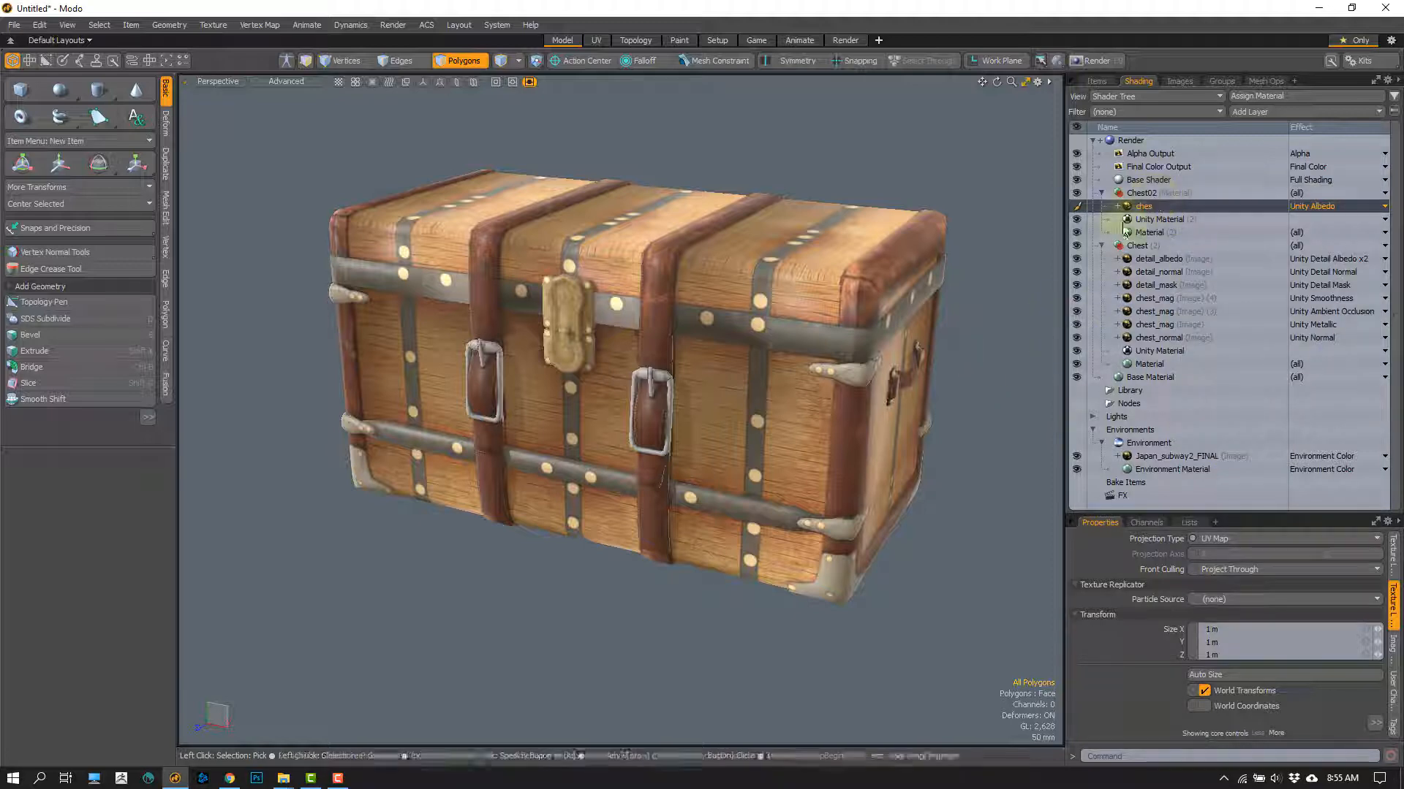
key(ctrl+z)
key(ctrl+z)
key(ctrl+z)
key(ctrl+z)
key(ctrl+z)
key(ctrl+z)
key(ctrl+z)
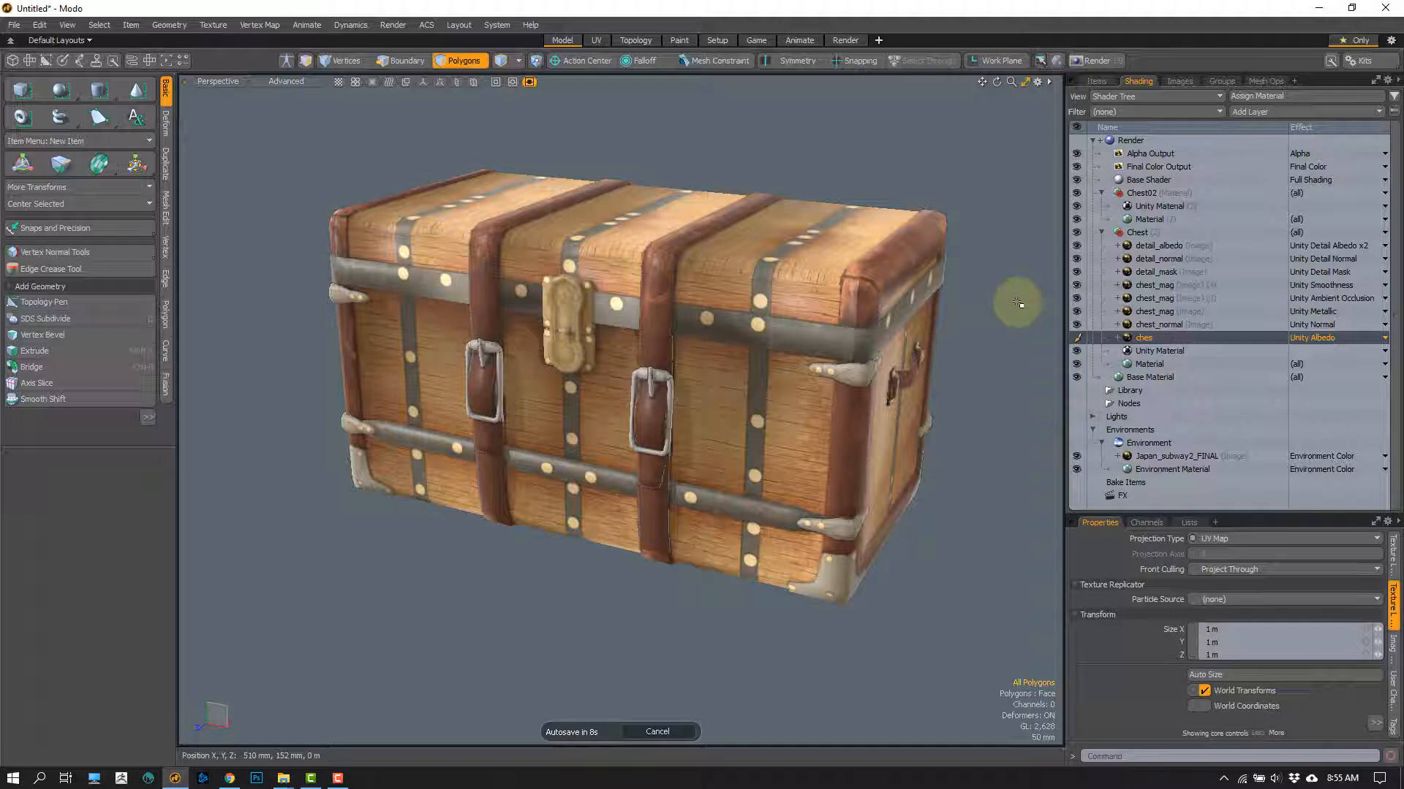
key(ctrl+z)
key(ctrl+z)
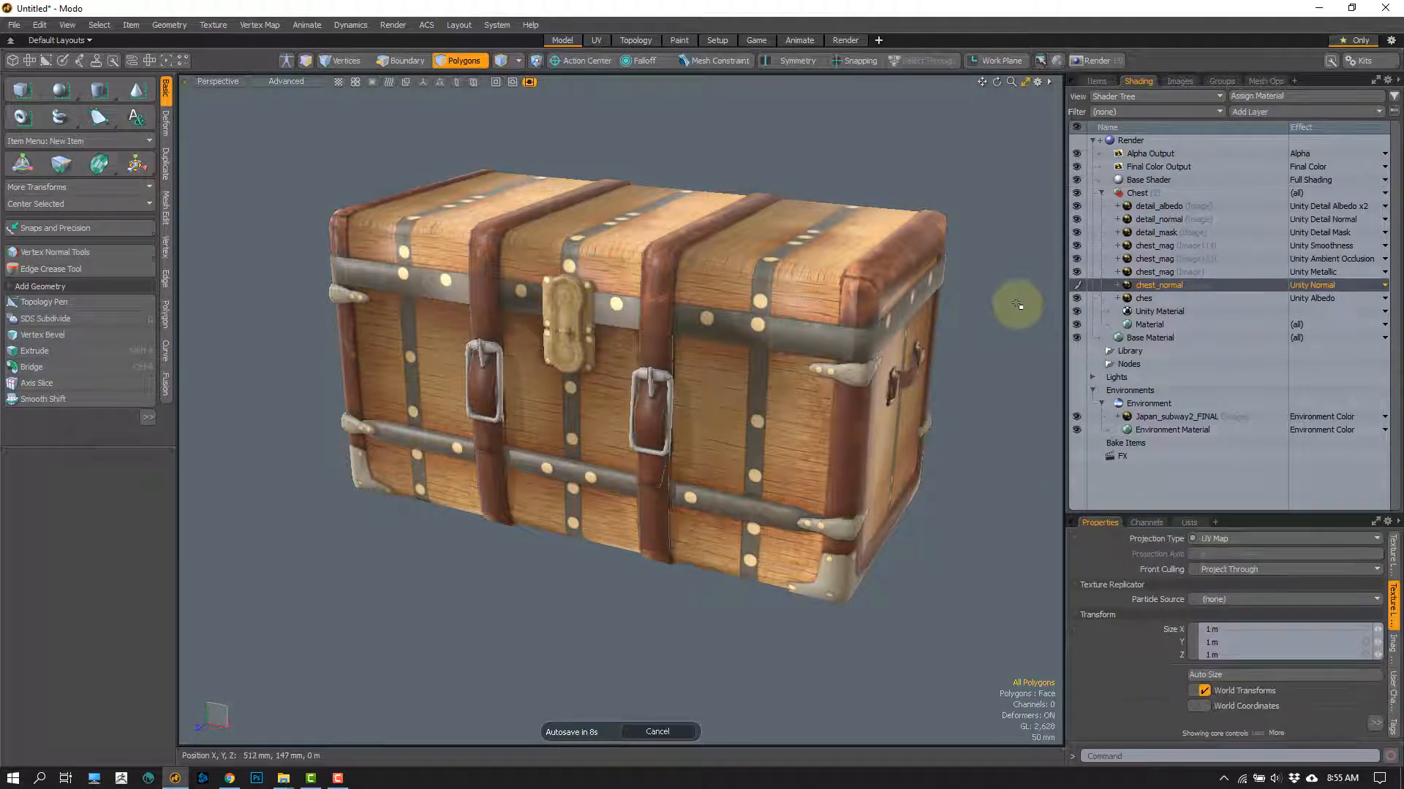
key(ctrl+z)
key(ctrl+z)
key(ctrl+z)
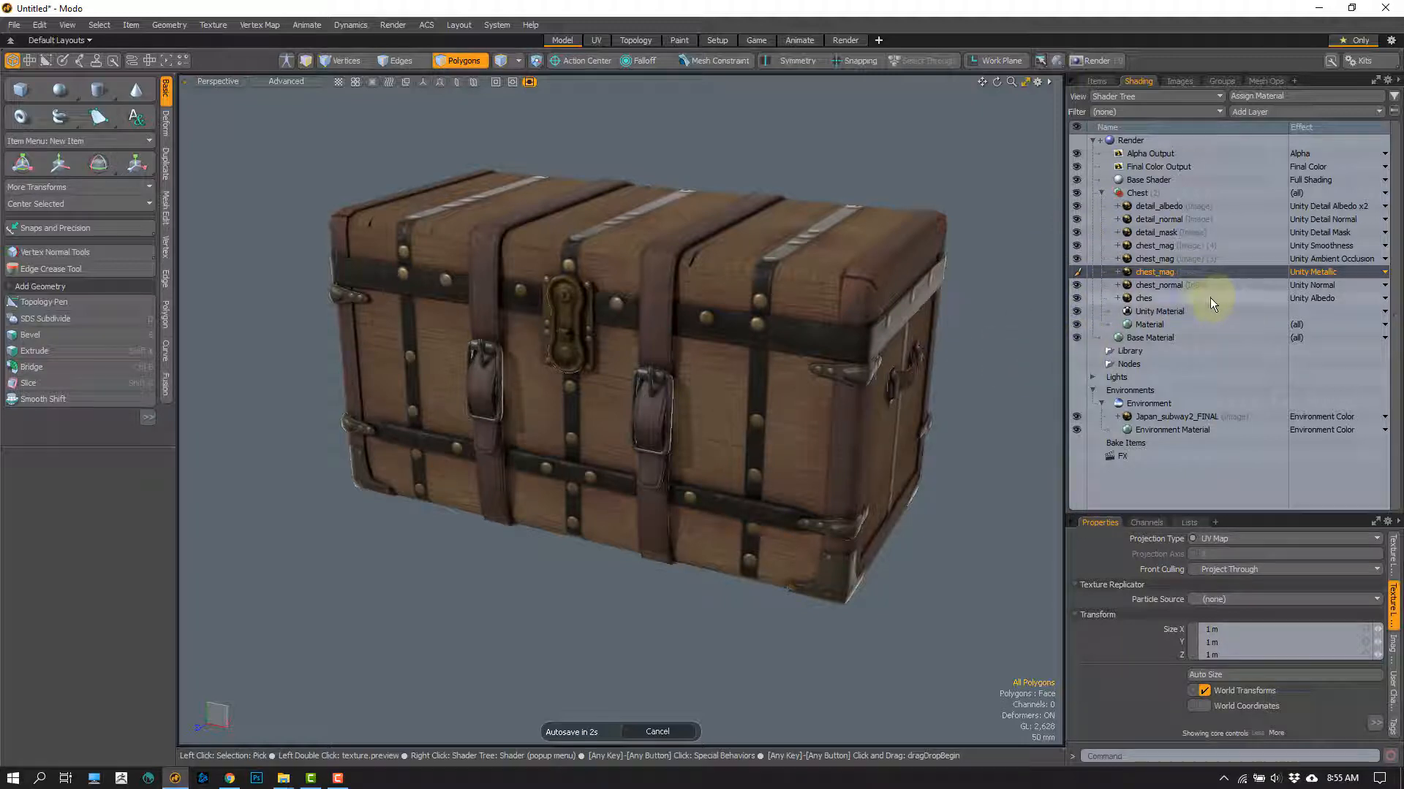
Step: Set the effect of the chest_mag layer directly below detail_mask to Unity Albedo and inspect the chest from the front
right_click(1307, 249)
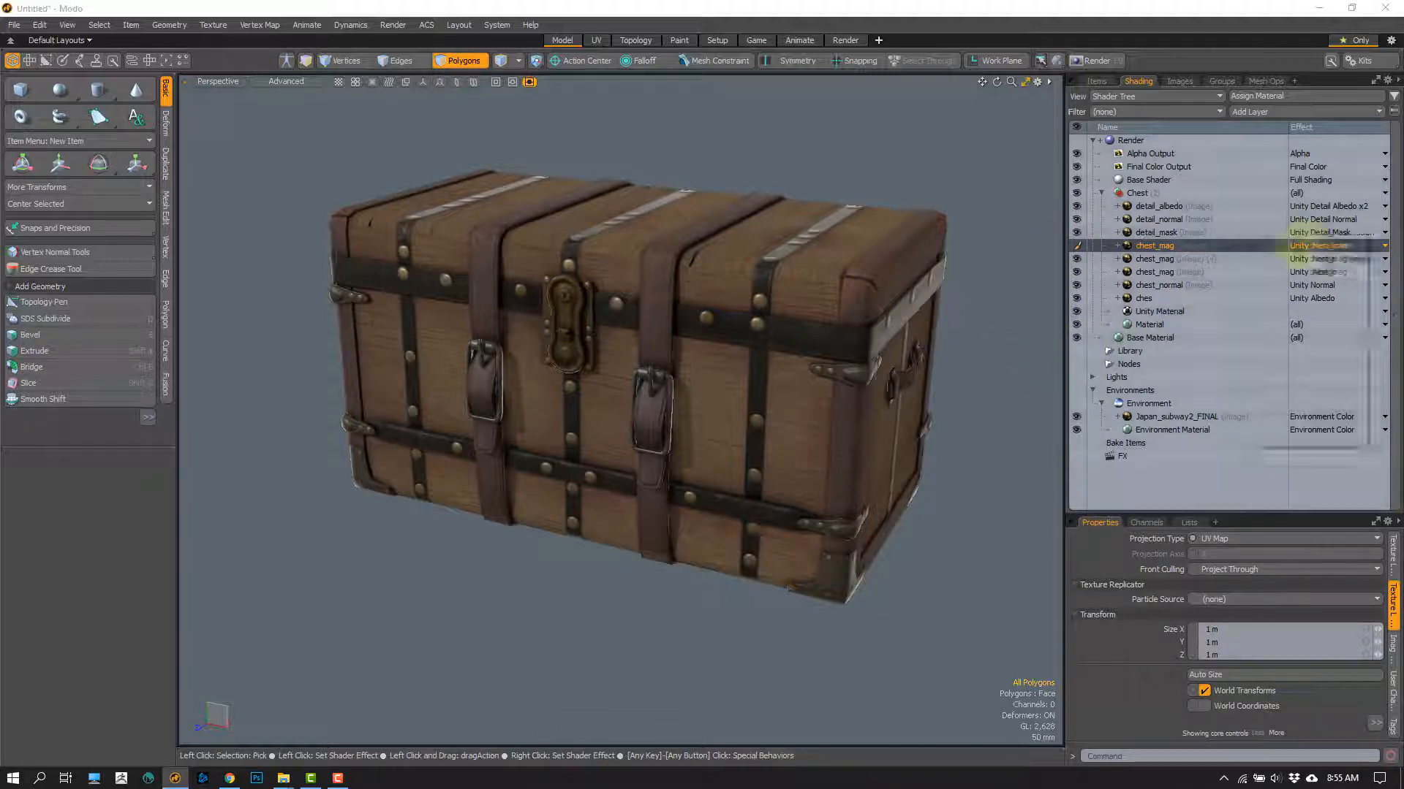
mouse_move(1259, 259)
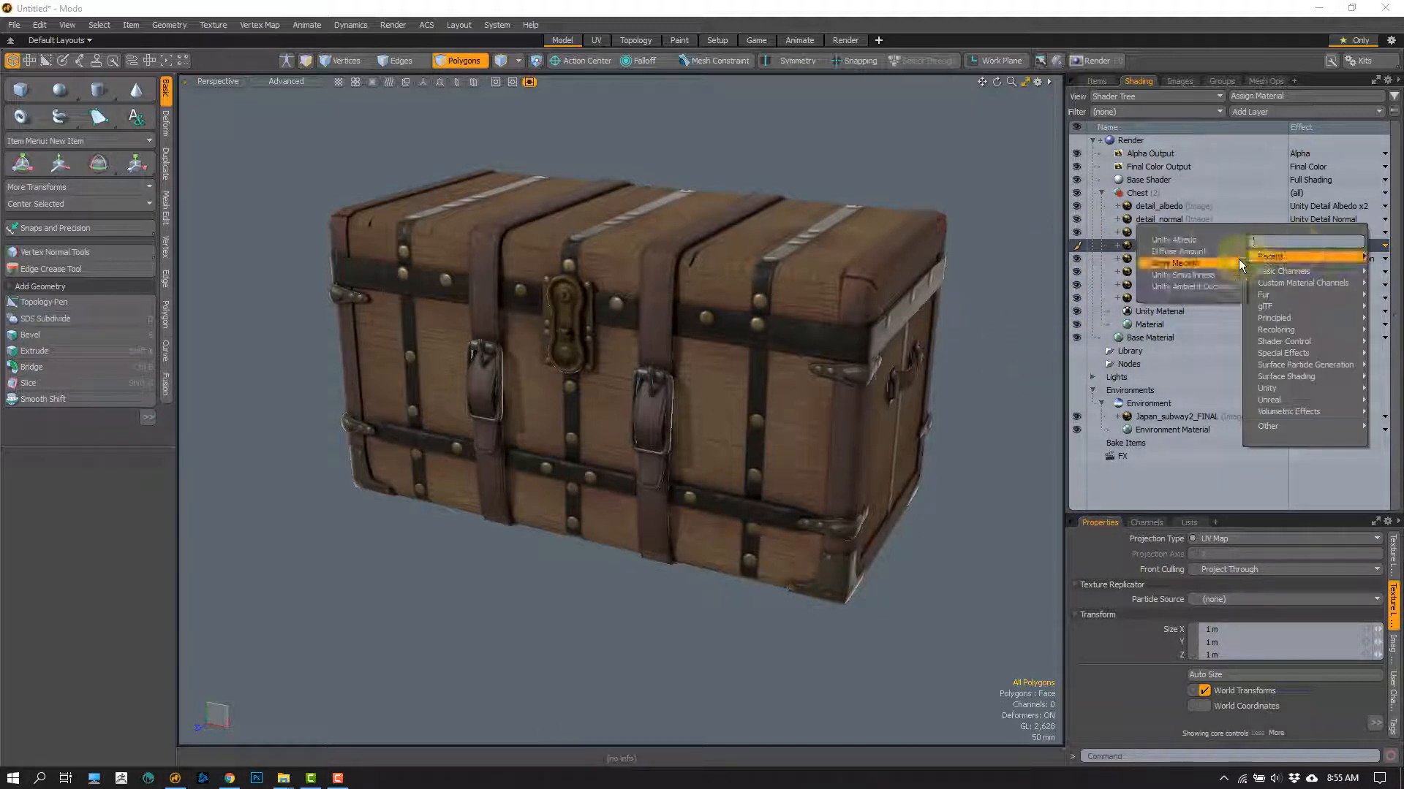
click(1203, 239)
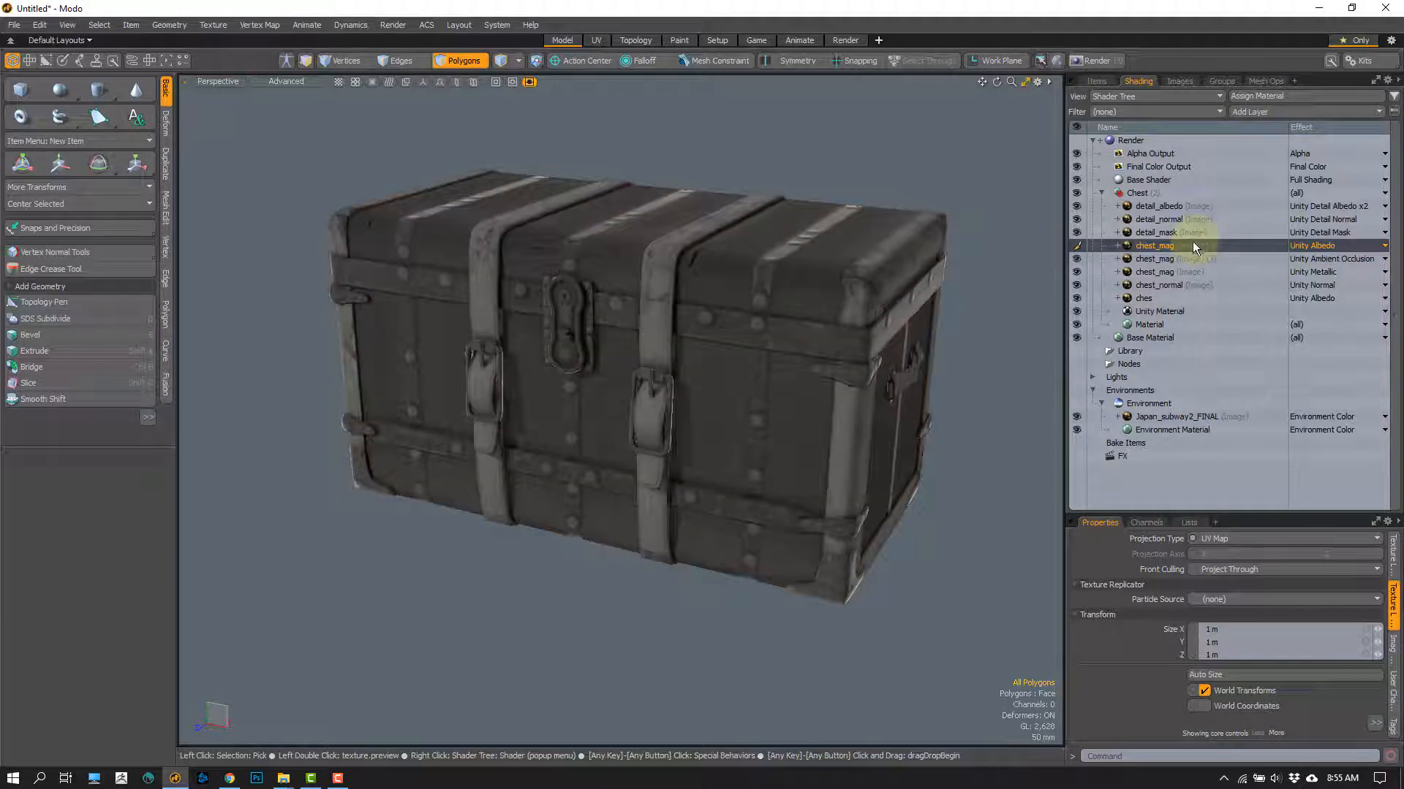
mouse_move(558, 342)
alt+mouse_down()
mouse_move(595, 329)
mouse_move(580, 354)
mouse_move(529, 359)
mouse_move(549, 370)
alt+mouse_up()
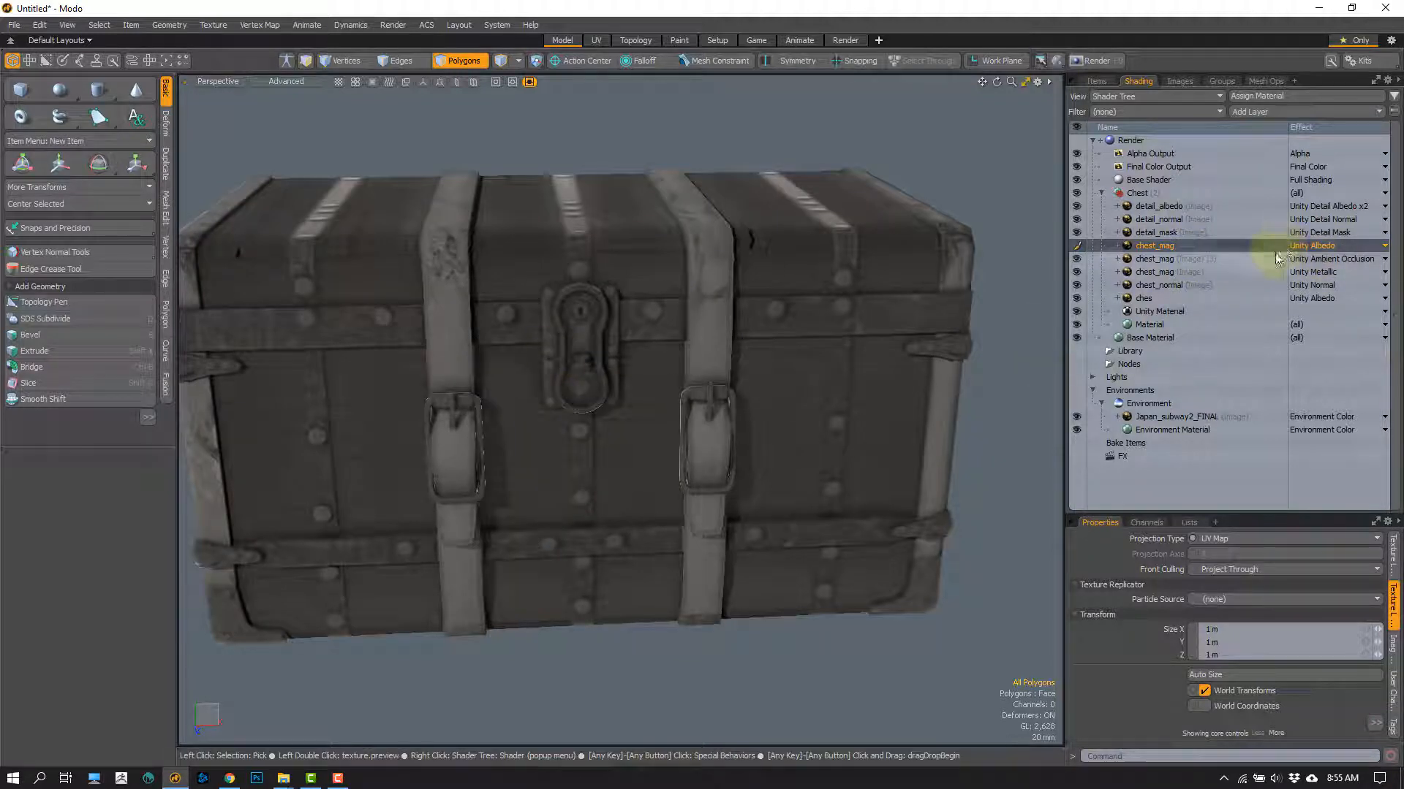
alt+drag(655, 304, 485, 298)
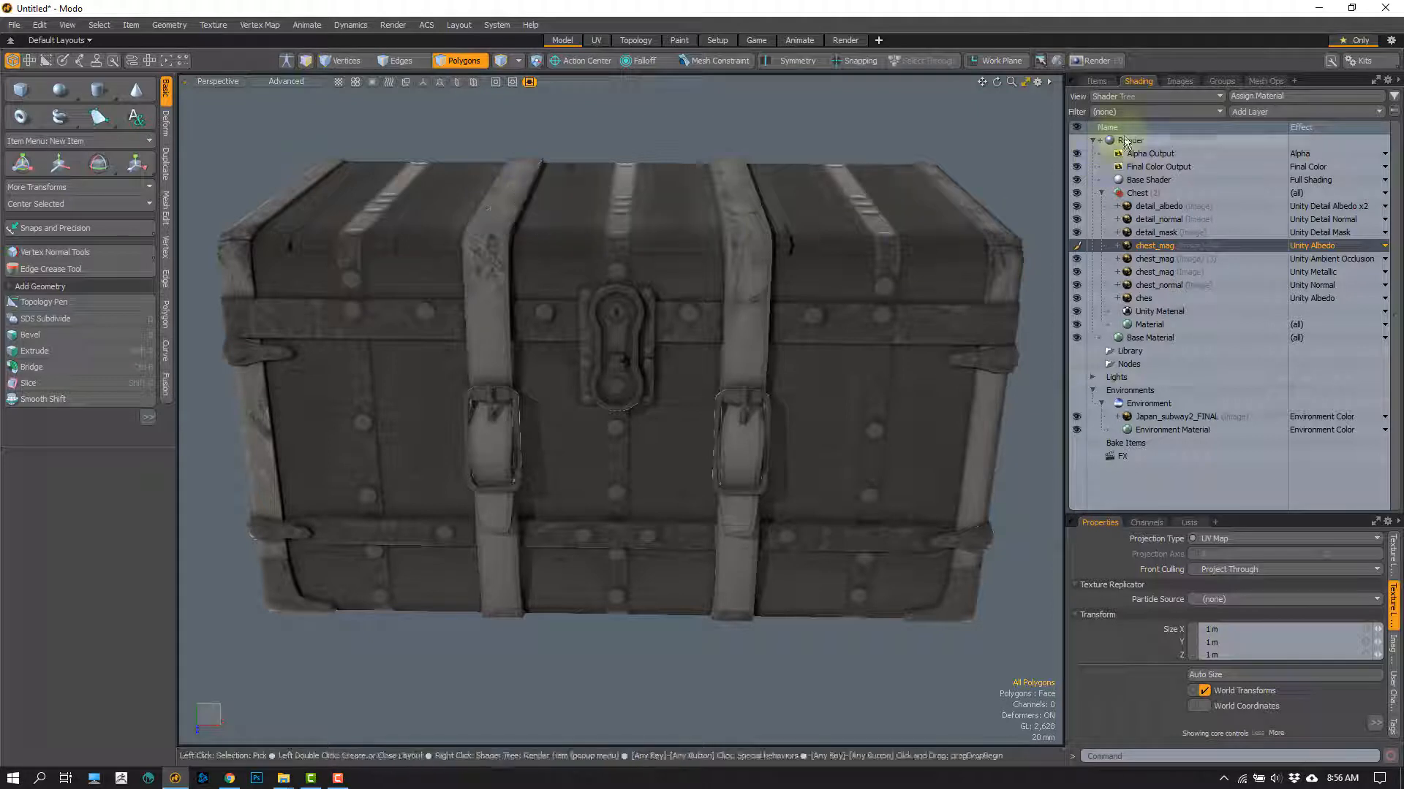
Step: View the custom material types that can be added as a layer, including Unity Material and Unreal Material
click(1286, 109)
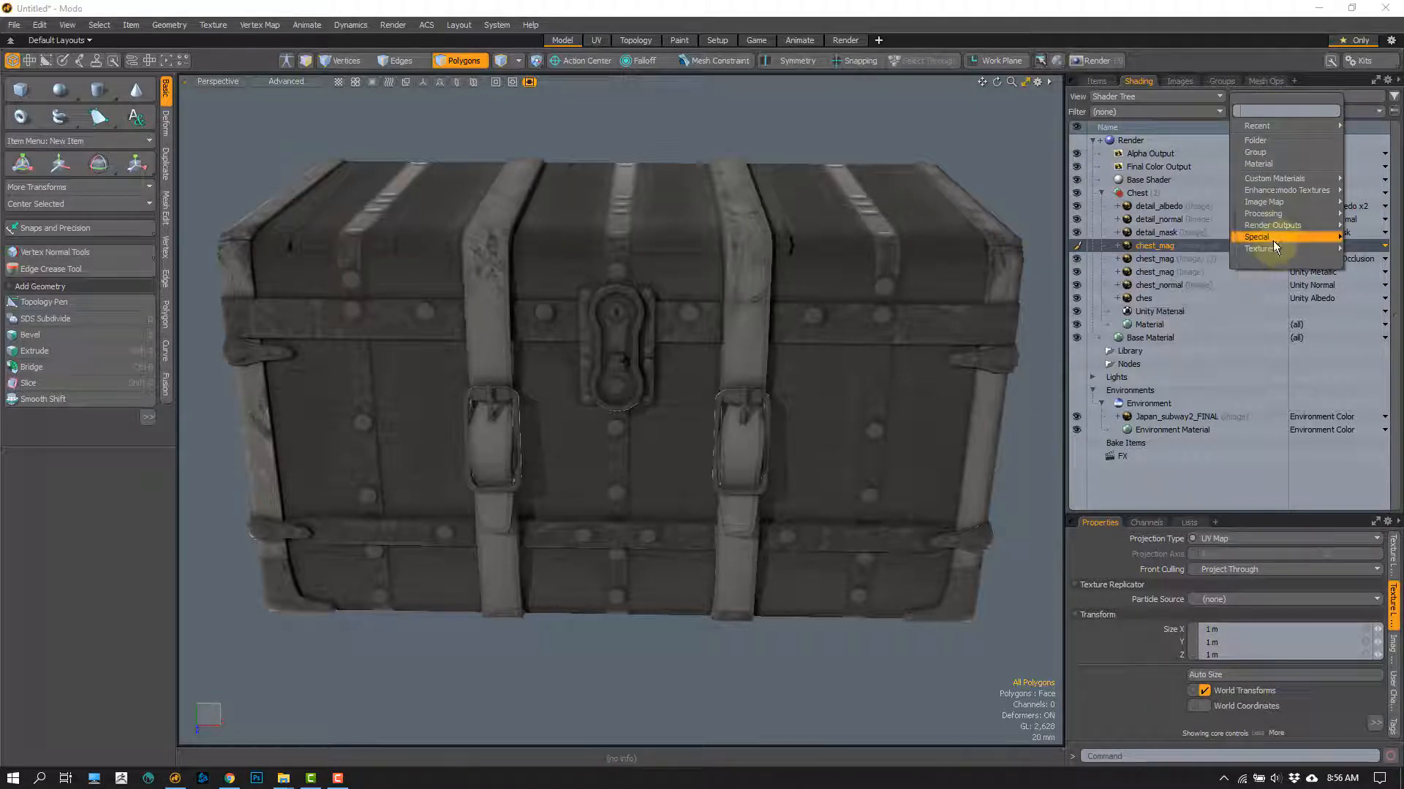
mouse_move(1274, 178)
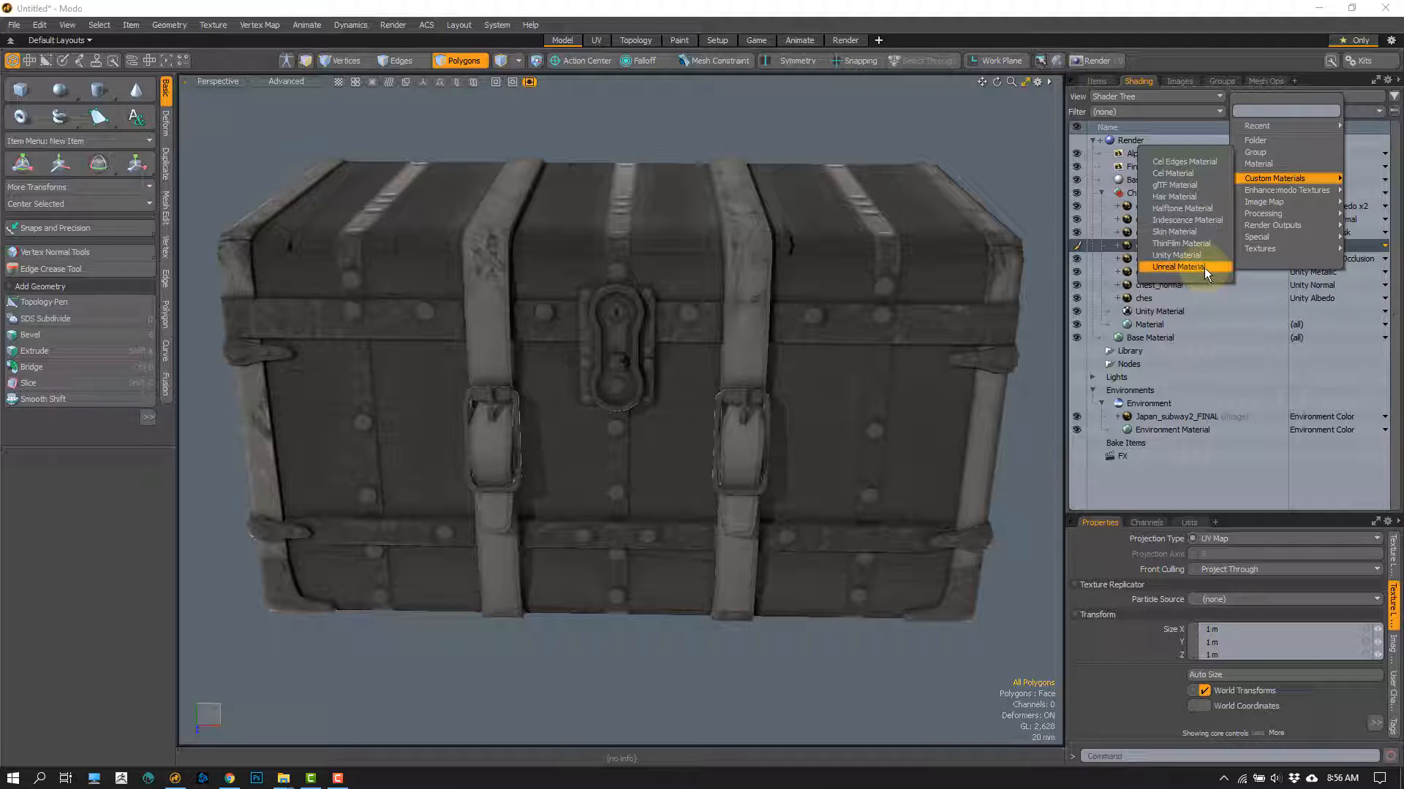
click(1006, 141)
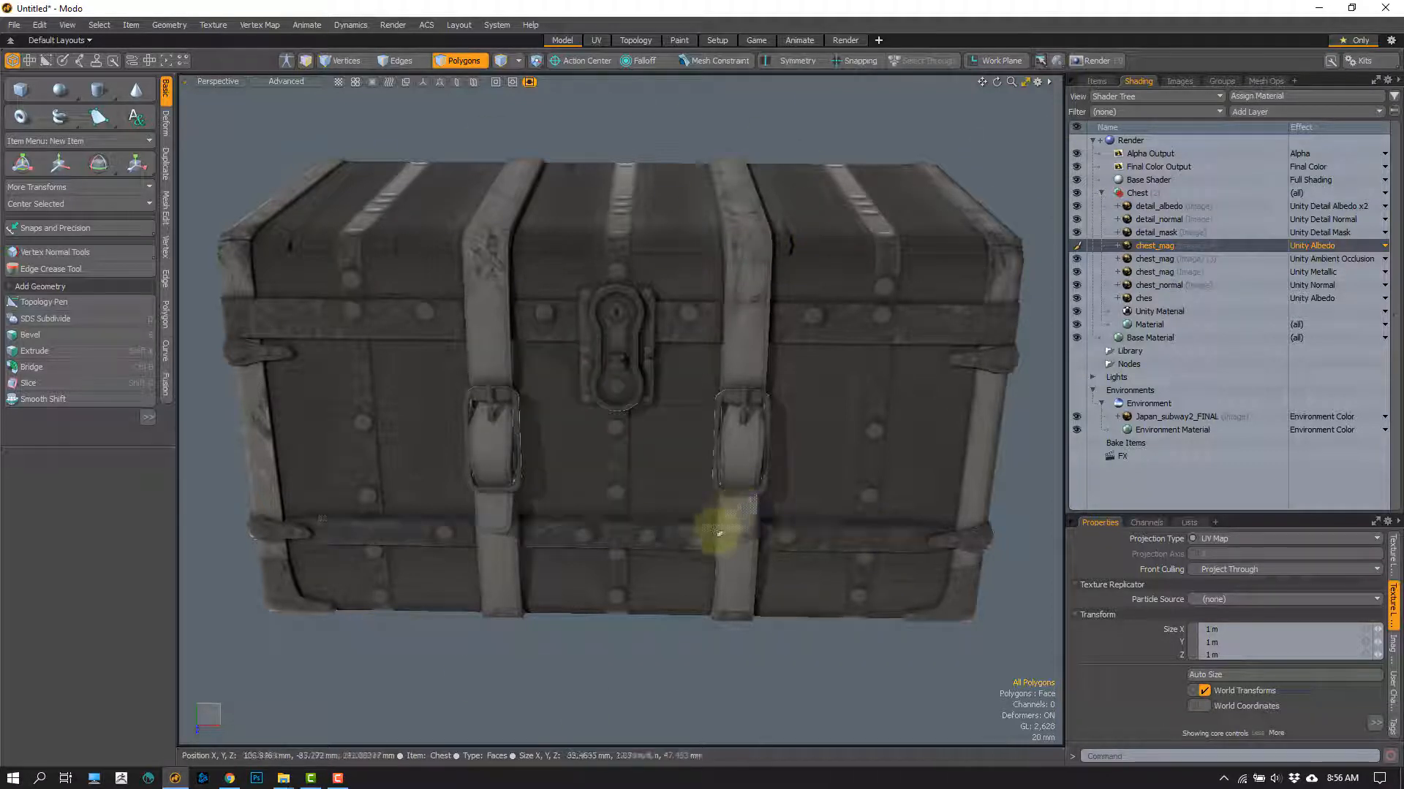
key(1)
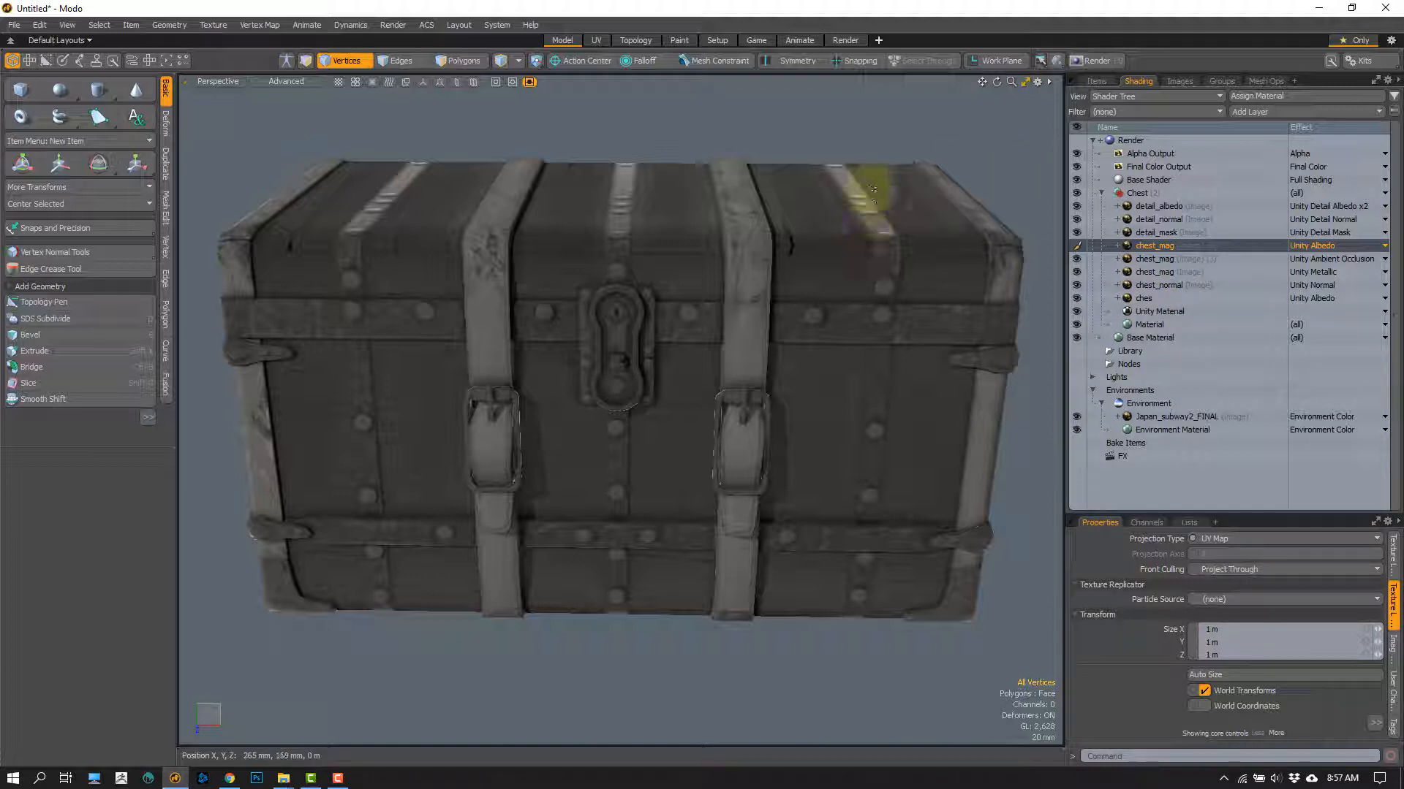
mouse_move(905, 176)
right_down()
mouse_move(144, 511)
mouse_move(1007, 305)
mouse_move(1011, 322)
right_up()
click(761, 673)
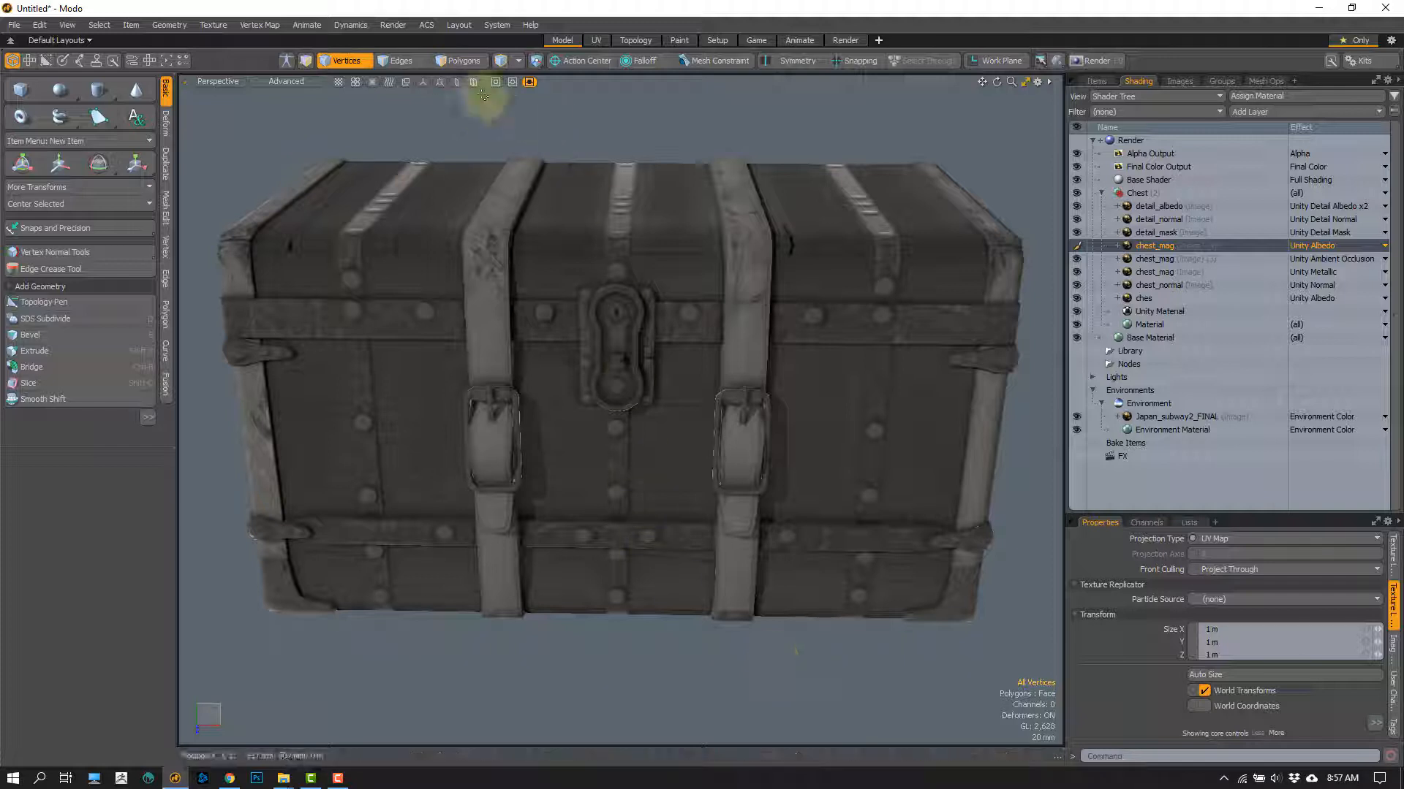
mouse_move(444, 97)
right_down()
mouse_move(220, 470)
mouse_move(909, 117)
mouse_move(927, 130)
right_up()
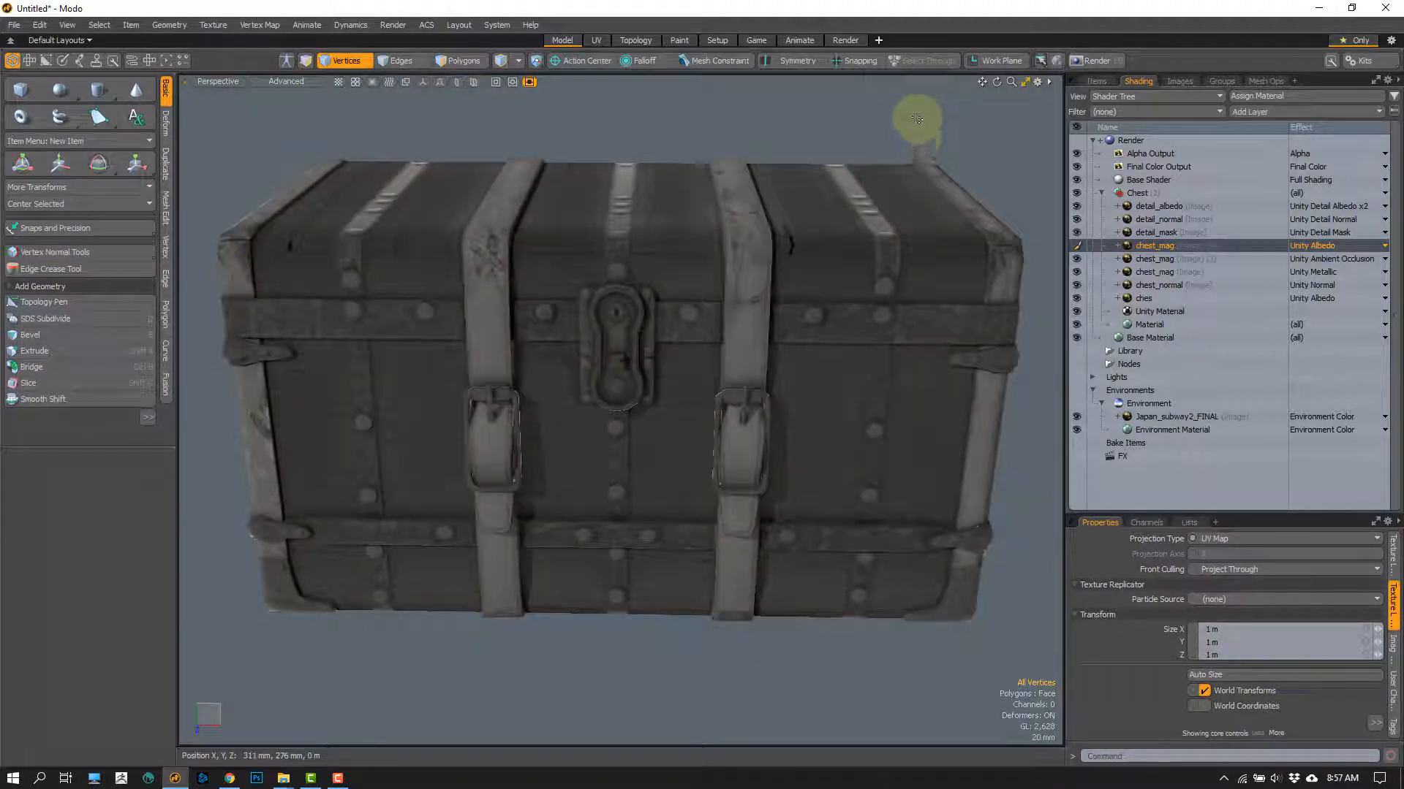
click(918, 119)
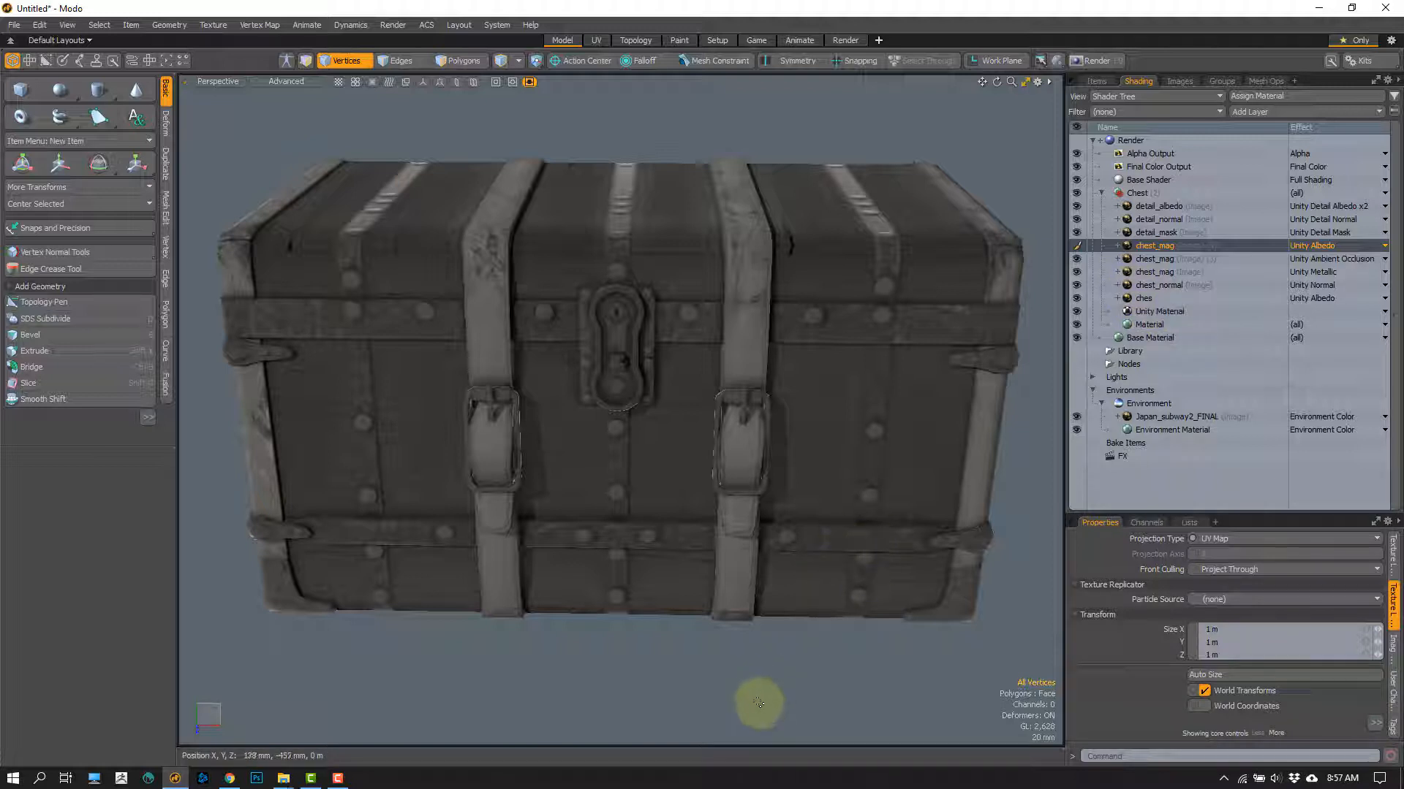
Step: Set the effect of the chest_mag layer directly below detail_mask to Unity Smoothness and inspect the chest at an angle
click(1315, 246)
mouse_move(1314, 263)
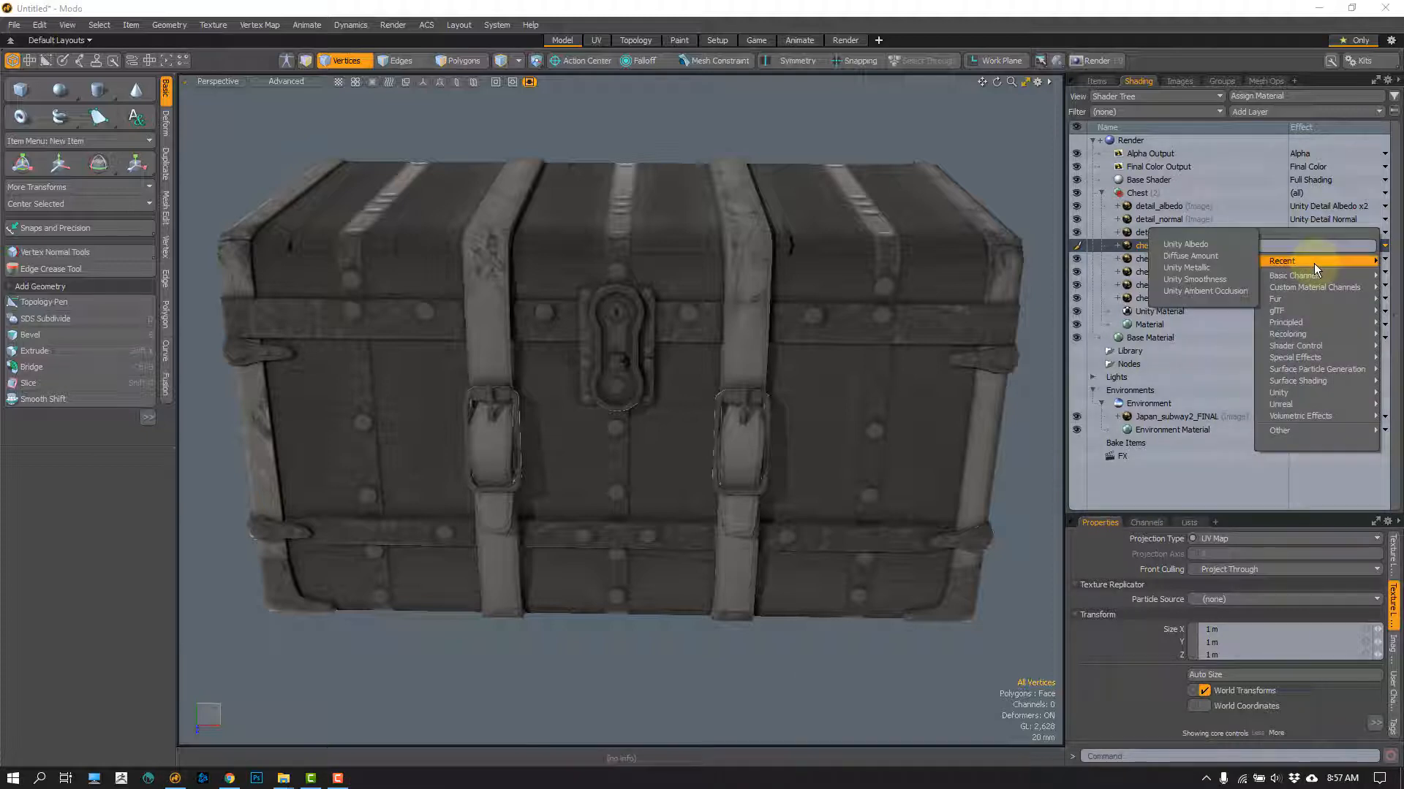
click(1202, 280)
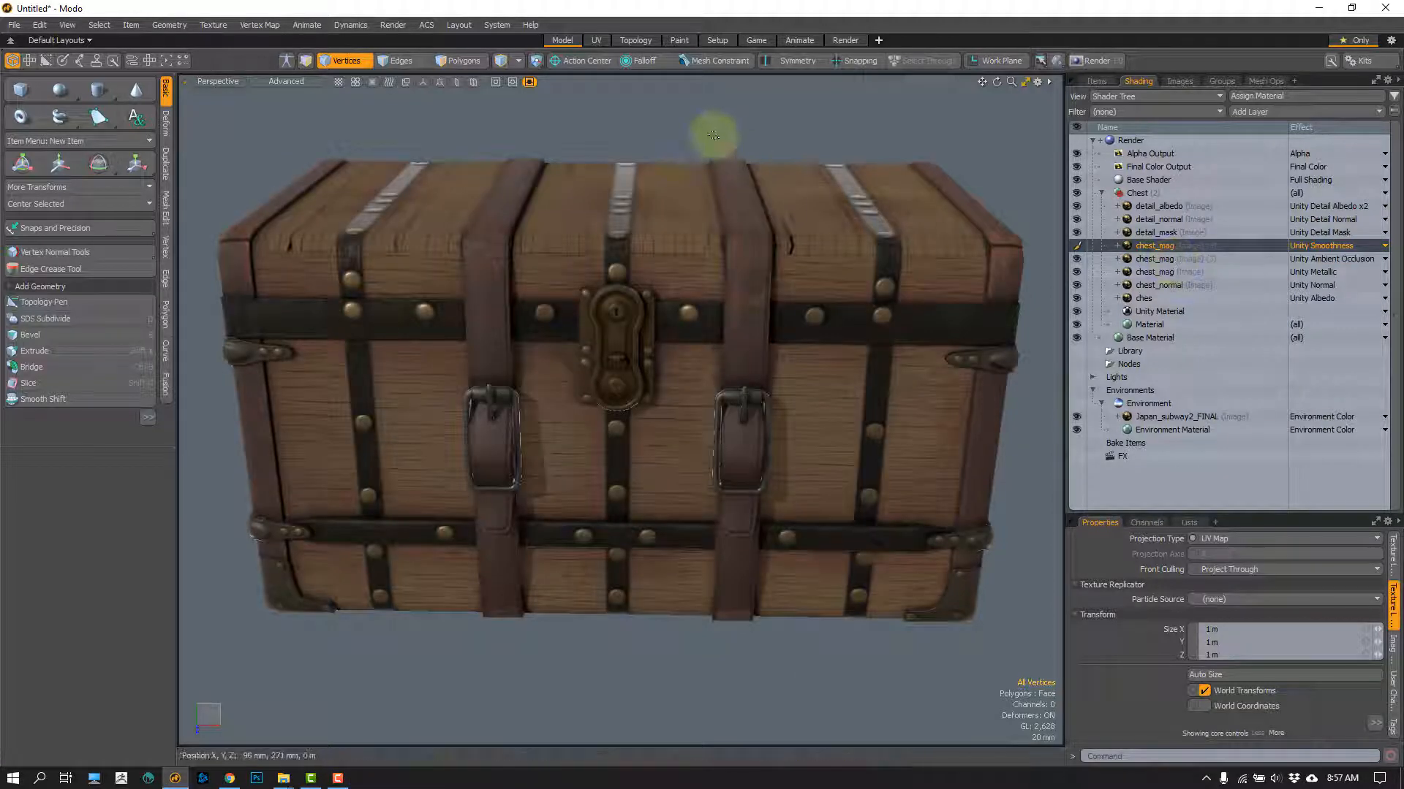
alt+drag(683, 407, 611, 398)
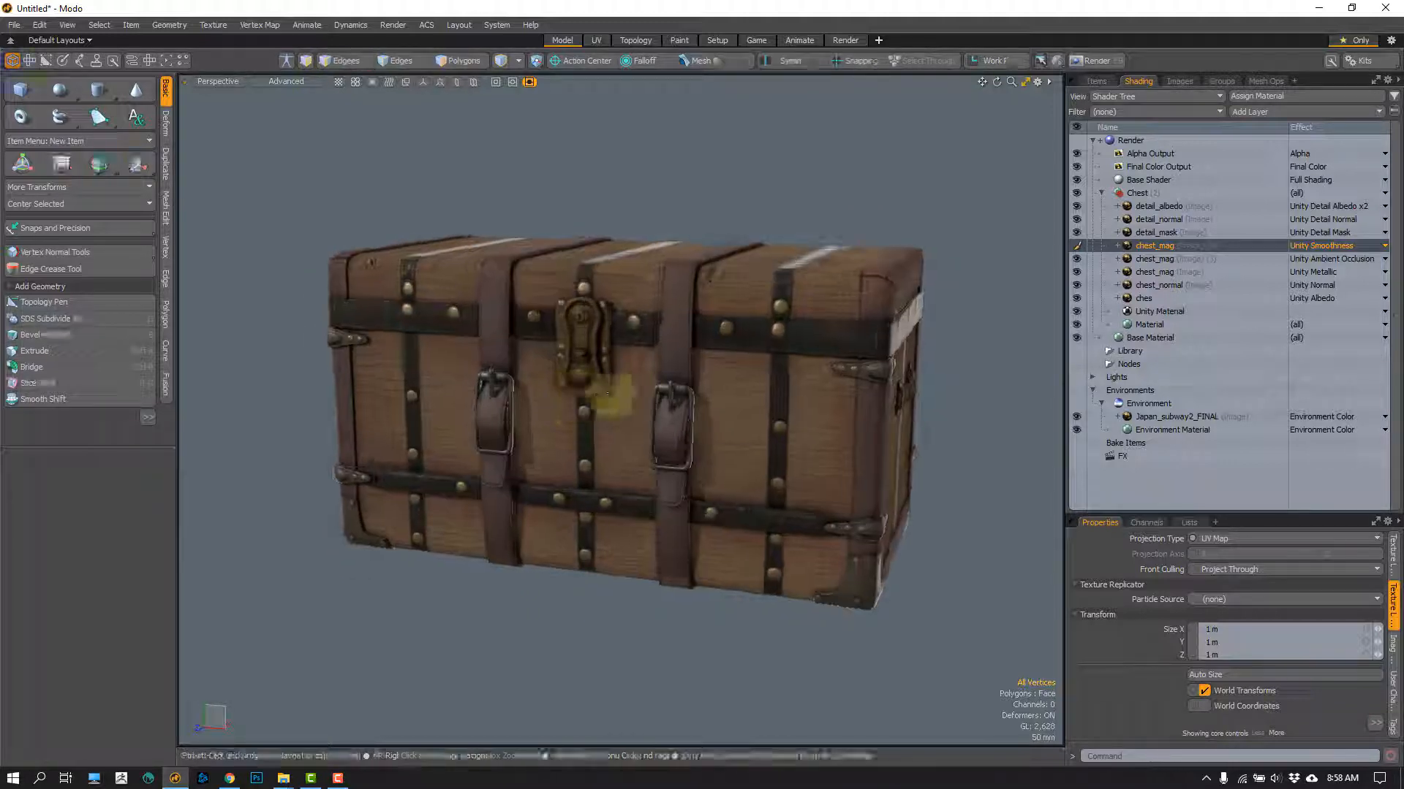
Step: Switch to the Render layout and bring the whole chest into view in the render preview
click(836, 43)
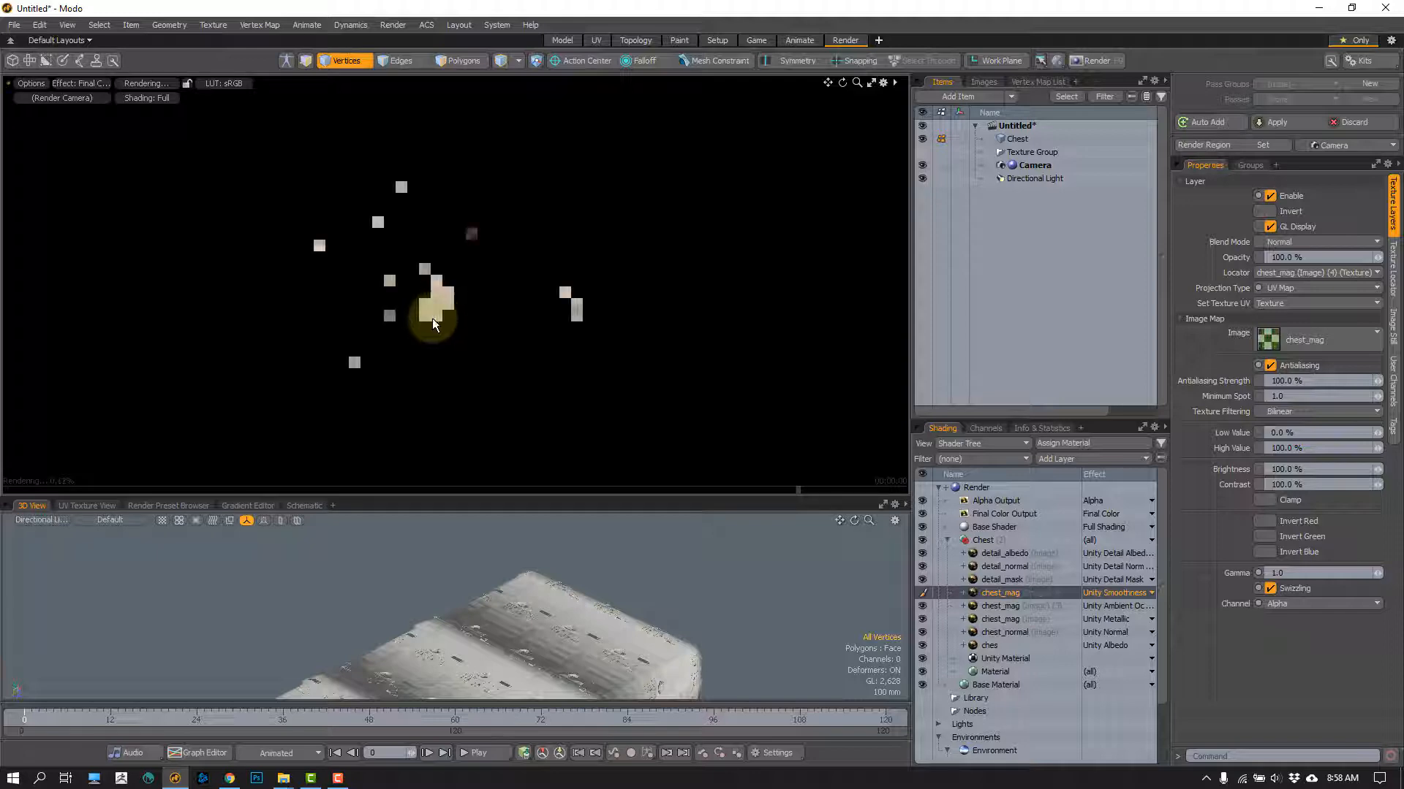
mouse_move(428, 270)
alt+mouse_down()
mouse_move(463, 281)
mouse_move(444, 236)
mouse_move(361, 282)
mouse_move(451, 246)
mouse_move(413, 258)
alt+mouse_up()
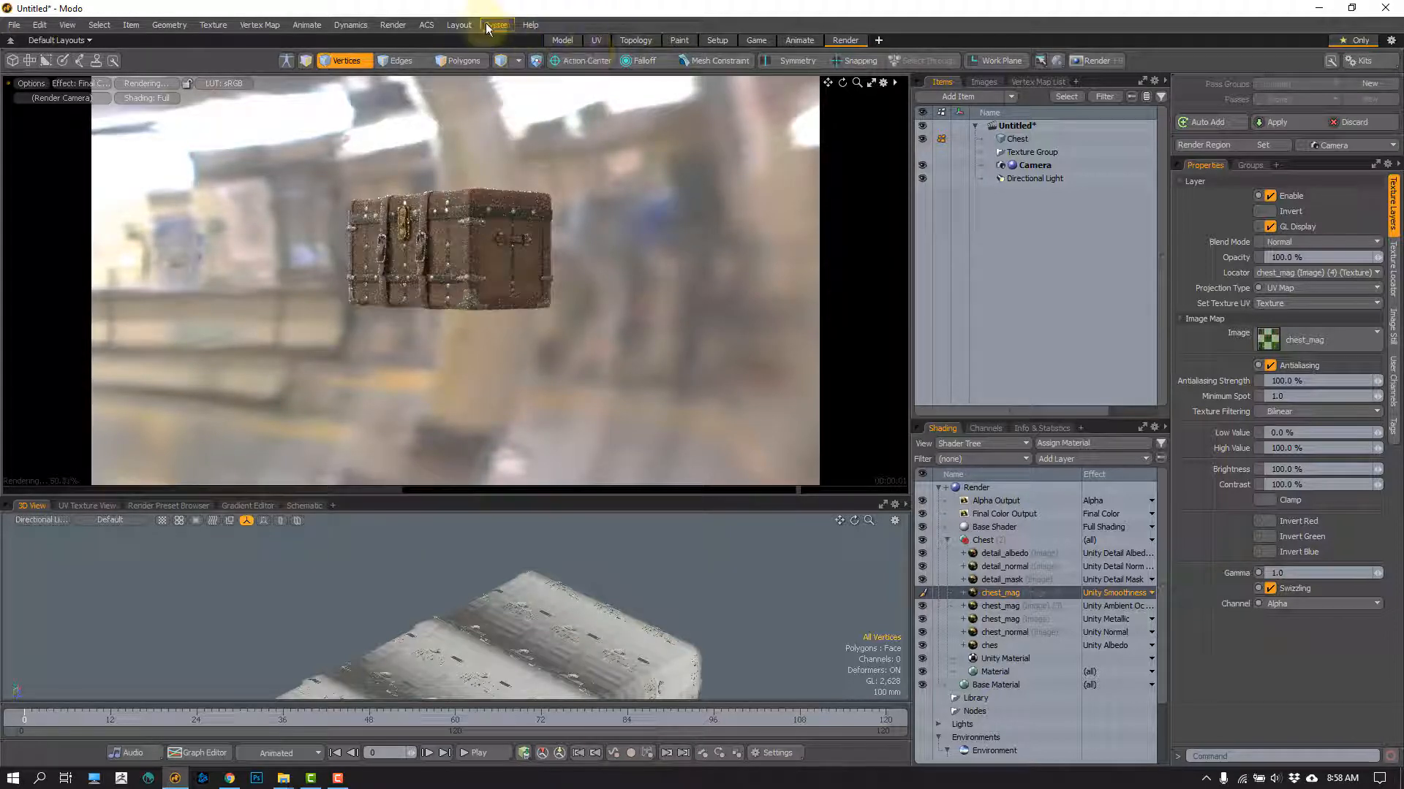
click(387, 26)
click(416, 46)
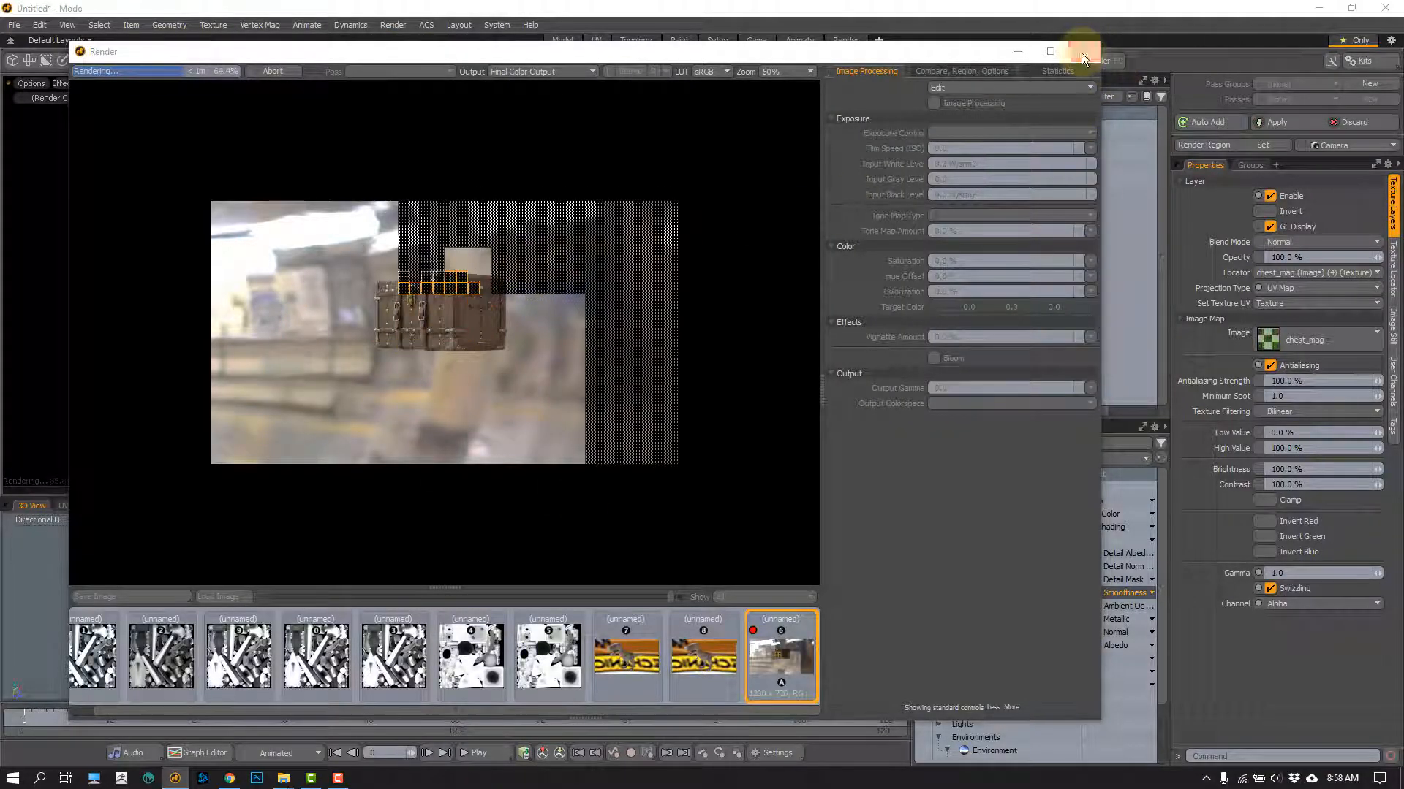
click(1083, 51)
click(690, 443)
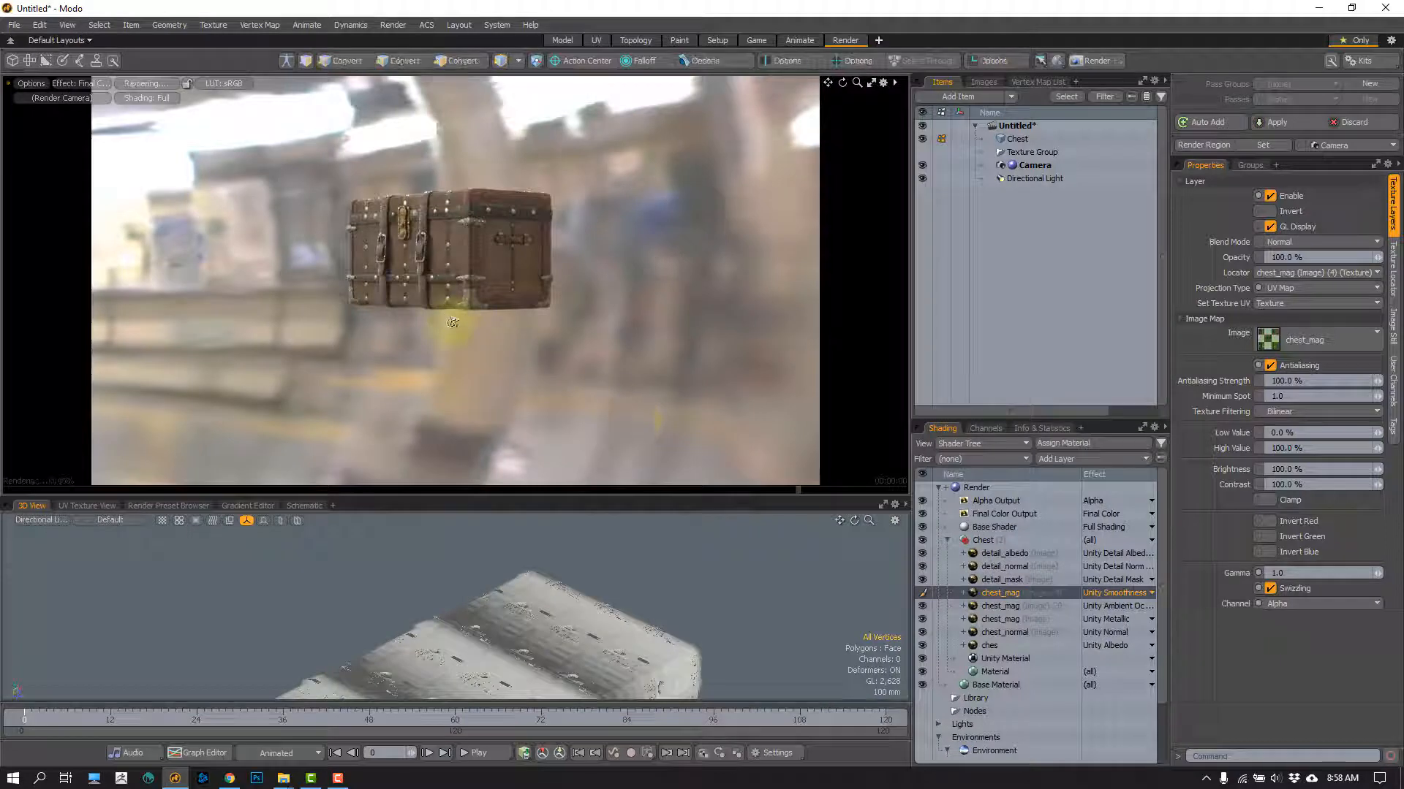
Step: Frame the chest closer and from a higher angle in the render preview and render the image
alt+drag(453, 322, 420, 348)
alt+shift+drag(423, 266, 474, 310)
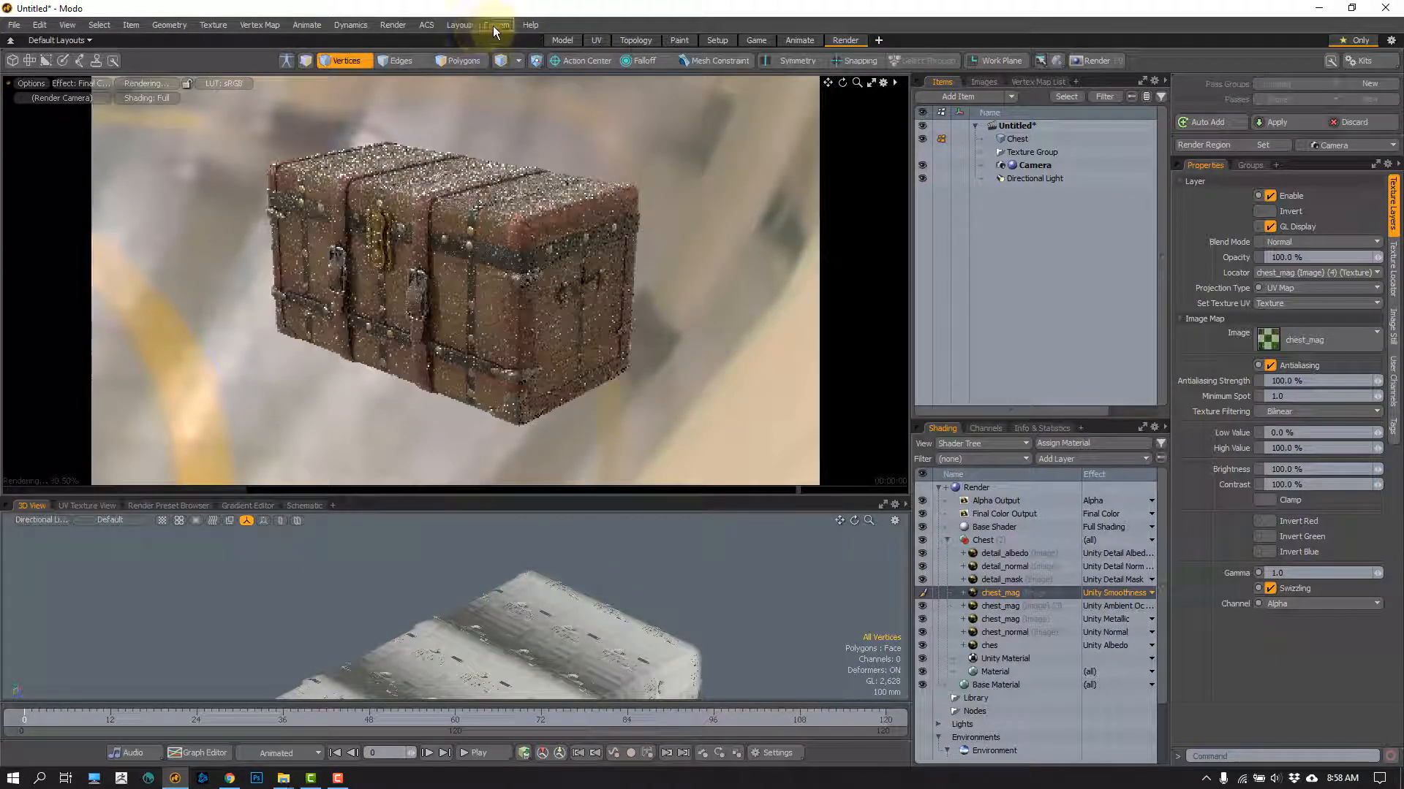
click(392, 26)
click(443, 41)
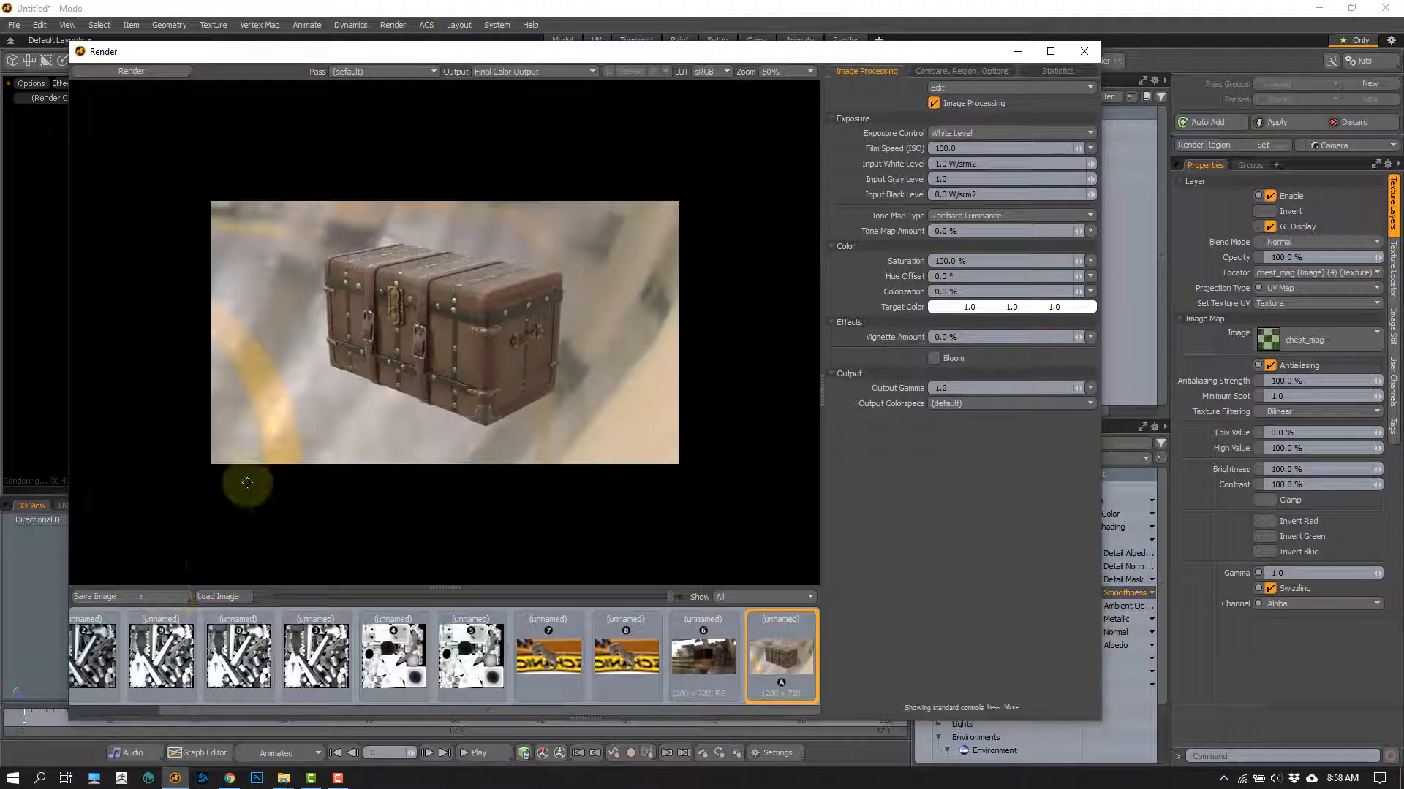
Step: View the Alpha Output of the finished render and return to its Final Color Output
mouse_move(665, 54)
mouse_down()
mouse_move(446, 38)
mouse_move(488, 38)
mouse_up()
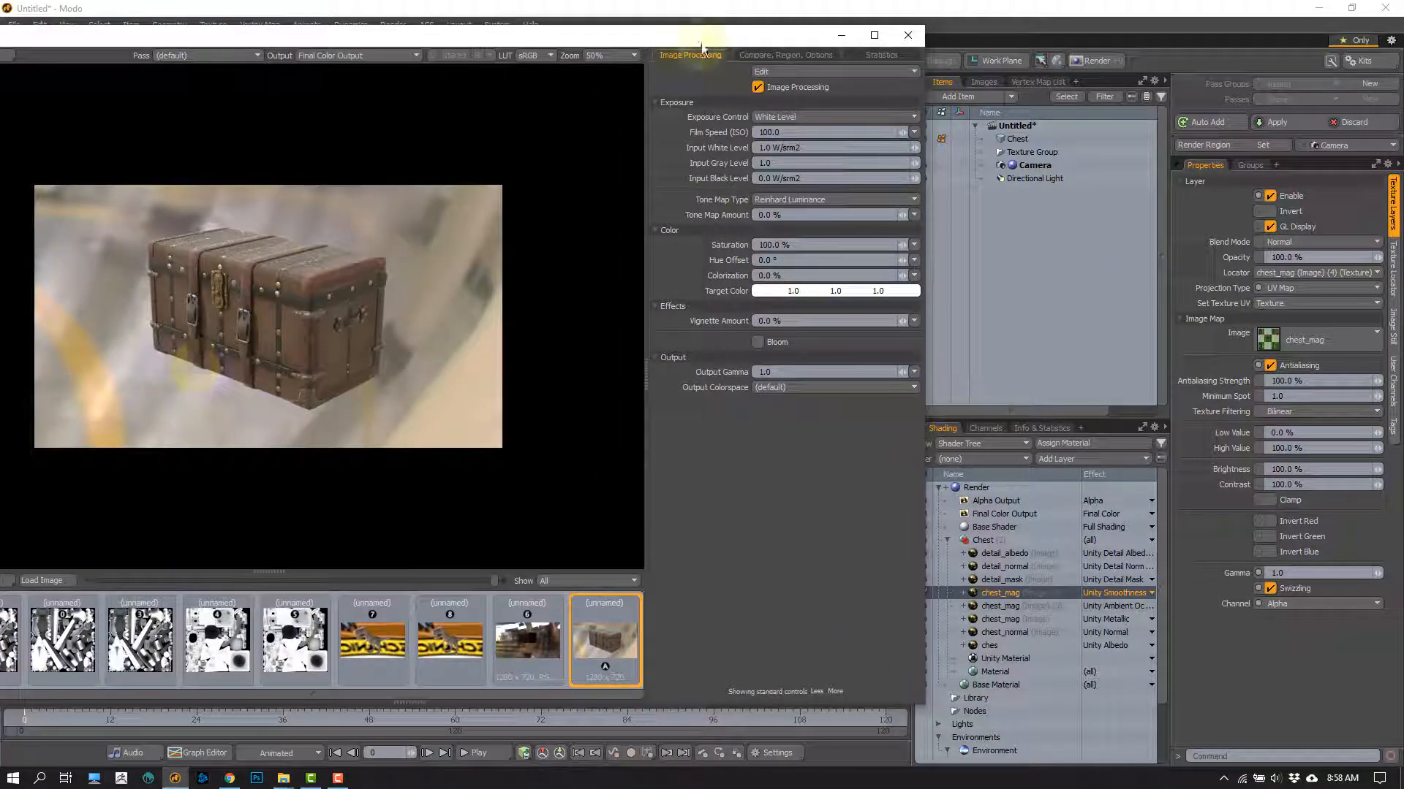
drag(696, 44, 607, 38)
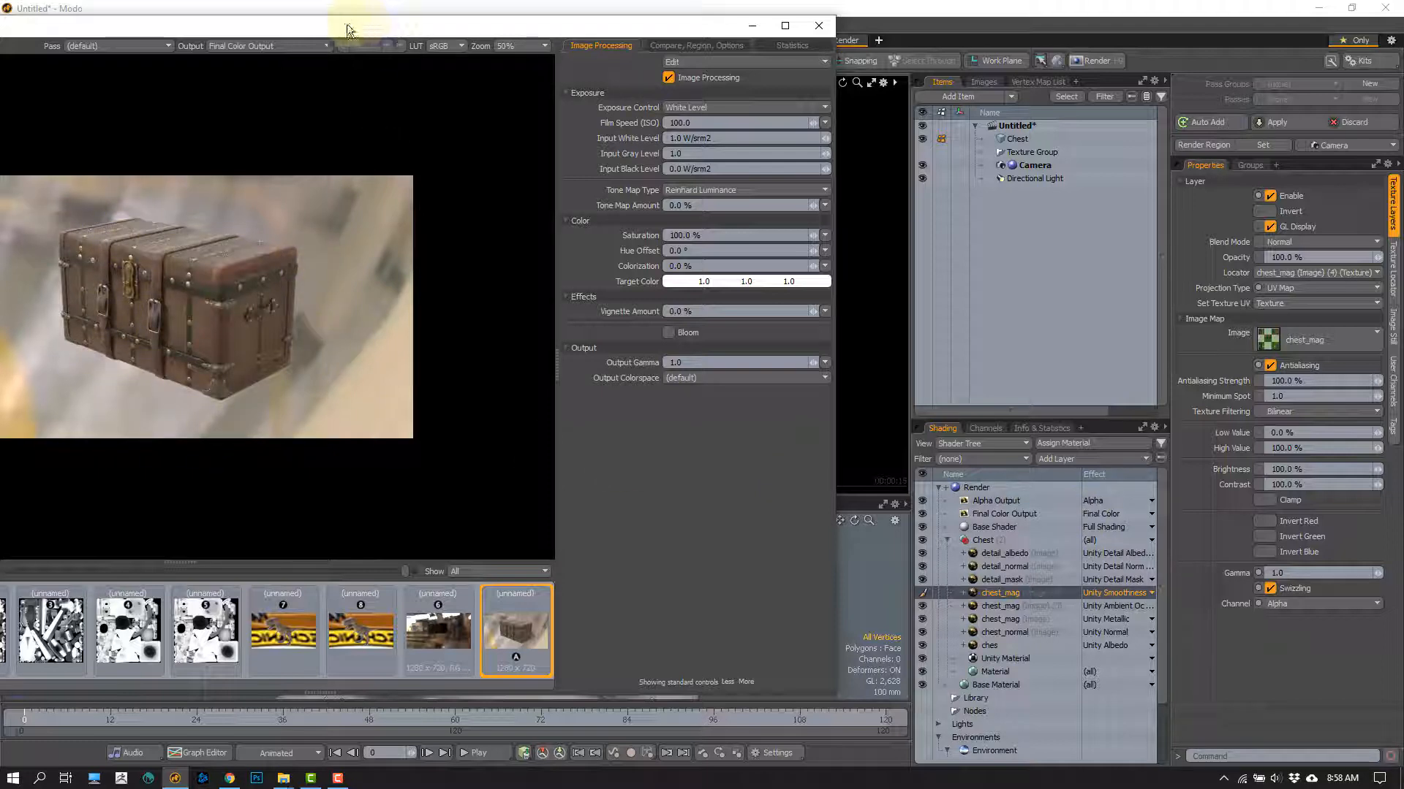
drag(351, 25, 436, 35)
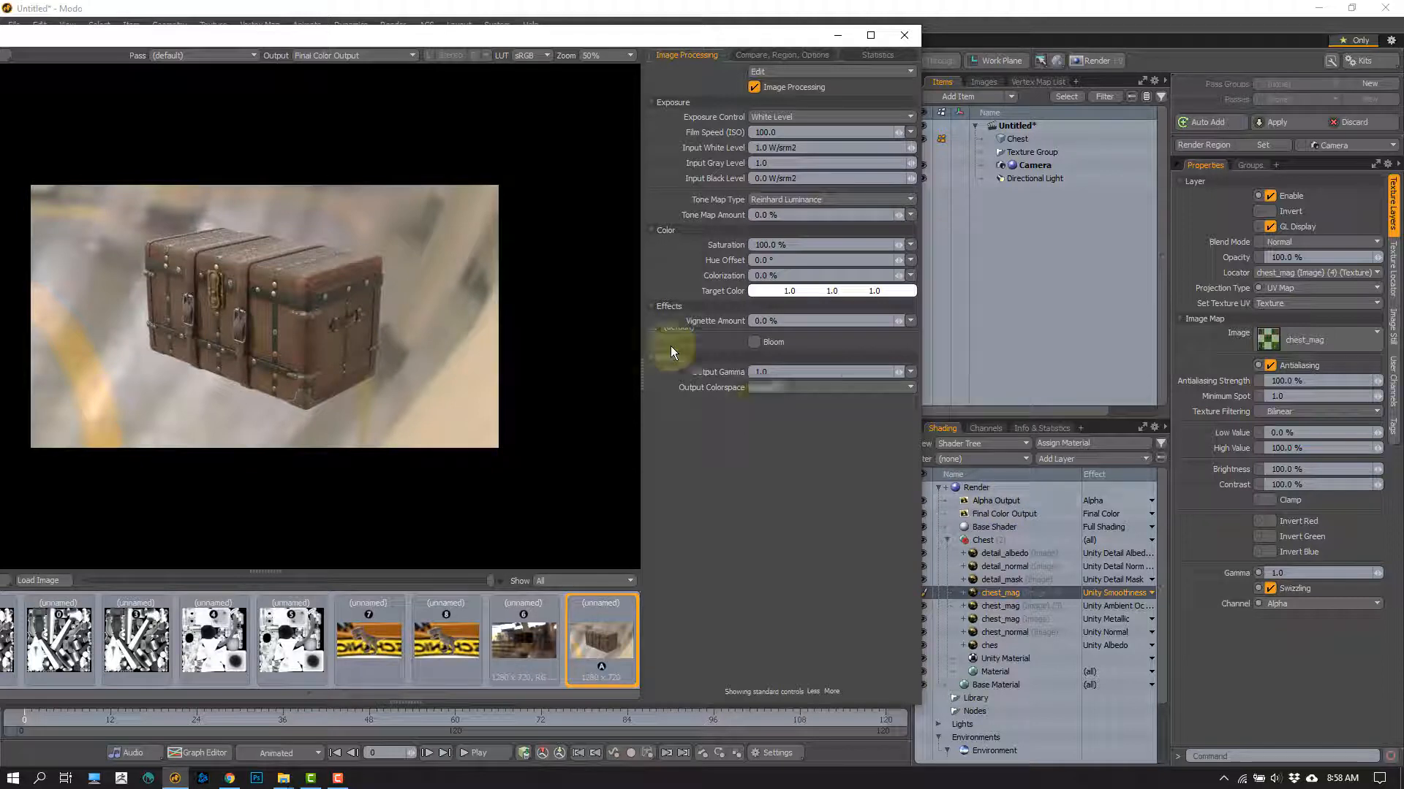
drag(377, 38, 428, 35)
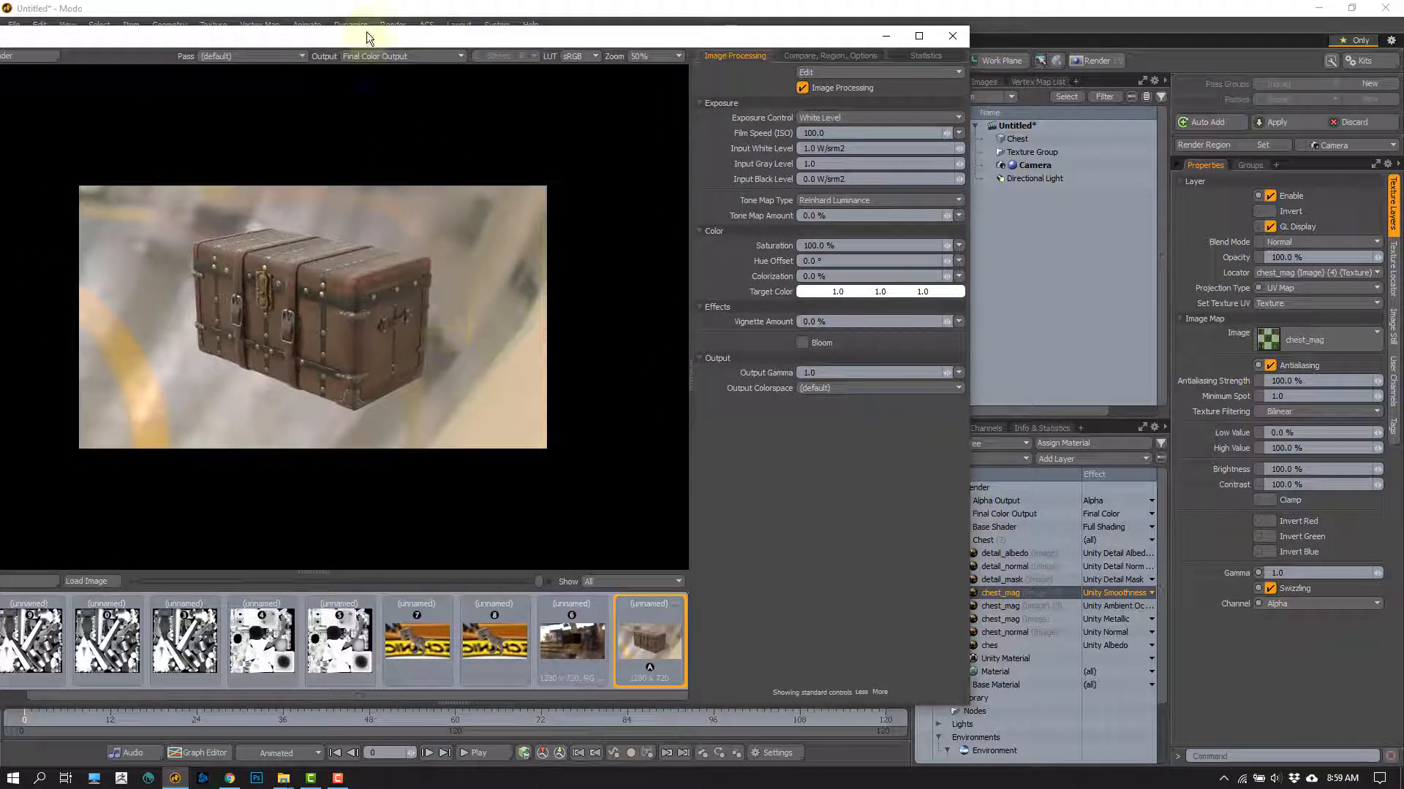
click(424, 55)
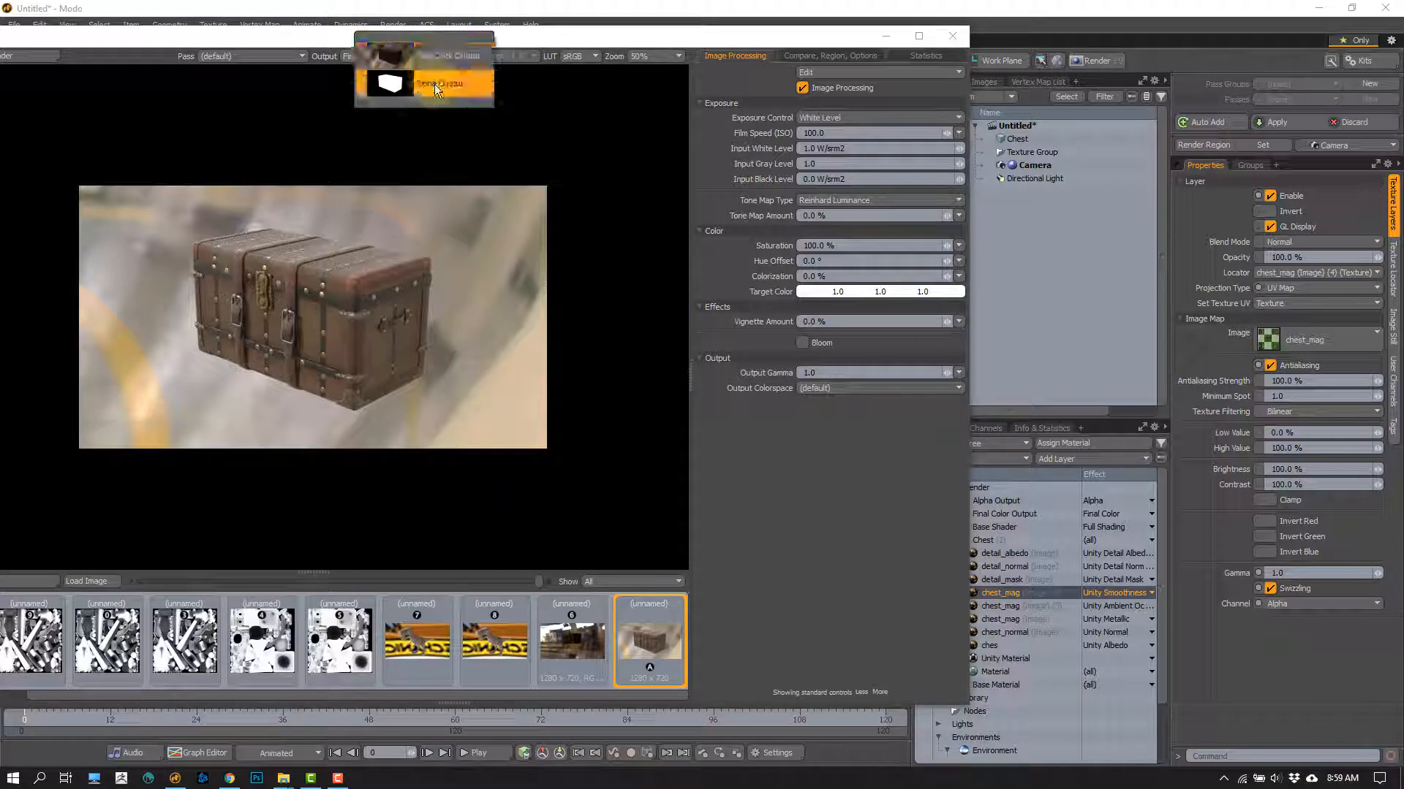
click(435, 85)
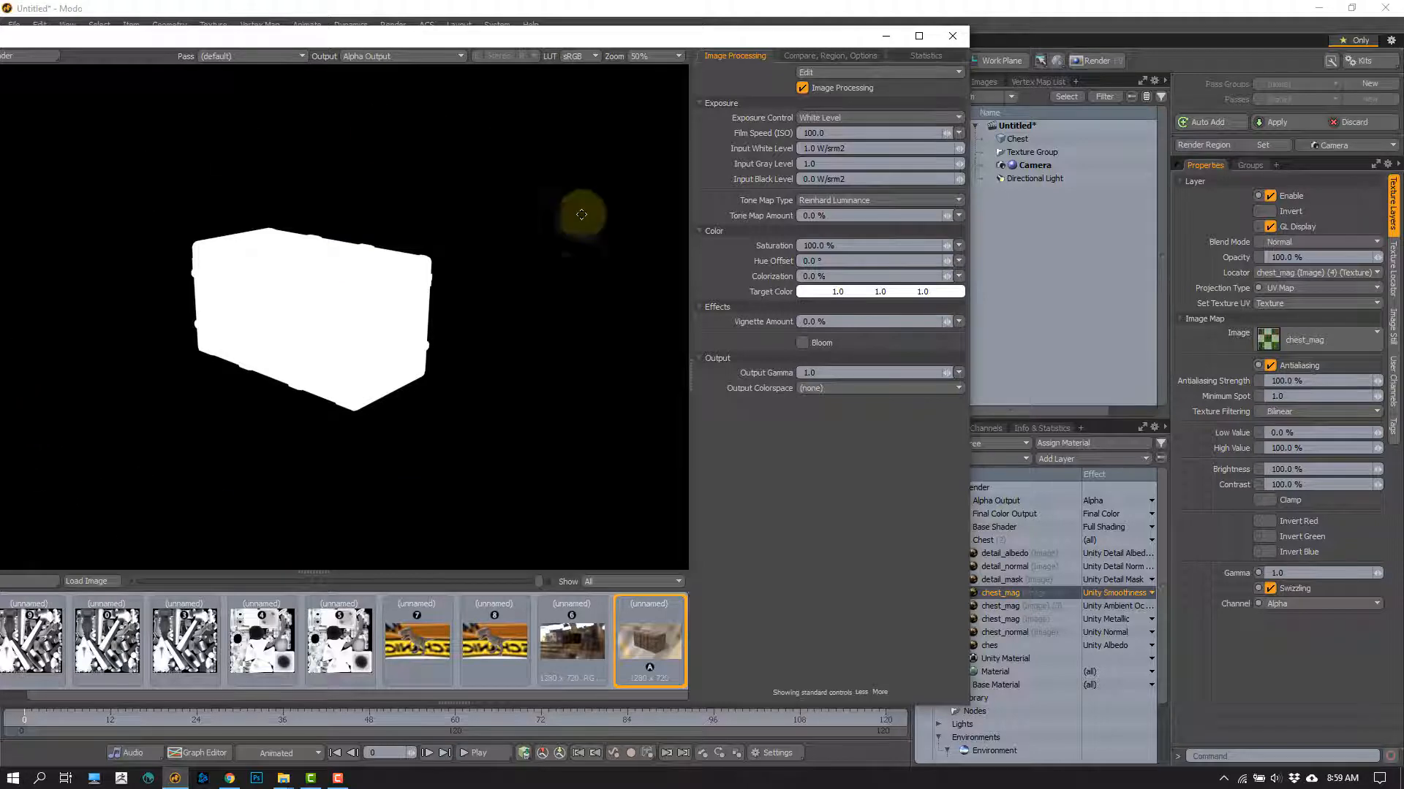
click(421, 62)
click(425, 29)
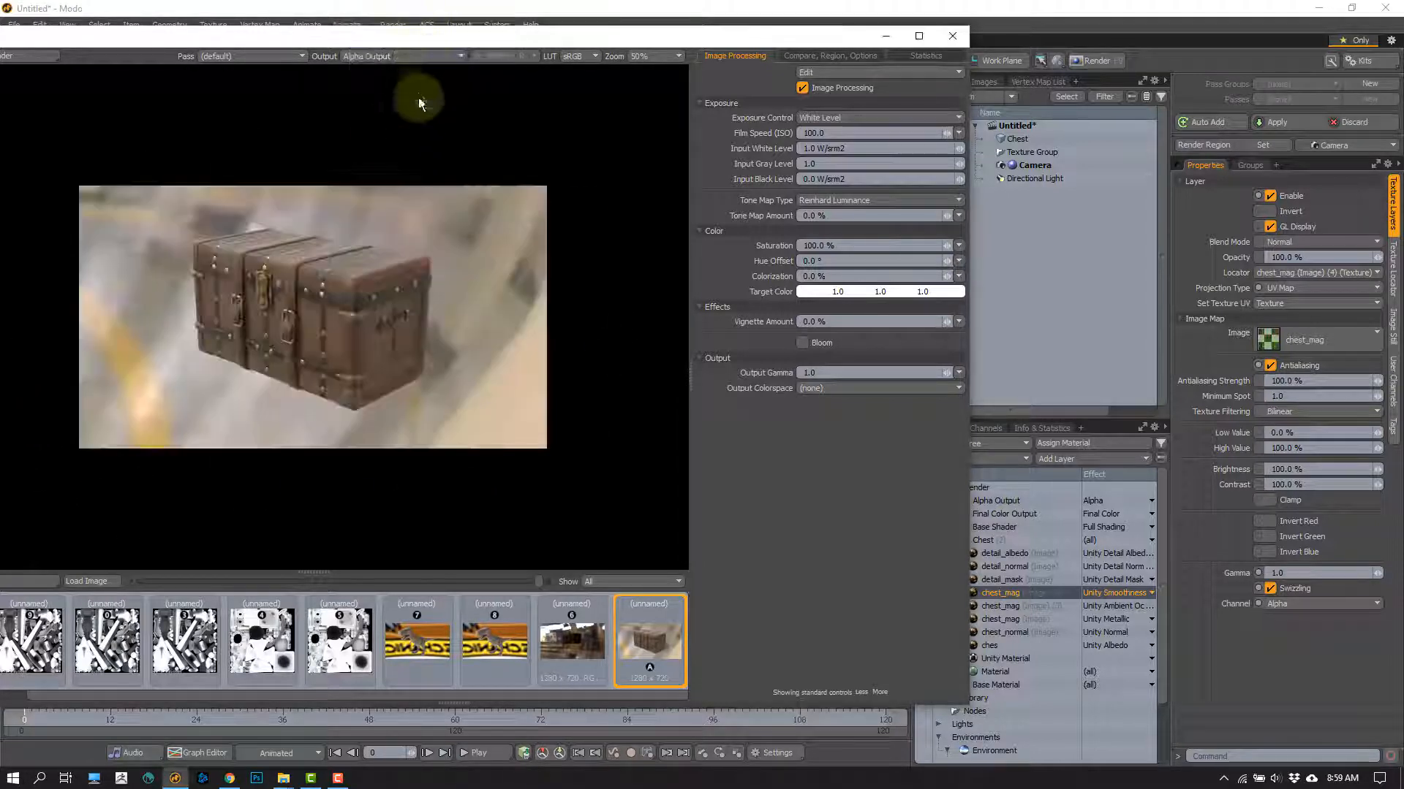
drag(406, 33, 647, 25)
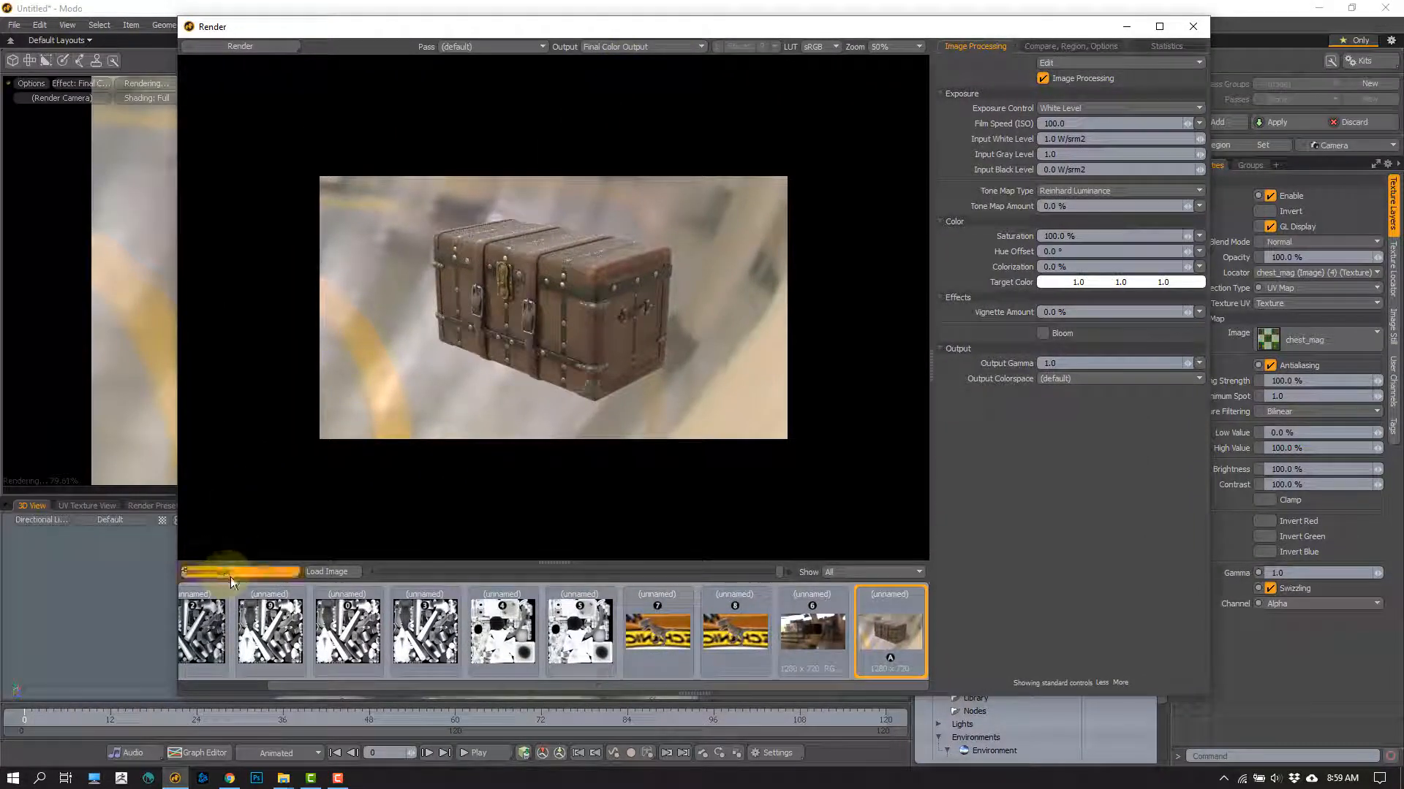
Step: Save the render to the Desktop as ChestRender.png in the Portable Network Graphic PNG 16-bit format
click(231, 577)
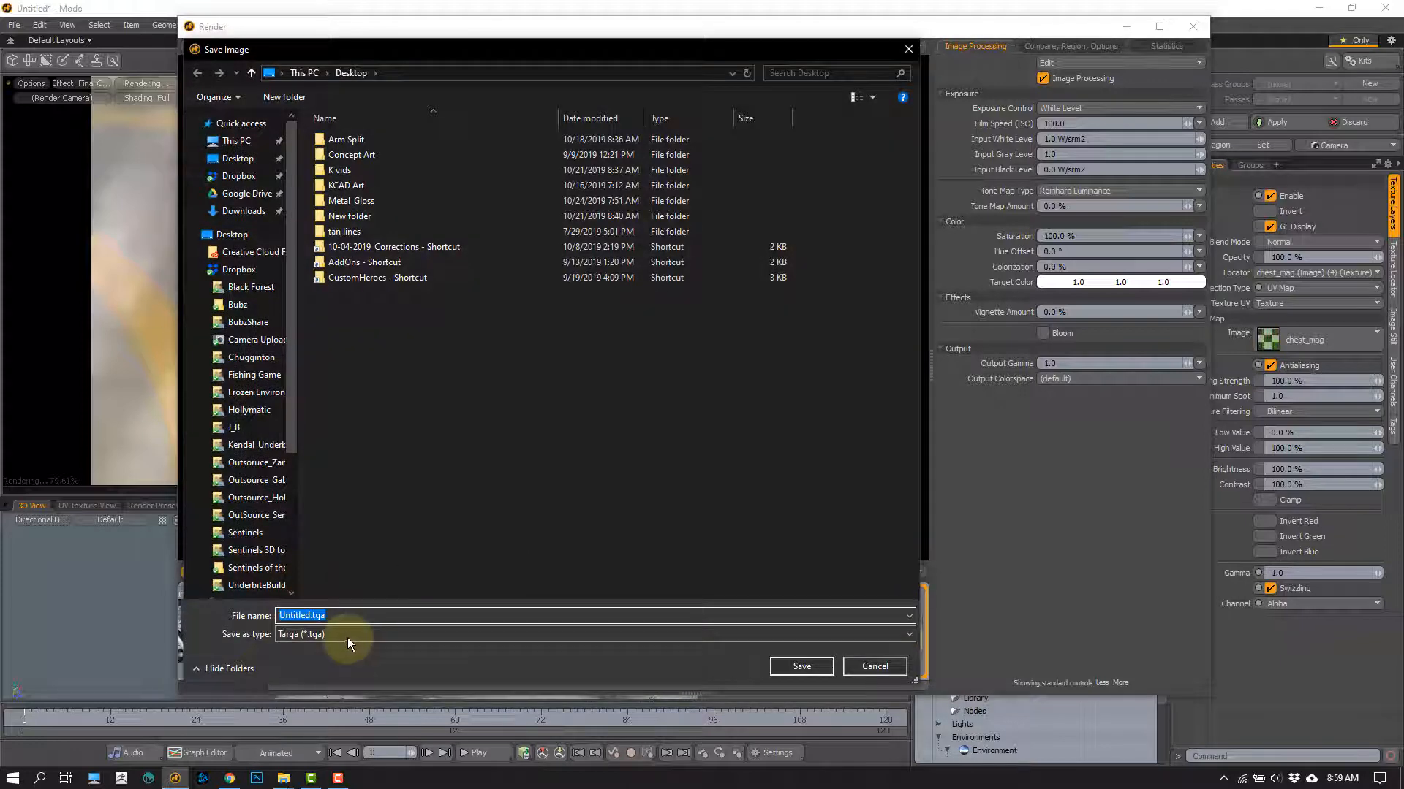
click(348, 636)
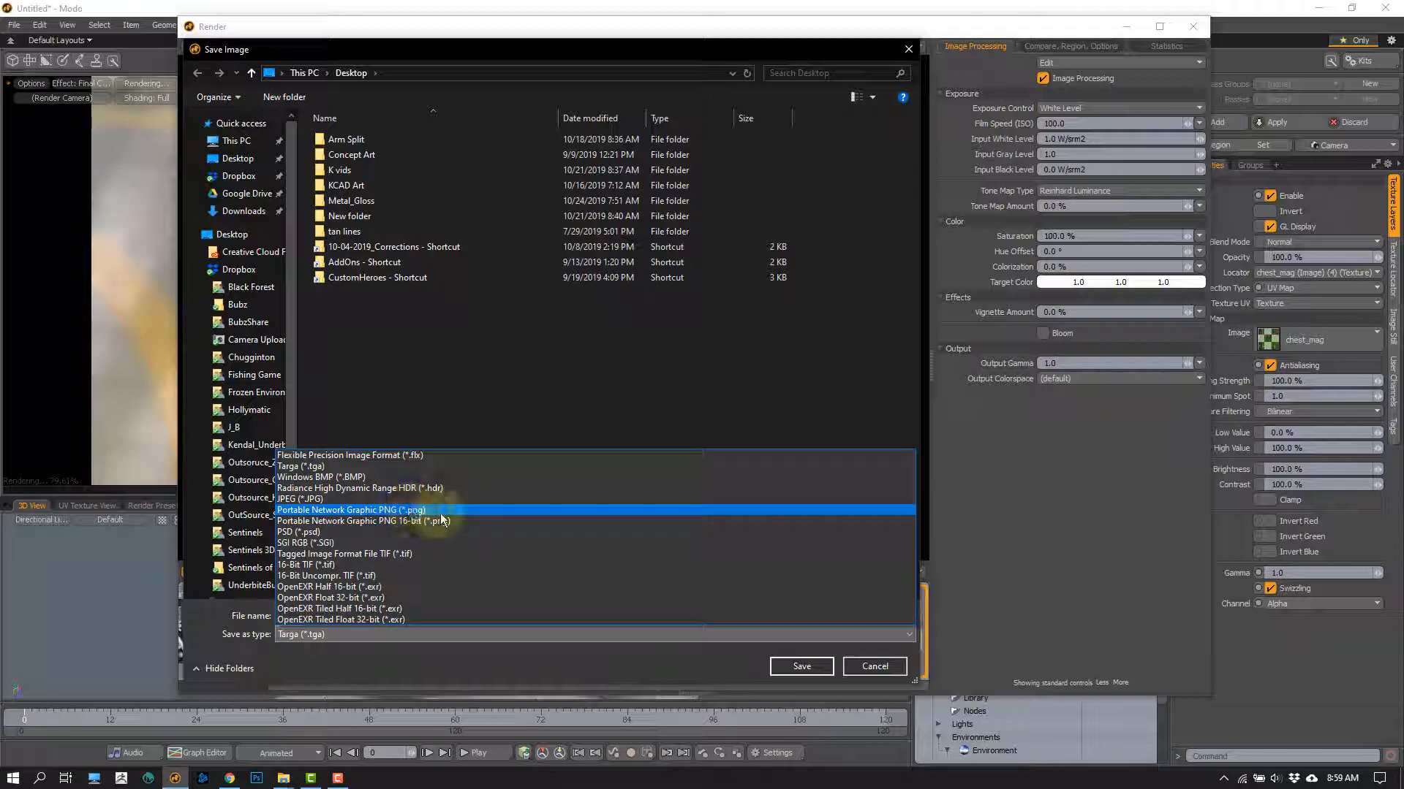
click(424, 520)
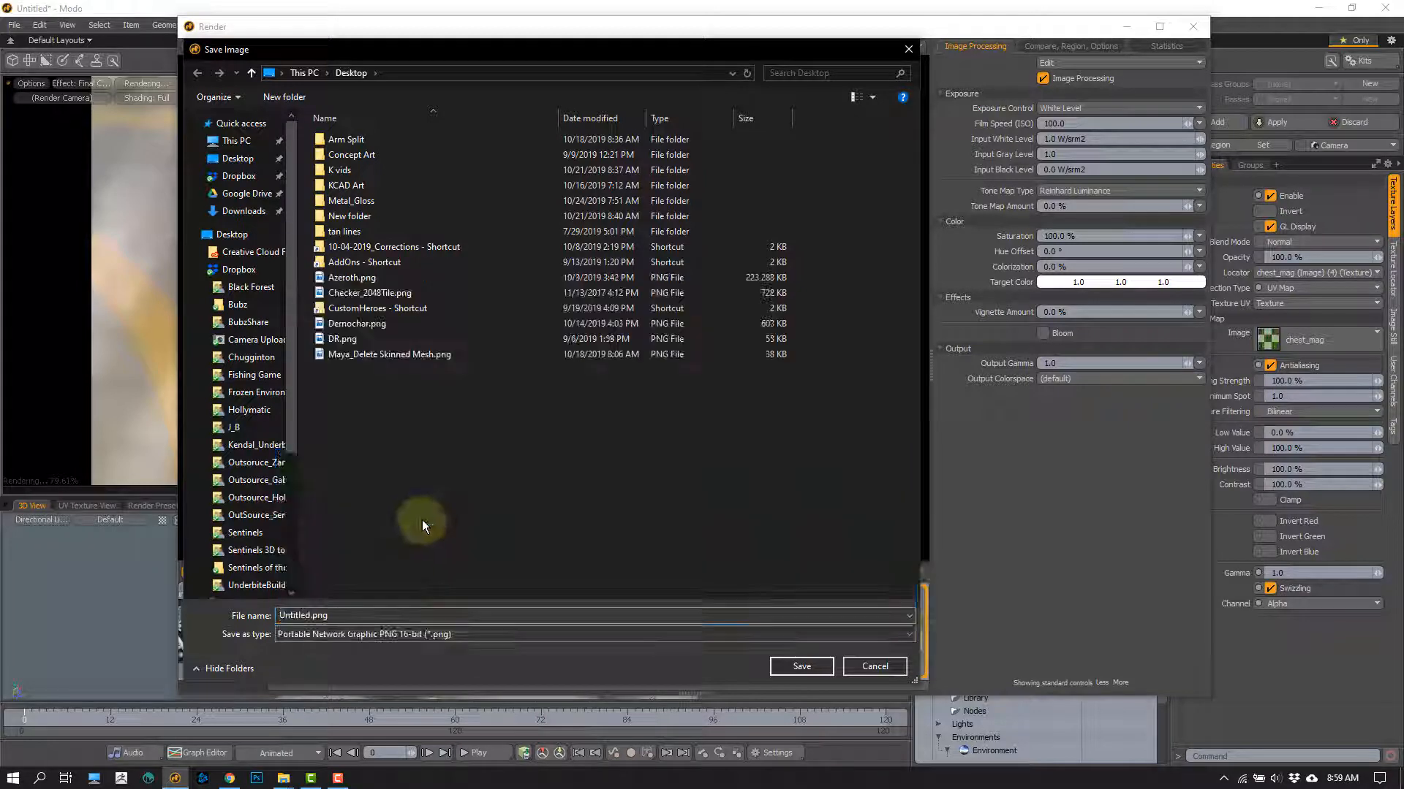
double_click(305, 616)
text(ChestRe)
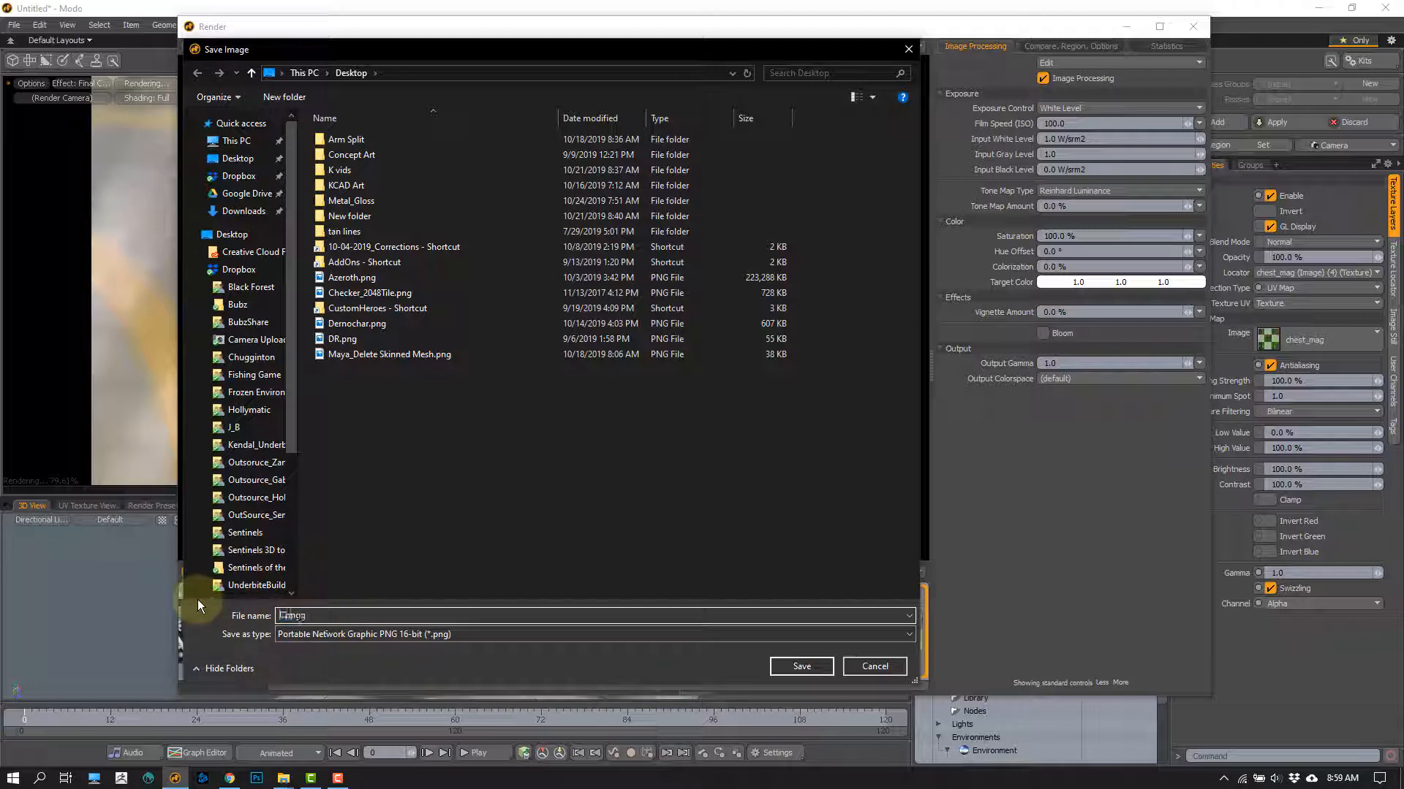
text(nder.)
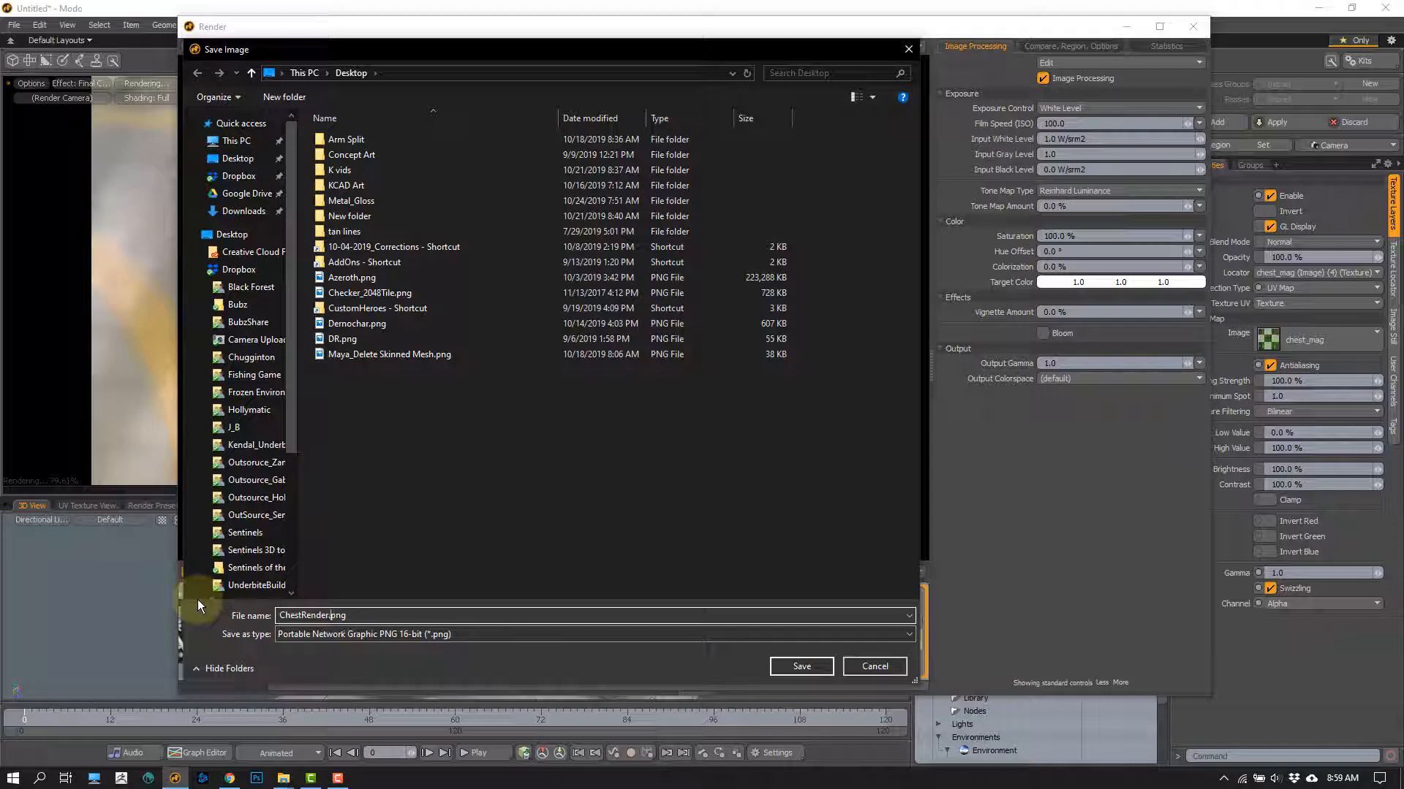
click(804, 666)
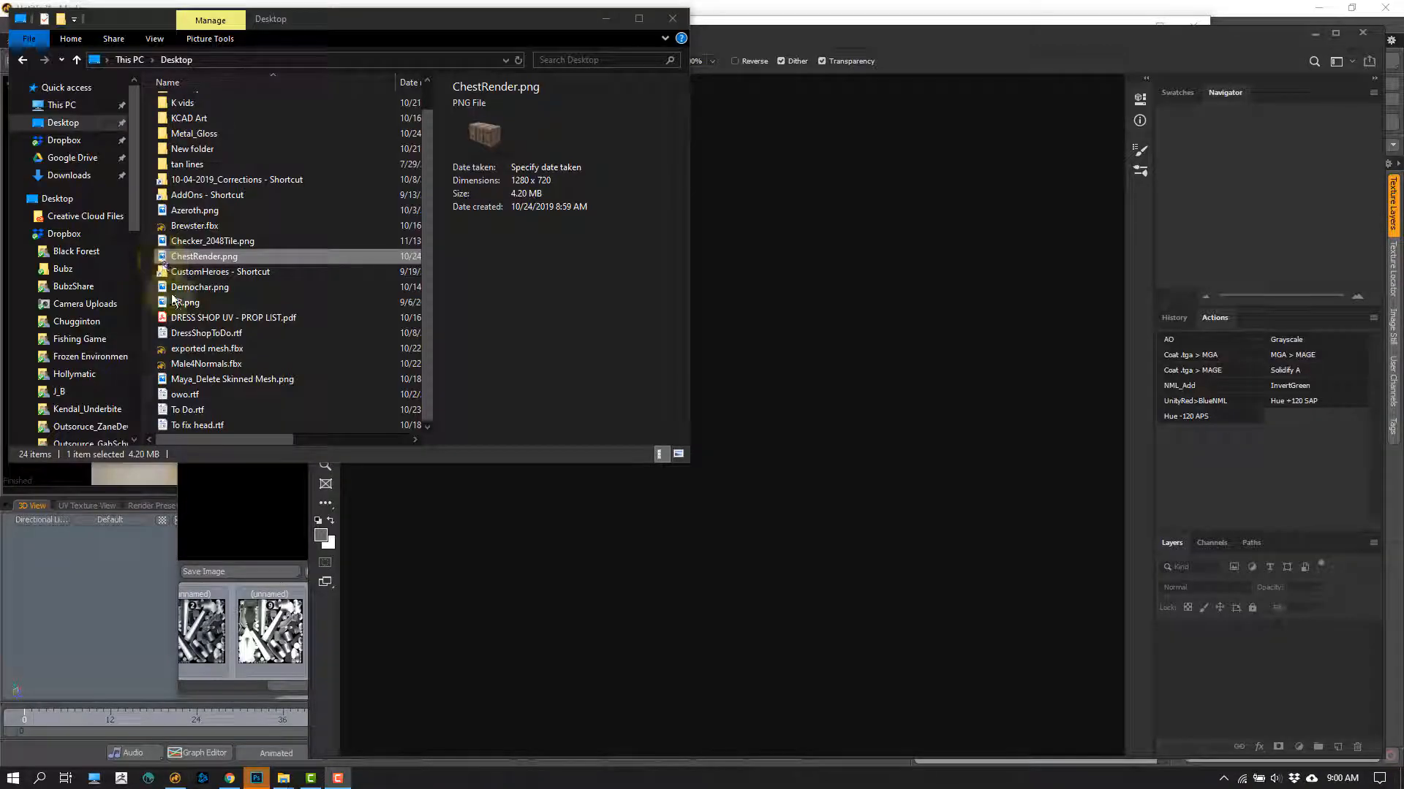
Step: Open the saved ChestRender.png from the Desktop in Photoshop and return to Modo's render window
drag(204, 256, 933, 323)
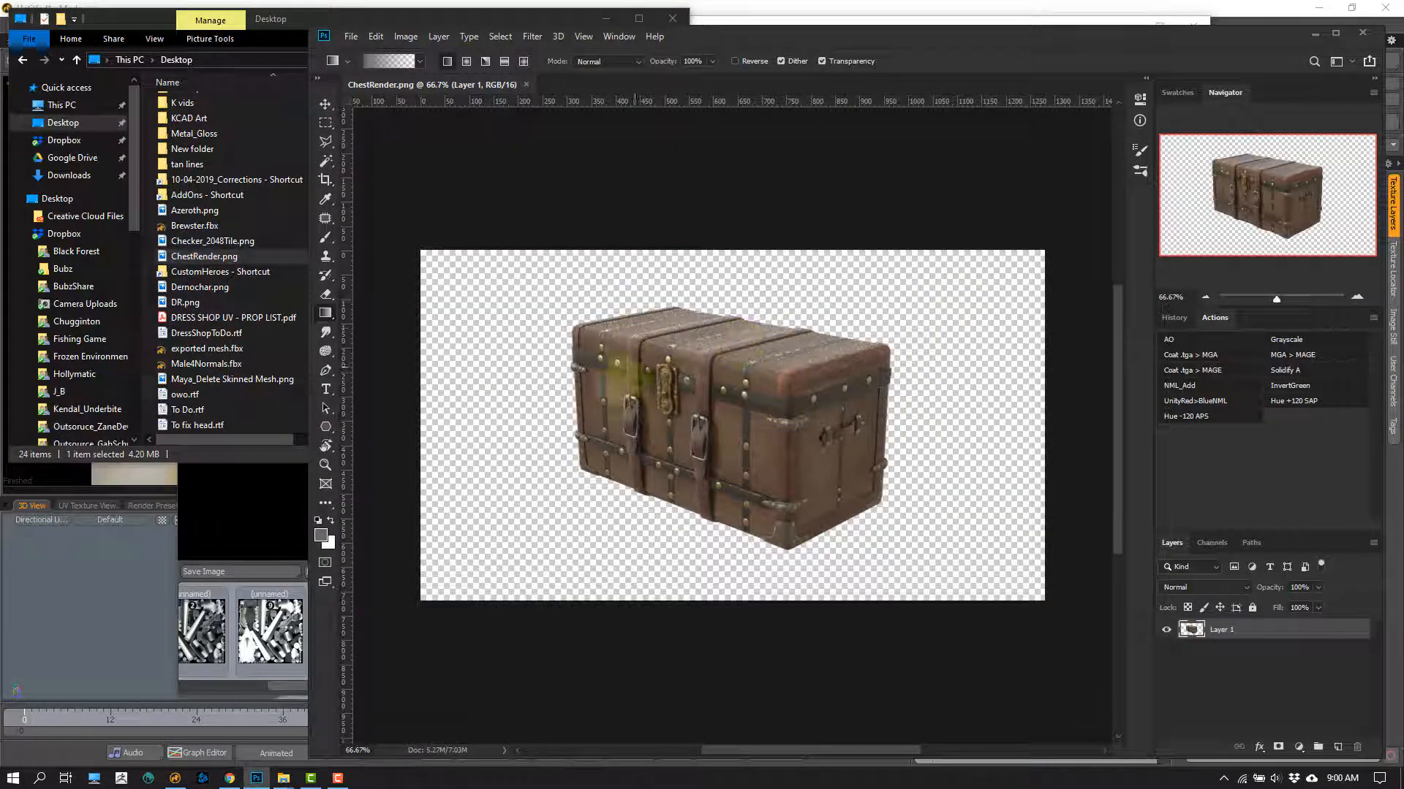
click(128, 647)
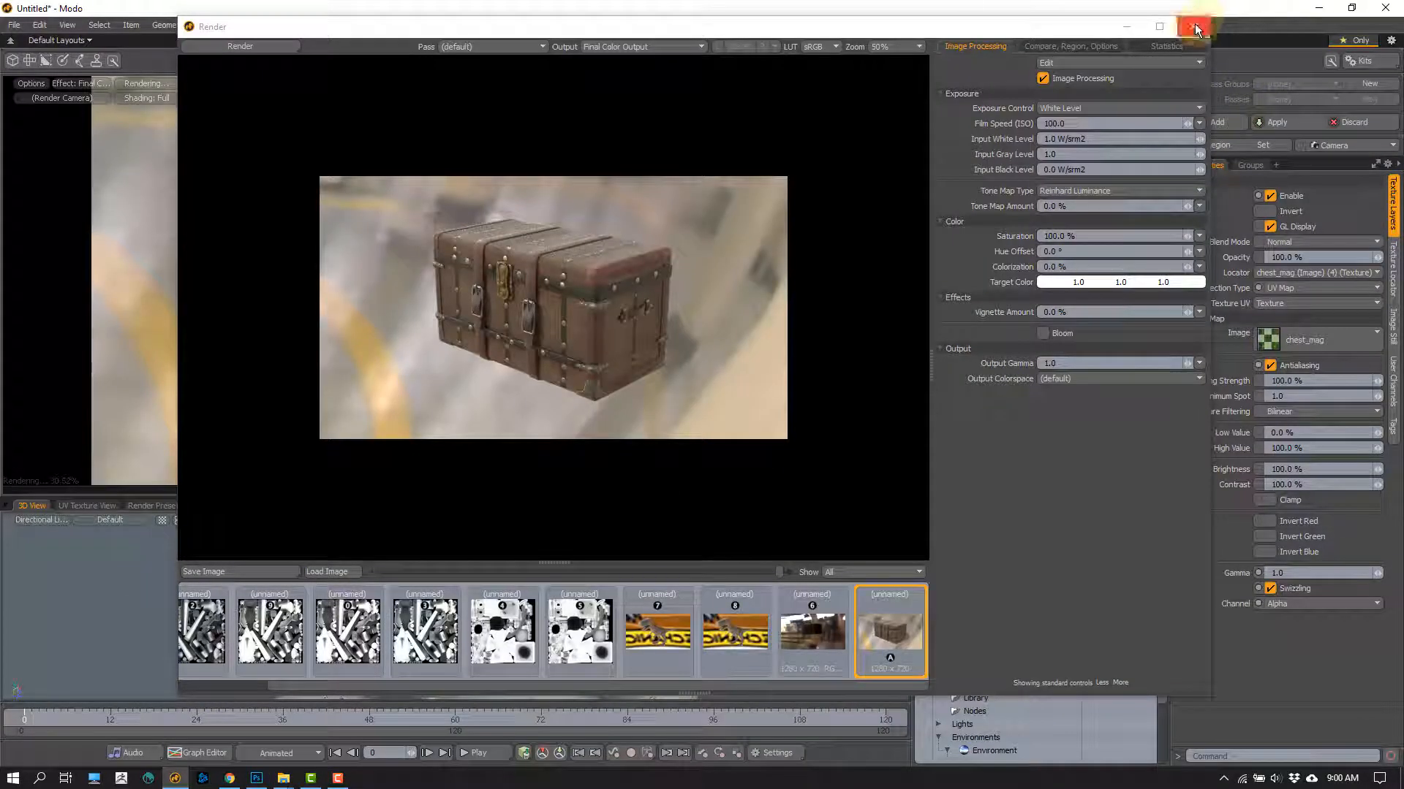
Step: Compare the chest render's Alpha Output with its Final Color Output, ending on the Alpha Output
click(649, 53)
click(647, 52)
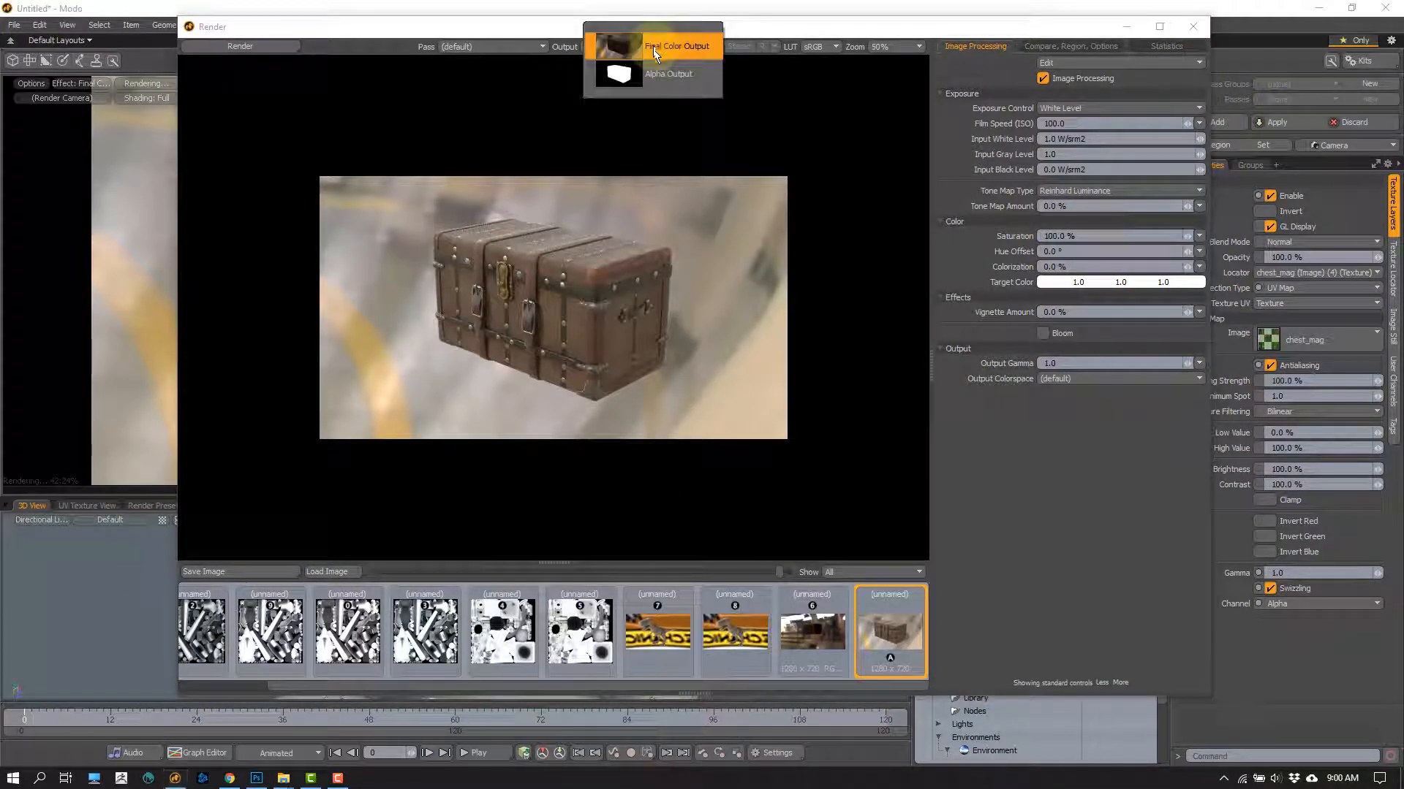
click(660, 77)
drag(815, 35, 393, 43)
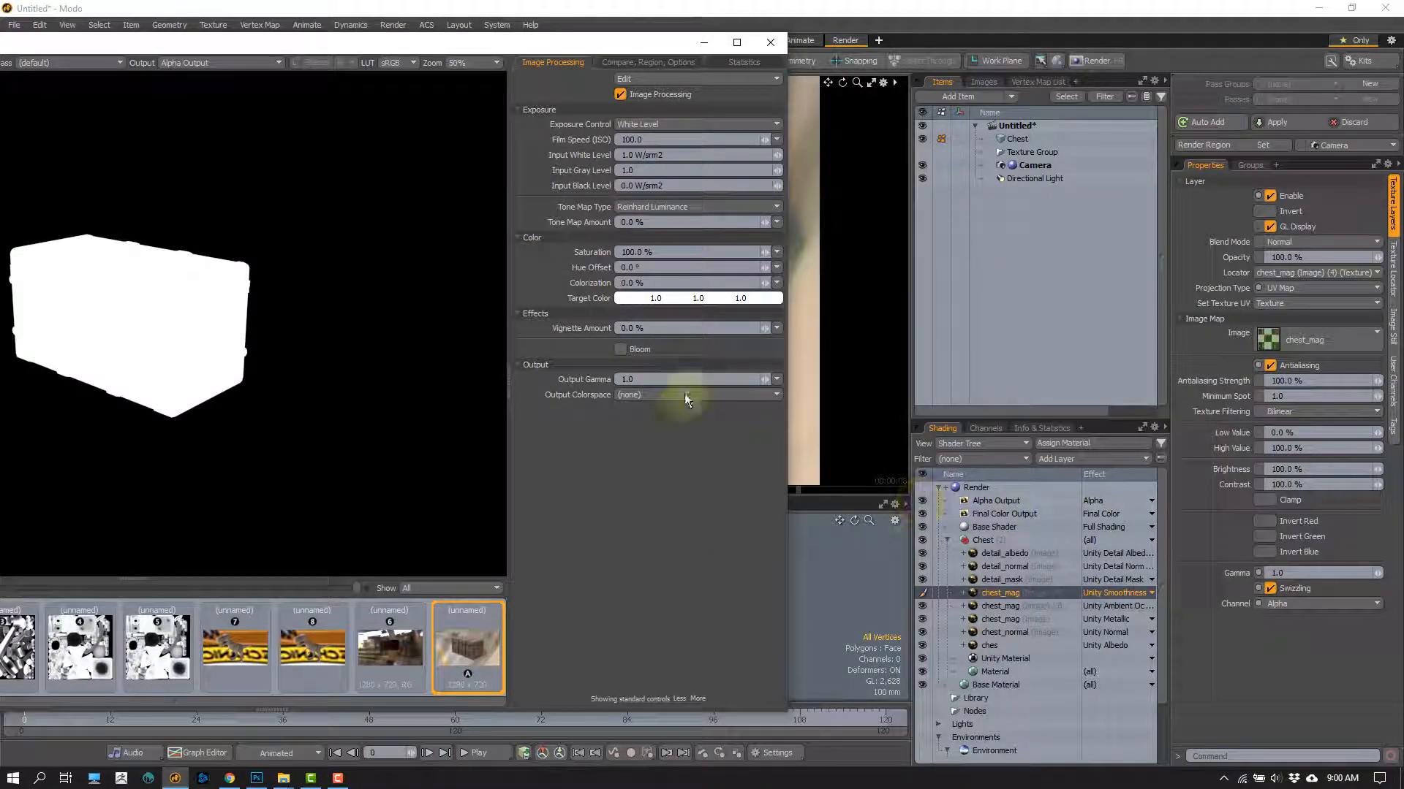
drag(318, 49, 602, 55)
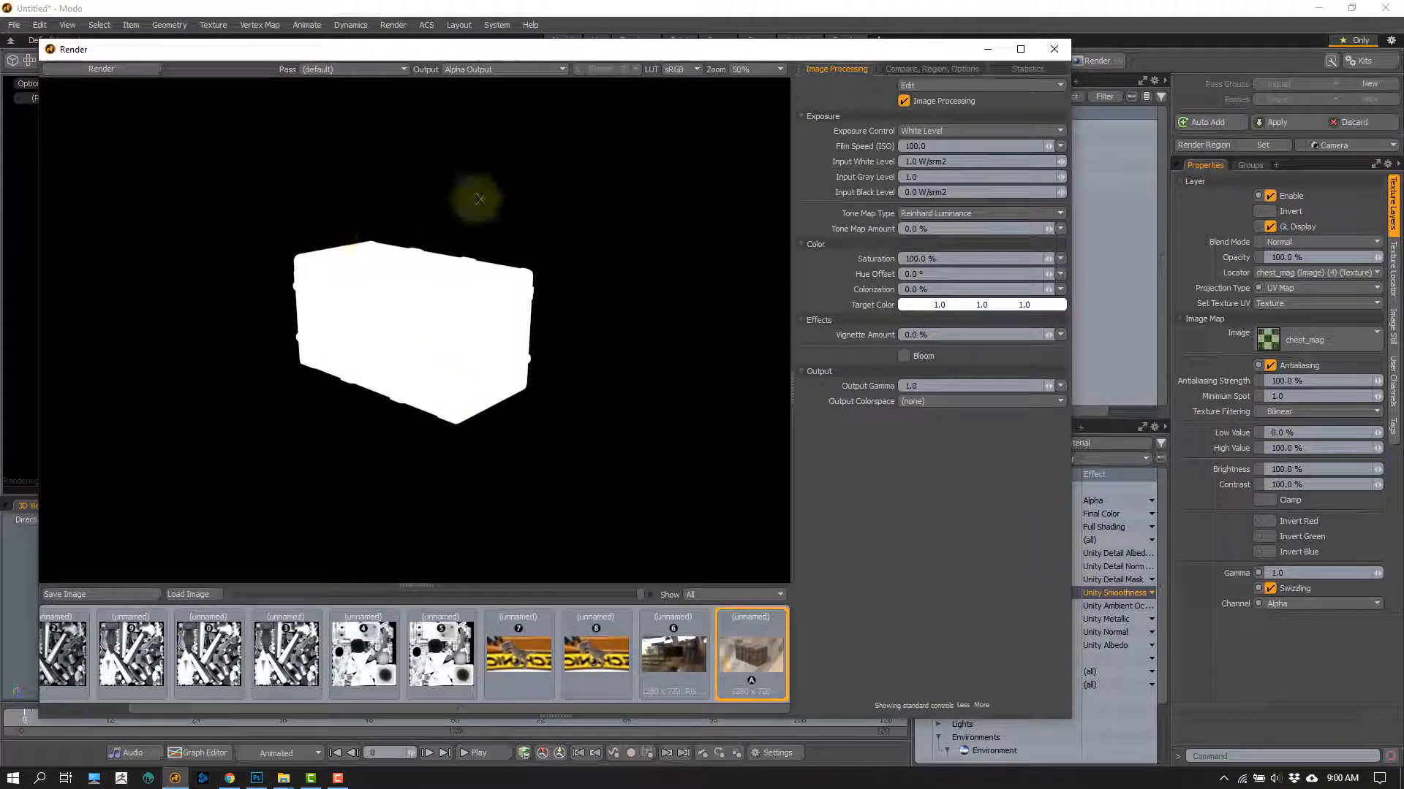
click(504, 69)
click(497, 43)
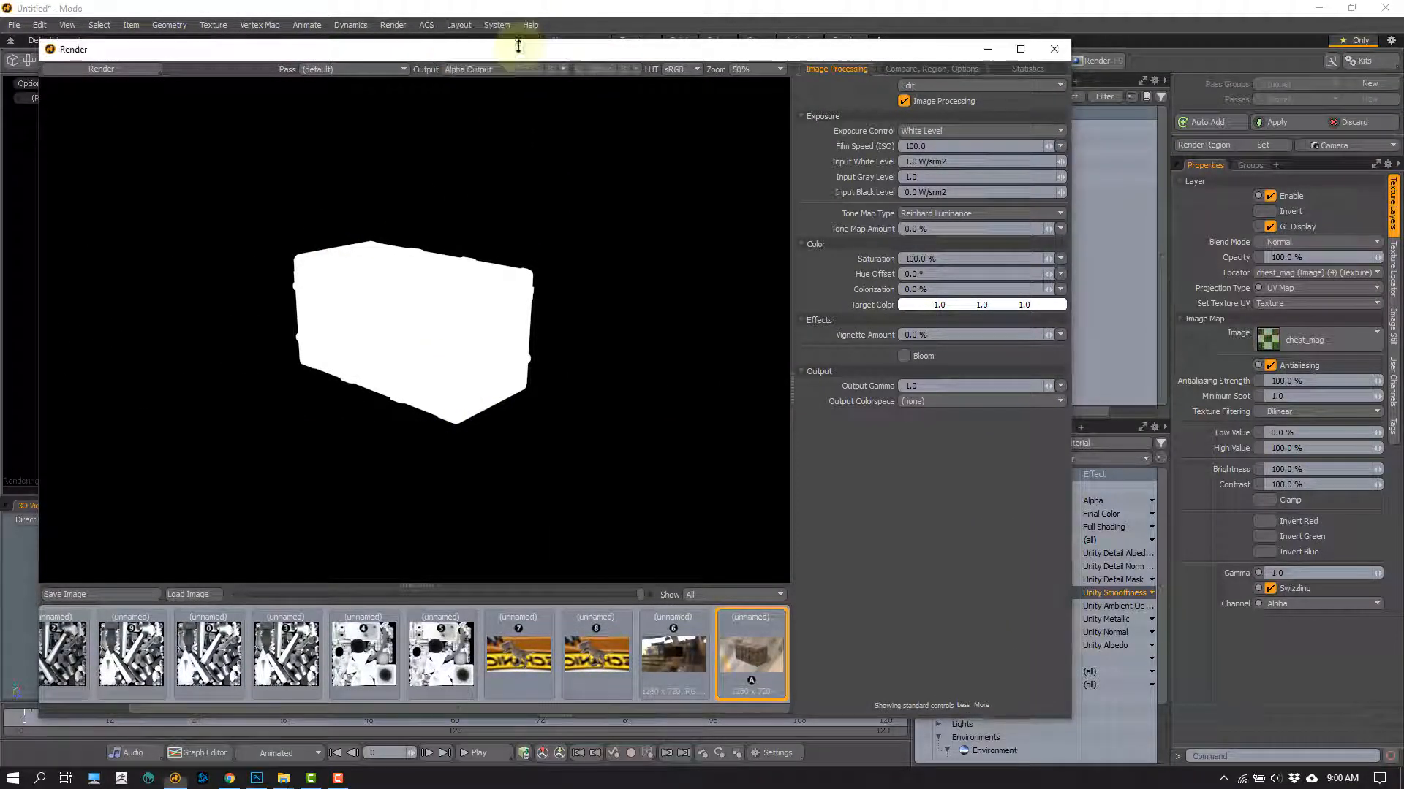
click(508, 70)
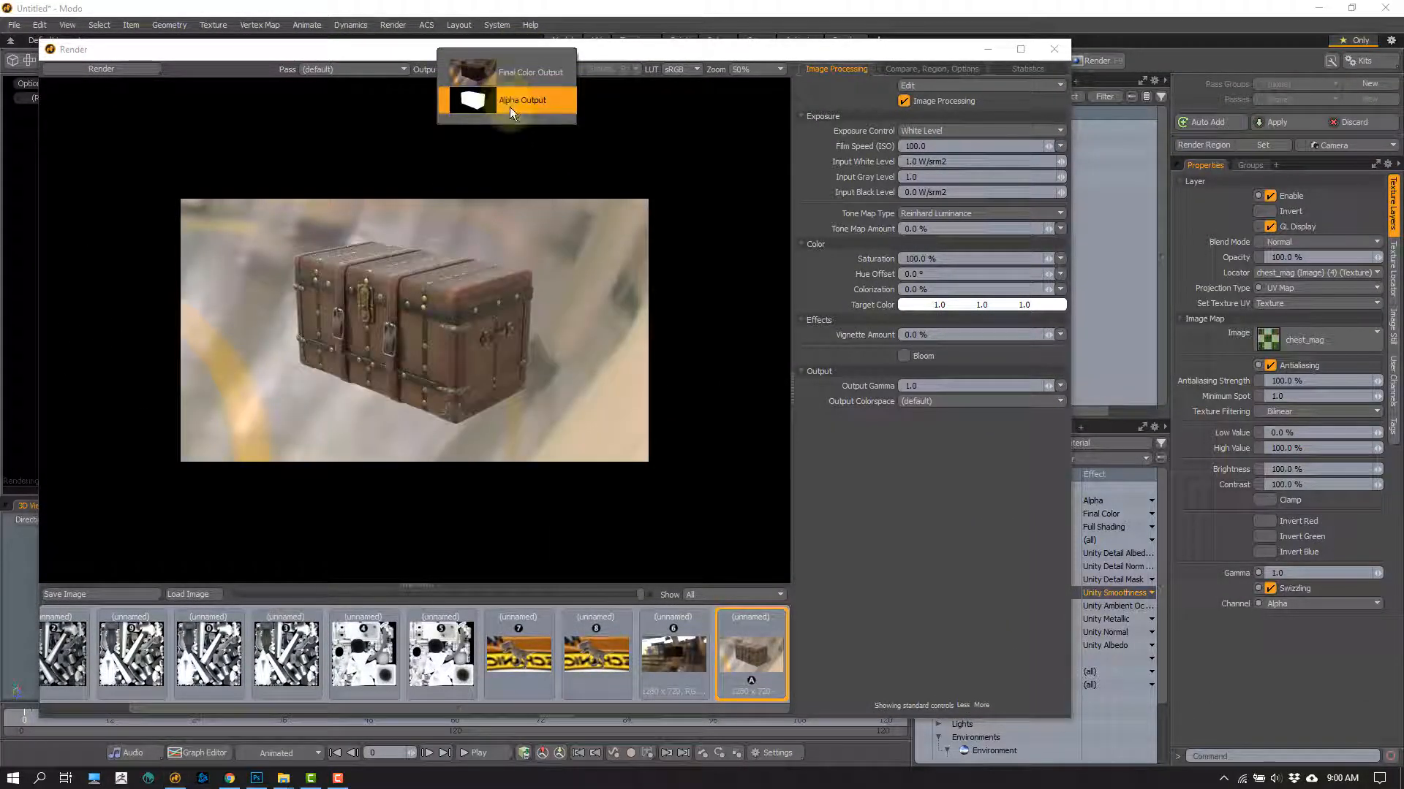
click(513, 106)
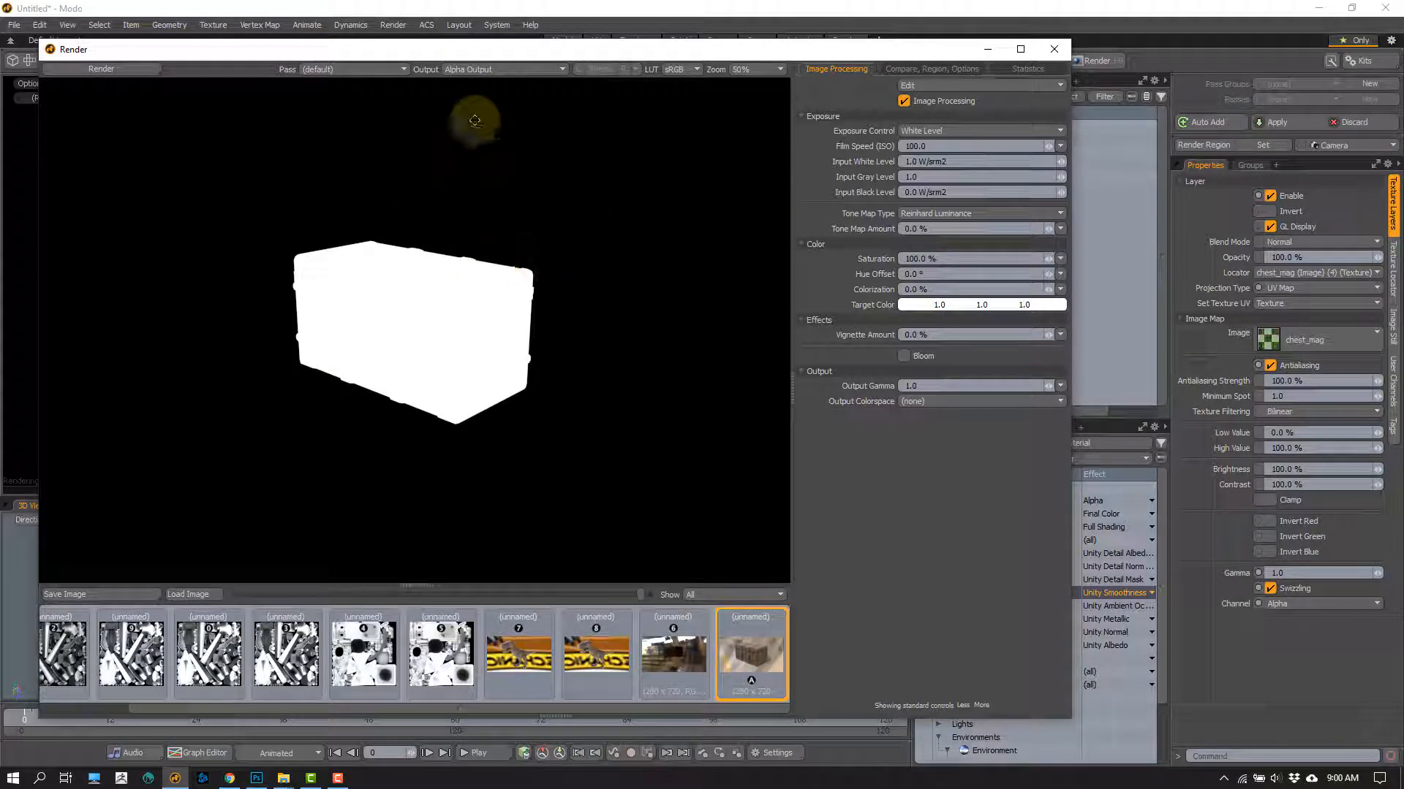
Step: Check the background transparency of ChestRender.png in Photoshop, and close the render window back in Modo
click(260, 779)
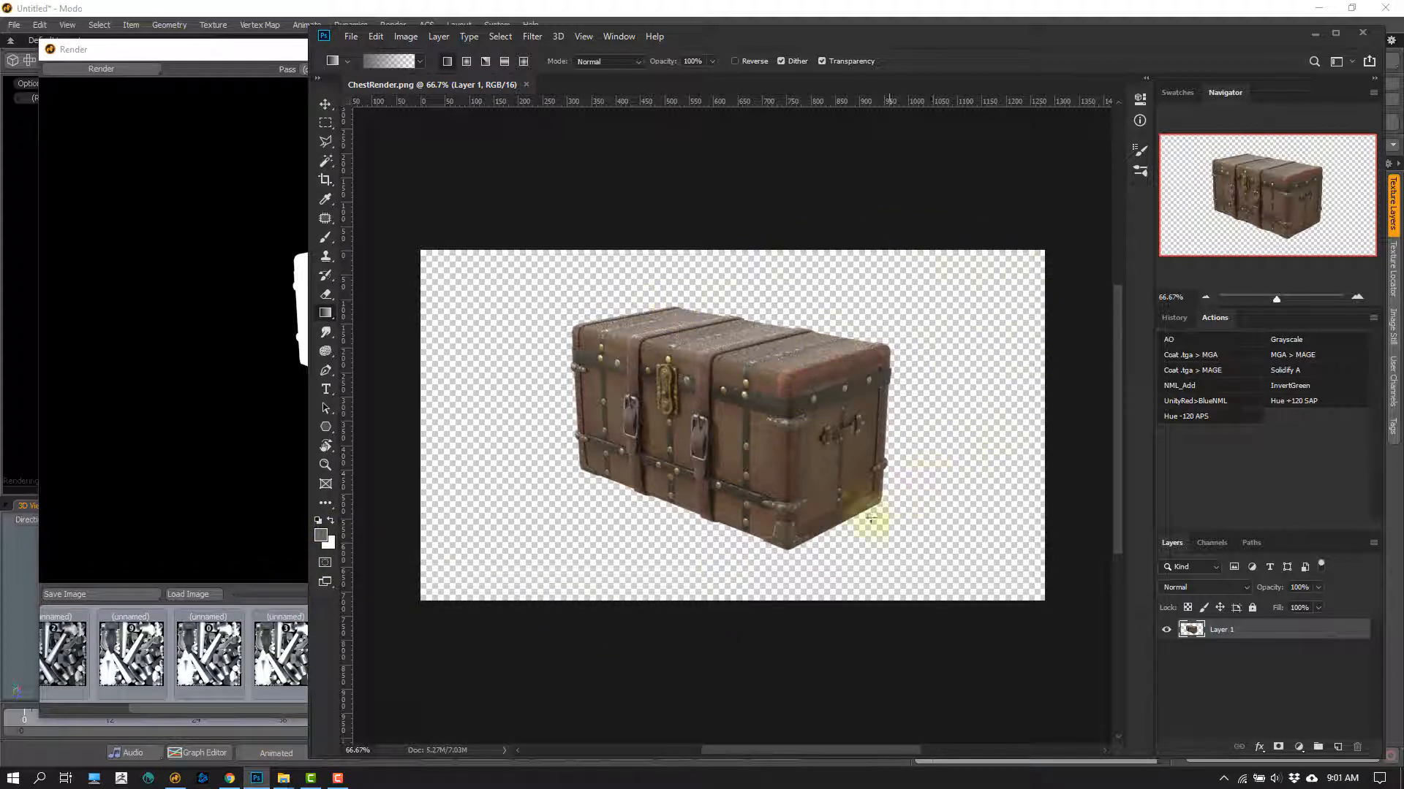
click(282, 48)
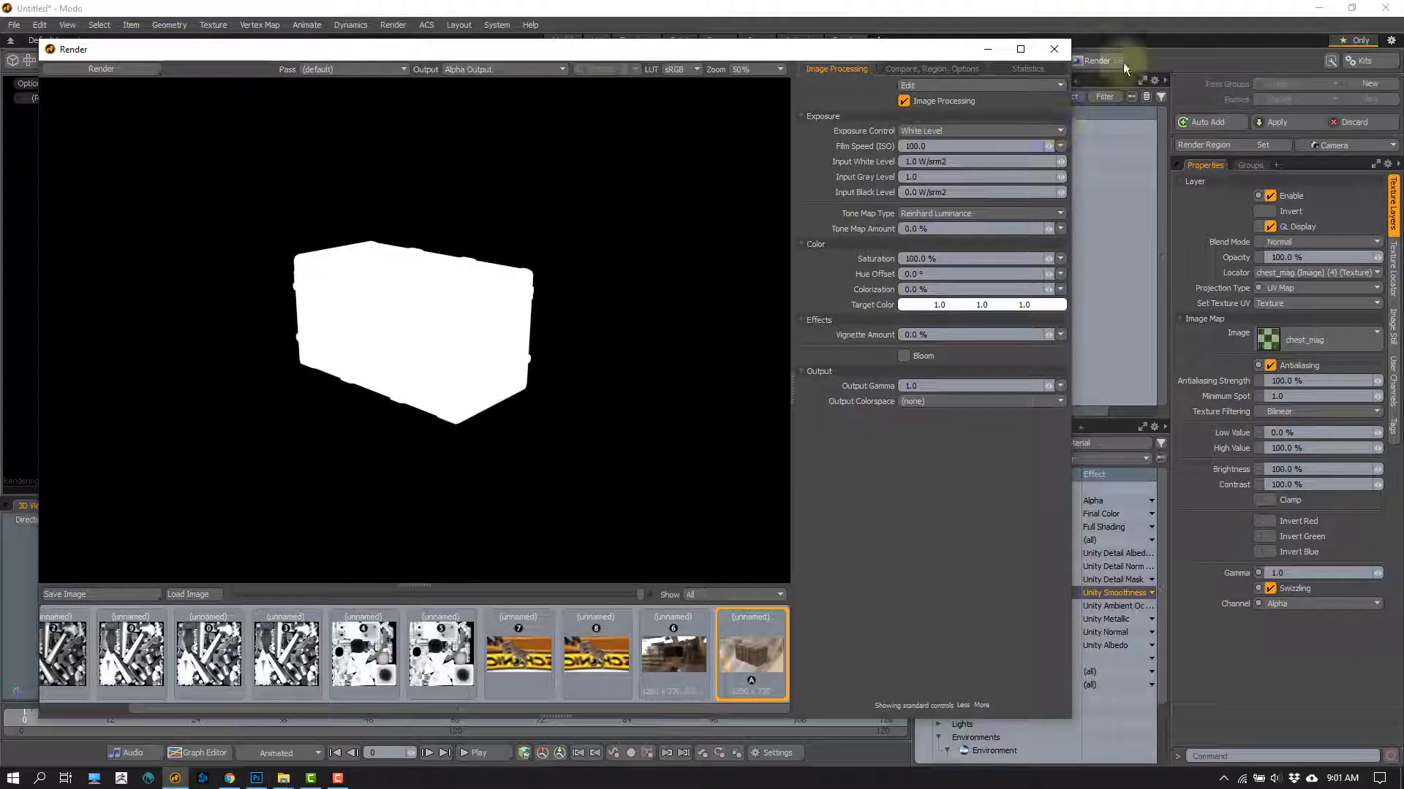
click(1051, 49)
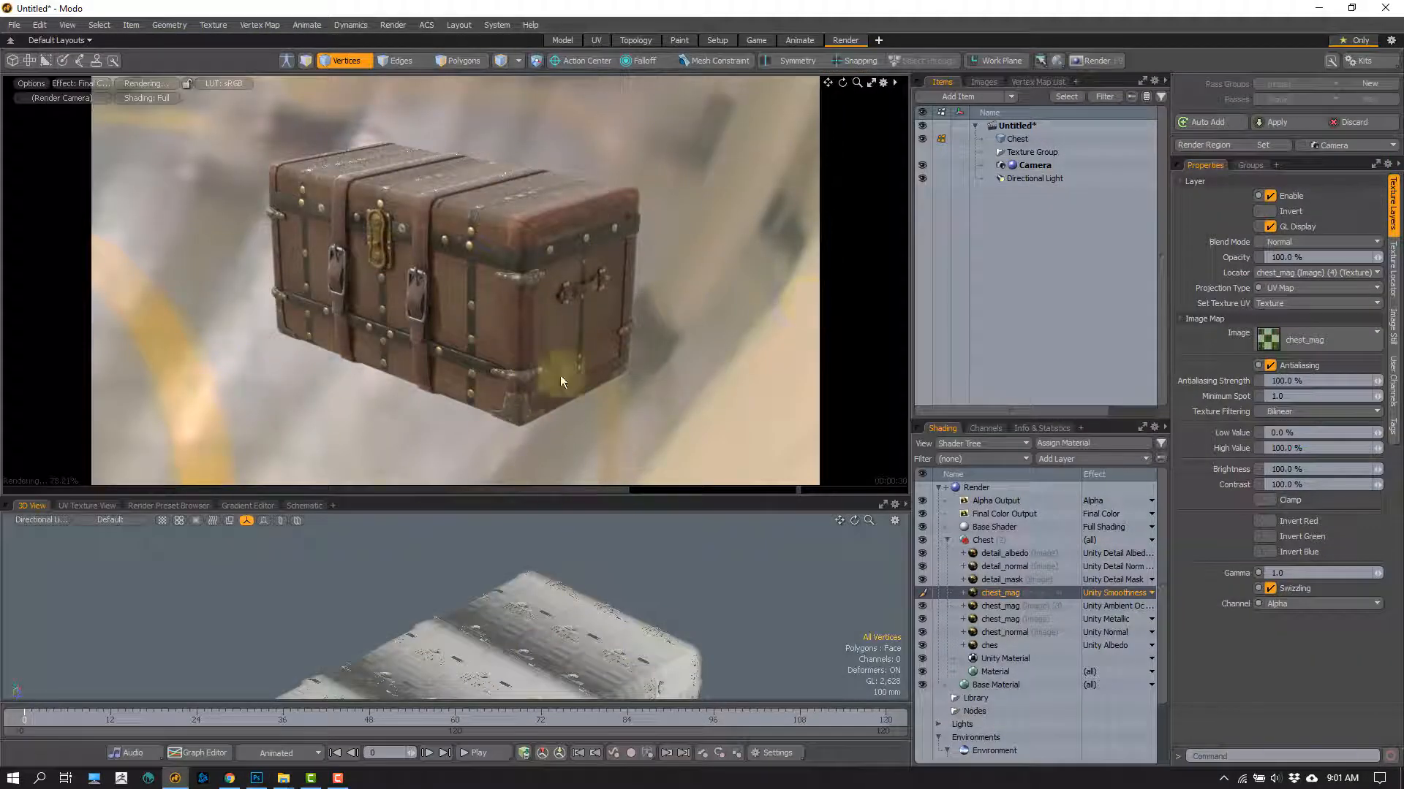
Step: View ChestRender.png in Photoshop once more, and return to Modo's Model layout with the chest seen at an angle
click(256, 777)
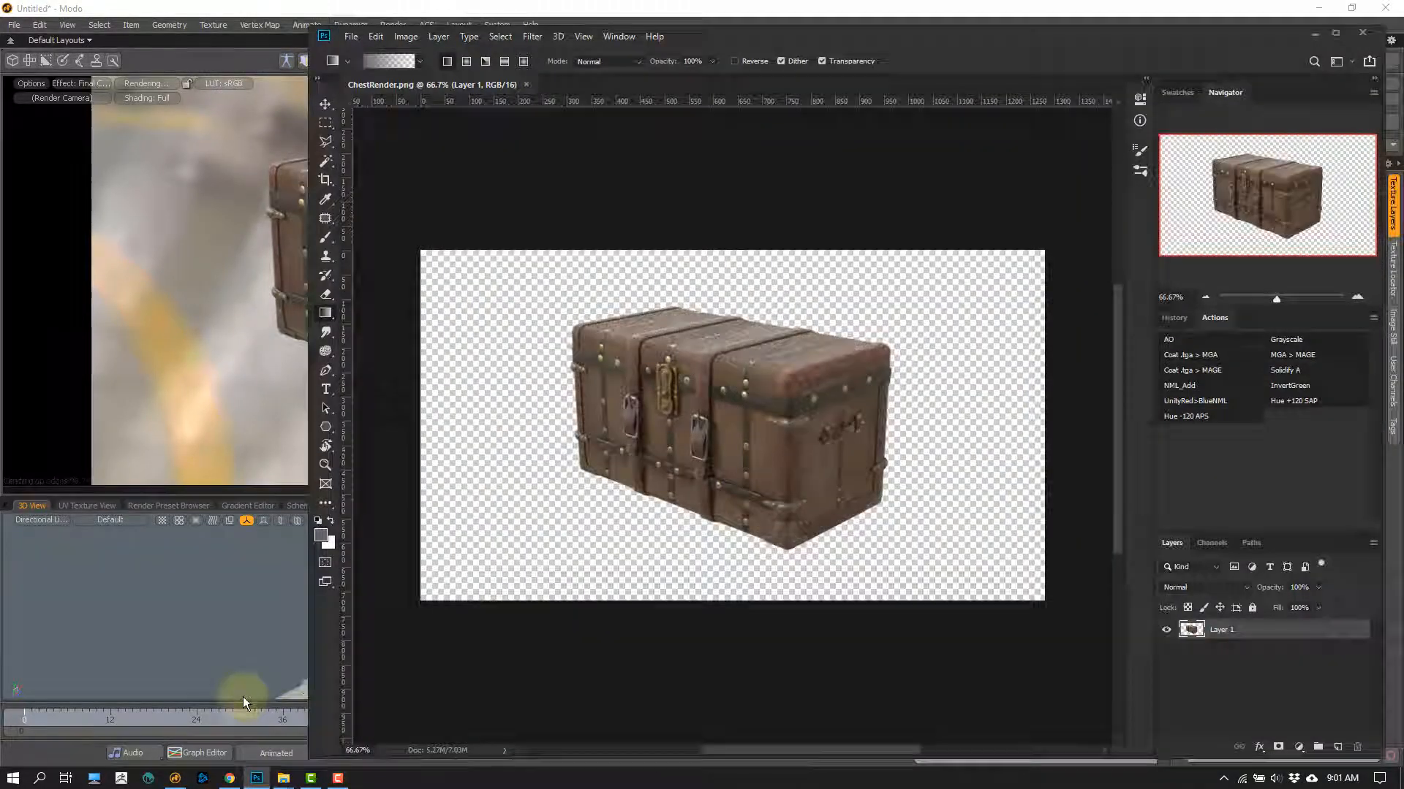
click(243, 696)
click(561, 40)
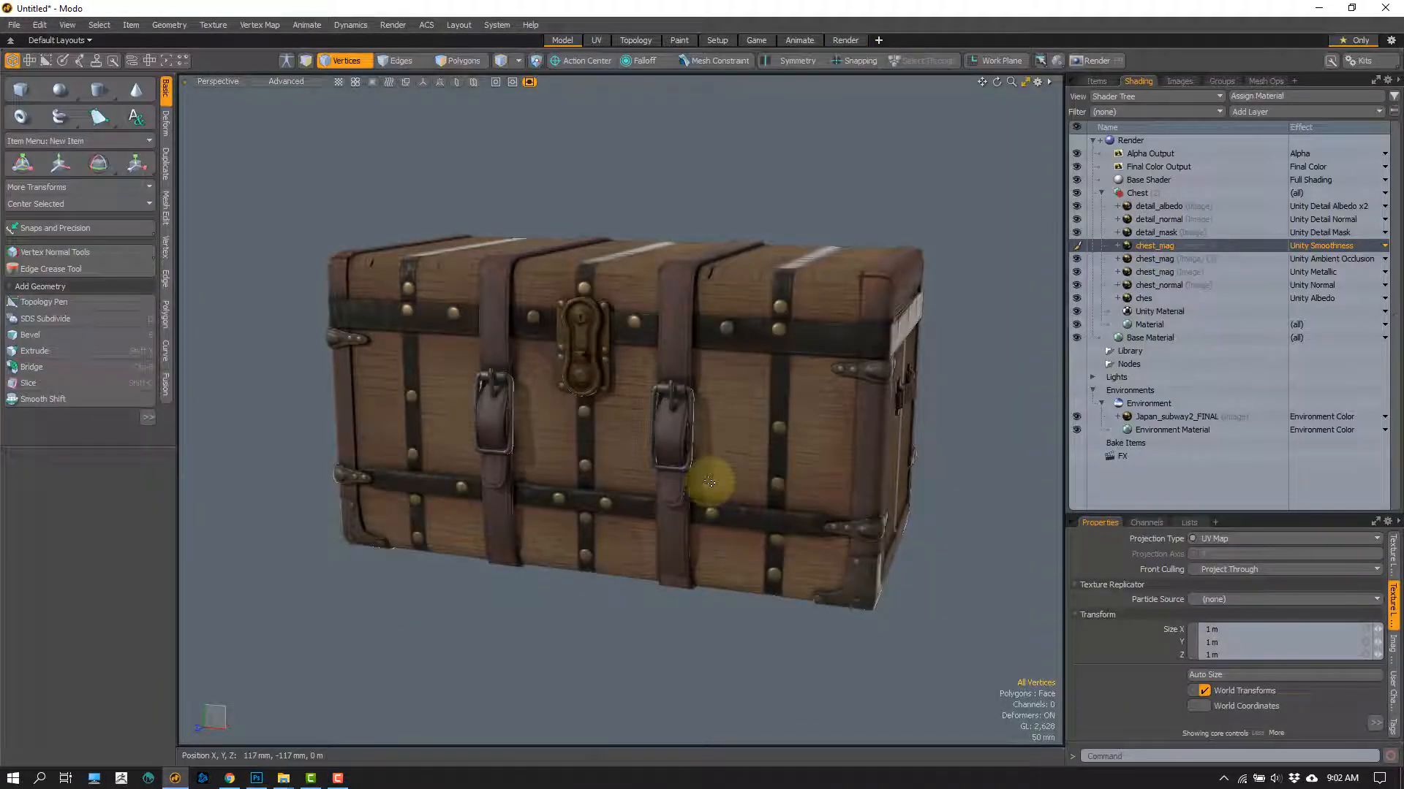
alt+drag(727, 533, 634, 558)
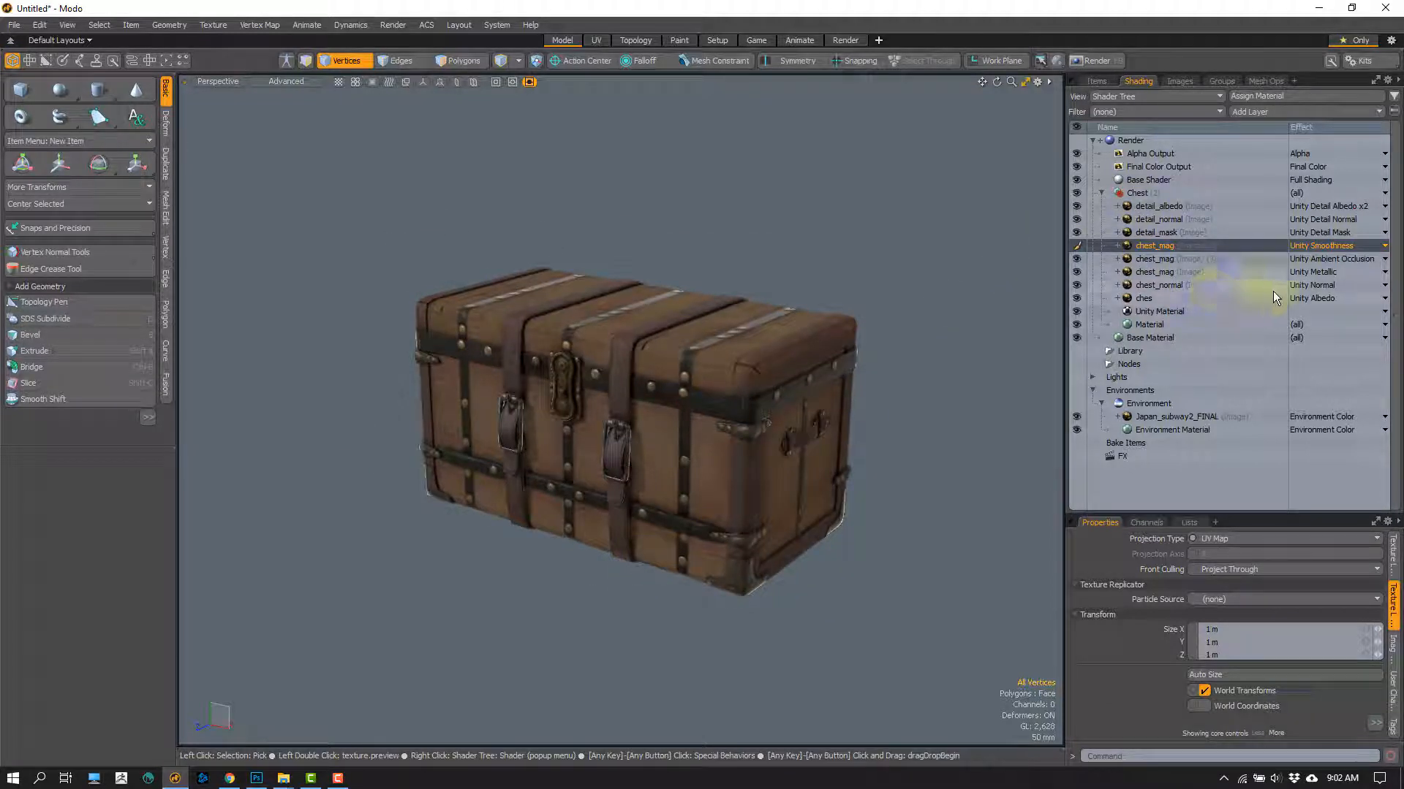
Step: Look at the effect choices of the chest_mag layers set to Unity Metallic and Unity Smoothness without changing them
right_click(1325, 275)
click(979, 322)
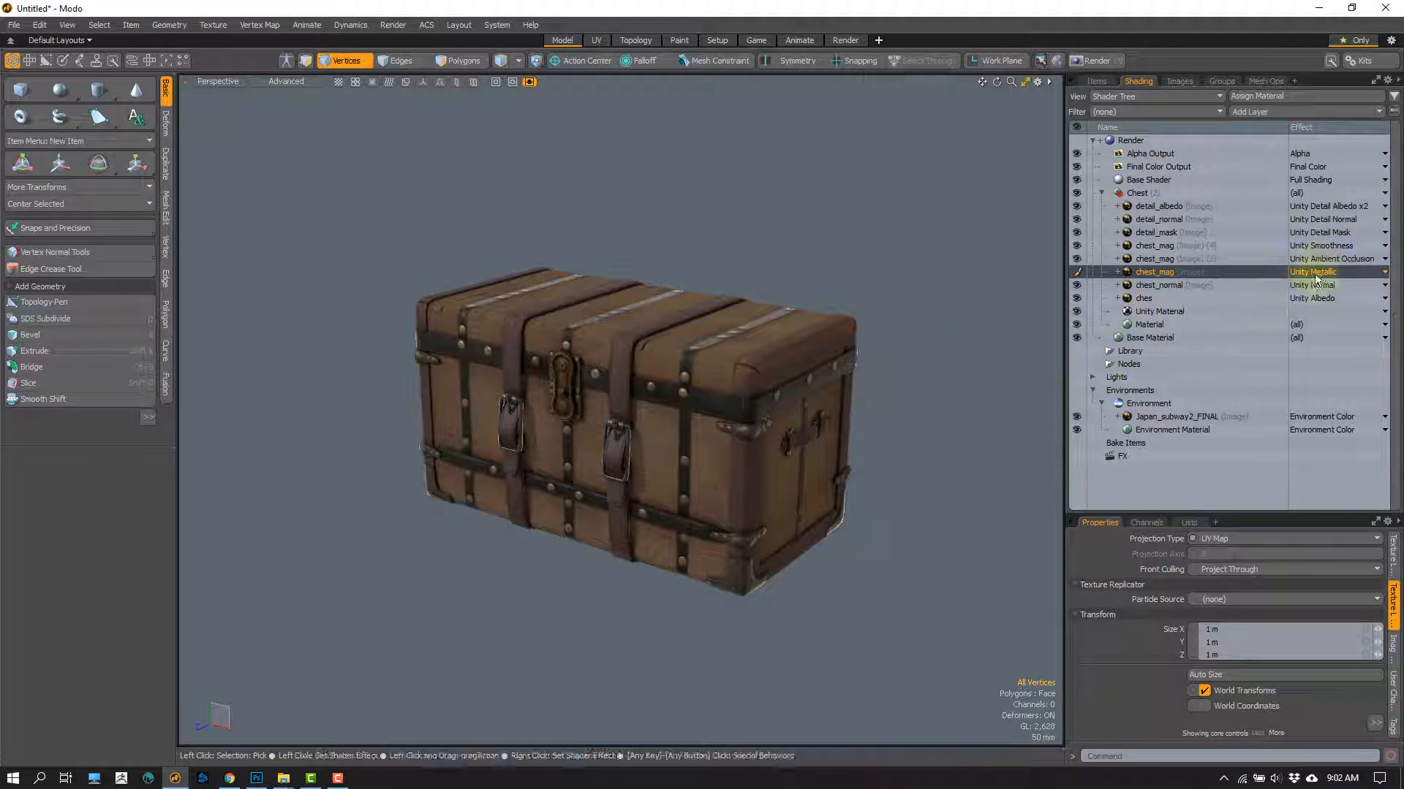
right_click(1308, 250)
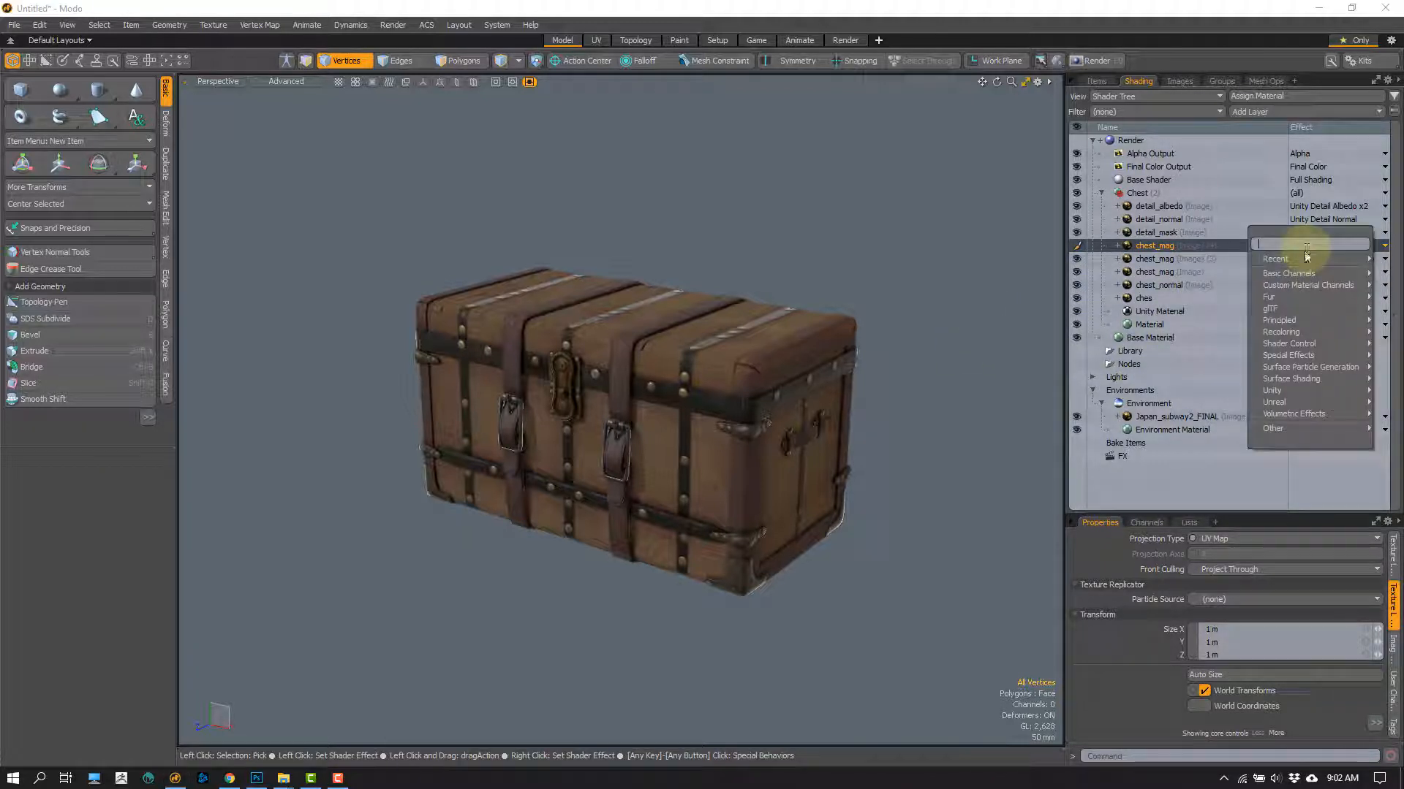
click(996, 226)
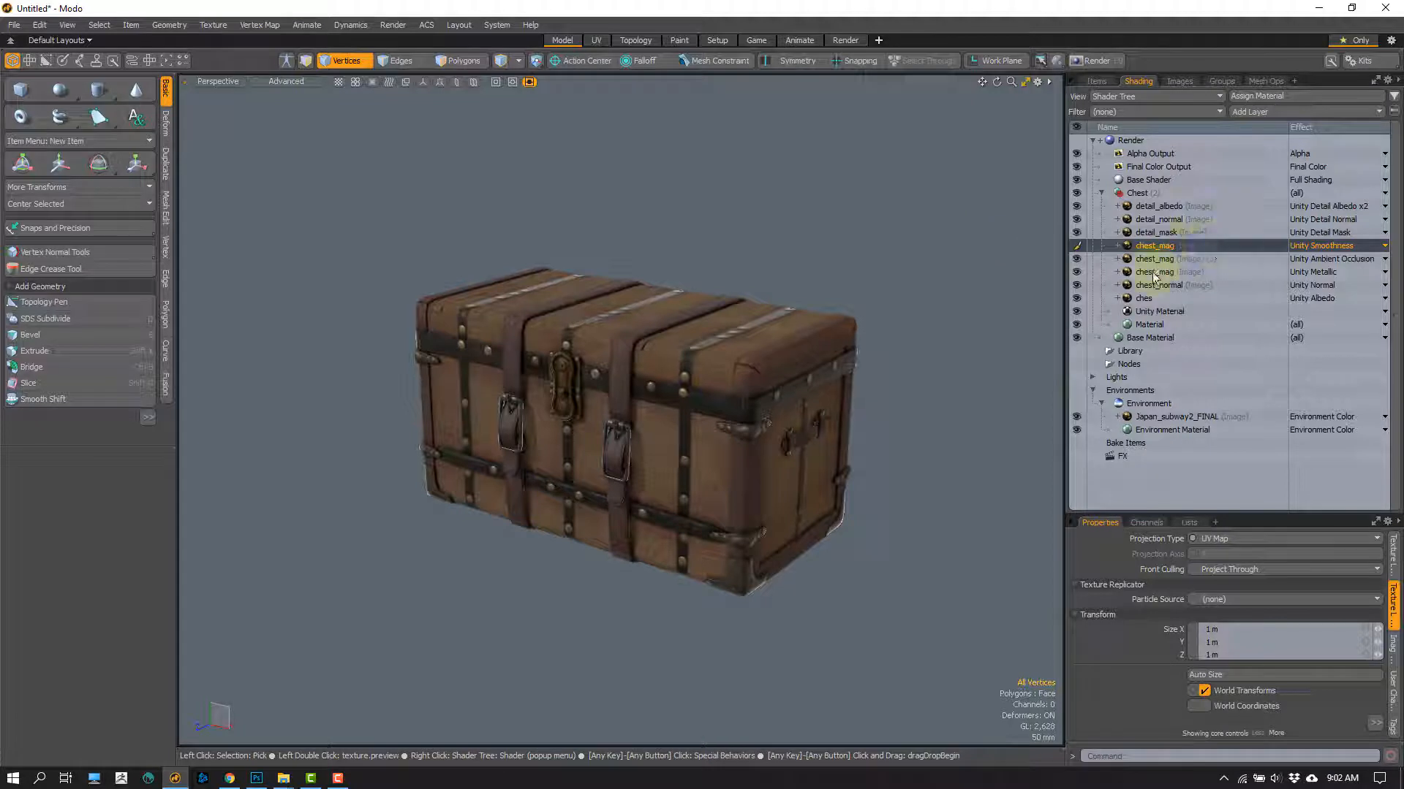
Step: Delete the detail_albedo, detail_normal and detail_mask layers from the Chest material group
click(1162, 220)
click(1155, 232)
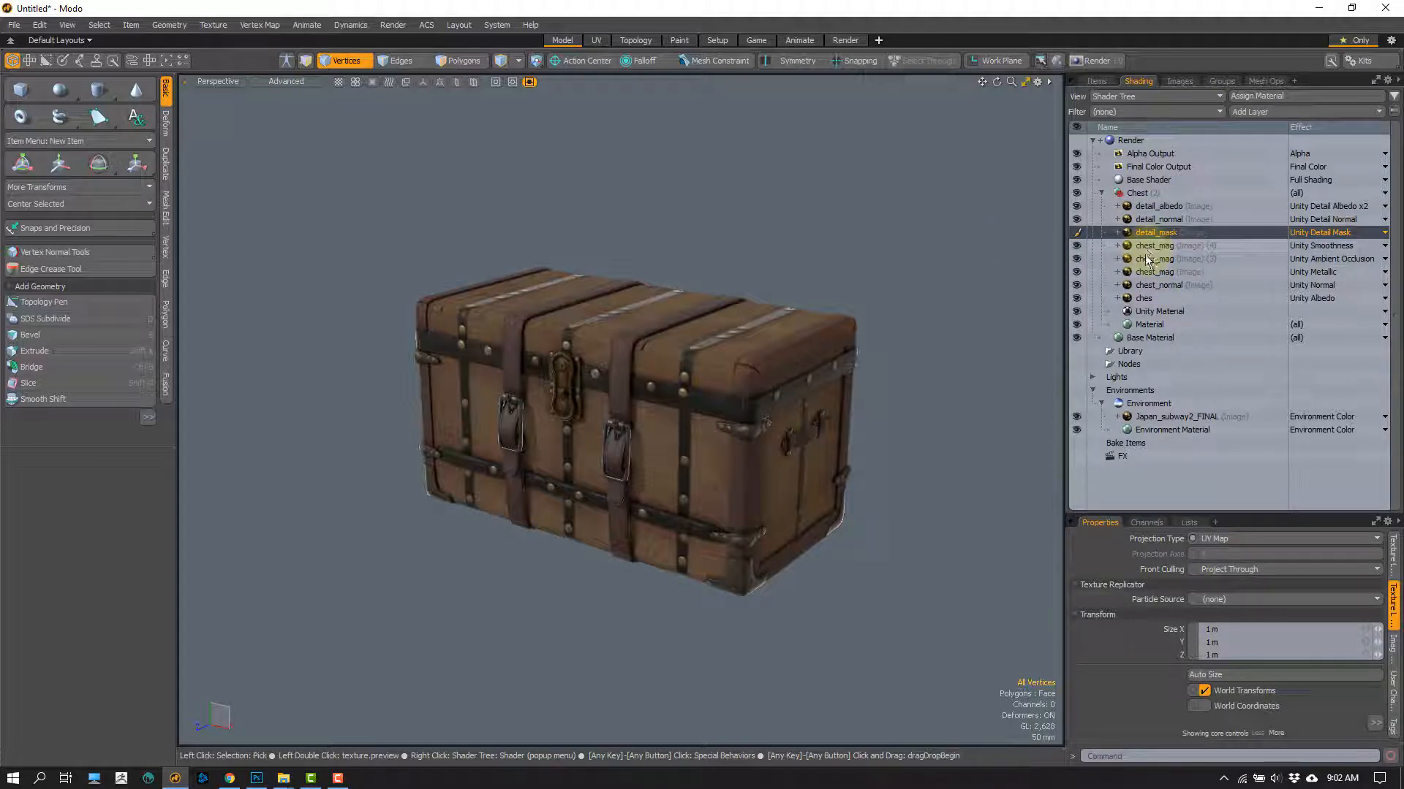
click(1157, 220)
click(1161, 207)
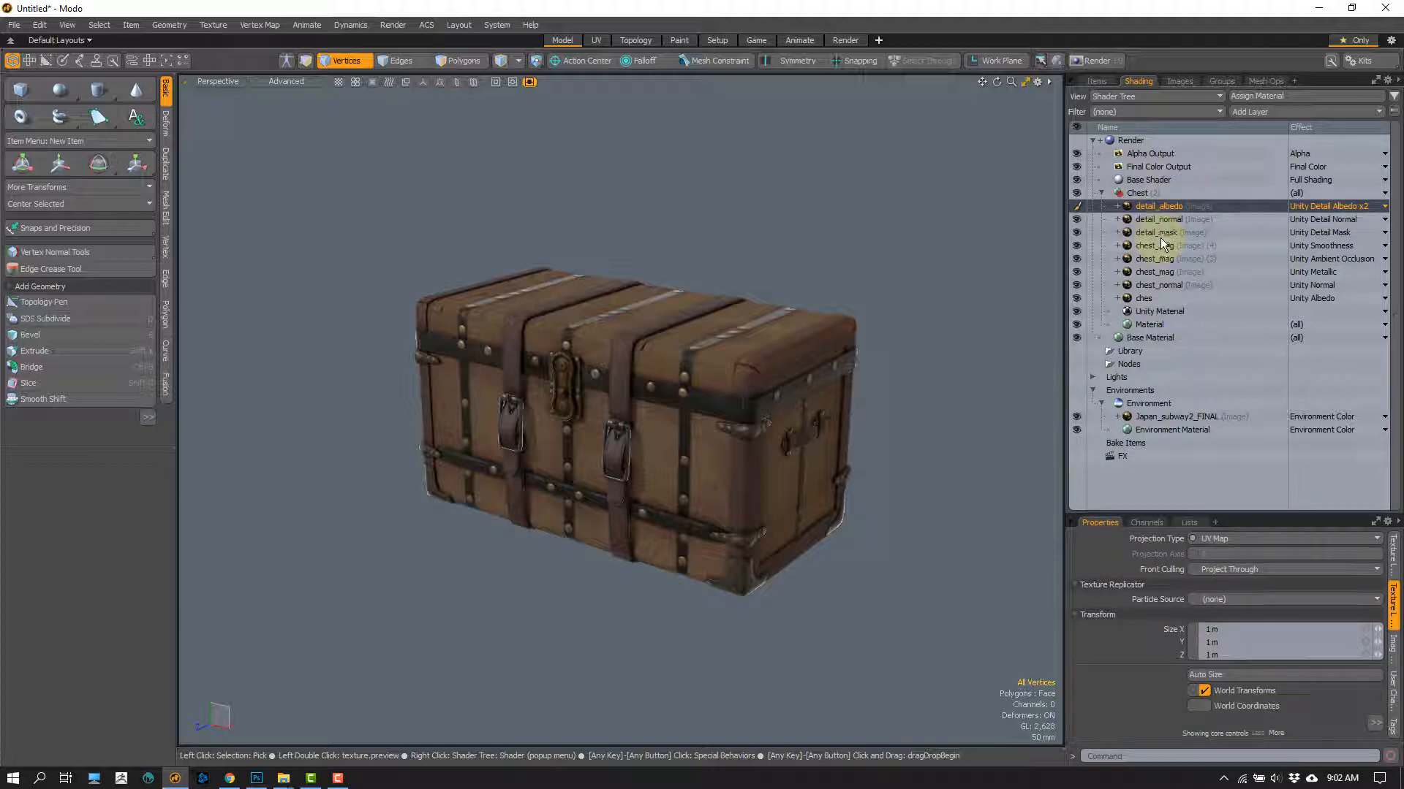
shift+click(1156, 232)
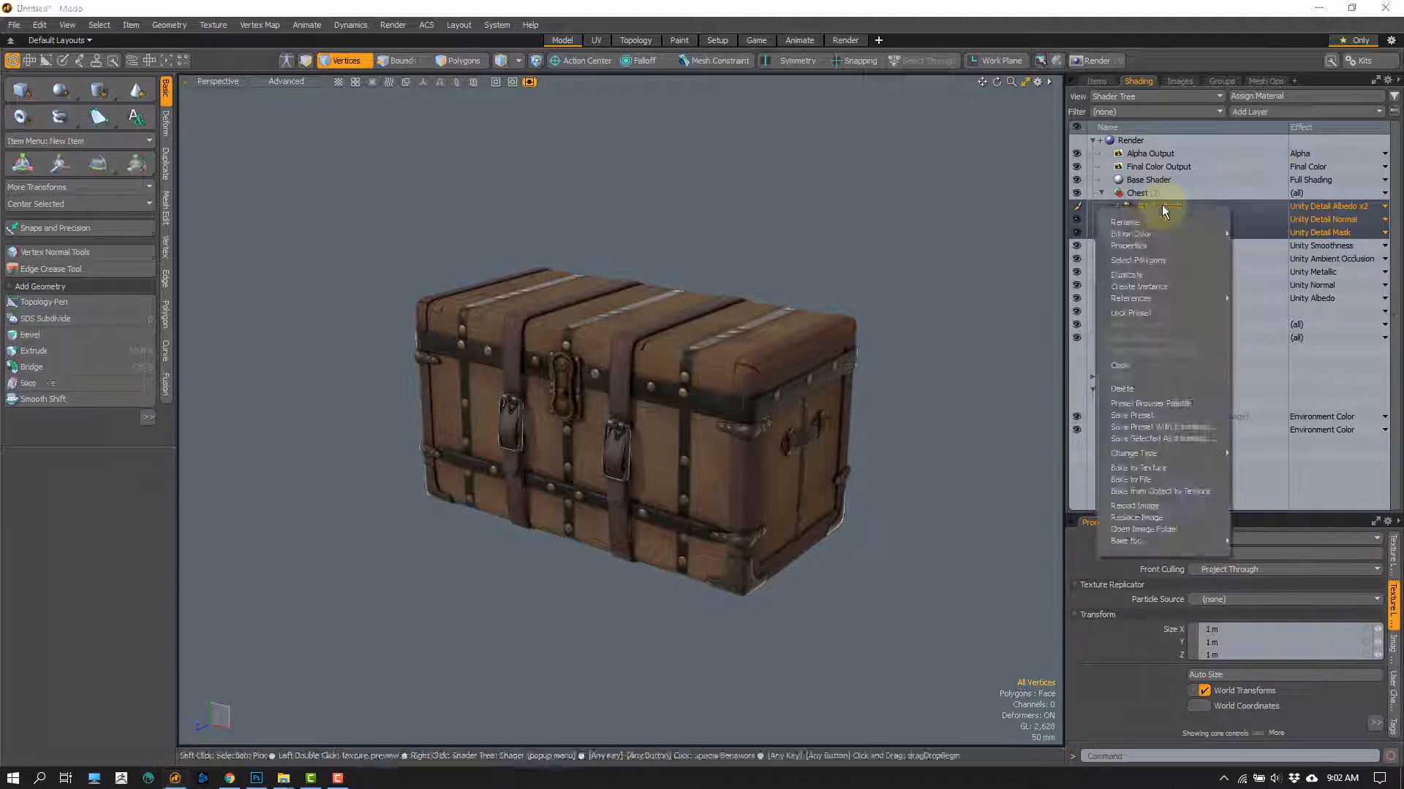
right_click(1159, 219)
click(1124, 388)
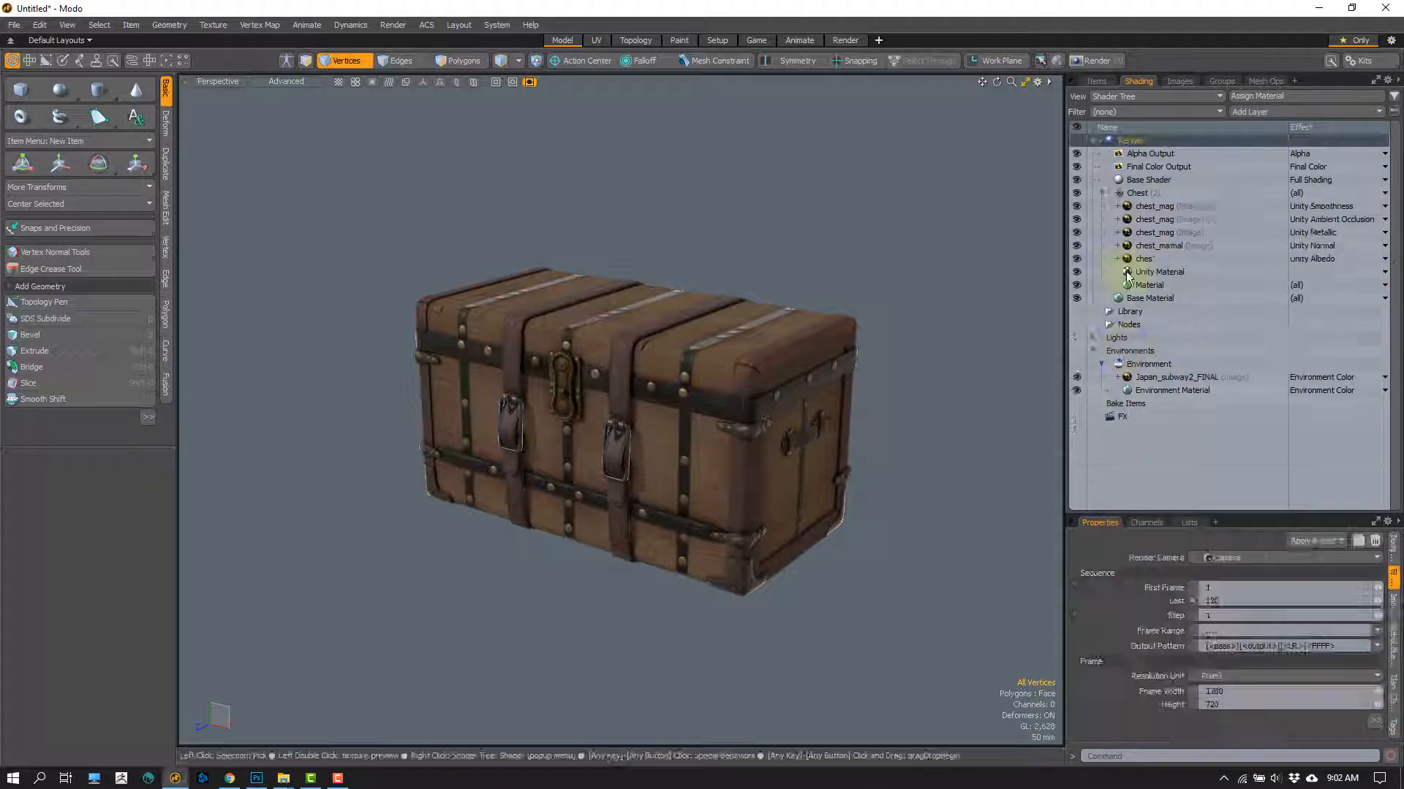
Step: Review the Chest group's three chest_mag layers and the chest_normal layer together with their assigned Unity effects
click(1162, 208)
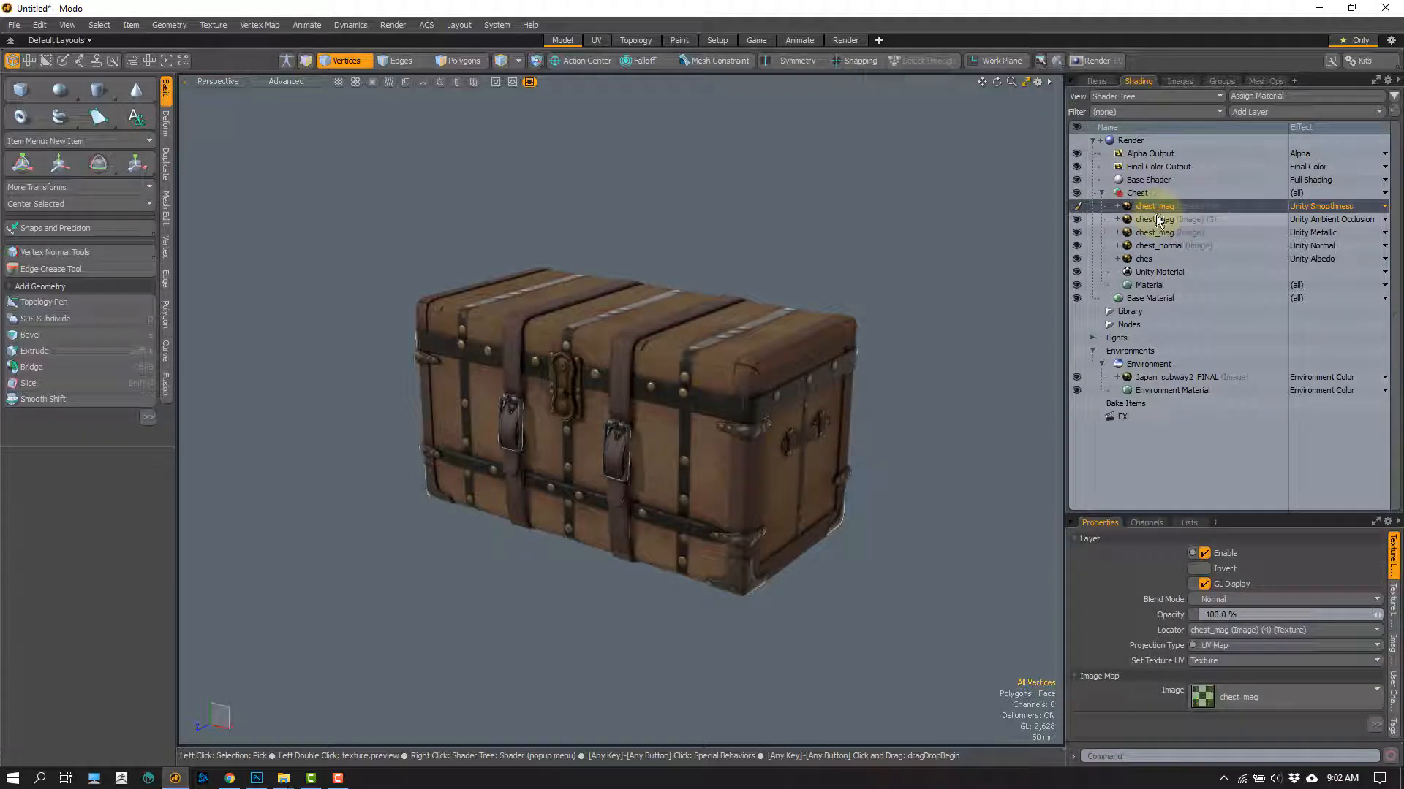
click(1156, 223)
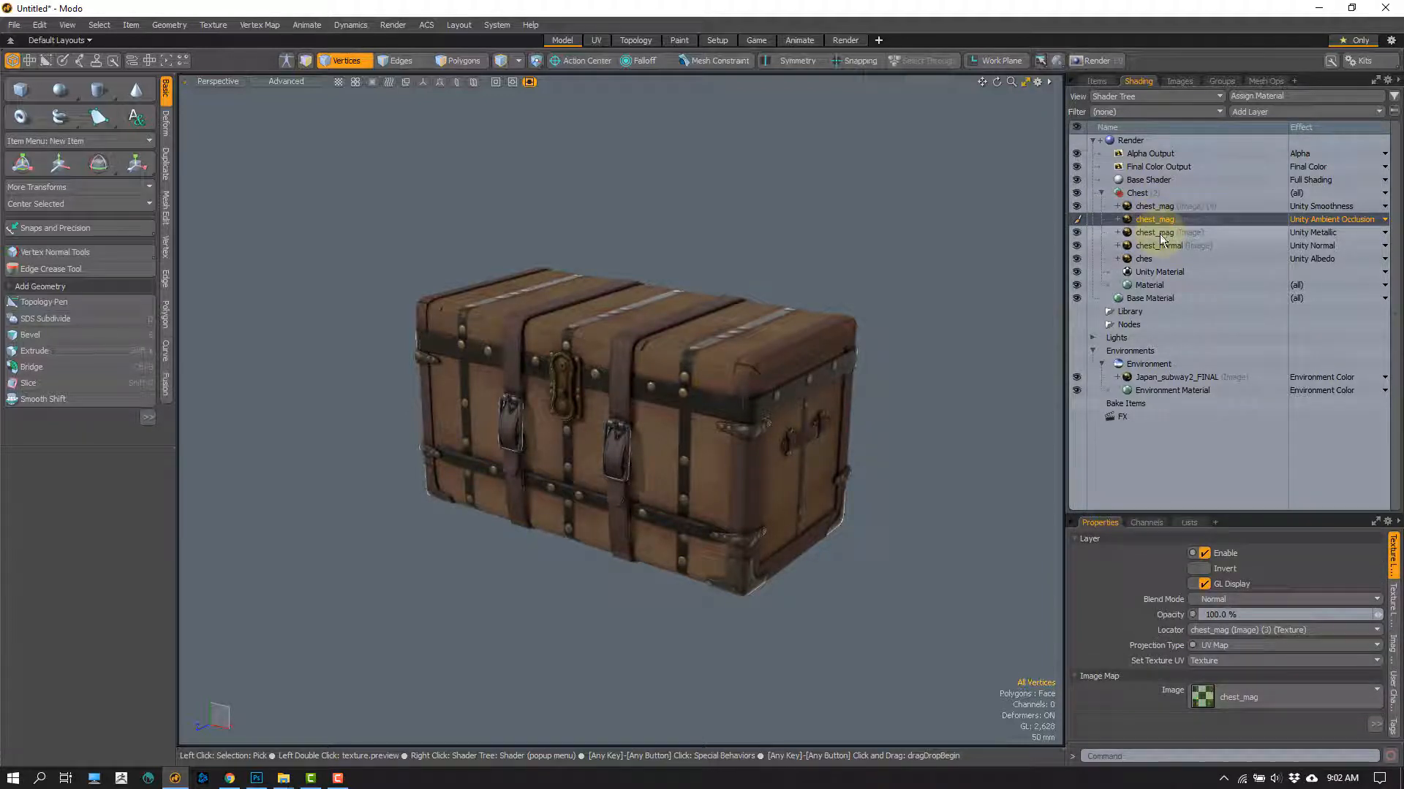
click(1160, 232)
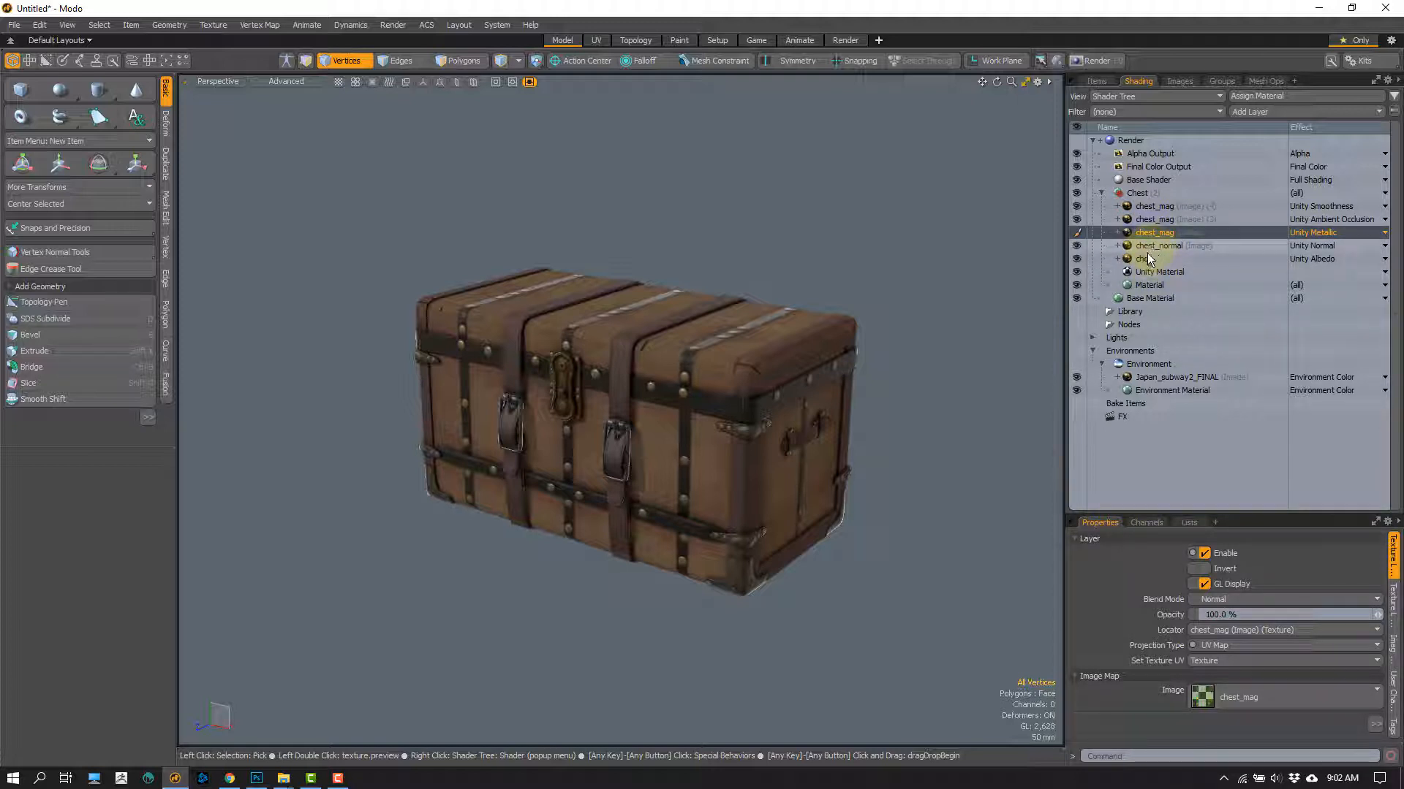
click(1158, 207)
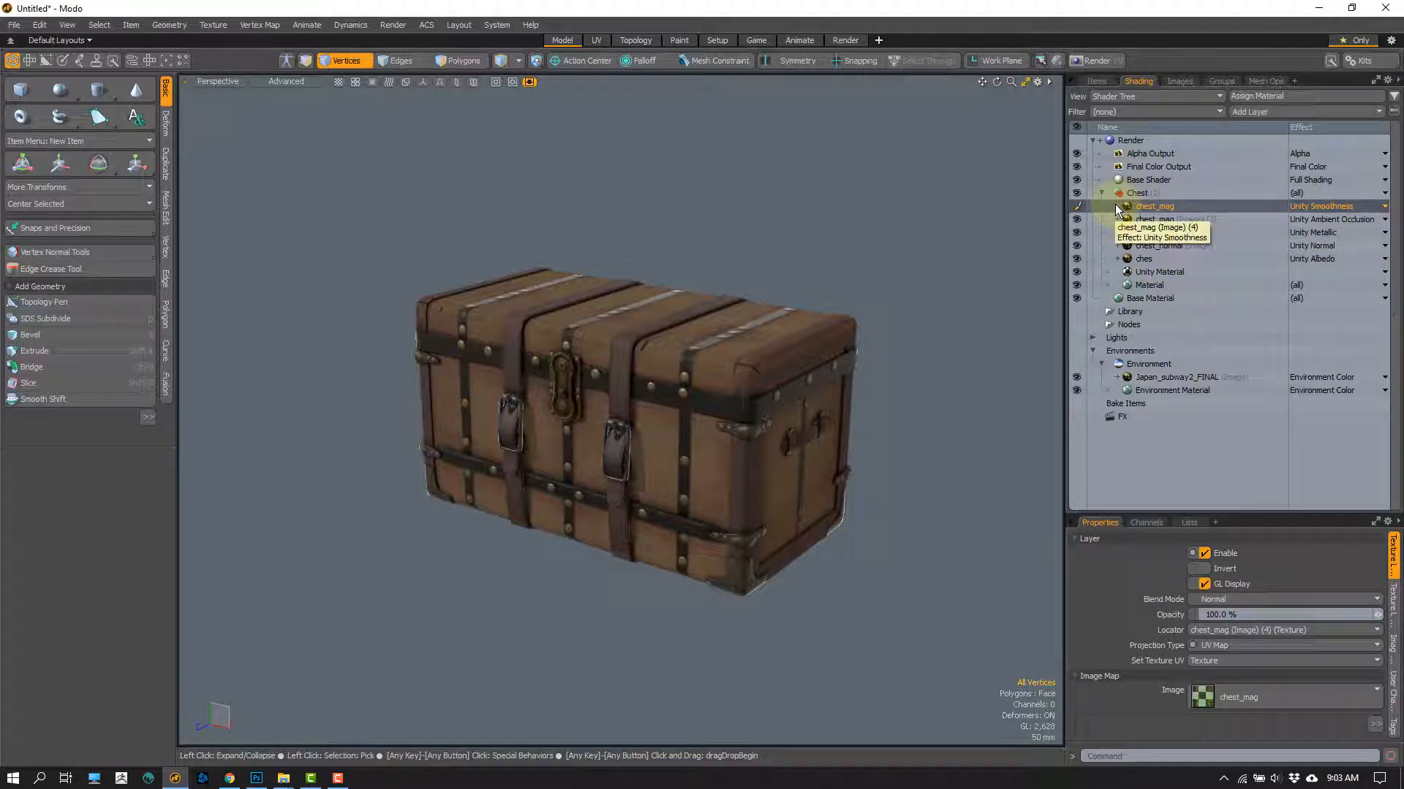
click(1147, 234)
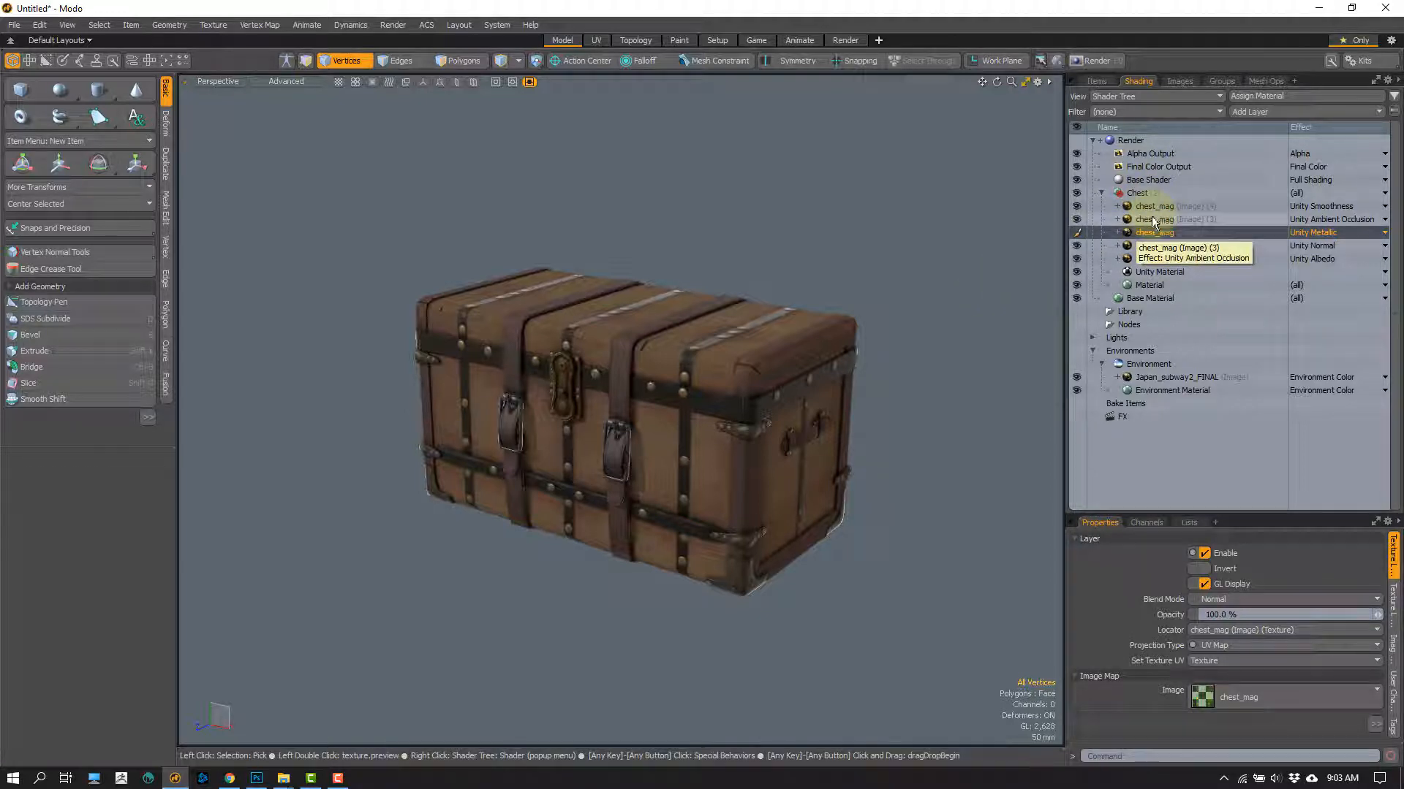
click(1152, 208)
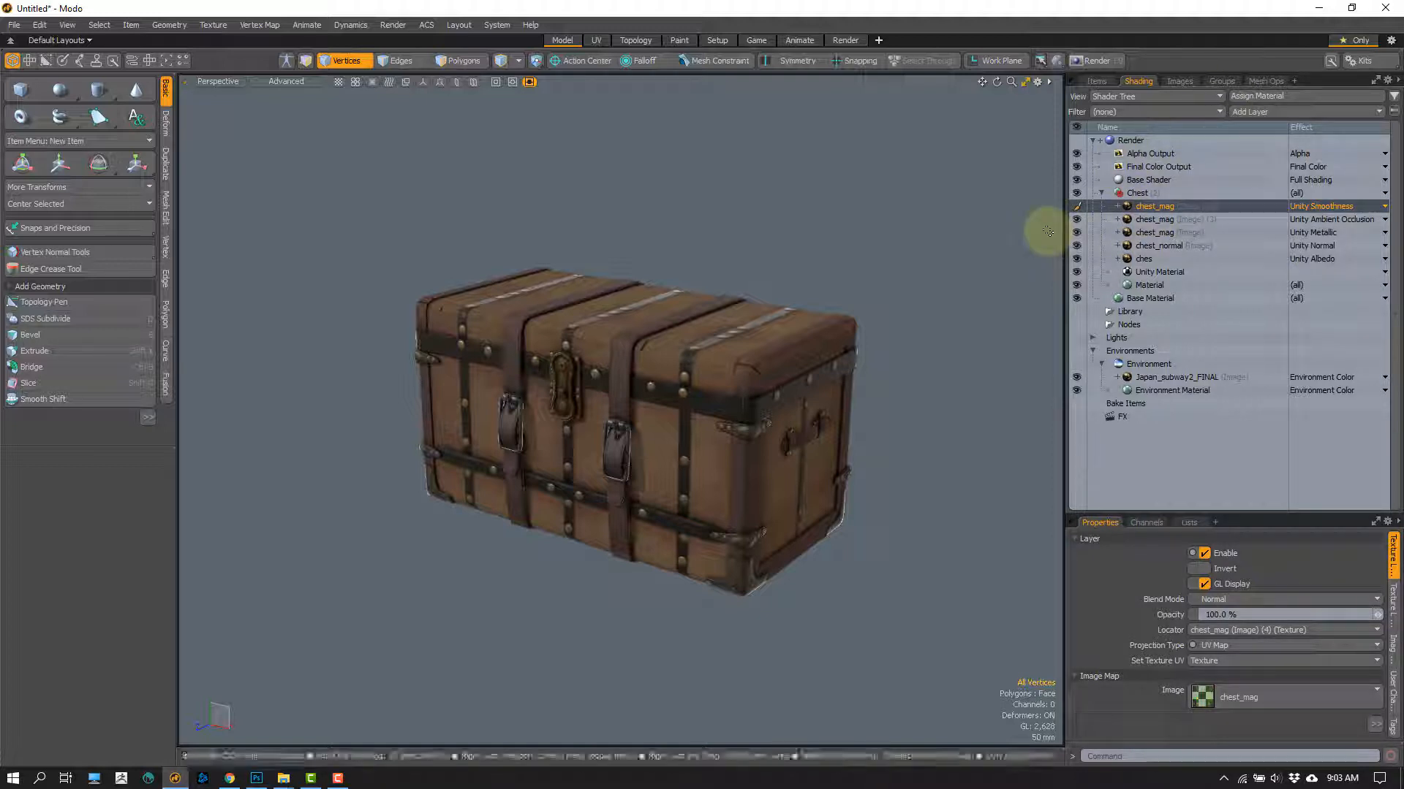
click(1147, 232)
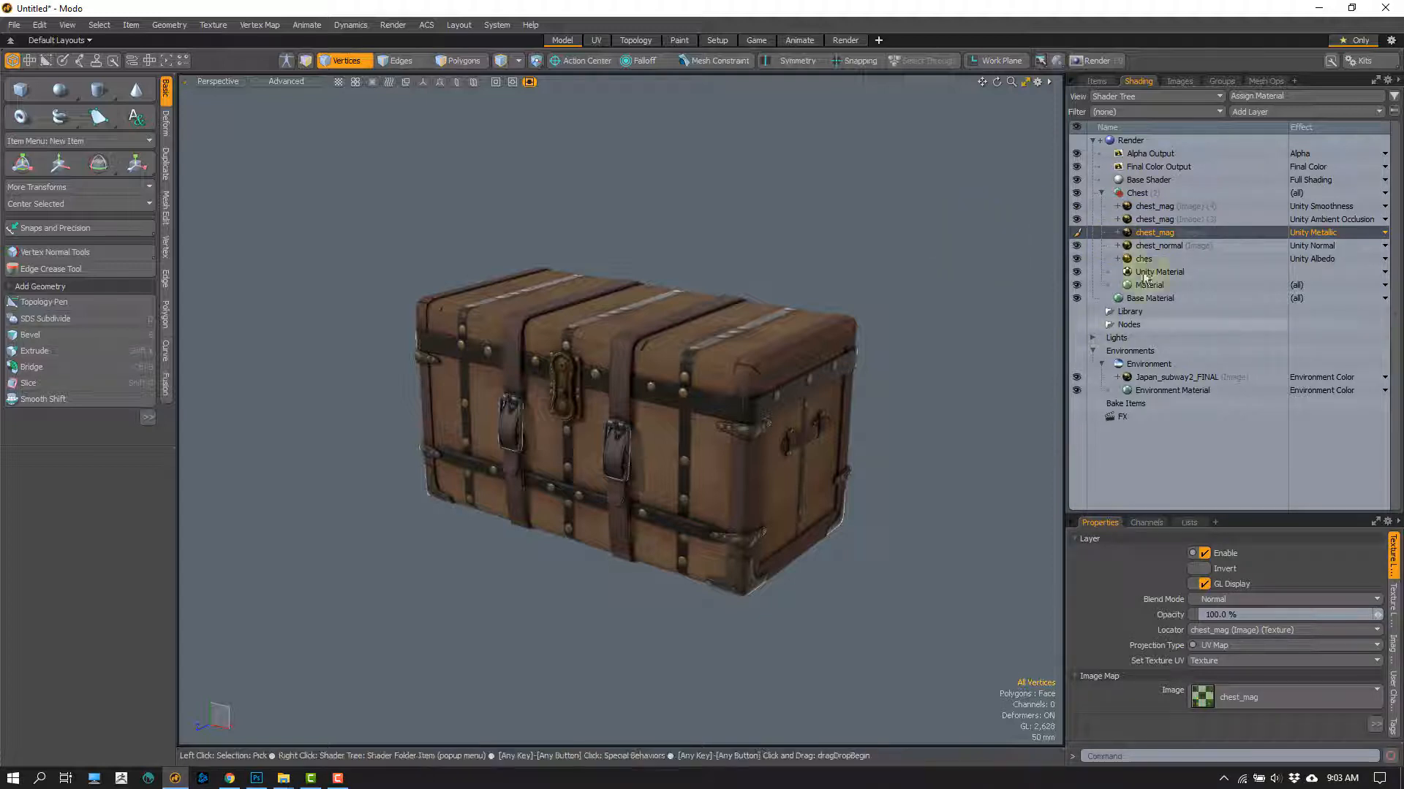
click(1162, 246)
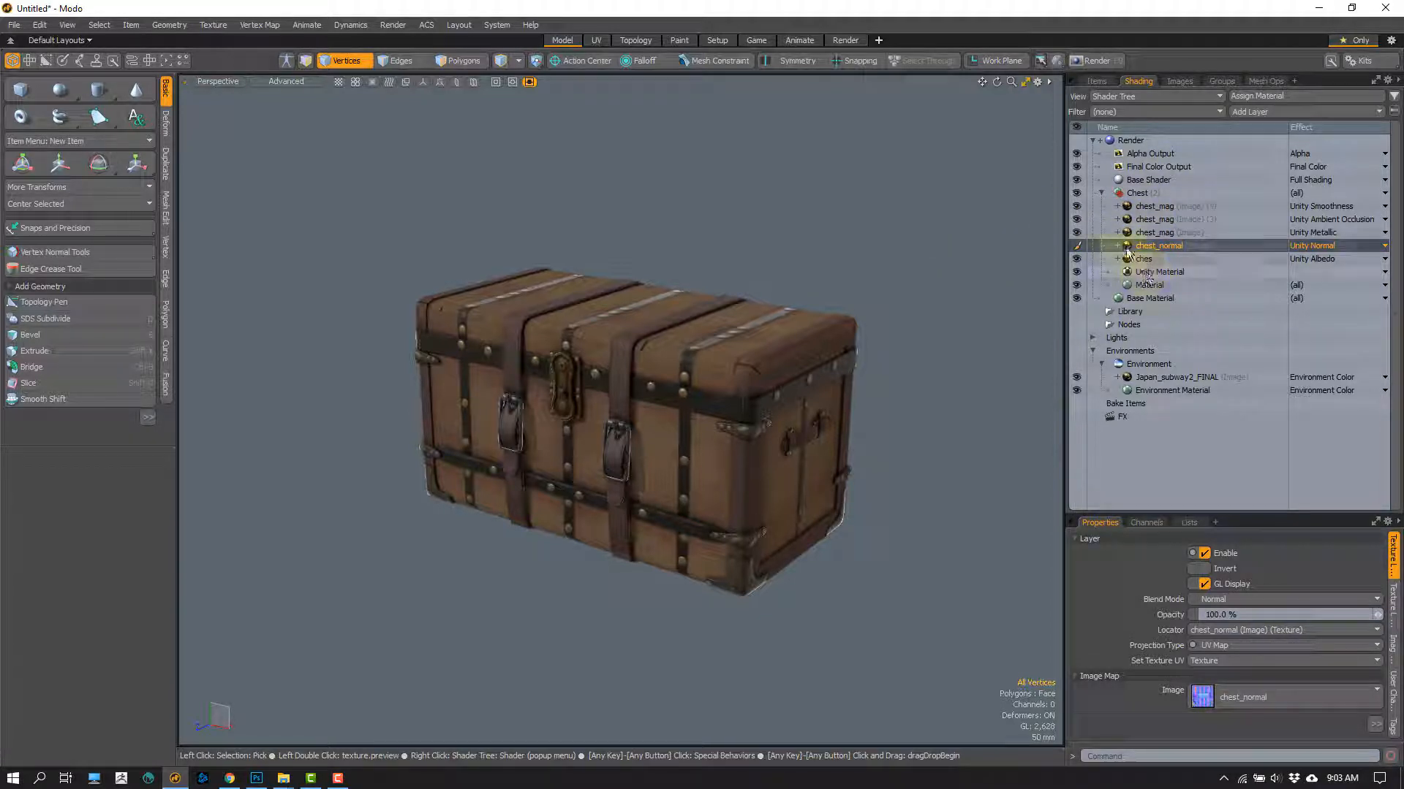
Step: Review the Chest group's ches albedo layer and Unity Material, and check the viewport's Advanced shading style without changing it
click(1145, 260)
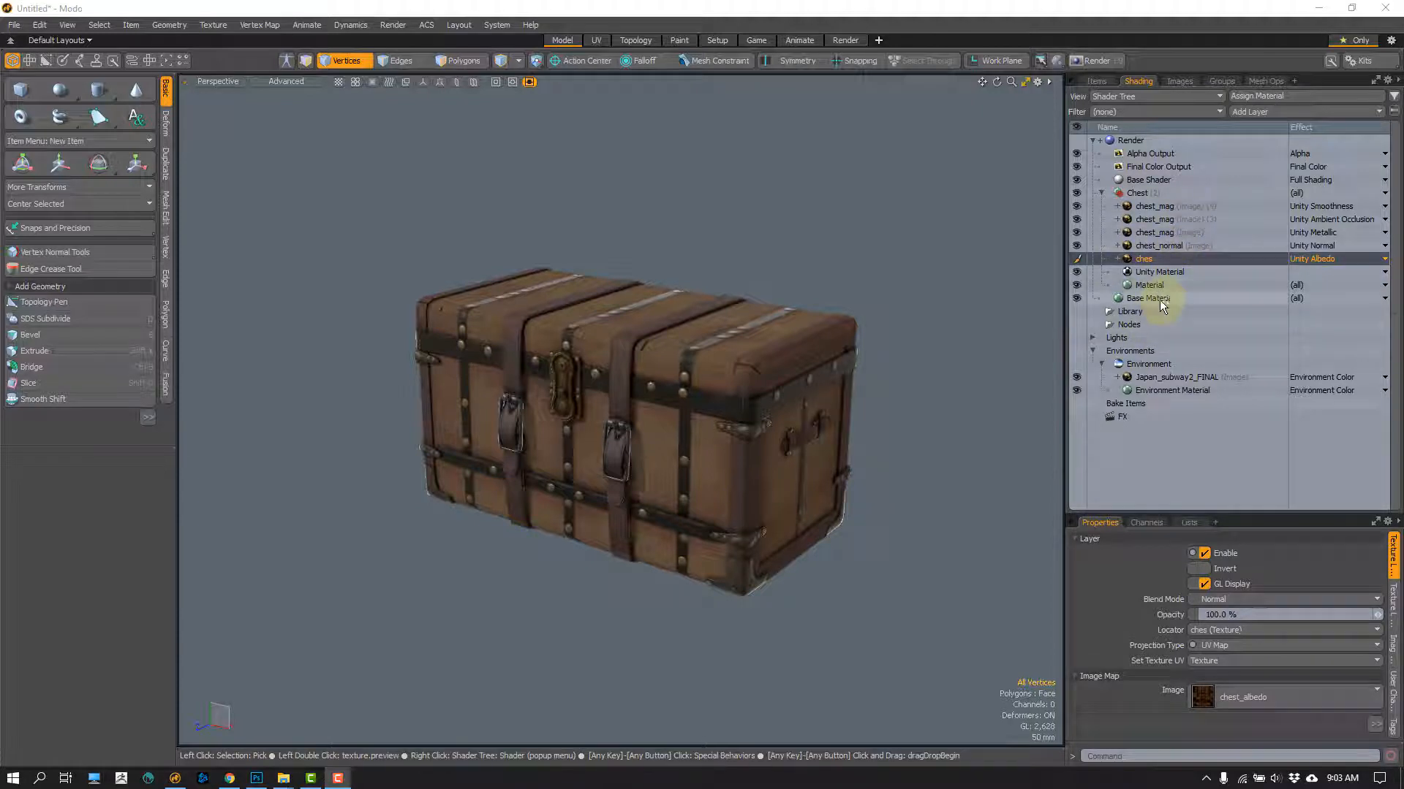
click(1177, 269)
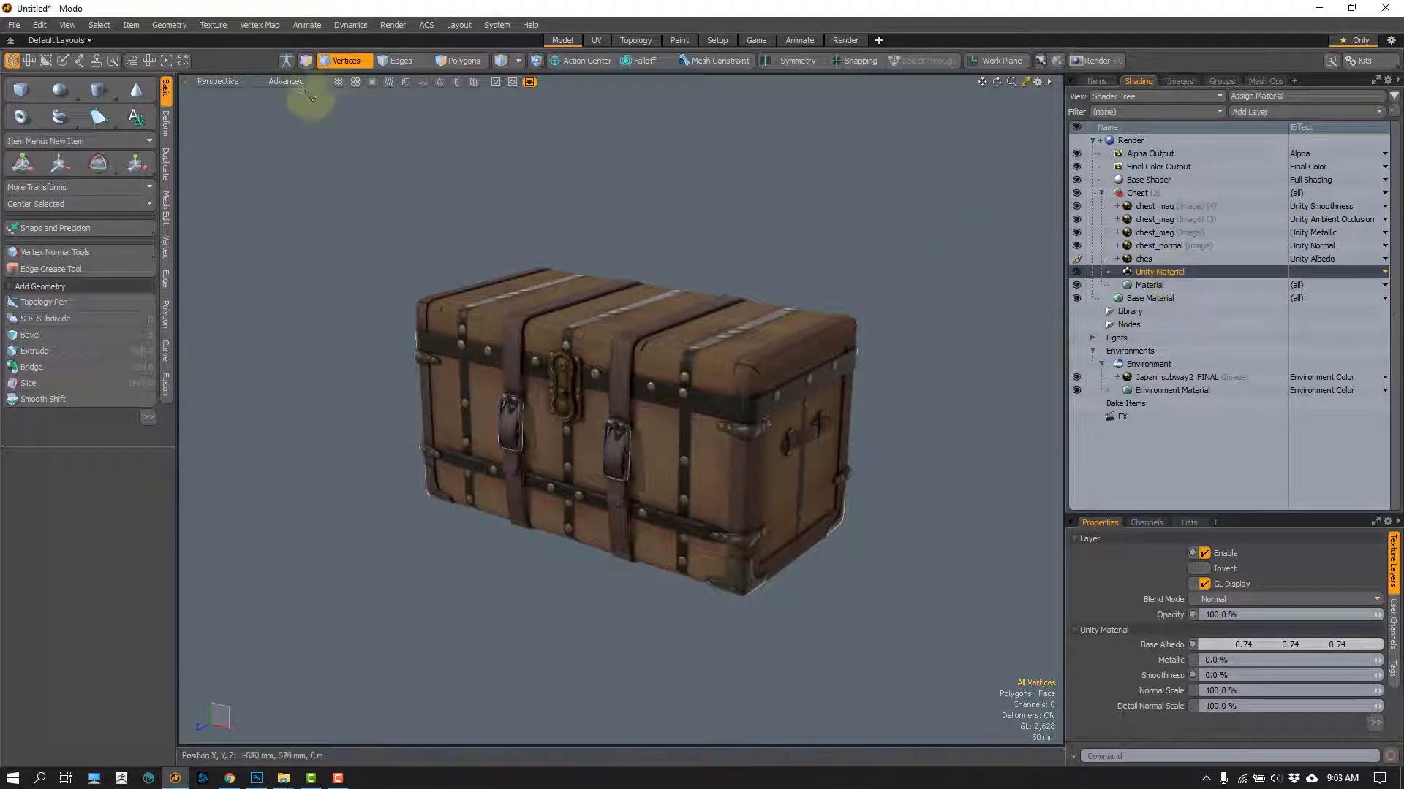
click(292, 81)
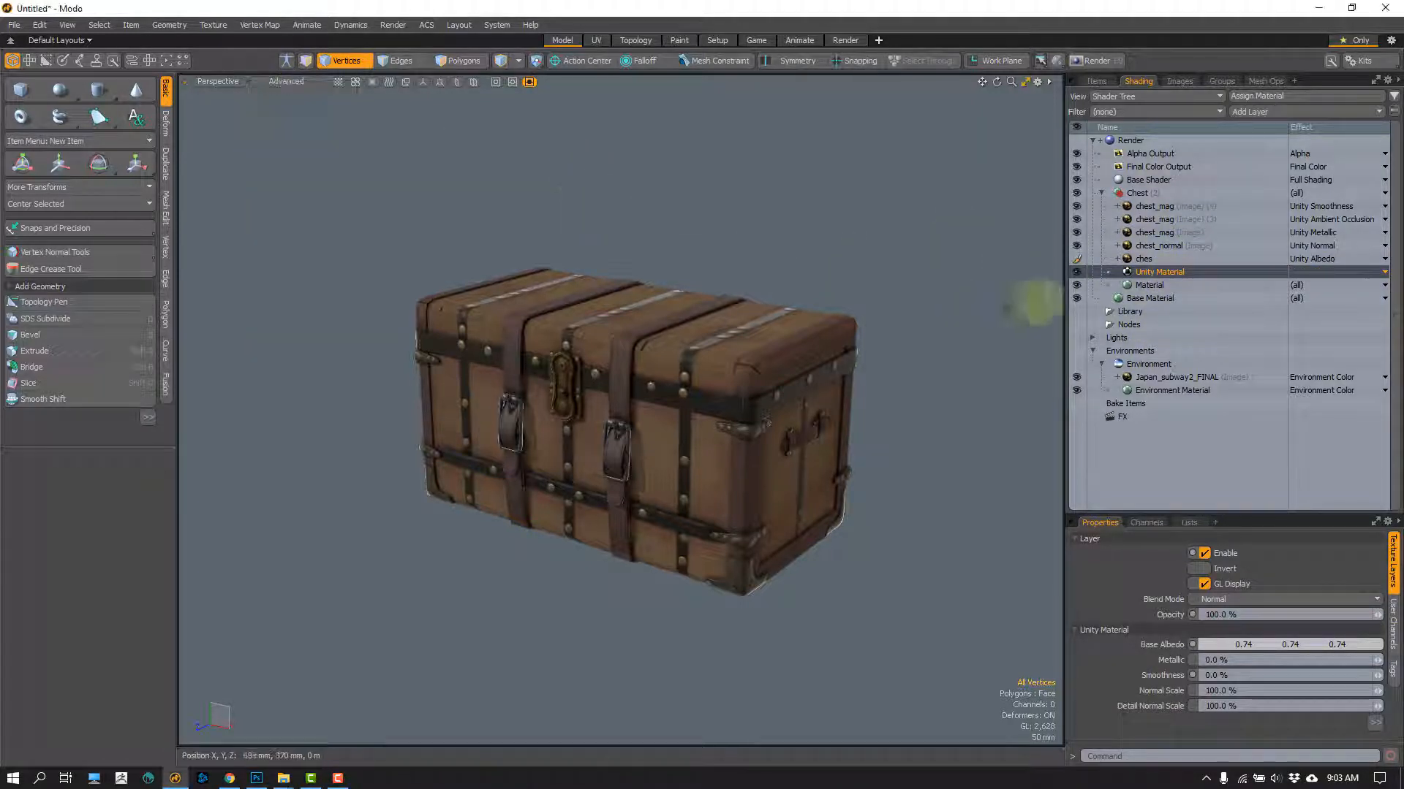
Step: Toggle the visibility of the Japan_subway2_FINAL environment image to compare the lighting on the chest from a frontal view
click(1169, 378)
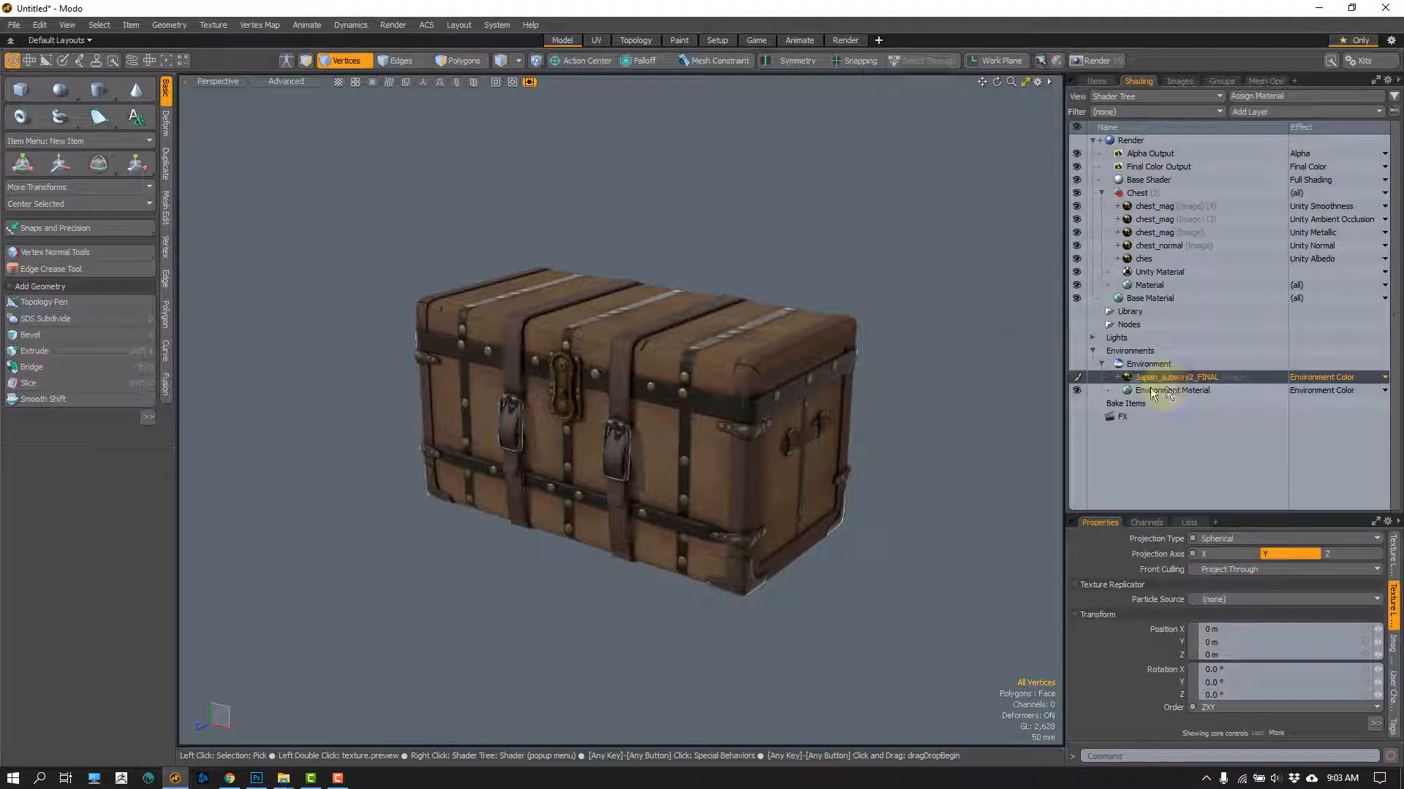
click(1077, 378)
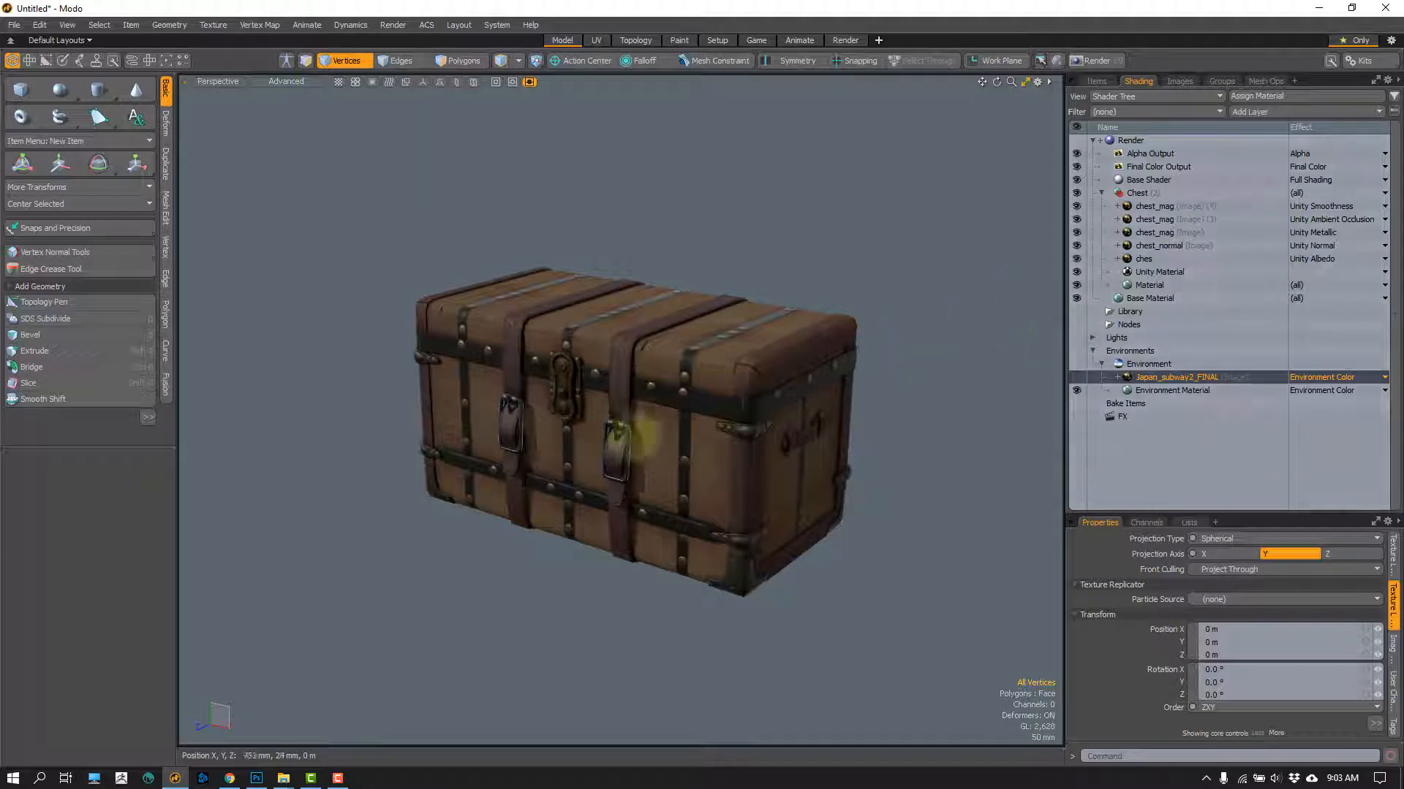
alt+drag(642, 423, 630, 348)
Step: Examine the Environment Material's gradient colors and check the chest's reflections from several angles
click(1162, 391)
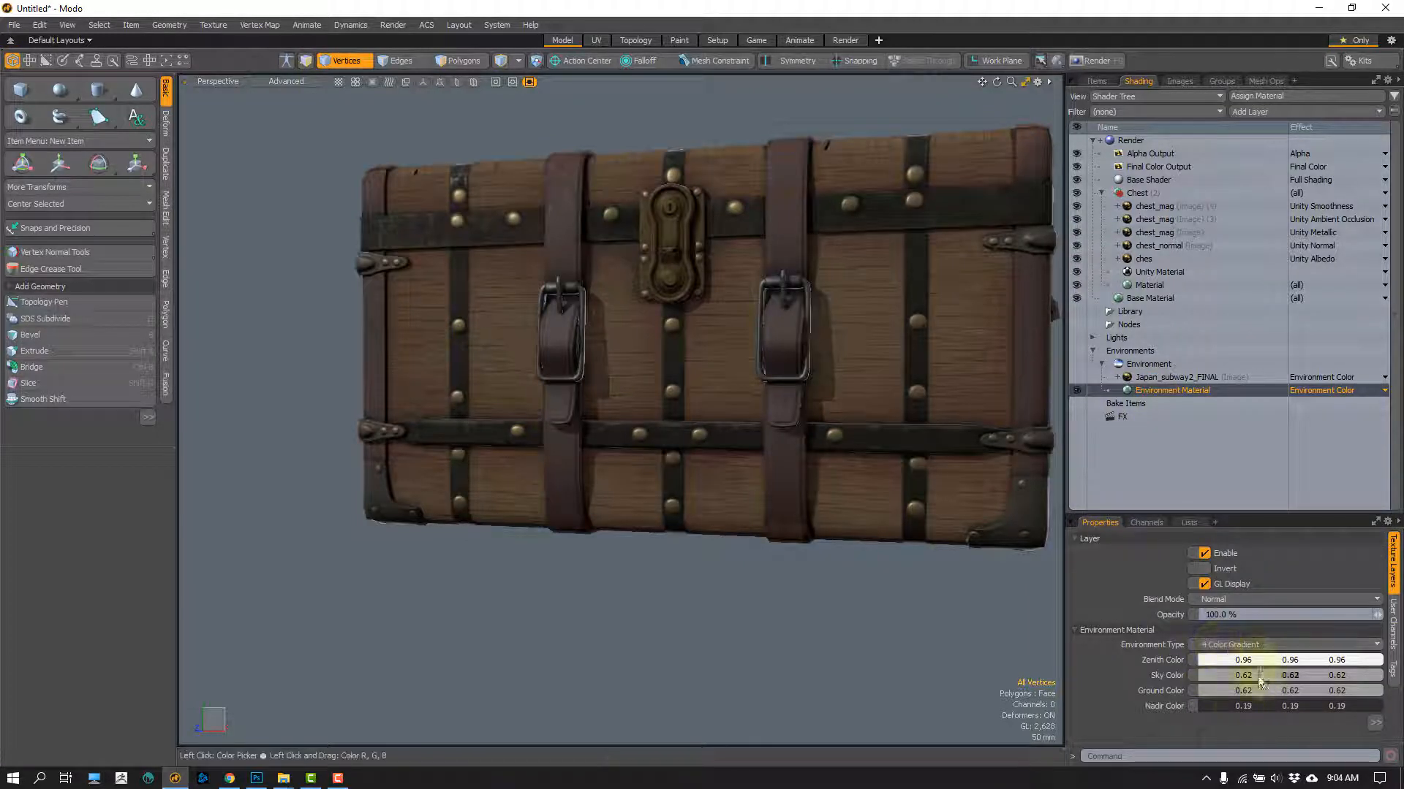
alt+drag(573, 594, 566, 312)
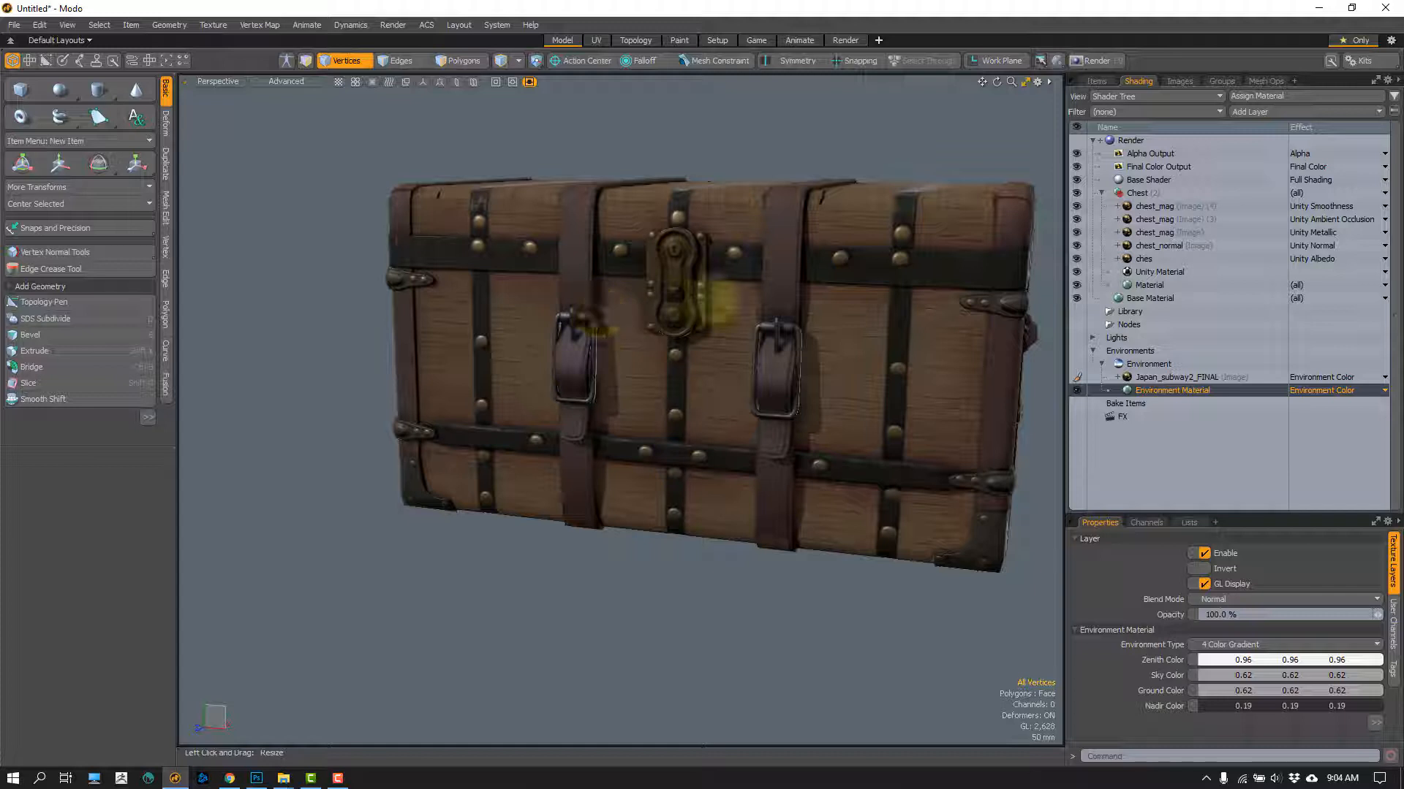
alt+drag(709, 324, 647, 376)
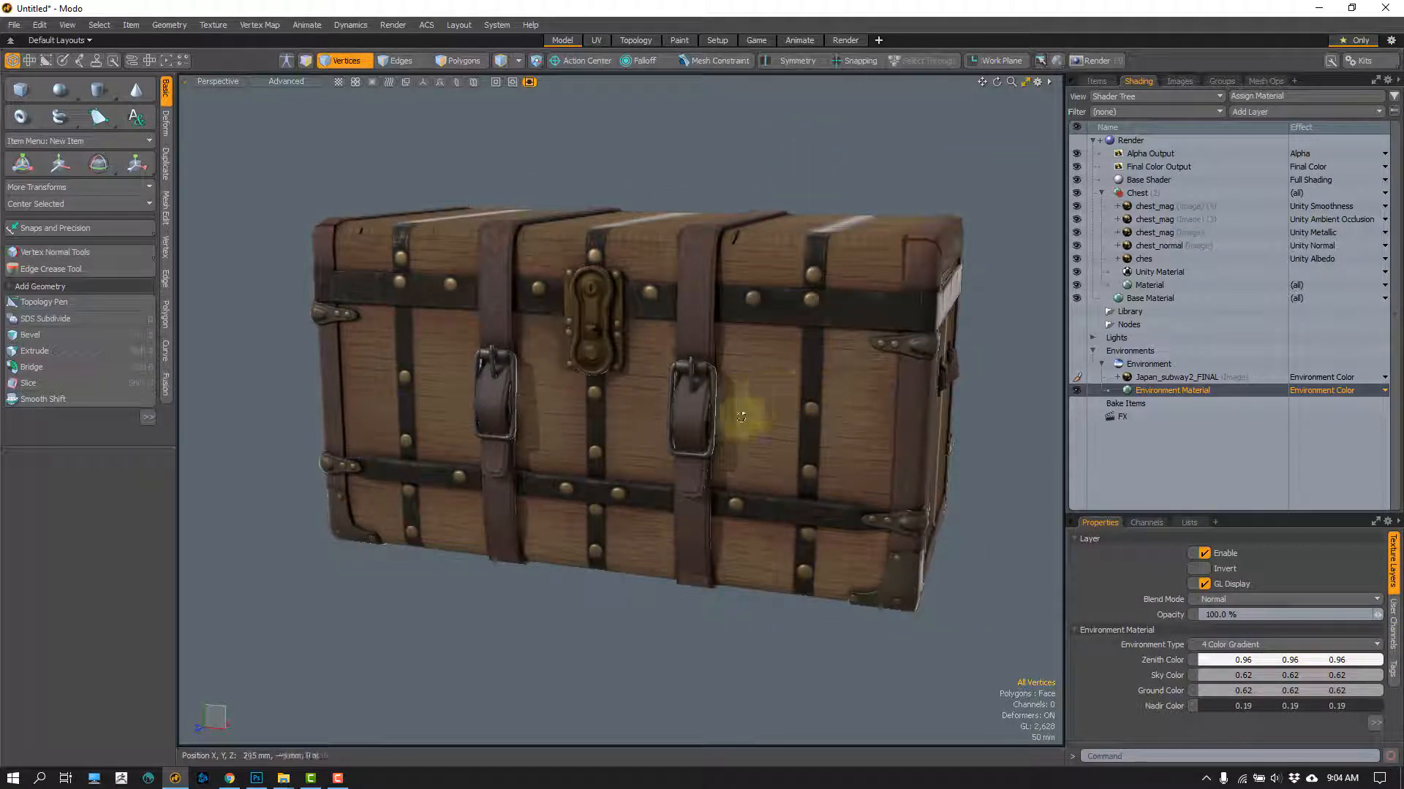
alt+drag(742, 411, 764, 413)
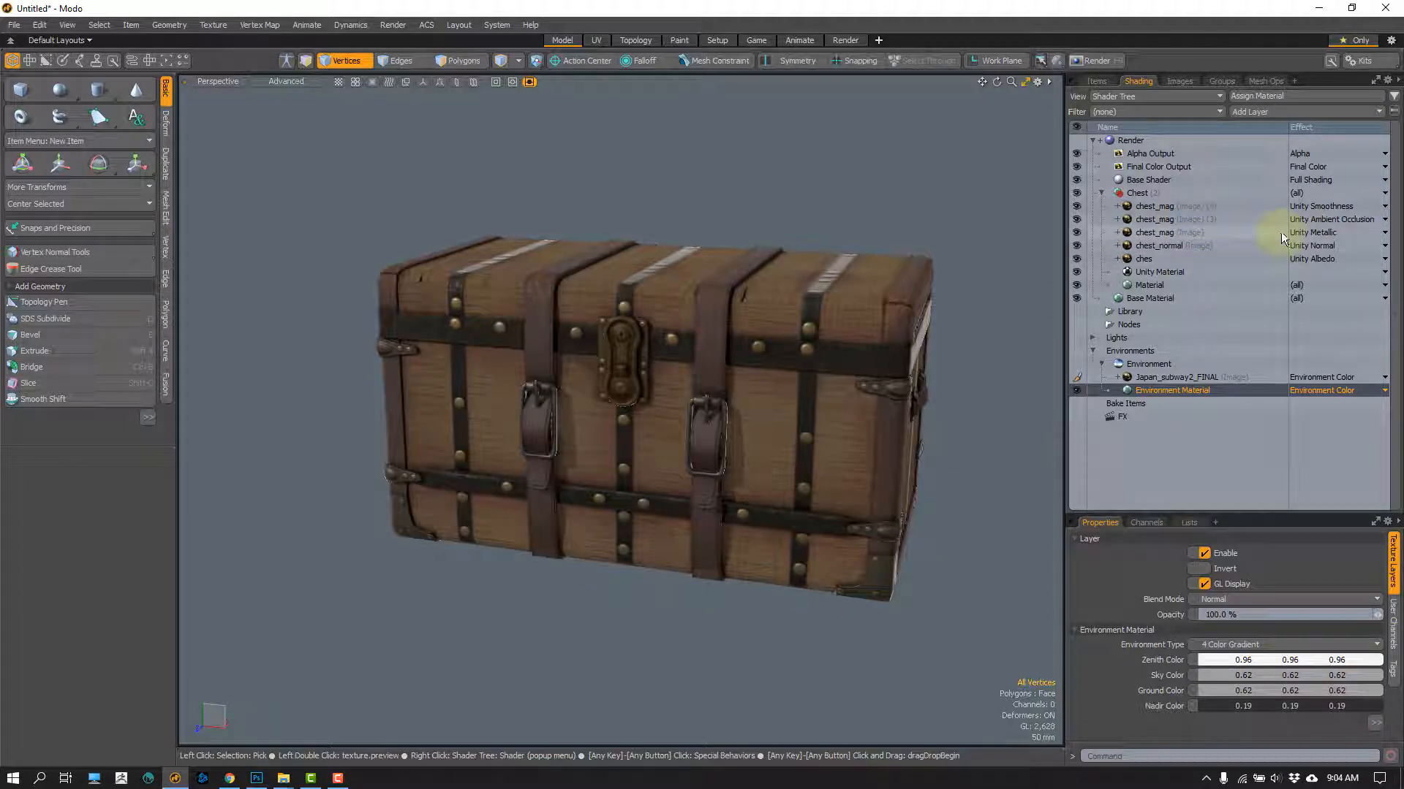
Step: Look through the effect choices of the Unity Smoothness layer without changing it, and compare it with the Unity Metallic chest_mag layer
click(1329, 208)
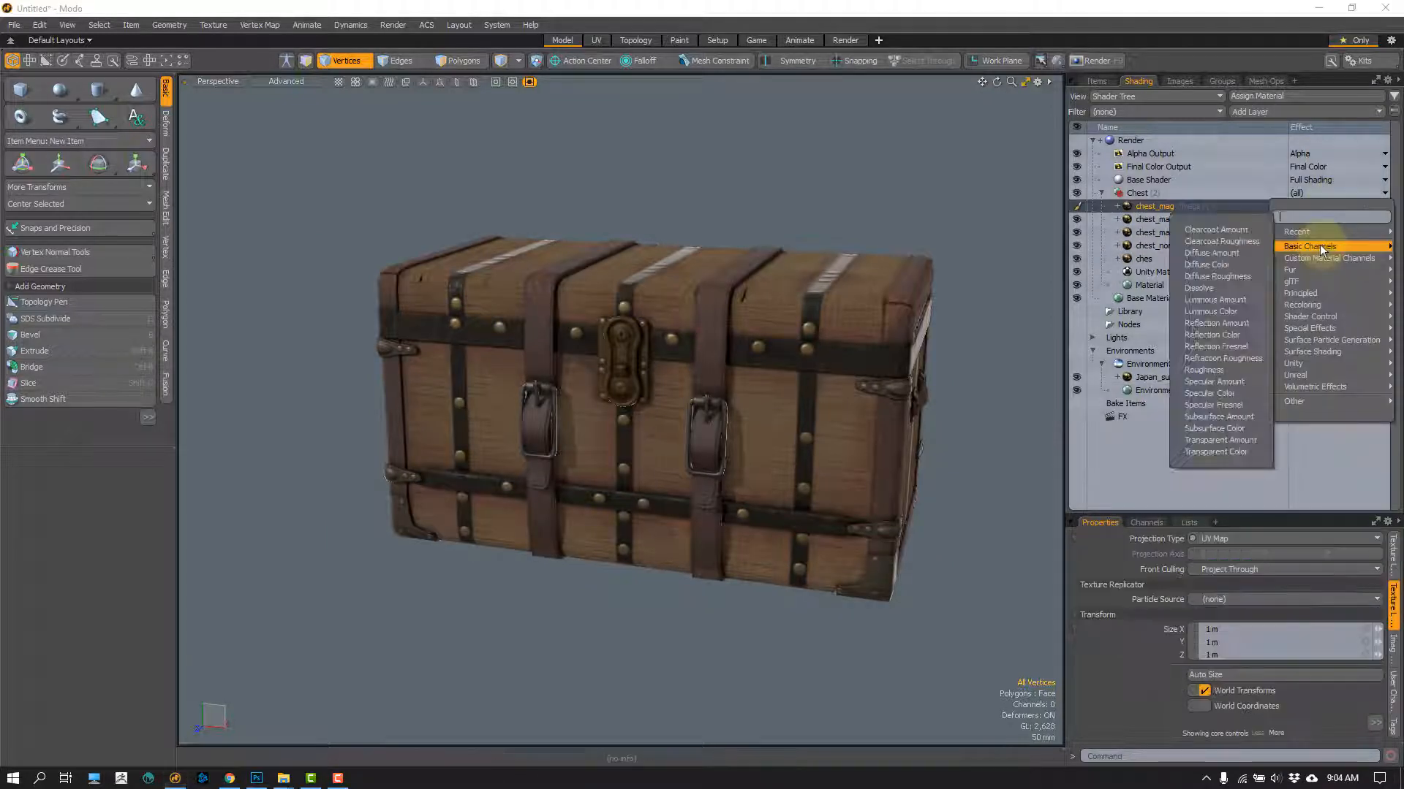
click(1163, 210)
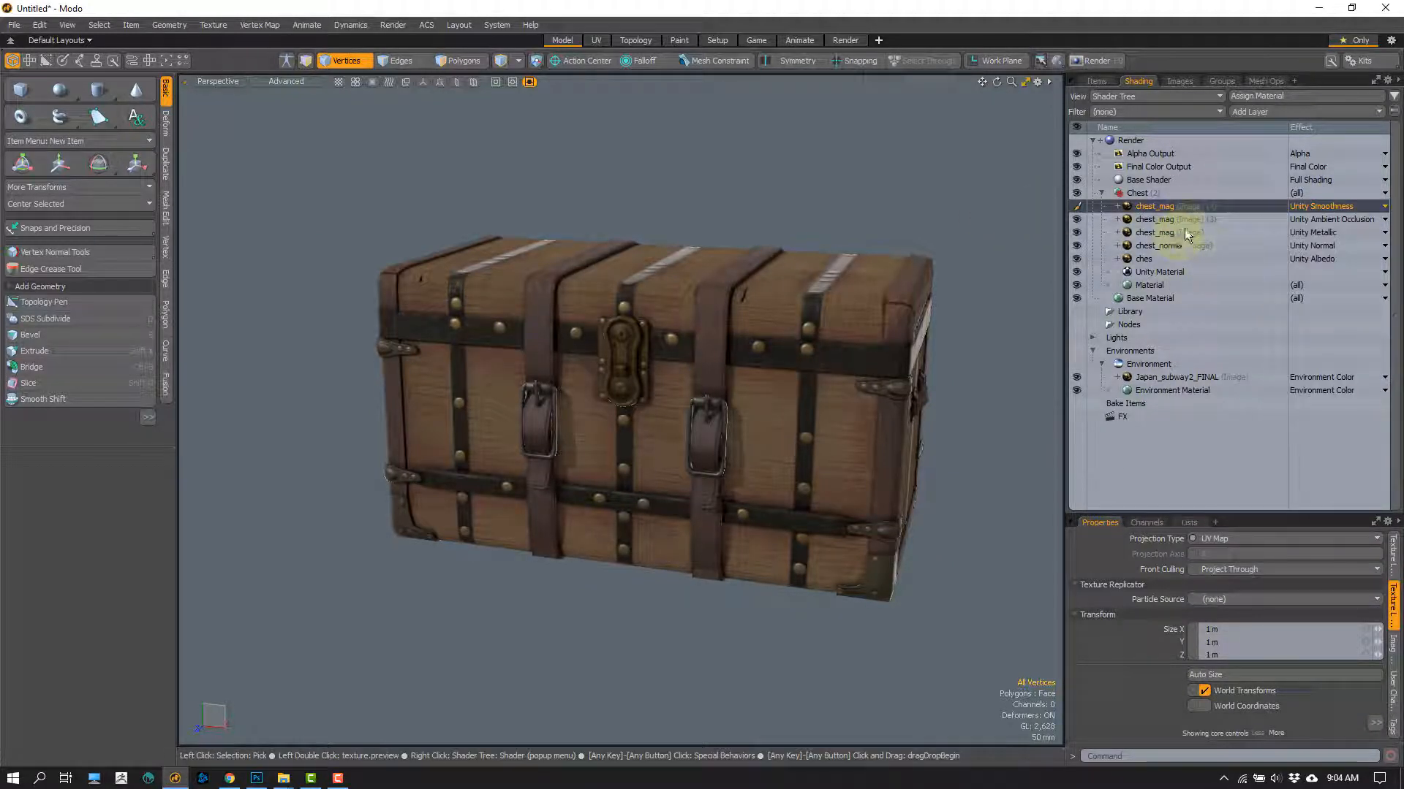
click(1184, 233)
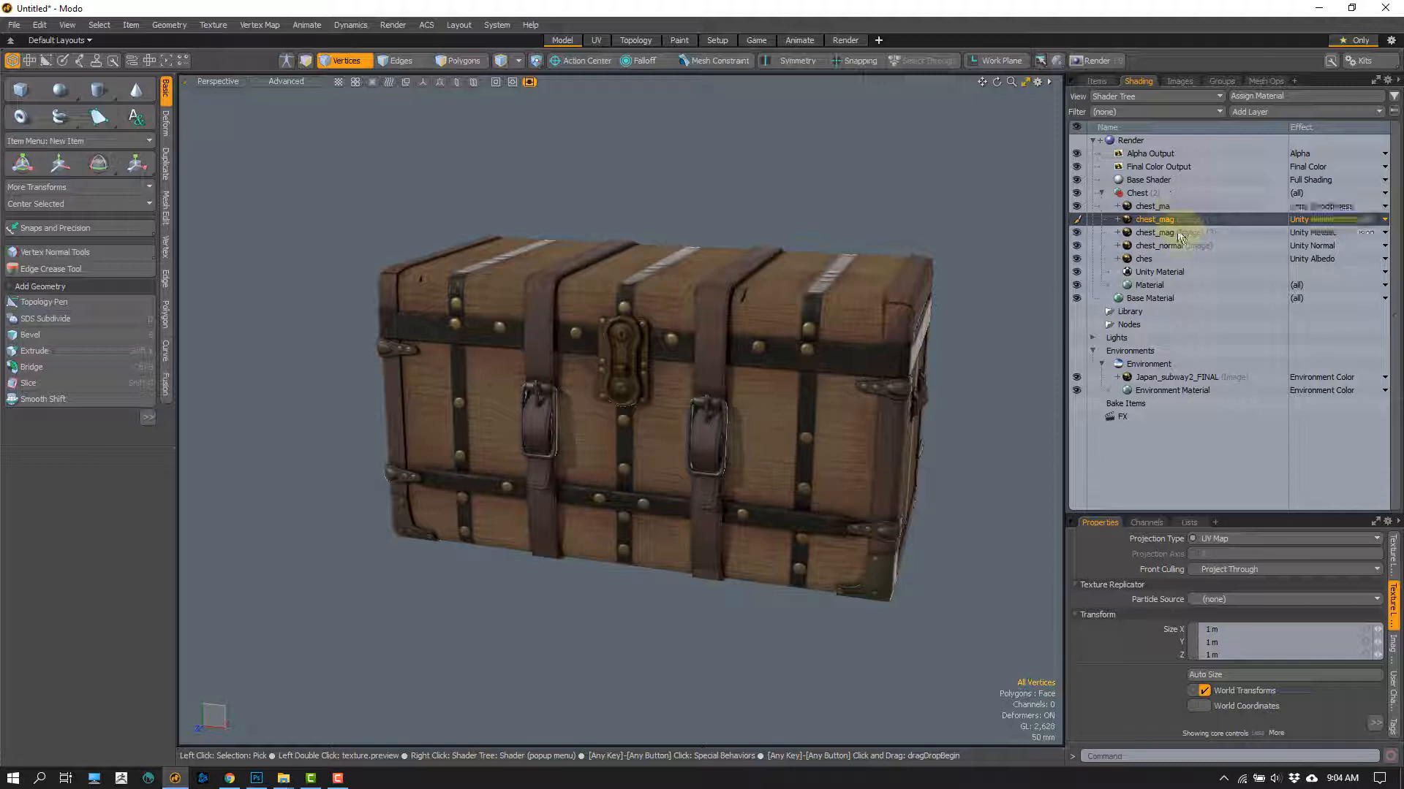
click(1143, 207)
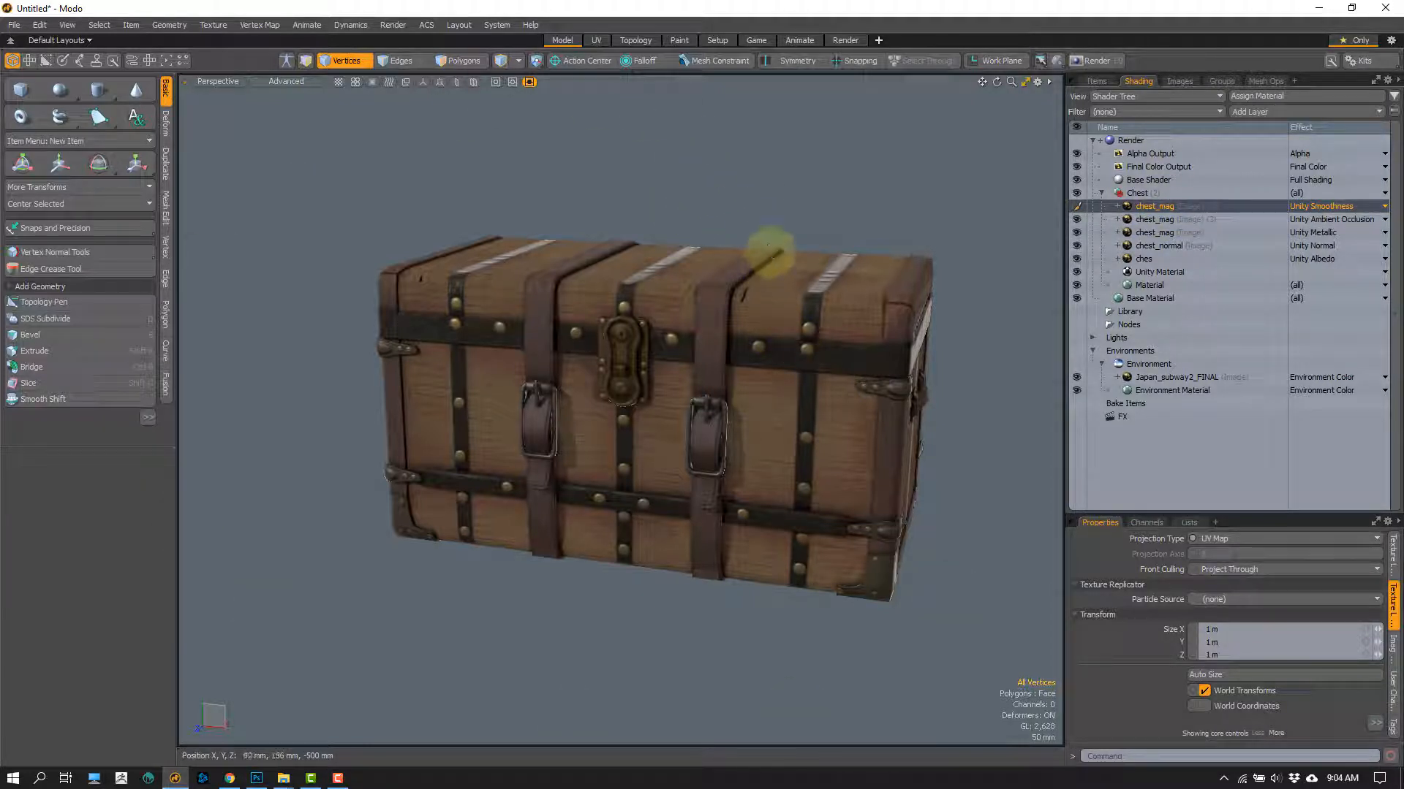
Step: Switch to the UV layout and display the chest's Texture UV map in polygon selection mode
click(593, 42)
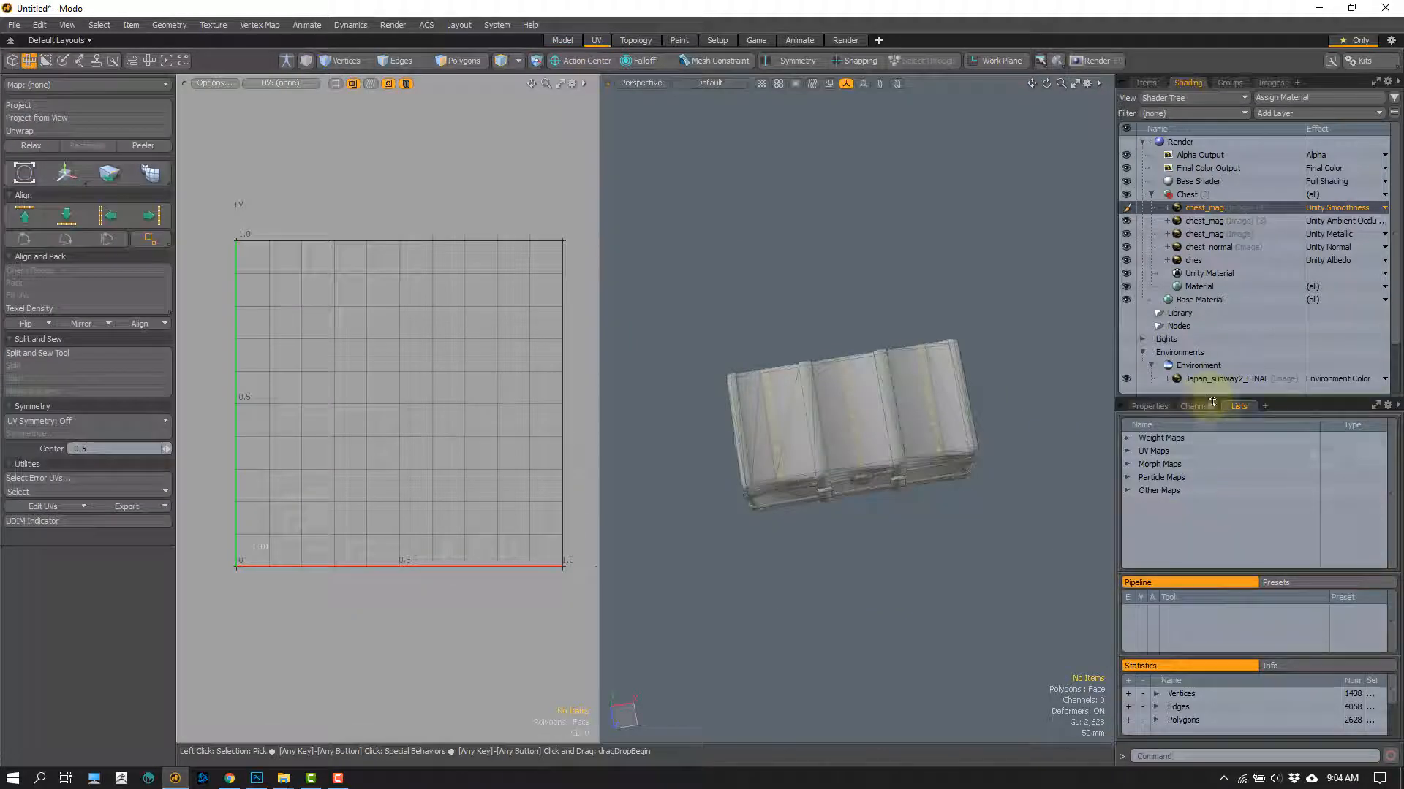
click(1128, 451)
click(1164, 471)
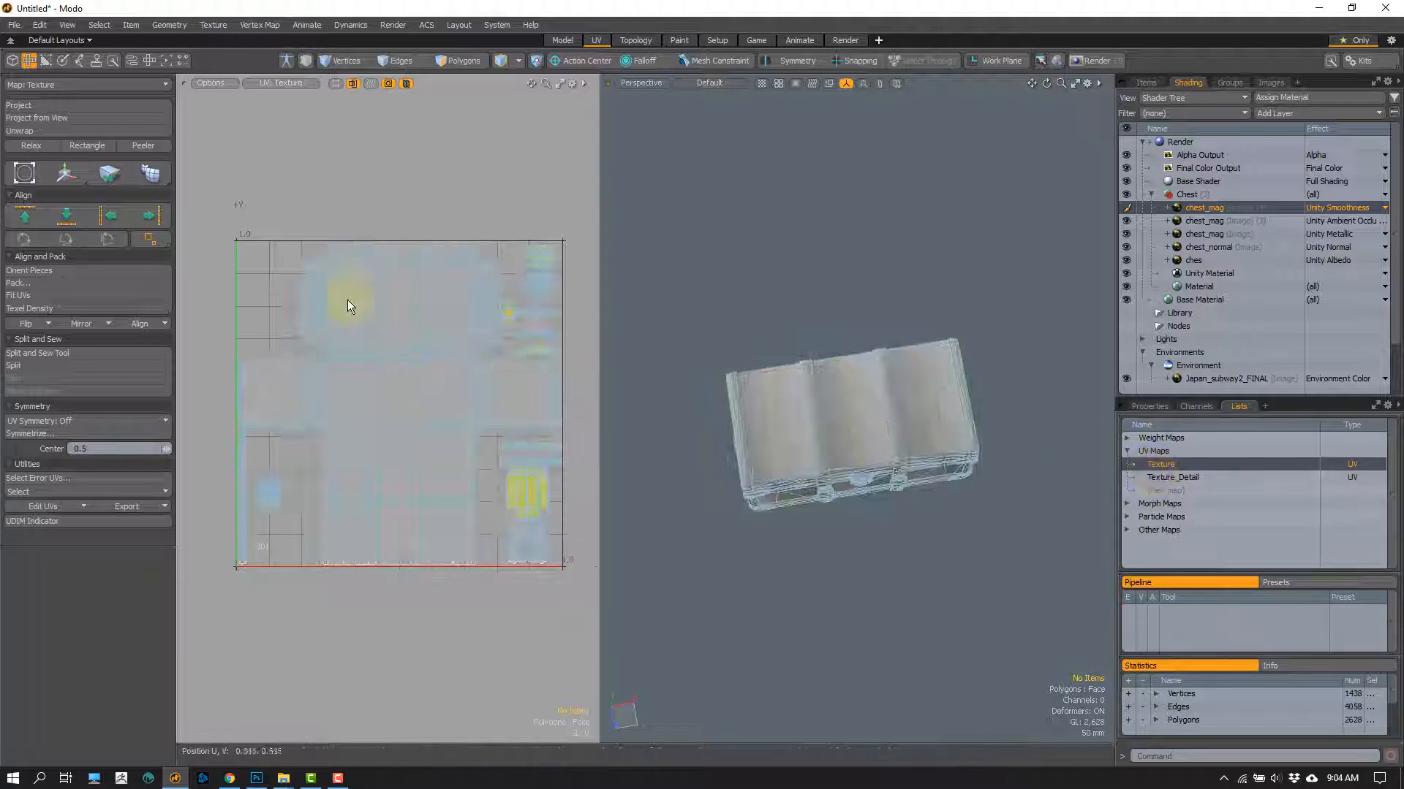
scroll(371, 364, up, 2)
key(3)
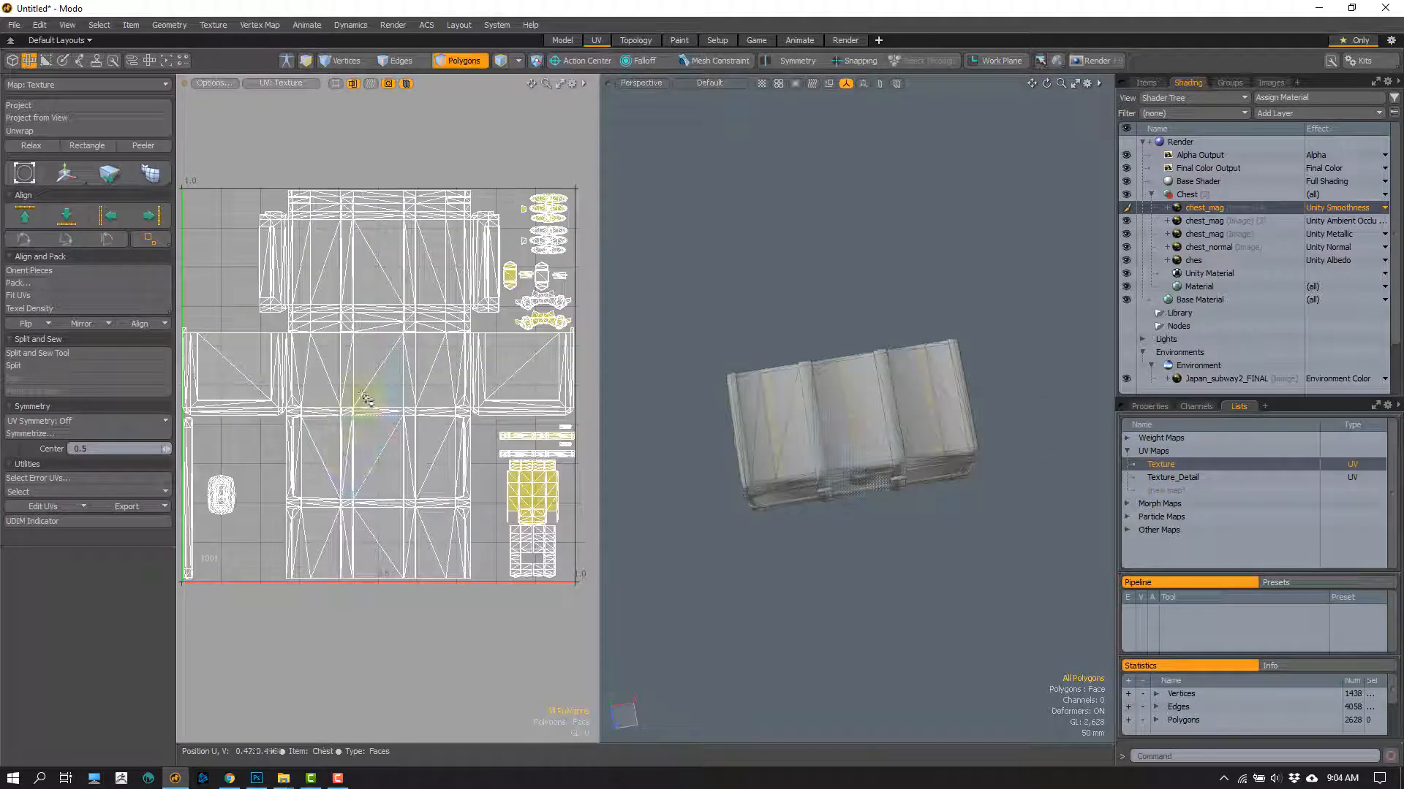
scroll(278, 370, down, 1)
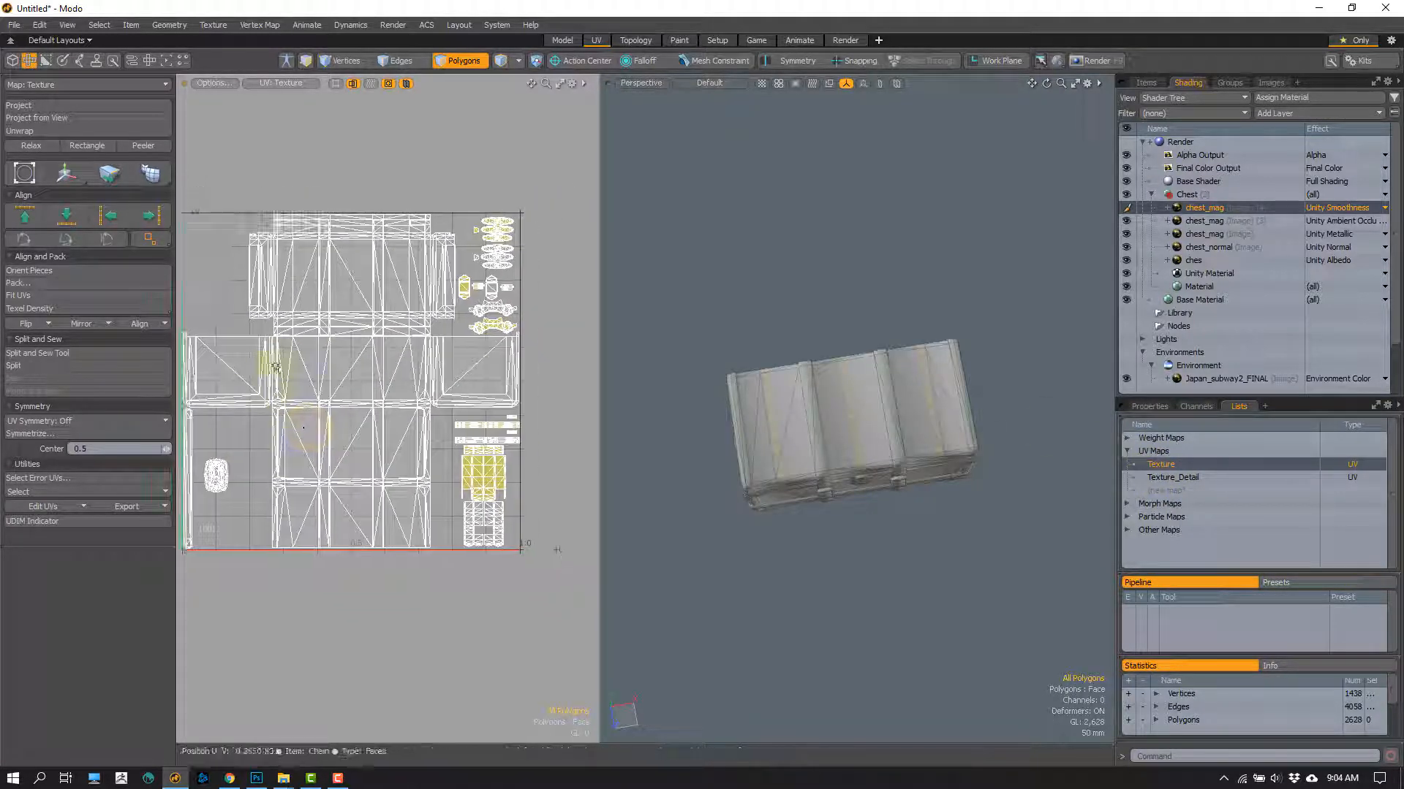
Step: Highlight the UV islands of the chest's side panels, lid and body sections in turn, and leave all polygons deselected
right_click(248, 397)
click(204, 329)
click(207, 362)
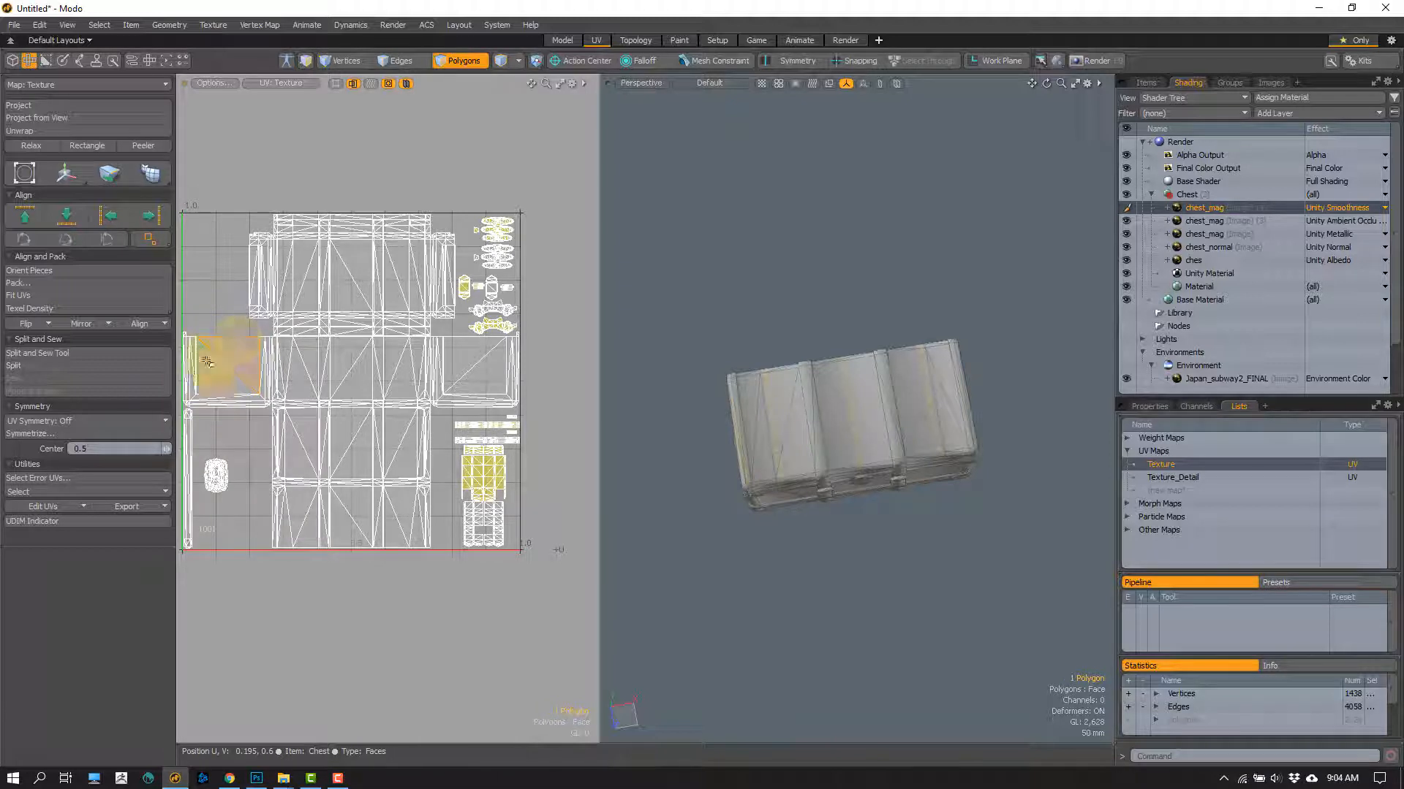
click(455, 377)
drag(270, 283, 445, 276)
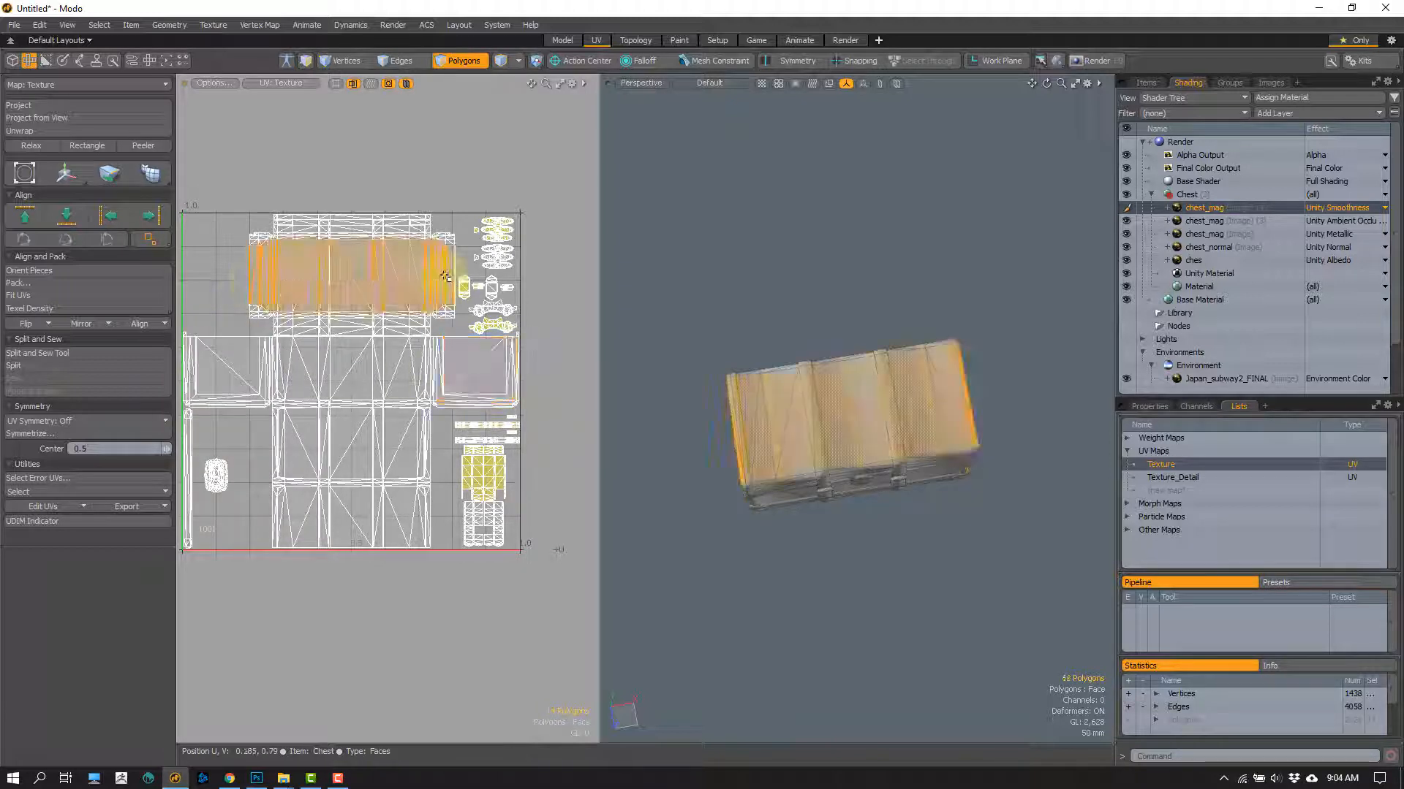
drag(279, 373, 443, 367)
drag(277, 444, 436, 442)
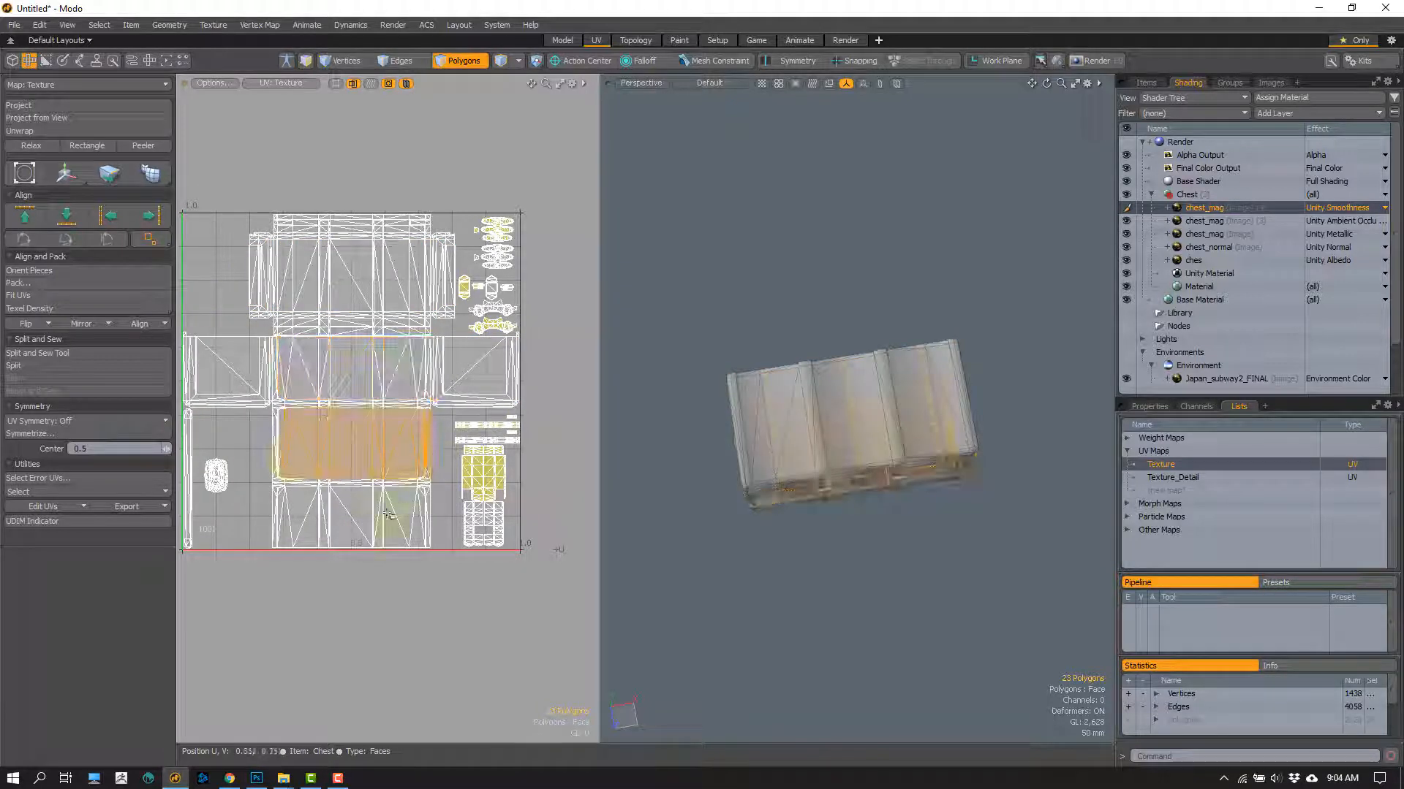
mouse_move(272, 530)
mouse_down()
mouse_move(321, 528)
mouse_move(392, 580)
mouse_up()
click(269, 567)
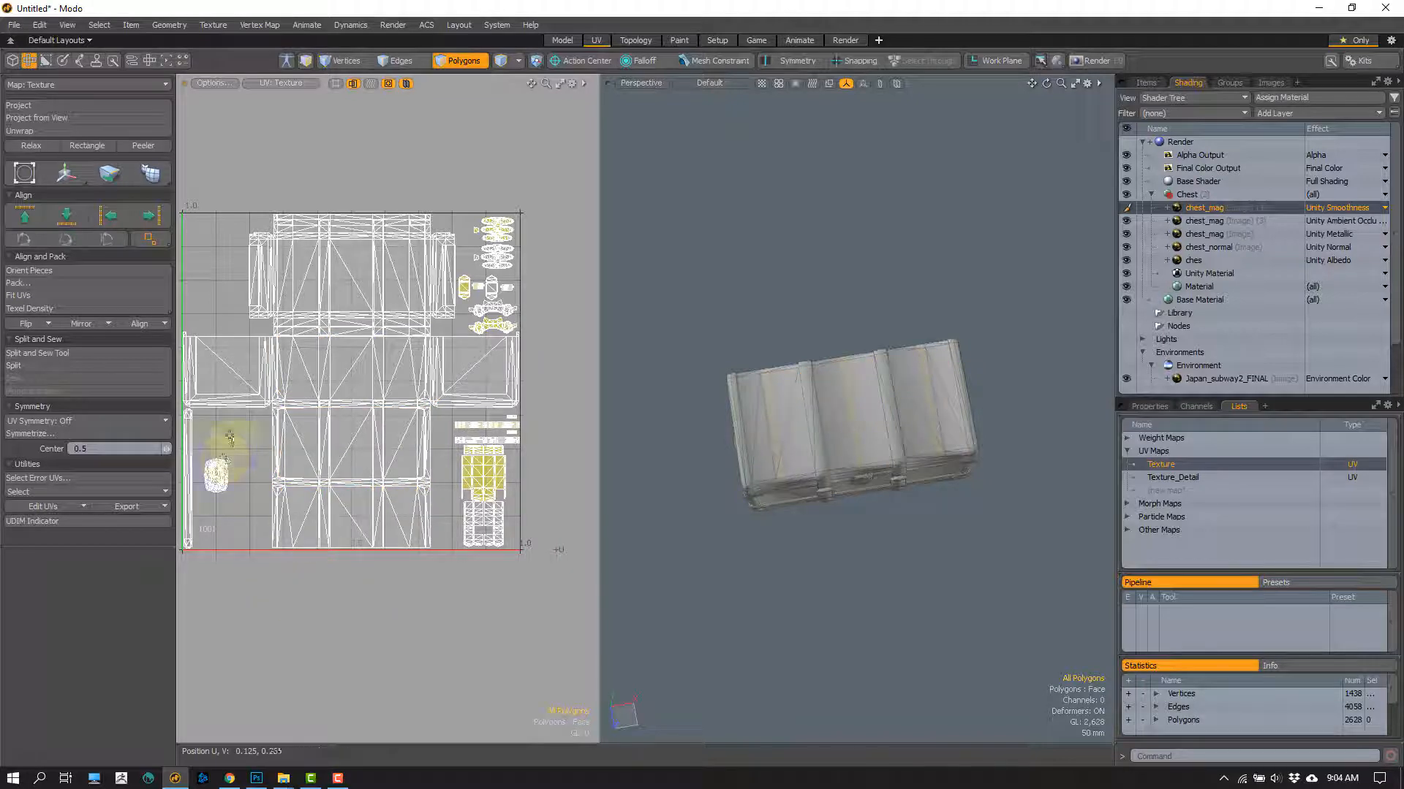
drag(524, 445, 468, 553)
click(554, 504)
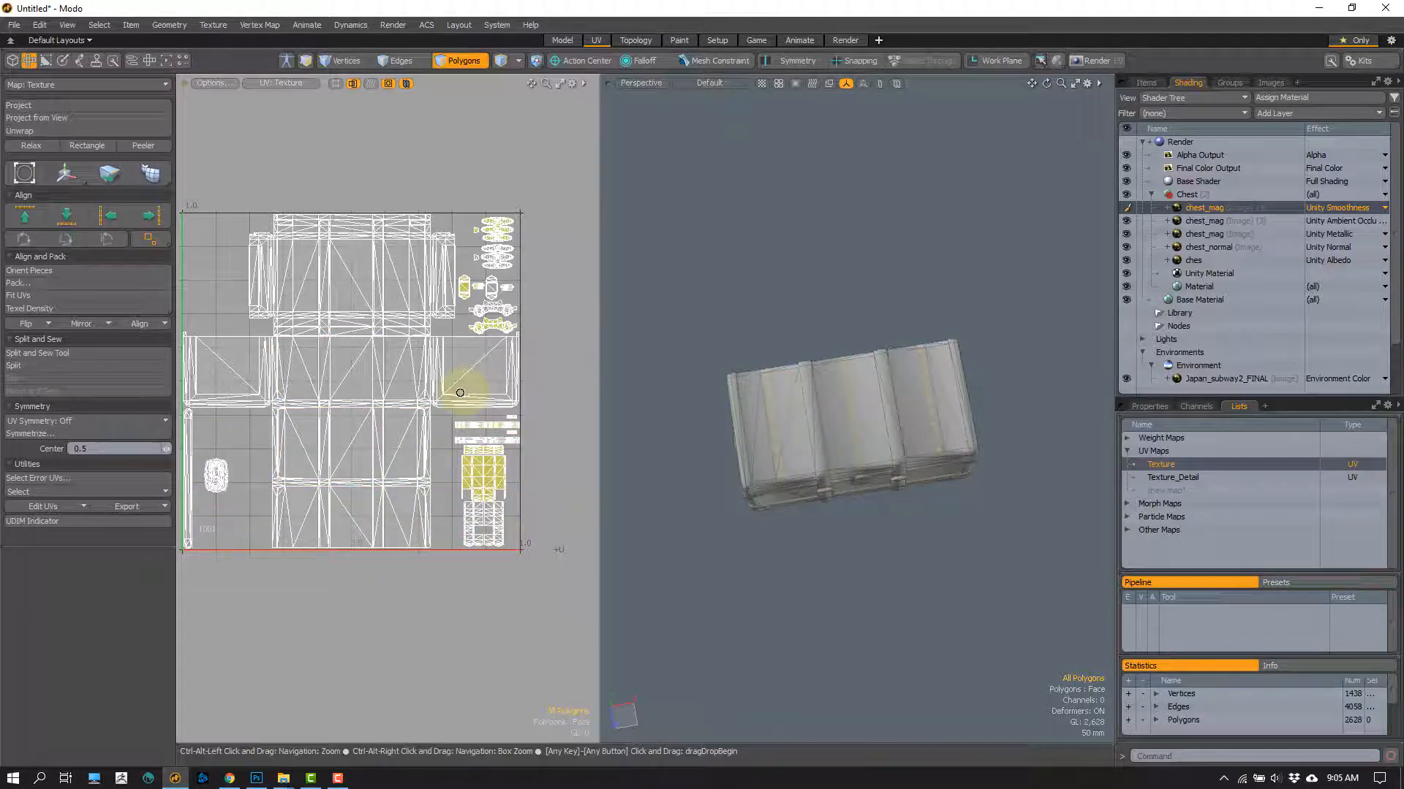
Step: Step through the ambient occlusion, metallic, normal and albedo layers of the Chest group beside the full Texture UV map
mouse_move(458, 388)
ctrl+alt+mouse_down()
mouse_move(442, 397)
mouse_move(407, 356)
ctrl+alt+mouse_up()
mouse_move(407, 356)
alt+mouse_down()
mouse_move(429, 350)
mouse_move(411, 344)
alt+mouse_up()
alt+drag(410, 344, 387, 351)
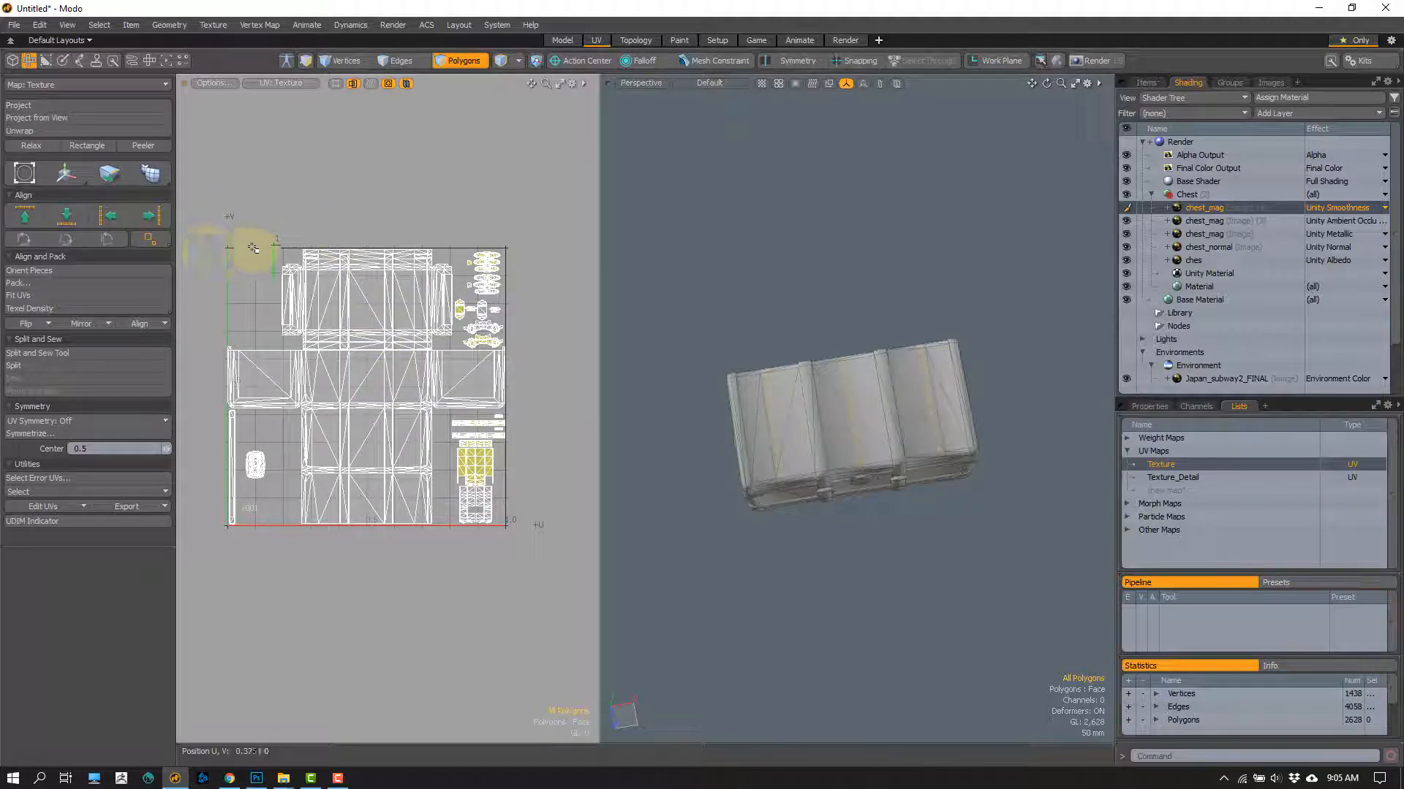
click(1204, 221)
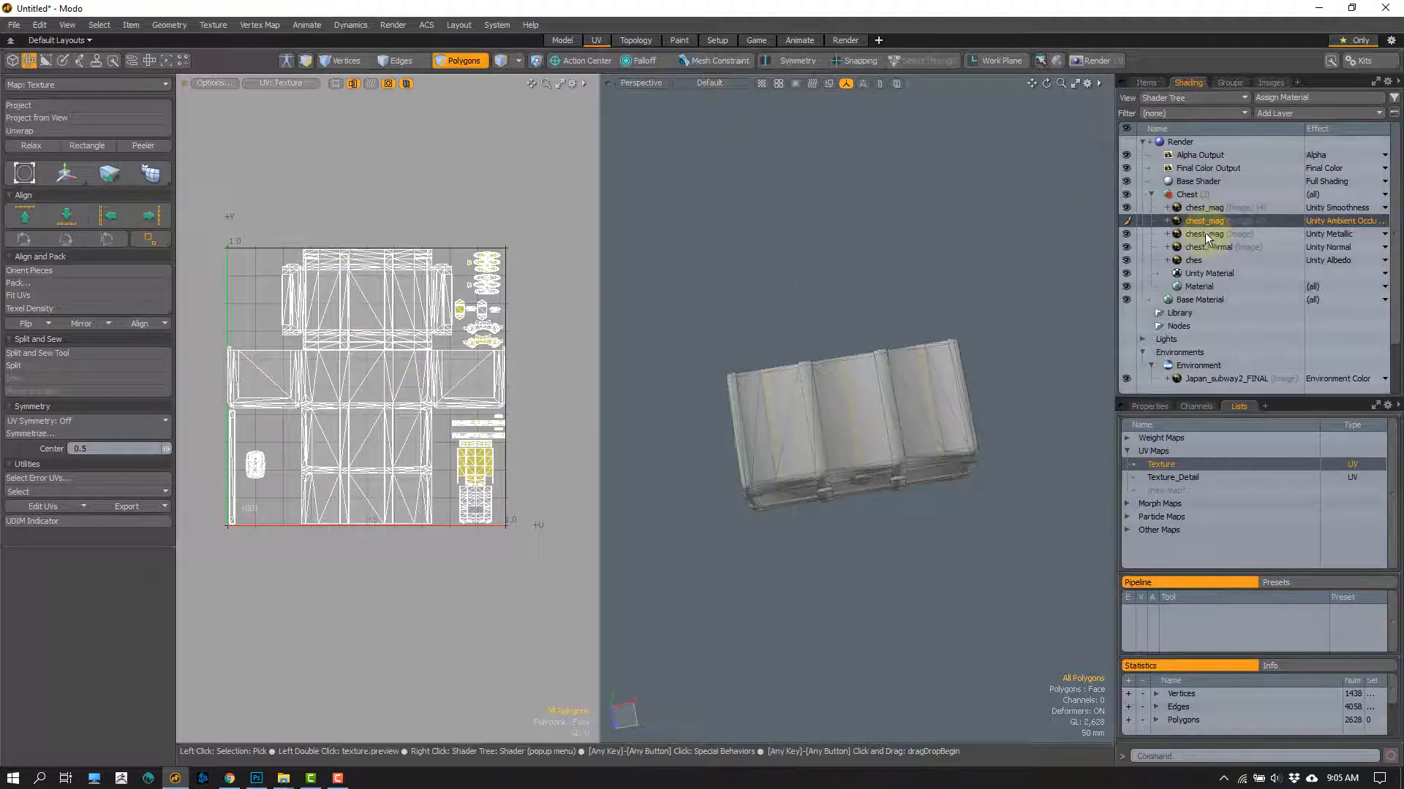
click(1204, 234)
click(1203, 247)
click(1197, 261)
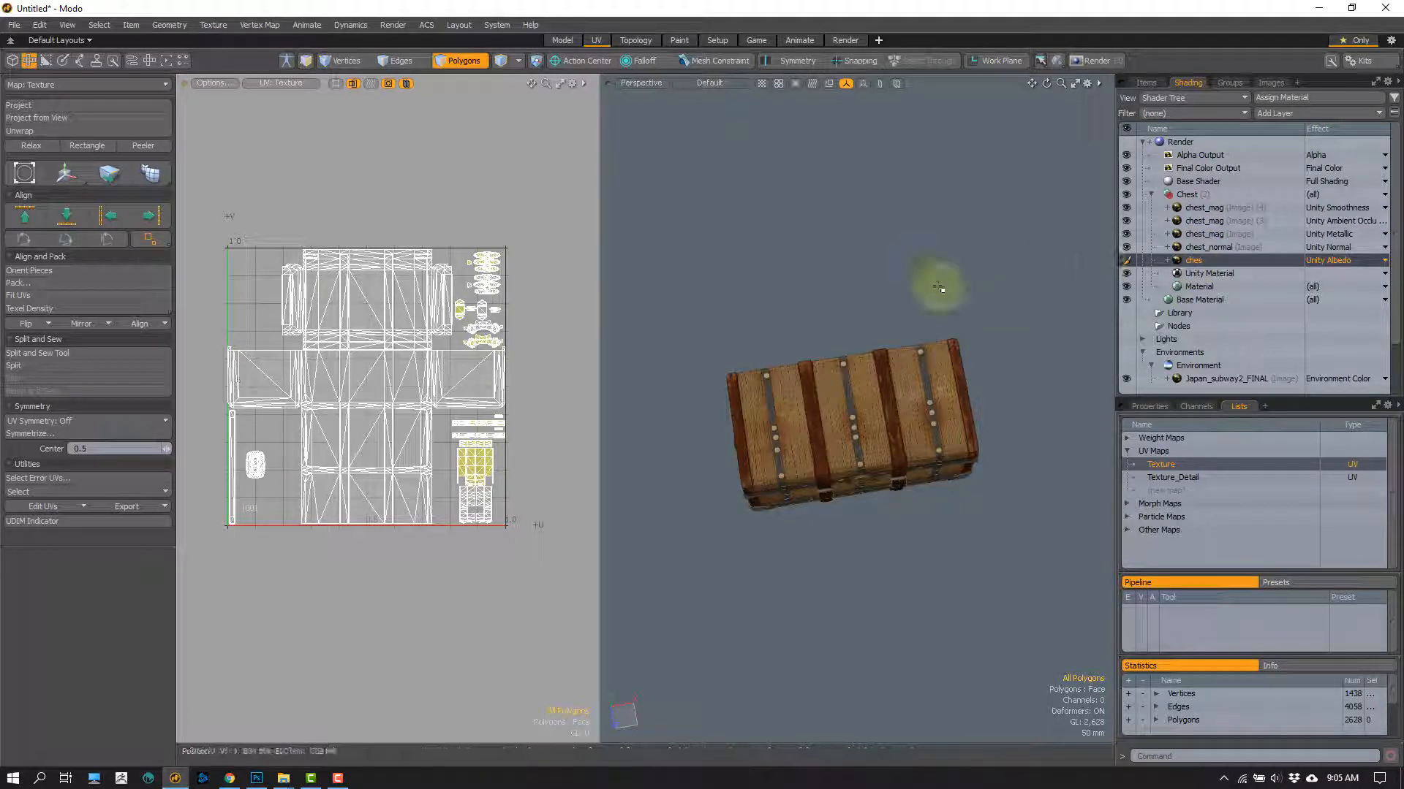
Step: Highlight all the UV islands at once, clear the selection, and return to the Model layout with the chest seen at an angle
mouse_move(462, 231)
right_down()
mouse_move(81, 367)
mouse_move(558, 184)
mouse_move(516, 201)
right_up()
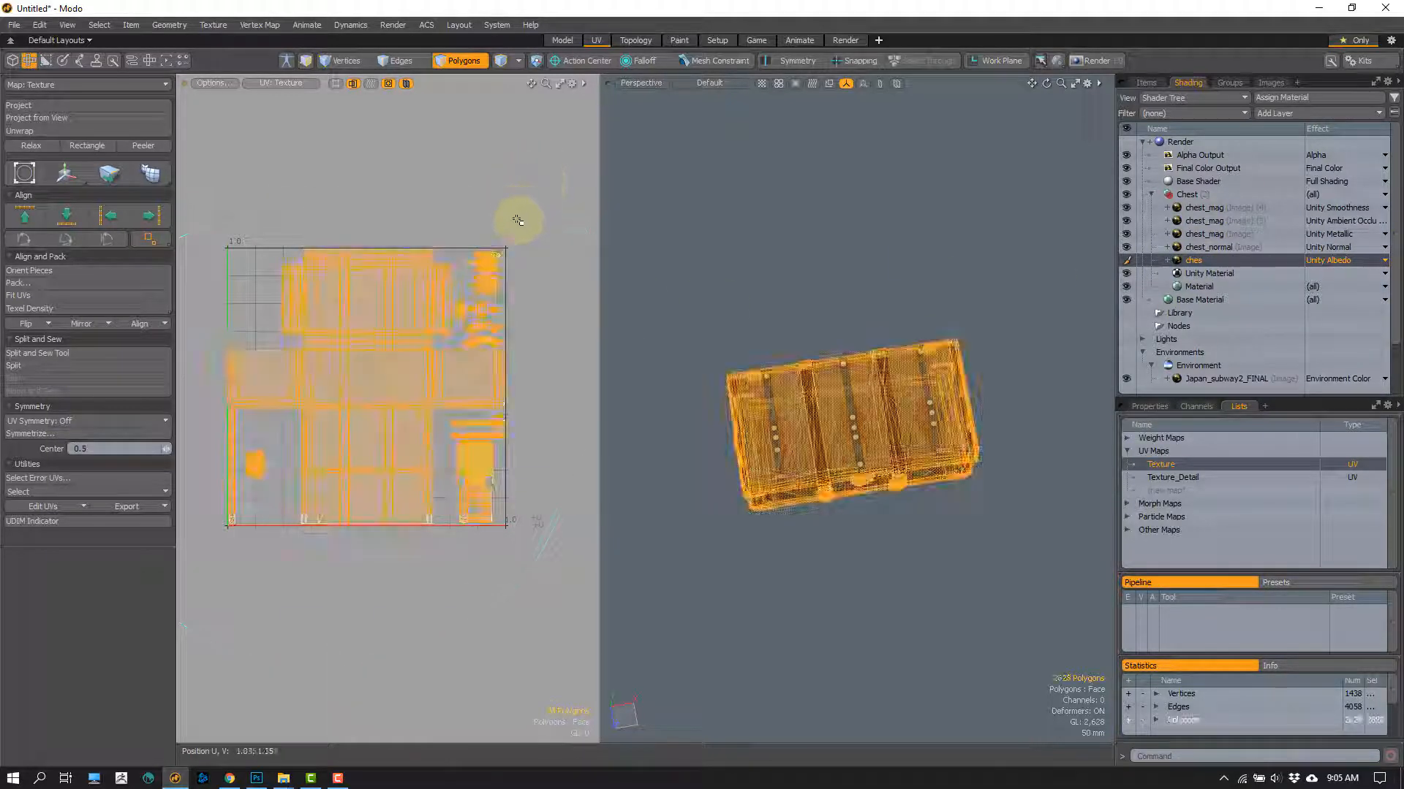
click(520, 223)
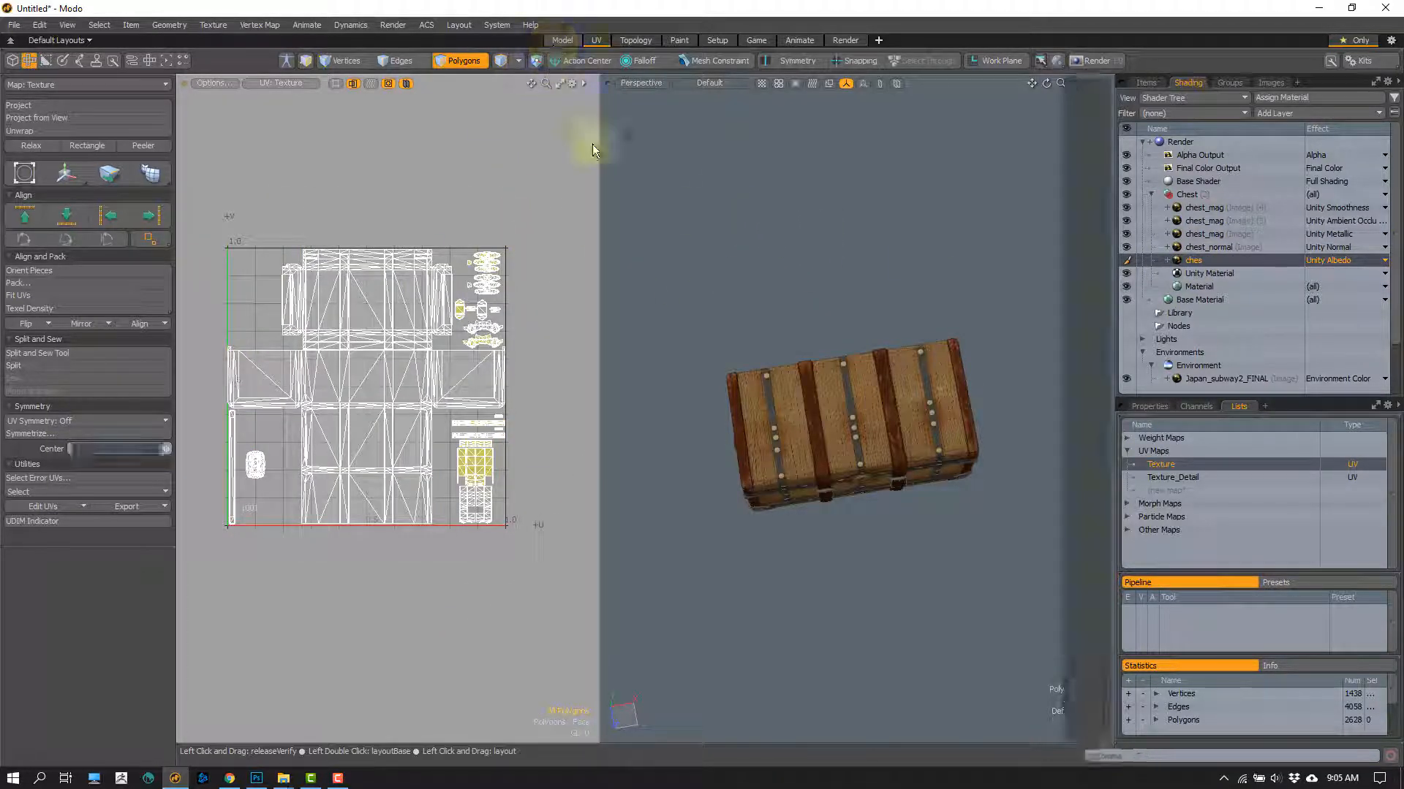
click(562, 40)
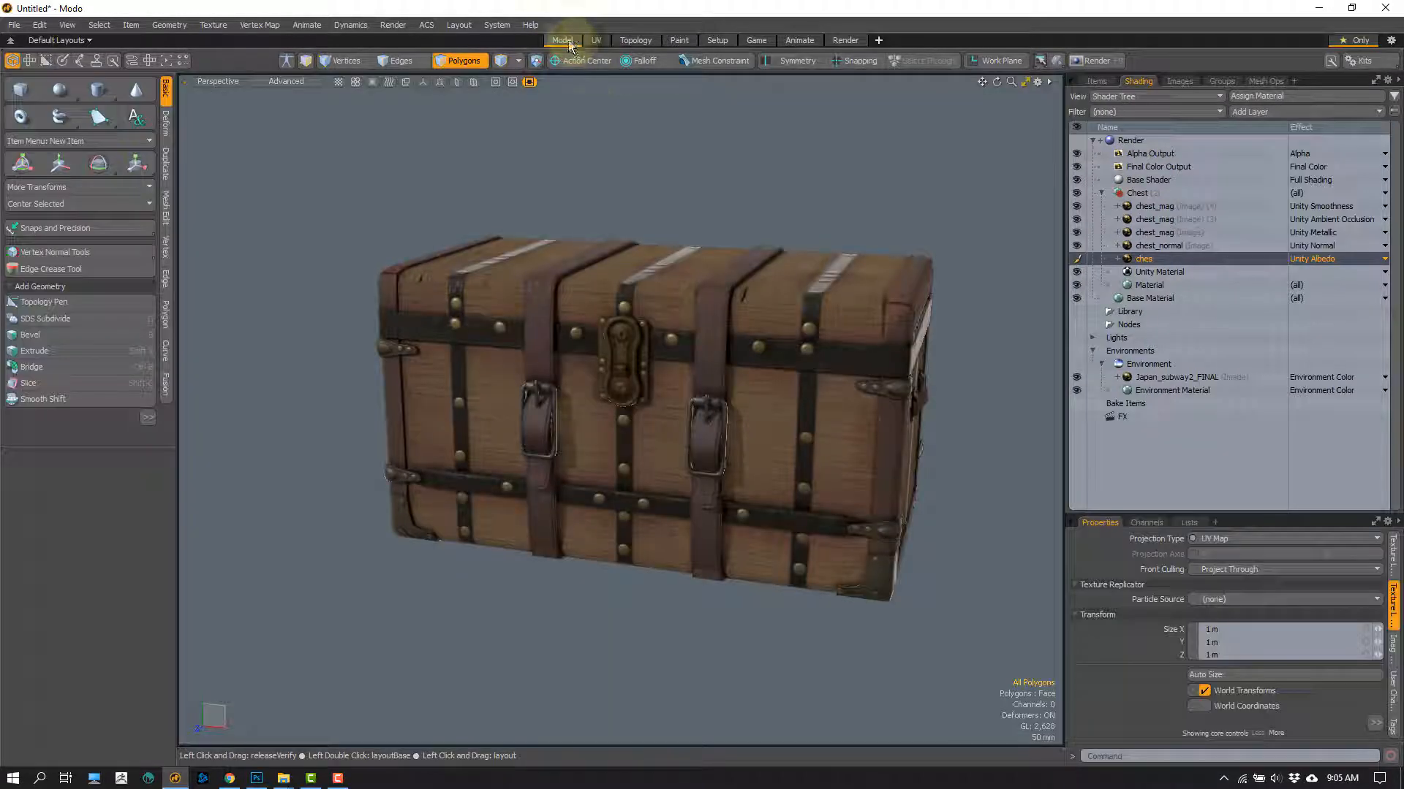
alt+drag(672, 263, 712, 209)
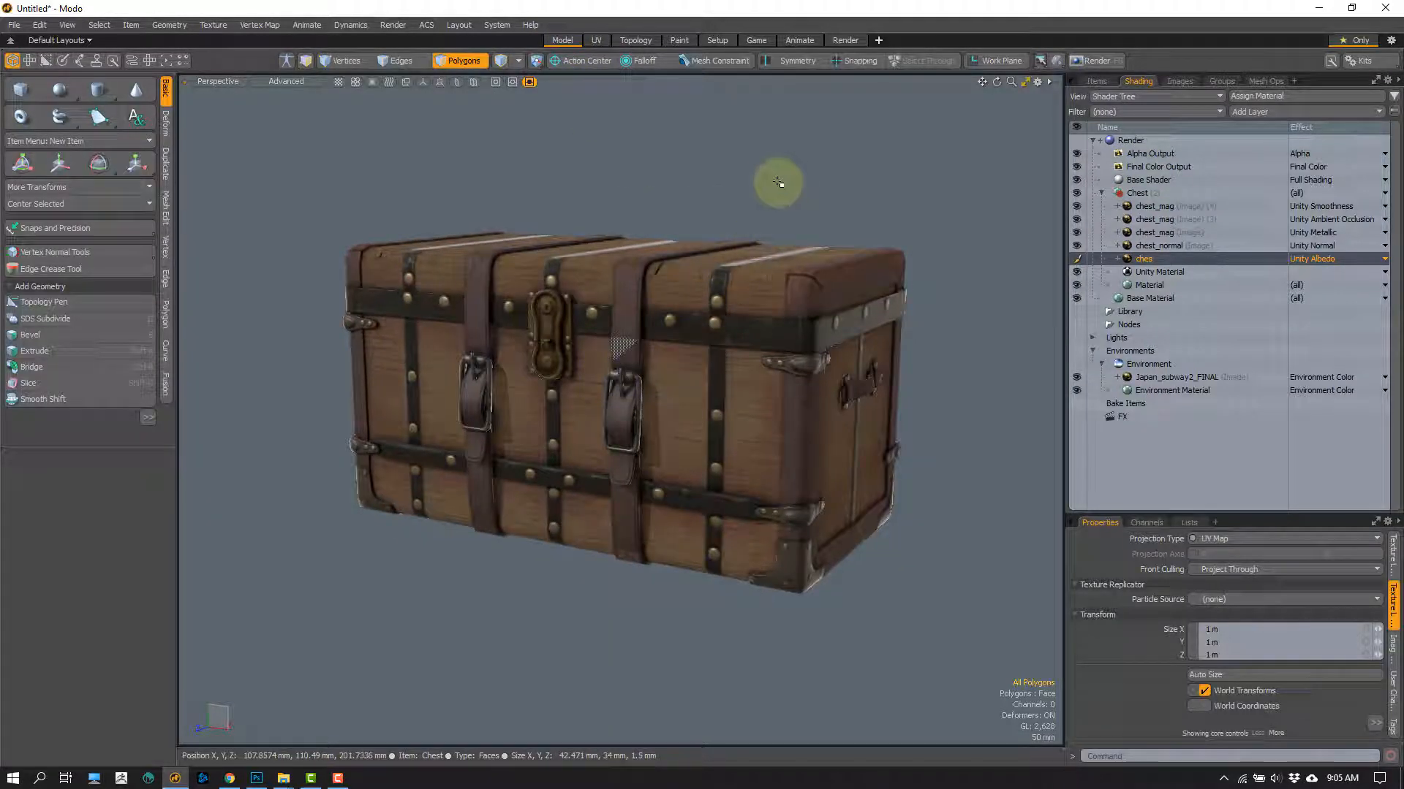